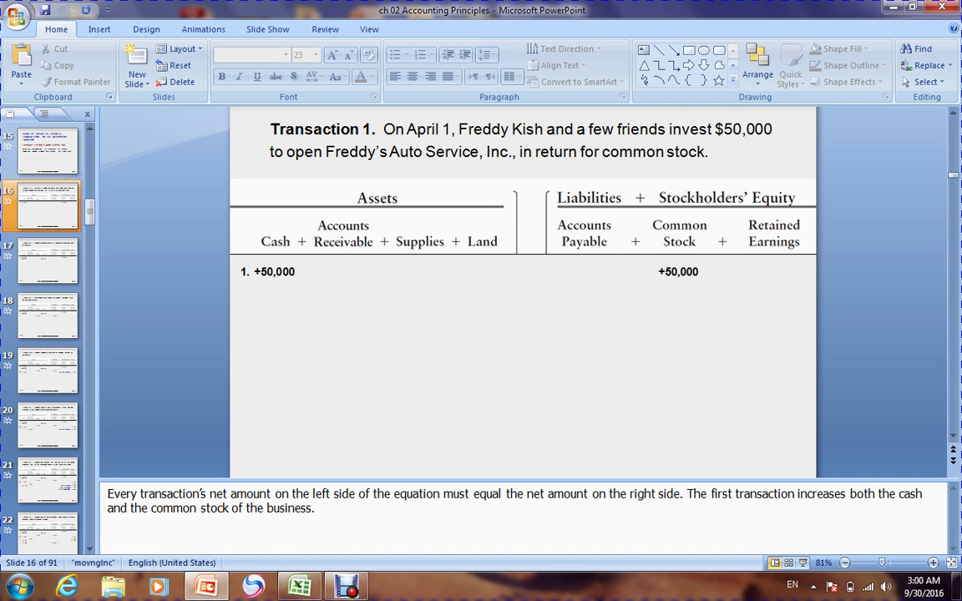
# Switch to the blank Excel workbook and enter the heading Assets in cell C4
pyautogui.click(298, 589)
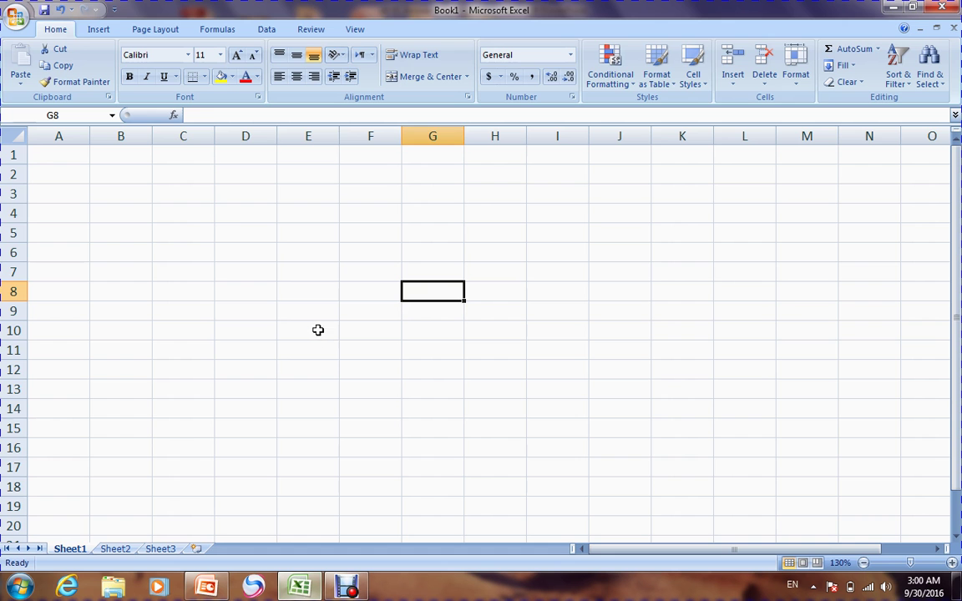
pyautogui.click(190, 211)
pyautogui.write('Assets')
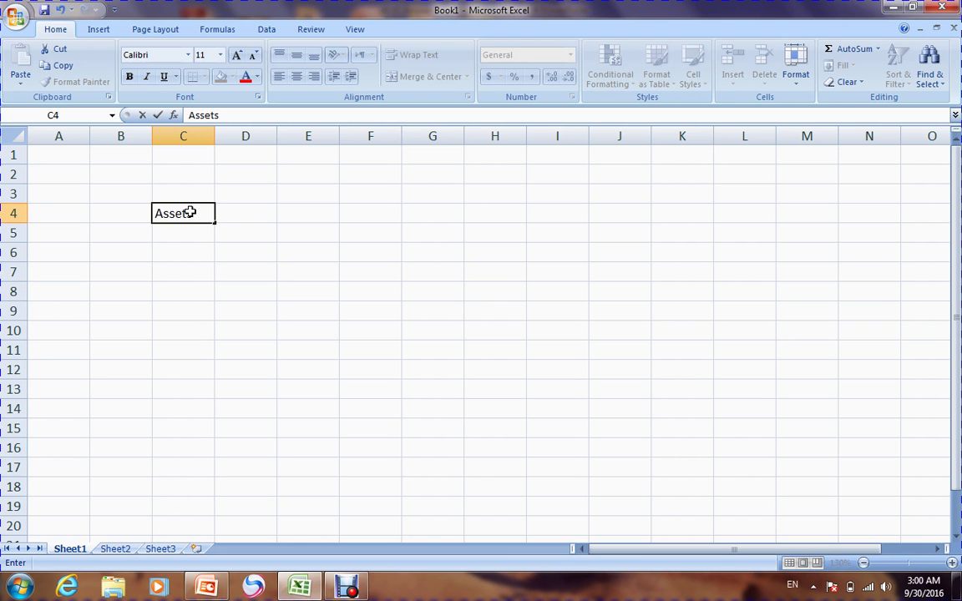
# Enter the heading Liability in cell G4, on the same row as Assets
pyautogui.press('Tab')
pyautogui.press('Tab')
pyautogui.press('Tab')
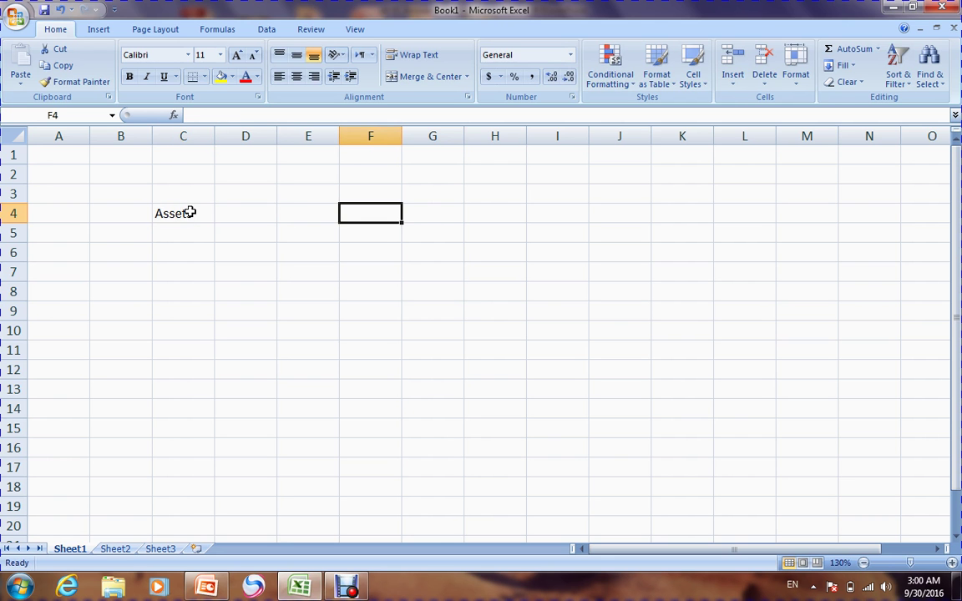
pyautogui.press('Tab')
pyautogui.write('L')
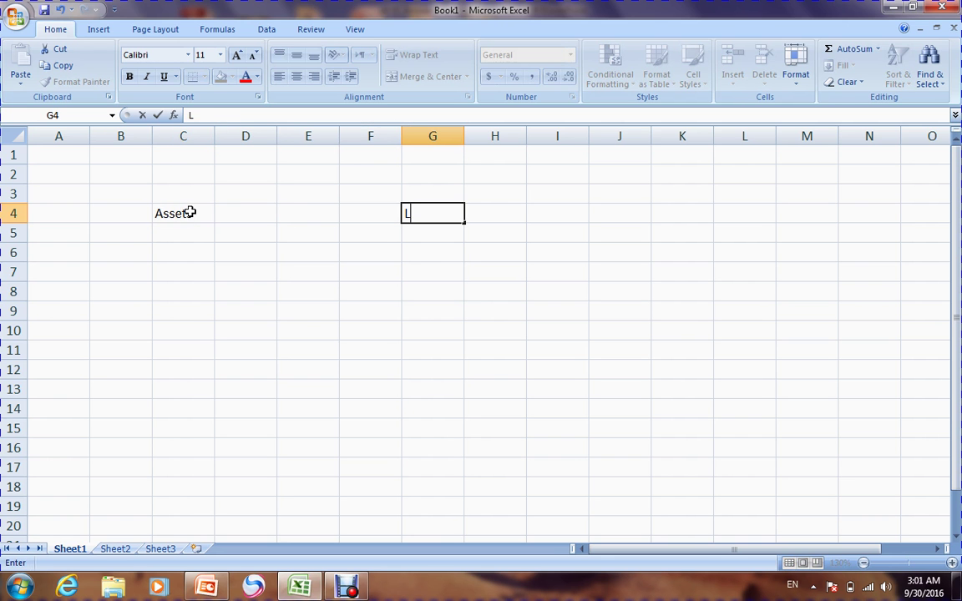
pyautogui.write('iability')
pyautogui.press('BackSpace')
pyautogui.press('BackSpace')
pyautogui.write('ty')
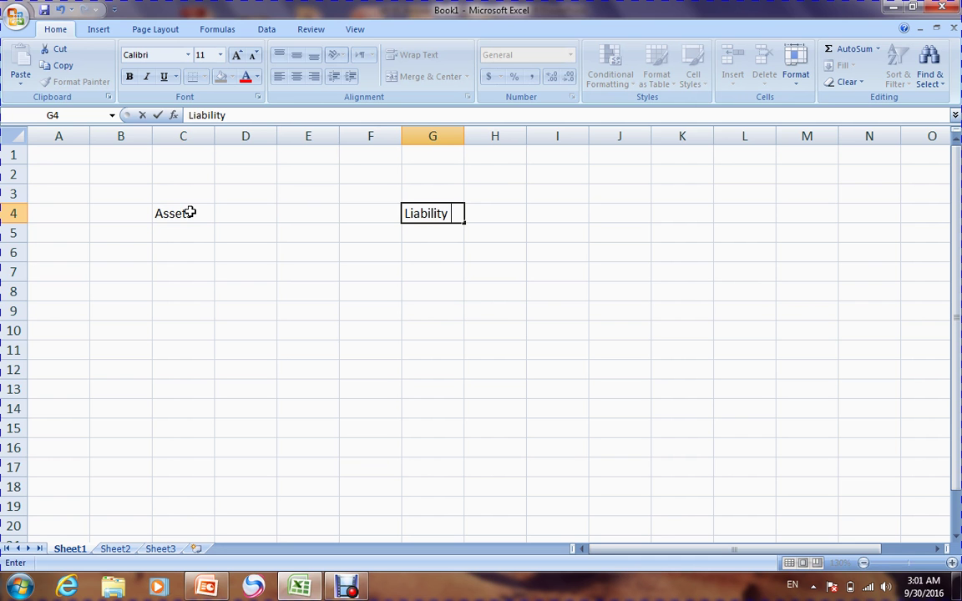
# Enter the heading Owners Equity in cell I4
pyautogui.press('Tab')
pyautogui.press('Tab')
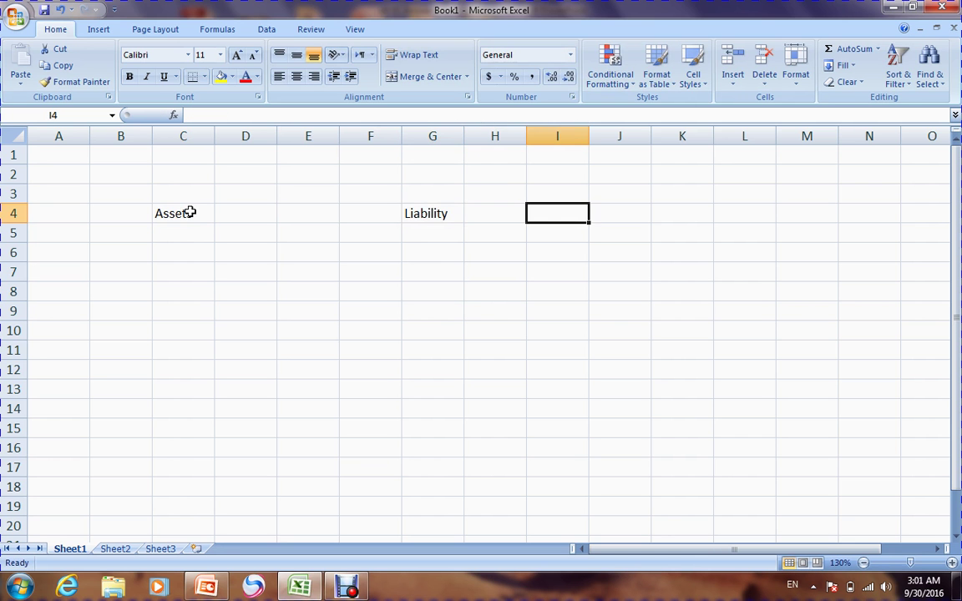
pyautogui.write('W')
pyautogui.press('BackSpace')
pyautogui.write('Owners Eq')
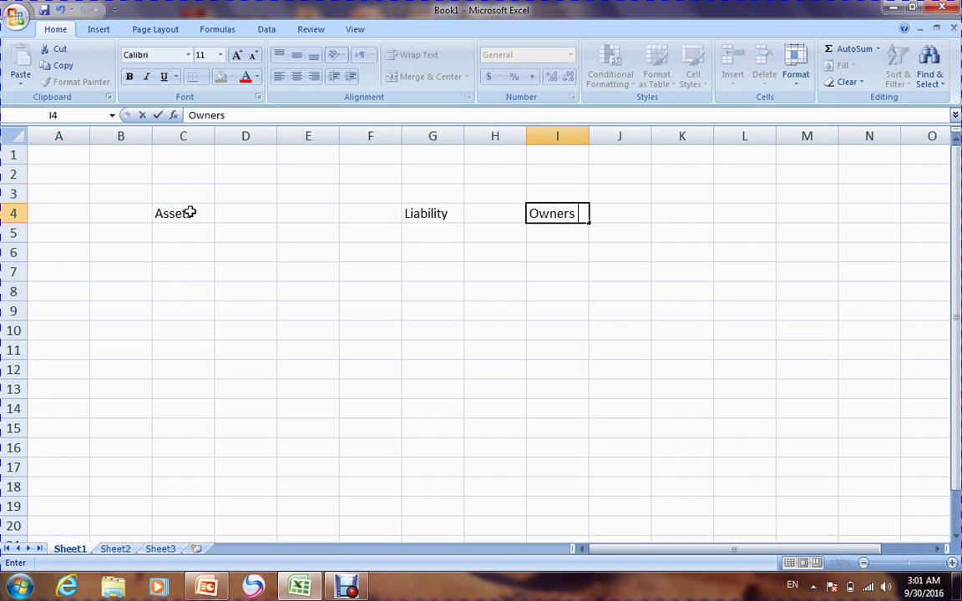
pyautogui.write('uity')
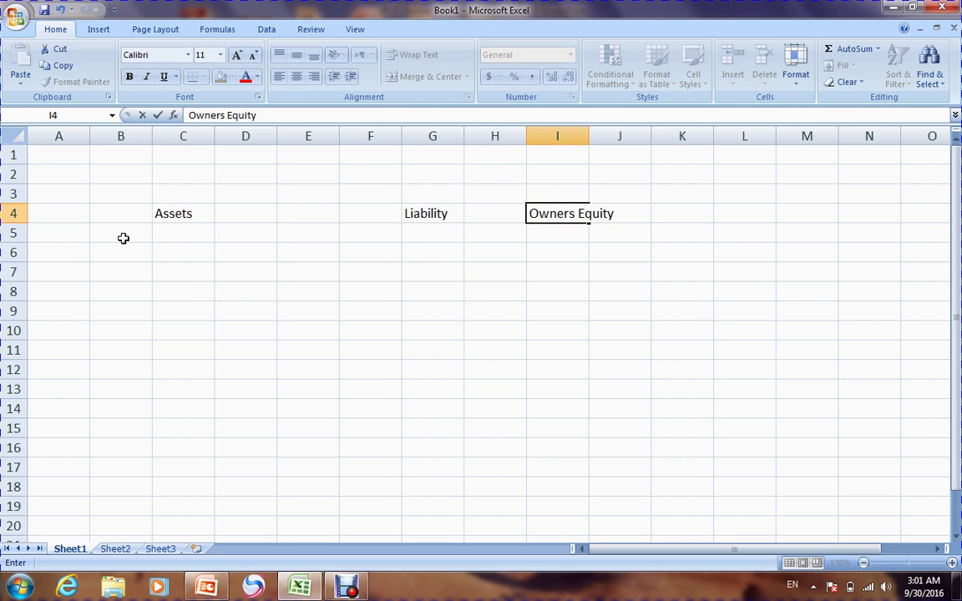
# Enter the account names Cash in A5 and A/receivable in B5, and widen column B to fit its text
pyautogui.click(80, 236)
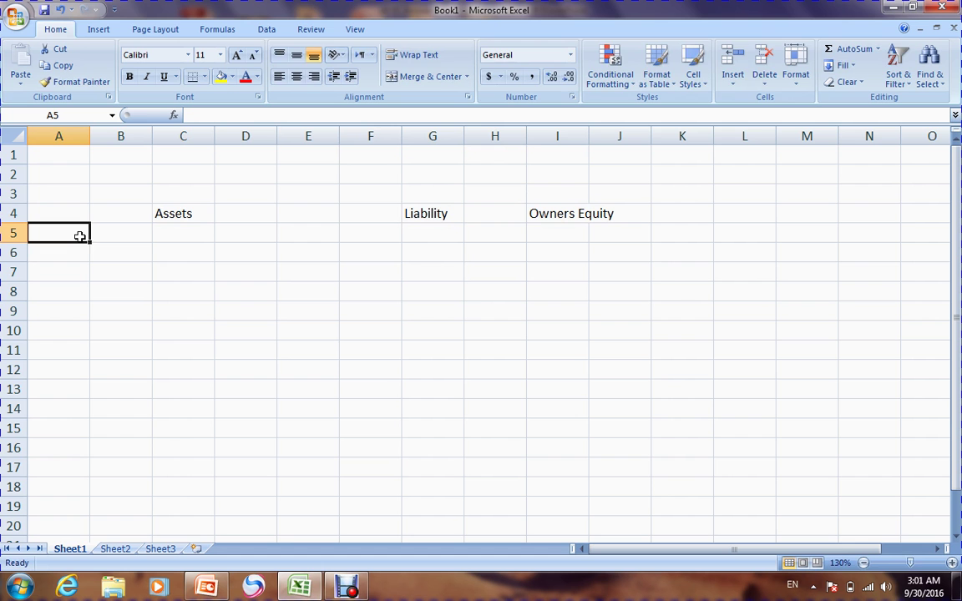
pyautogui.write('Cash')
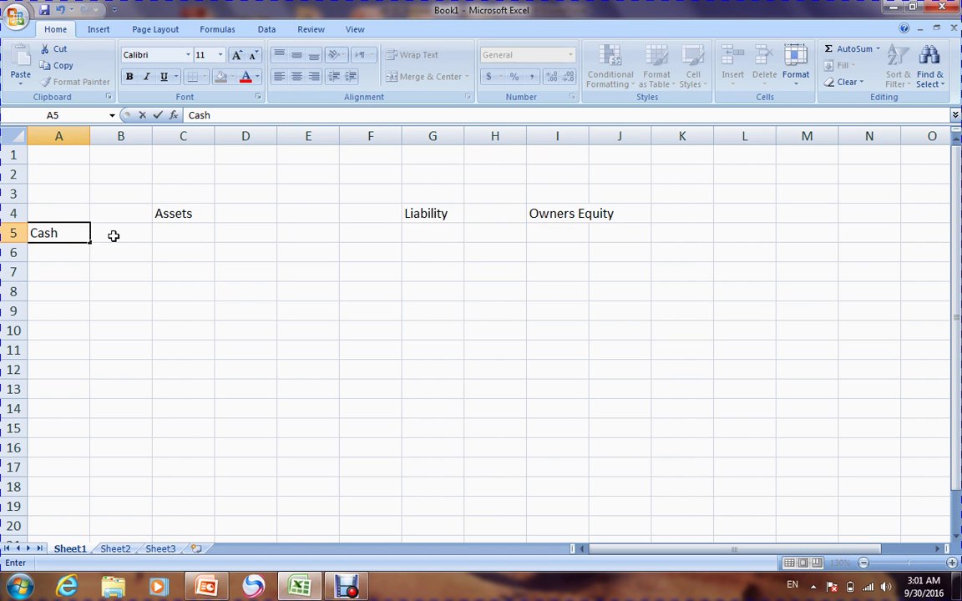
pyautogui.click(126, 236)
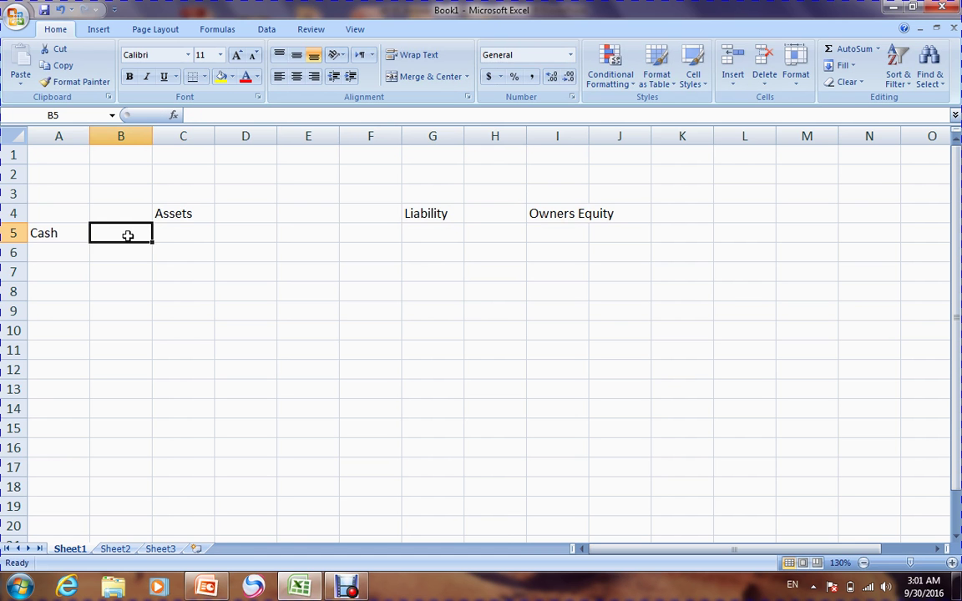
pyautogui.write('A/rec')
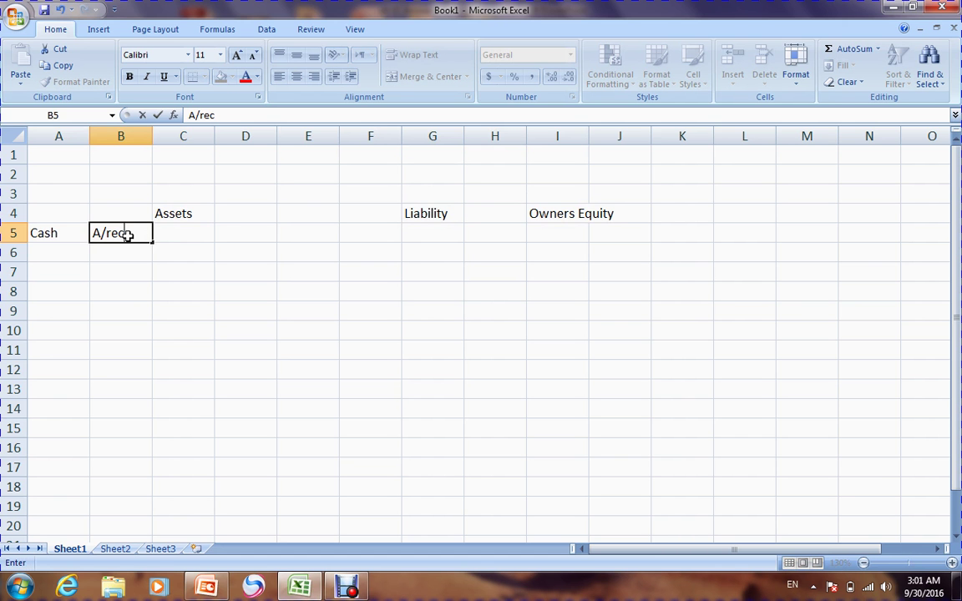
pyautogui.write('eivable')
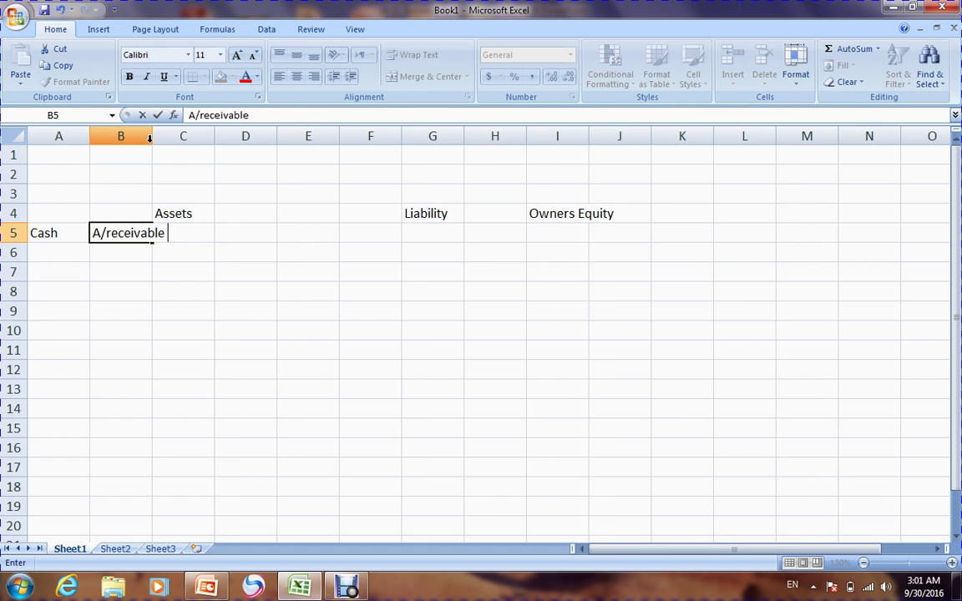
pyautogui.click(134, 136)
pyautogui.moveTo(152, 136); pyautogui.dragTo(177, 136)
# Enter the account names Supplies in C5 and Land in D5
pyautogui.click(192, 233)
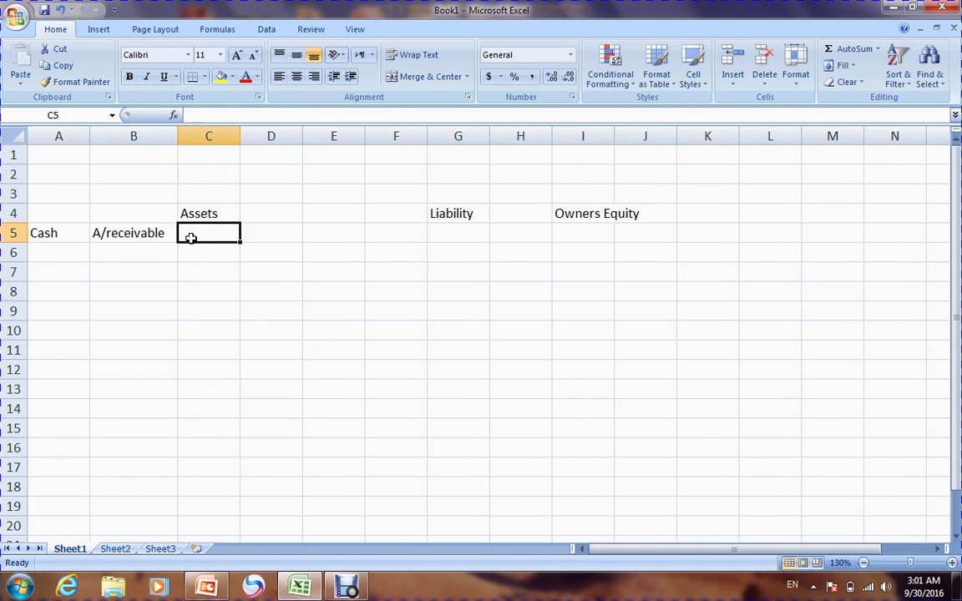
pyautogui.write('Supplies')
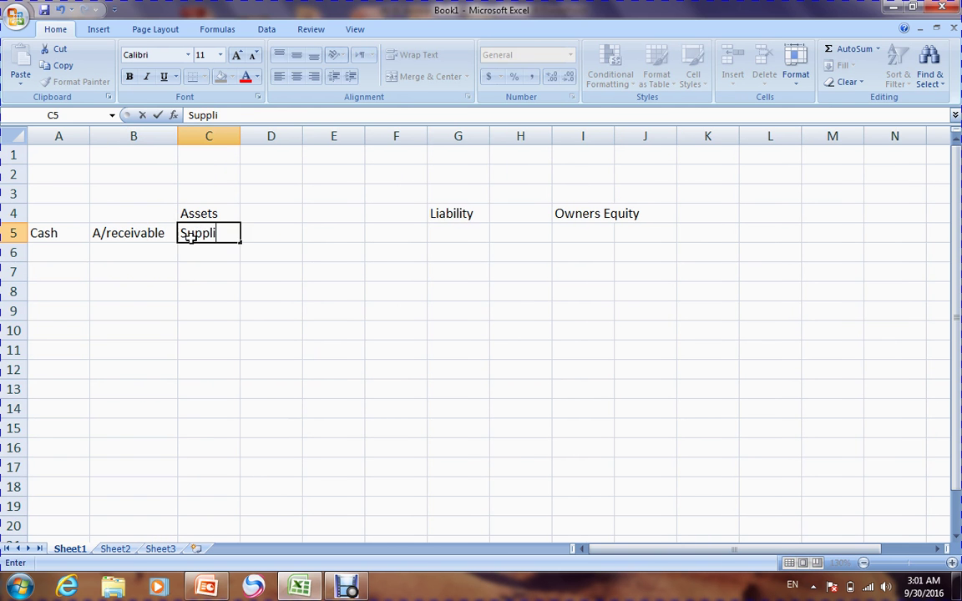
pyautogui.click(275, 233)
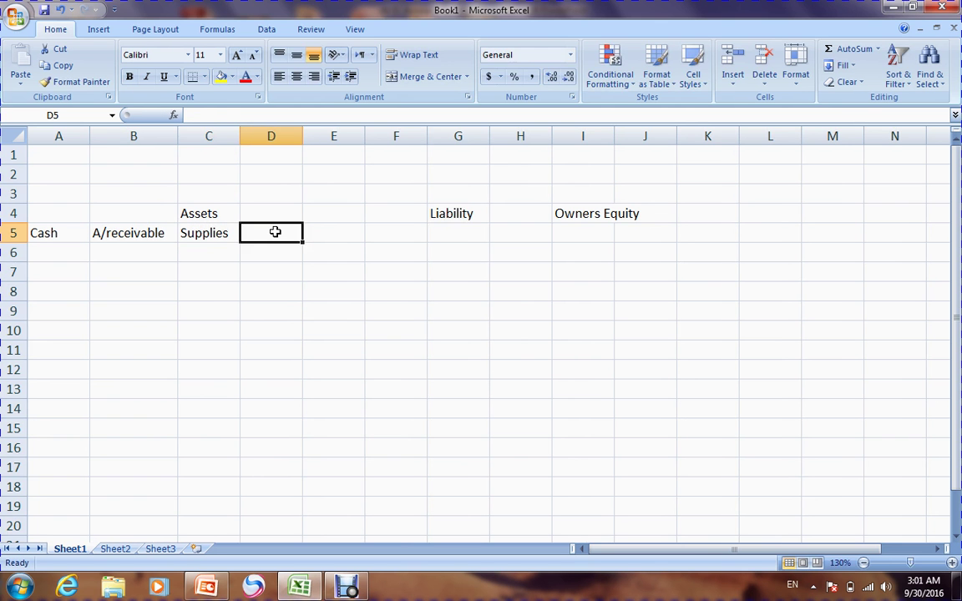
pyautogui.write('Lans')
pyautogui.press('BackSpace')
pyautogui.write('d')
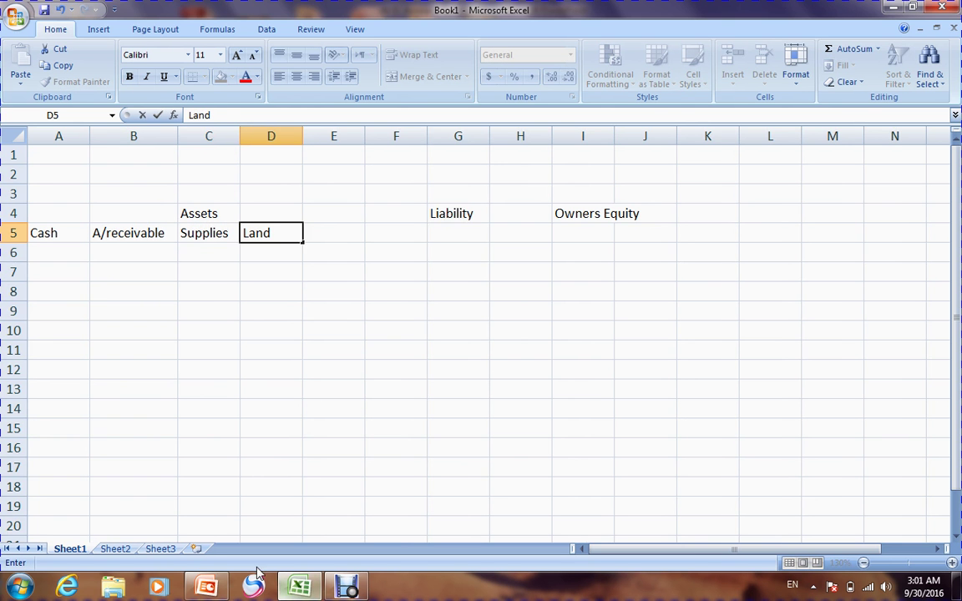
# Check the account headings on the PowerPoint slide, and enter A/Payble under Liability in G5 of the Excel sheet
pyautogui.click(209, 587)
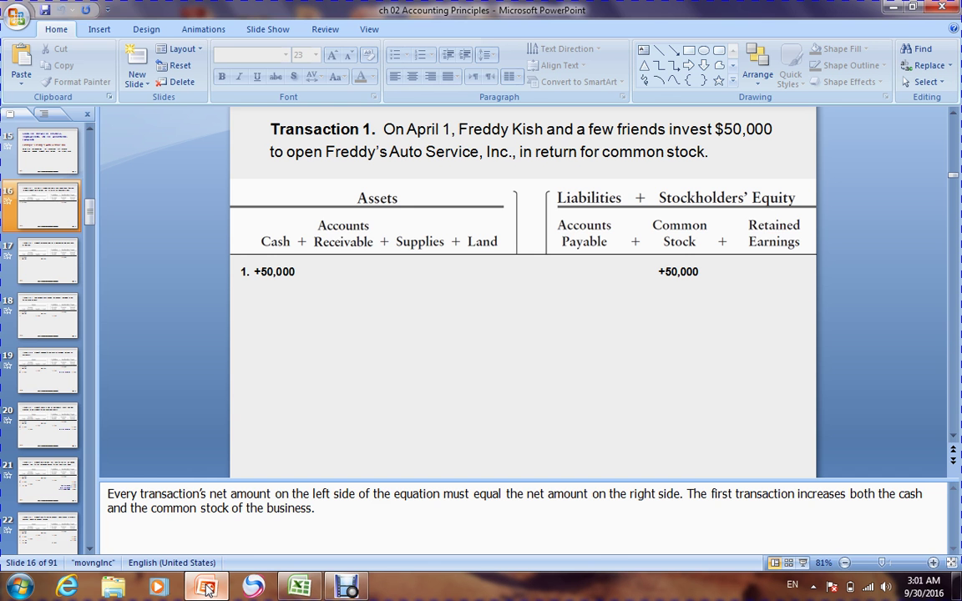
pyautogui.click(209, 589)
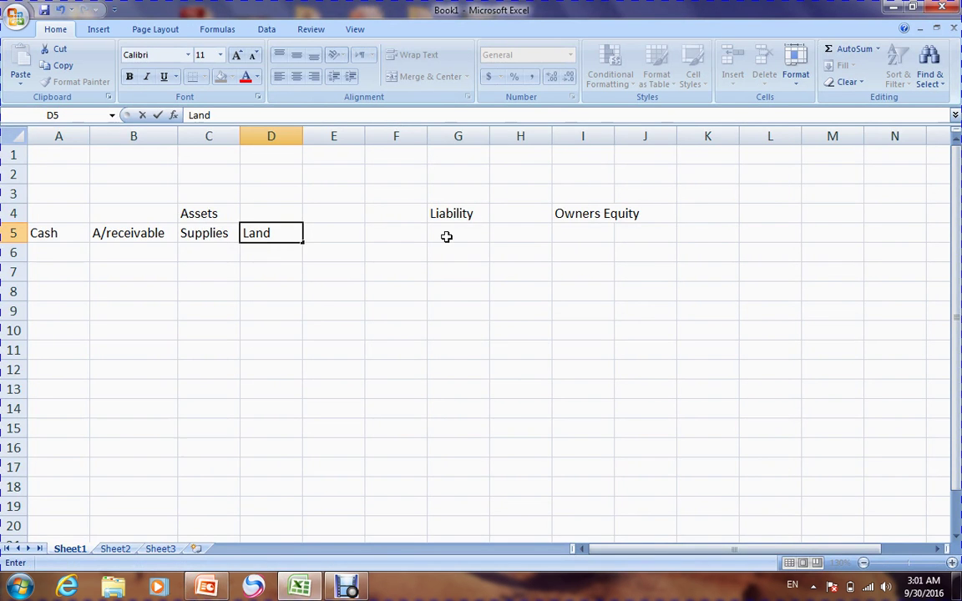
pyautogui.click(447, 237)
pyautogui.write('A')
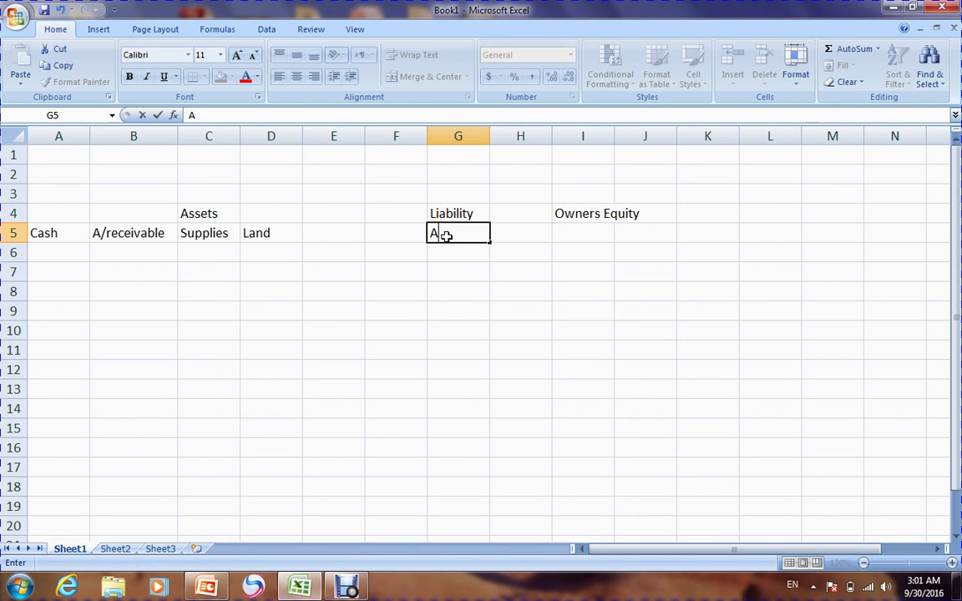
pyautogui.write('/Payble')
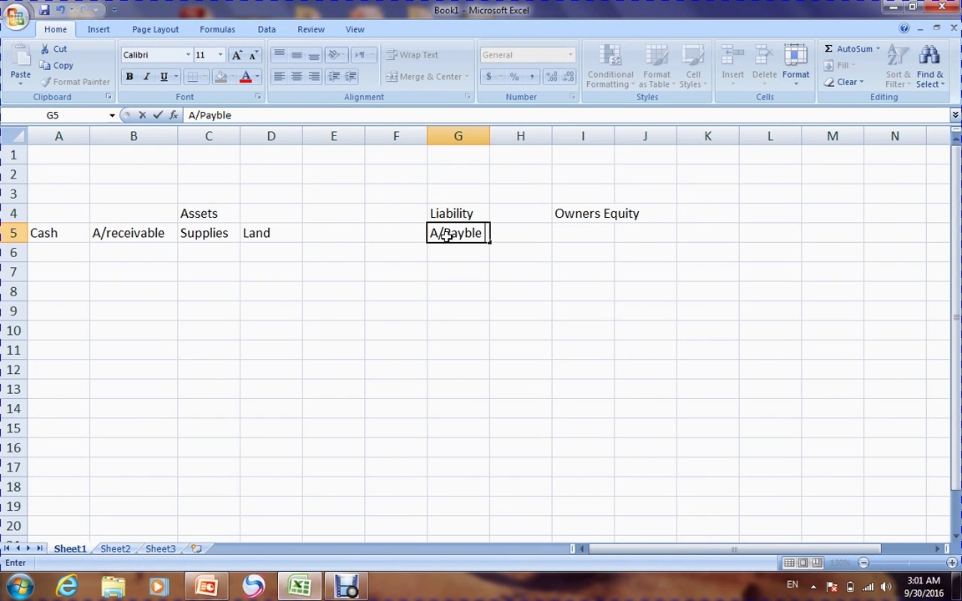
pyautogui.click(492, 136)
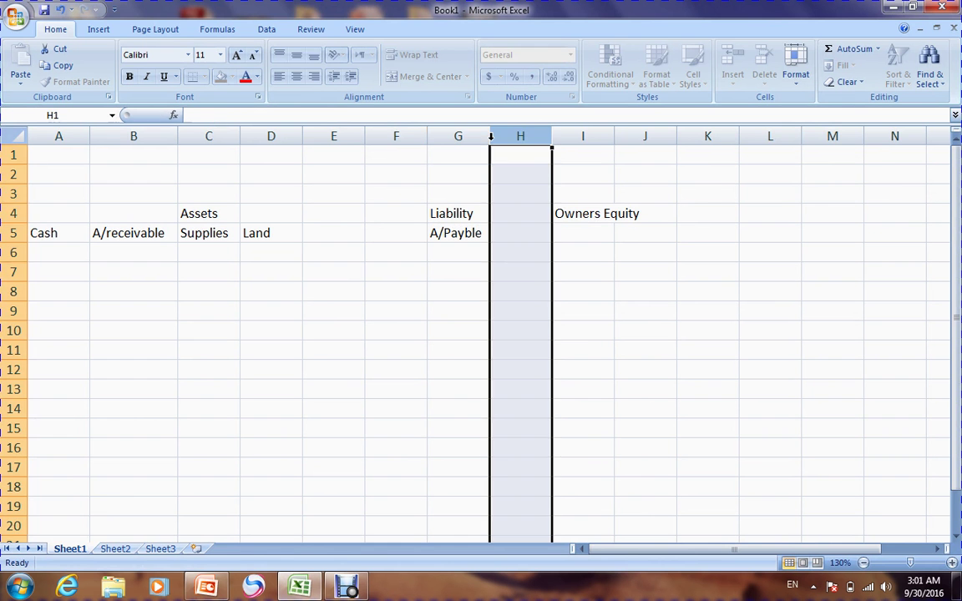
pyautogui.click(664, 294)
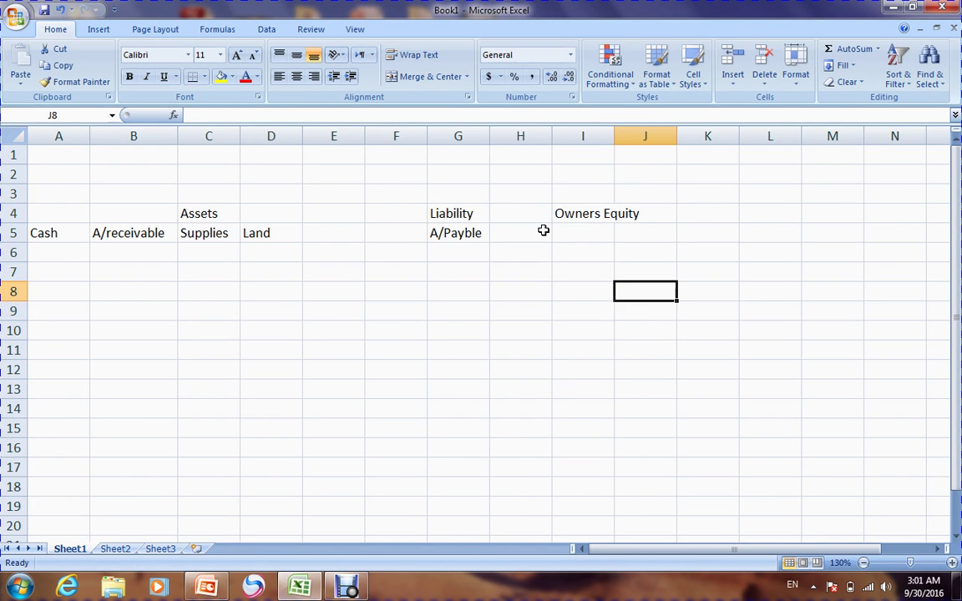
# Enter a plus sign in H4 between Liability and Owners Equity, and an equals sign in E4 after Assets
pyautogui.click(511, 214)
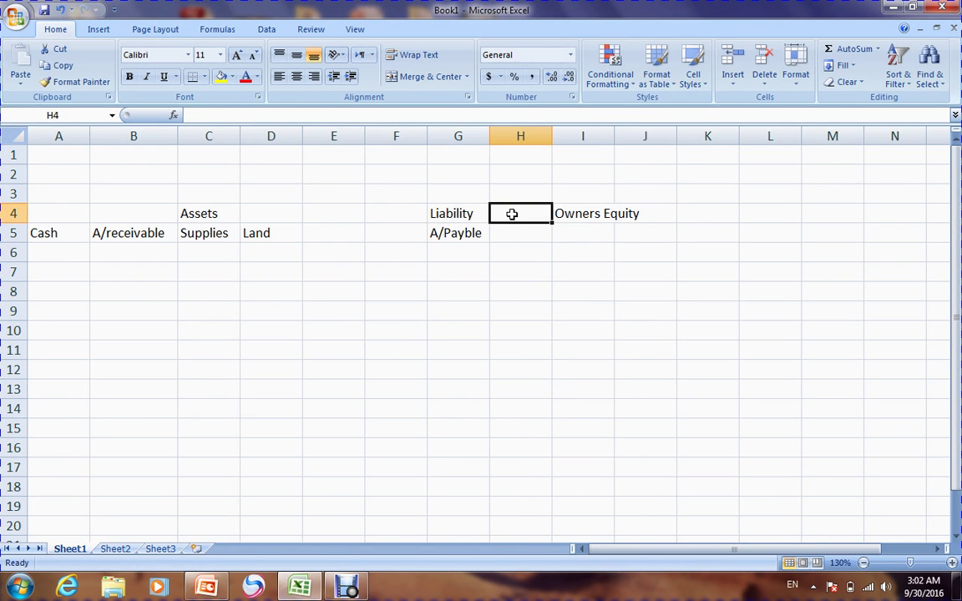
pyautogui.write('+')
pyautogui.press('Return')
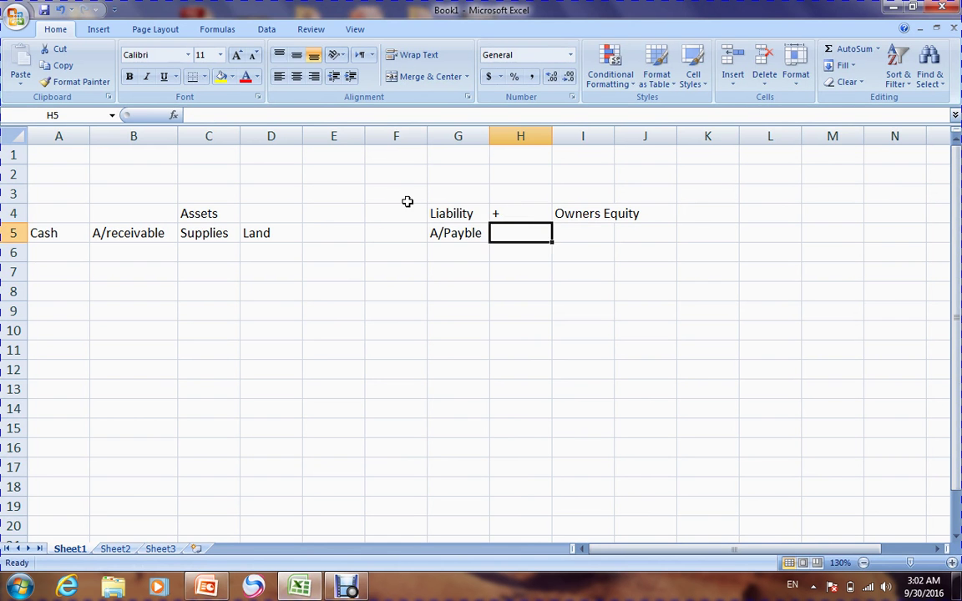
pyautogui.click(319, 214)
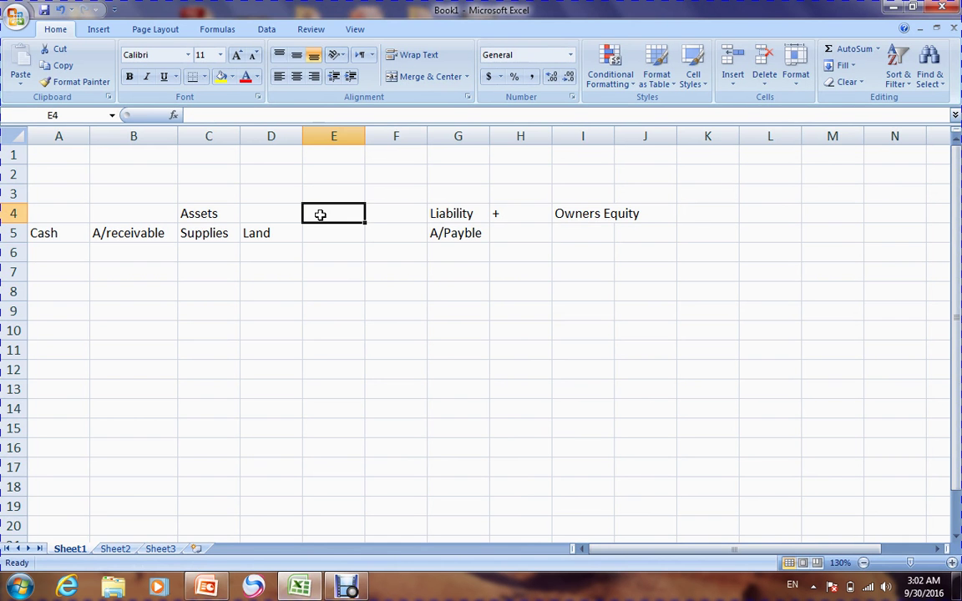
pyautogui.write('=')
pyautogui.press('Escape')
pyautogui.write('=')
pyautogui.press('Return')
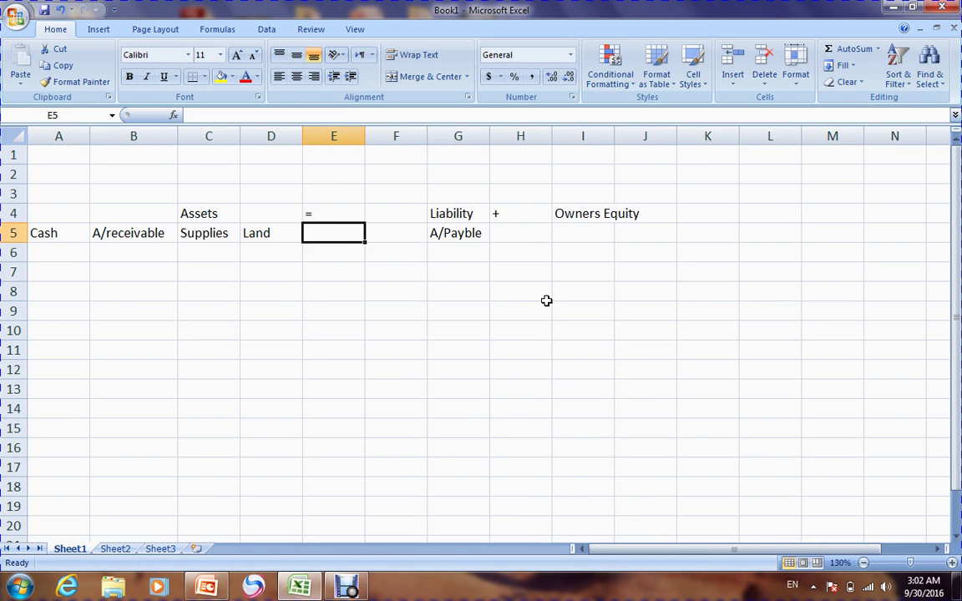
# Try to enter REvenu with a leading plus sign in I5 under Owners Equity
pyautogui.click(583, 239)
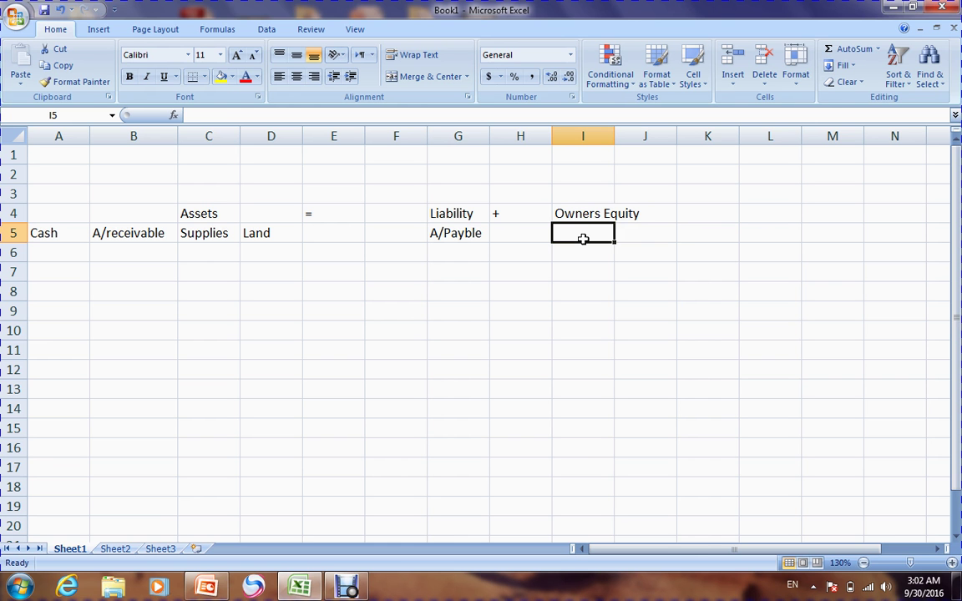
pyautogui.write('RE')
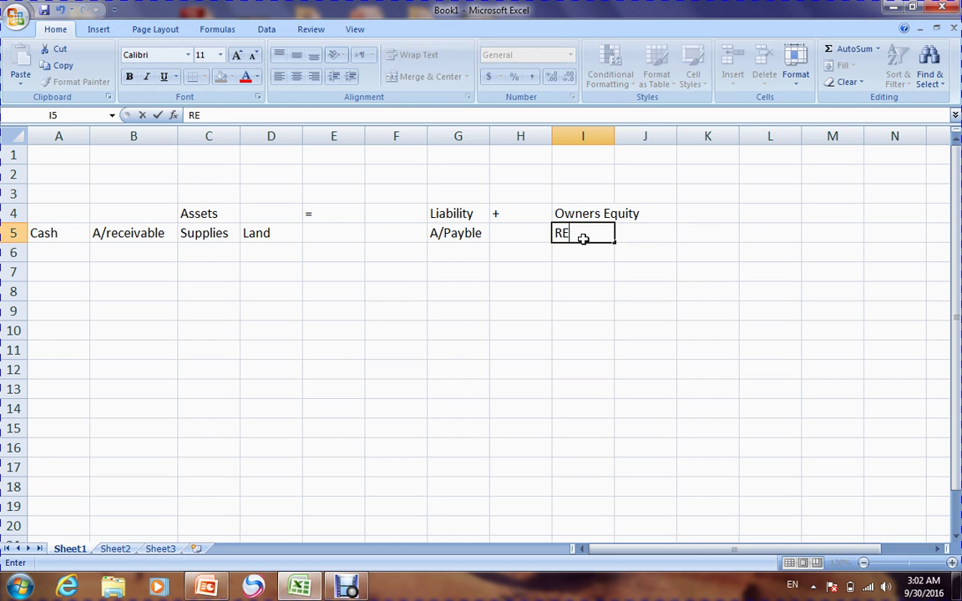
pyautogui.write('venu')
pyautogui.click(557, 234)
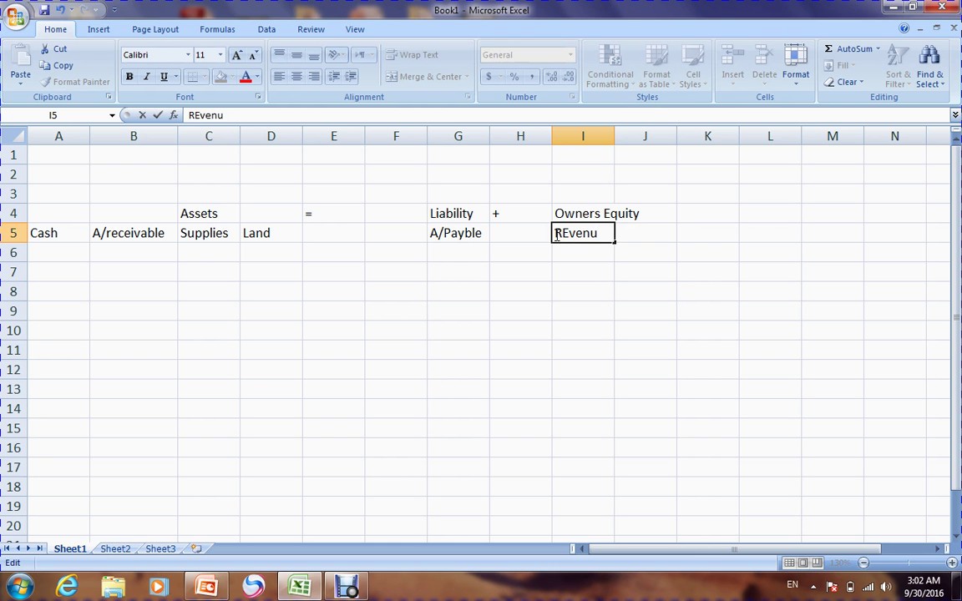
pyautogui.write('+')
pyautogui.click(634, 235)
pyautogui.press('Return')
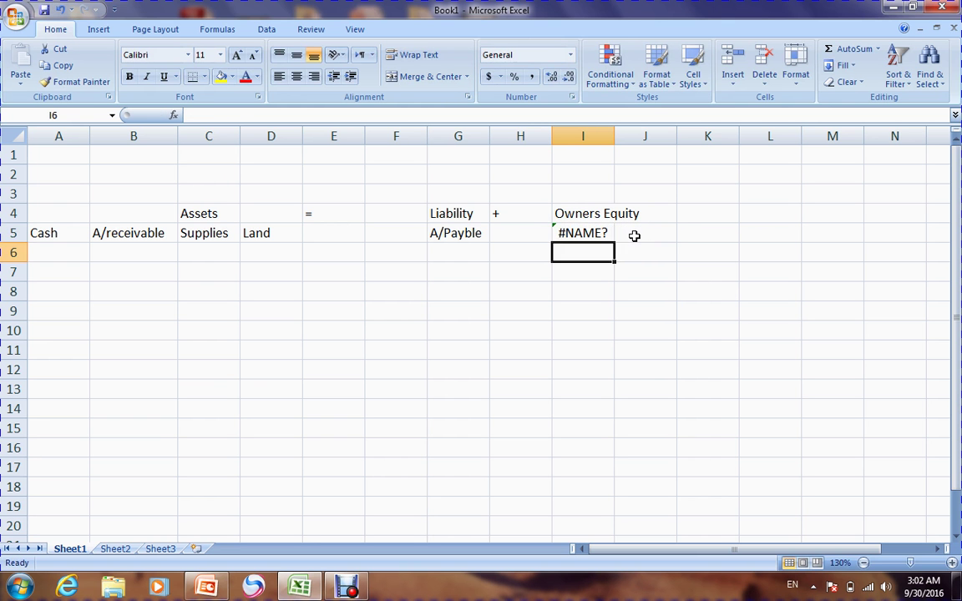
# Widen column I slightly and try to enter + revenue in I5 under Owners Equity
pyautogui.click(598, 237)
pyautogui.moveTo(616, 135); pyautogui.dragTo(630, 136)
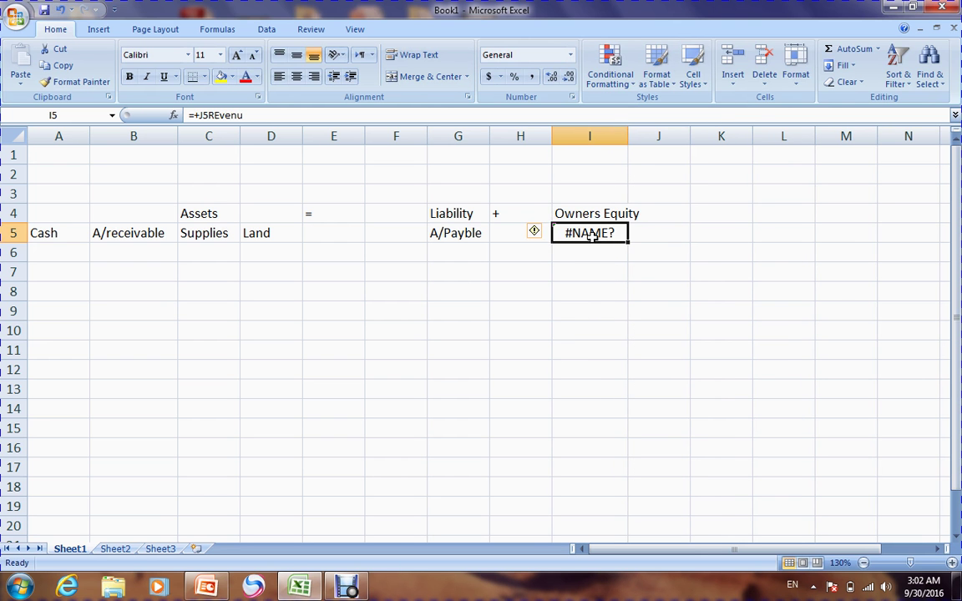
pyautogui.write('+')
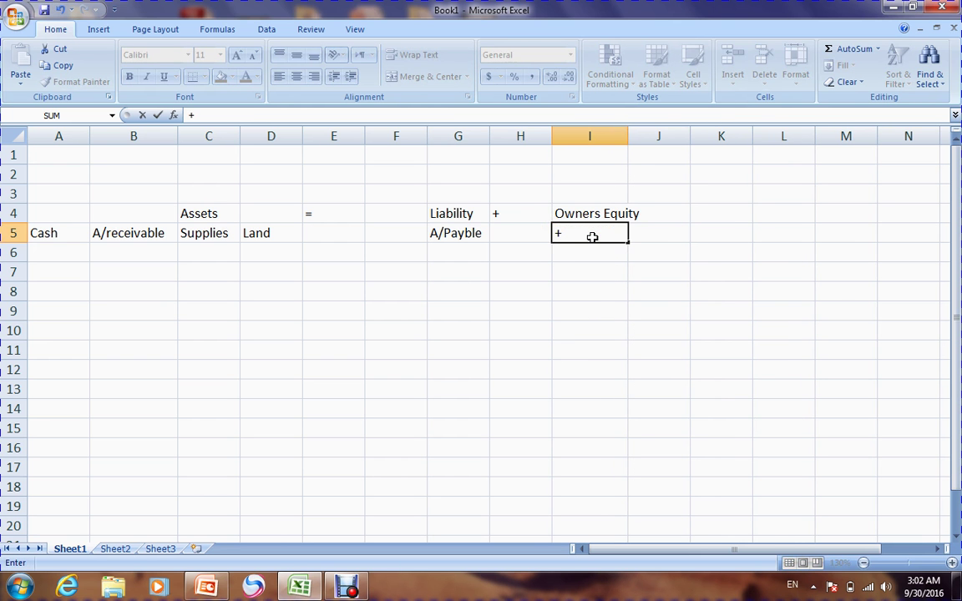
pyautogui.write(' re')
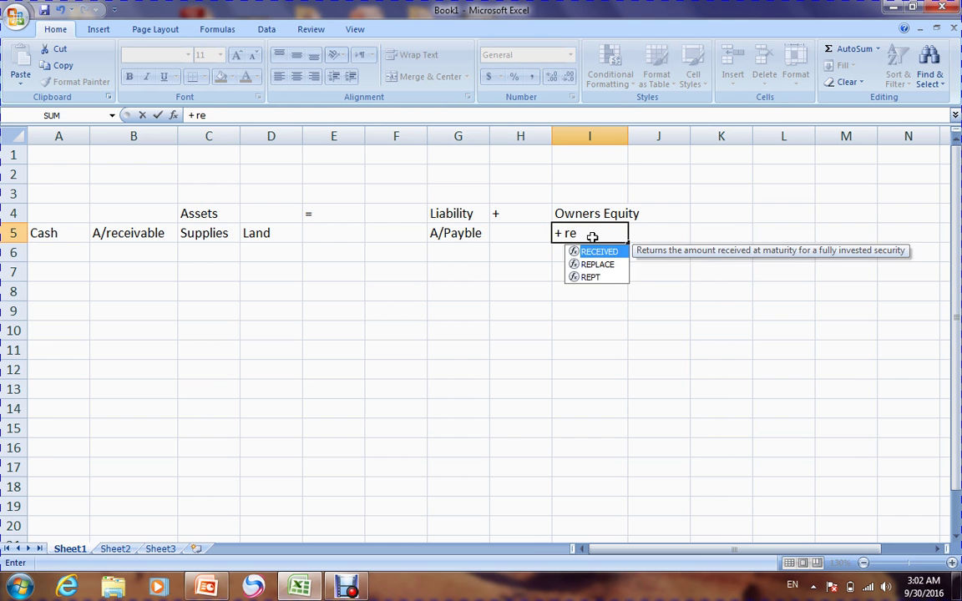
pyautogui.write('venue')
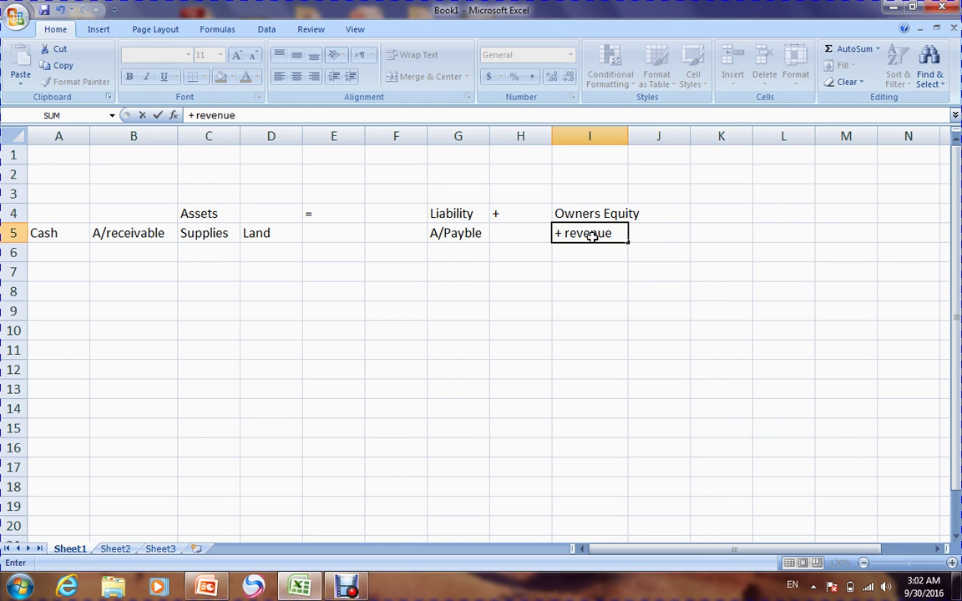
pyautogui.press('Return')
pyautogui.click(582, 233)
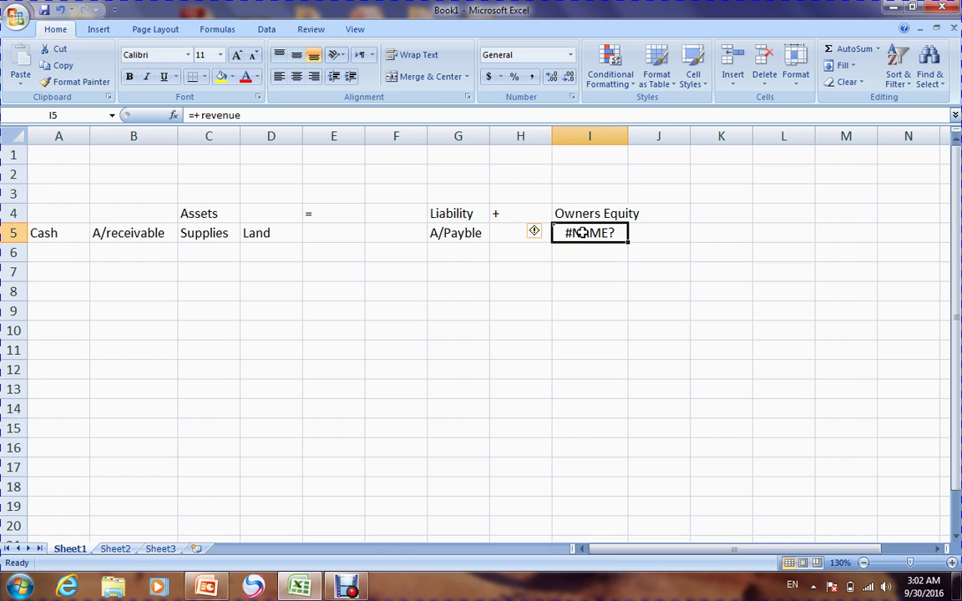
# Enter a plus sign alone in H5 after A/Payble
pyautogui.click(546, 234)
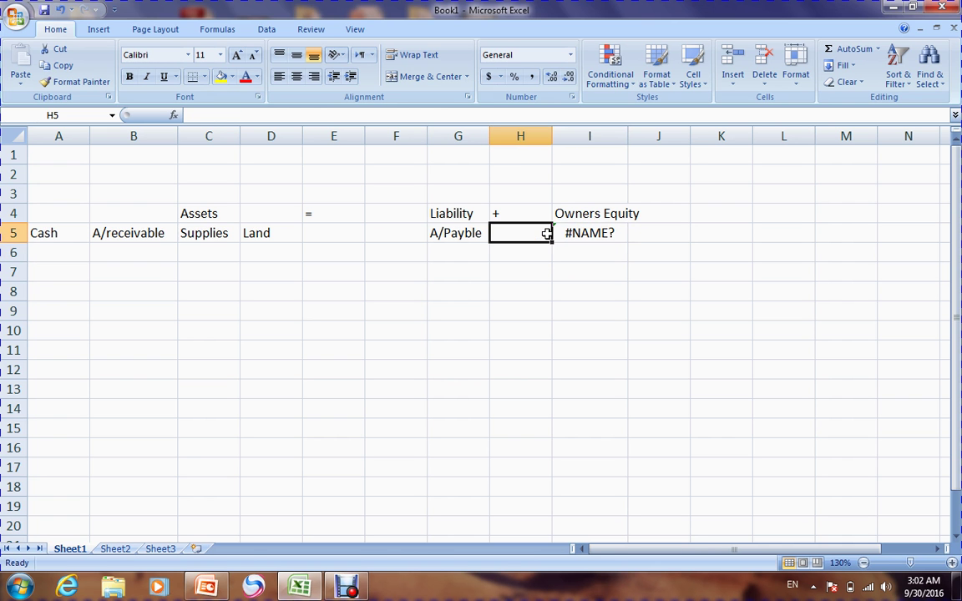
pyautogui.write('+')
pyautogui.click(569, 233)
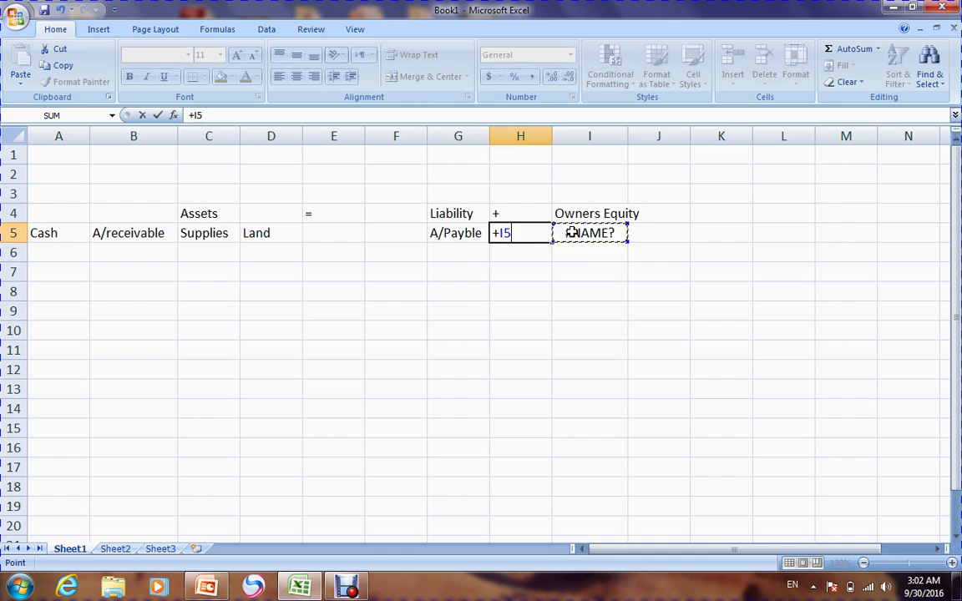
pyautogui.write('Ra')
pyautogui.press('BackSpace')
pyautogui.press('BackSpace')
pyautogui.press('BackSpace')
pyautogui.press('BackSpace')
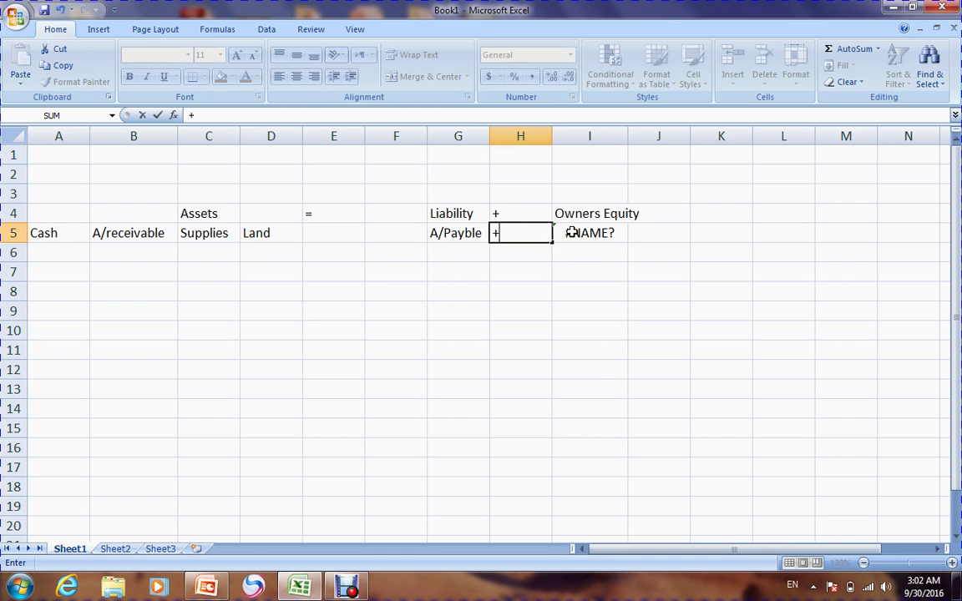
pyautogui.press('Return')
# Replace the formula in I5 under Owners Equity with the account name Revenue
pyautogui.click(574, 233)
pyautogui.write('R')
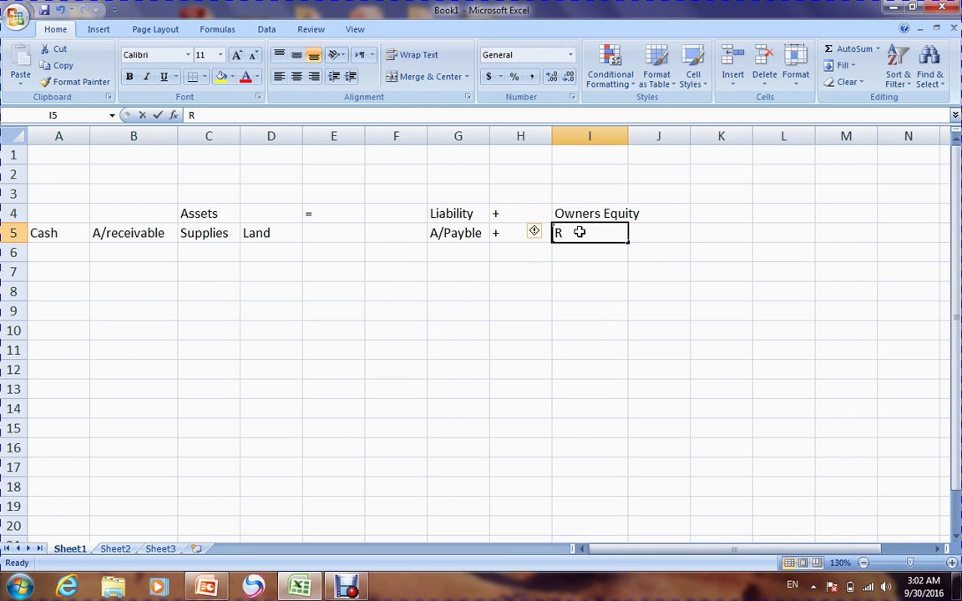
pyautogui.write('evenue')
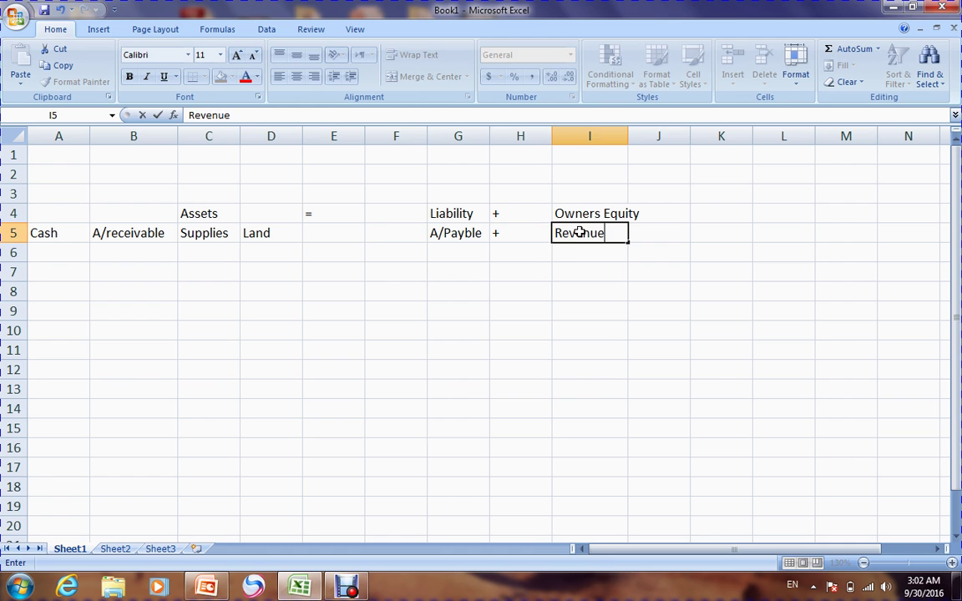
# Enter a plus sign in J5 after Revenue
pyautogui.click(656, 233)
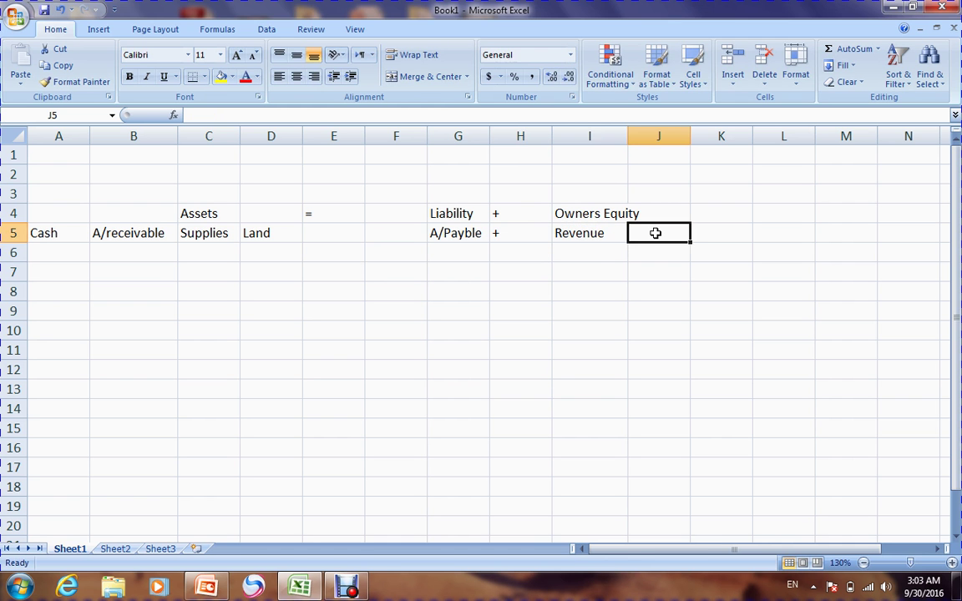
pyautogui.write('+')
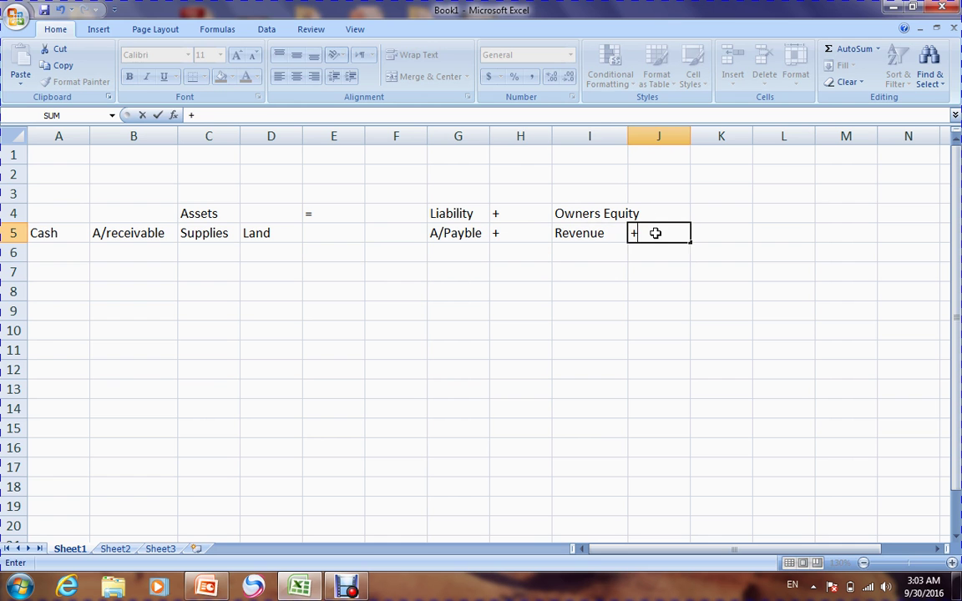
pyautogui.press('Return')
pyautogui.click(713, 232)
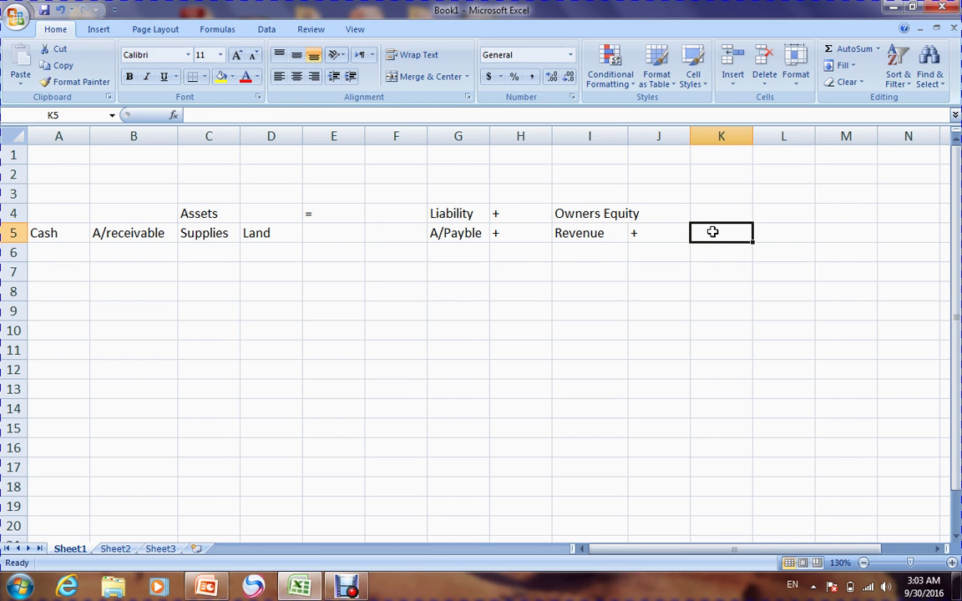
# Replace the plus sign in J5 with a minus sign
pyautogui.click(659, 236)
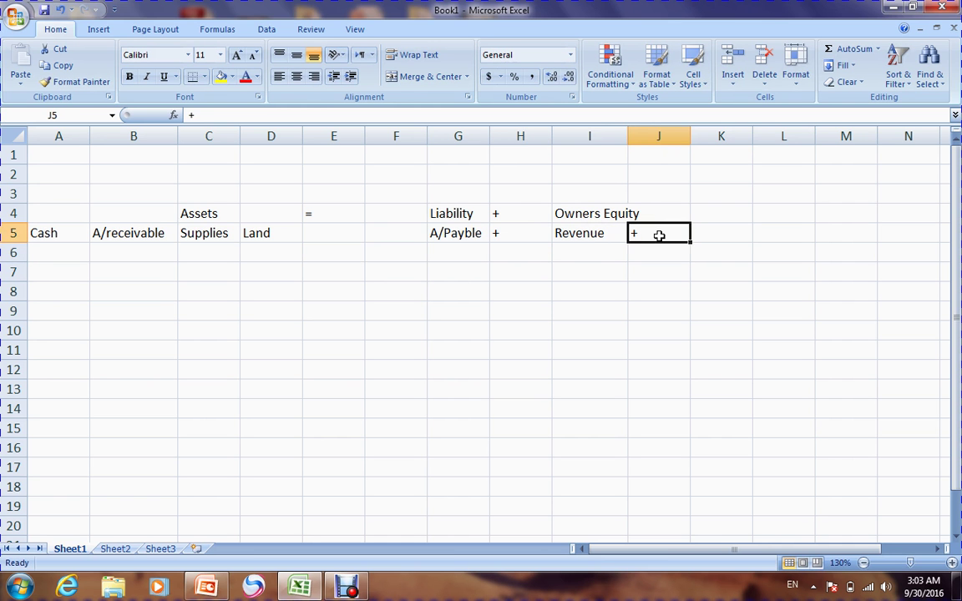
pyautogui.press('BackSpace')
pyautogui.write('_')
pyautogui.press('Return')
pyautogui.click(659, 236)
pyautogui.write('-')
pyautogui.press('Return')
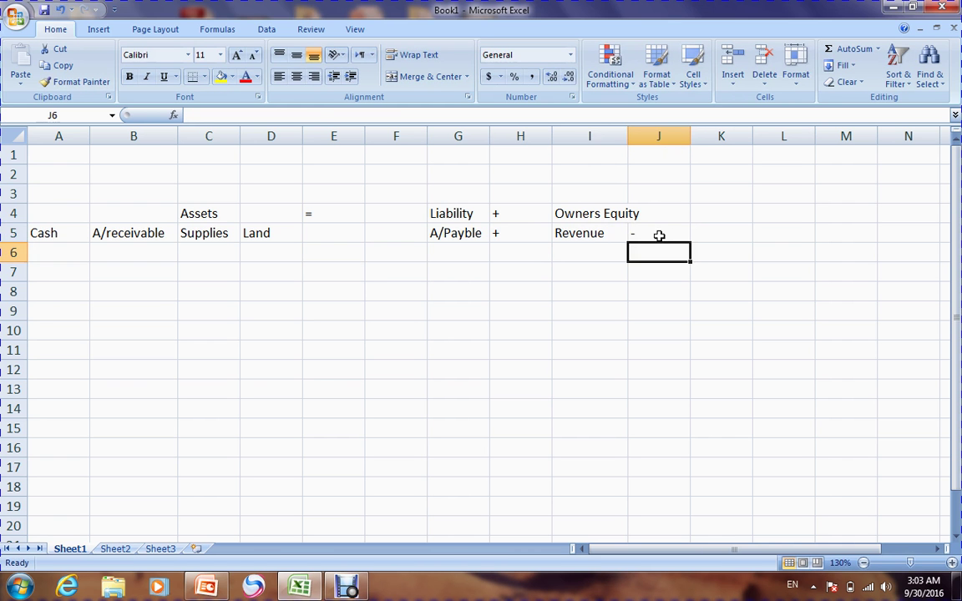
# Enter the account name Expenses in K5 after the minus sign
pyautogui.click(712, 236)
pyautogui.write('W')
pyautogui.press('BackSpace')
pyautogui.write('Expenses')
# Try to enter a minus sign in L5 after Expenses without a text prefix
pyautogui.click(775, 235)
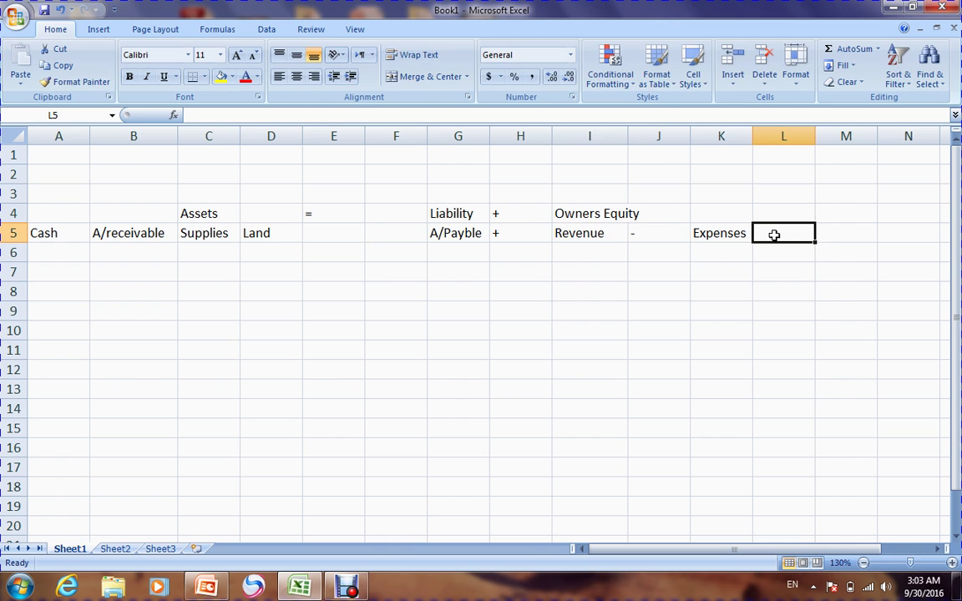
pyautogui.write('-')
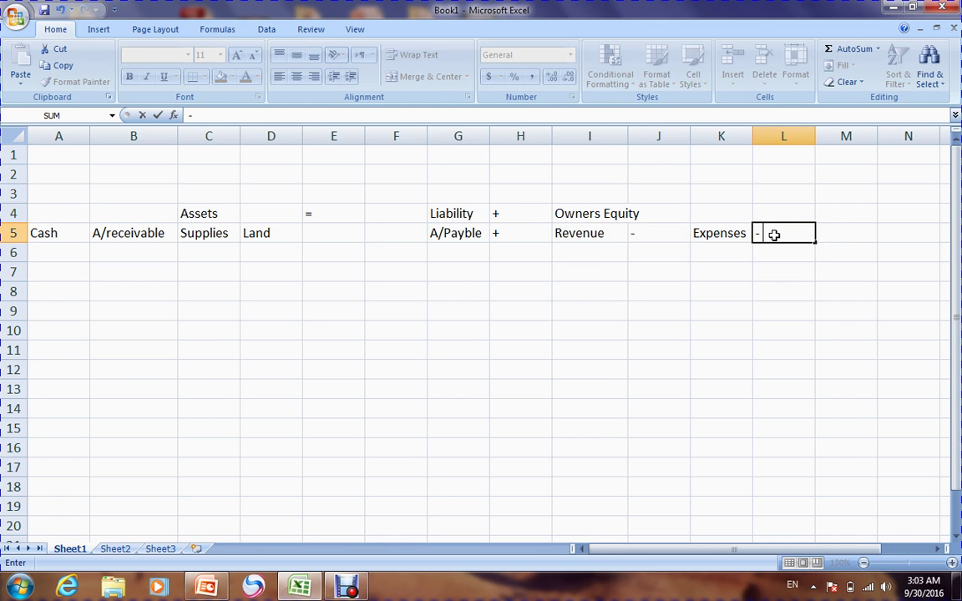
pyautogui.click(855, 236)
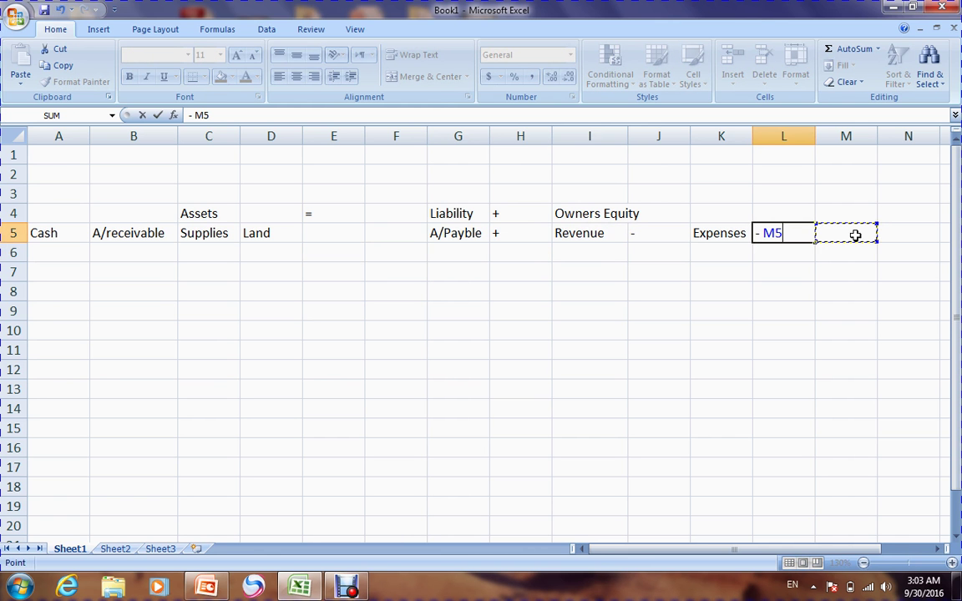
pyautogui.press('BackSpace')
pyautogui.press('Return')
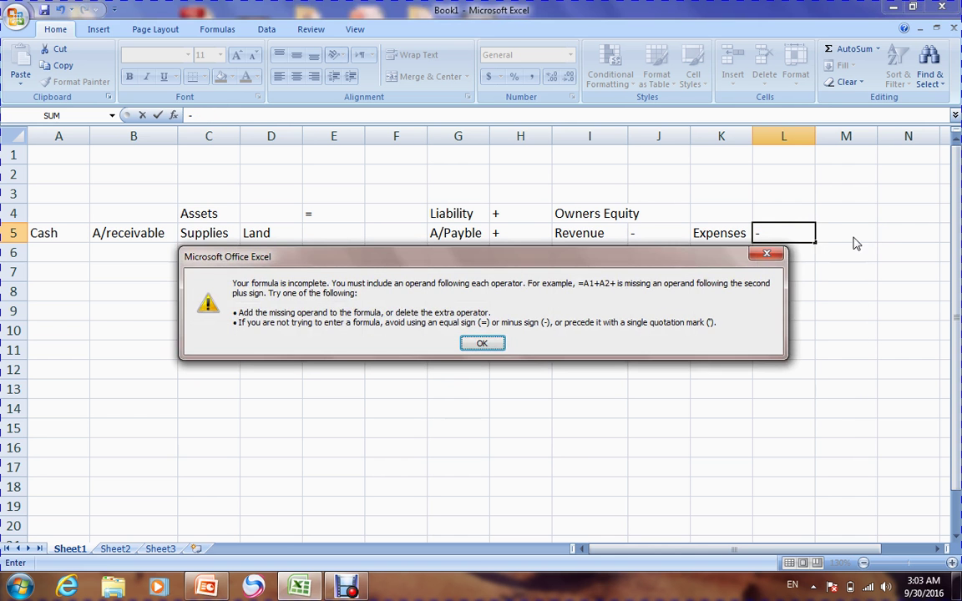
pyautogui.click(482, 345)
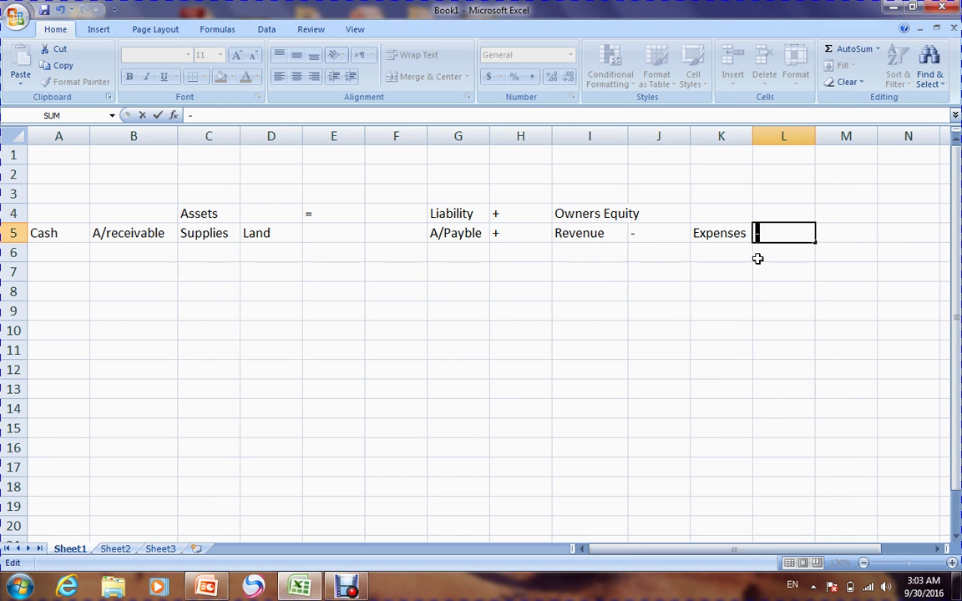
pyautogui.press('Return')
pyautogui.click(755, 254)
pyautogui.press('Escape')
pyautogui.click(767, 268)
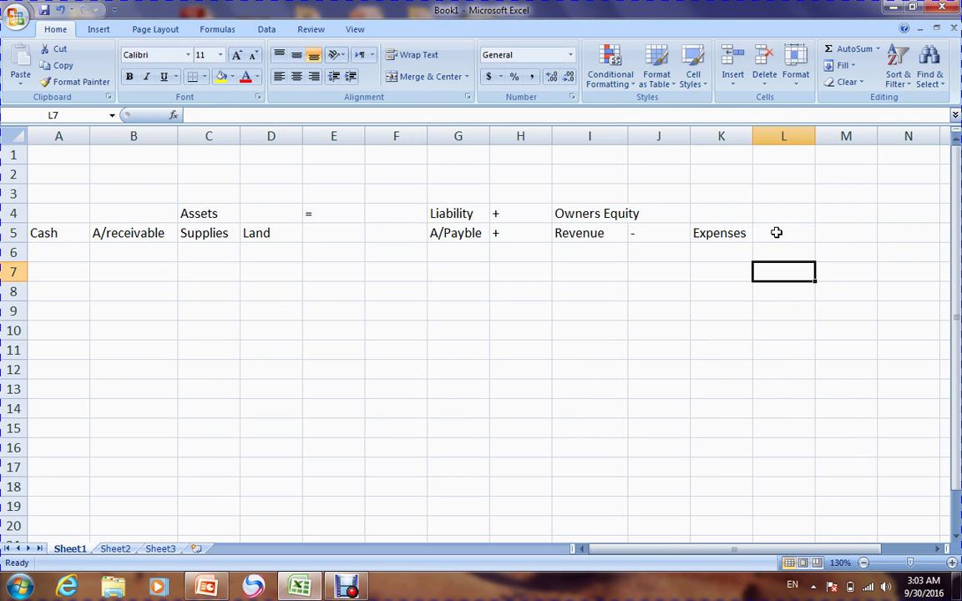
# Enter a minus sign as text in L5, preceded by an apostrophe, and the account name Drawing in M5
pyautogui.click(777, 233)
pyautogui.write("'-")
pyautogui.press('Return')
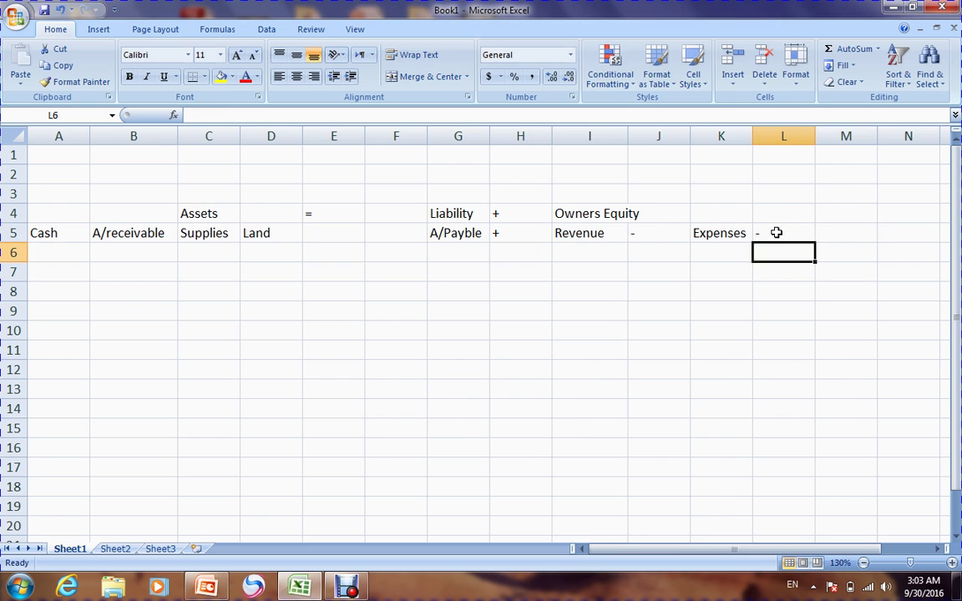
pyautogui.click(832, 233)
pyautogui.write('Drawing')
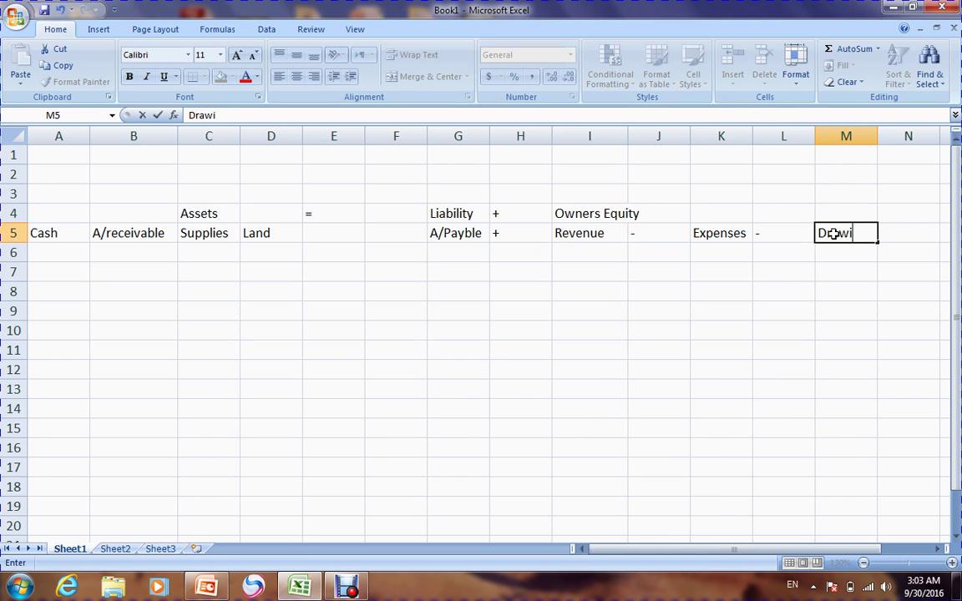
# Narrow the sign columns L, J and H so they just fit their plus and minus signs
pyautogui.click(818, 136)
pyautogui.moveTo(815, 134); pyautogui.dragTo(770, 157)
pyautogui.moveTo(692, 136); pyautogui.dragTo(650, 138)
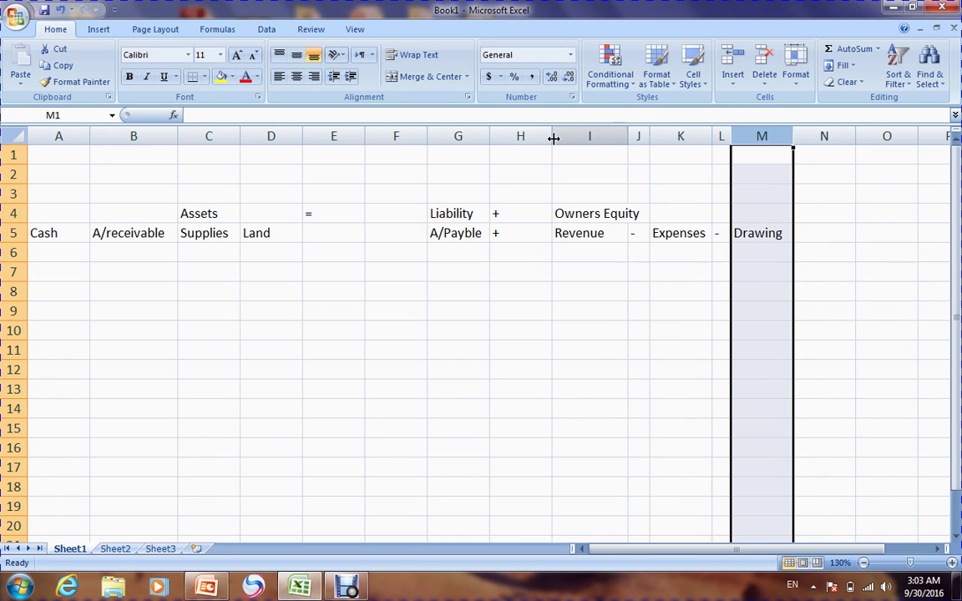
pyautogui.moveTo(552, 136); pyautogui.dragTo(515, 139)
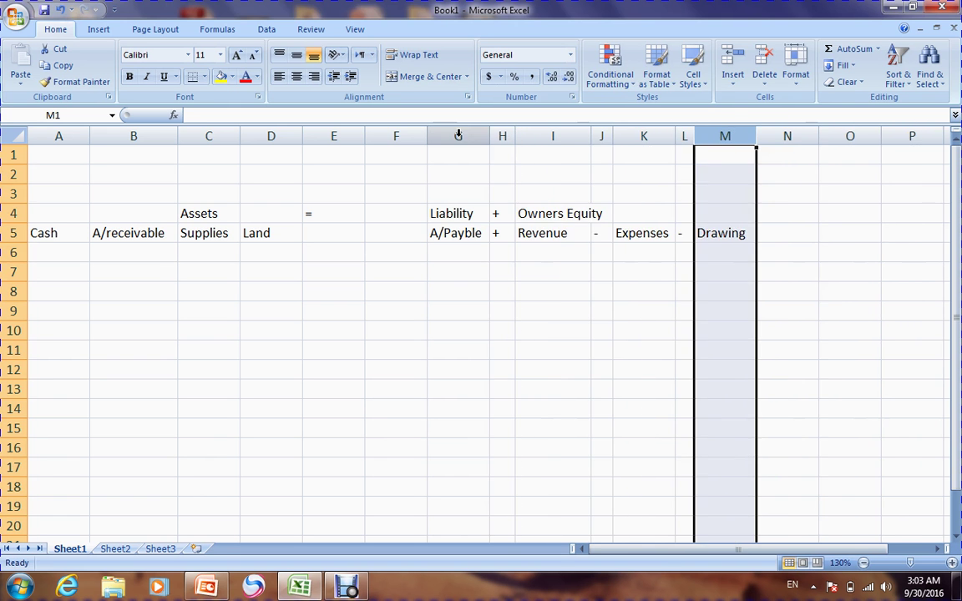
# Delete the empty column F before Liability, and narrow column E holding the equals sign
pyautogui.click(400, 136)
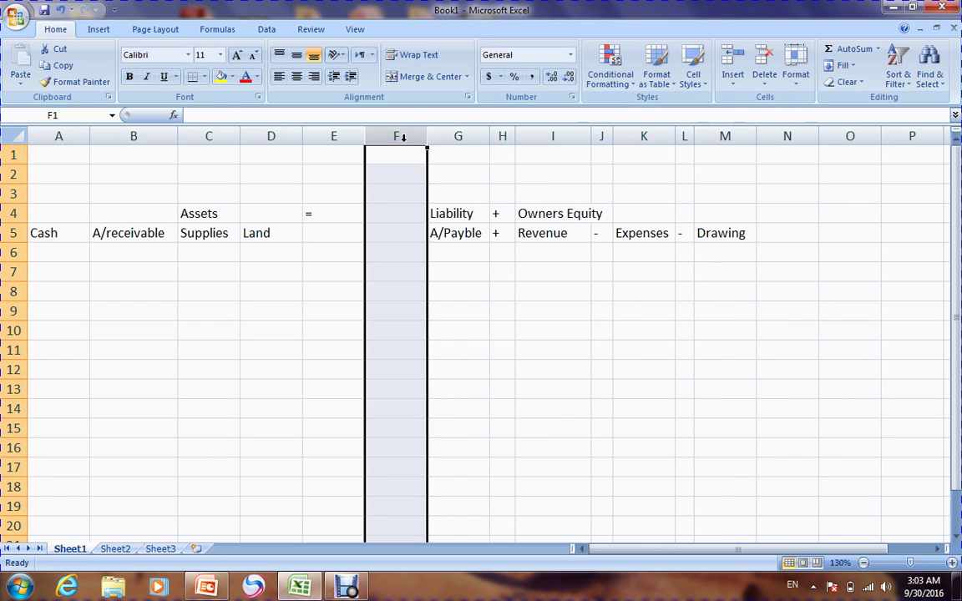
pyautogui.hotkey('ctrl', '-')
pyautogui.click(537, 311)
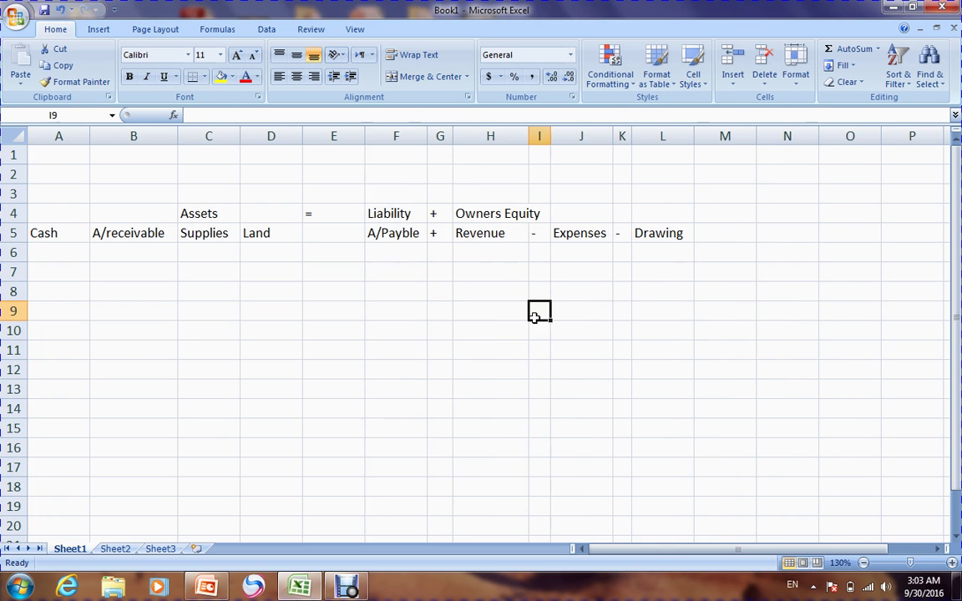
pyautogui.moveTo(363, 137); pyautogui.dragTo(329, 139)
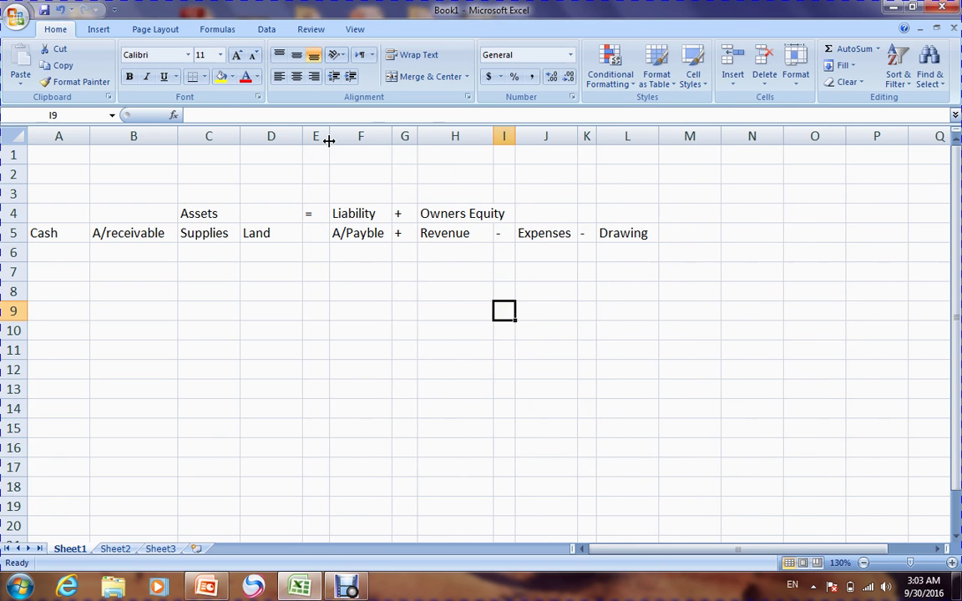
# Enter the account name Devendend in M5 after Drawing
pyautogui.click(696, 237)
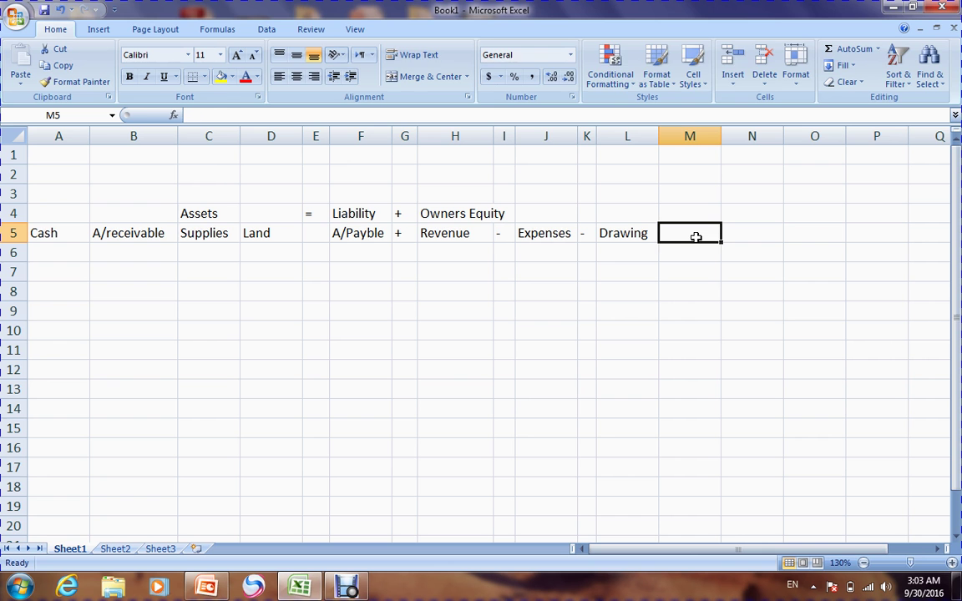
pyautogui.write('De')
pyautogui.press('BackSpace')
pyautogui.press('BackSpace')
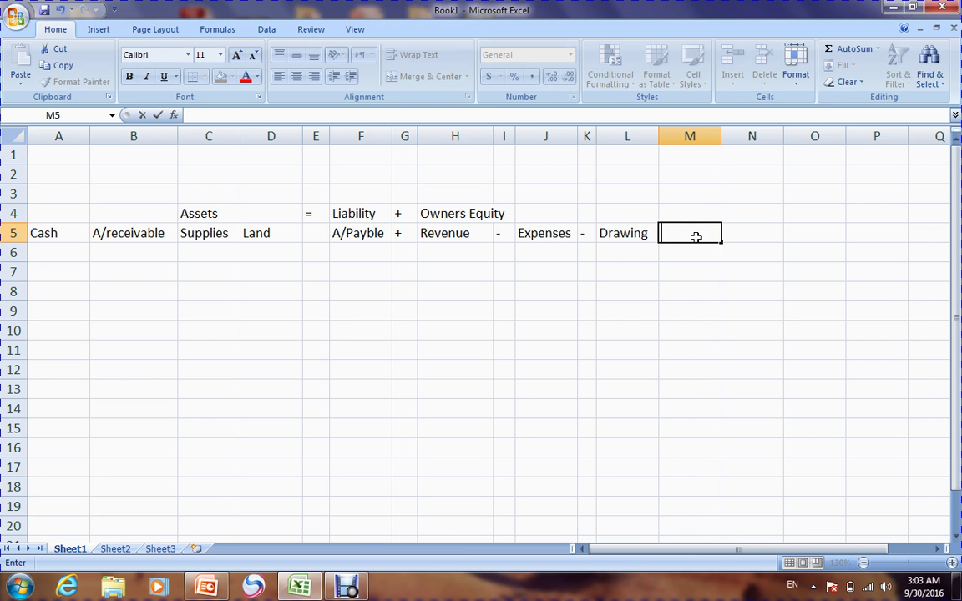
pyautogui.write('Devend')
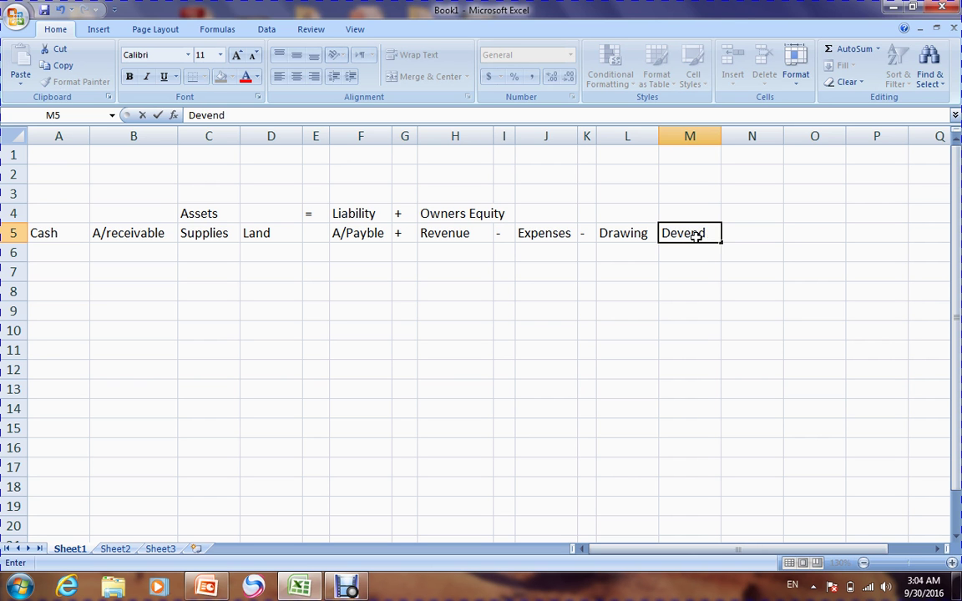
pyautogui.write('ei')
pyautogui.write('d')
pyautogui.click(802, 323)
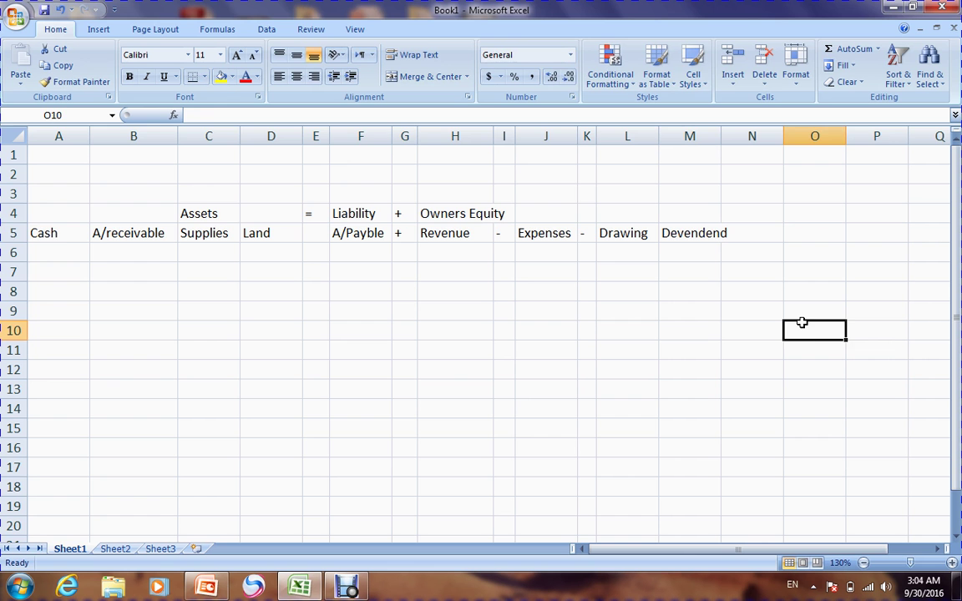
# Apply a Thick Box Border around the heading range A4:M5
pyautogui.moveTo(63, 236); pyautogui.dragTo(699, 215)
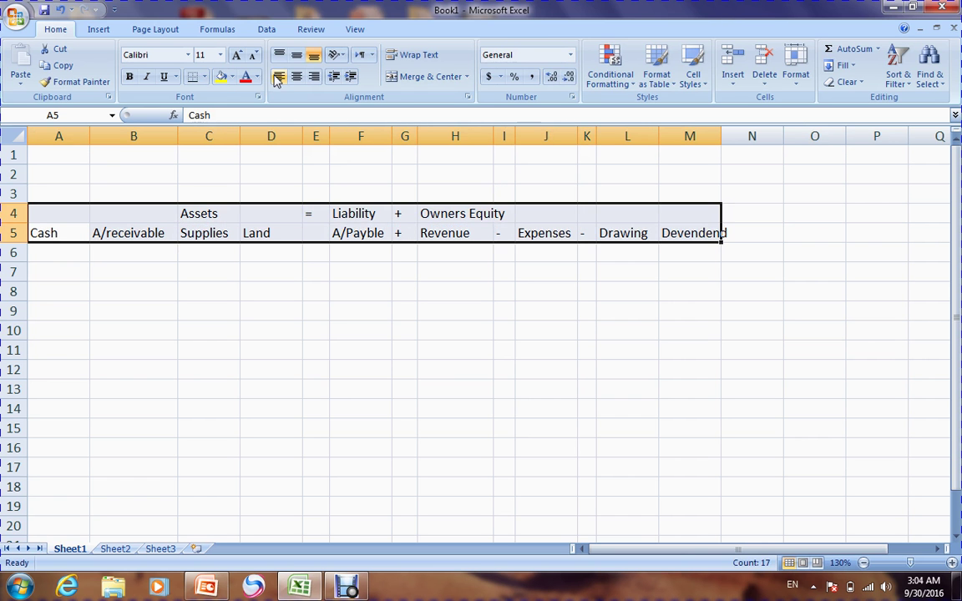
pyautogui.click(204, 76)
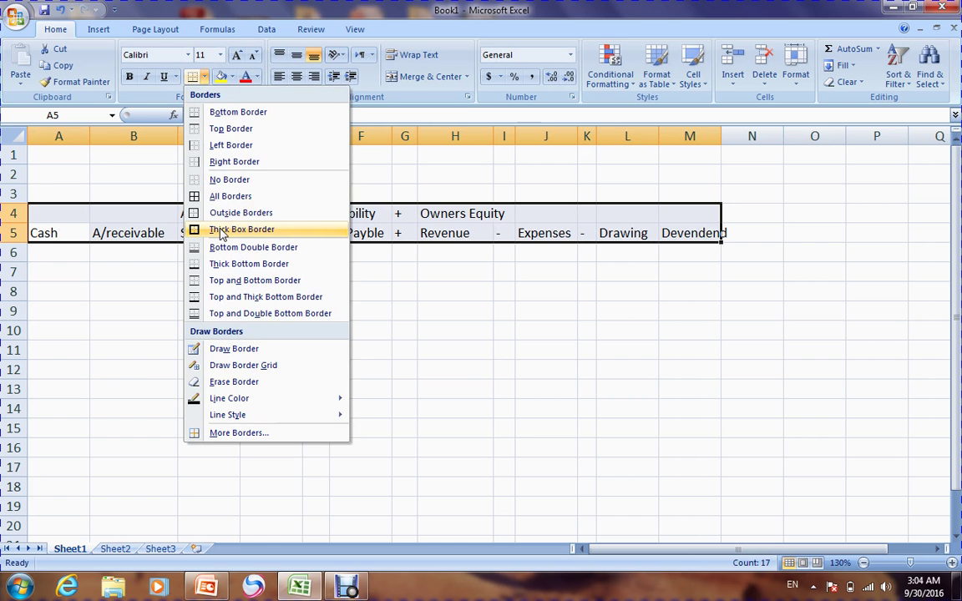
pyautogui.click(225, 228)
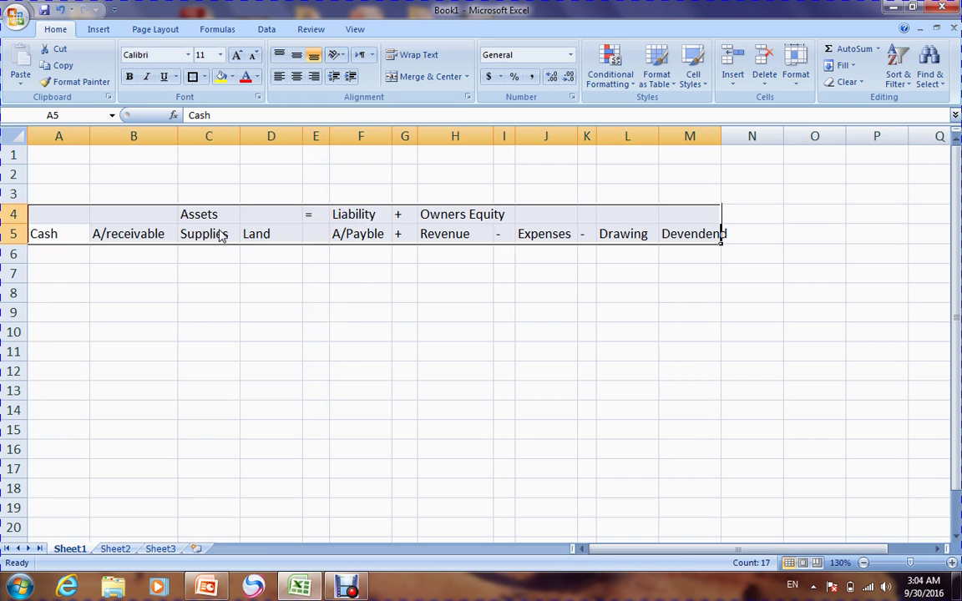
# Apply borders around every cell of the heading range A4:M5
pyautogui.click(204, 76)
pyautogui.click(214, 197)
# Set the empty cells B1:C3 above the table to Times New Roman, size 16
pyautogui.moveTo(125, 154); pyautogui.dragTo(213, 192)
pyautogui.click(188, 56)
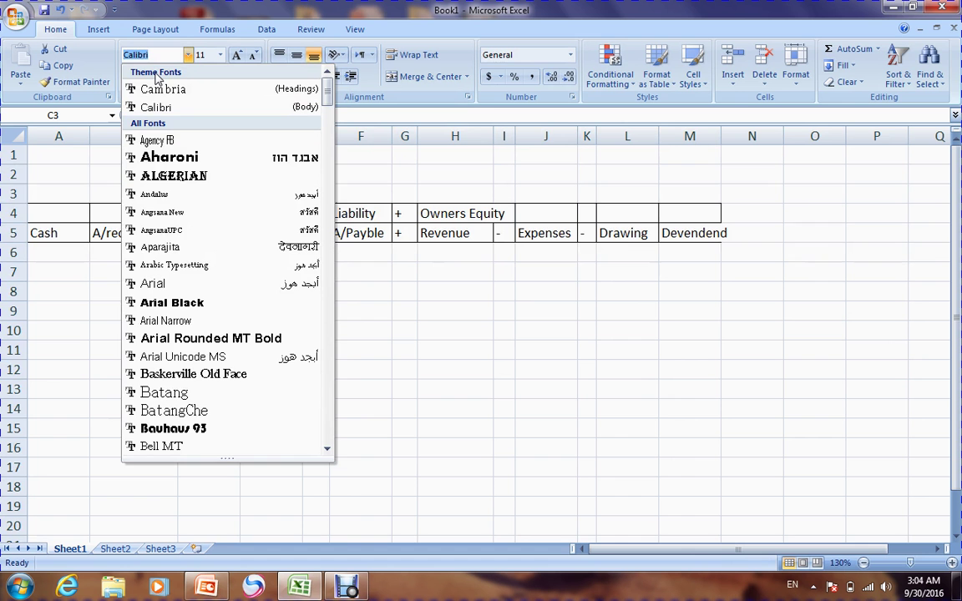
pyautogui.write('Times New Rom')
pyautogui.press('Return')
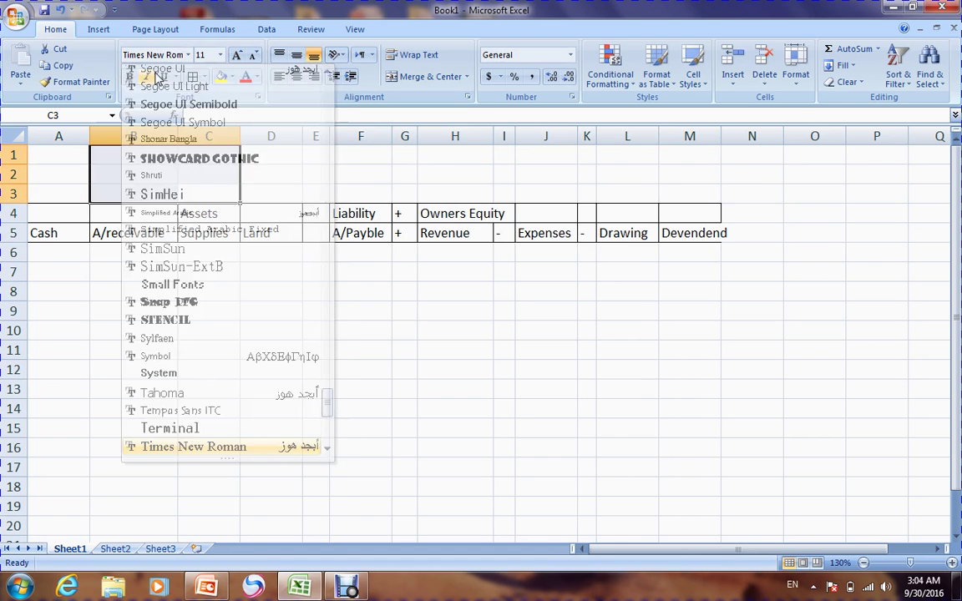
pyautogui.click(240, 56)
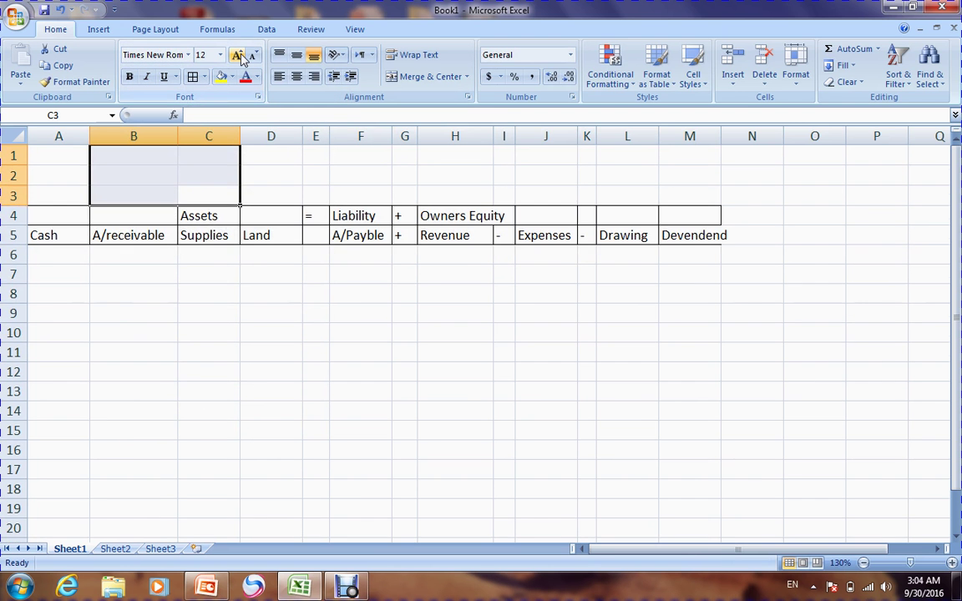
pyautogui.click(240, 56)
pyautogui.click(239, 56)
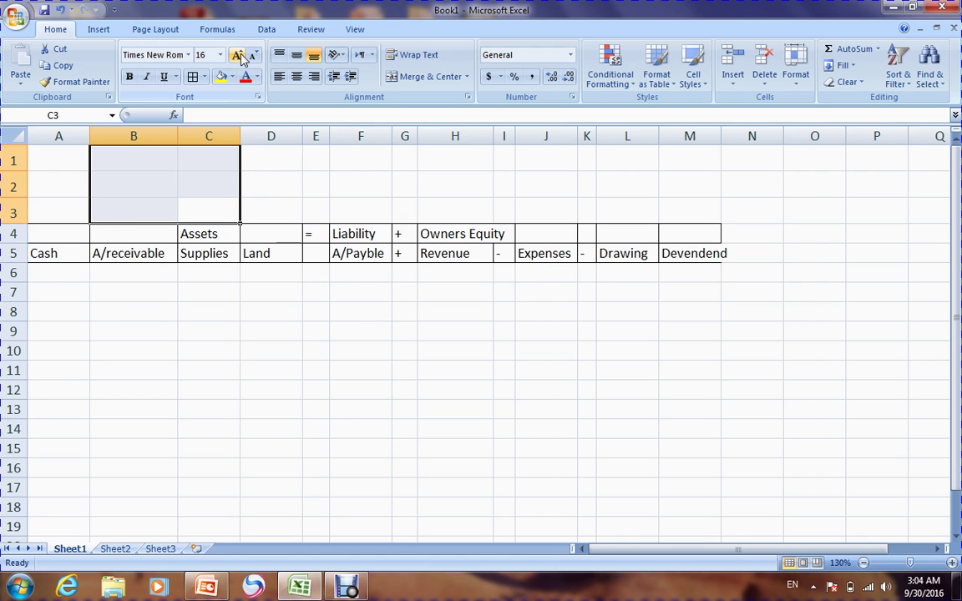
# Make the heading cells A4:N5 bold at size 12 and fit column J to the Expenses heading
pyautogui.moveTo(76, 234); pyautogui.dragTo(725, 254)
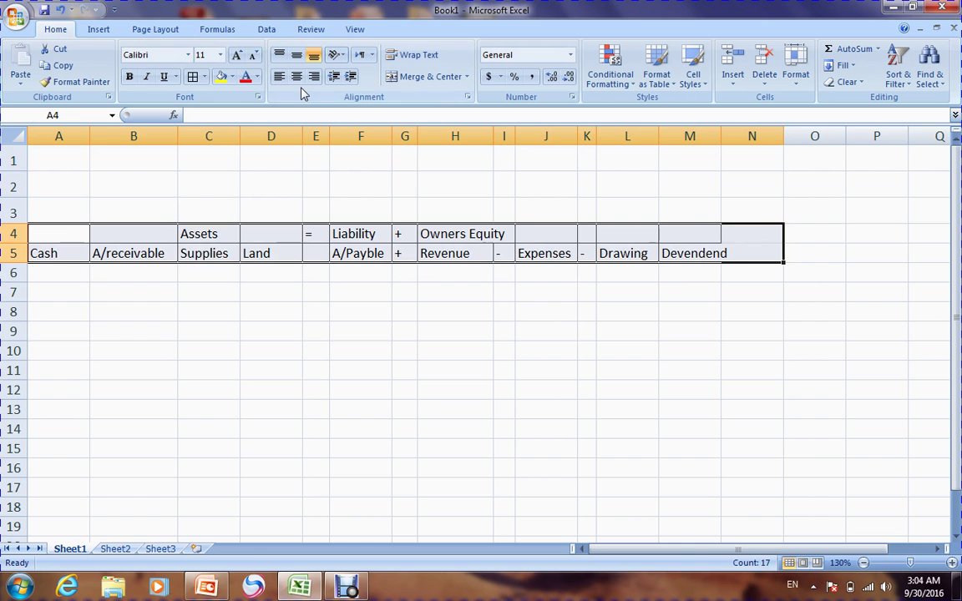
pyautogui.click(237, 56)
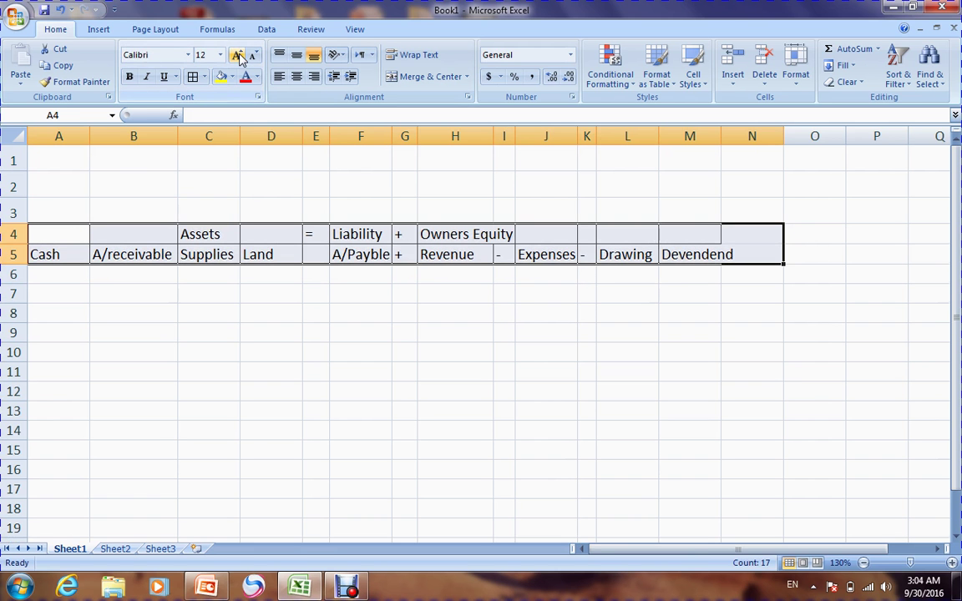
pyautogui.click(128, 77)
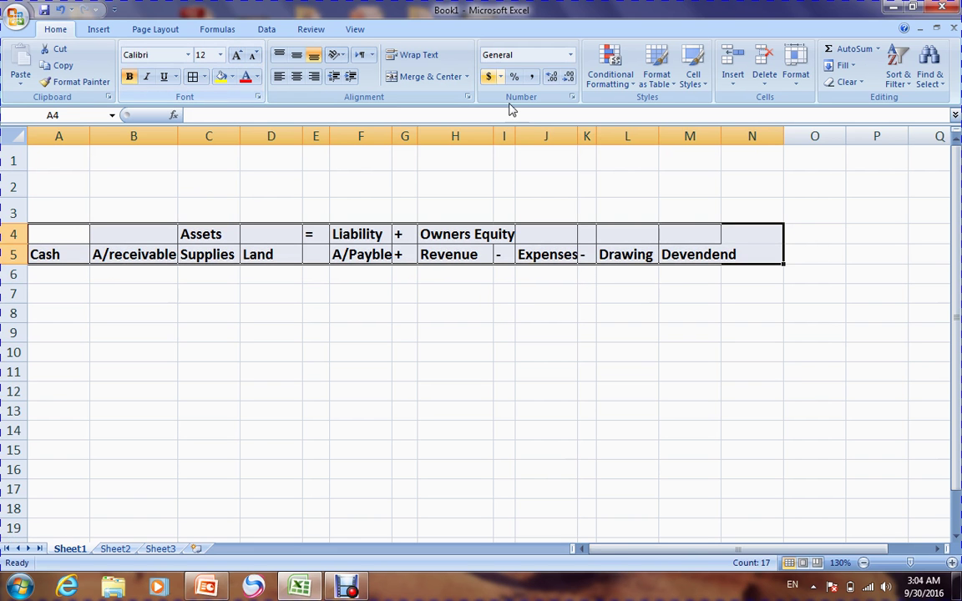
pyautogui.doubleClick(577, 135)
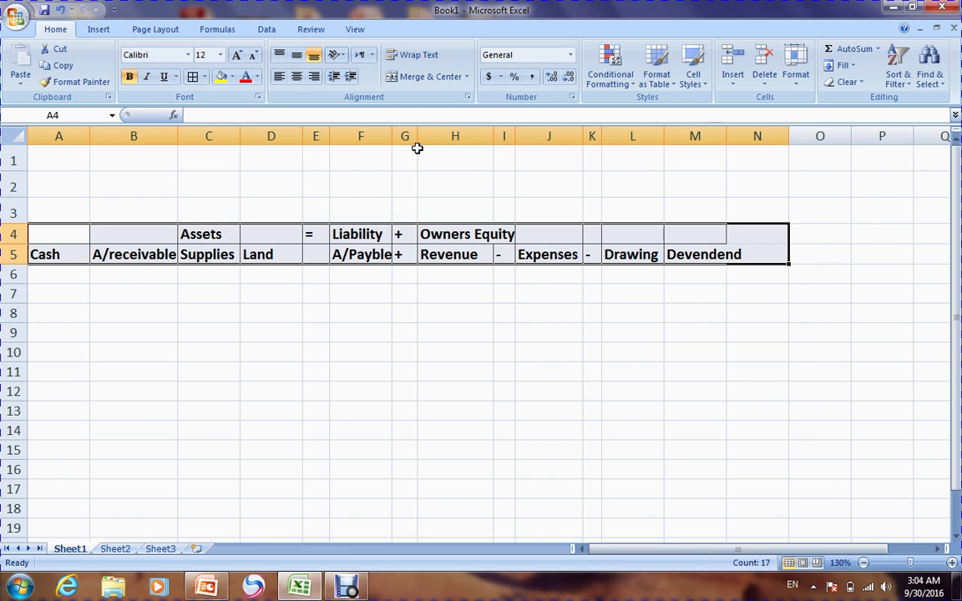
pyautogui.click(285, 328)
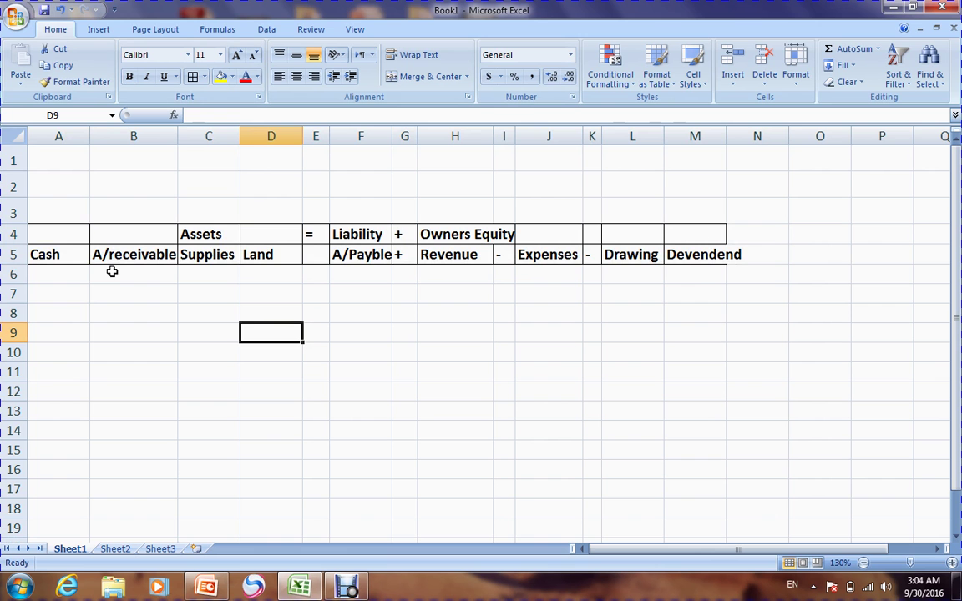
# Review the headings in rows 4 and 5, from Assets and its accounts through Liability to the owners equity accounts
pyautogui.click(214, 233)
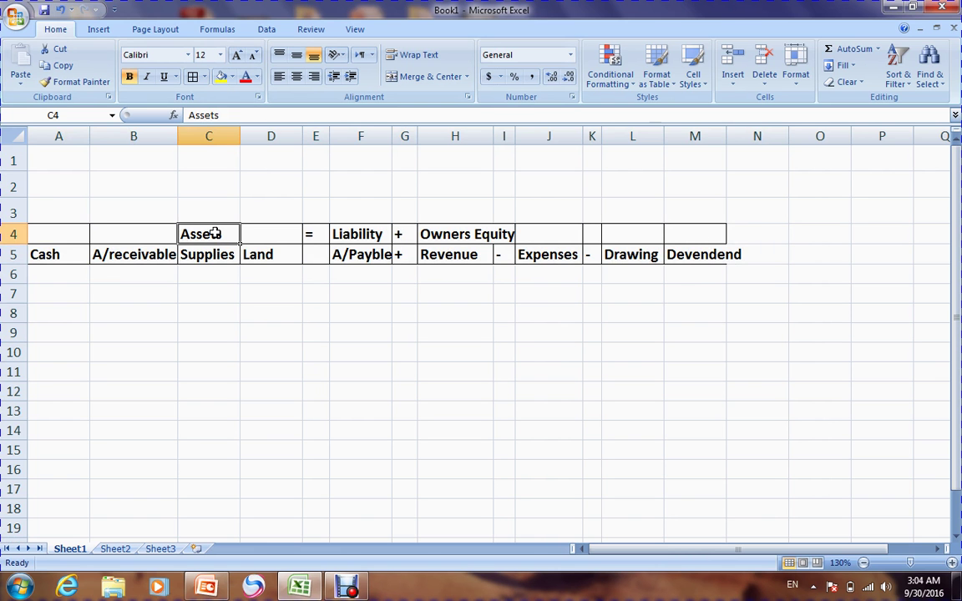
pyautogui.click(71, 253)
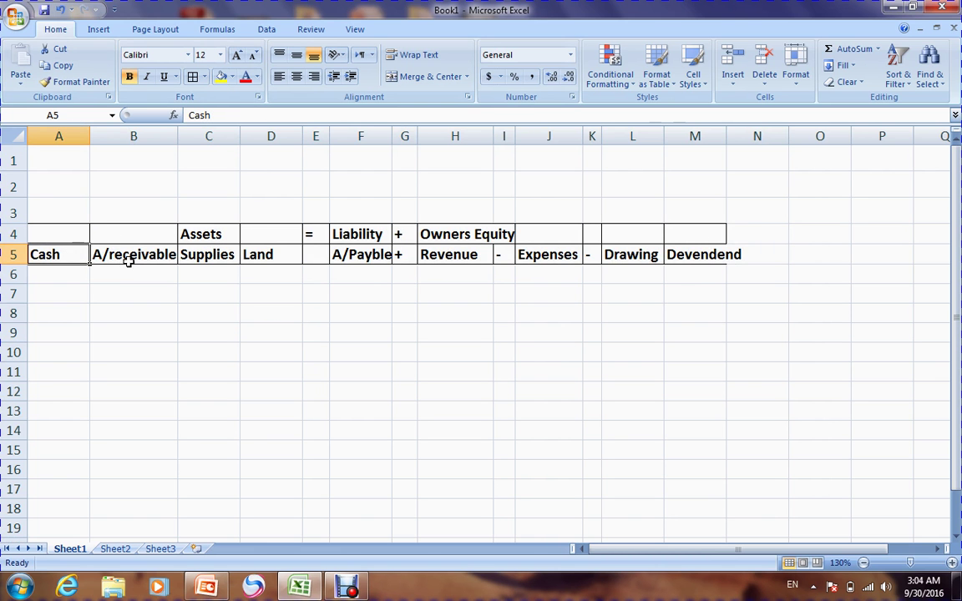
pyautogui.click(128, 260)
pyautogui.click(218, 255)
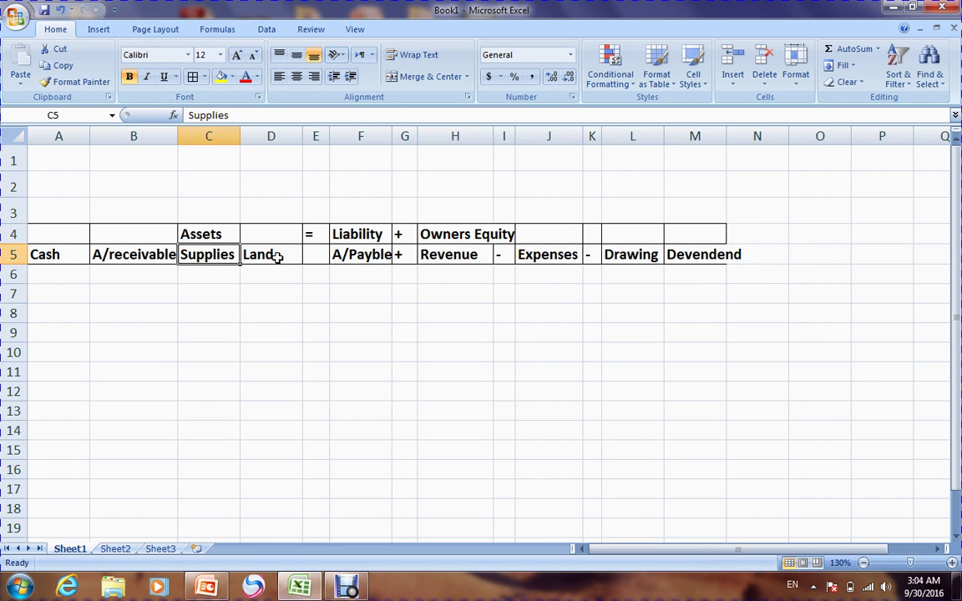
pyautogui.click(277, 258)
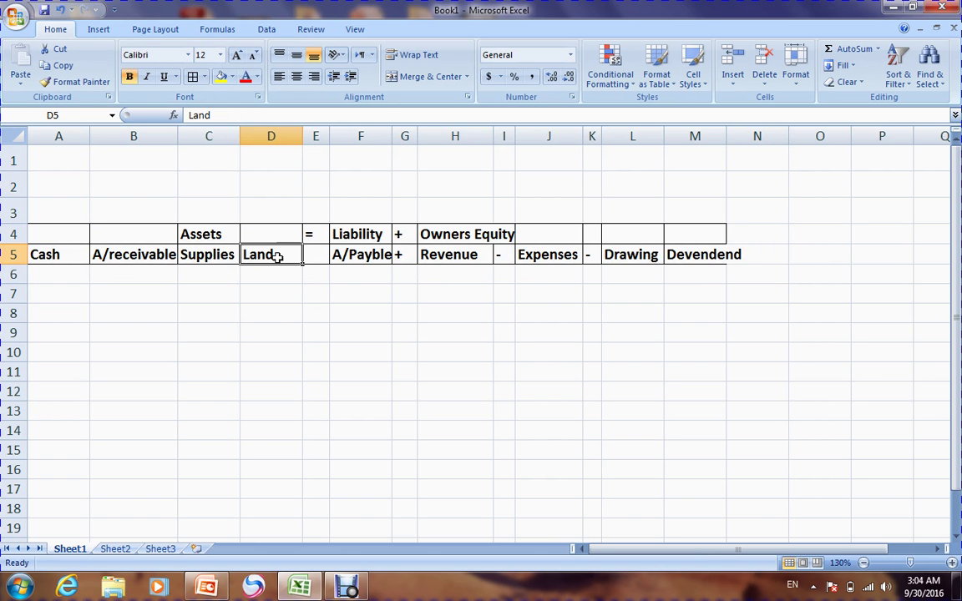
pyautogui.click(367, 235)
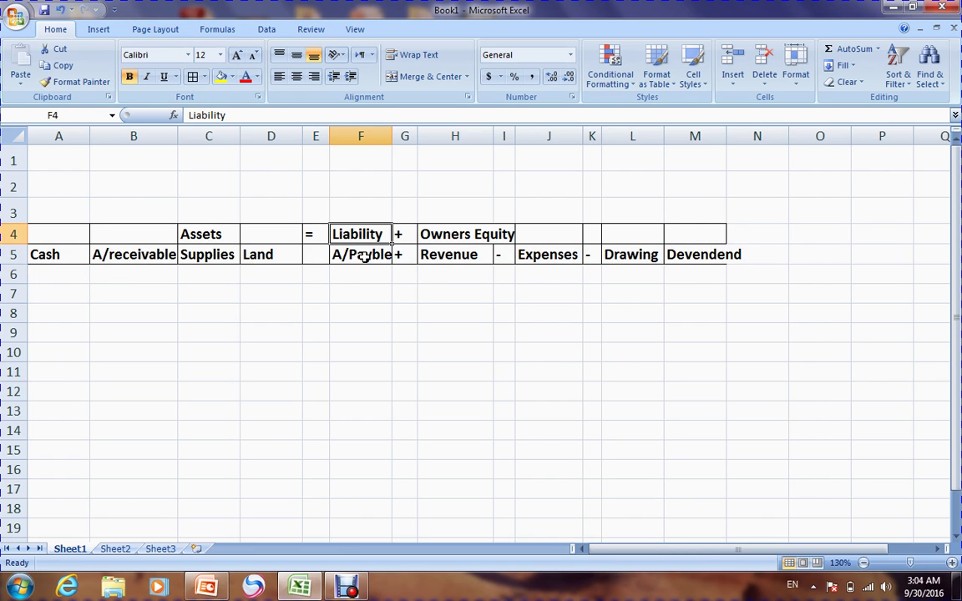
pyautogui.click(364, 256)
pyautogui.click(403, 256)
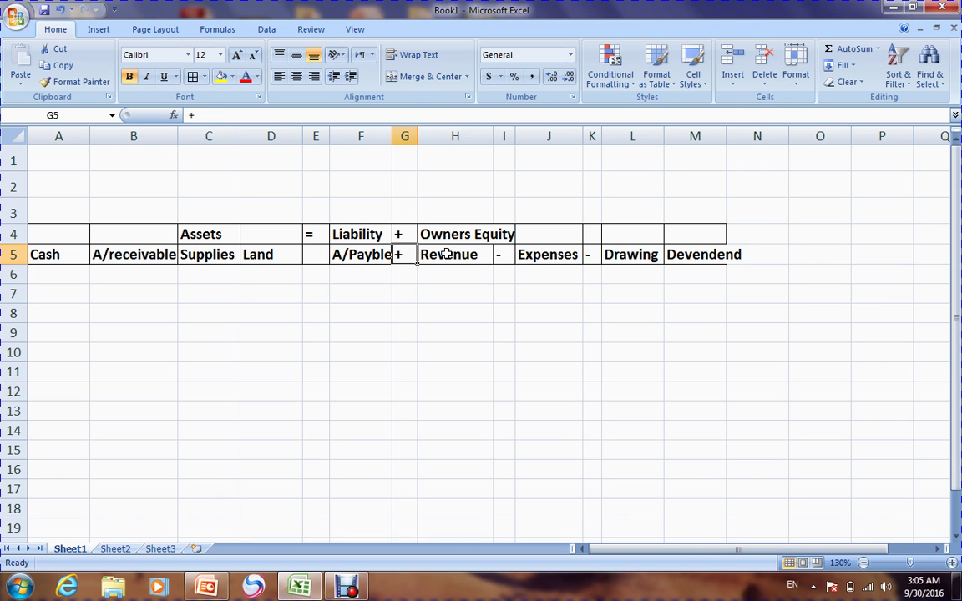
pyautogui.click(441, 257)
pyautogui.click(530, 255)
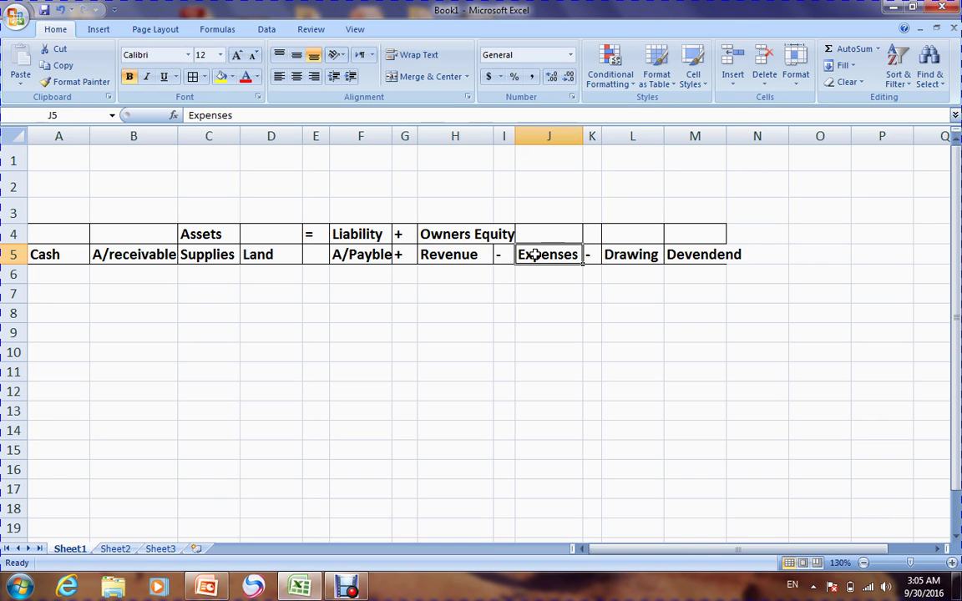
pyautogui.click(612, 257)
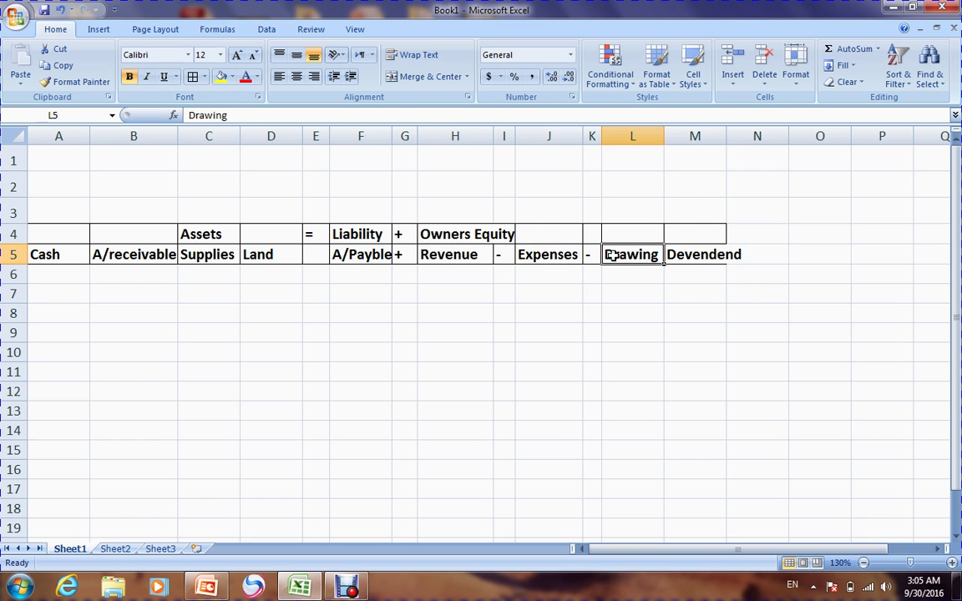
pyautogui.click(680, 255)
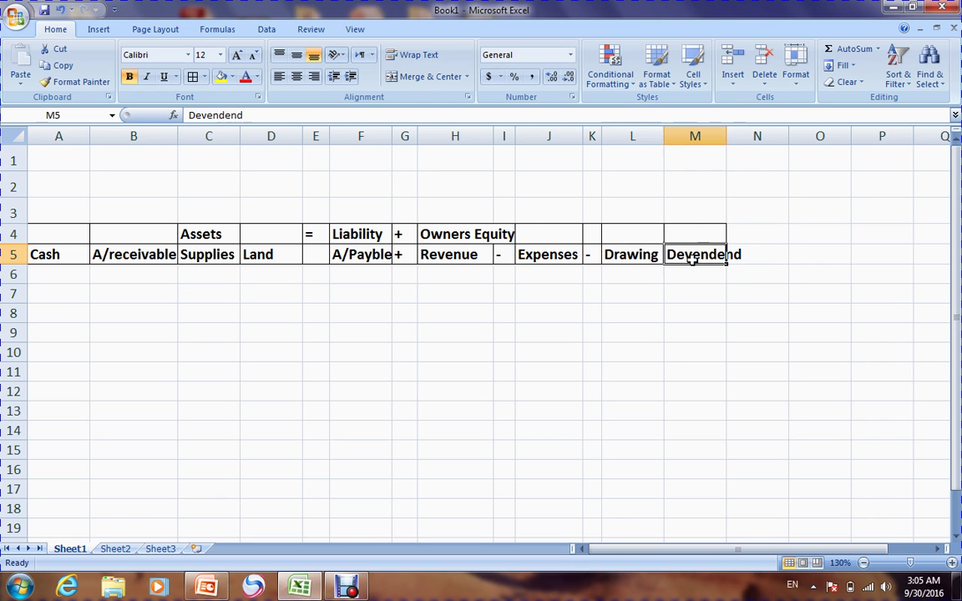
pyautogui.click(657, 357)
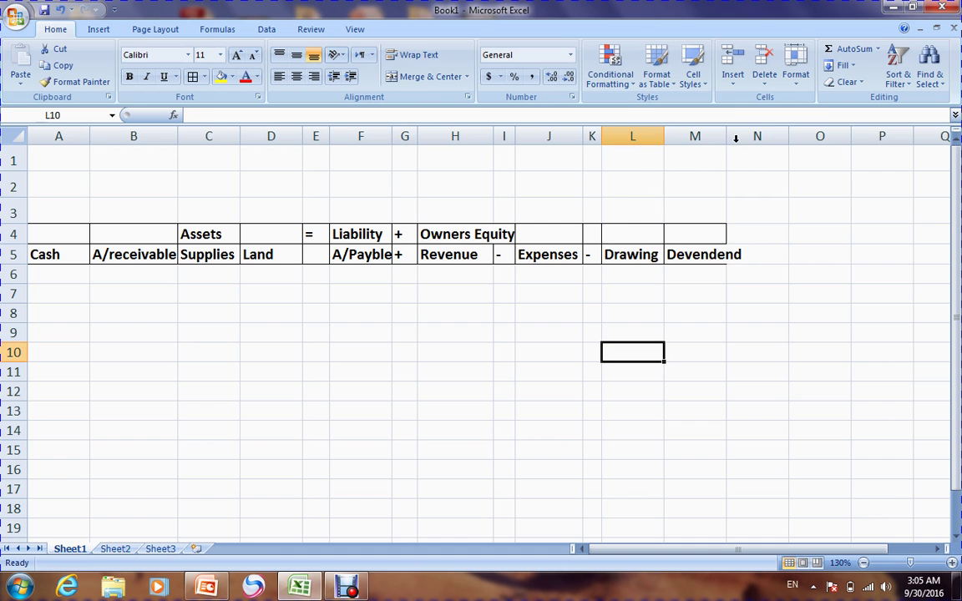
# Check Transaction 1 on the PowerPoint slide, return to Excel, and enter 50000 under Cash in A6
pyautogui.click(208, 587)
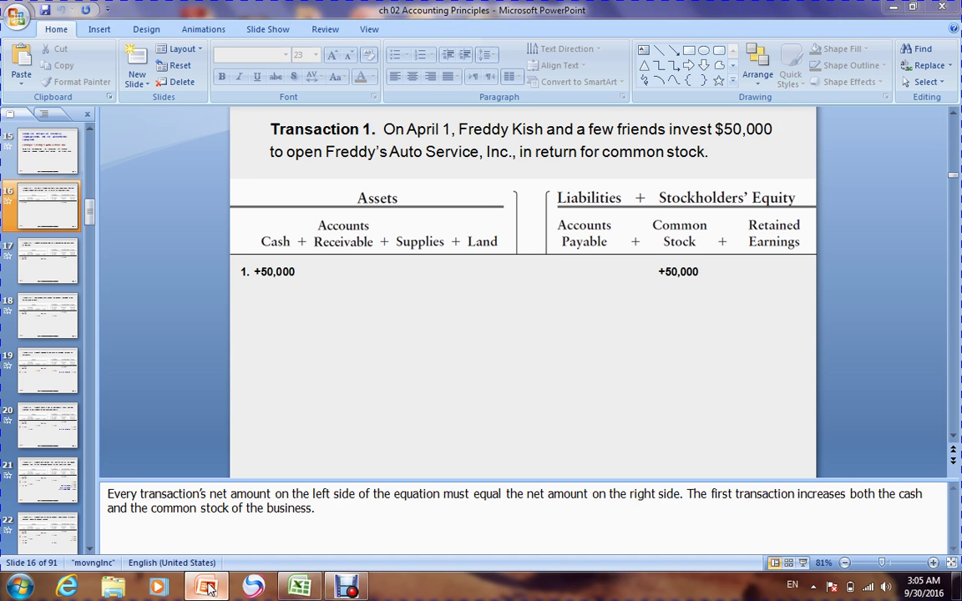
pyautogui.click(208, 587)
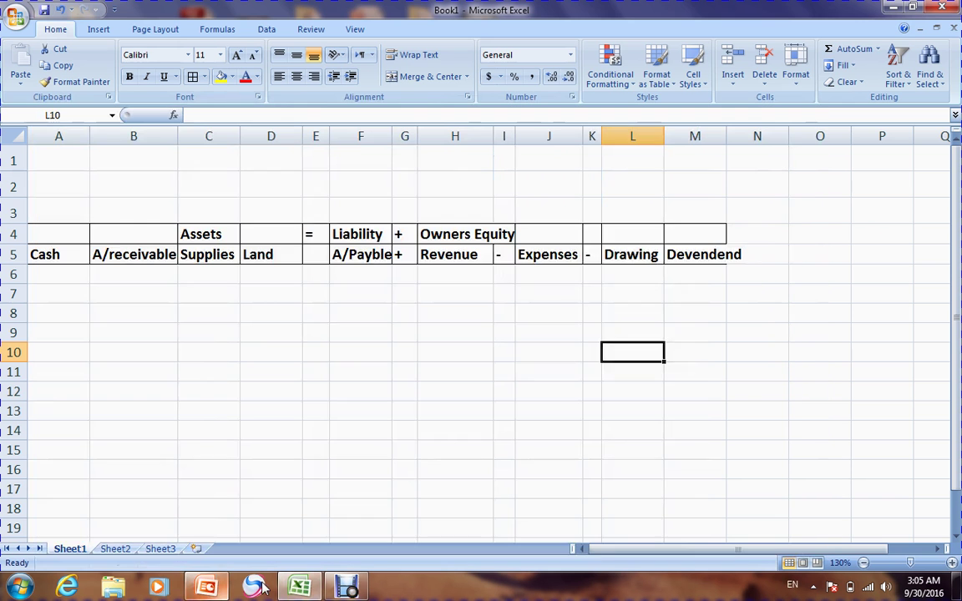
pyautogui.click(65, 281)
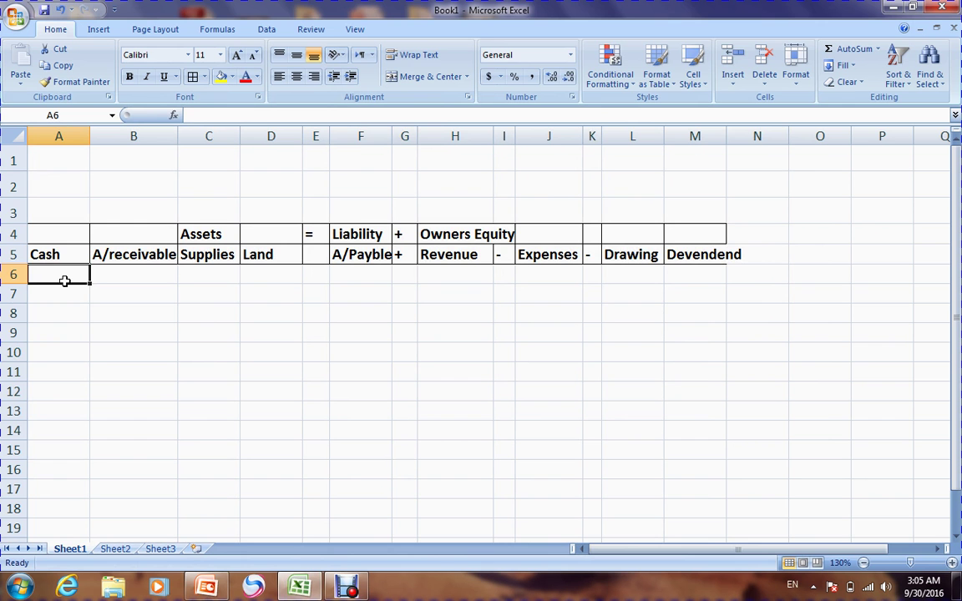
pyautogui.write('50')
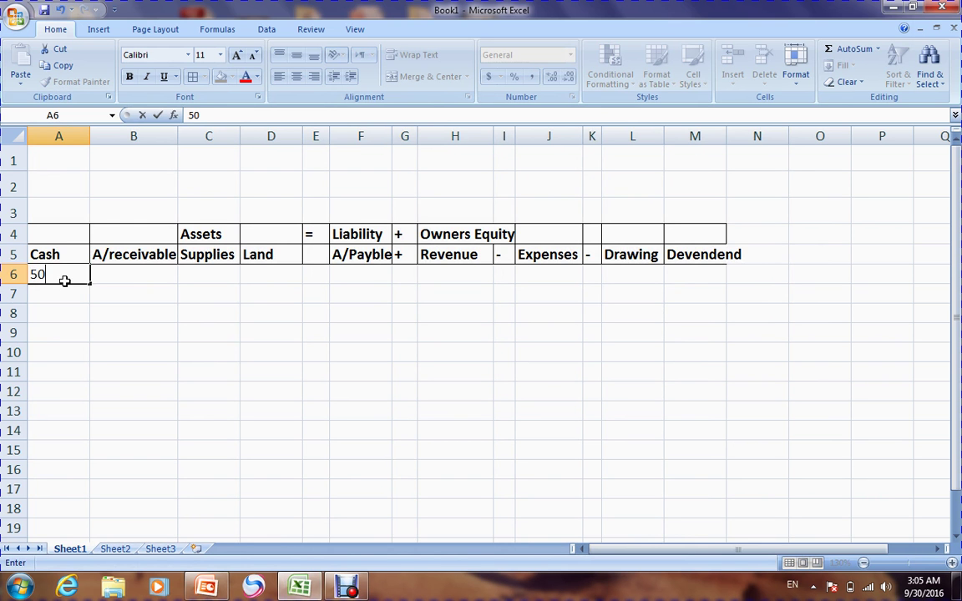
pyautogui.write('000')
pyautogui.click(98, 307)
# Format the entry range A6:N18 with the dollar Accounting number format and Times New Roman at size 14
pyautogui.moveTo(60, 280); pyautogui.dragTo(741, 507)
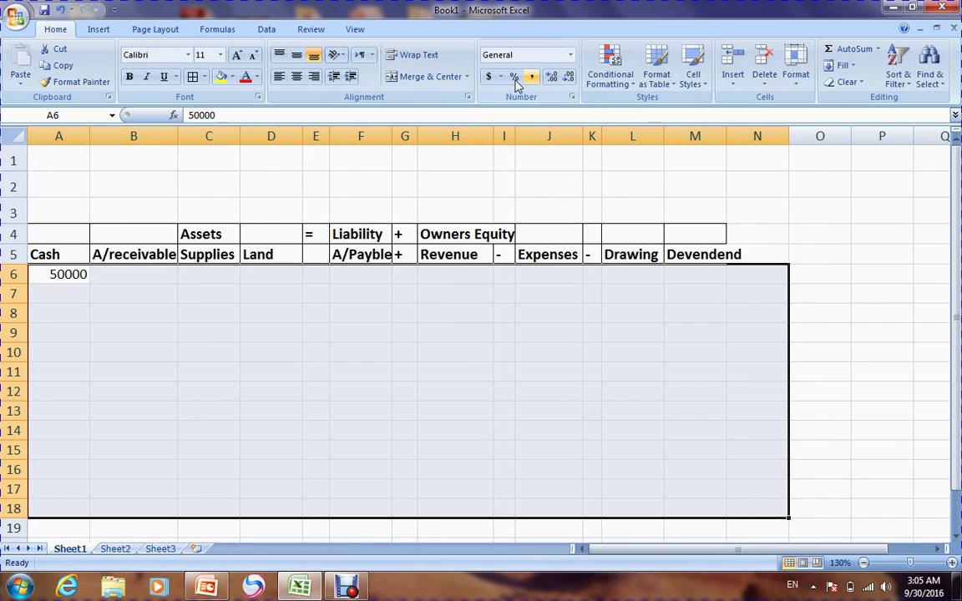
pyautogui.click(489, 77)
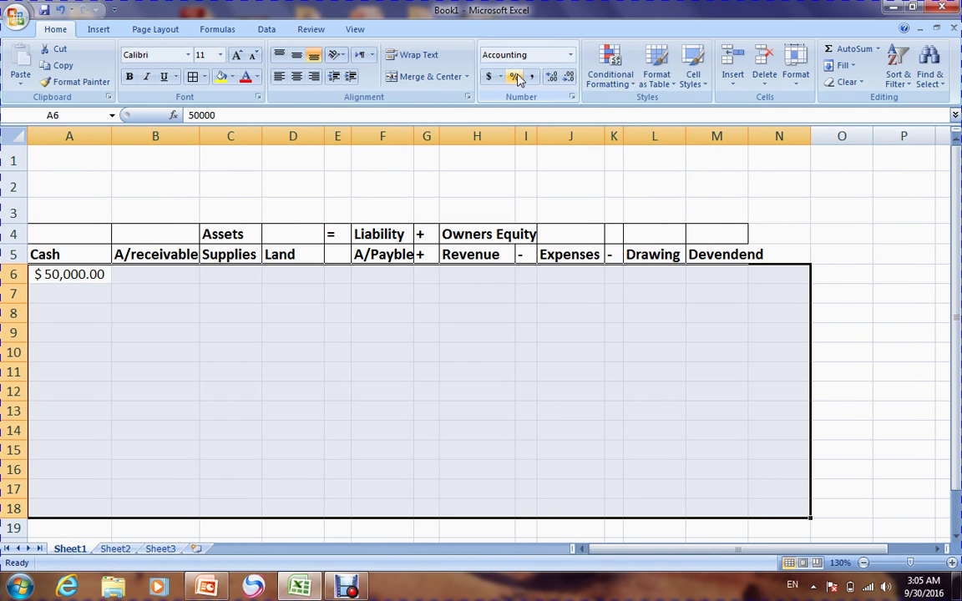
pyautogui.click(160, 54)
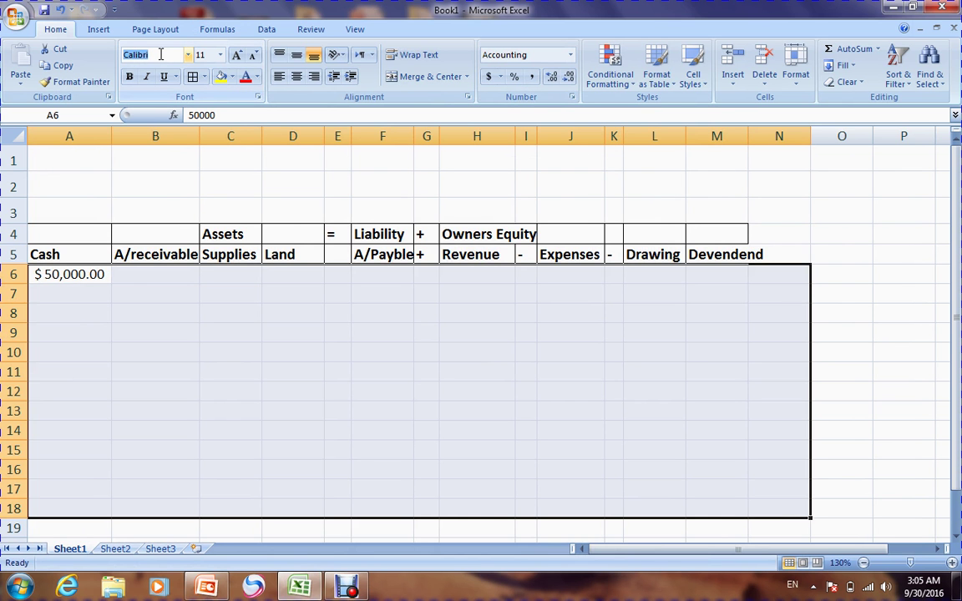
pyautogui.write('Times New Rom')
pyautogui.press('Return')
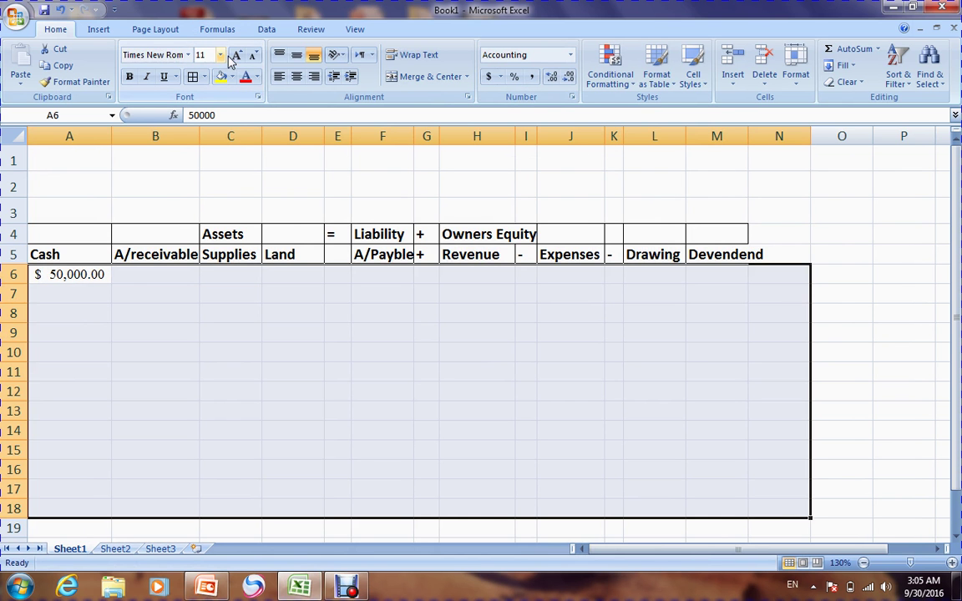
pyautogui.click(236, 55)
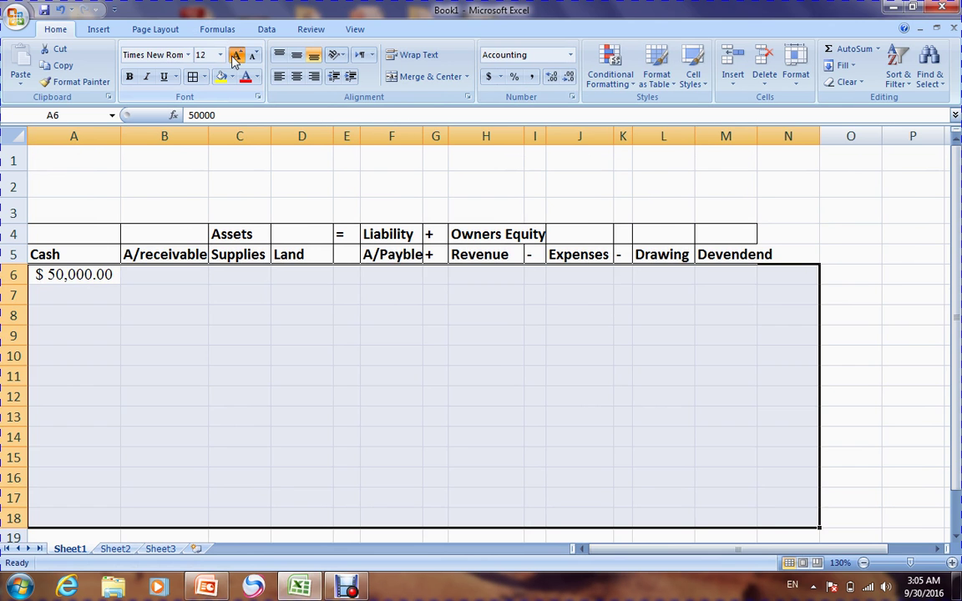
pyautogui.click(236, 55)
pyautogui.click(282, 337)
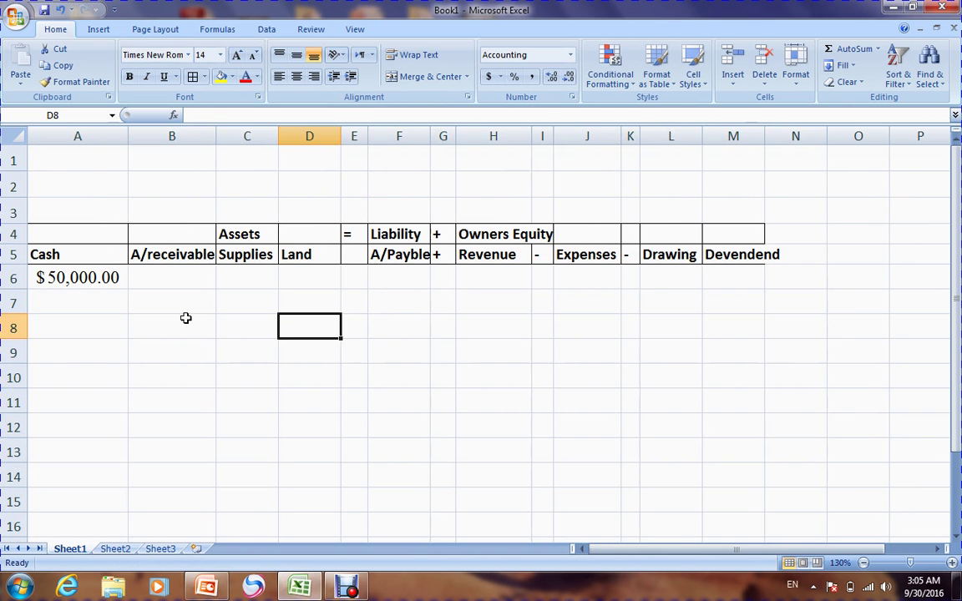
# Insert two blank columns between the A/Payble column F and the plus sign column
pyautogui.click(108, 279)
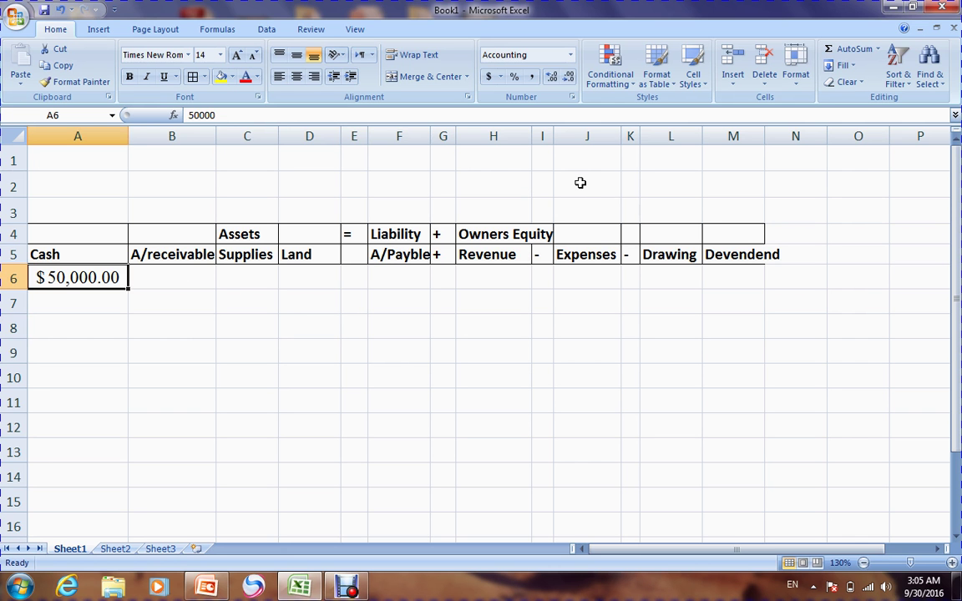
pyautogui.click(544, 136)
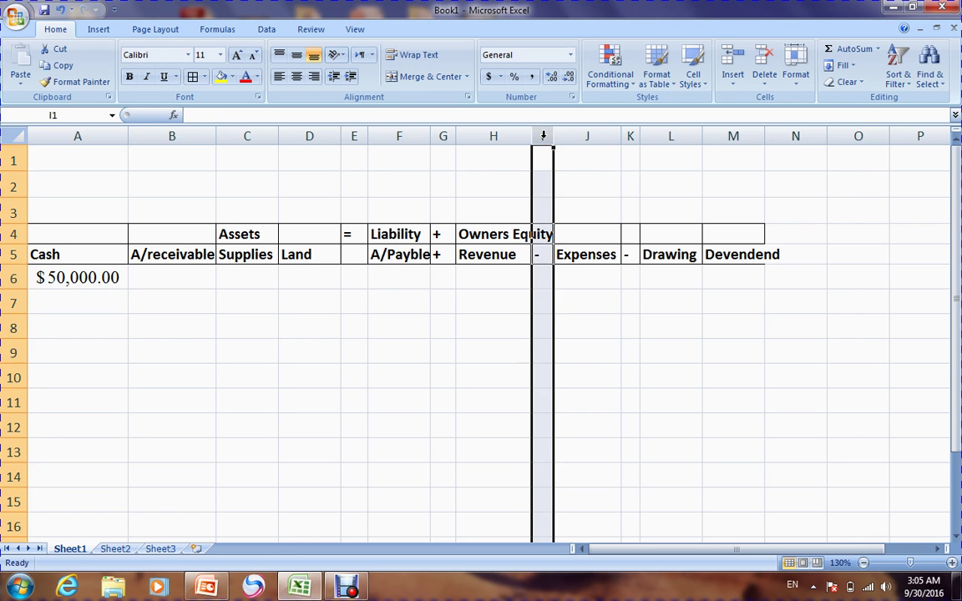
pyautogui.click(445, 135)
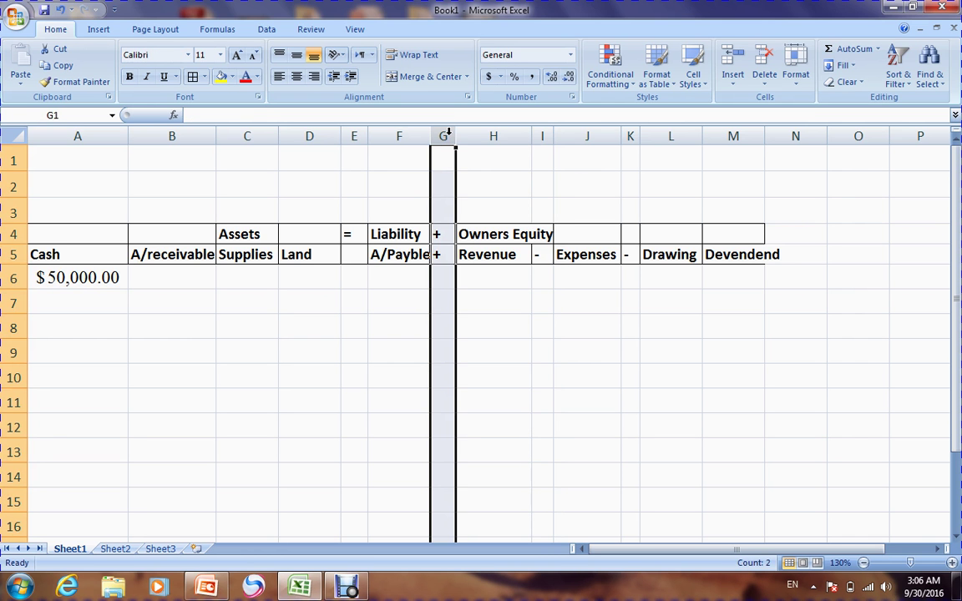
pyautogui.rightClick(448, 134)
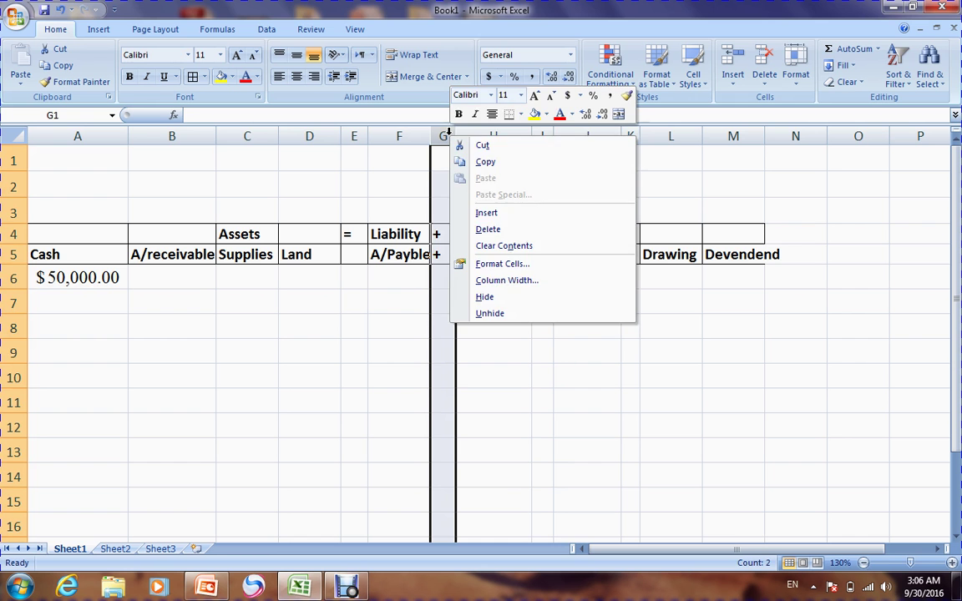
pyautogui.click(472, 216)
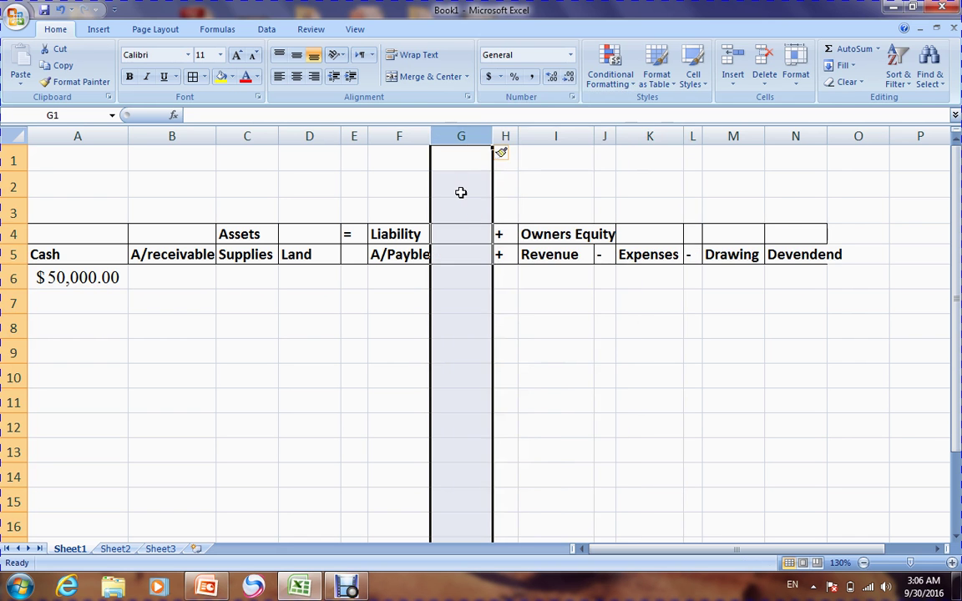
pyautogui.rightClick(445, 137)
pyautogui.click(461, 216)
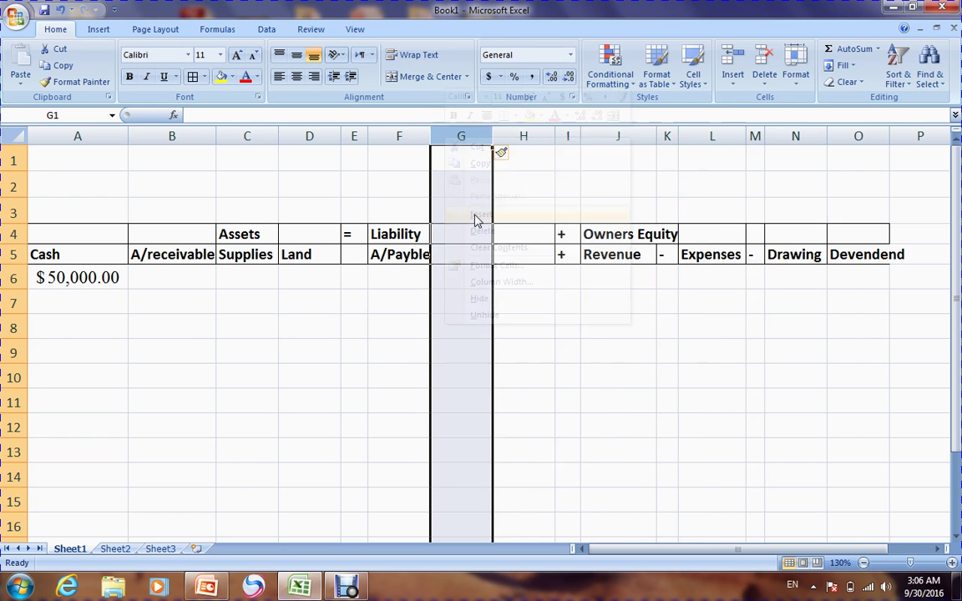
# Enter + in G5 and the heading Capital in H5, and narrow column G to fit the plus sign
pyautogui.click(466, 255)
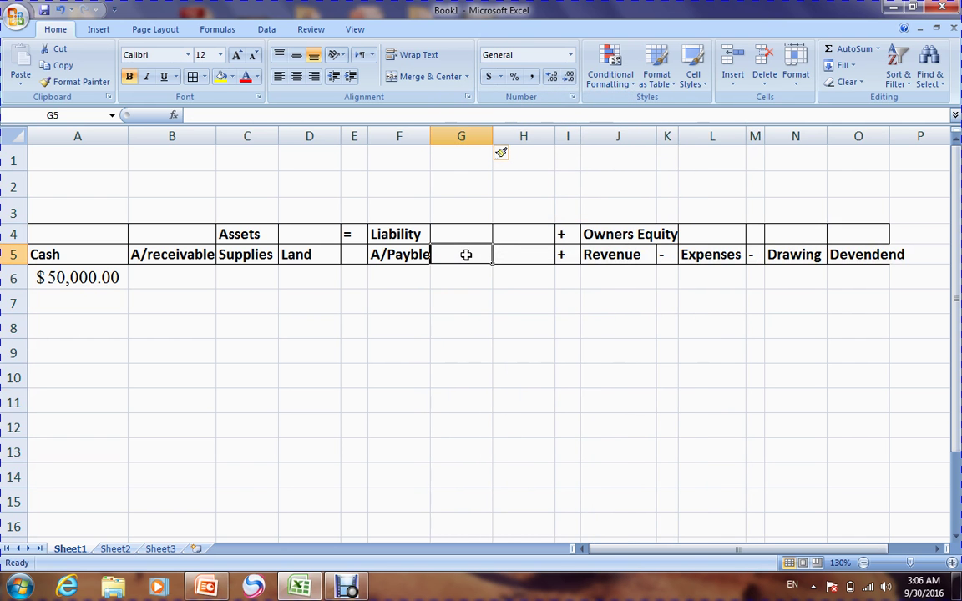
pyautogui.write('+')
pyautogui.press('Return')
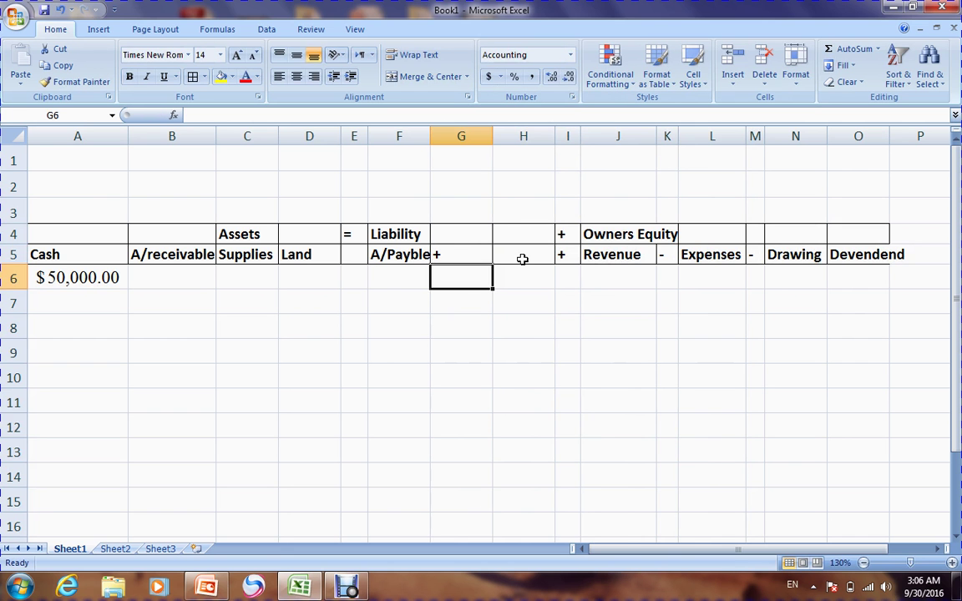
pyautogui.click(522, 259)
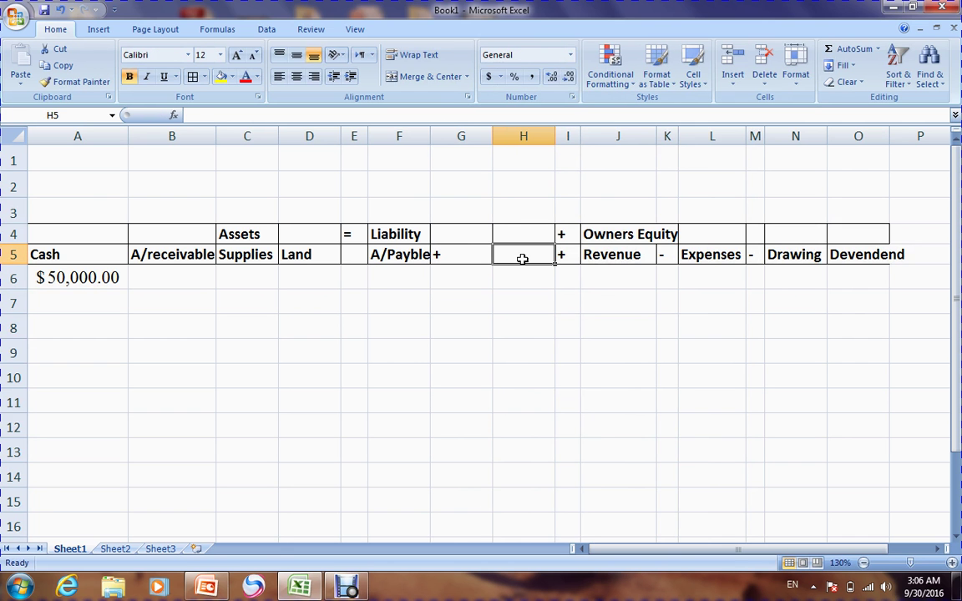
pyautogui.write('Capital')
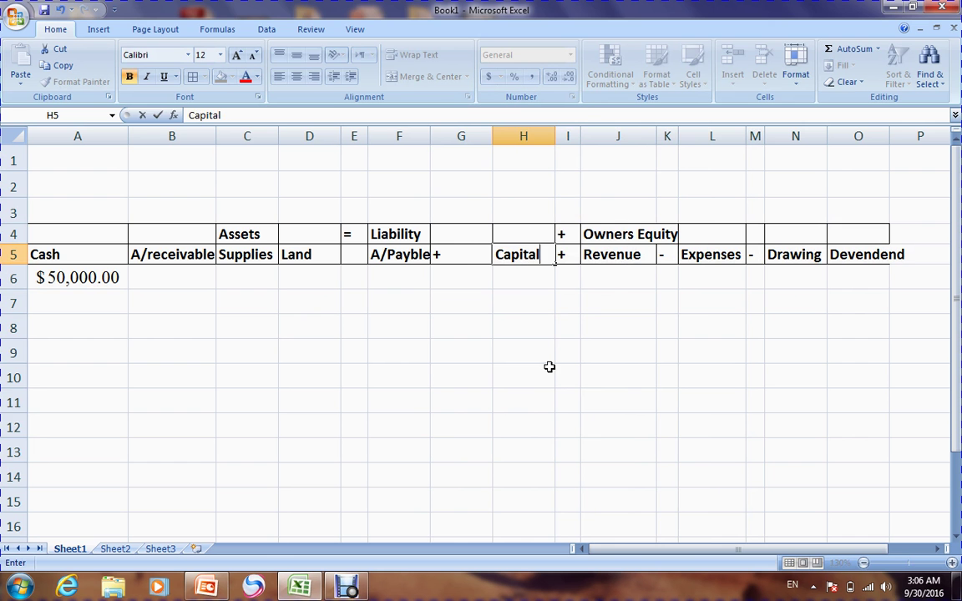
pyautogui.click(549, 366)
pyautogui.moveTo(492, 135); pyautogui.dragTo(457, 154)
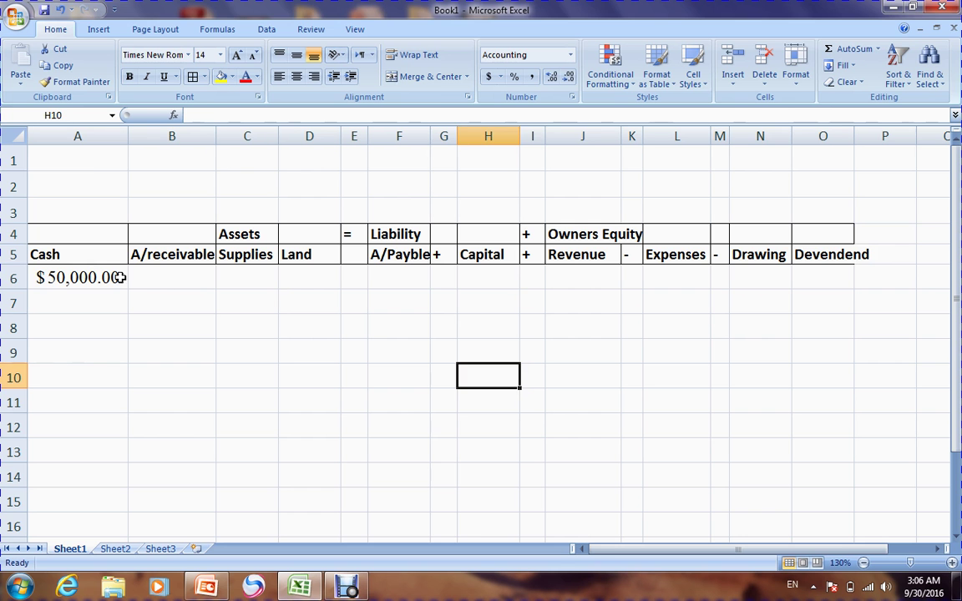
# Copy the Cash amount from A6 to H6 under Capital and fit the width of column H to it
pyautogui.click(91, 274)
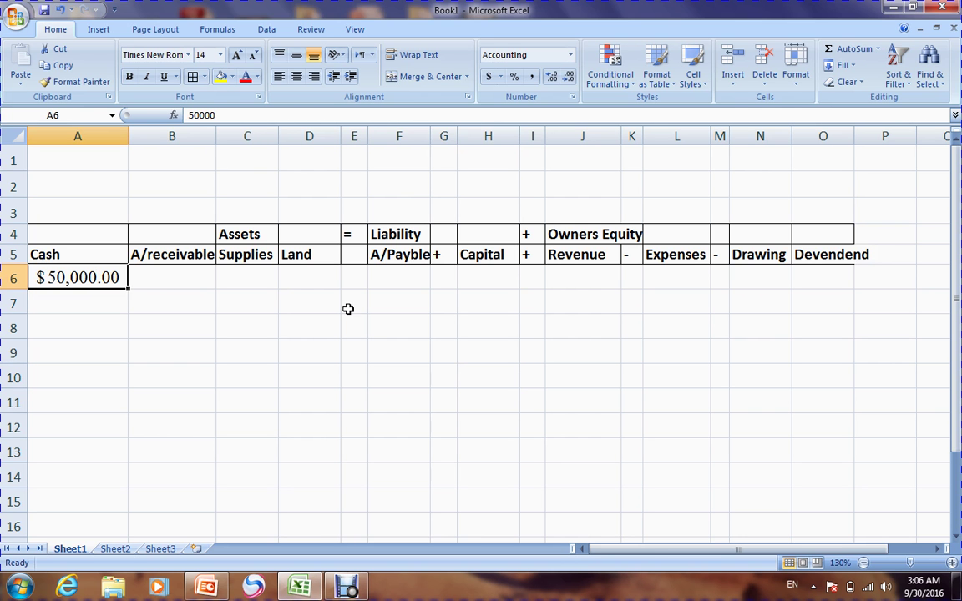
pyautogui.click(500, 276)
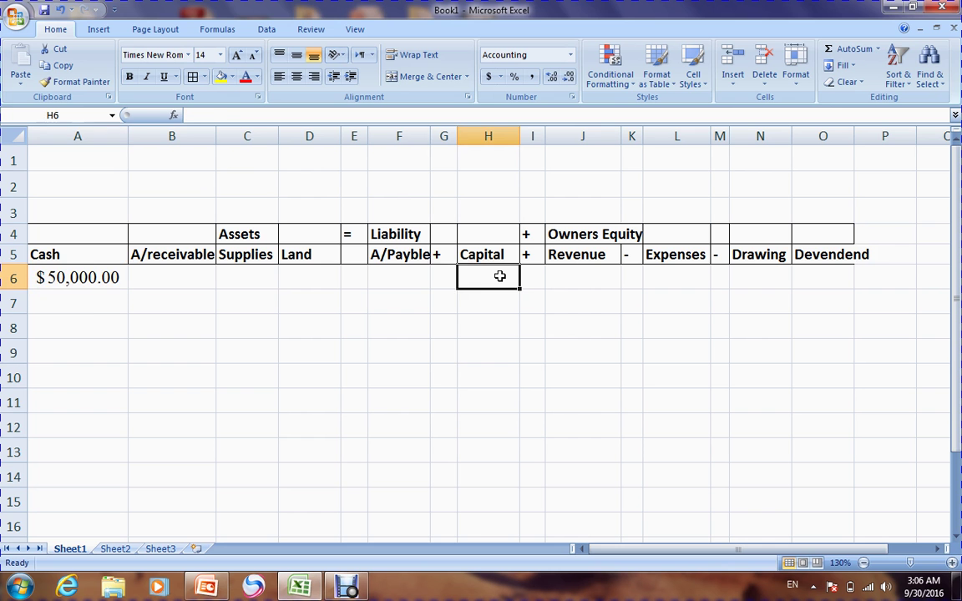
pyautogui.click(87, 278)
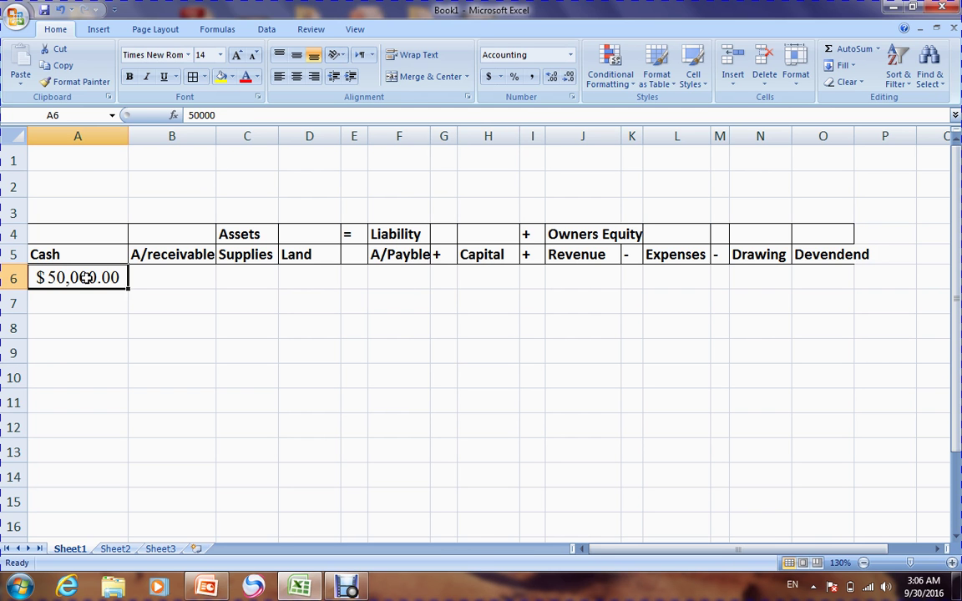
pyautogui.hotkey('ctrl', 'c')
pyautogui.click(506, 280)
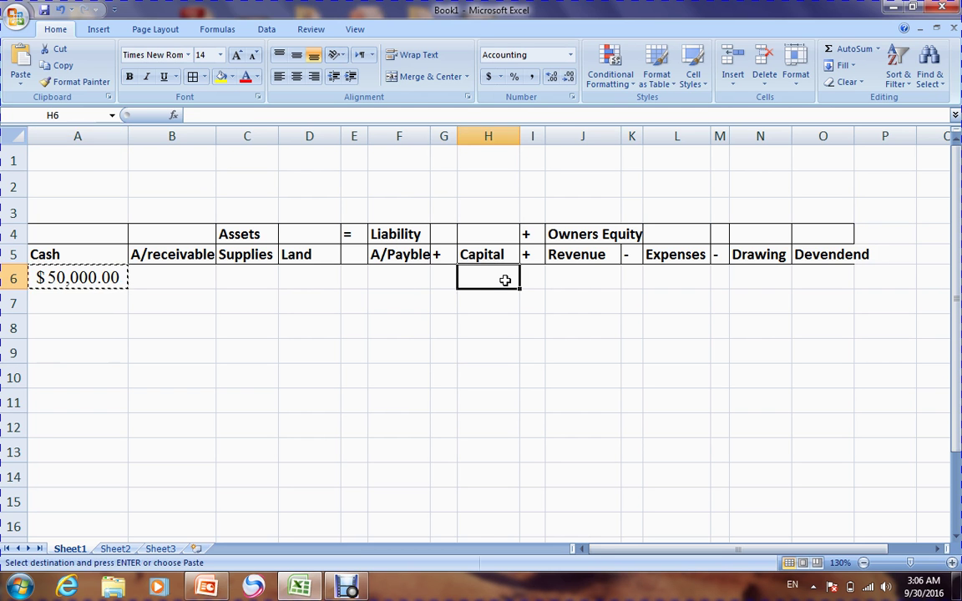
pyautogui.hotkey('ctrl', 'v')
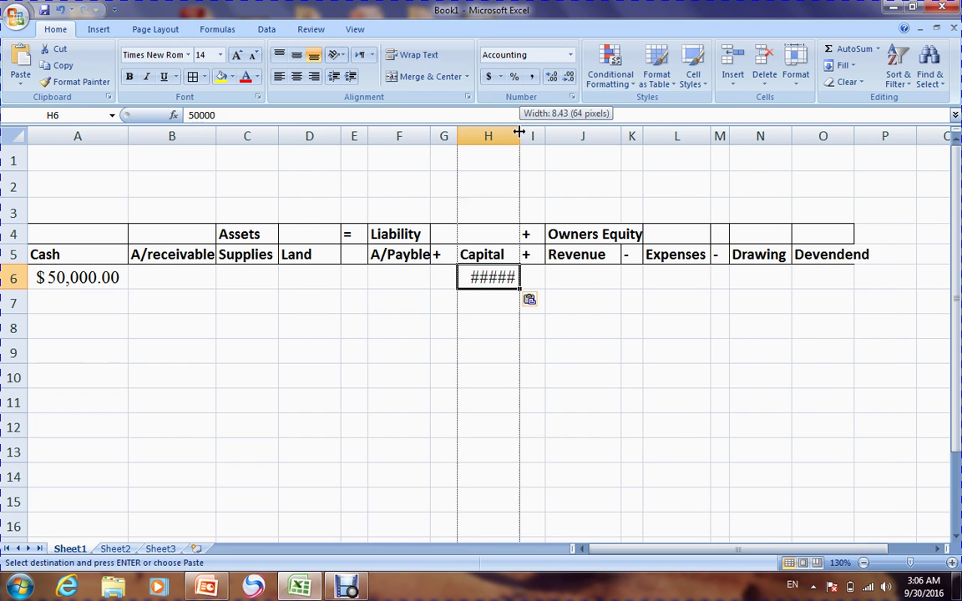
pyautogui.doubleClick(522, 129)
pyautogui.click(657, 387)
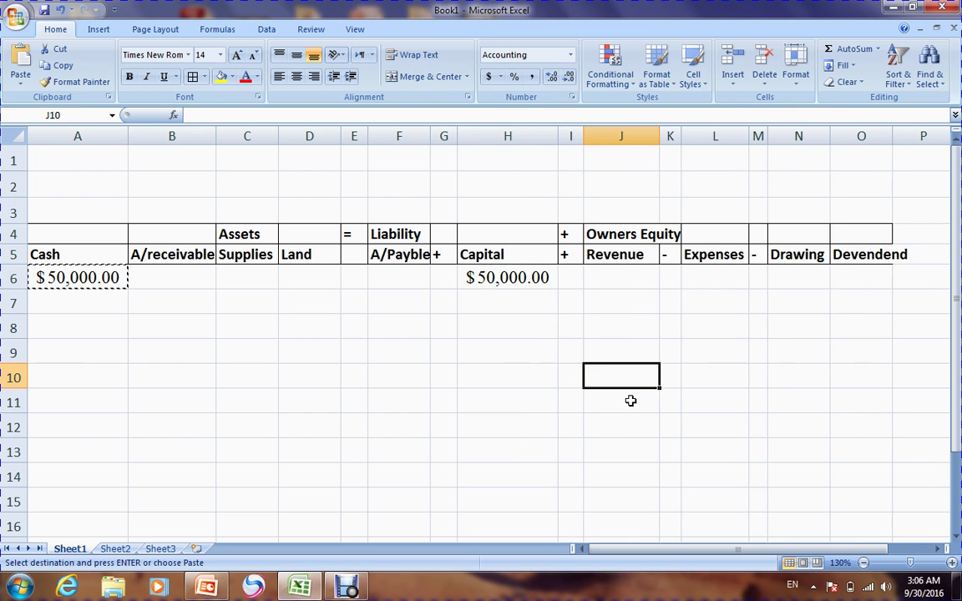
pyautogui.press('Escape')
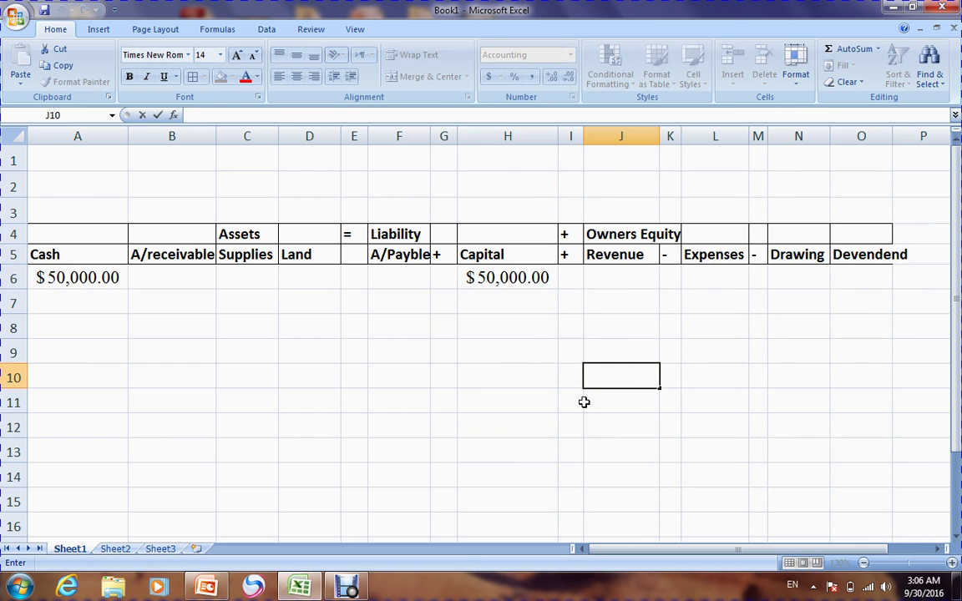
pyautogui.click(563, 409)
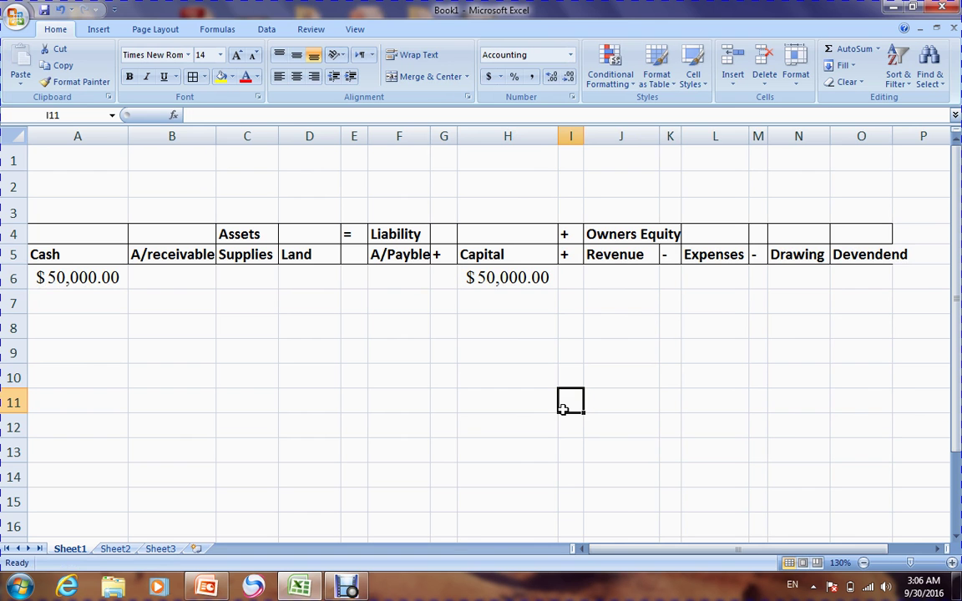
pyautogui.click(104, 283)
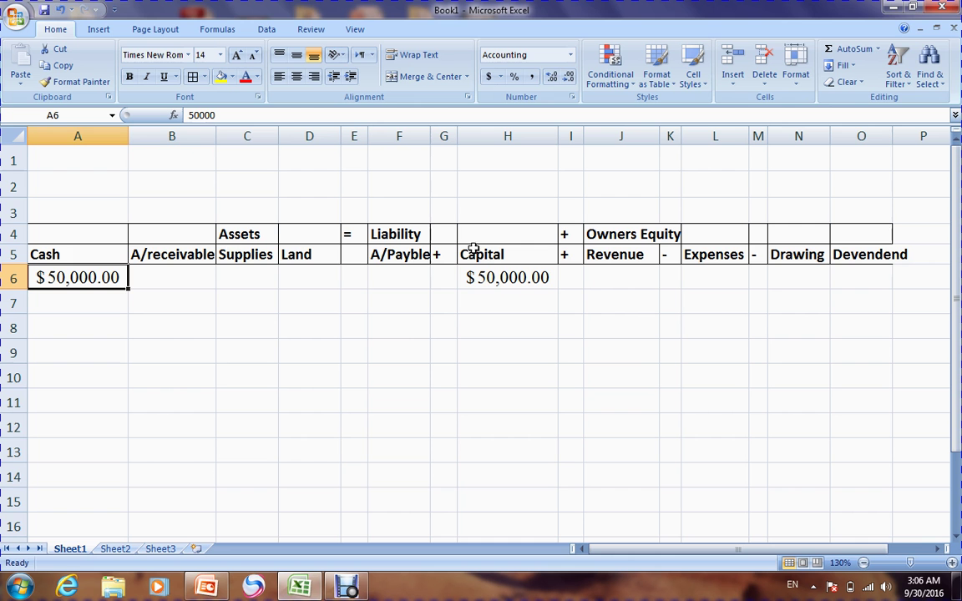
pyautogui.click(496, 279)
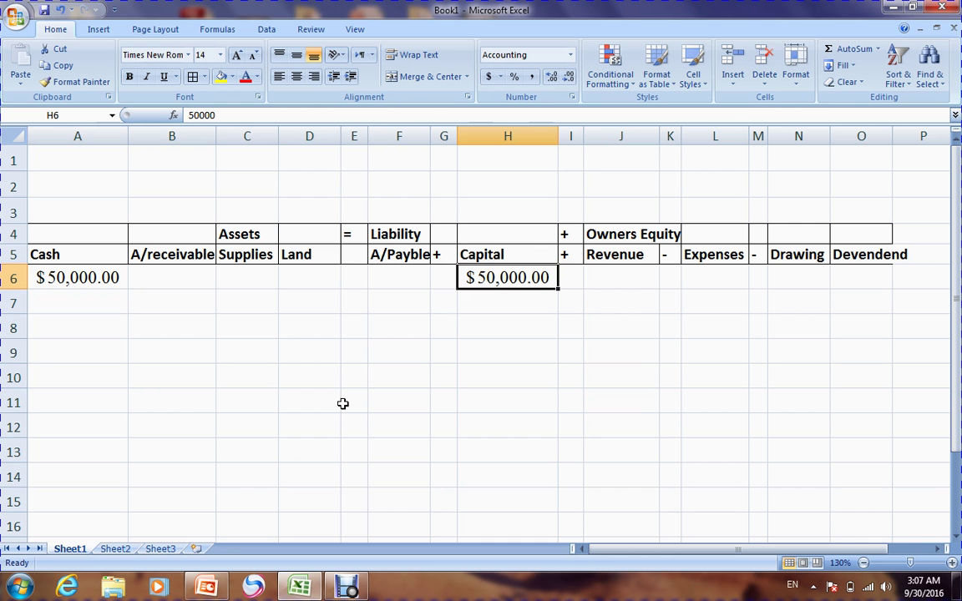
# Switch to PowerPoint, read Transaction 2 about the land purchase on slide 17, and return to Excel
pyautogui.click(209, 588)
pyautogui.scroll(-3, 208, 587)
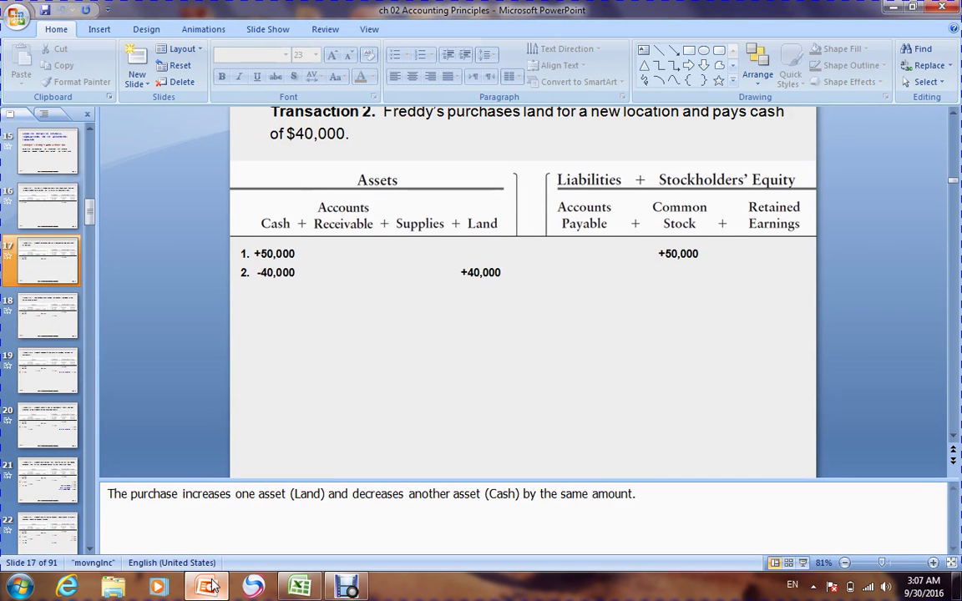
pyautogui.click(953, 114)
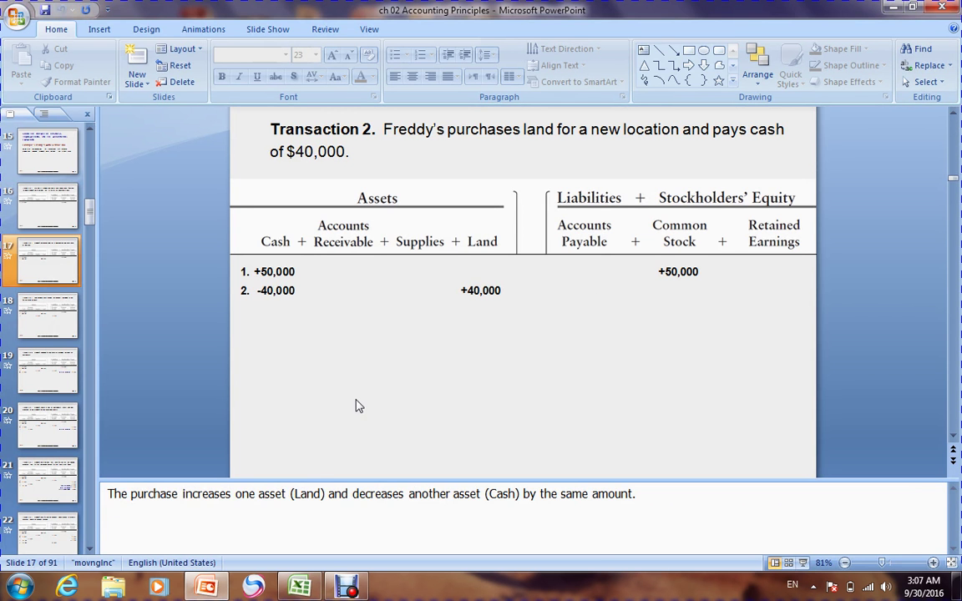
pyautogui.click(219, 589)
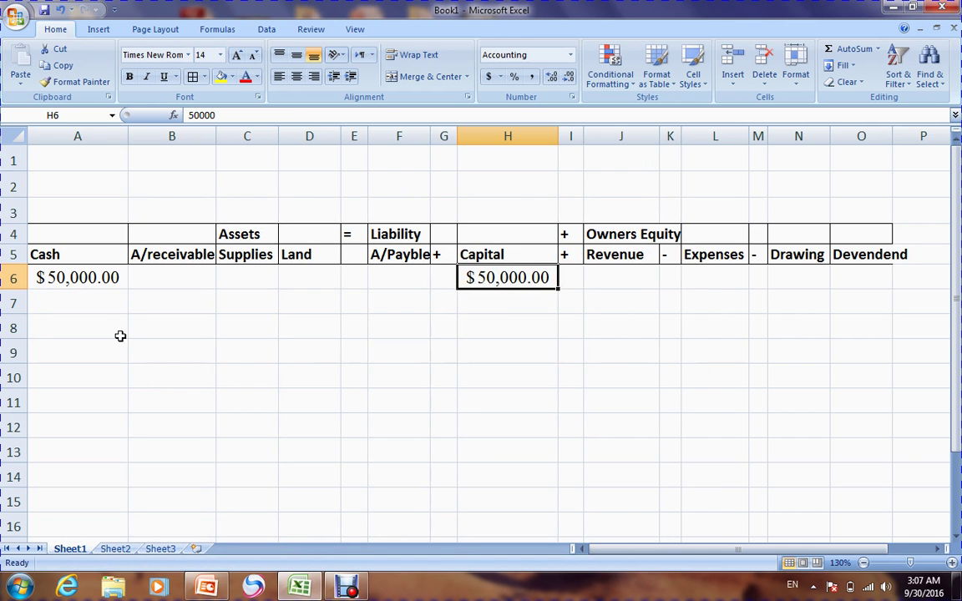
# Record Transaction 2 in row 7 by entering (40000) under Cash in A7 and 40000 under Land in D7
pyautogui.click(100, 304)
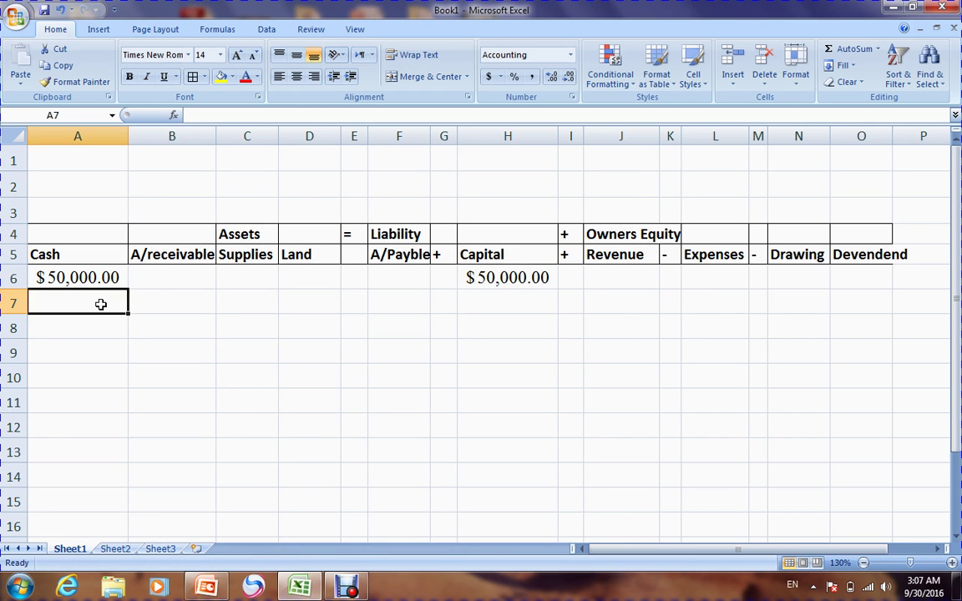
pyautogui.write('()')
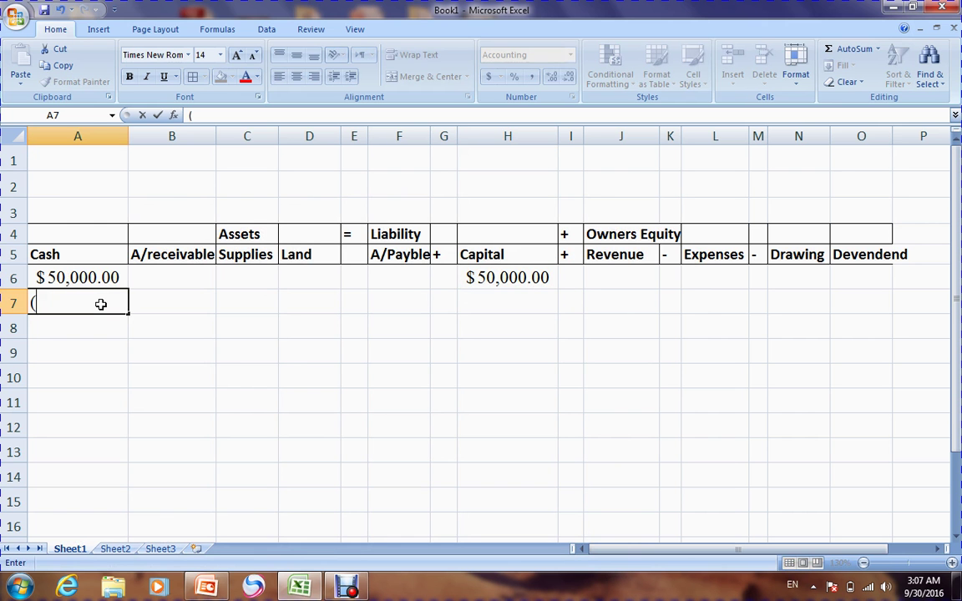
pyautogui.click(37, 304)
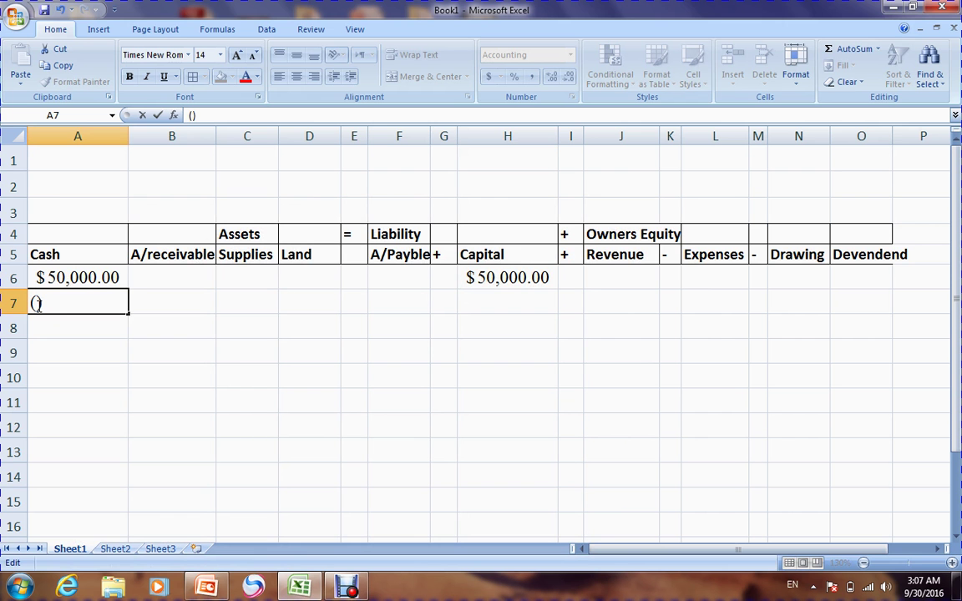
pyautogui.write('40000')
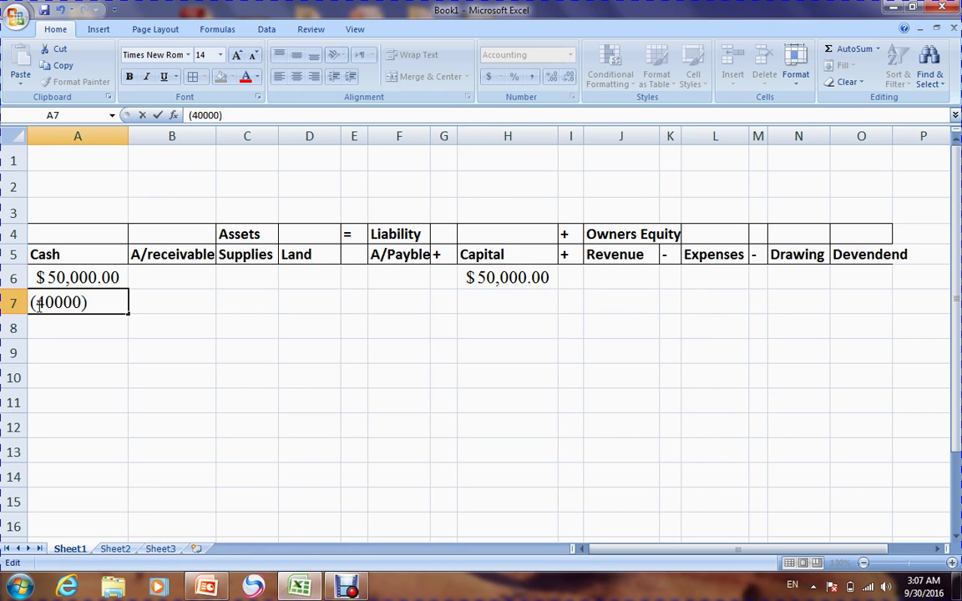
pyautogui.press('Return')
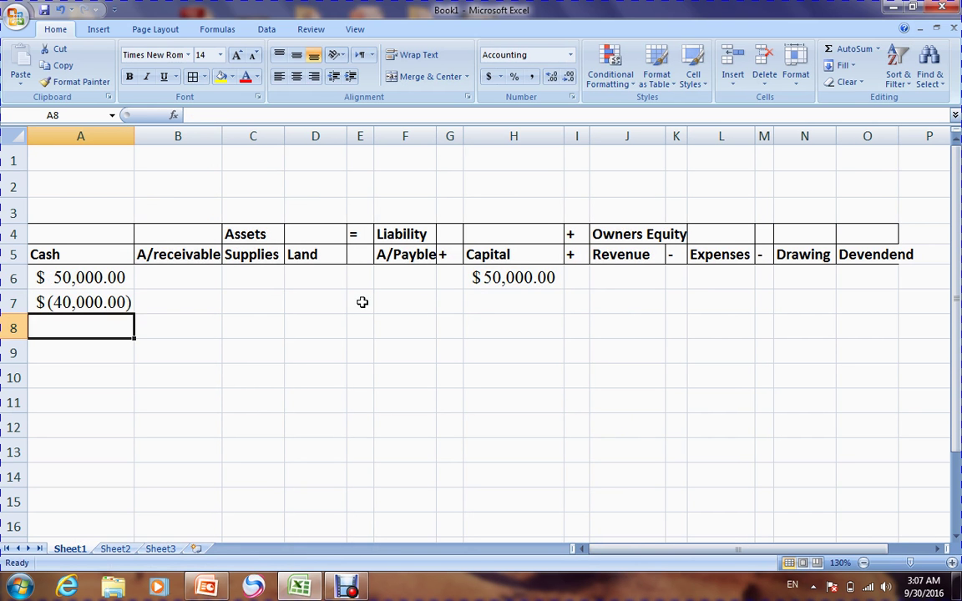
pyautogui.click(326, 308)
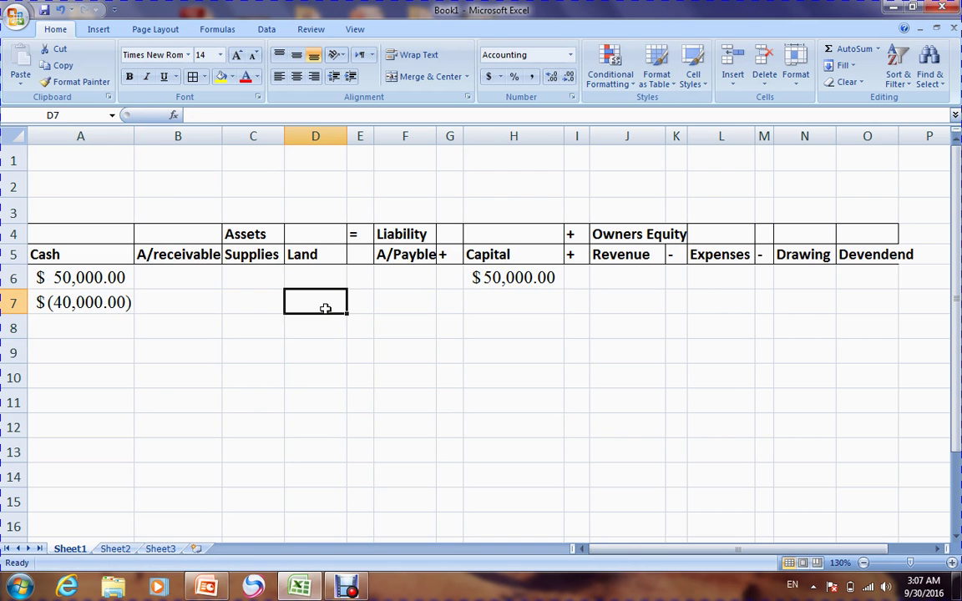
pyautogui.write('40000')
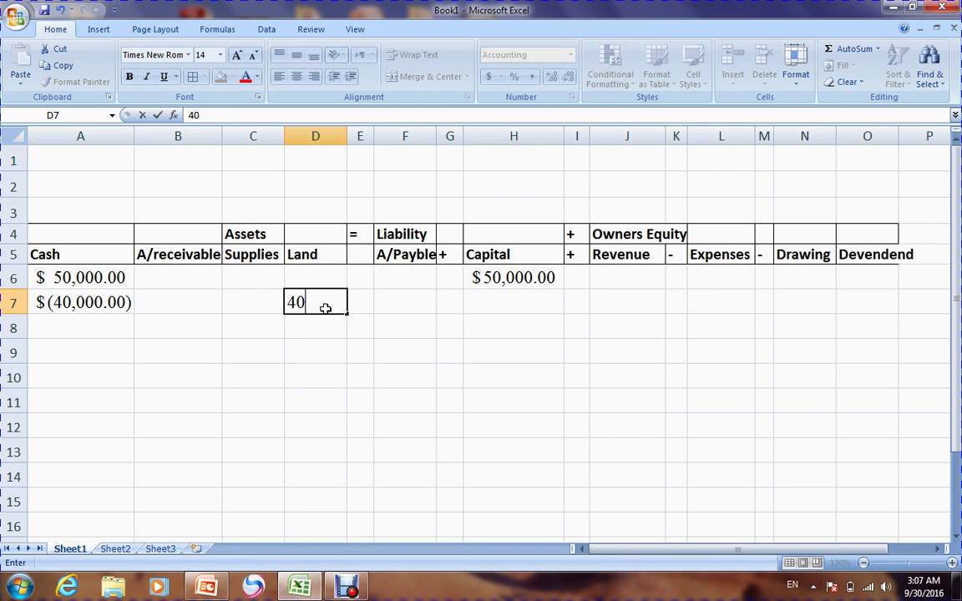
pyautogui.click(387, 344)
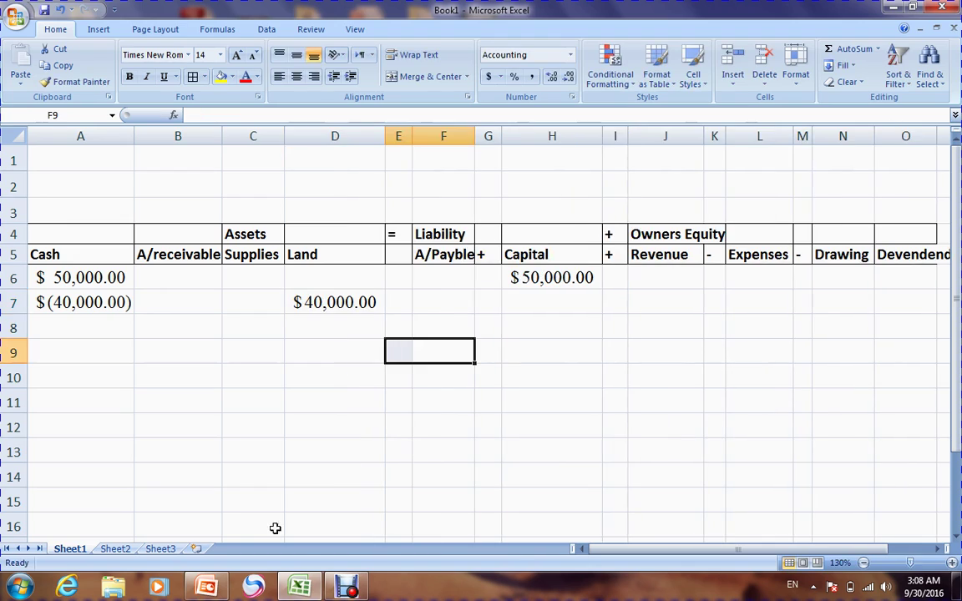
# Compare Transaction 2 on the PowerPoint slide with the Land and Cash entries in row 7 of the Excel table
pyautogui.click(298, 590)
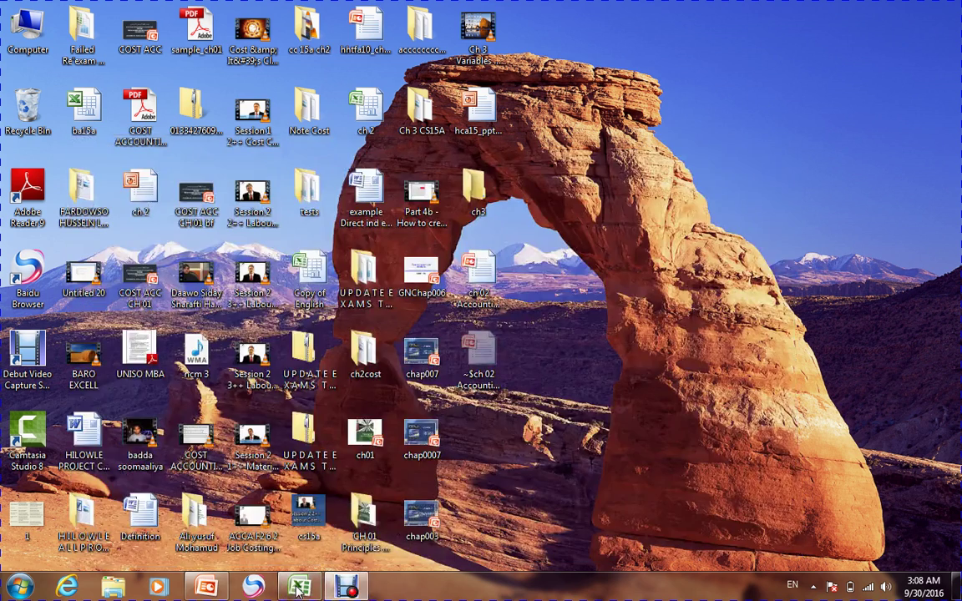
pyautogui.click(202, 594)
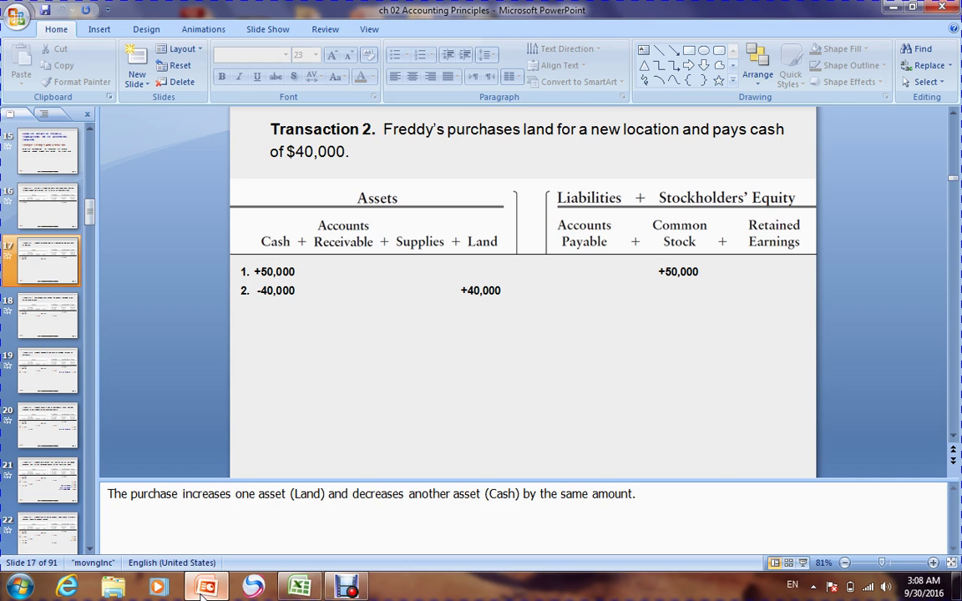
pyautogui.click(305, 589)
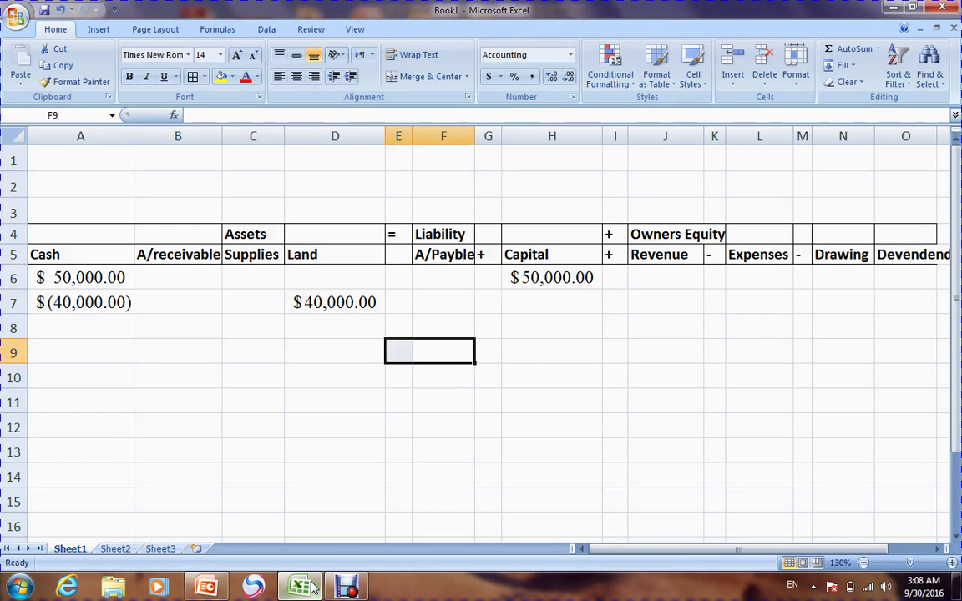
pyautogui.click(699, 382)
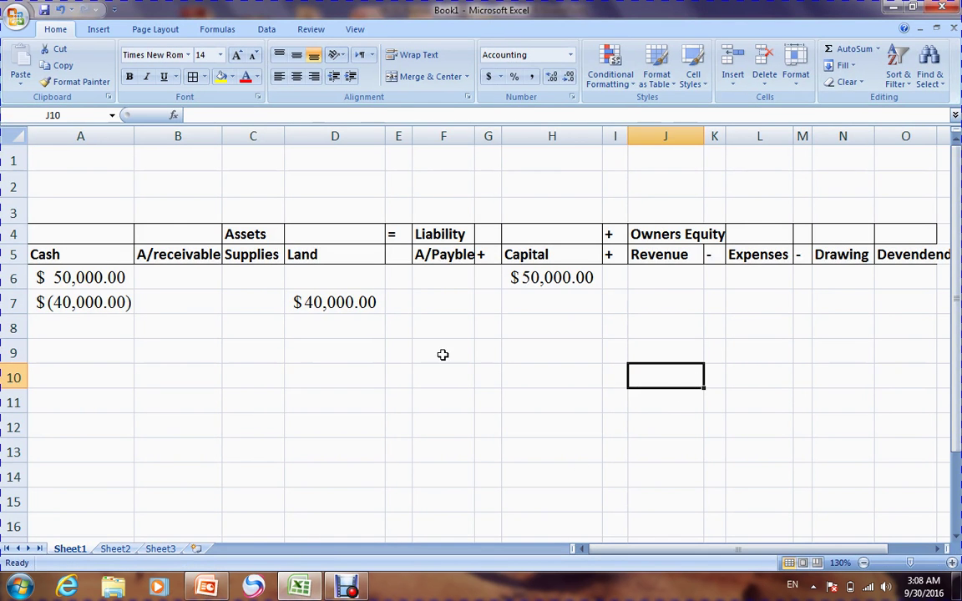
pyautogui.click(349, 303)
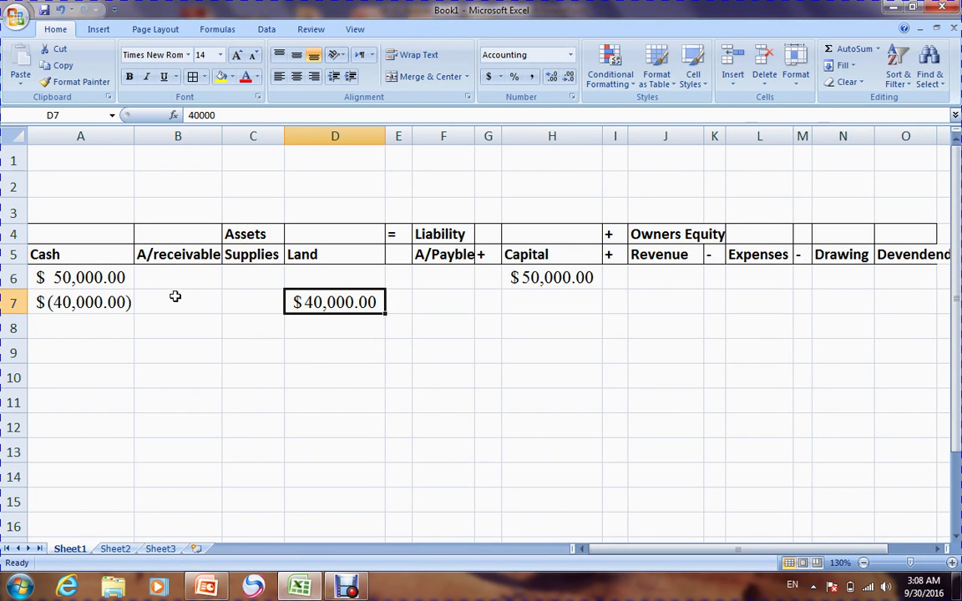
pyautogui.click(116, 305)
pyautogui.click(286, 378)
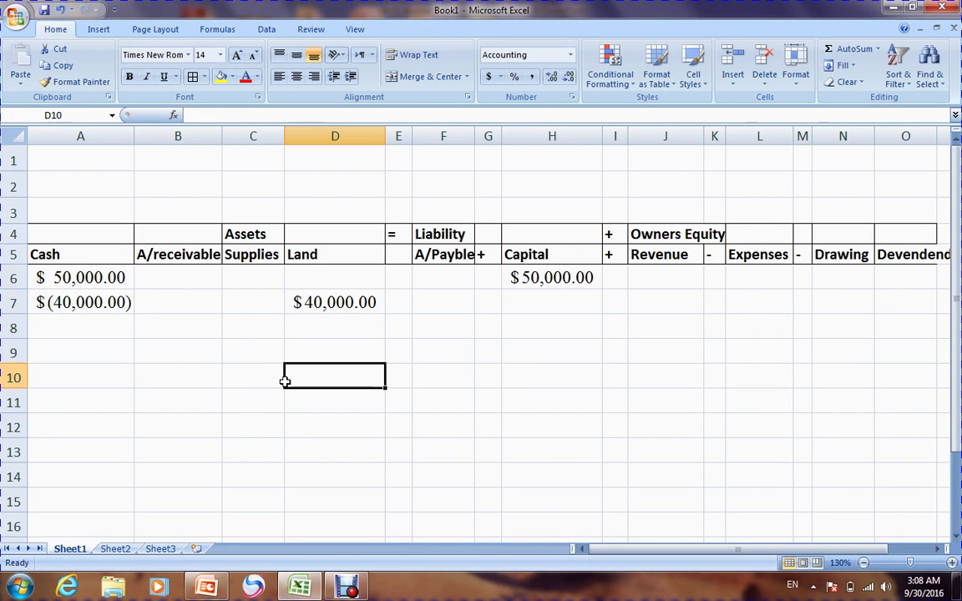
# Switch to PowerPoint, advance to slide 18 to read Transaction 3 about supplies bought on account, and return to Excel
pyautogui.click(207, 588)
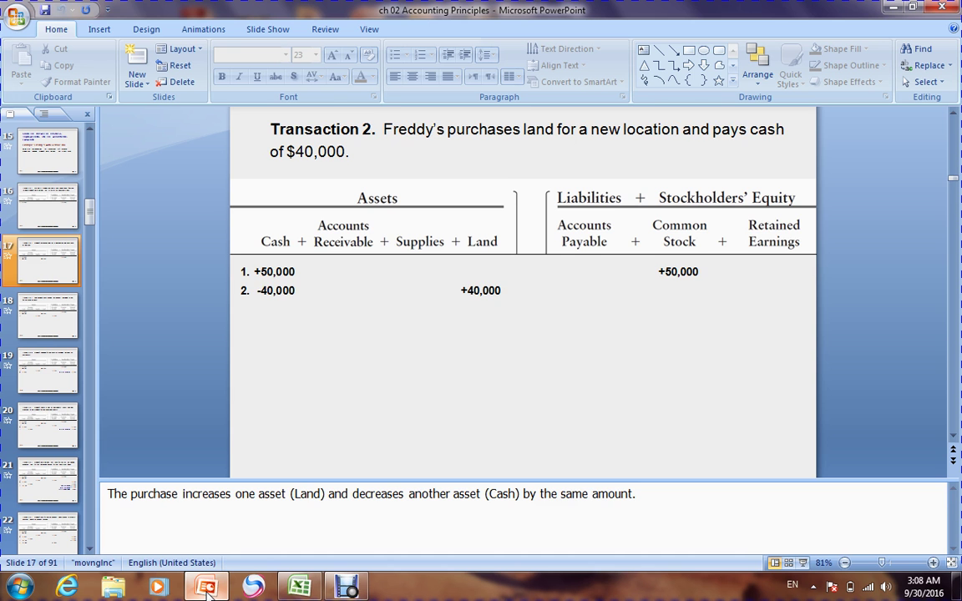
pyautogui.press('pagedown')
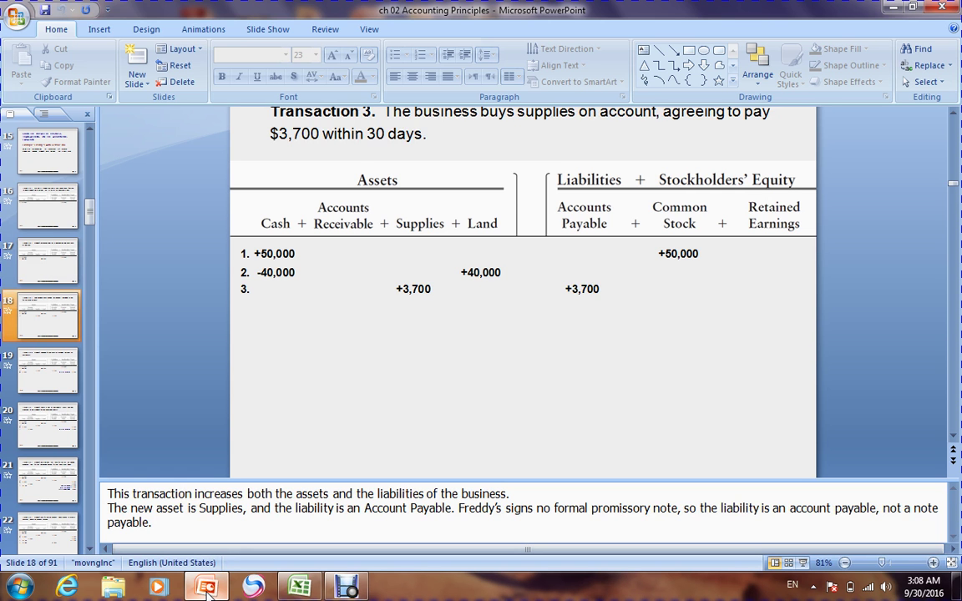
pyautogui.click(300, 589)
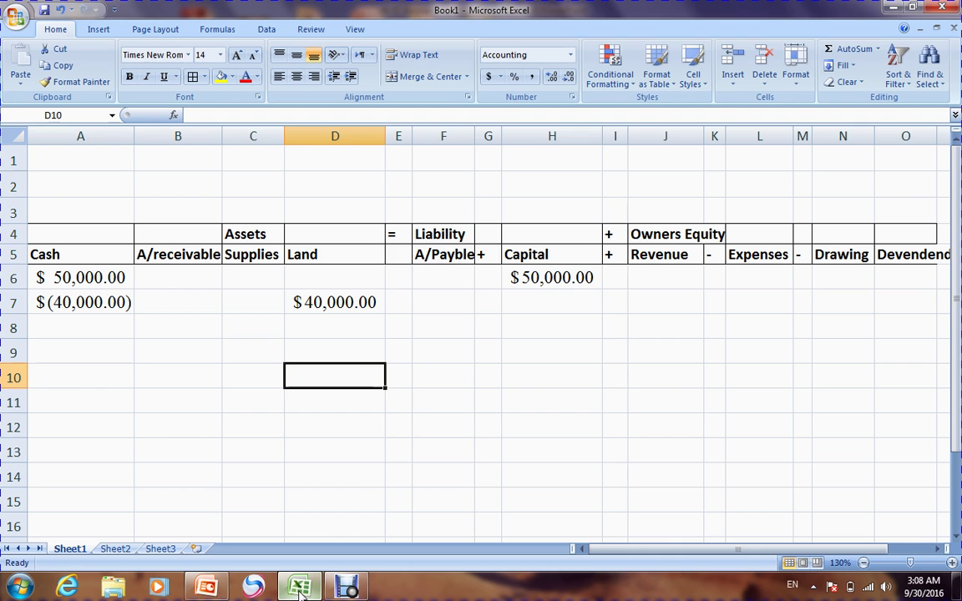
# Record Transaction 3 in row 8 by entering 3700 under Supplies in C8 and 3700 under A/Payble in F8
pyautogui.click(252, 332)
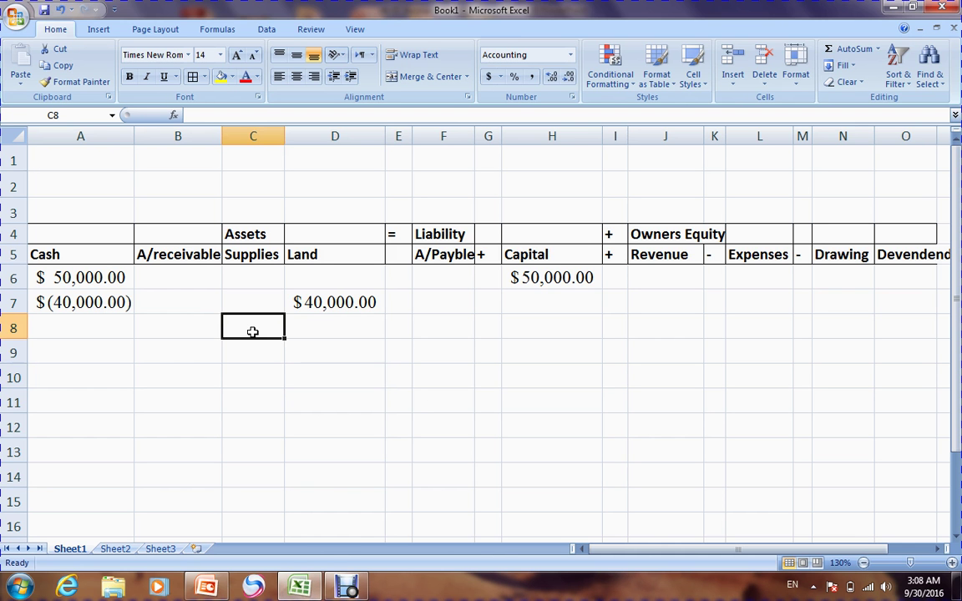
pyautogui.write('3700')
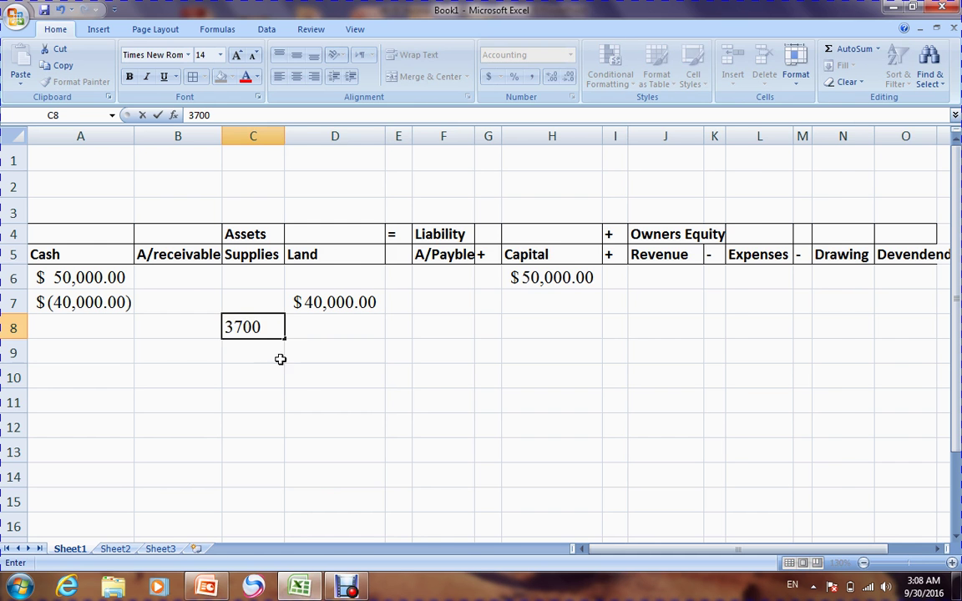
pyautogui.moveTo(306, 378); pyautogui.dragTo(305, 380)
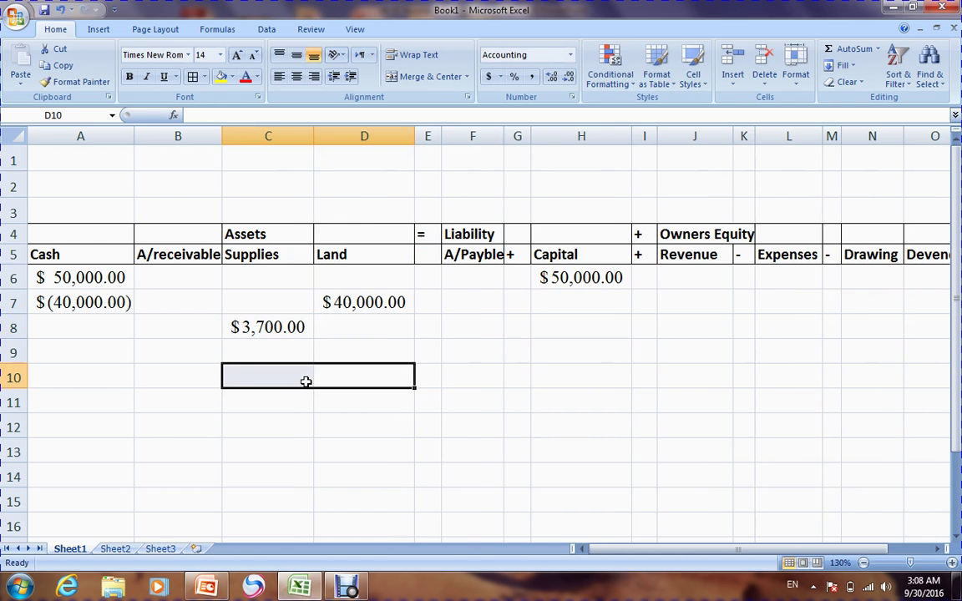
pyautogui.click(271, 328)
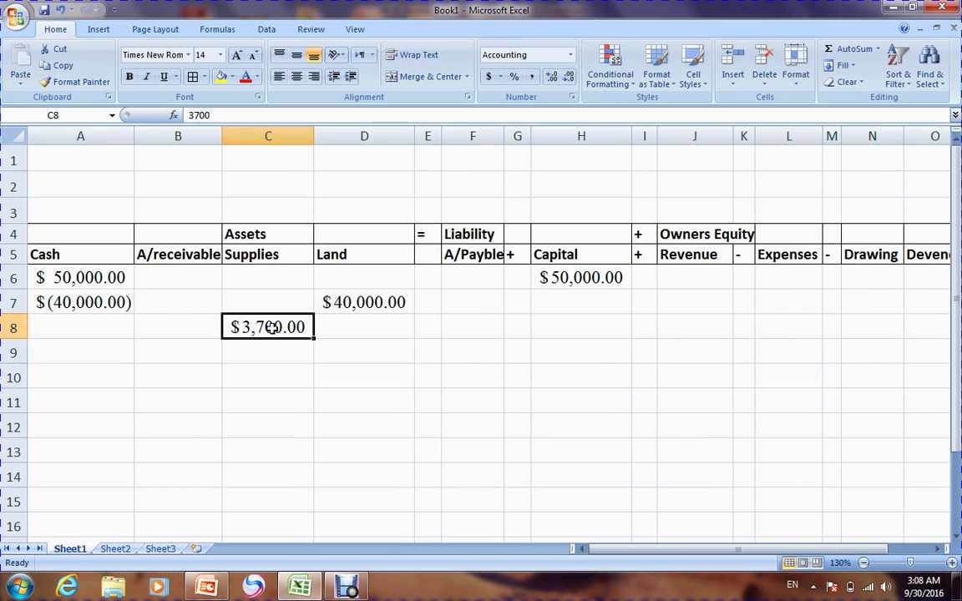
pyautogui.click(108, 326)
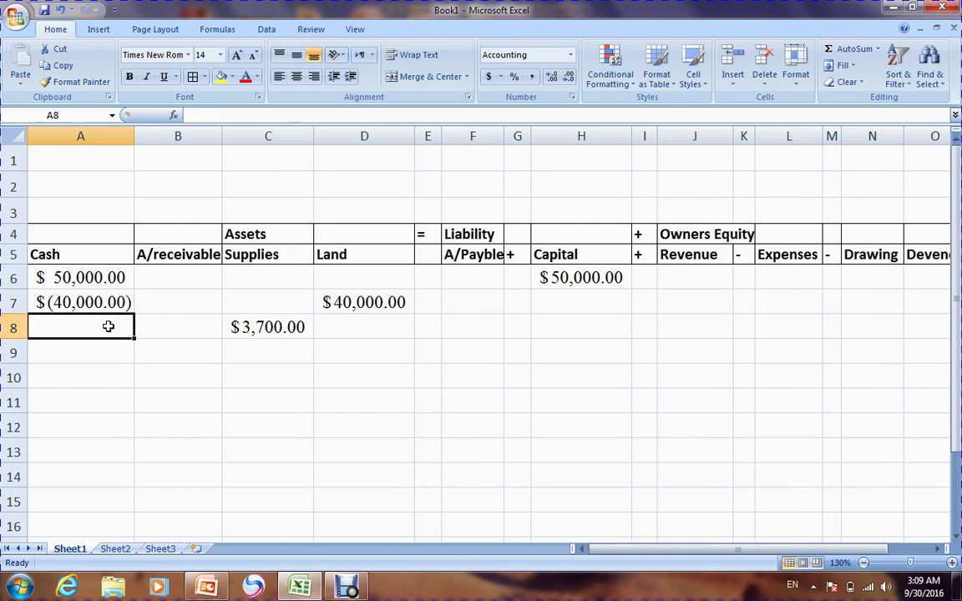
pyautogui.click(255, 330)
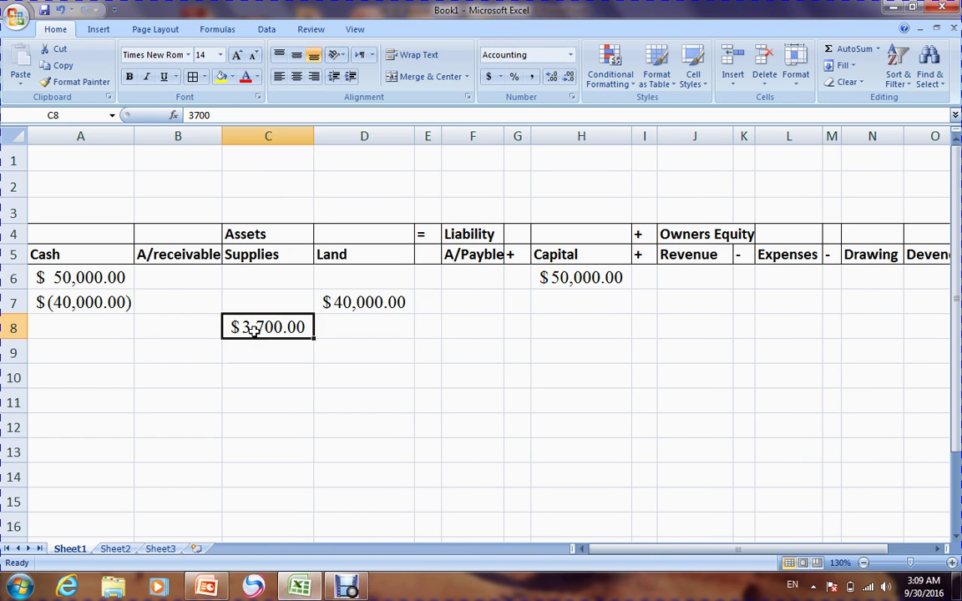
pyautogui.click(482, 331)
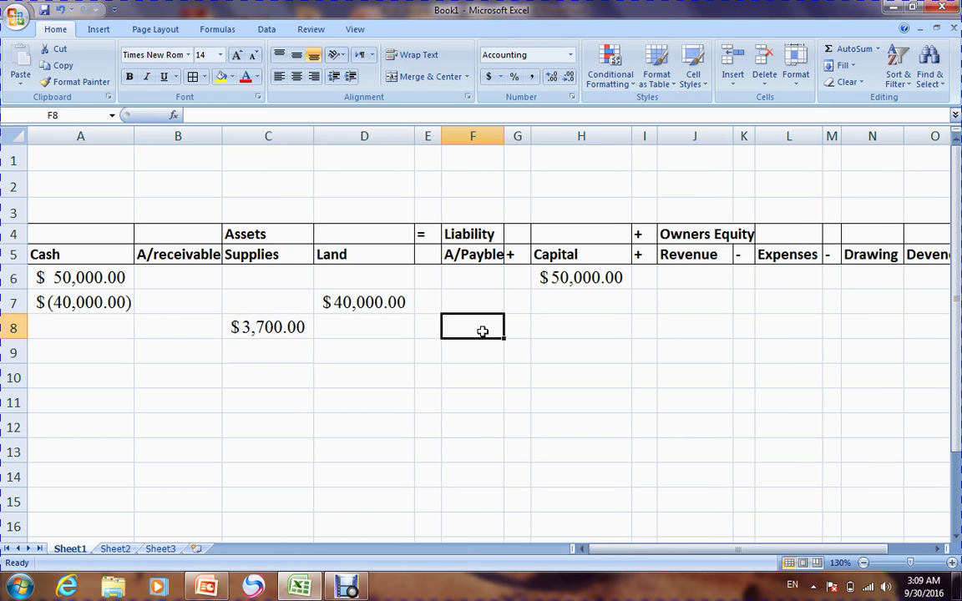
pyautogui.write('37')
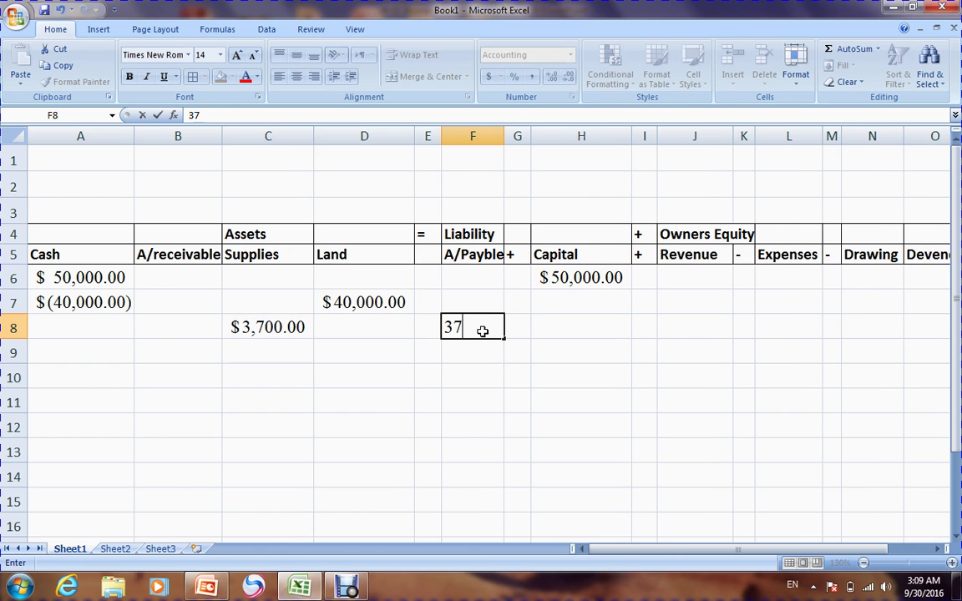
pyautogui.write('00')
pyautogui.press('Return')
pyautogui.click(644, 391)
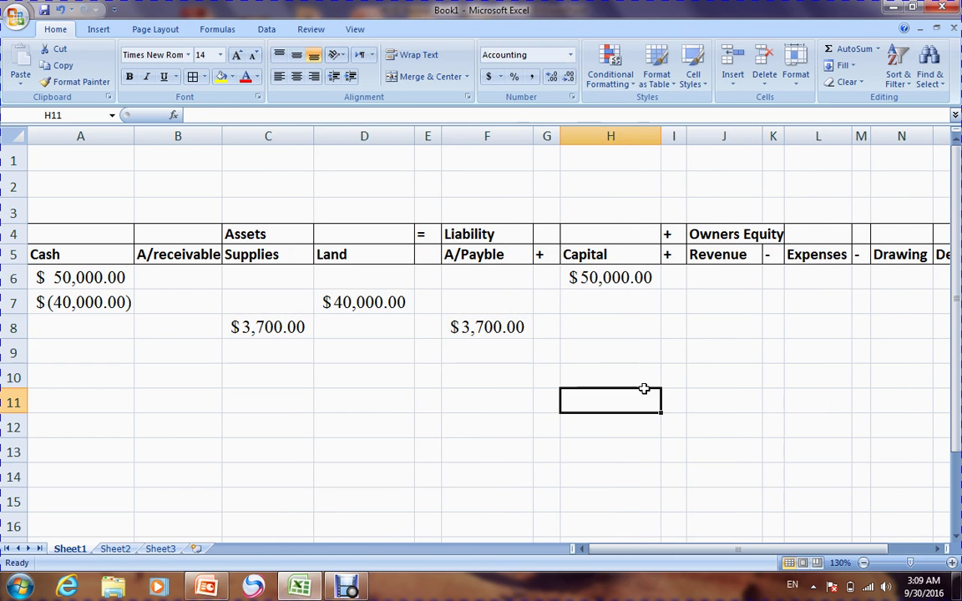
# Review the recorded entries in rows 6 to 8, checking the two accounts affected by each of the three transactions
pyautogui.click(13, 277)
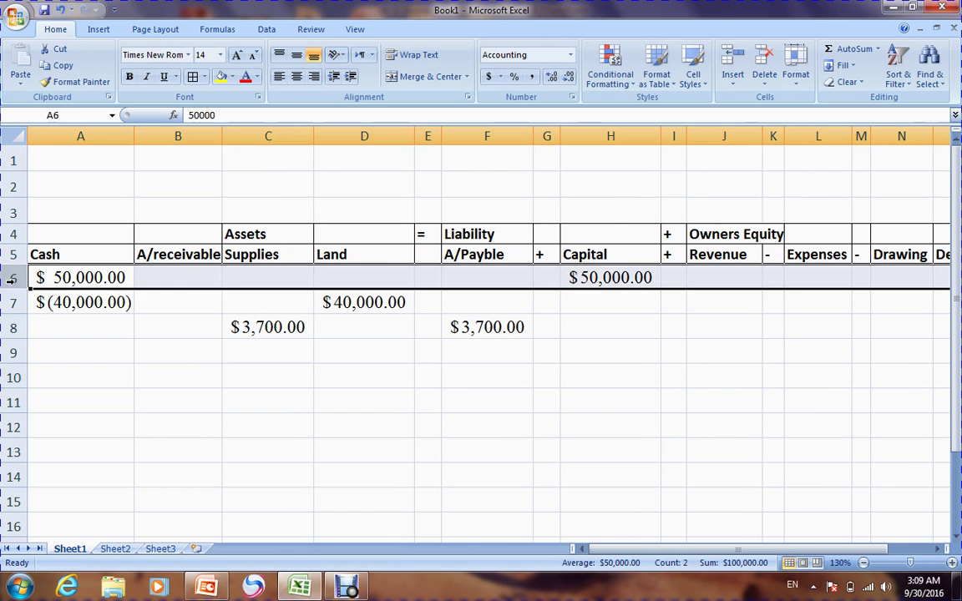
pyautogui.click(75, 275)
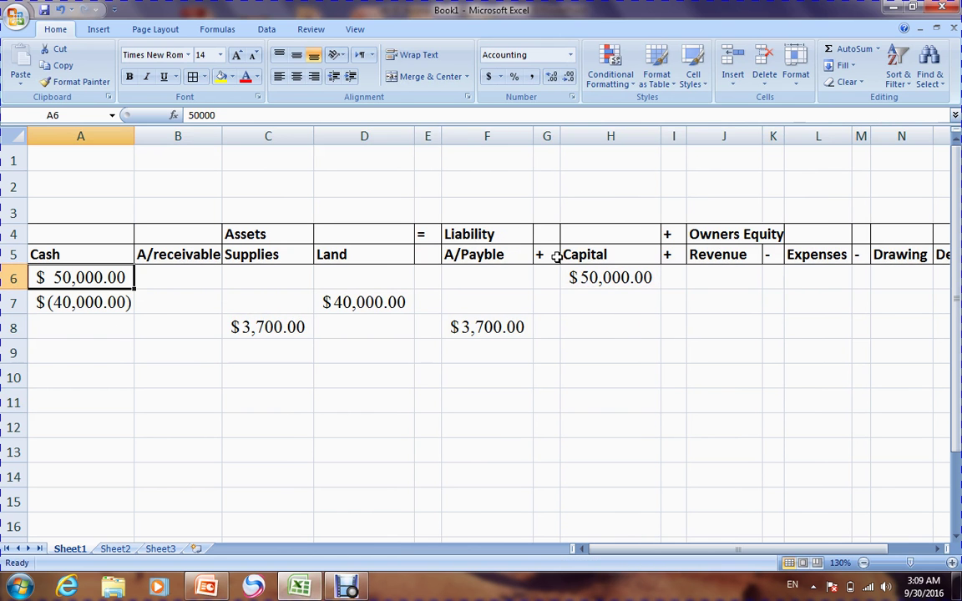
pyautogui.click(585, 288)
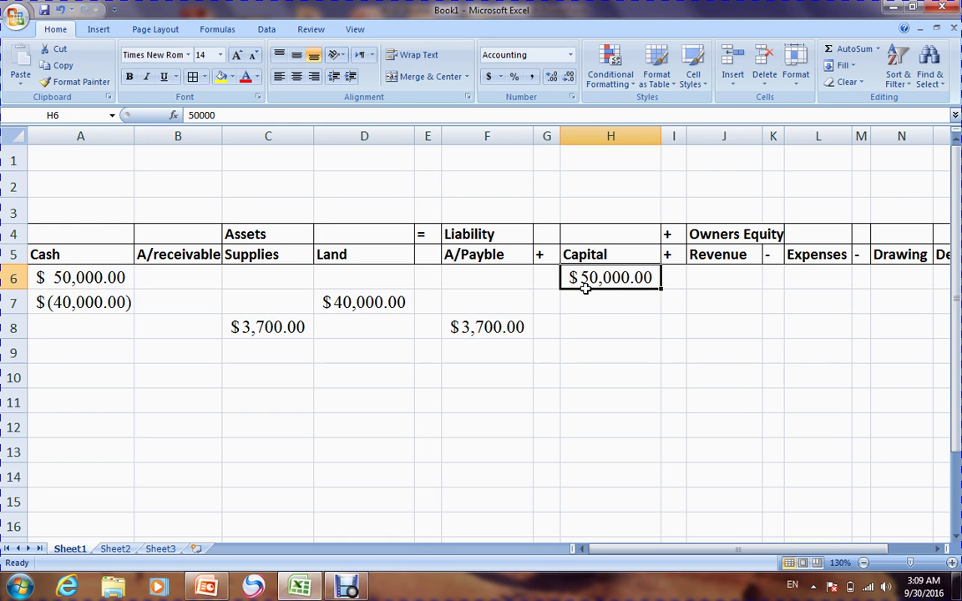
pyautogui.click(100, 303)
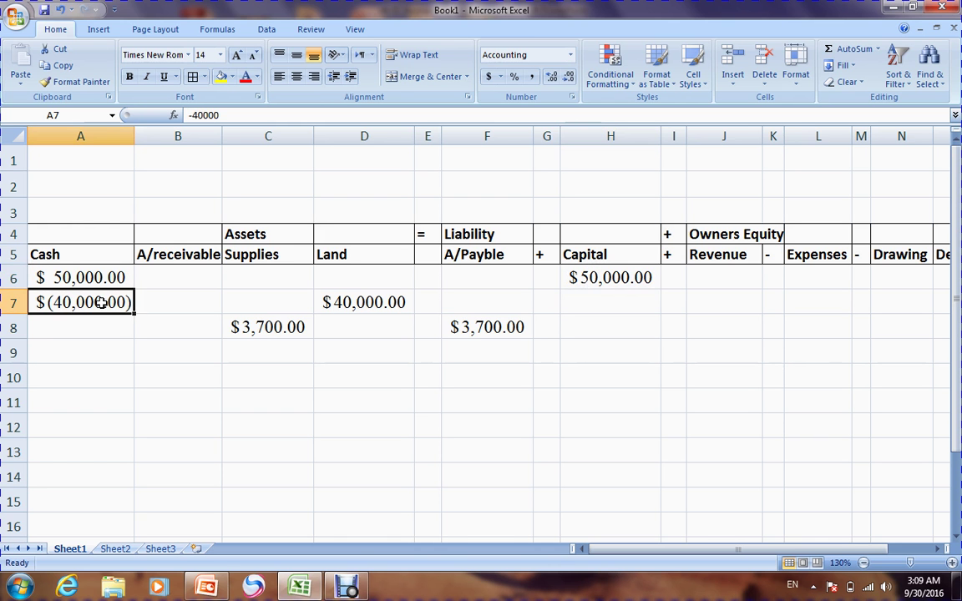
pyautogui.click(326, 303)
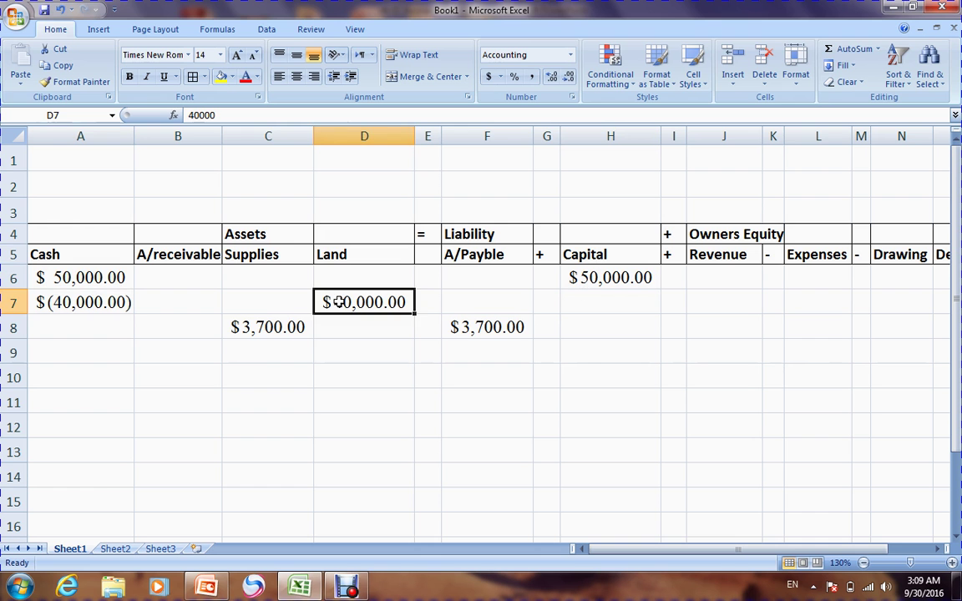
pyautogui.click(280, 329)
pyautogui.click(472, 328)
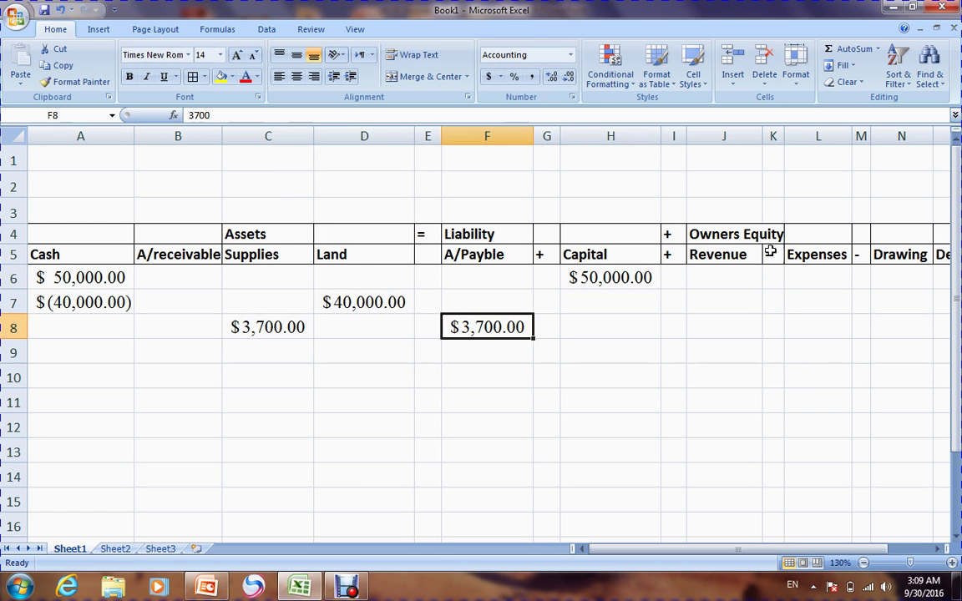
pyautogui.click(392, 425)
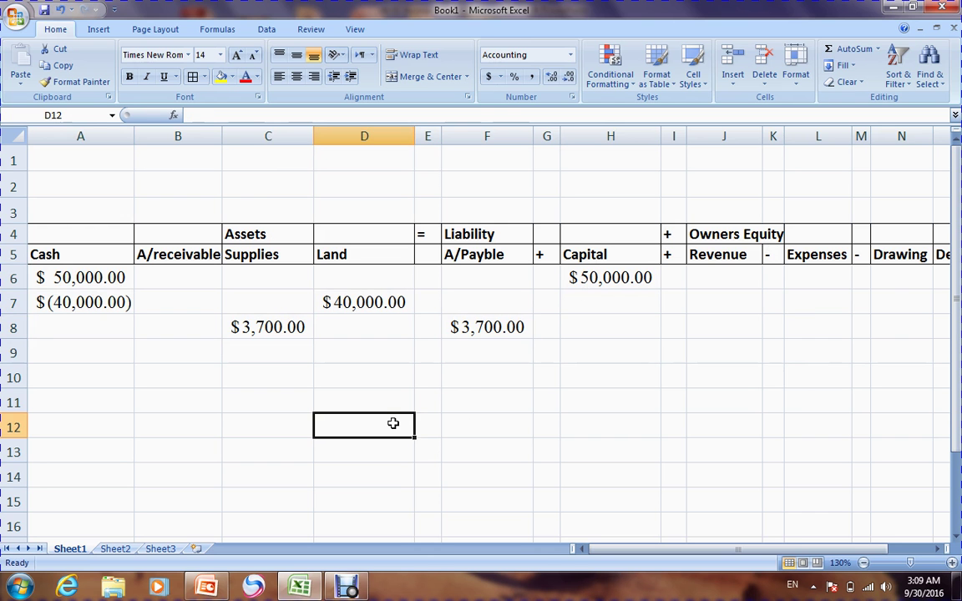
# Switch to PowerPoint, advance to slide 19 to read Transaction 4 about cash received for services, and return to Excel
pyautogui.click(207, 589)
pyautogui.scroll(-1, 612, 371)
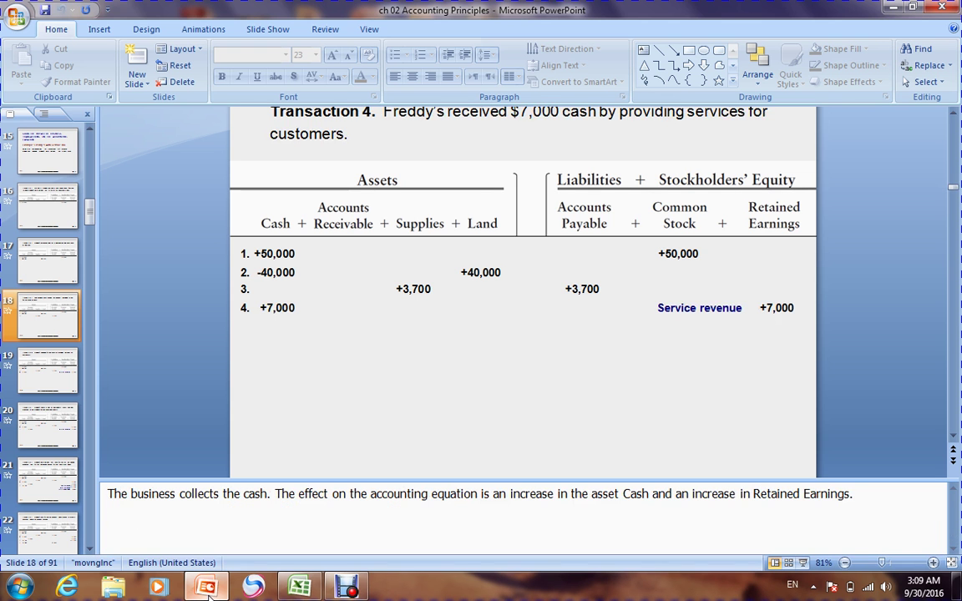
pyautogui.click(954, 114)
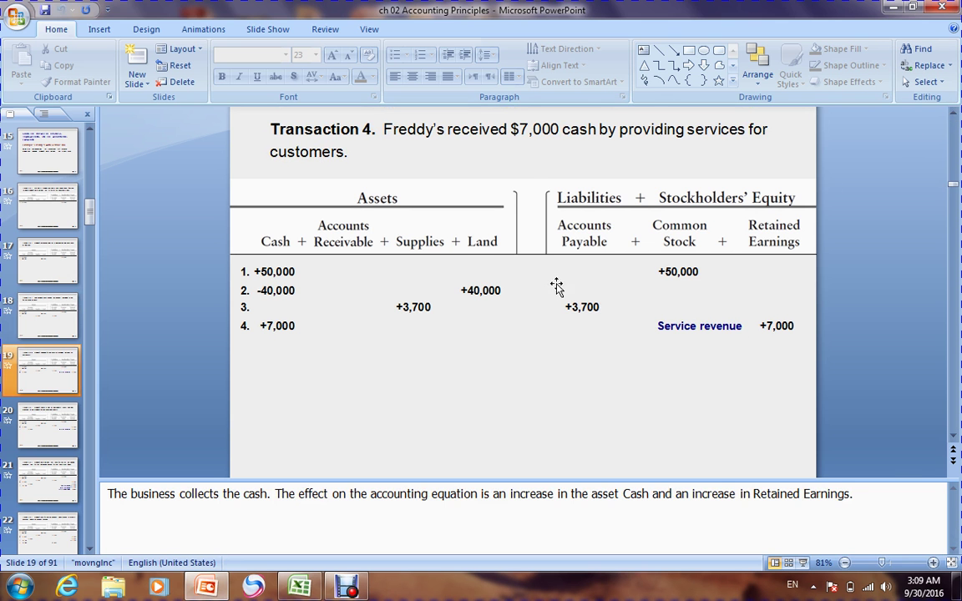
pyautogui.hotkey('alt', 'Tab')
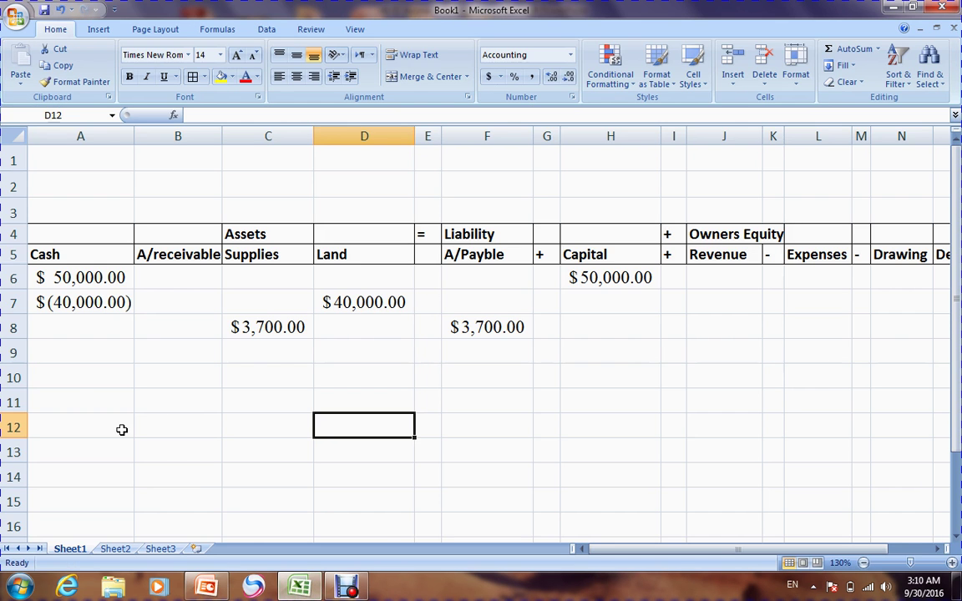
# Record Transaction 4 in row 9 by entering 7000 under Cash in A9 and 7000 under Revenue in J9
pyautogui.click(66, 355)
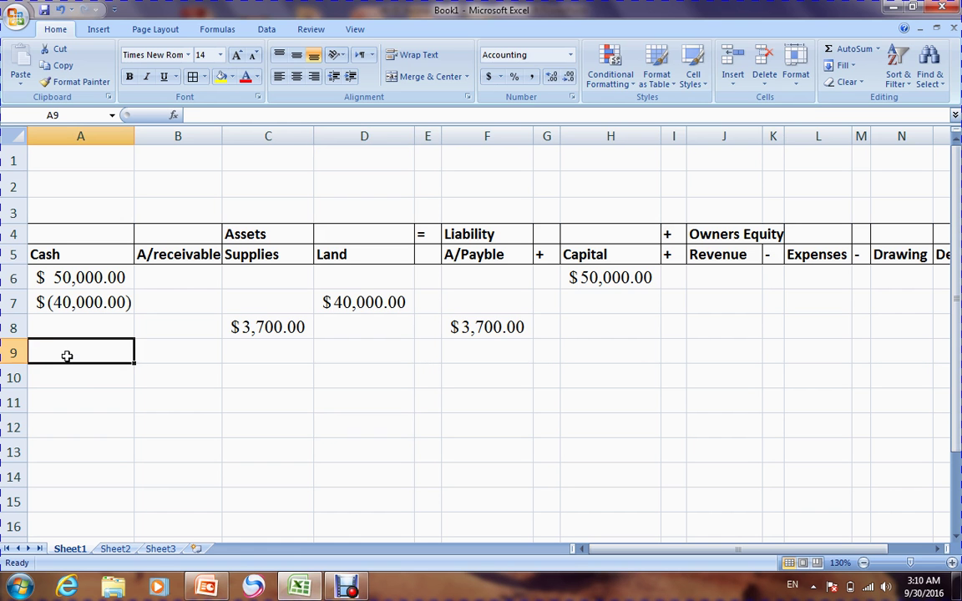
pyautogui.write('7000')
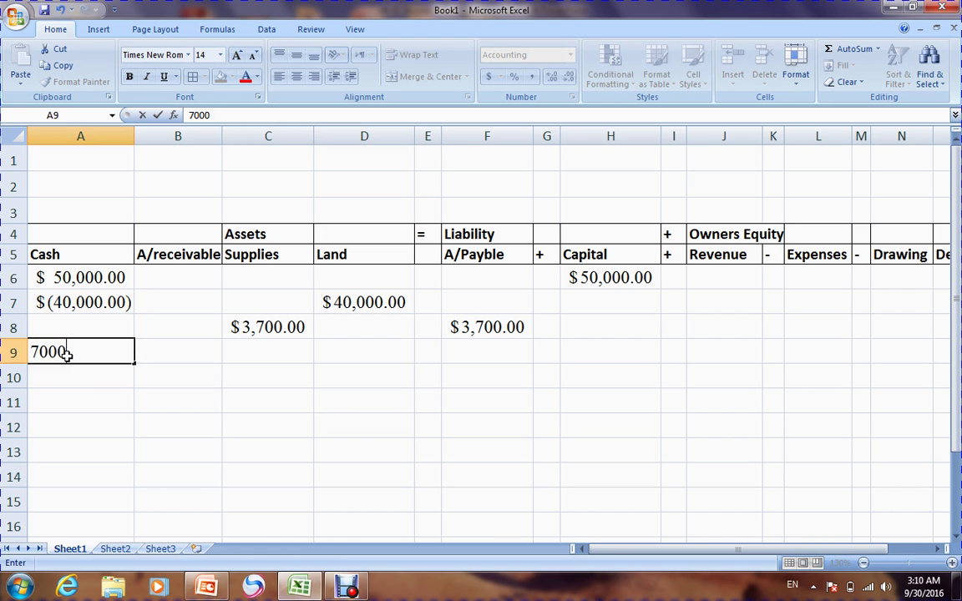
pyautogui.press('Return')
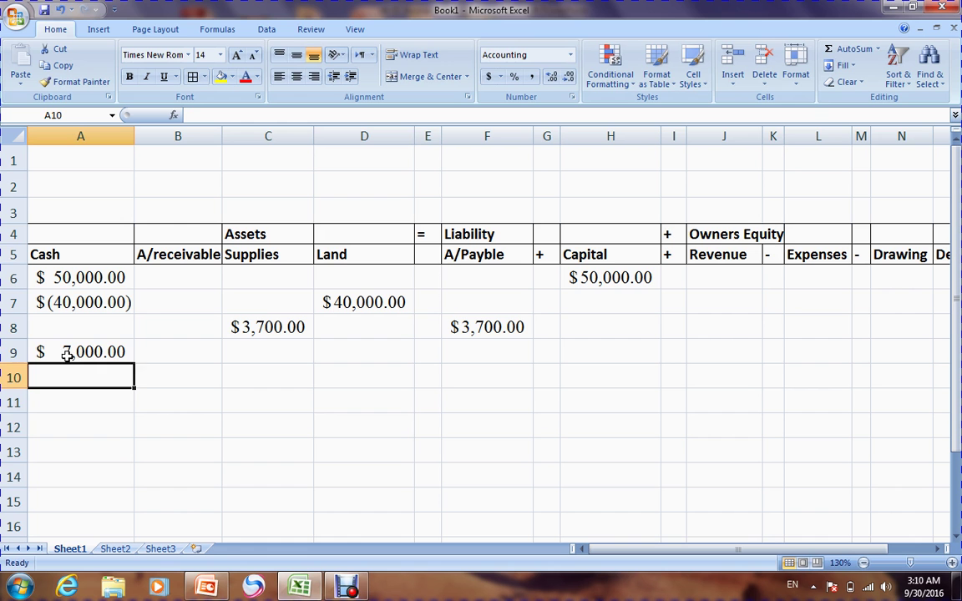
pyautogui.click(115, 352)
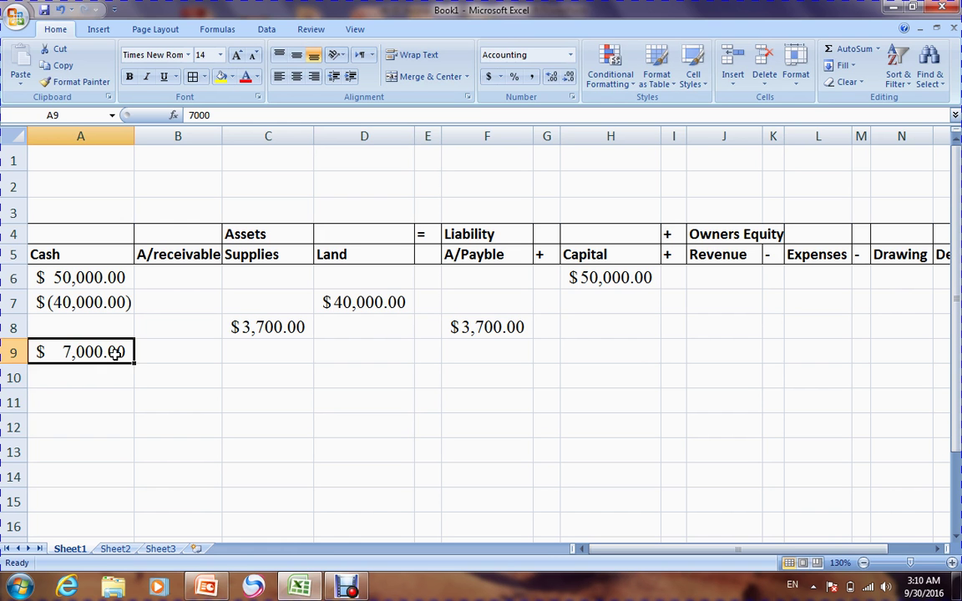
pyautogui.click(726, 359)
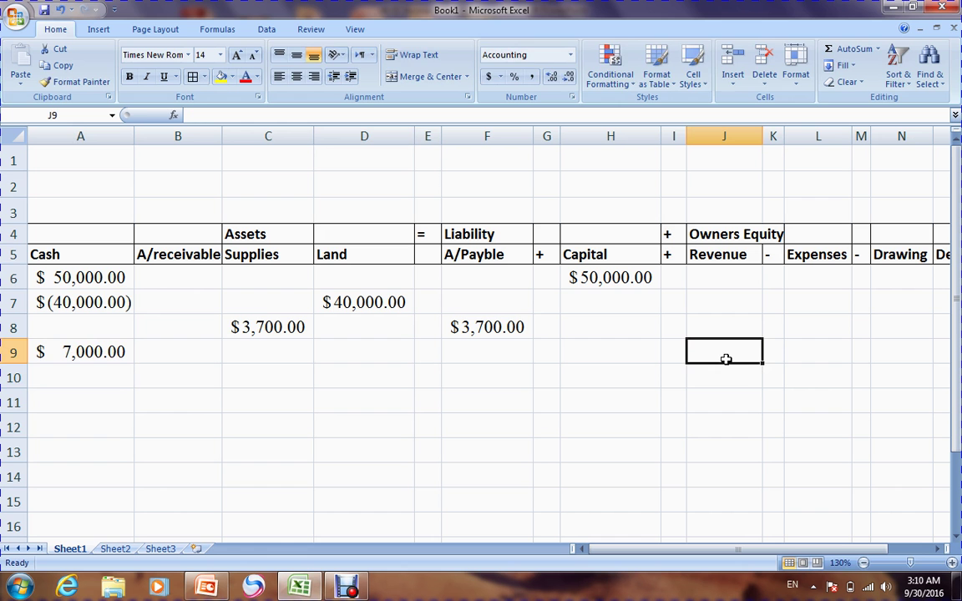
pyautogui.write('7000')
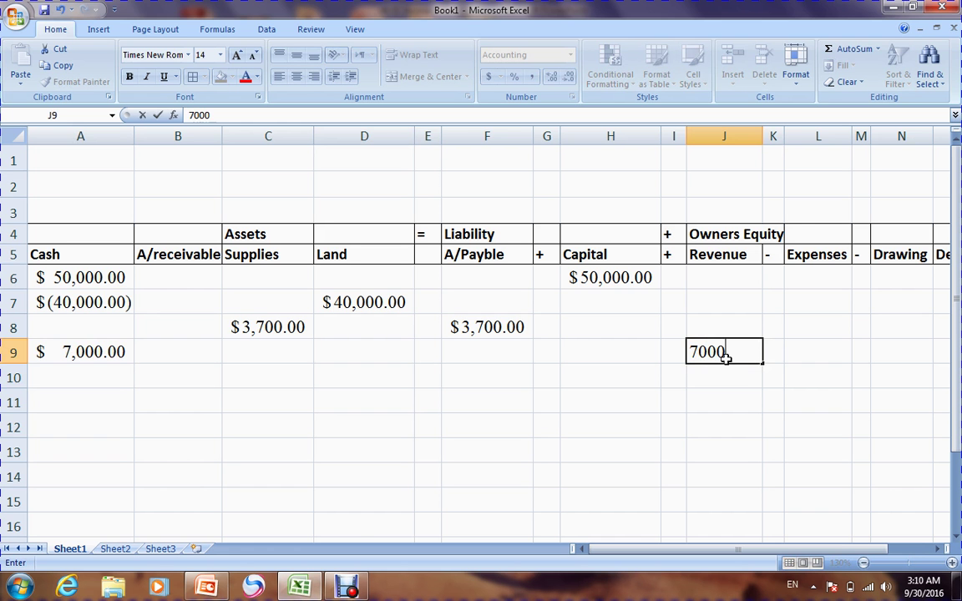
pyautogui.press('Return')
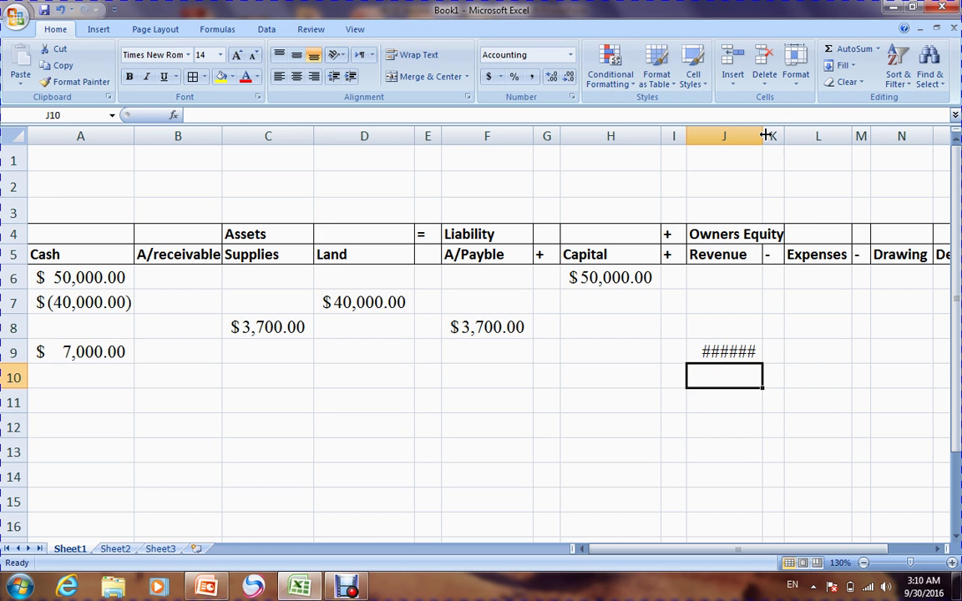
# Autofit the Revenue column J and narrow the operator columns I, G, E, K and M to fit their signs
pyautogui.doubleClick(762, 133)
pyautogui.moveTo(685, 135); pyautogui.dragTo(666, 138)
pyautogui.moveTo(558, 136); pyautogui.dragTo(548, 138)
pyautogui.moveTo(441, 136); pyautogui.dragTo(430, 137)
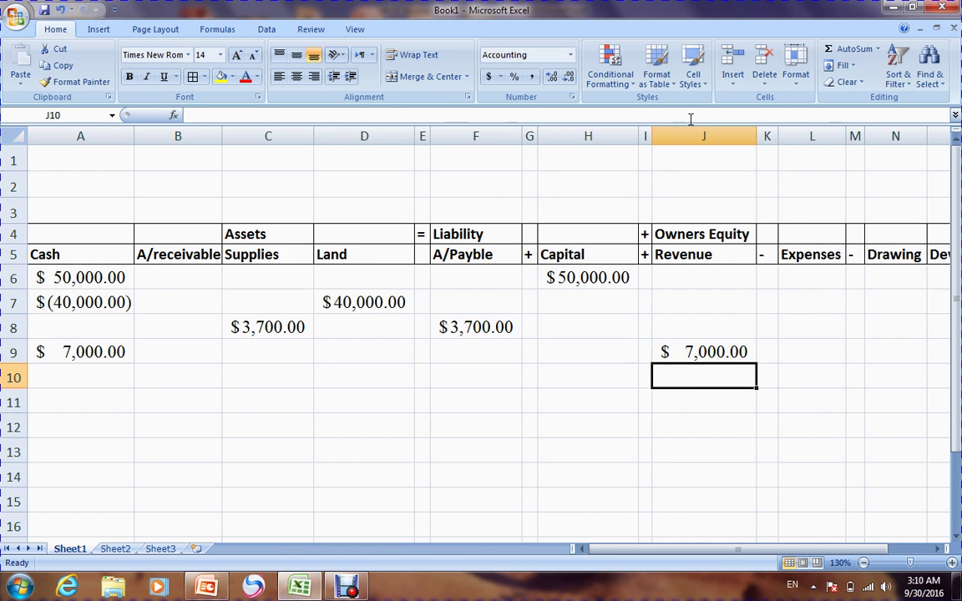
pyautogui.moveTo(777, 136); pyautogui.dragTo(768, 135)
pyautogui.moveTo(854, 136); pyautogui.dragTo(847, 136)
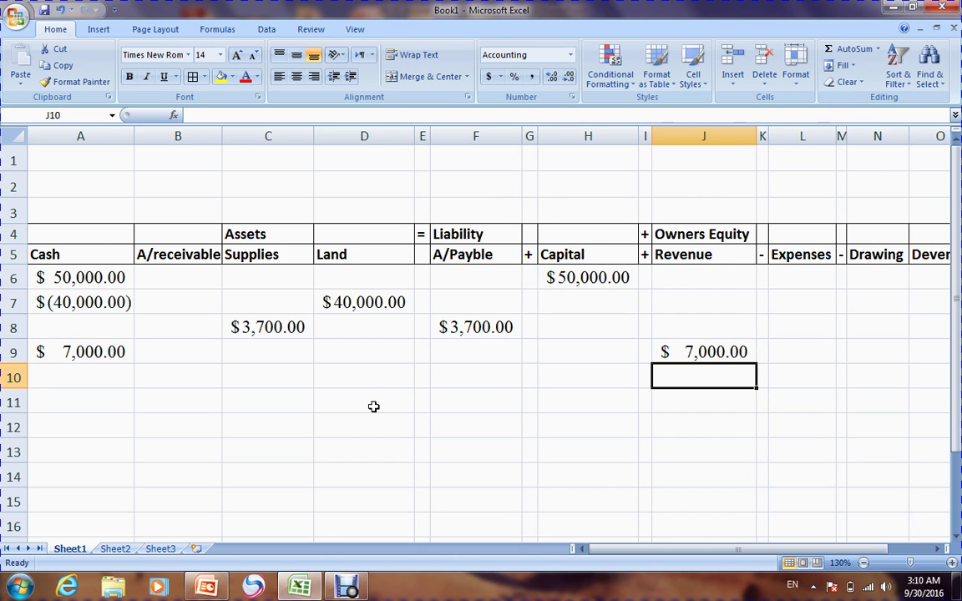
pyautogui.click(423, 450)
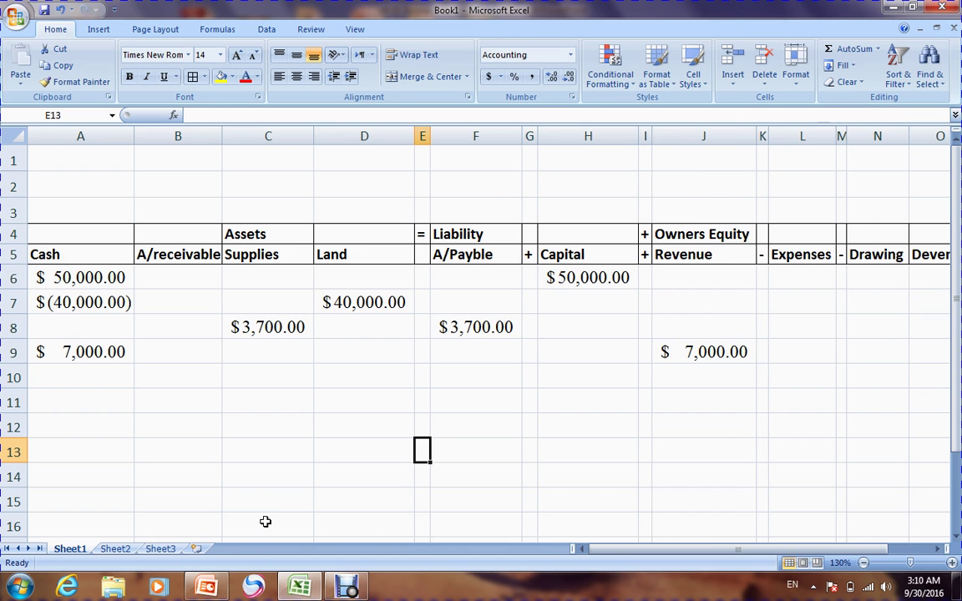
# Switch to PowerPoint and advance to slide 20 to read Transaction 5 about repairing UPS delivery trucks on account
pyautogui.click(205, 588)
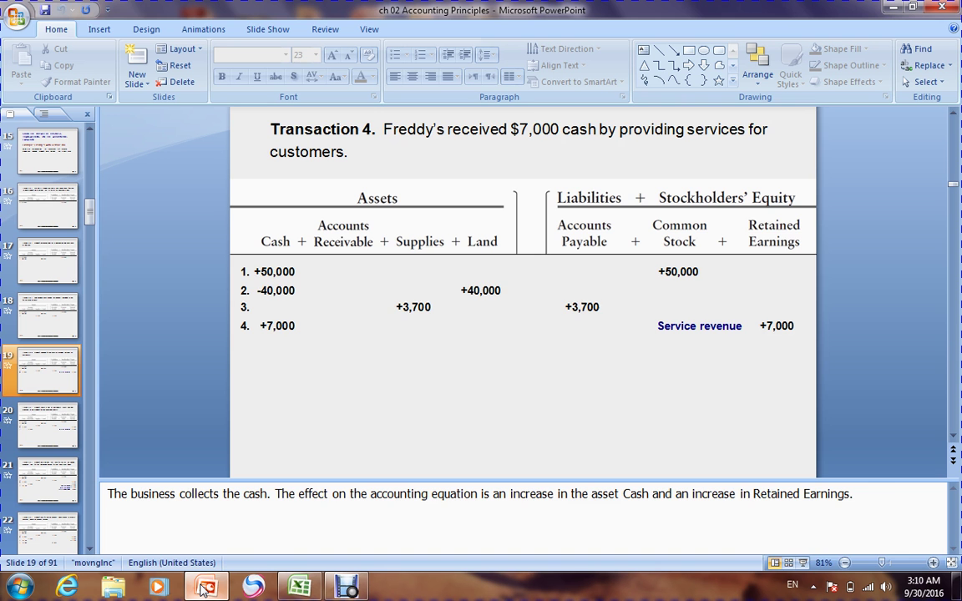
pyautogui.press('pagedown')
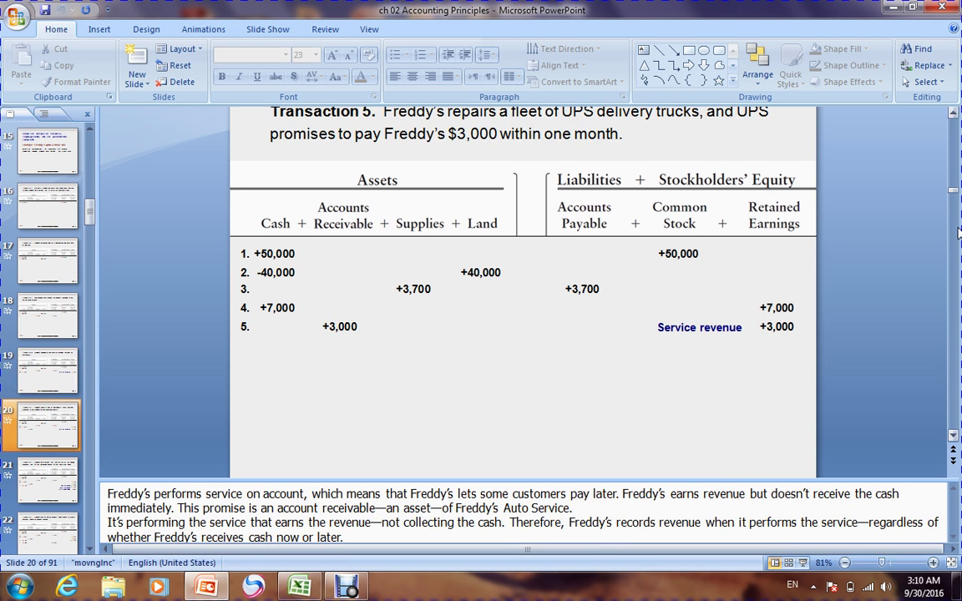
pyautogui.scroll(2, 856, 113)
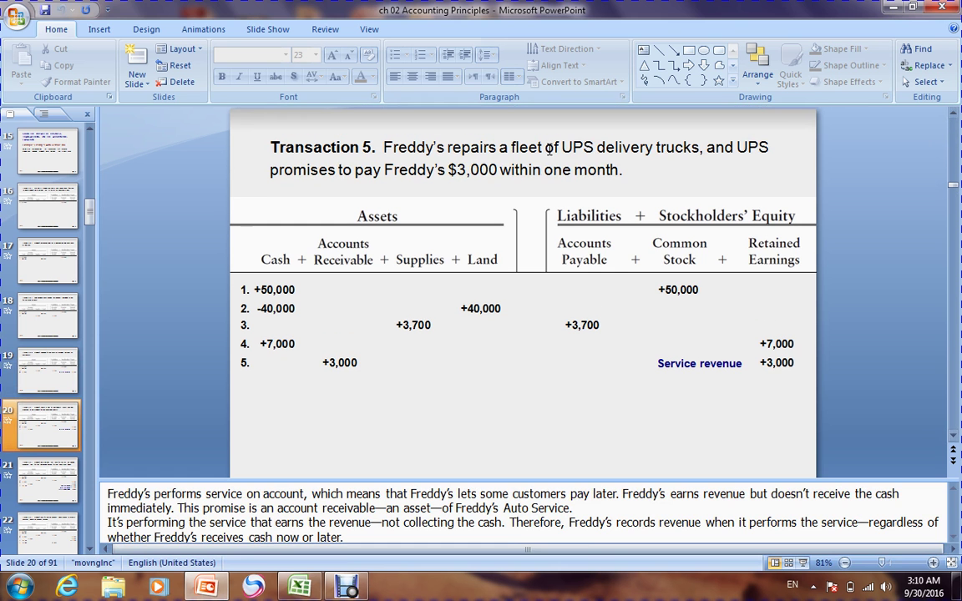
pyautogui.click(451, 151)
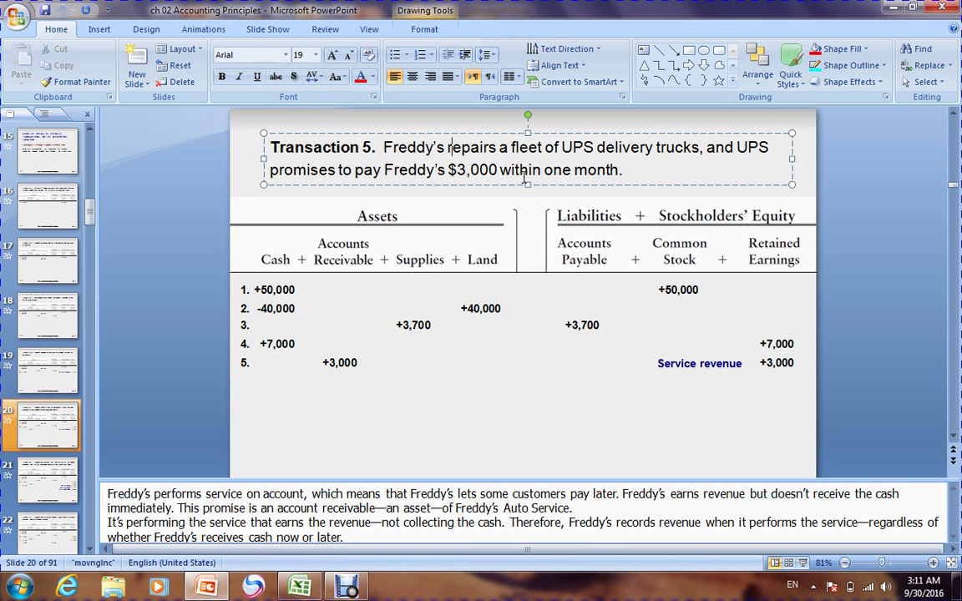
pyautogui.click(526, 296)
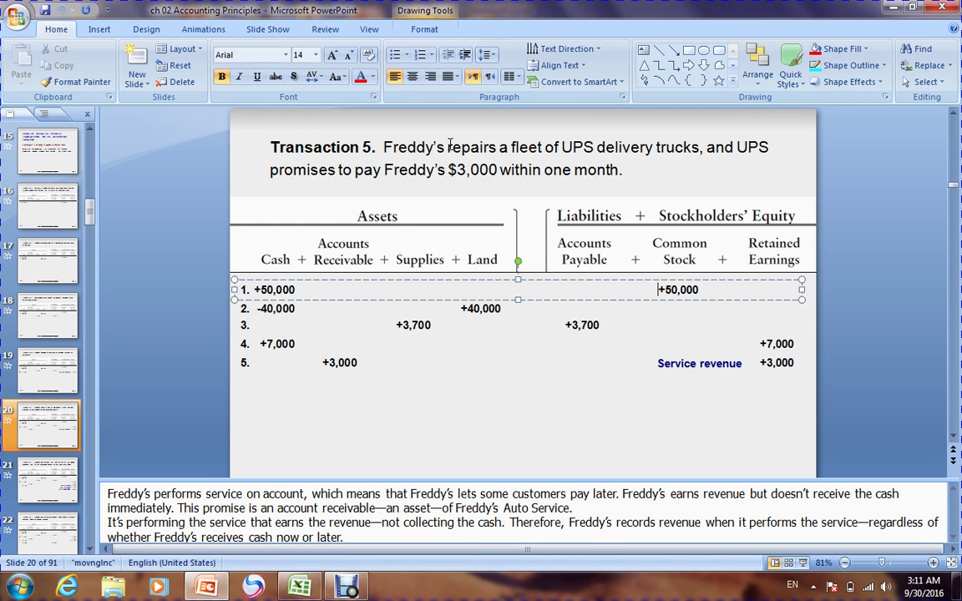
pyautogui.moveTo(316, 171); pyautogui.dragTo(266, 165)
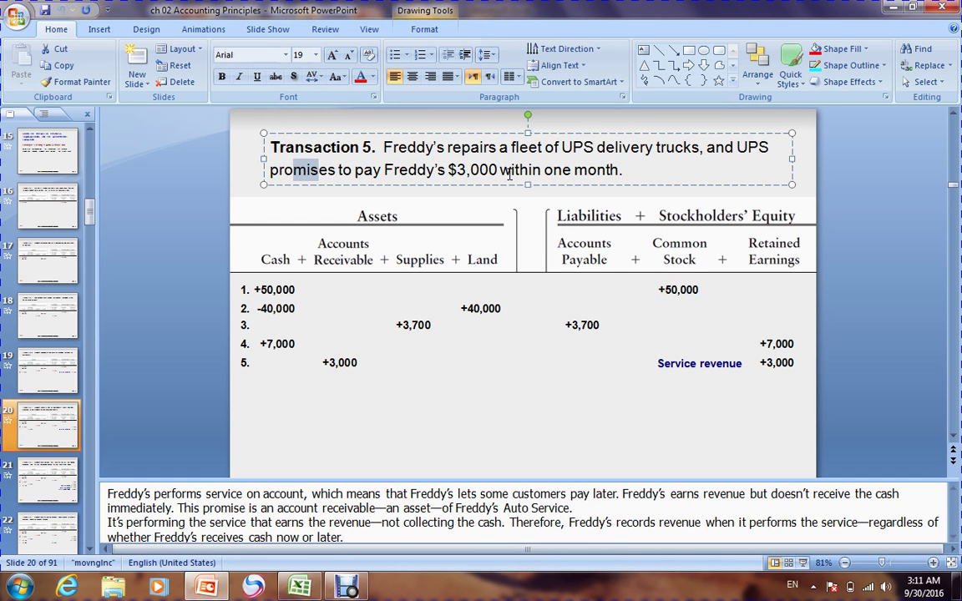
pyautogui.moveTo(509, 173); pyautogui.dragTo(566, 173)
pyautogui.click(529, 345)
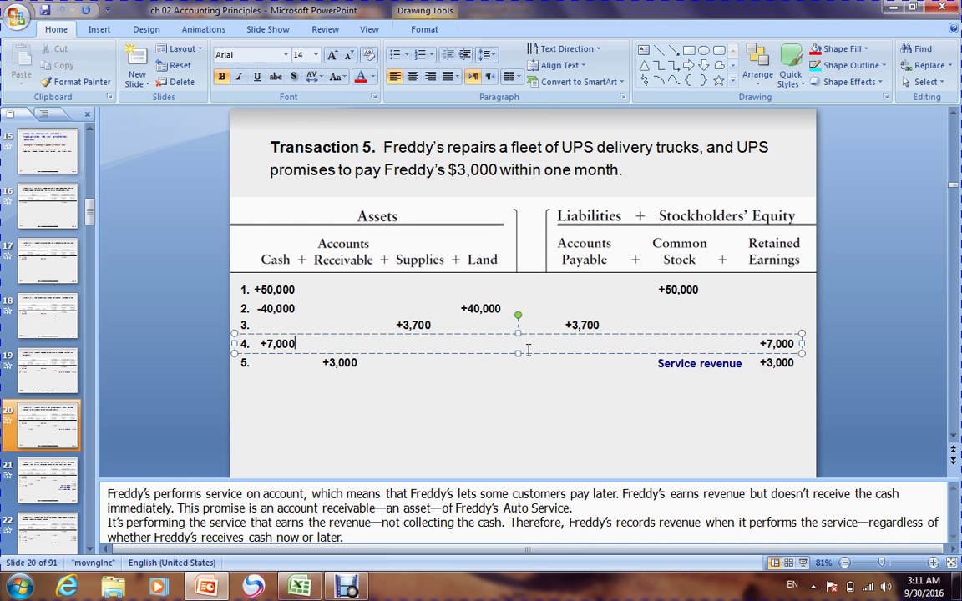
pyautogui.click(525, 415)
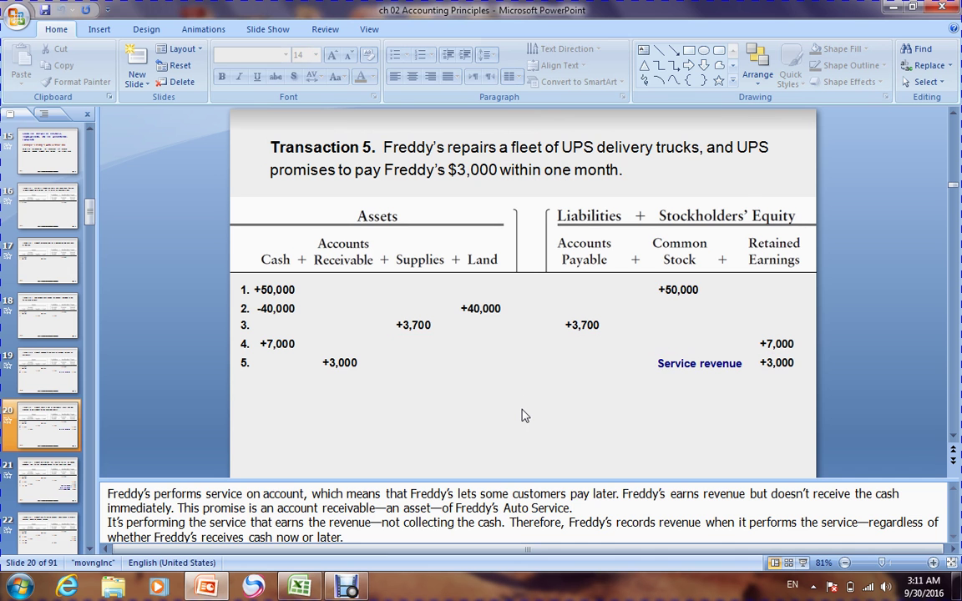
pyautogui.scroll(-3, 525, 415)
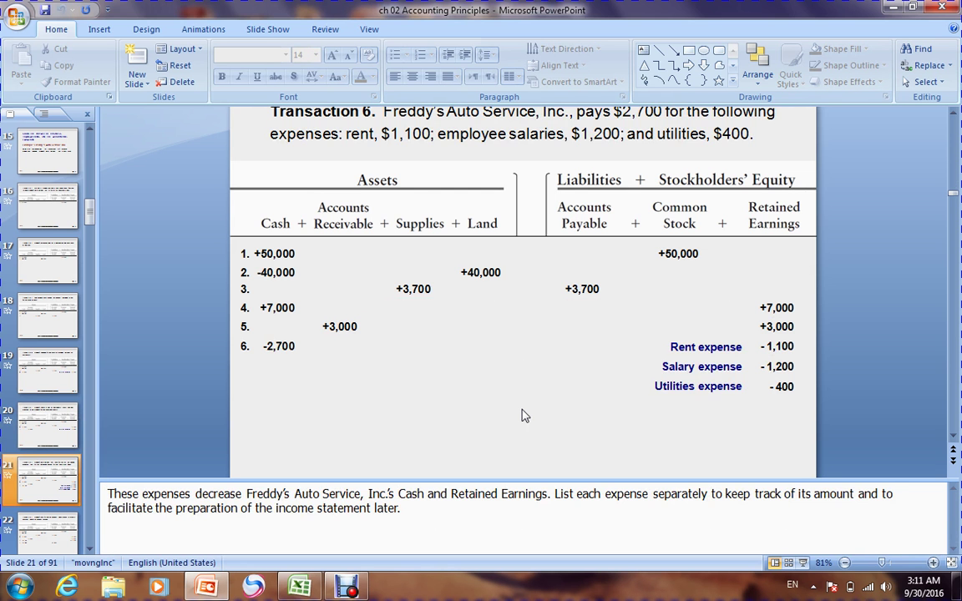
pyautogui.scroll(3, 525, 415)
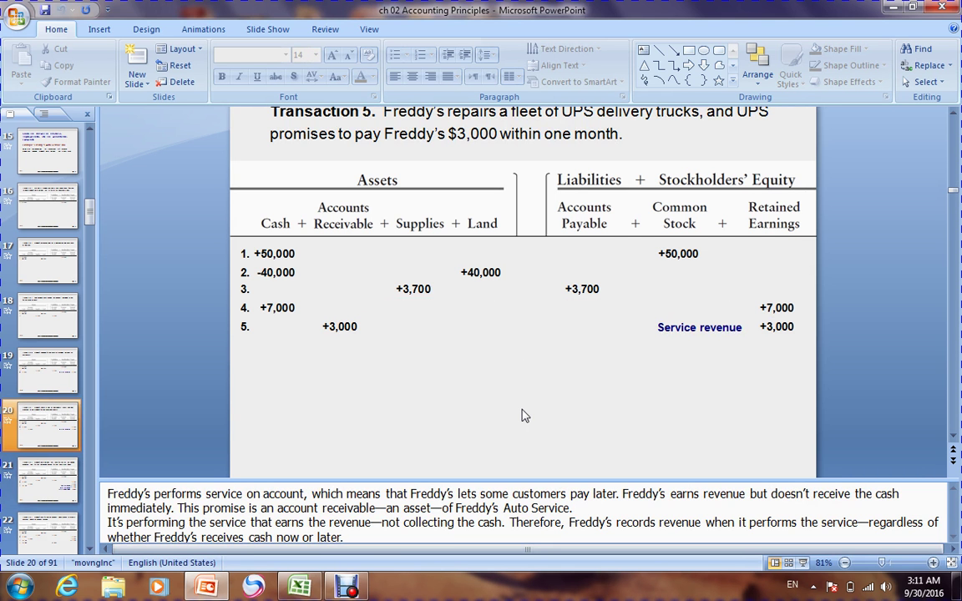
# Return to Excel and record Transaction 5 in row 10, entering 3000 under Revenue in J10 and 3000 under A/receivable in B10
pyautogui.click(299, 588)
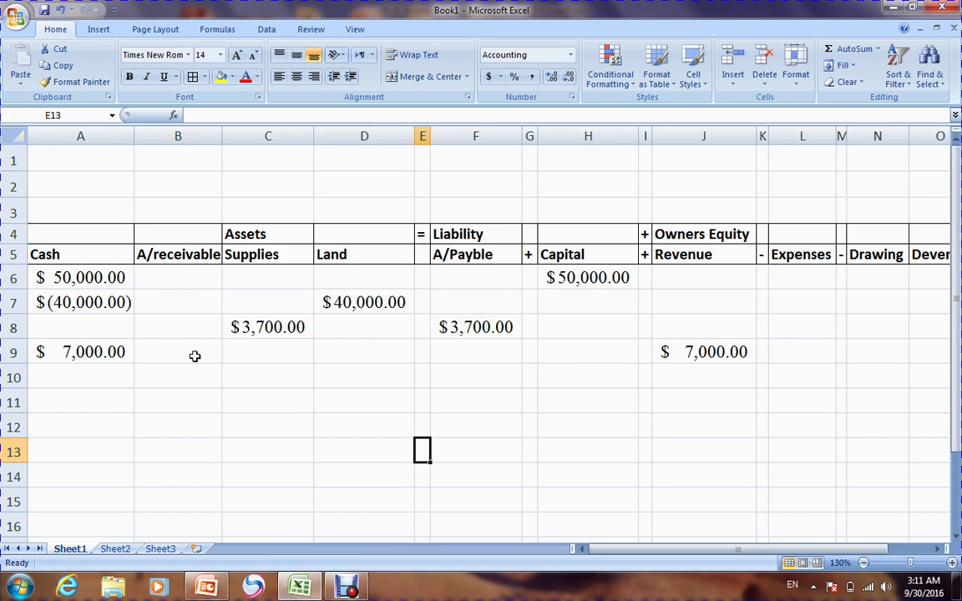
pyautogui.click(690, 382)
pyautogui.write('3000')
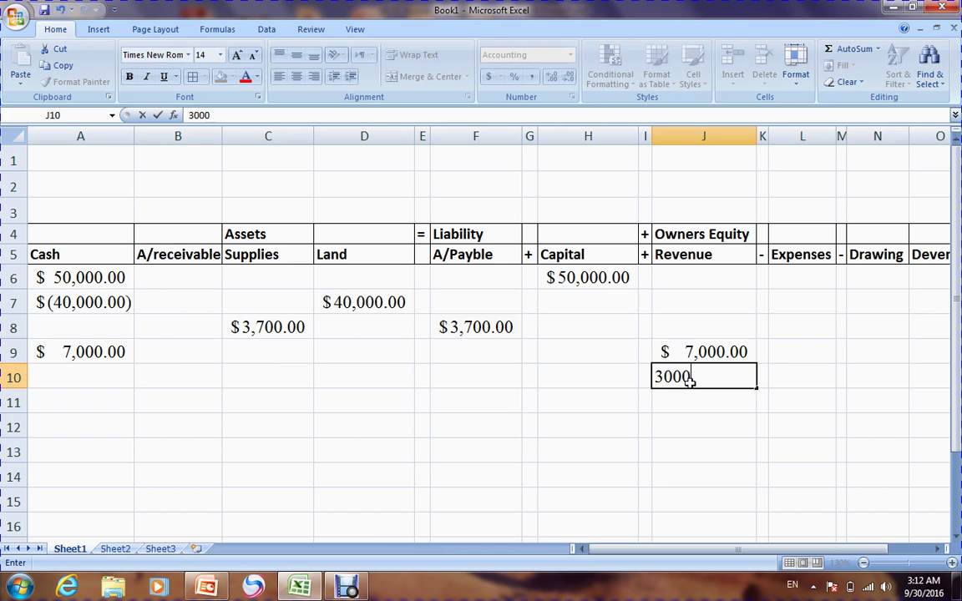
pyautogui.press('Return')
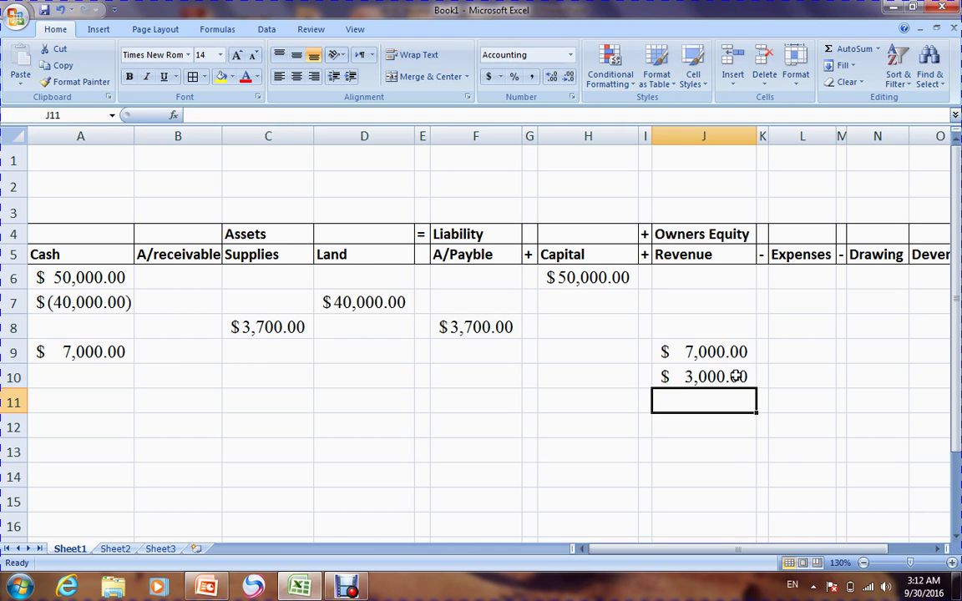
pyautogui.click(95, 379)
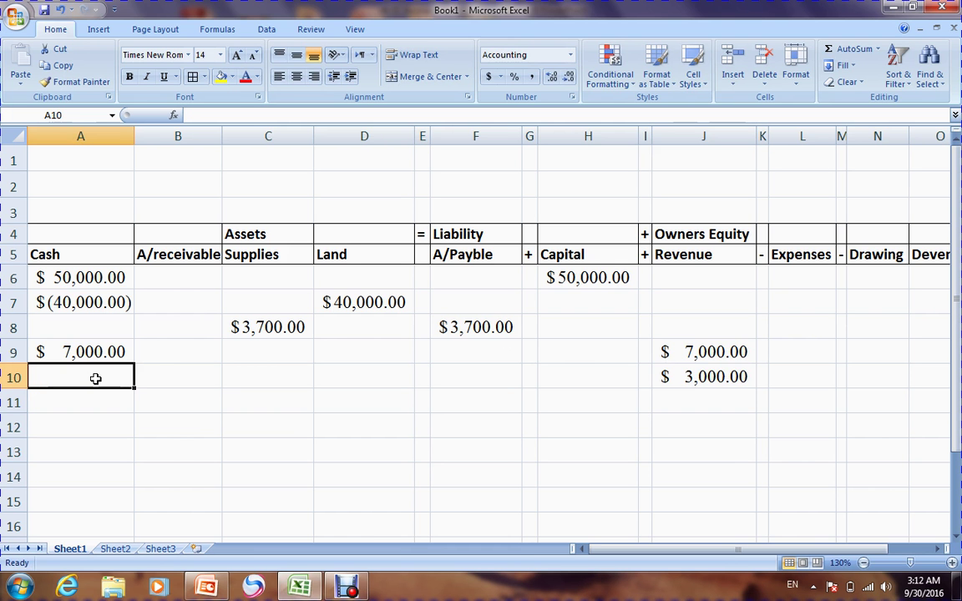
pyautogui.click(154, 377)
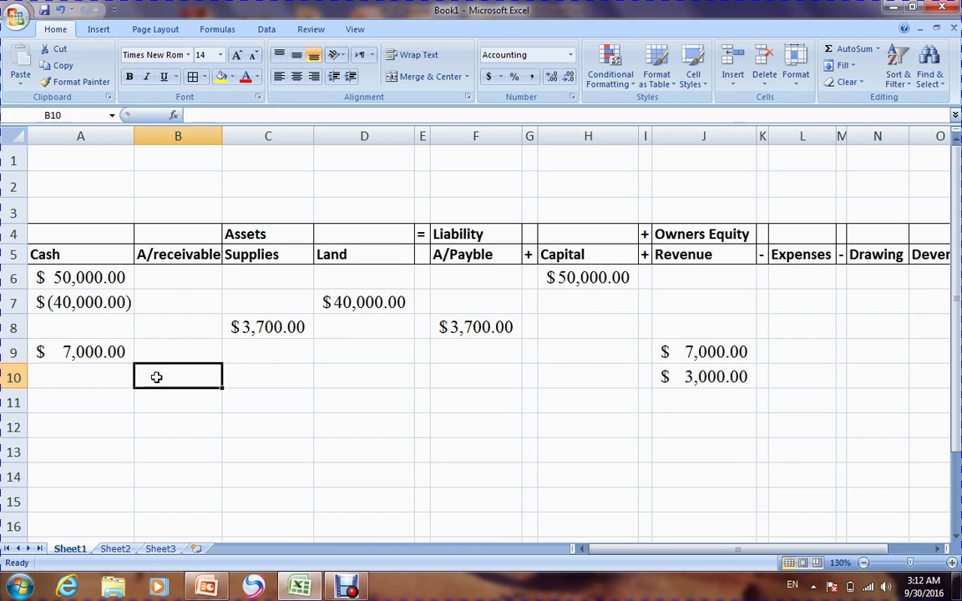
pyautogui.write('3000')
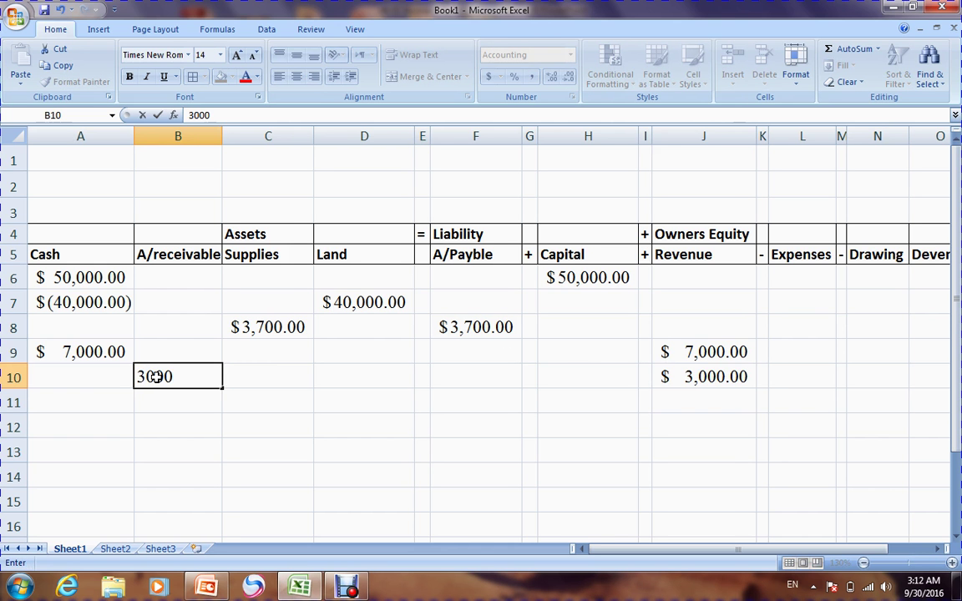
pyautogui.press('Return')
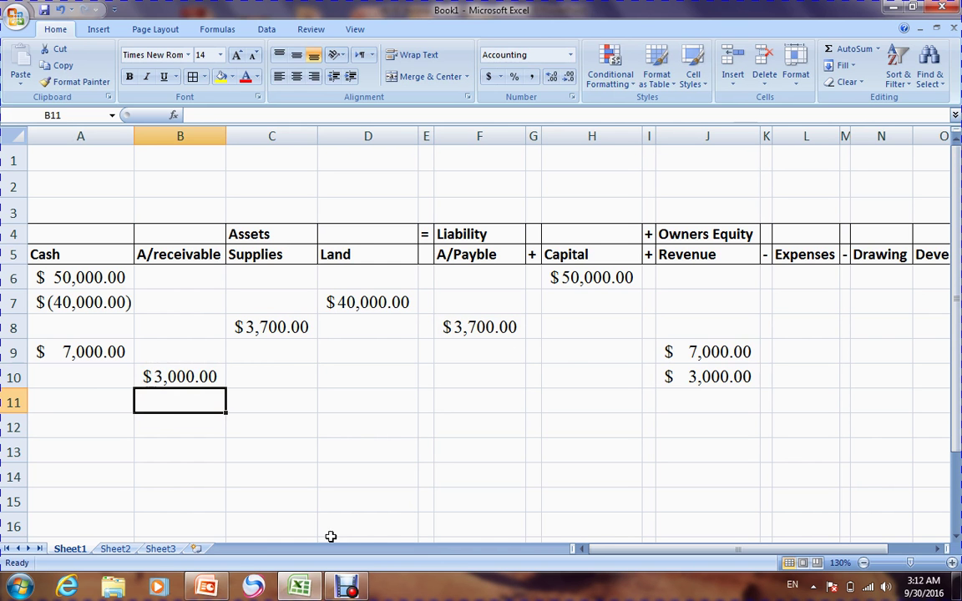
# Switch to PowerPoint and advance to slide 21 to read Transaction 6 about paying rent, salary and utilities expenses
pyautogui.click(219, 590)
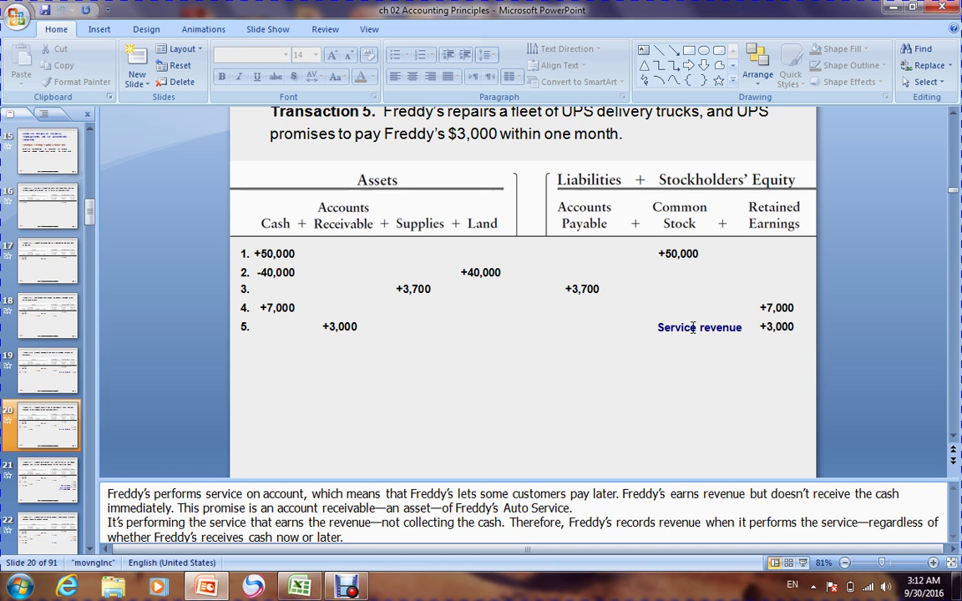
pyautogui.scroll(-1, 692, 328)
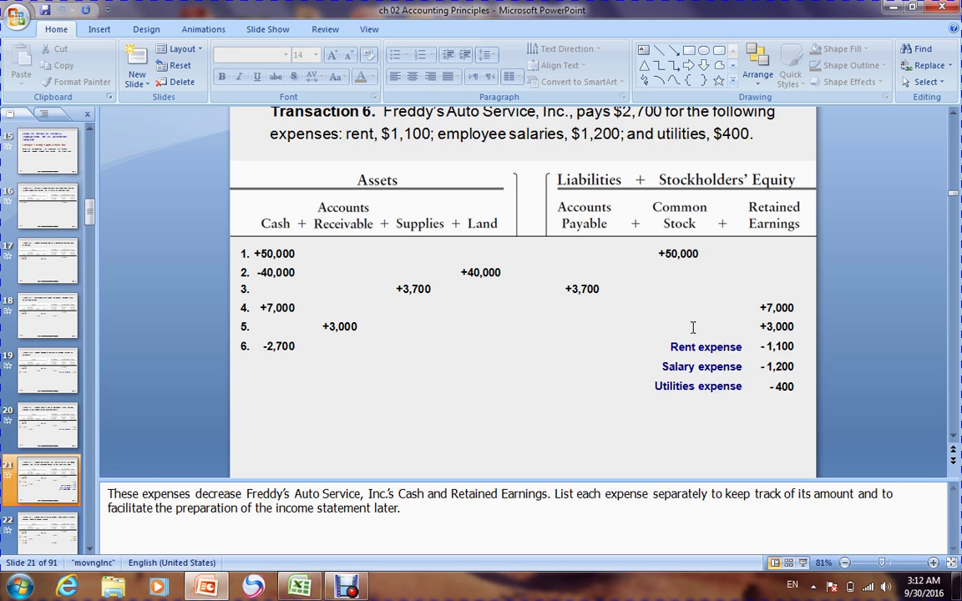
pyautogui.scroll(1, 958, 123)
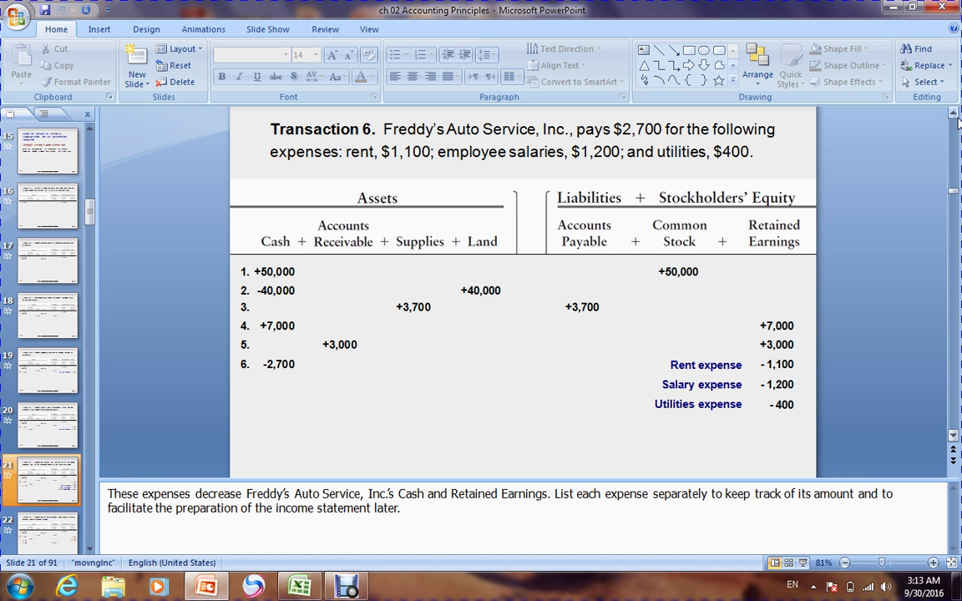
pyautogui.scroll(-1, 593, 244)
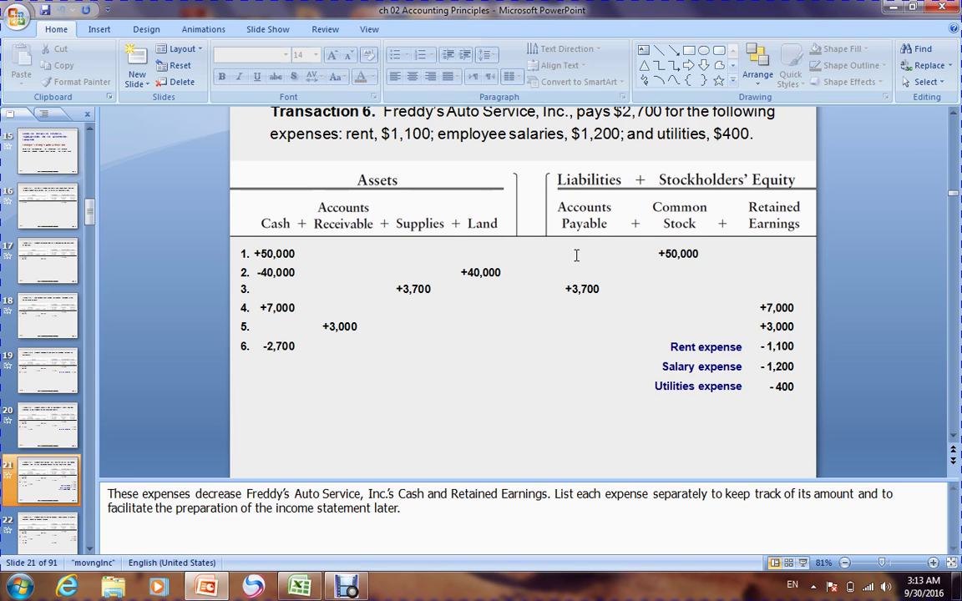
# Return to Excel and record the rent payment from Transaction 6 as (1100) under Cash in A11
pyautogui.click(301, 588)
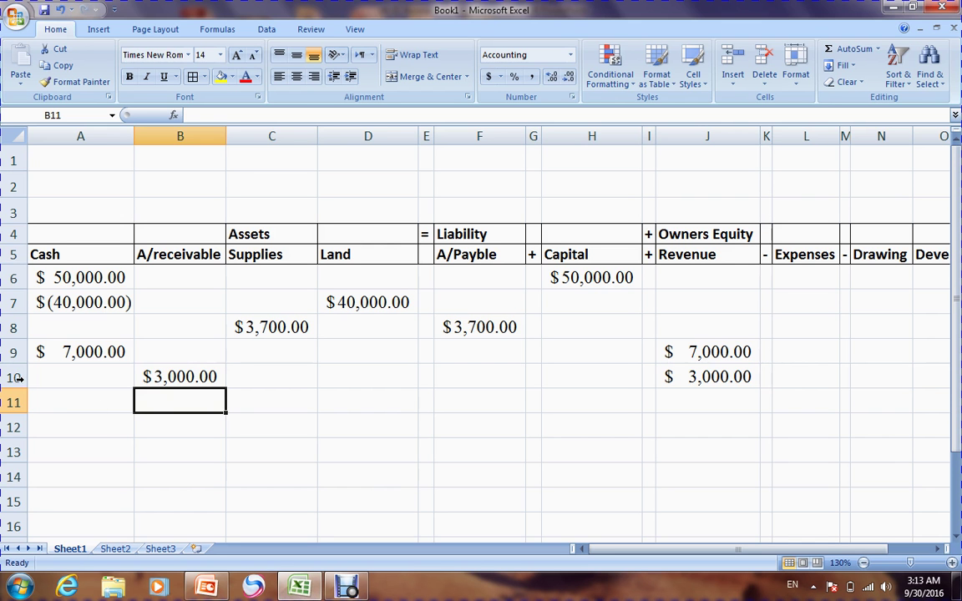
pyautogui.click(65, 411)
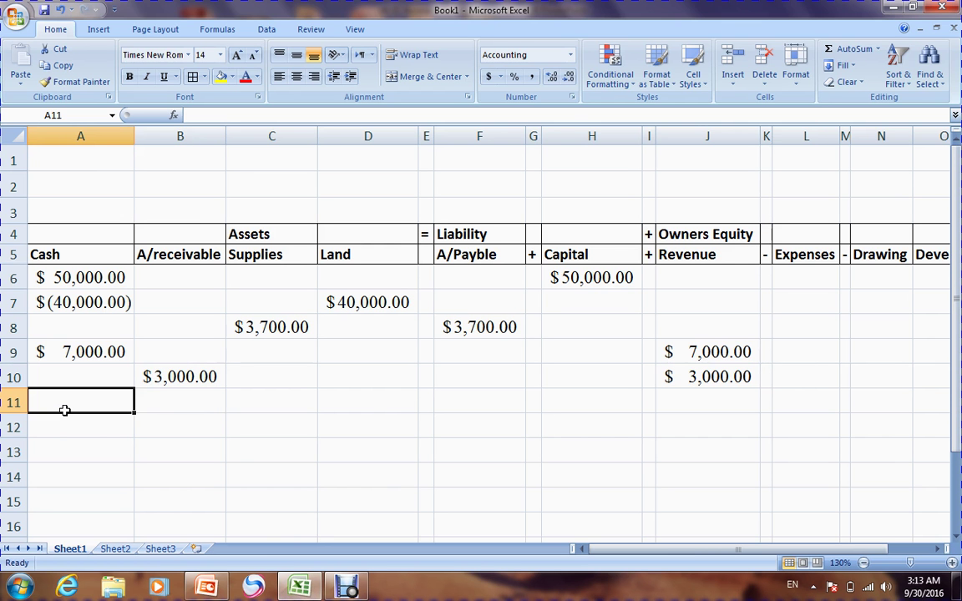
pyautogui.write('()')
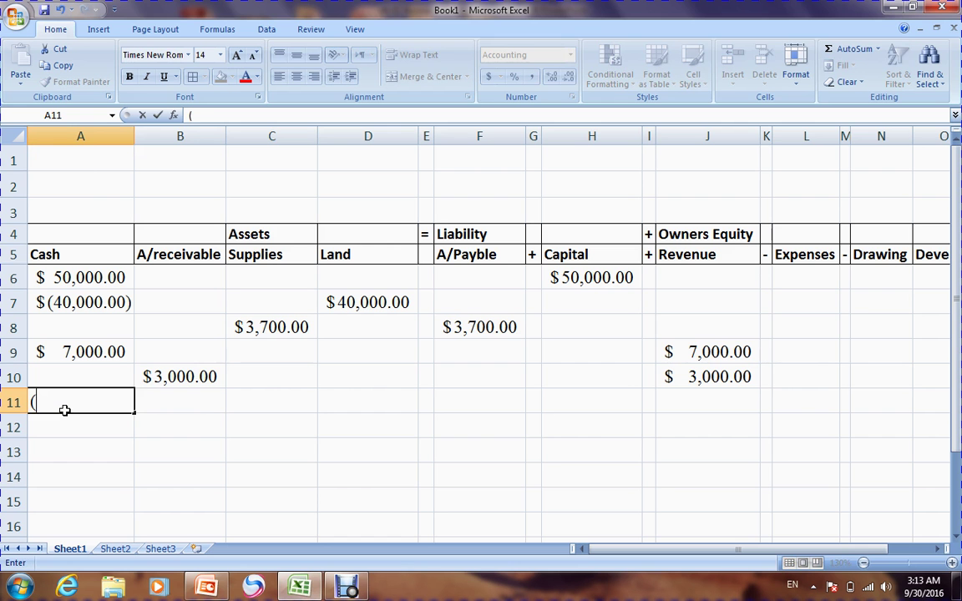
pyautogui.click(34, 403)
pyautogui.write('11')
pyautogui.press('BackSpace')
pyautogui.press('BackSpace')
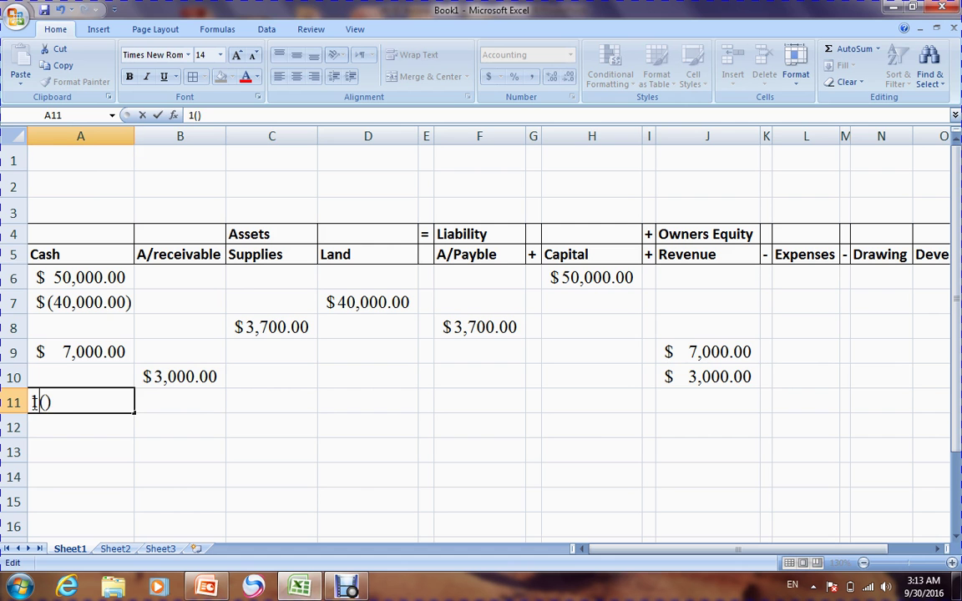
pyautogui.click(36, 402)
pyautogui.write('1,1')
pyautogui.write('00')
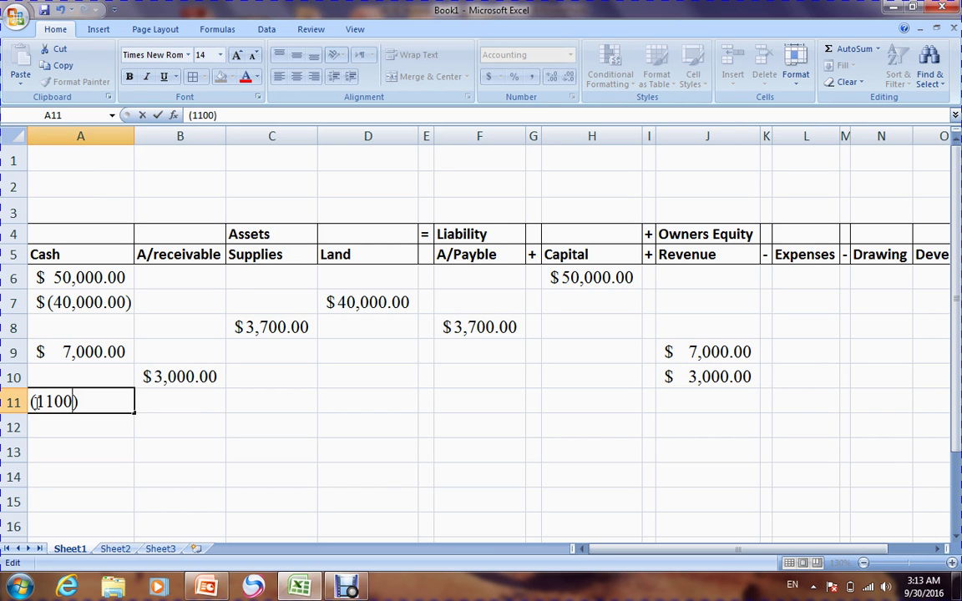
pyautogui.click(149, 405)
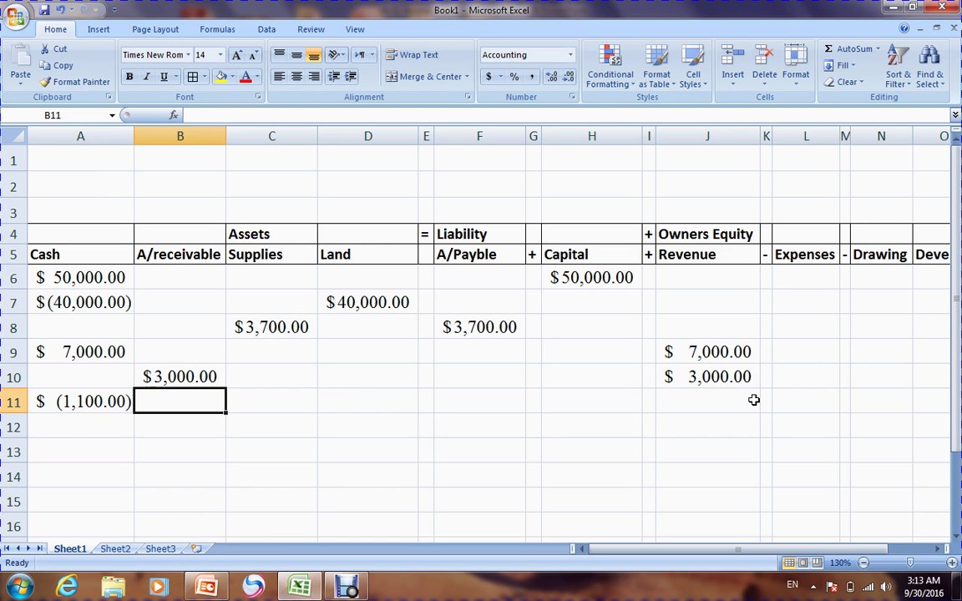
# Enter the matching rent expense of (1100) under Expenses in L11
pyautogui.click(799, 399)
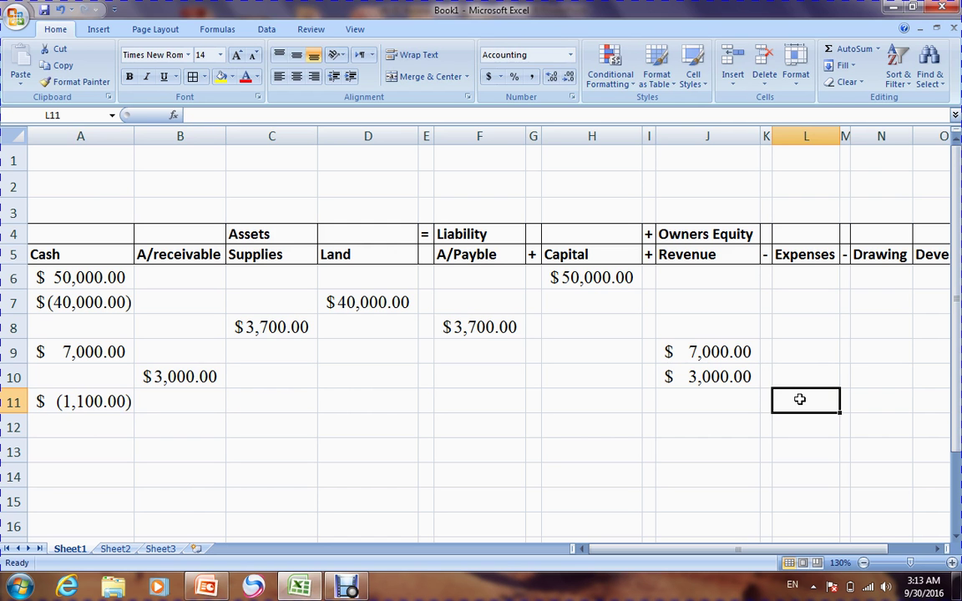
pyautogui.write('()')
pyautogui.click(781, 403)
pyautogui.write('1100')
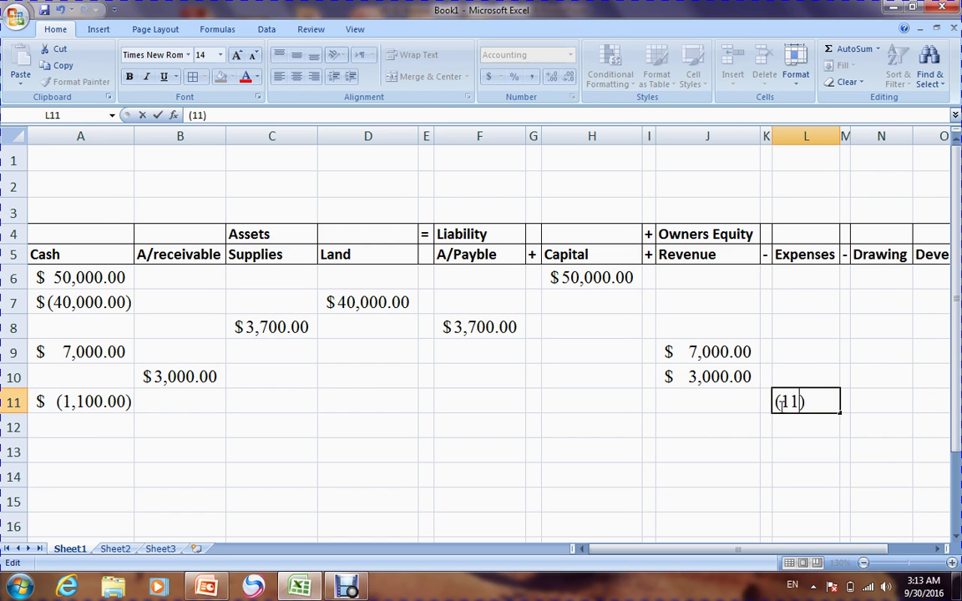
pyautogui.press('Return')
pyautogui.click(810, 446)
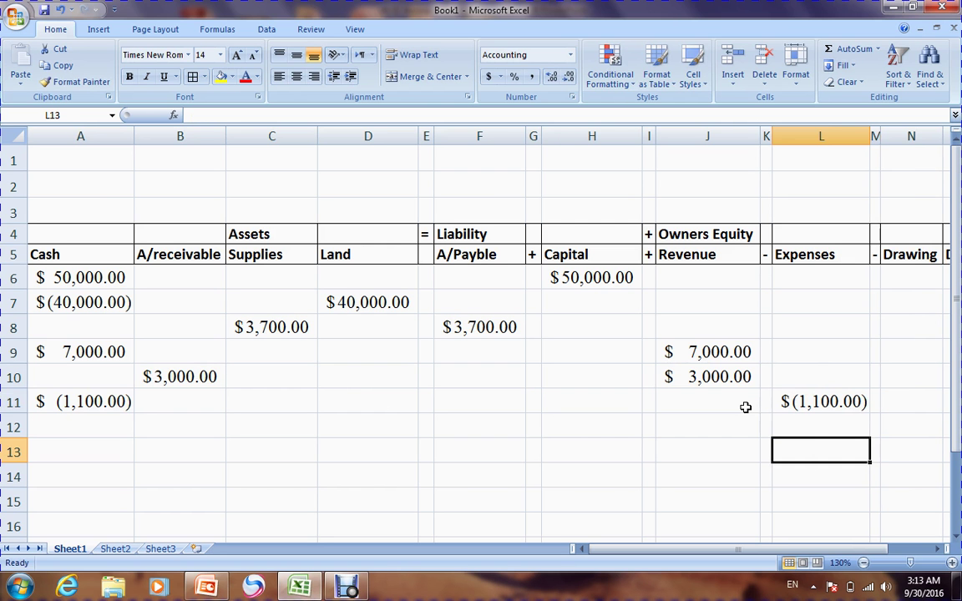
# Try the label Rent Exp in J11 beside the rent expense, and clear that cell again
pyautogui.click(746, 407)
pyautogui.write('Rent Exp')
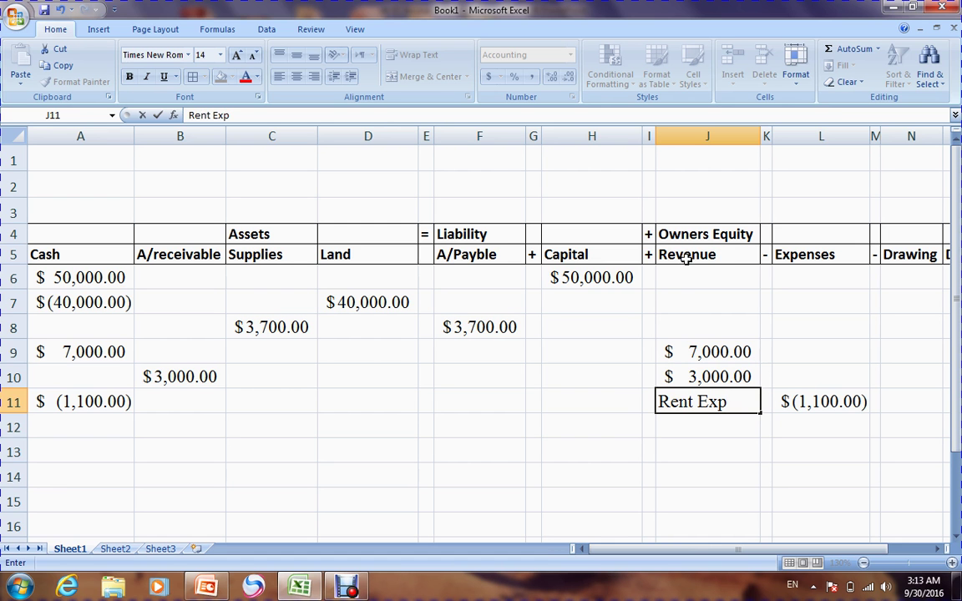
pyautogui.click(726, 429)
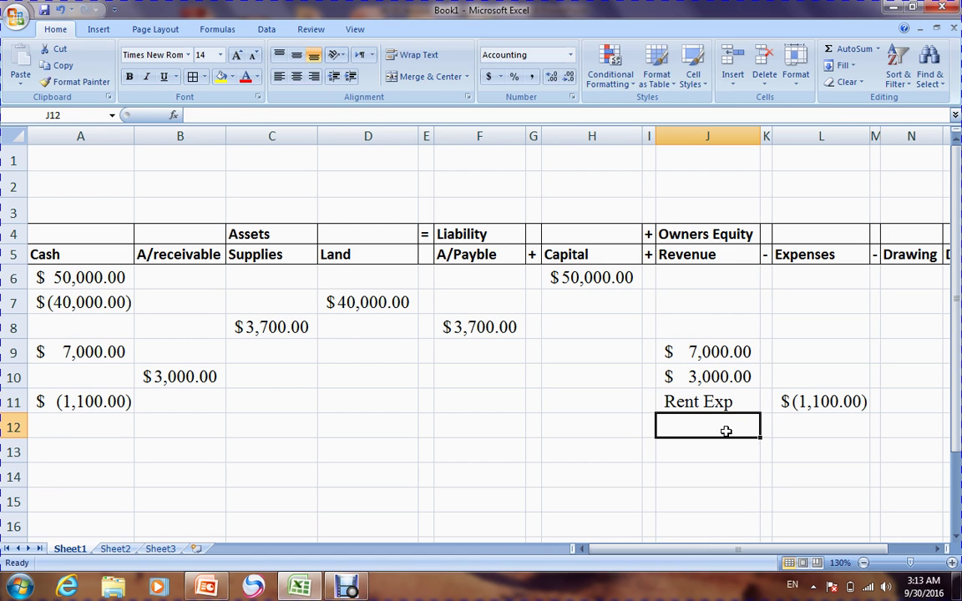
pyautogui.click(725, 403)
pyautogui.press('Delete')
pyautogui.click(766, 449)
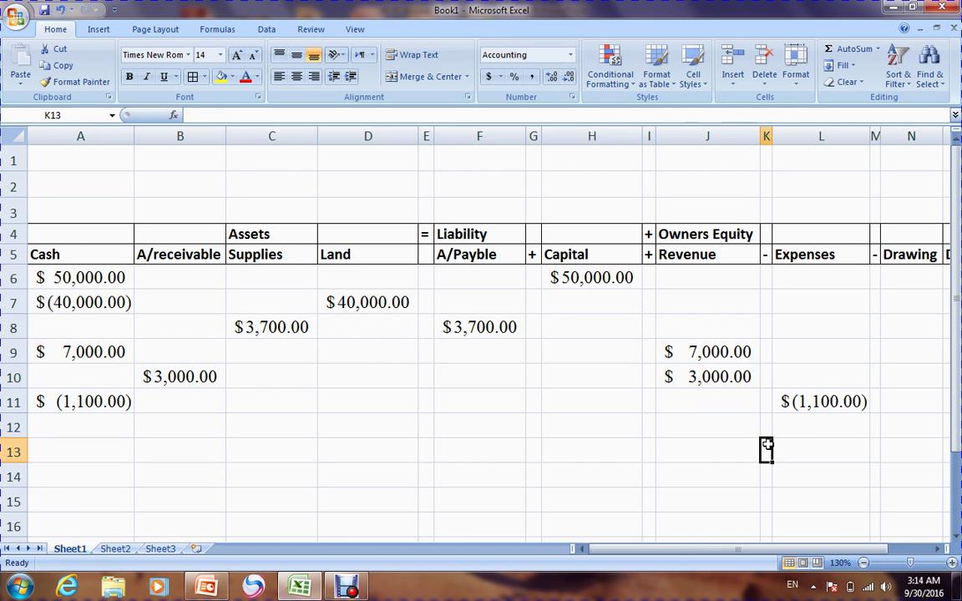
# Check the two rent entries in row 11, under Expenses in L11 and under Cash in A11
pyautogui.click(799, 400)
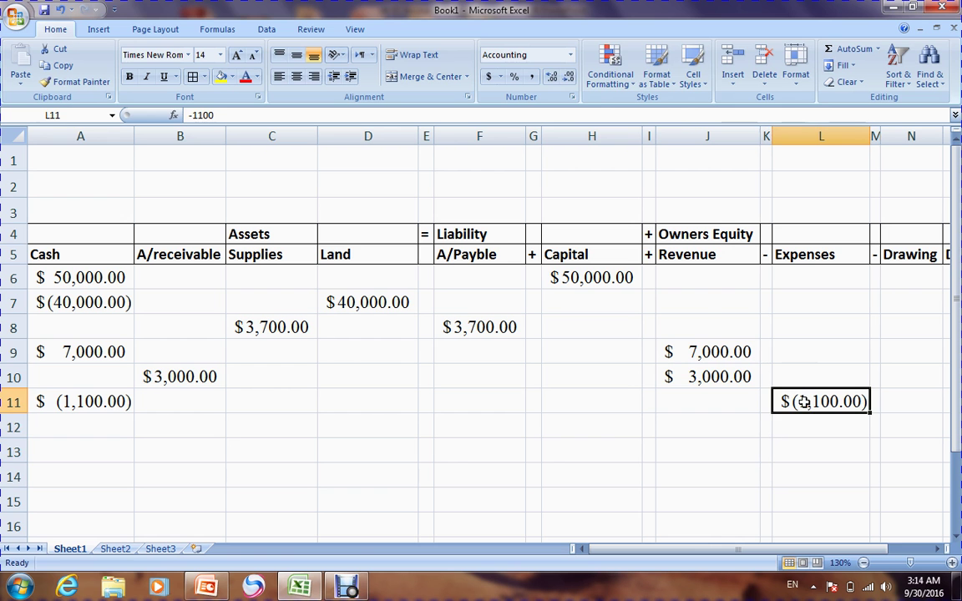
pyautogui.click(84, 403)
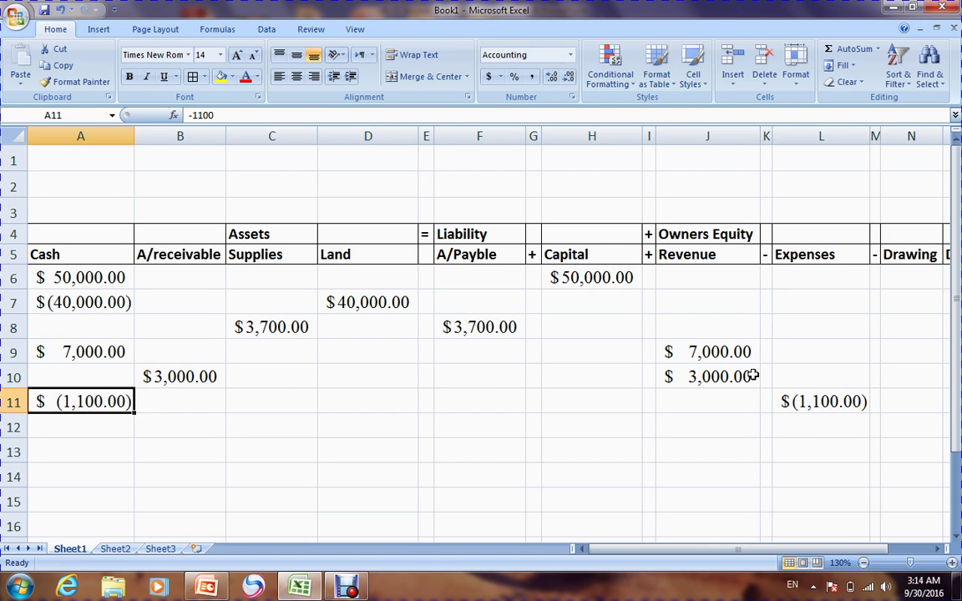
# Consult Transaction 6 in PowerPoint, return to Excel and record the salary payment as (1200) under Cash in A12
pyautogui.click(811, 402)
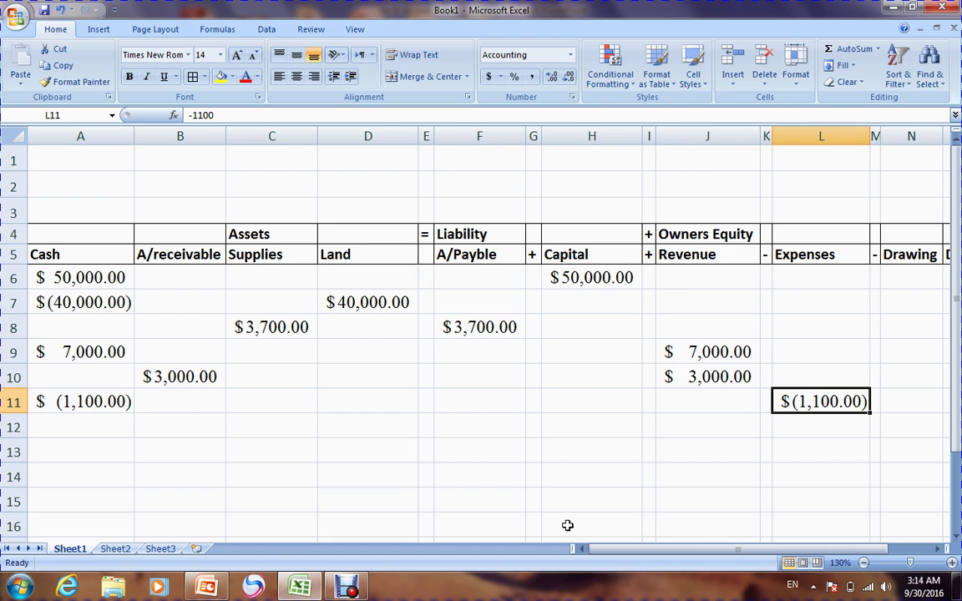
pyautogui.moveTo(292, 590)
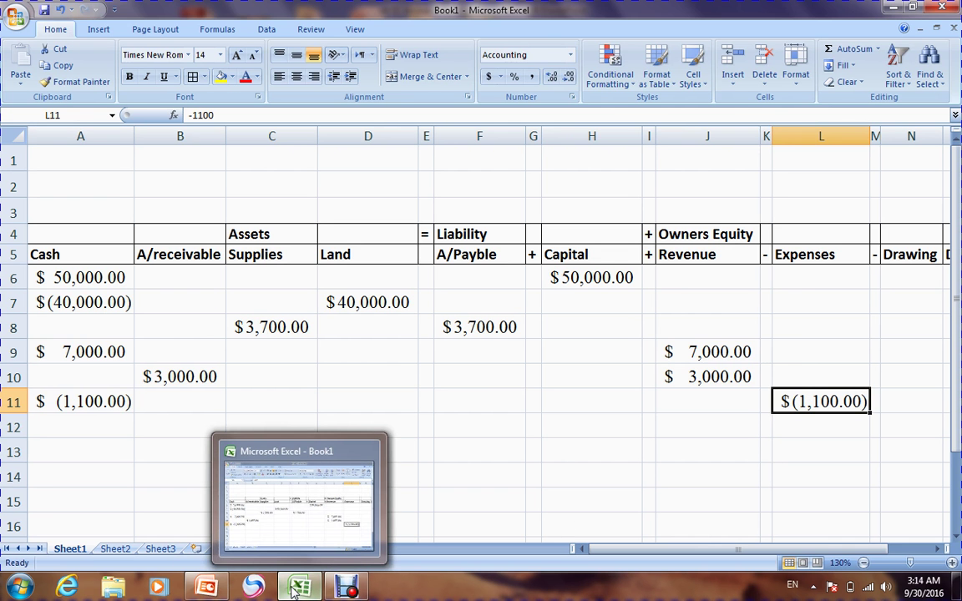
pyautogui.click(209, 590)
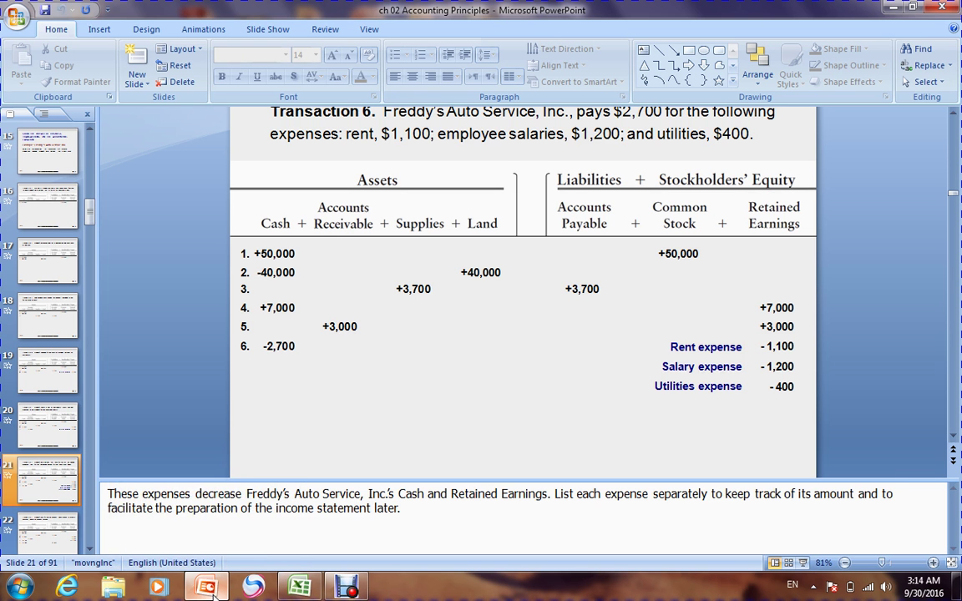
pyautogui.click(210, 590)
pyautogui.click(104, 430)
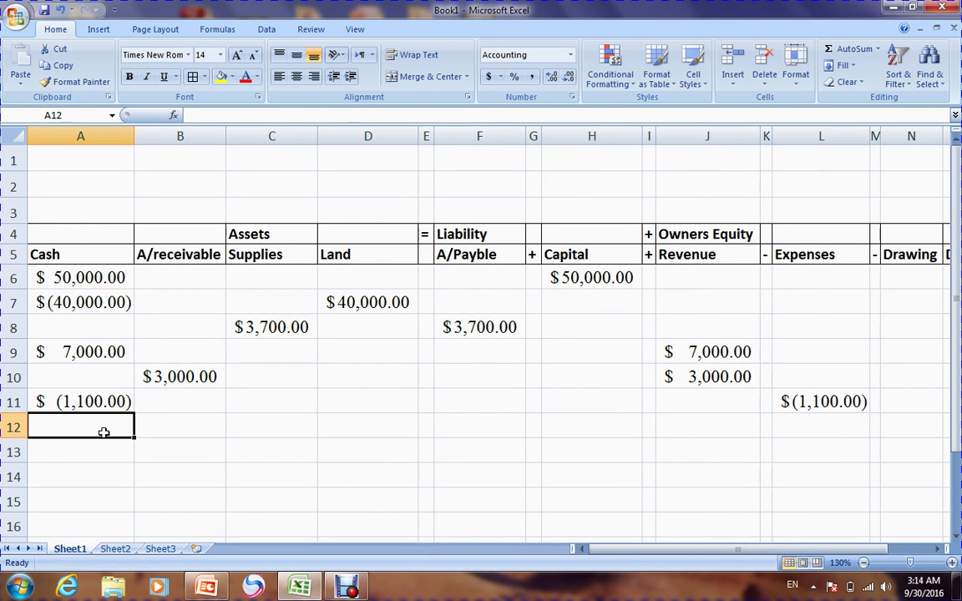
pyautogui.write('(1200')
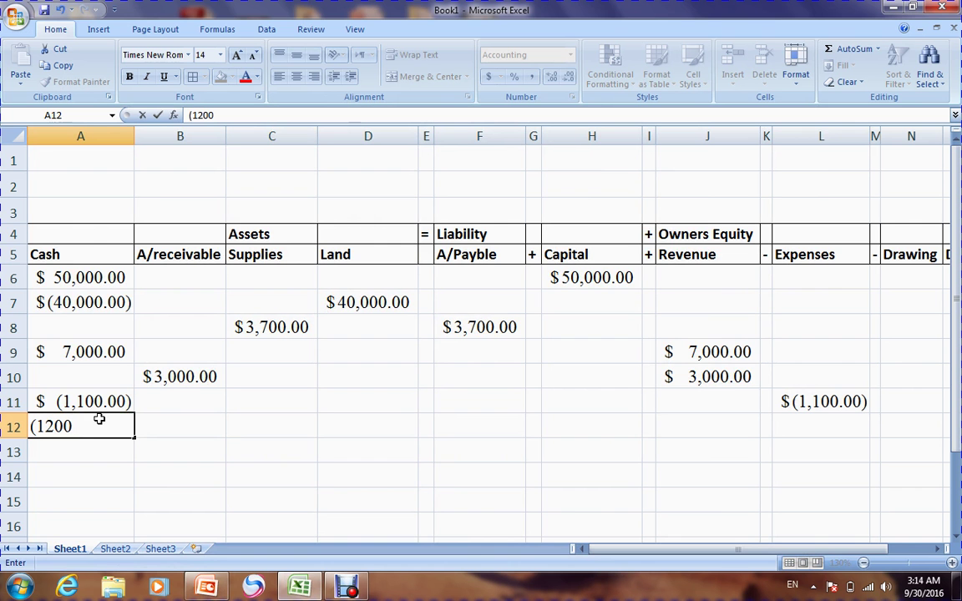
pyautogui.write(')')
# Enter the matching salary expense of (1200) under Expenses in L12
pyautogui.click(792, 429)
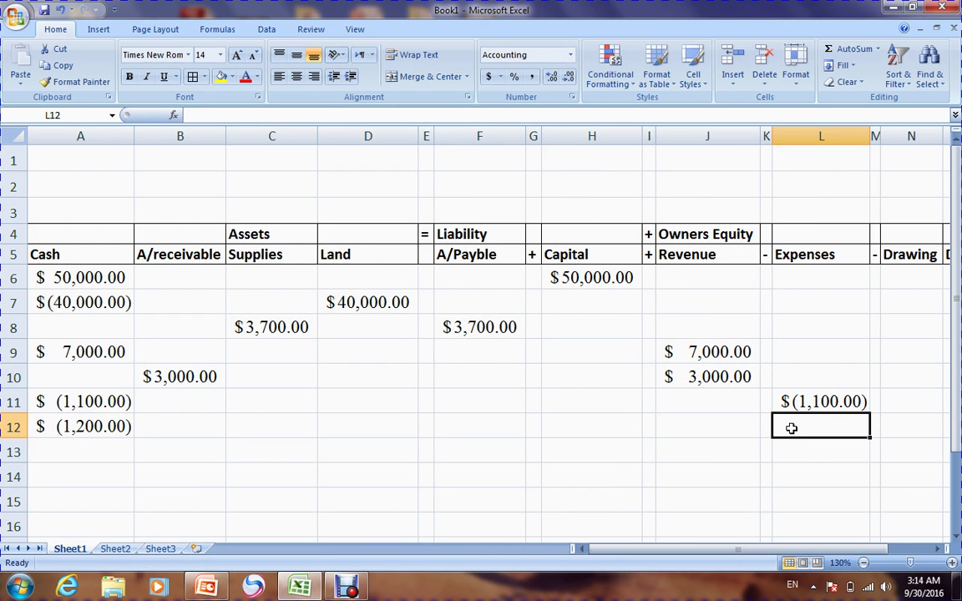
pyautogui.write('(1200')
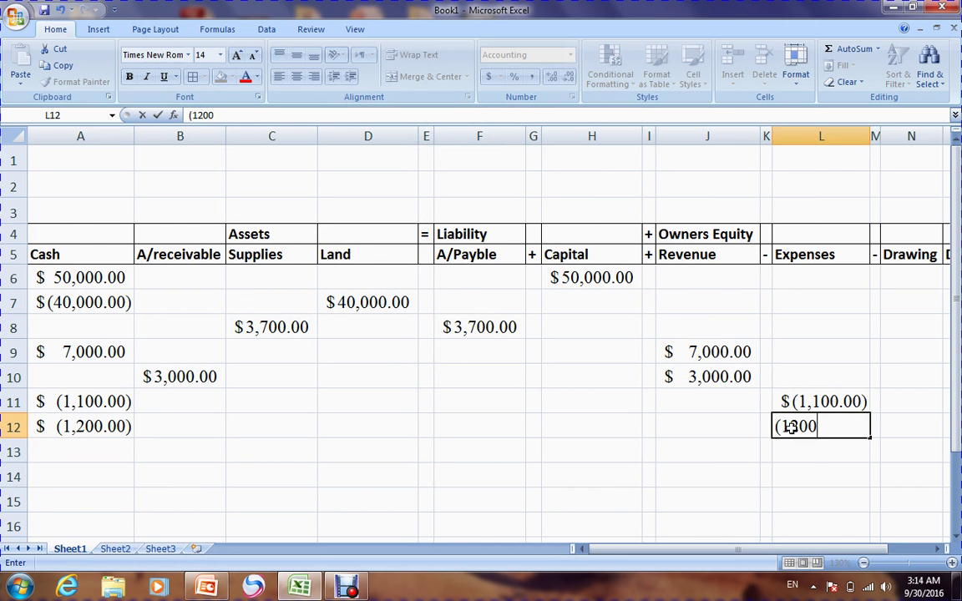
pyautogui.write(')')
pyautogui.press('Return')
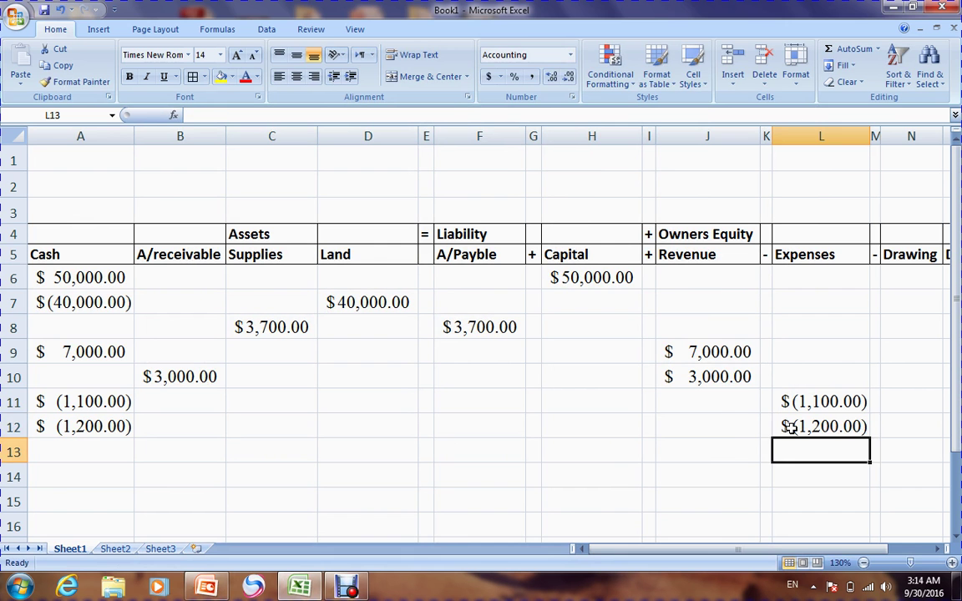
# Try the label Salary Exp in J12 beside the salary expense, and clear that cell again
pyautogui.click(733, 424)
pyautogui.write('S')
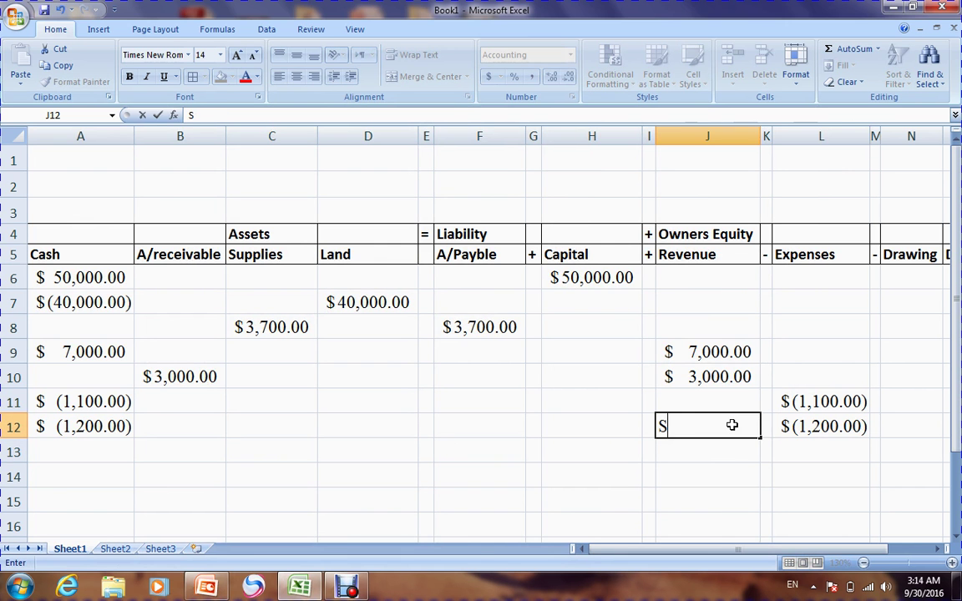
pyautogui.write('alary Ex')
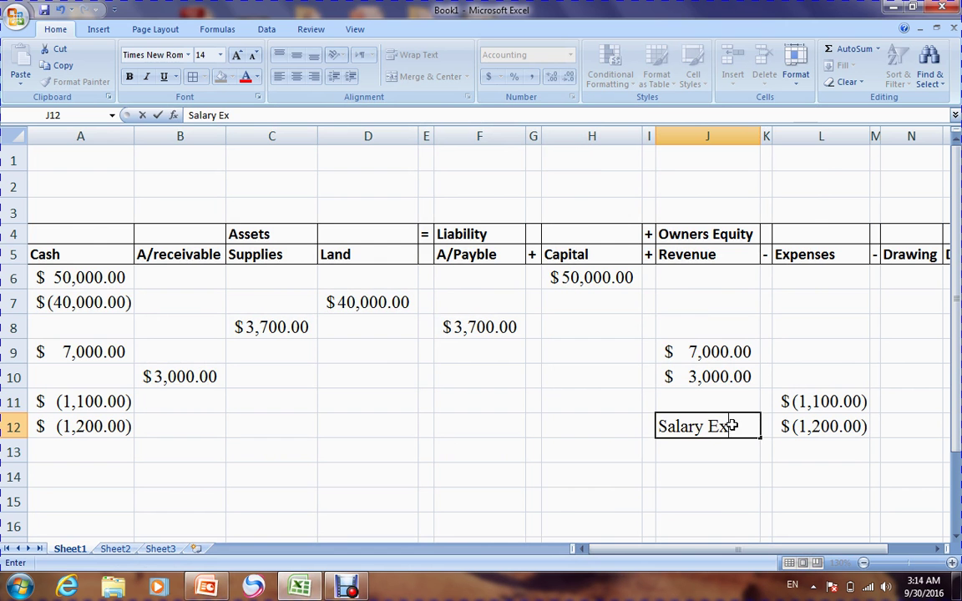
pyautogui.write('p')
pyautogui.click(734, 451)
pyautogui.click(725, 428)
pyautogui.press('Delete')
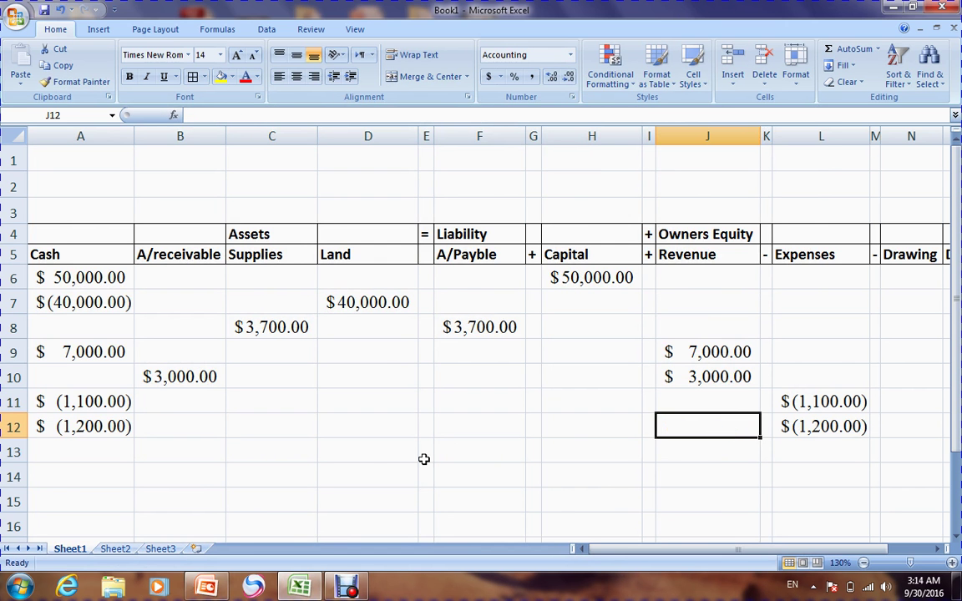
# Recheck Transaction 6 in PowerPoint, return to Excel and record the utilities payment as (400.00) under Cash in A13
pyautogui.click(327, 446)
pyautogui.click(206, 588)
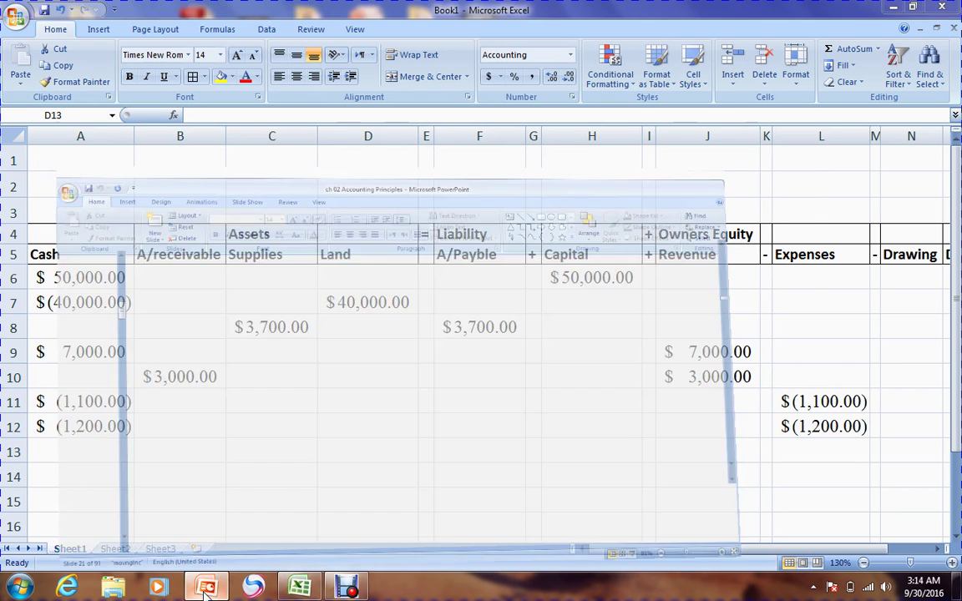
pyautogui.click(207, 588)
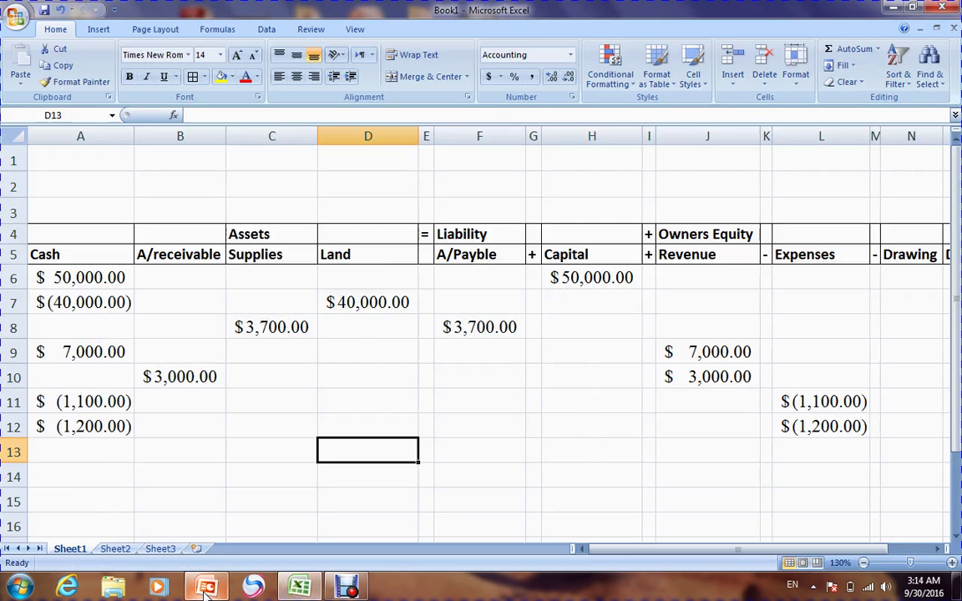
pyautogui.click(76, 451)
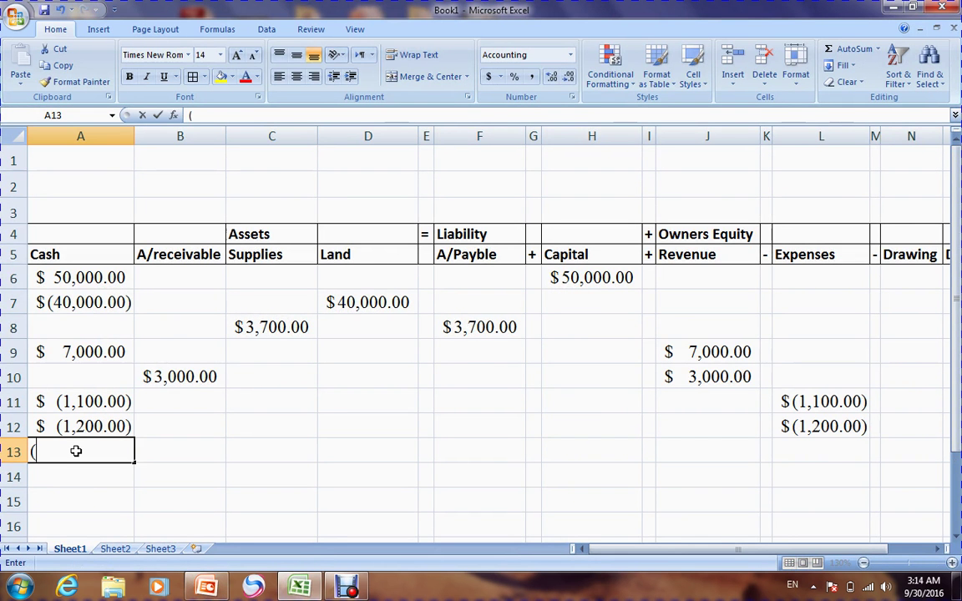
pyautogui.write('(400')
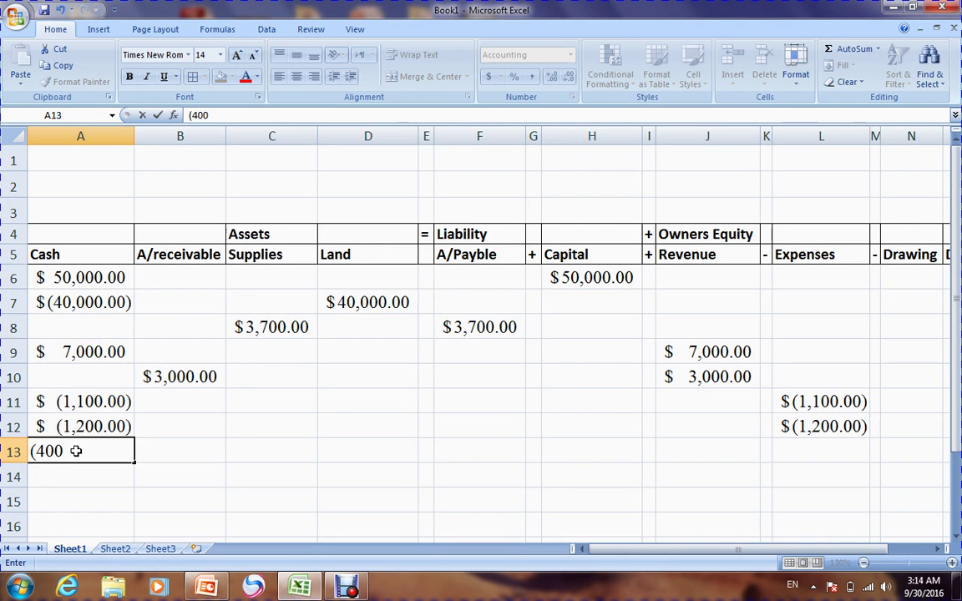
pyautogui.write('.00)')
# Enter the matching utilities expense of (400) under Expenses in L13
pyautogui.click(797, 451)
pyautogui.write('(')
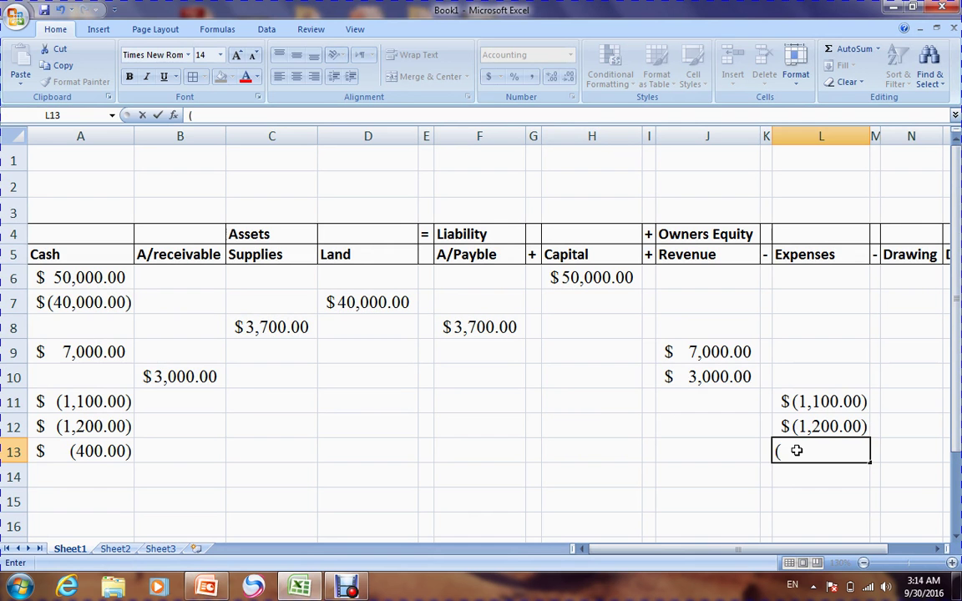
pyautogui.write('400)')
pyautogui.click(898, 457)
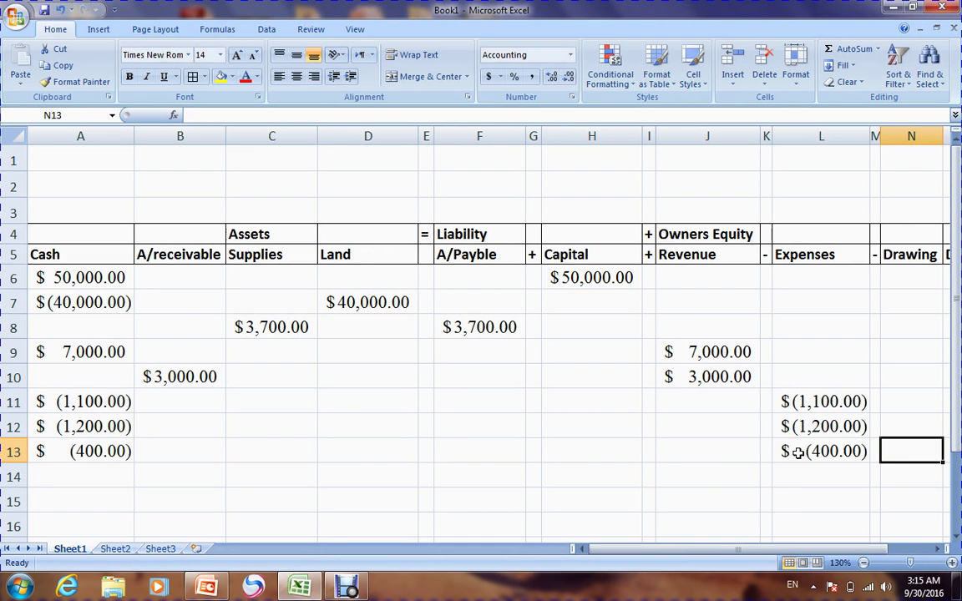
# Try the label Utility Expen in J13 beside the utilities expense, and clear that cell again
pyautogui.click(712, 451)
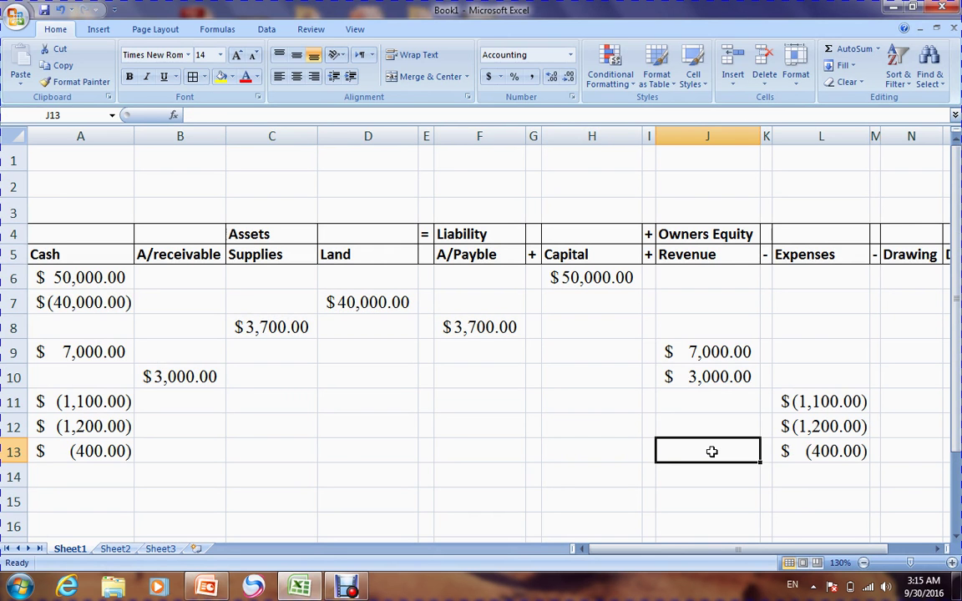
pyautogui.write('Utilit')
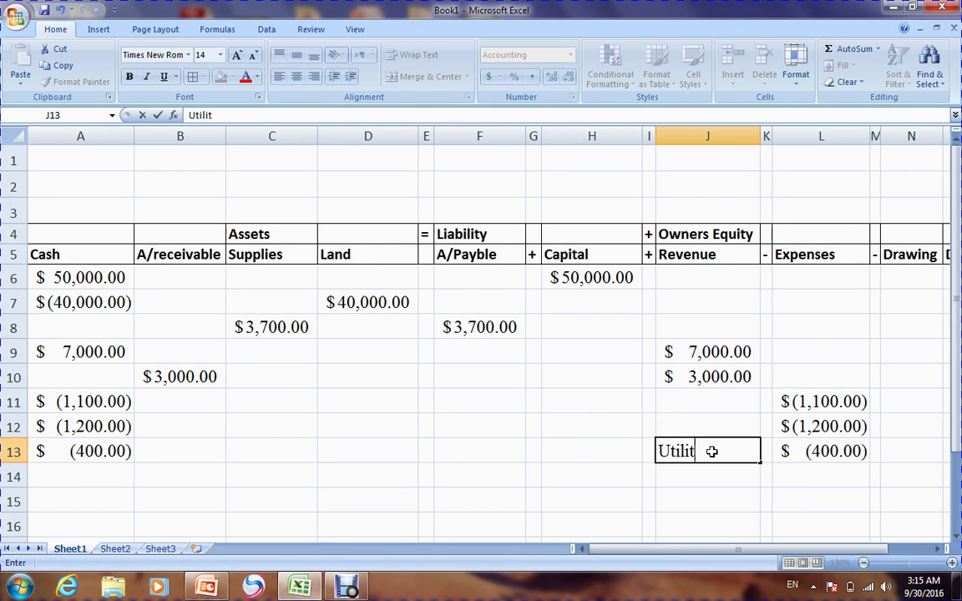
pyautogui.write('y Expen')
pyautogui.click(715, 479)
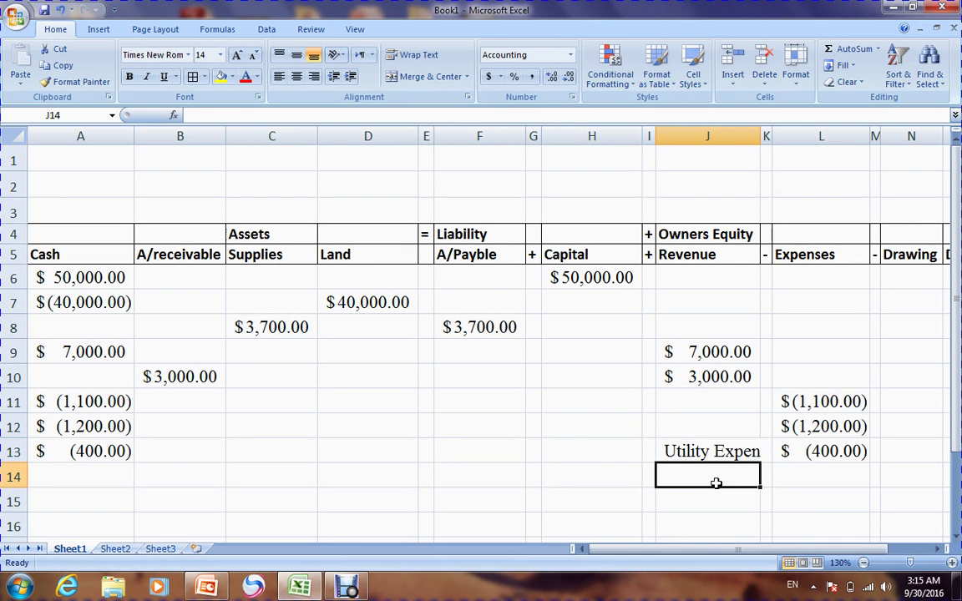
pyautogui.click(739, 454)
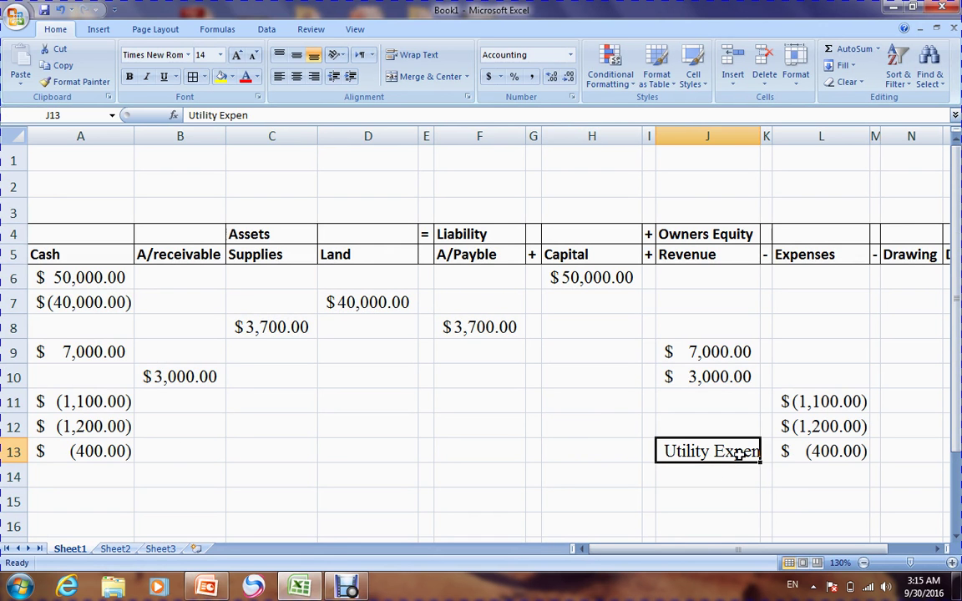
pyautogui.press('Delete')
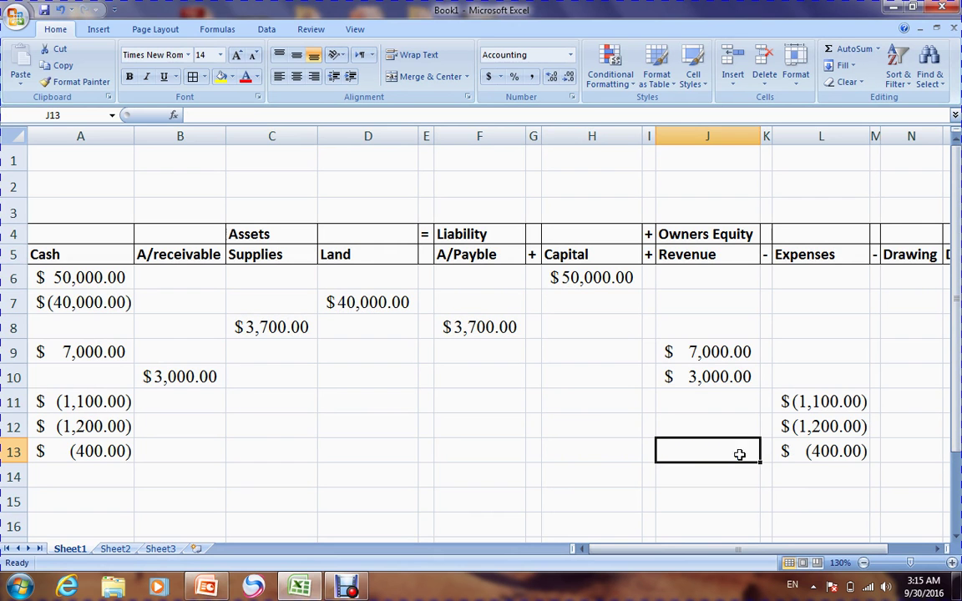
# Compare the Transaction 6 slide with the recorded payments in A11:A13 and the expenses in L11:L13
pyautogui.click(204, 588)
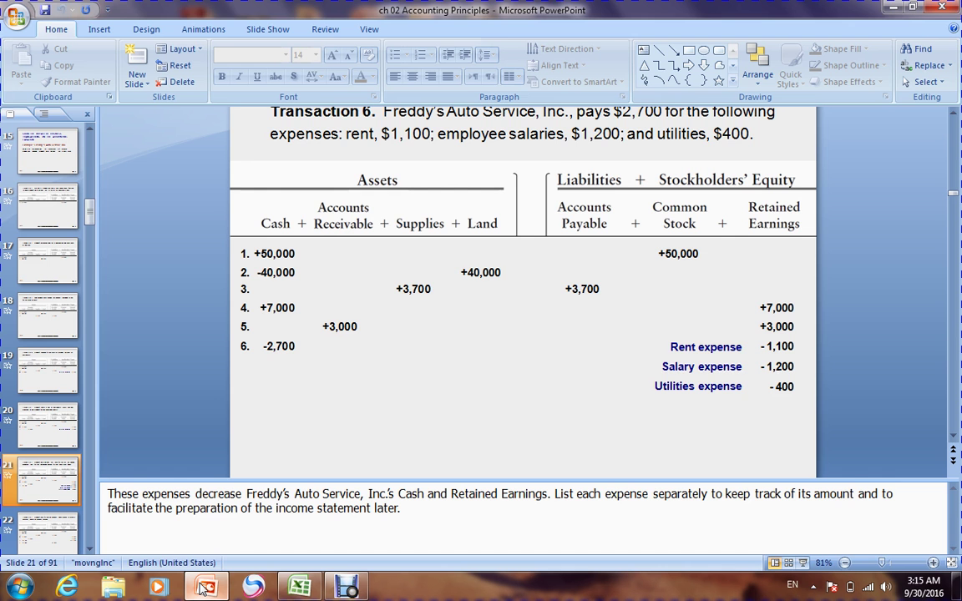
pyautogui.hotkey('alt', 'Tab')
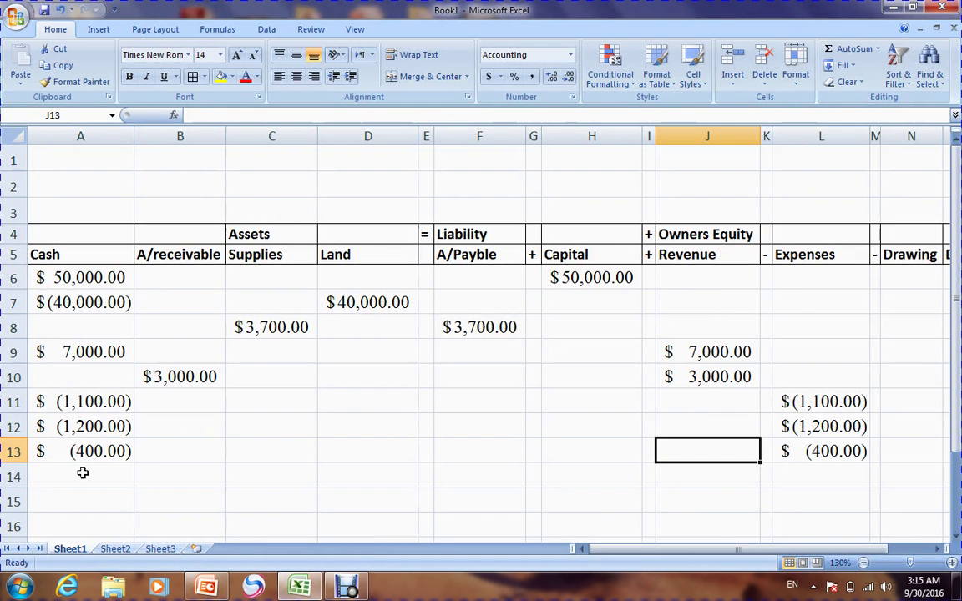
pyautogui.click(78, 401)
pyautogui.moveTo(75, 409); pyautogui.dragTo(76, 451)
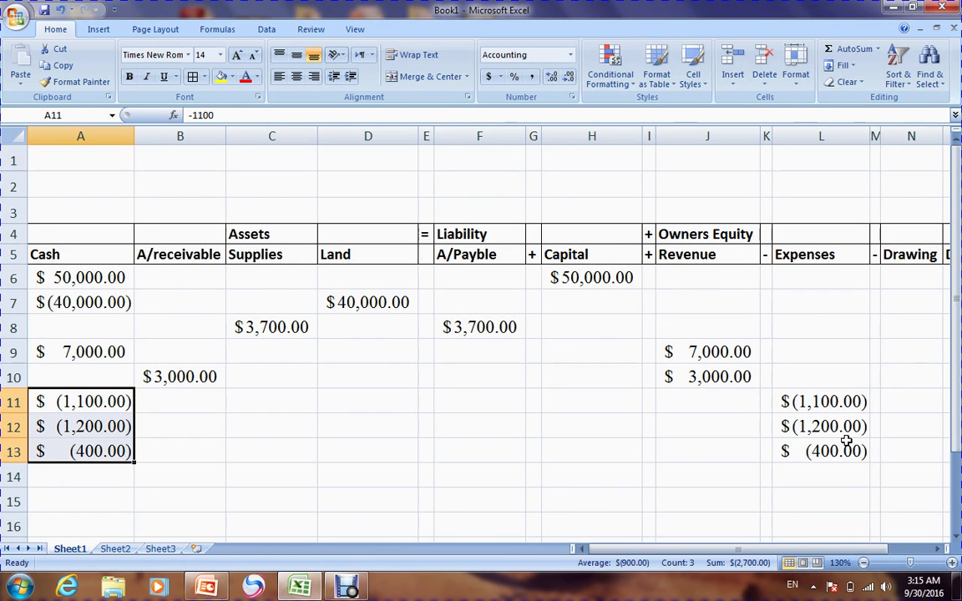
pyautogui.moveTo(800, 402); pyautogui.dragTo(835, 451)
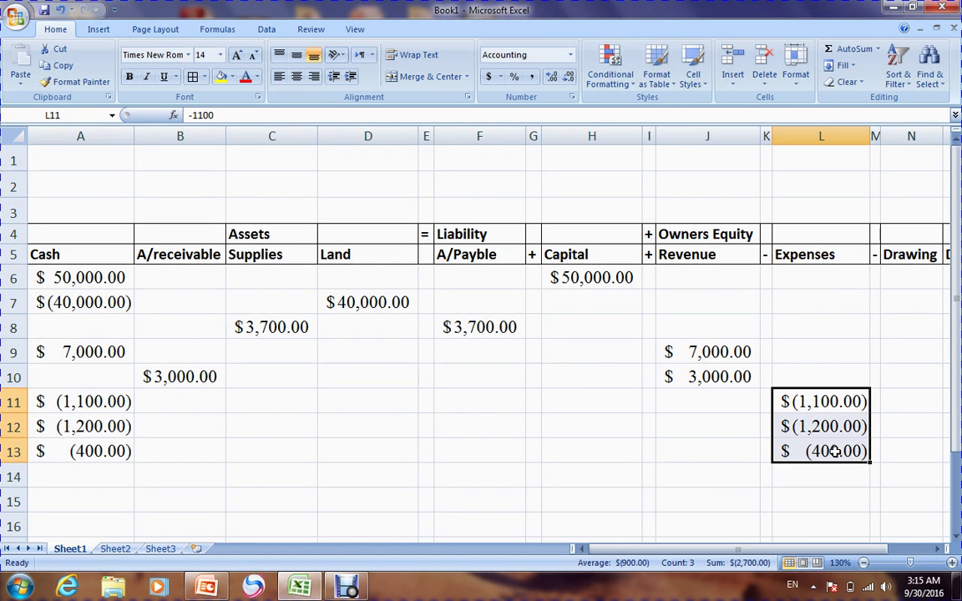
pyautogui.click(706, 478)
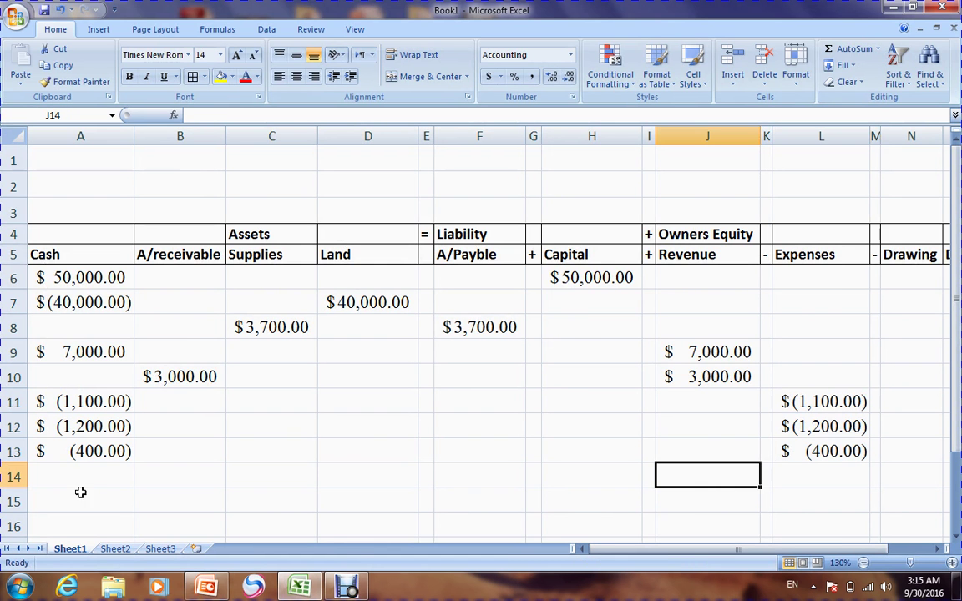
# Advance the PowerPoint slides to Transaction 7, then record its payment on account in Excel as (1900) under Cash in A14
pyautogui.click(207, 587)
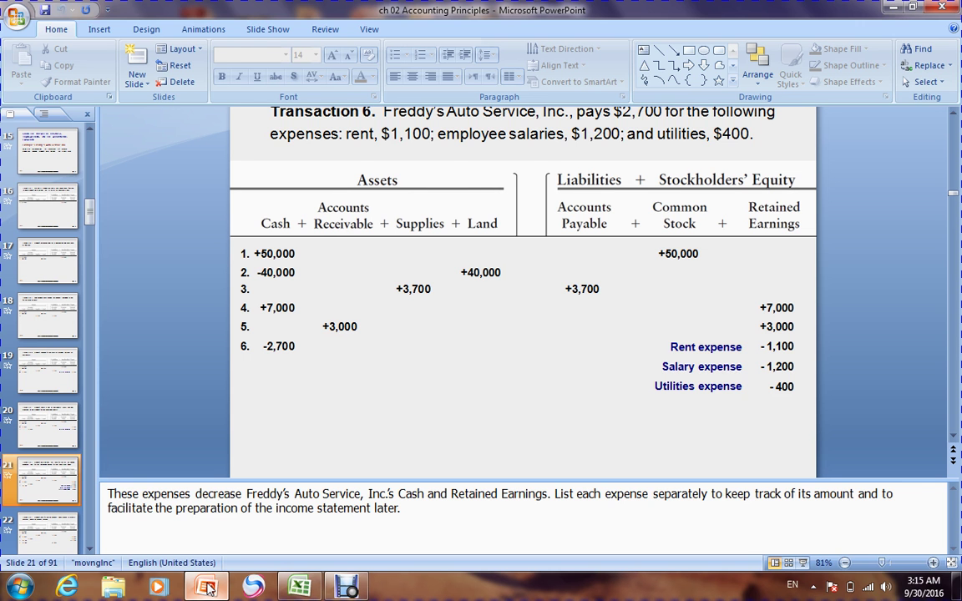
pyautogui.press('pagedown')
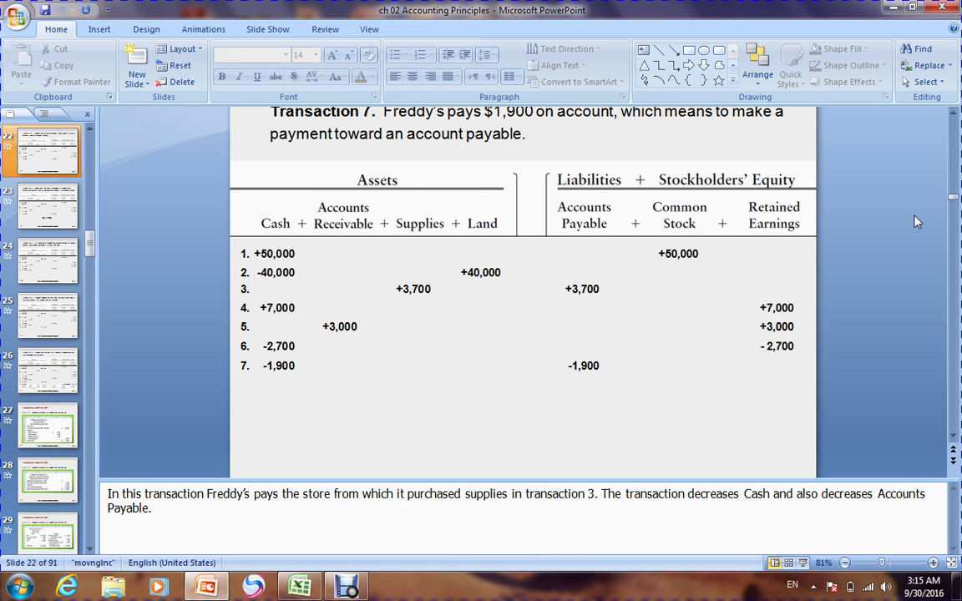
pyautogui.click(311, 589)
pyautogui.click(59, 479)
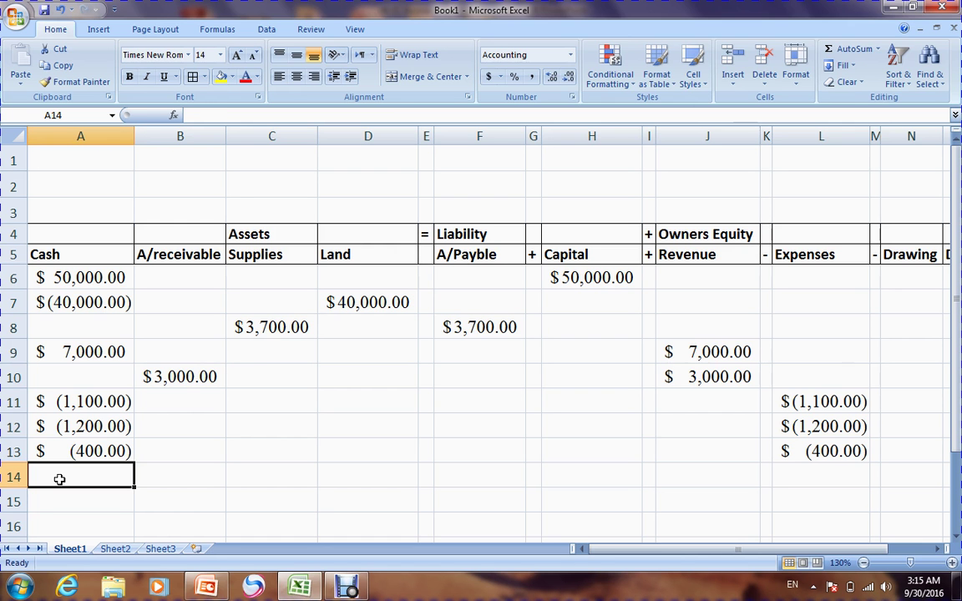
pyautogui.write('(1')
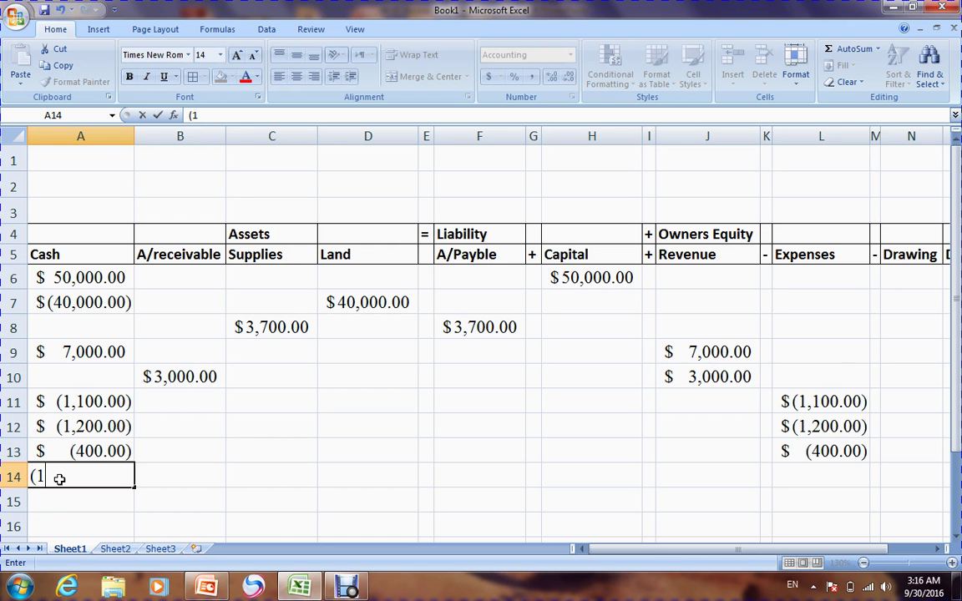
pyautogui.write('900)')
pyautogui.click(200, 481)
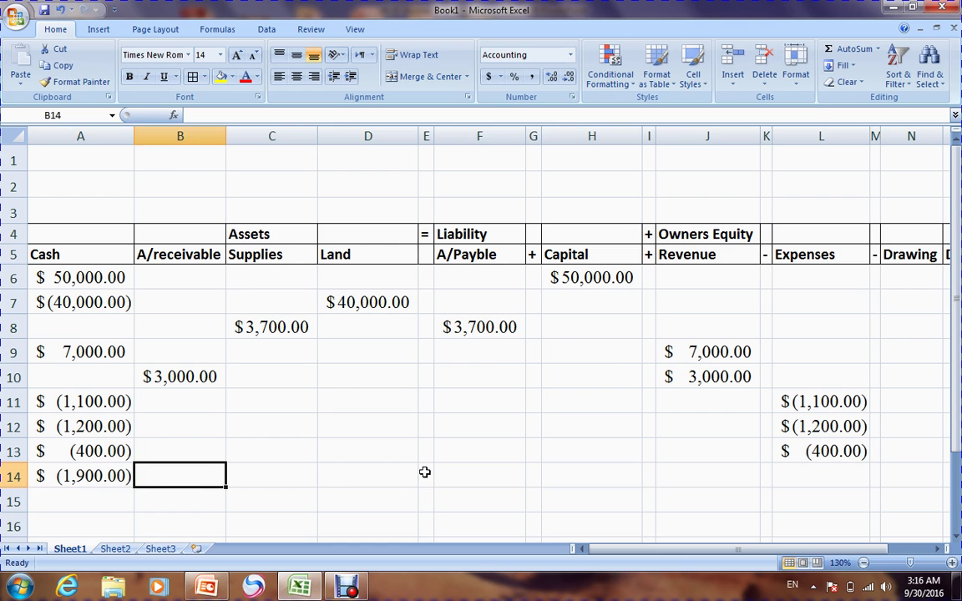
# Enter the matching accounts payable reduction of (1,900.00) under A/Payble in F14
pyautogui.click(457, 476)
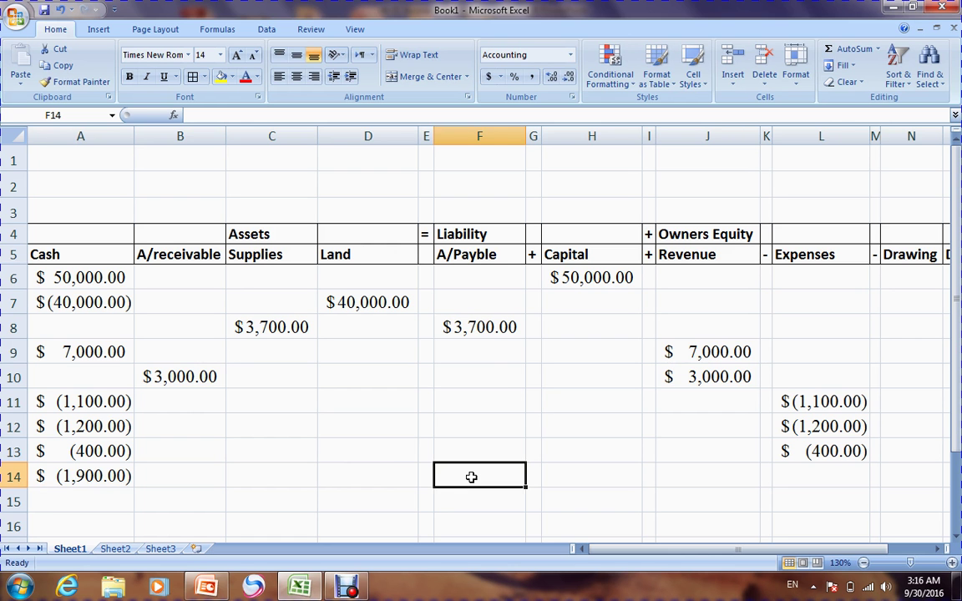
pyautogui.write('(1')
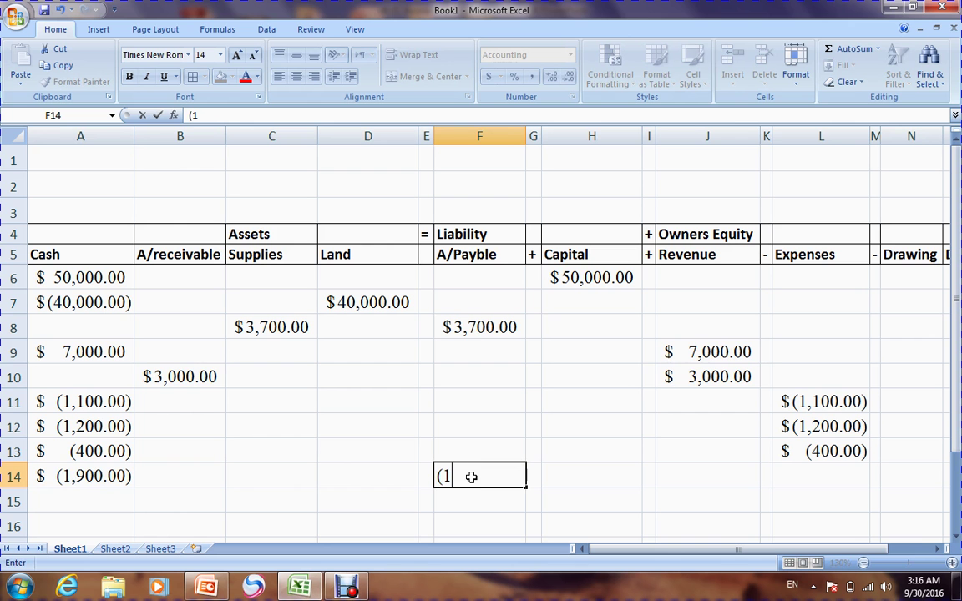
pyautogui.write(',900.00)')
pyautogui.press('Return')
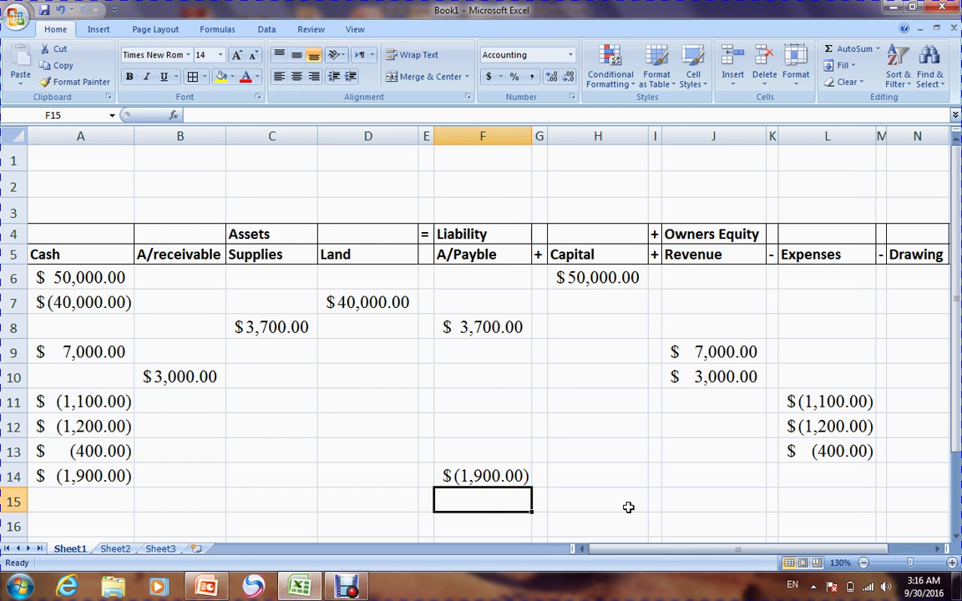
# Read the Transaction 8 and Transaction 9 slides in PowerPoint, and return to the Excel accounting table
pyautogui.click(627, 507)
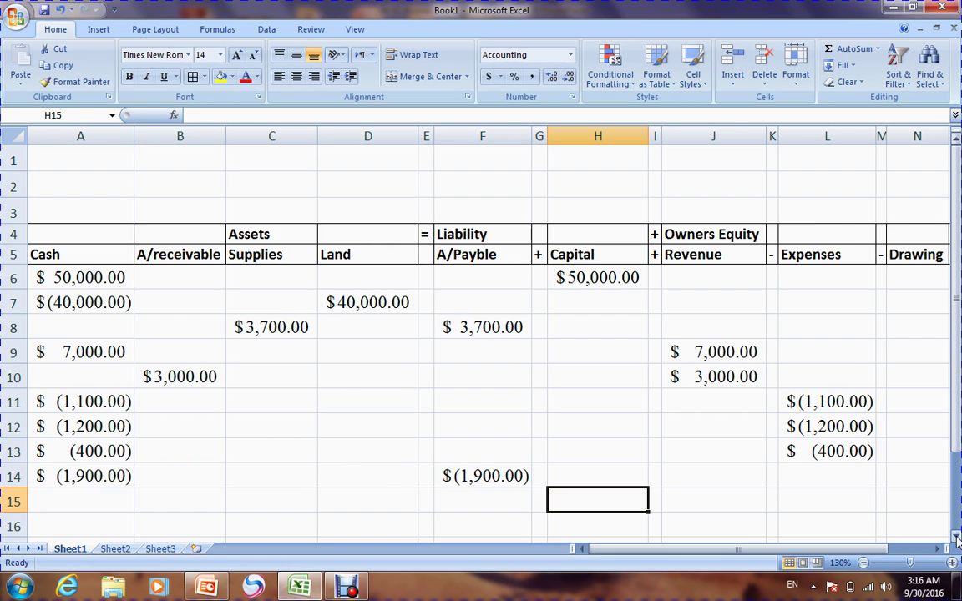
pyautogui.scroll(-2, 499, 424)
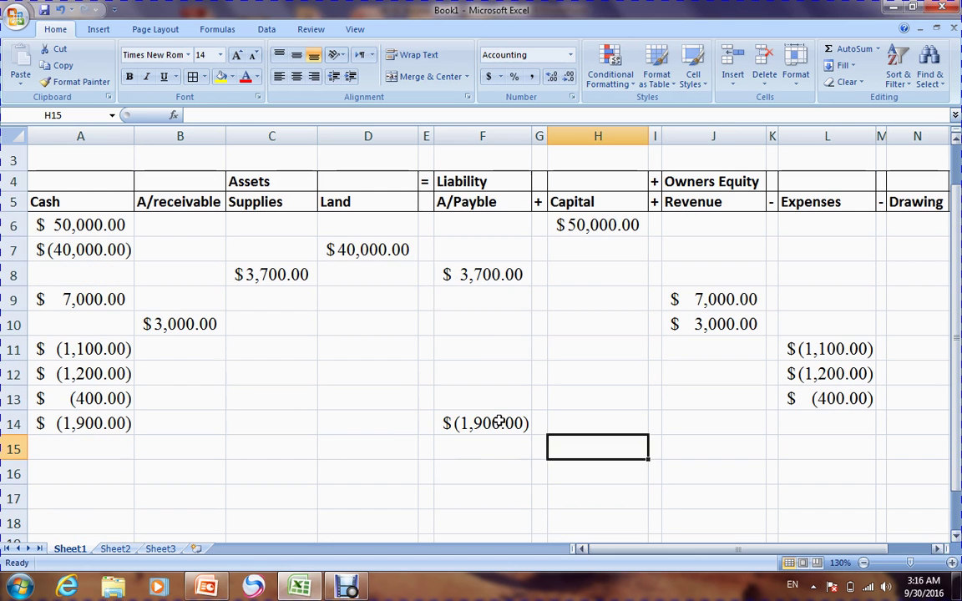
pyautogui.click(206, 588)
pyautogui.press('pagedown')
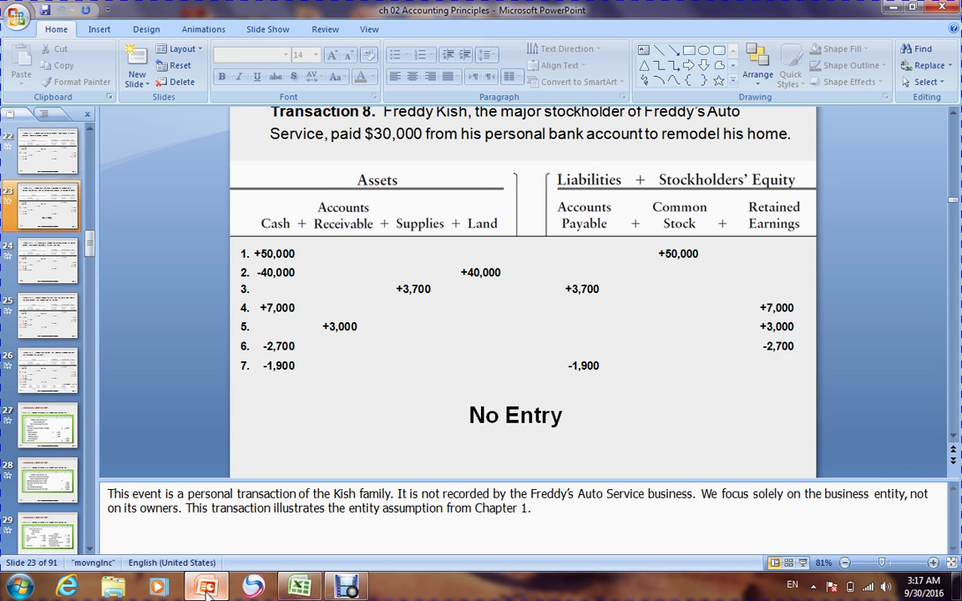
pyautogui.press('pagedown')
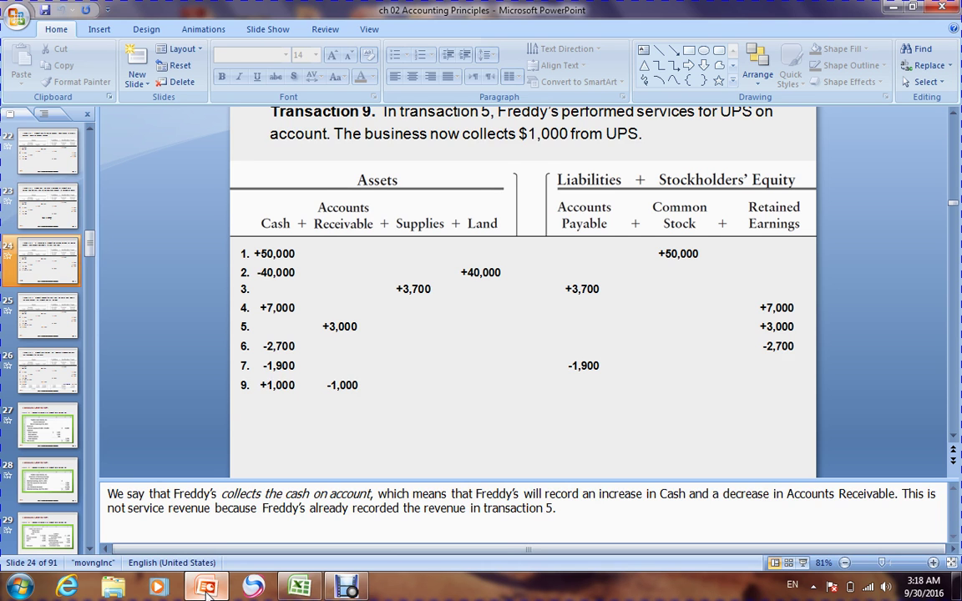
pyautogui.click(299, 587)
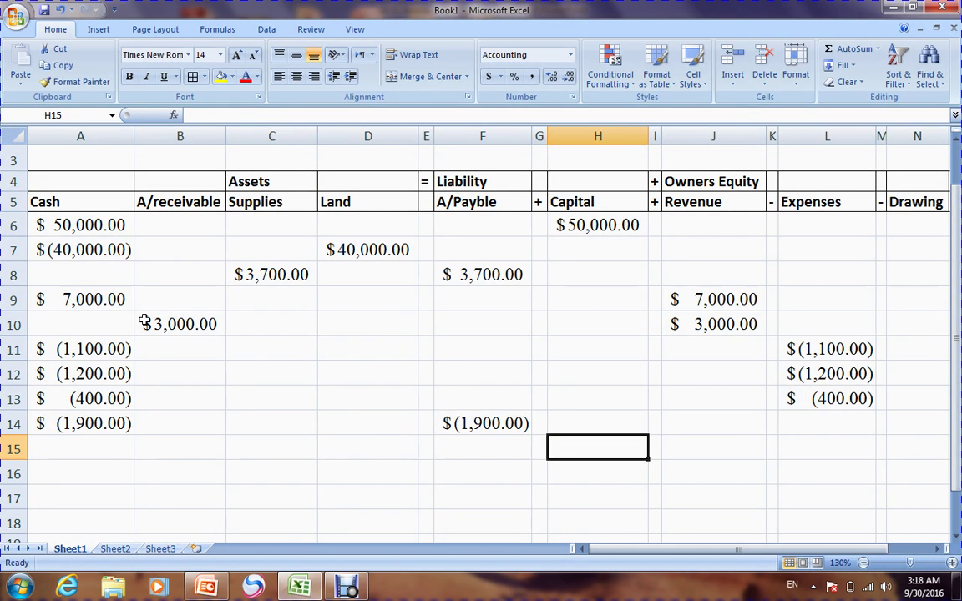
# Try a yellow fill on row 10, the services performed on account, and undo the highlight
pyautogui.click(15, 325)
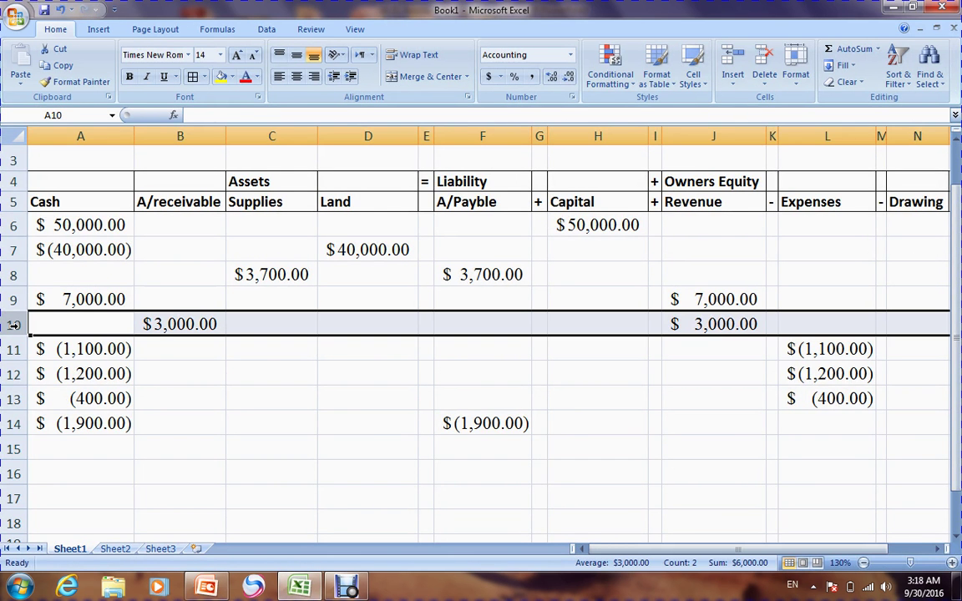
pyautogui.click(220, 76)
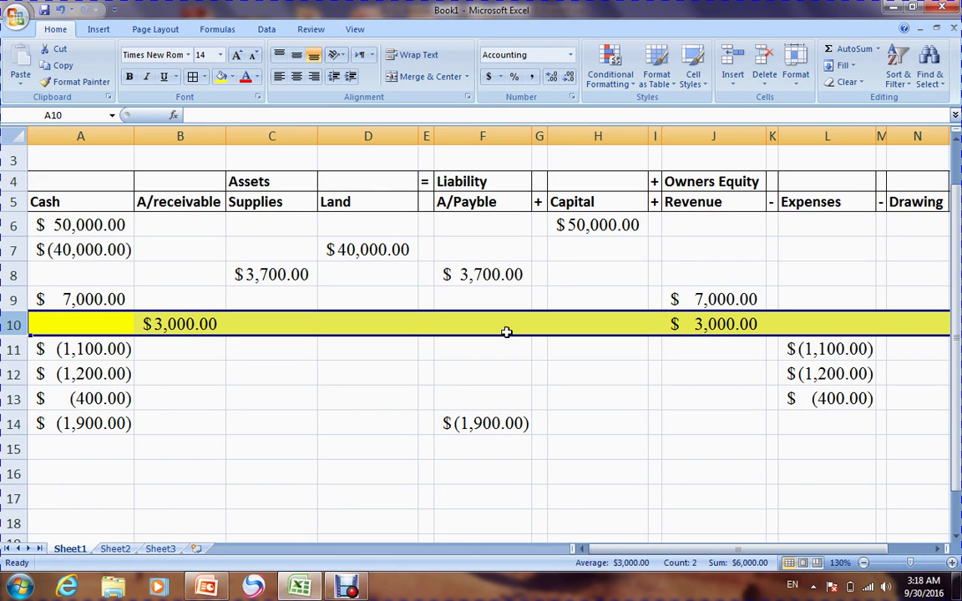
pyautogui.click(718, 328)
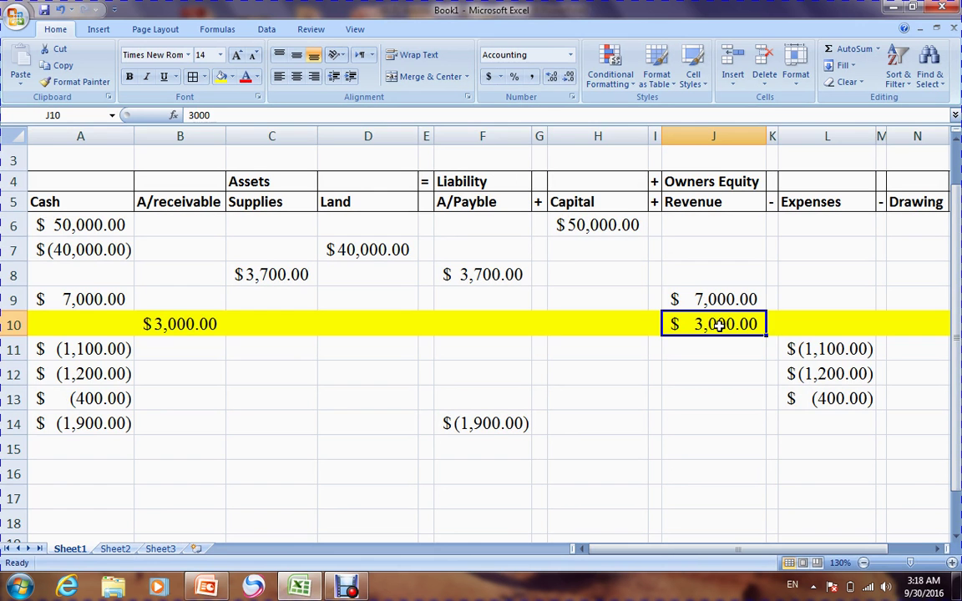
pyautogui.hotkey('ctrl', 'z')
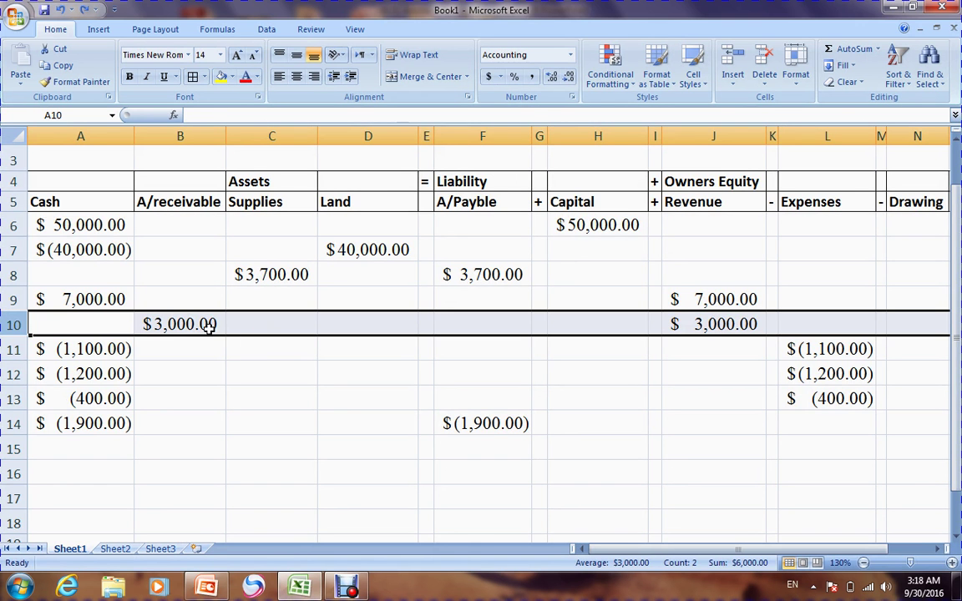
# Record Transaction 9's collection on account in row 15, with 1000 under Cash and (1000) under A/receivable
pyautogui.click(109, 453)
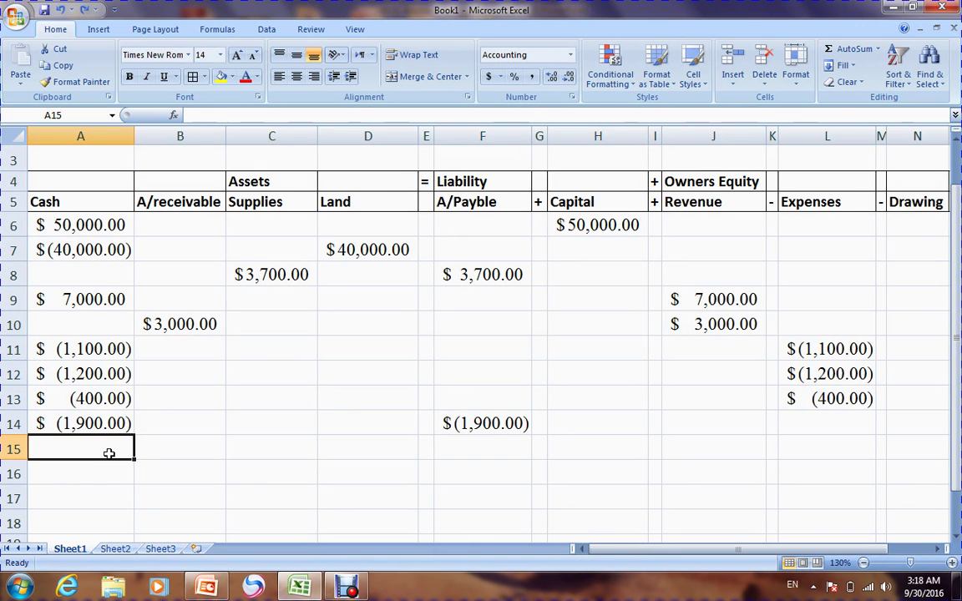
pyautogui.write('1000')
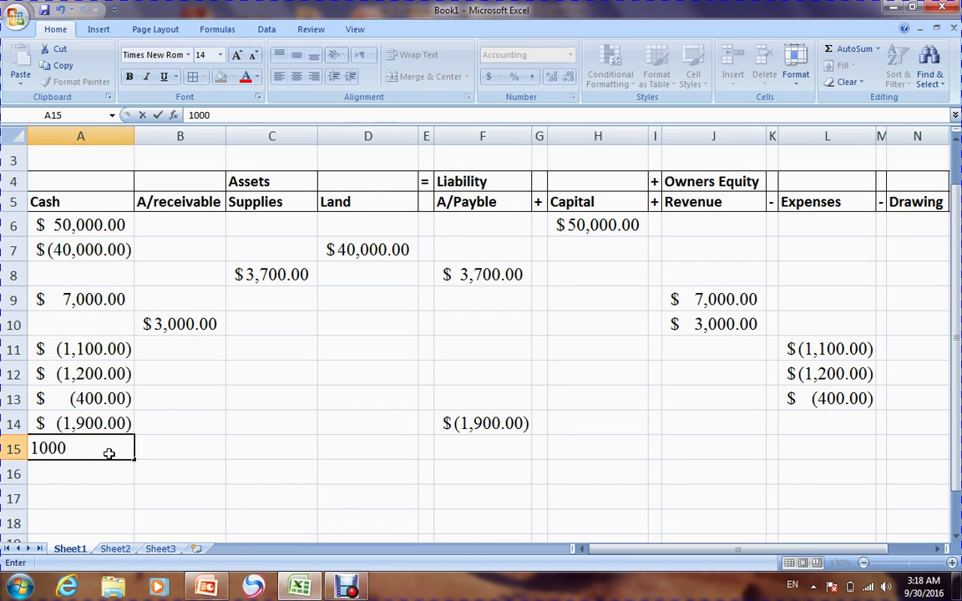
pyautogui.press('Return')
pyautogui.click(177, 449)
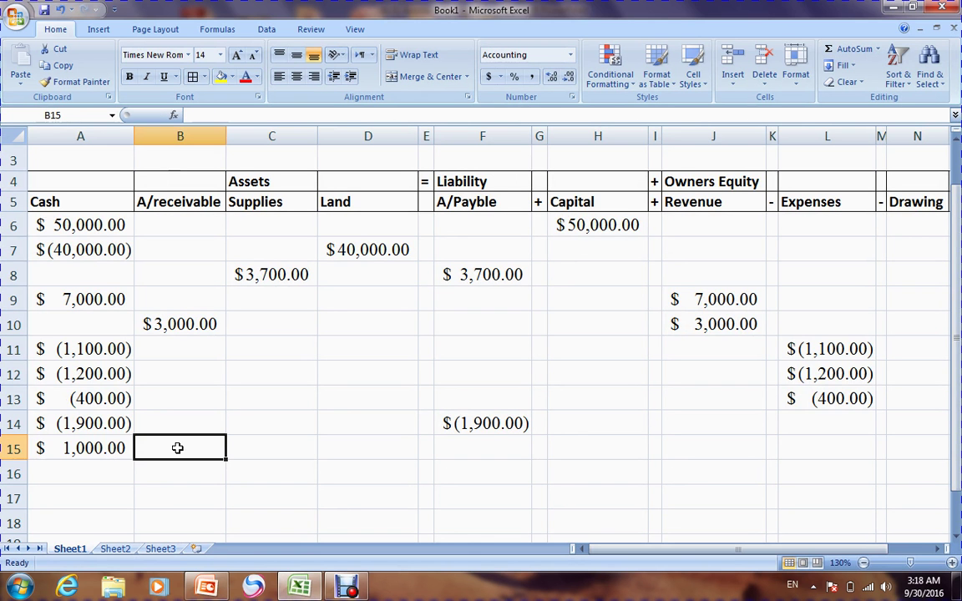
pyautogui.write('(')
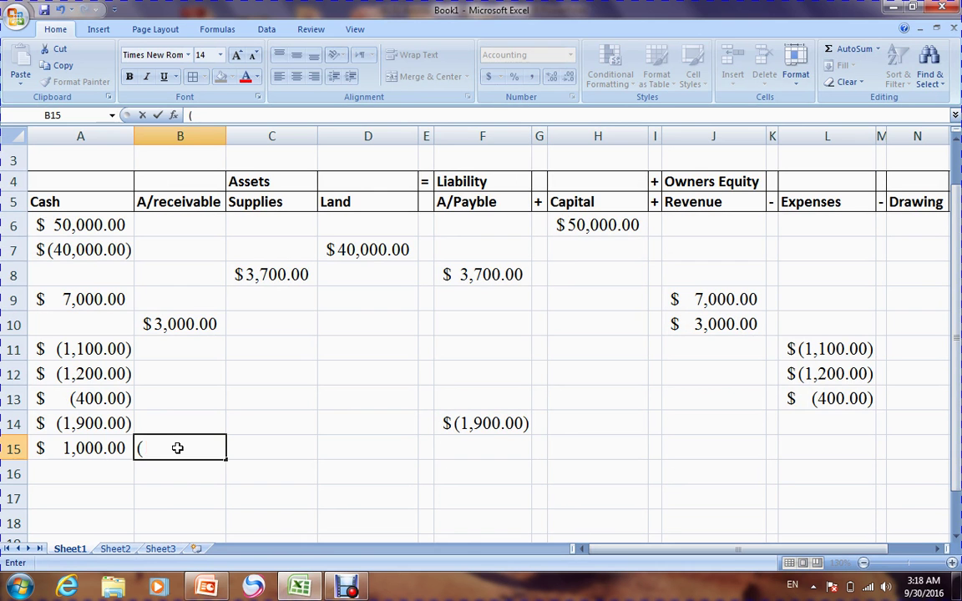
pyautogui.write('1000)')
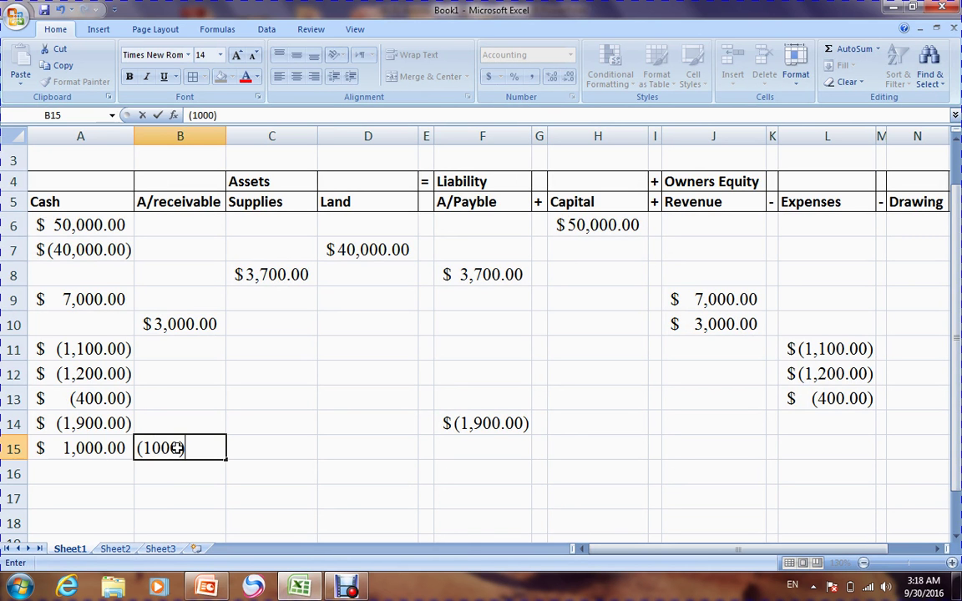
pyautogui.press('Return')
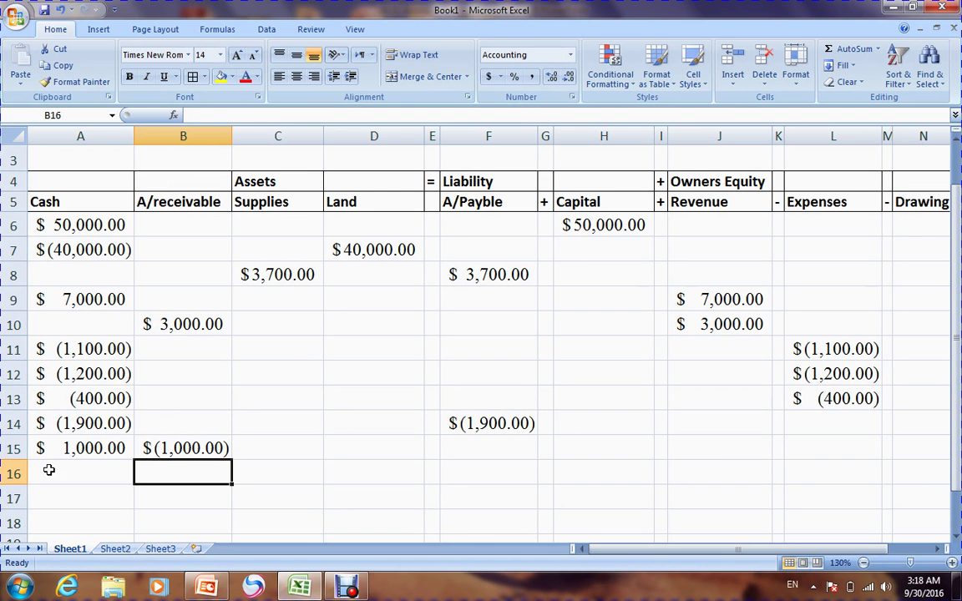
pyautogui.click(68, 450)
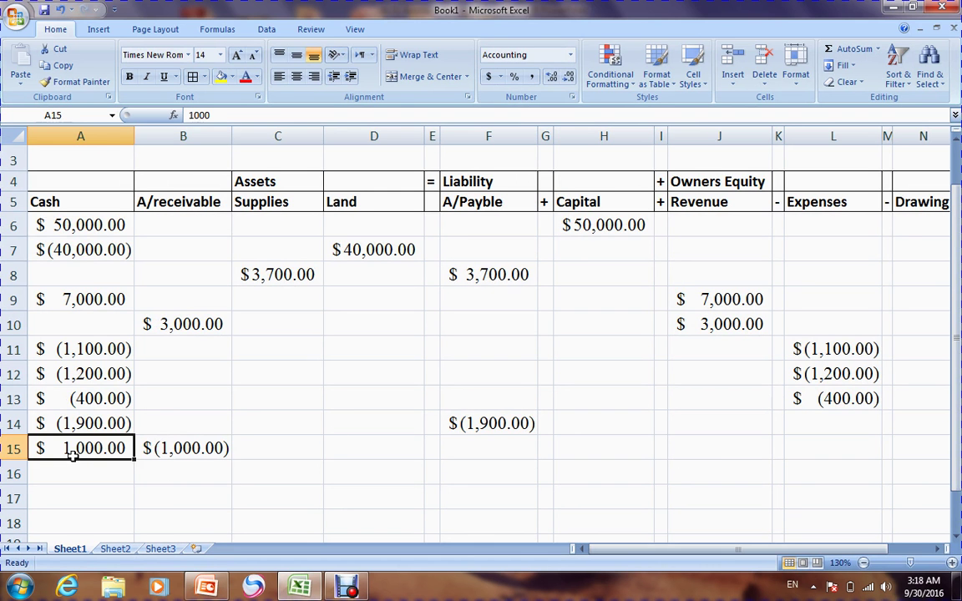
pyautogui.click(160, 449)
pyautogui.click(335, 505)
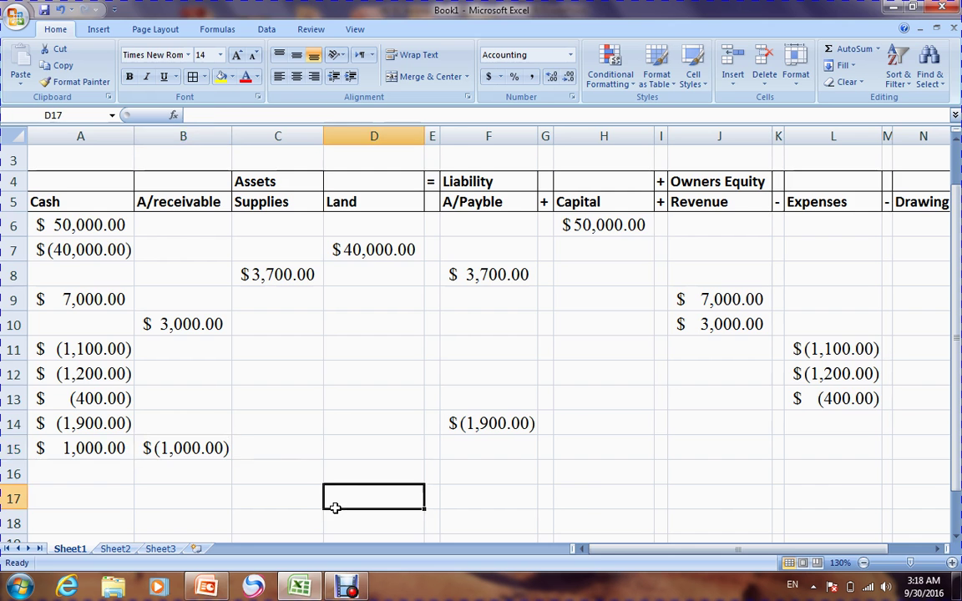
# Advance the PowerPoint slides to Transaction 10, and record its land sale receipt in Excel as 22000 under Cash in A16
pyautogui.click(220, 589)
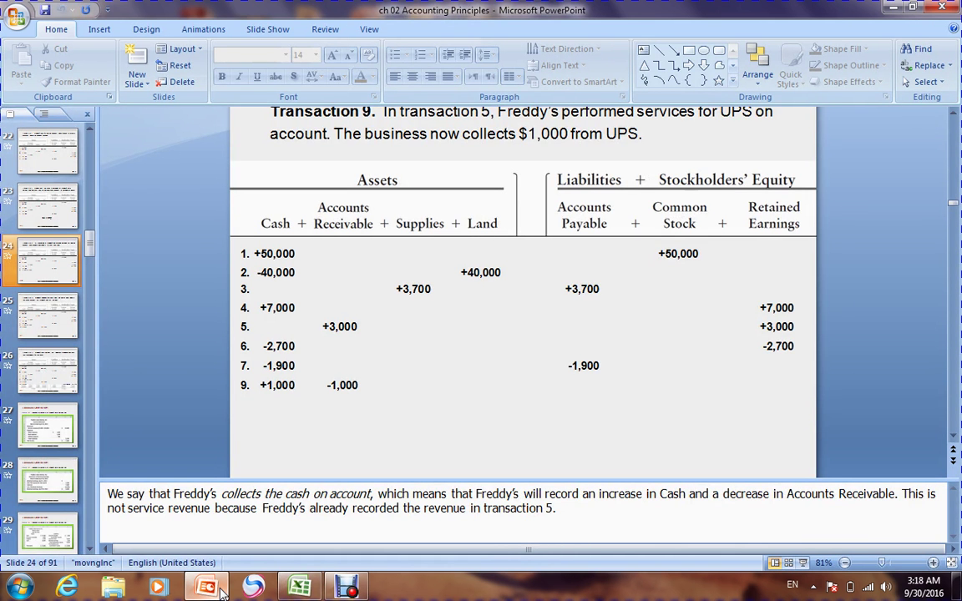
pyautogui.press('pagedown')
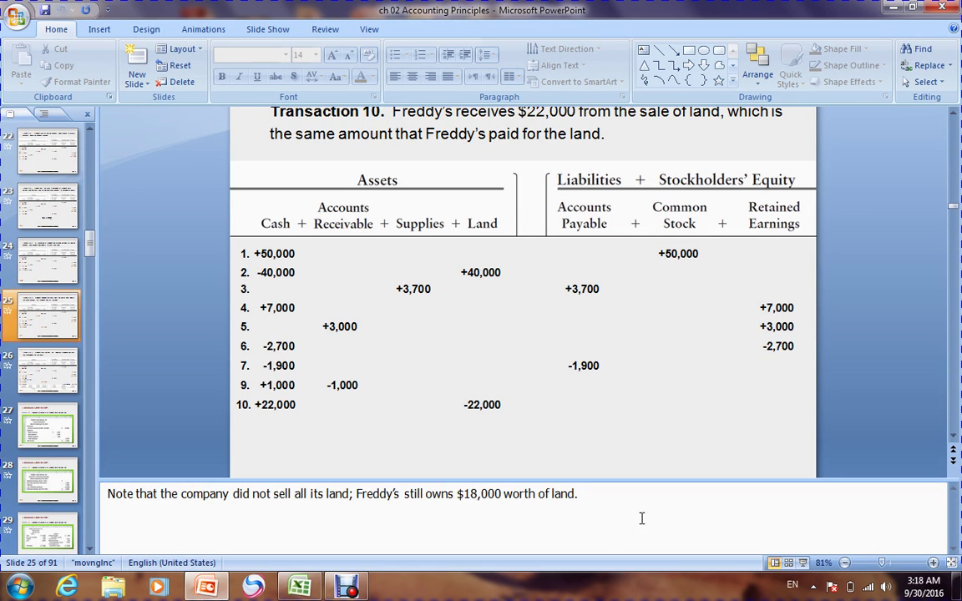
pyautogui.click(956, 118)
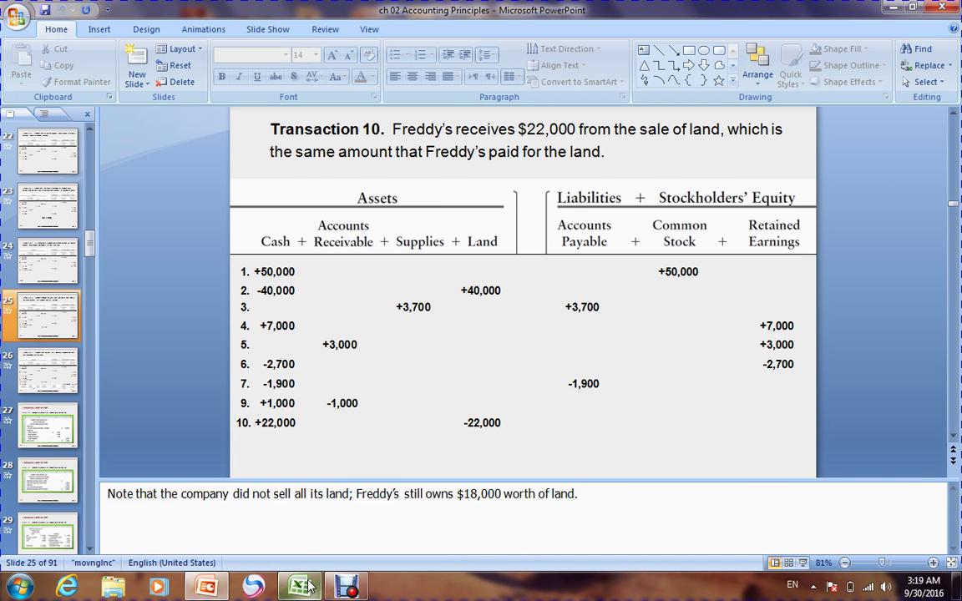
pyautogui.hotkey('alt', 'Tab')
pyautogui.click(60, 474)
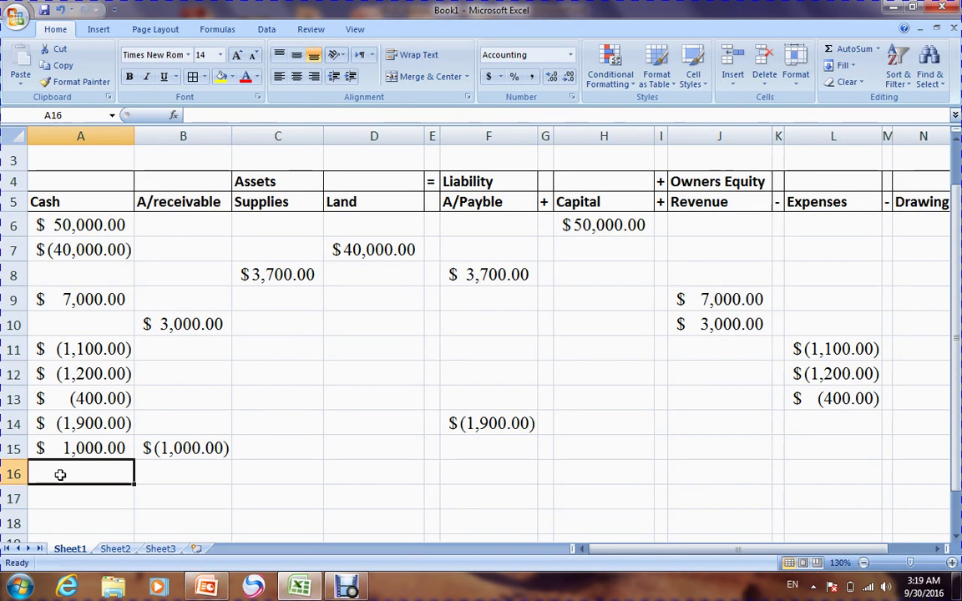
pyautogui.write('22000')
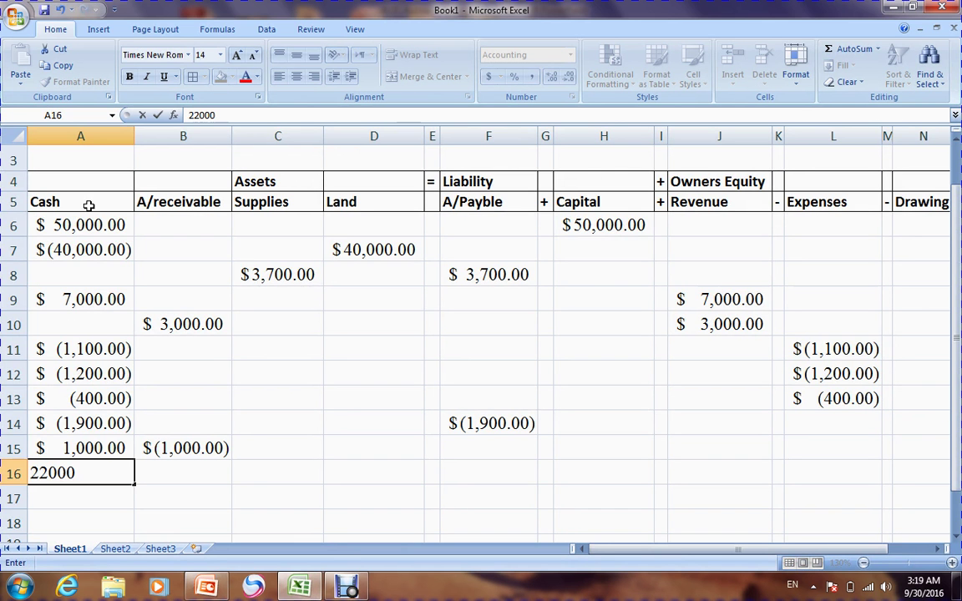
pyautogui.click(210, 473)
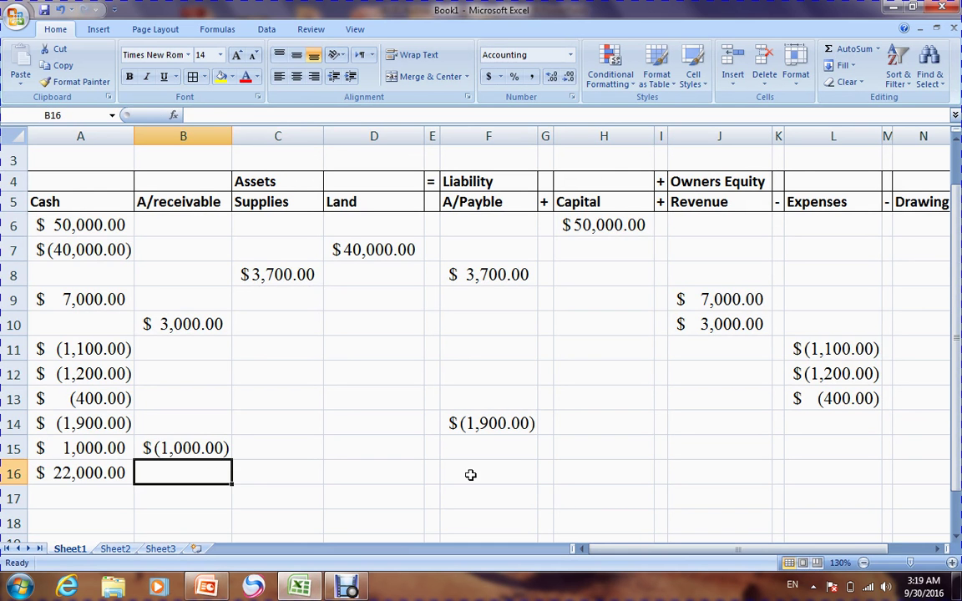
# Enter the matching land reduction of (22000) under Land in D16 and compare it with the cash entry in A16
pyautogui.click(383, 478)
pyautogui.write('(')
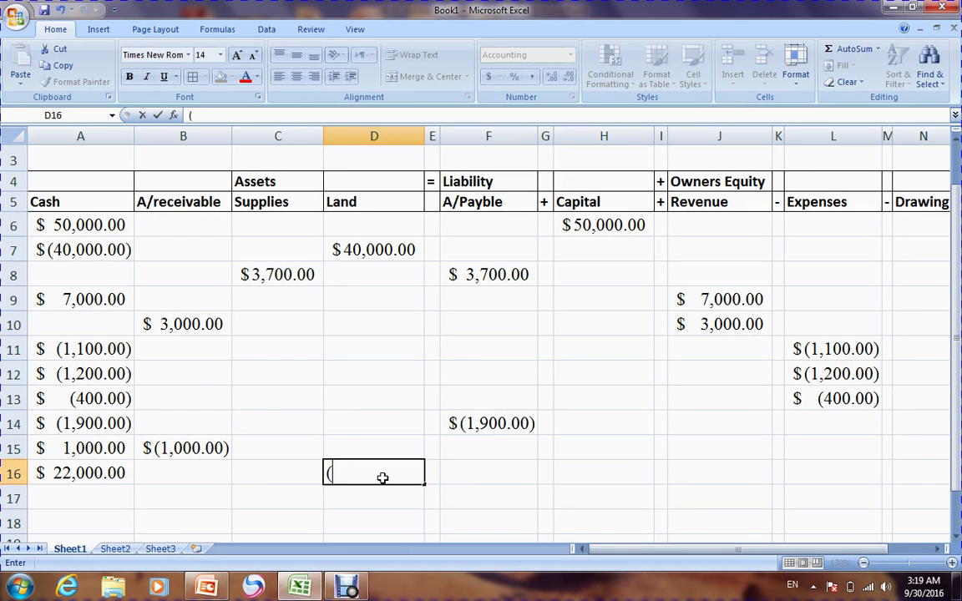
pyautogui.write('22000)')
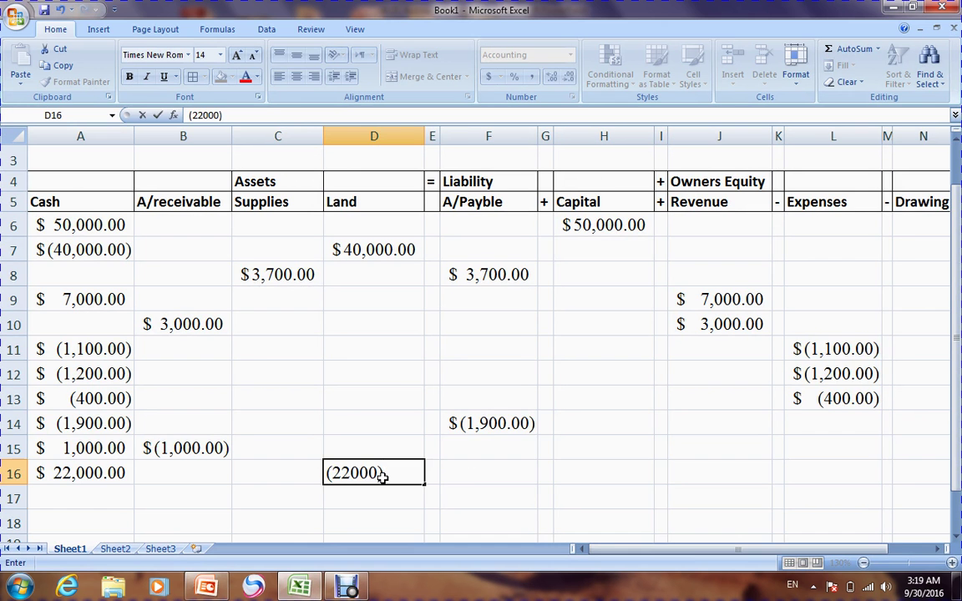
pyautogui.press('Return')
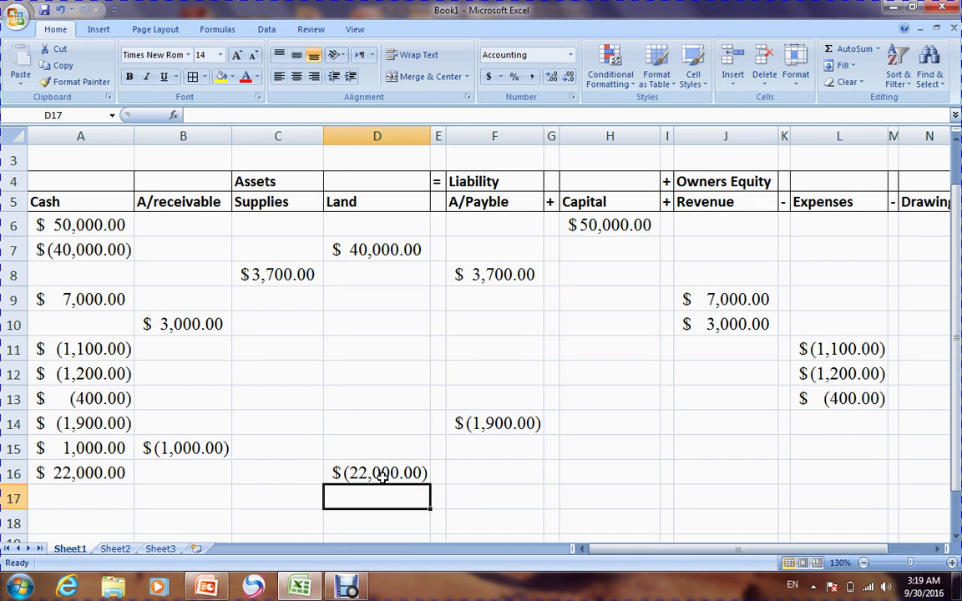
pyautogui.click(77, 474)
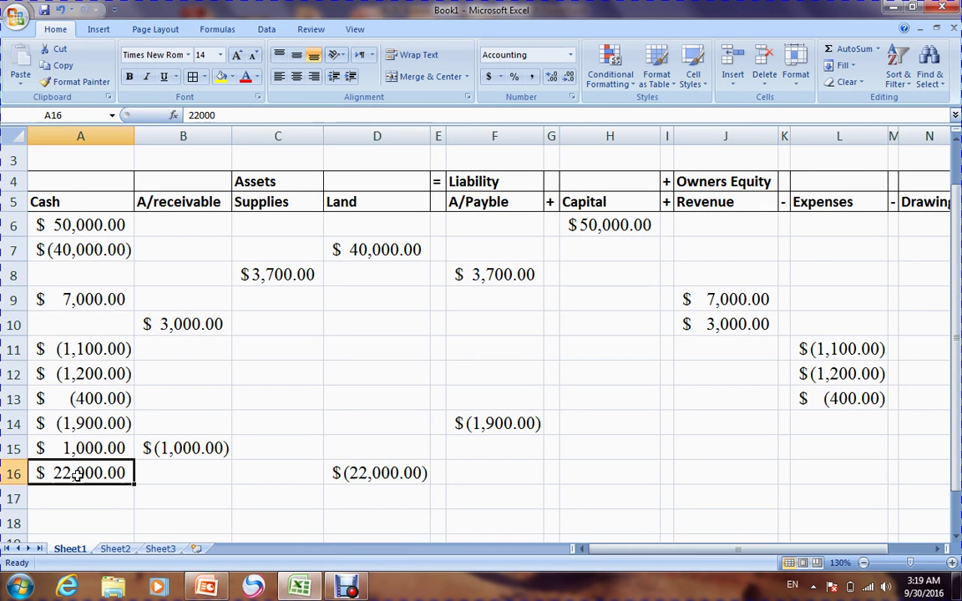
pyautogui.click(376, 473)
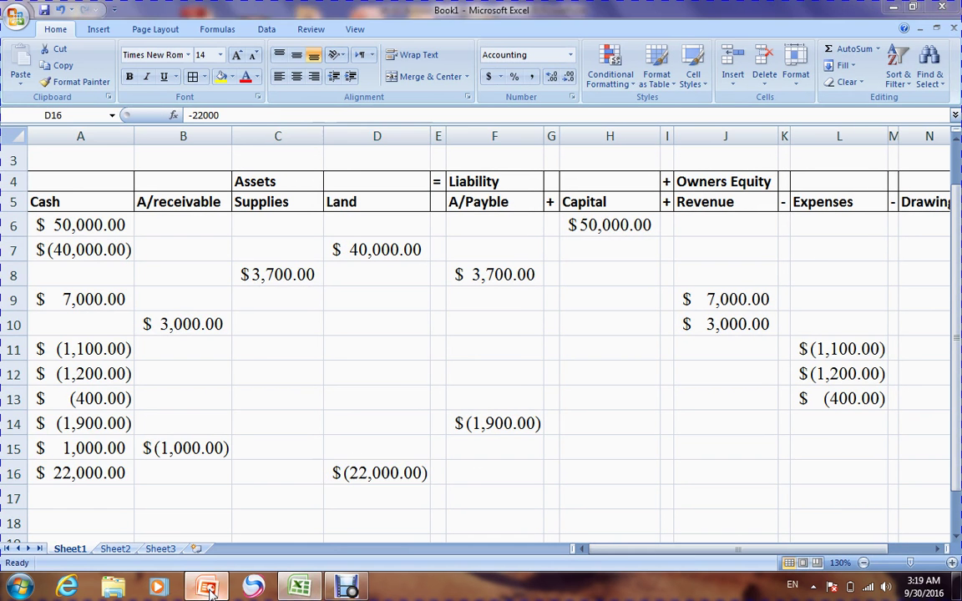
# Advance the PowerPoint slides to Transaction 11, and record its dividend payment in Excel as (2100) under Cash in A17
pyautogui.click(207, 589)
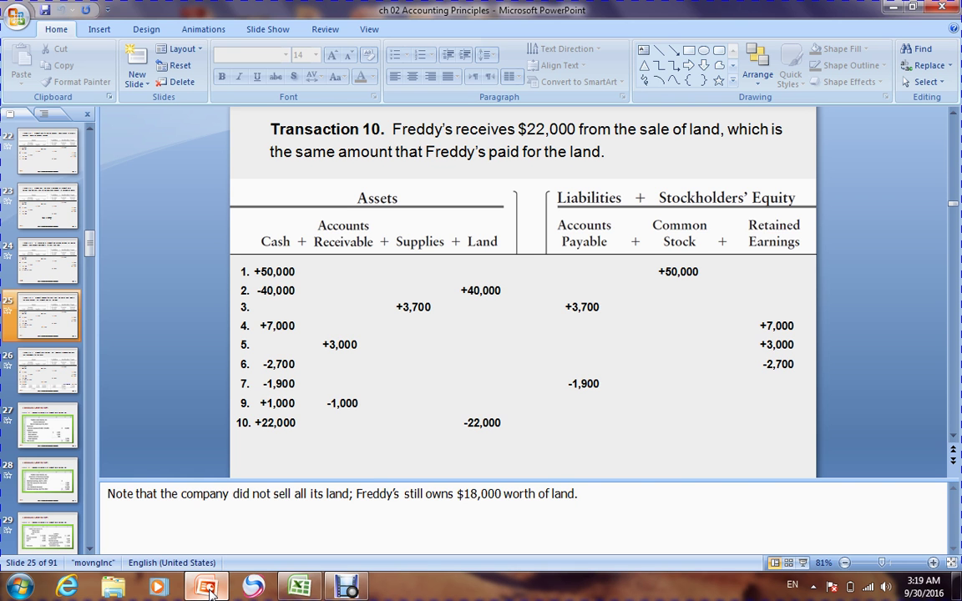
pyautogui.press('pagedown')
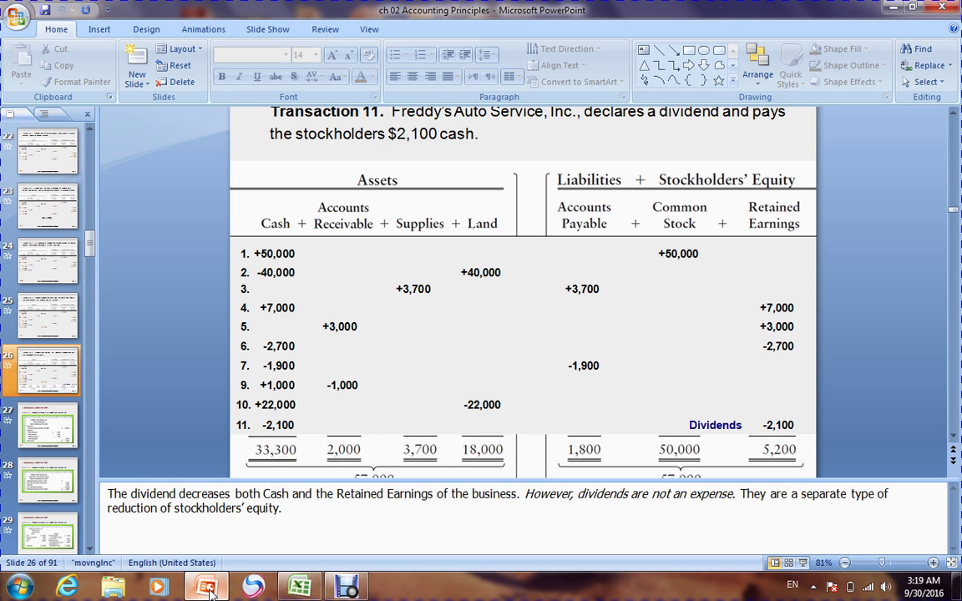
pyautogui.click(954, 114)
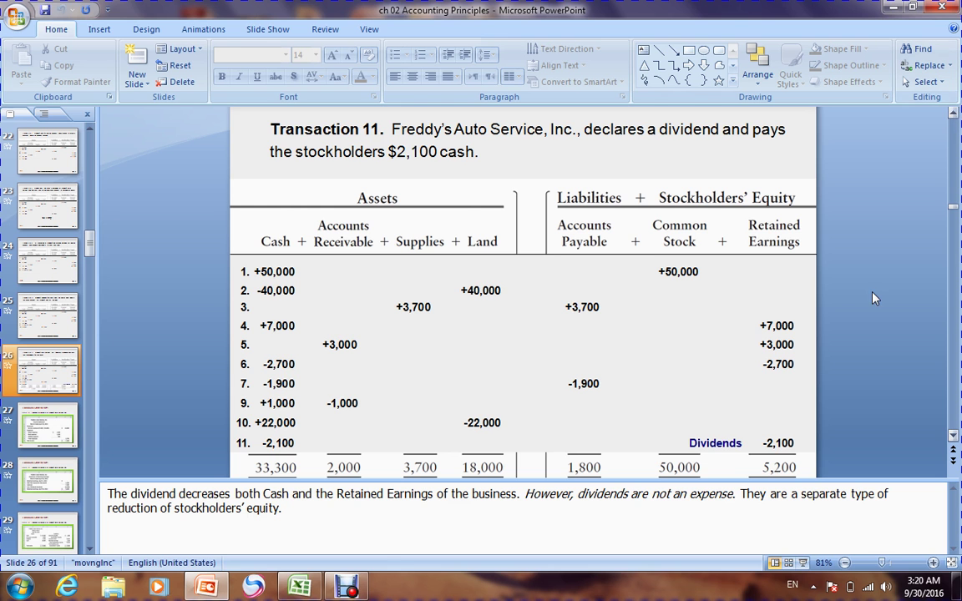
pyautogui.click(313, 590)
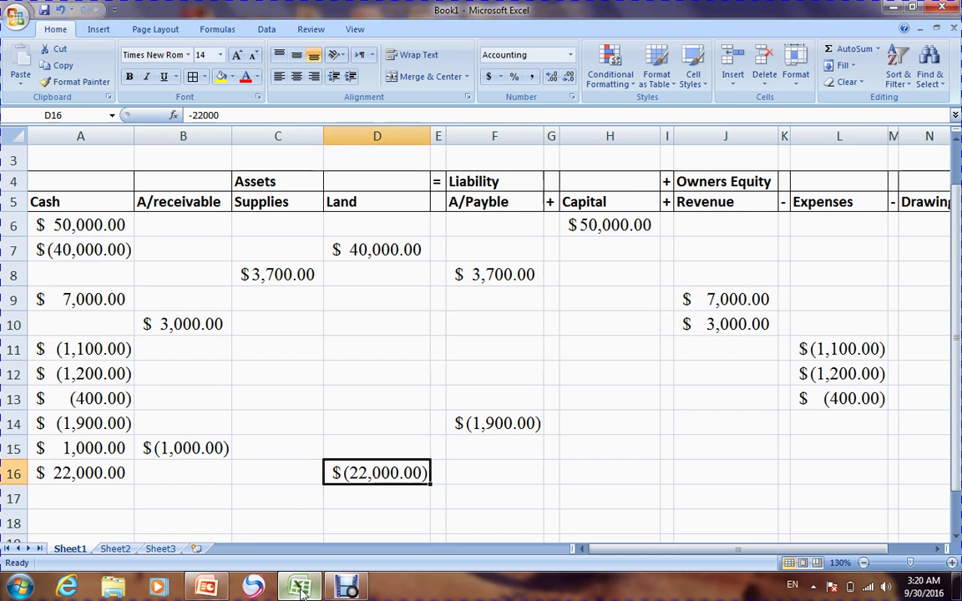
pyautogui.click(101, 496)
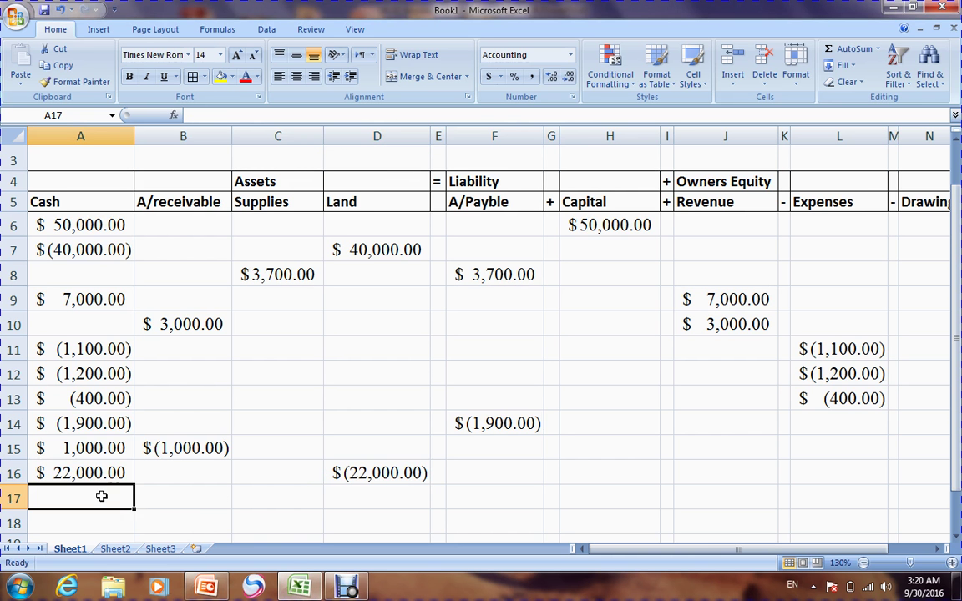
pyautogui.click(296, 589)
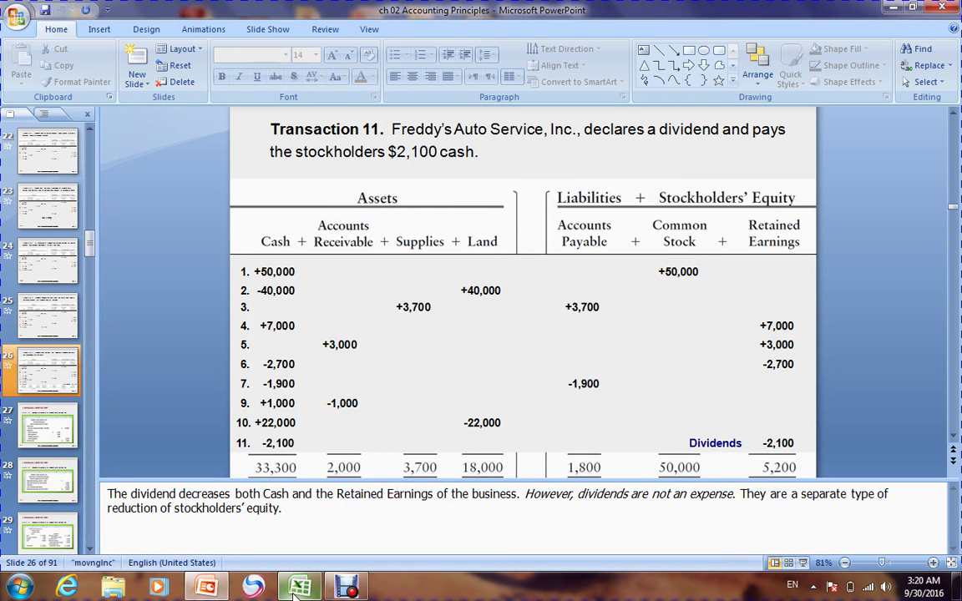
pyautogui.click(296, 589)
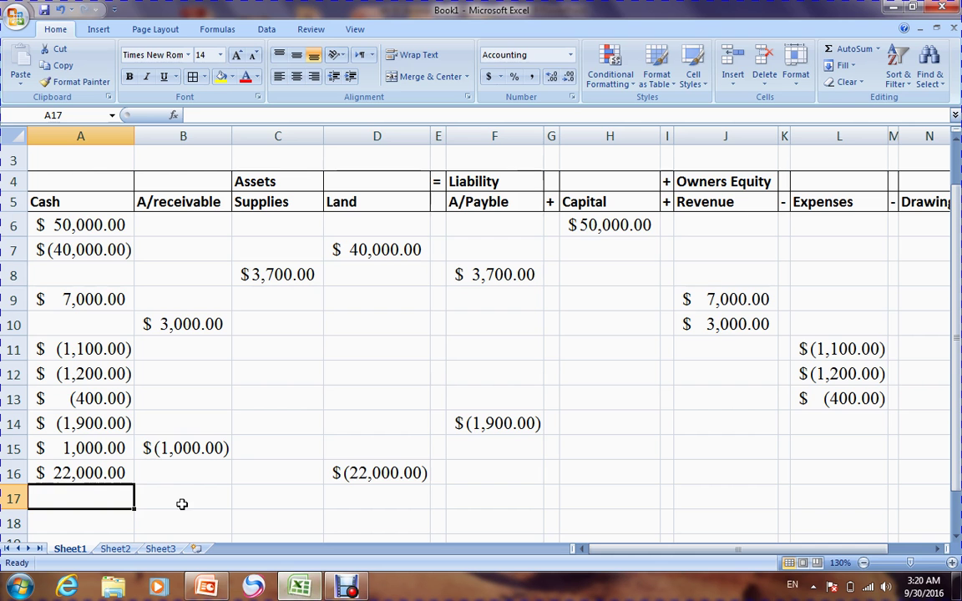
pyautogui.write('(')
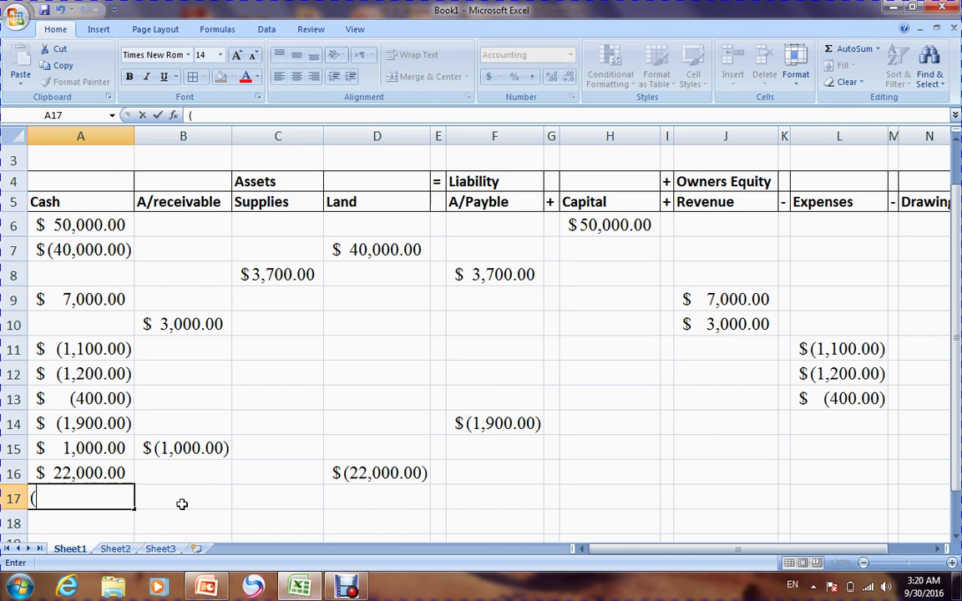
pyautogui.write('2100')
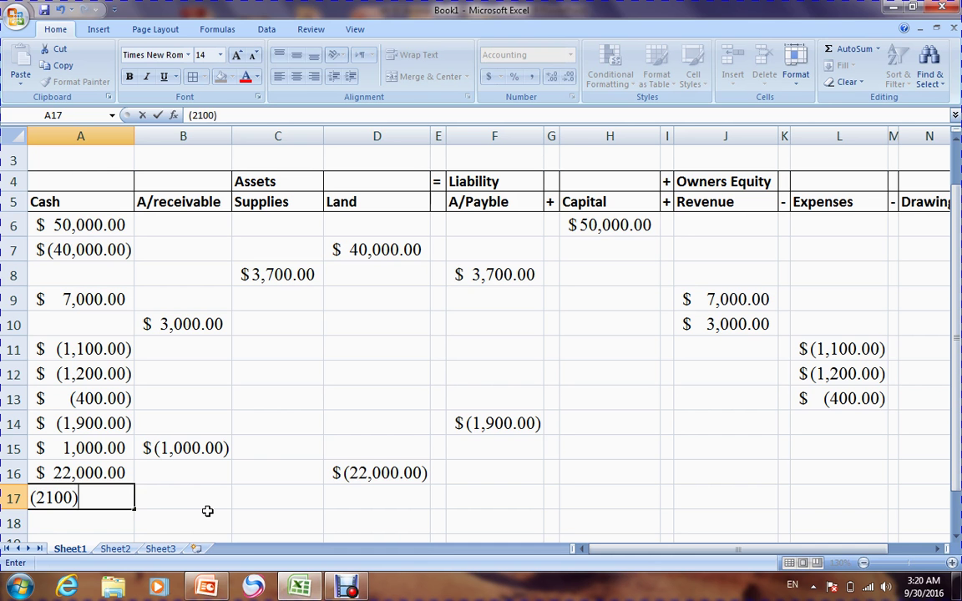
pyautogui.press('Return')
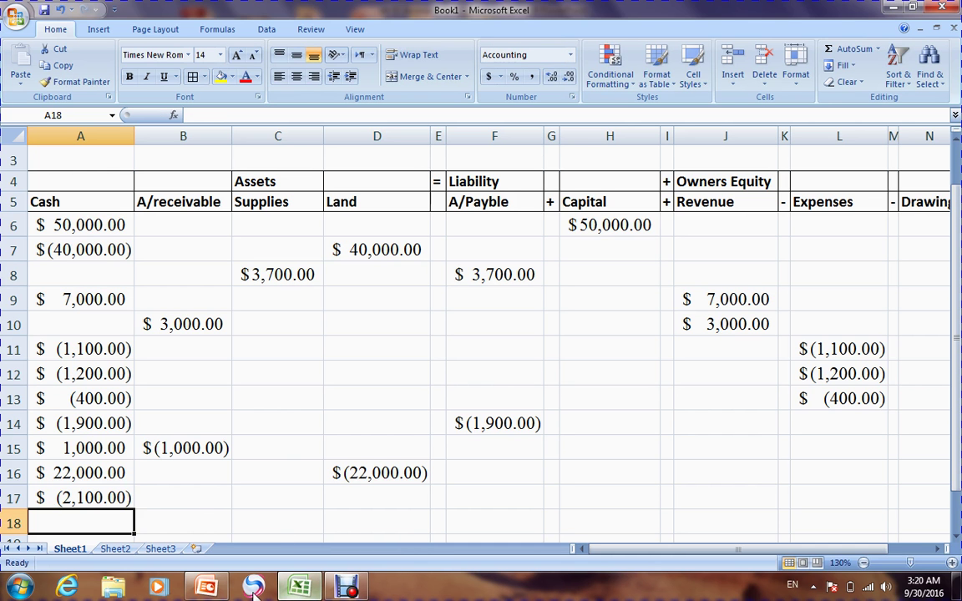
# Delete the Drawing column and widen the Devendend column that takes its place to fit the heading
pyautogui.click(213, 589)
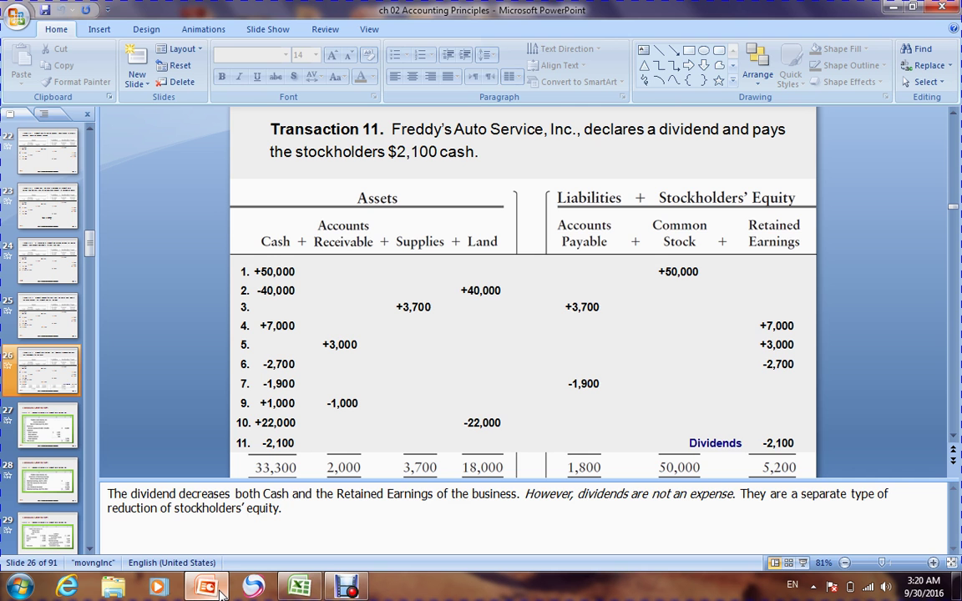
pyautogui.click(216, 588)
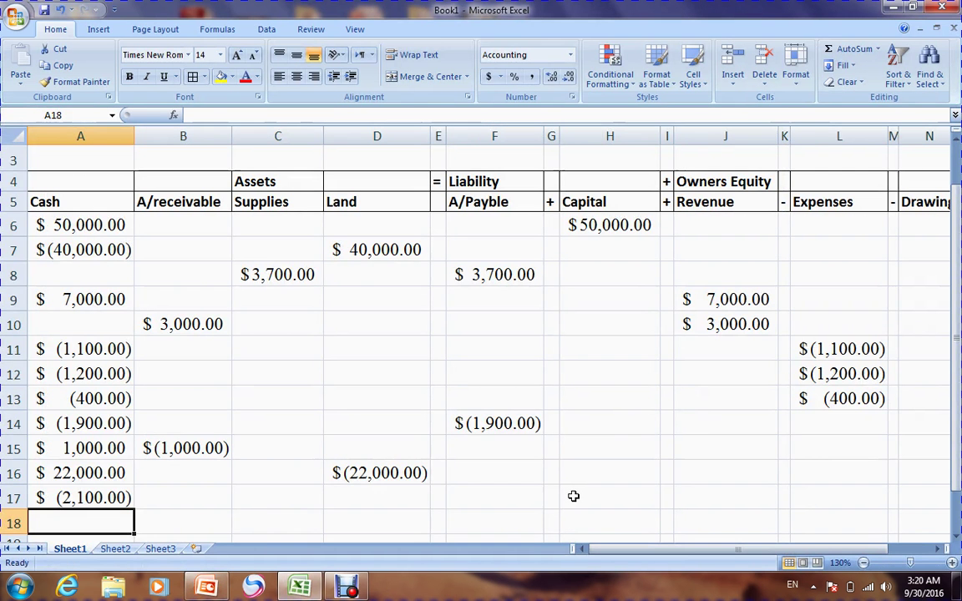
pyautogui.doubleClick(938, 548)
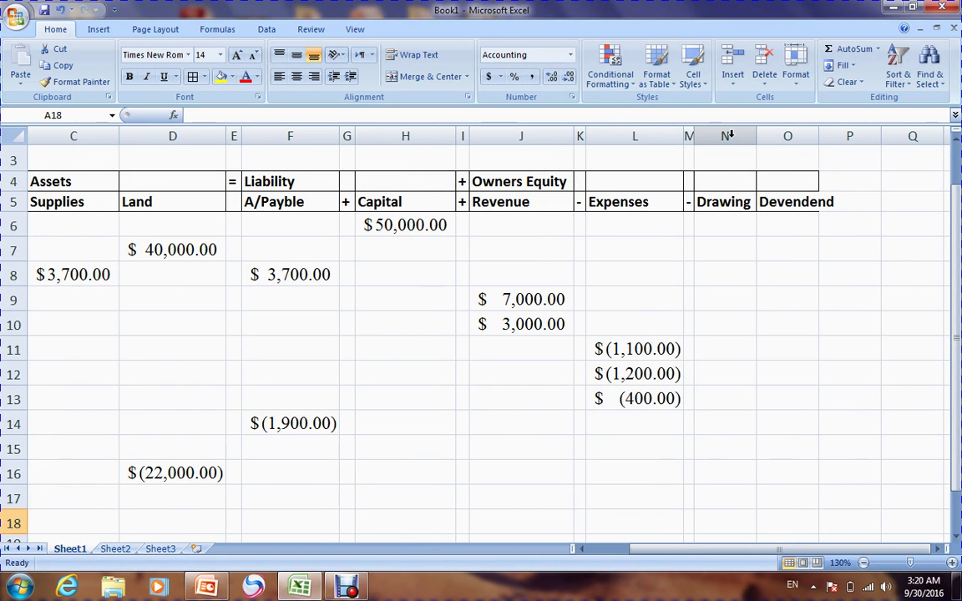
pyautogui.click(729, 135)
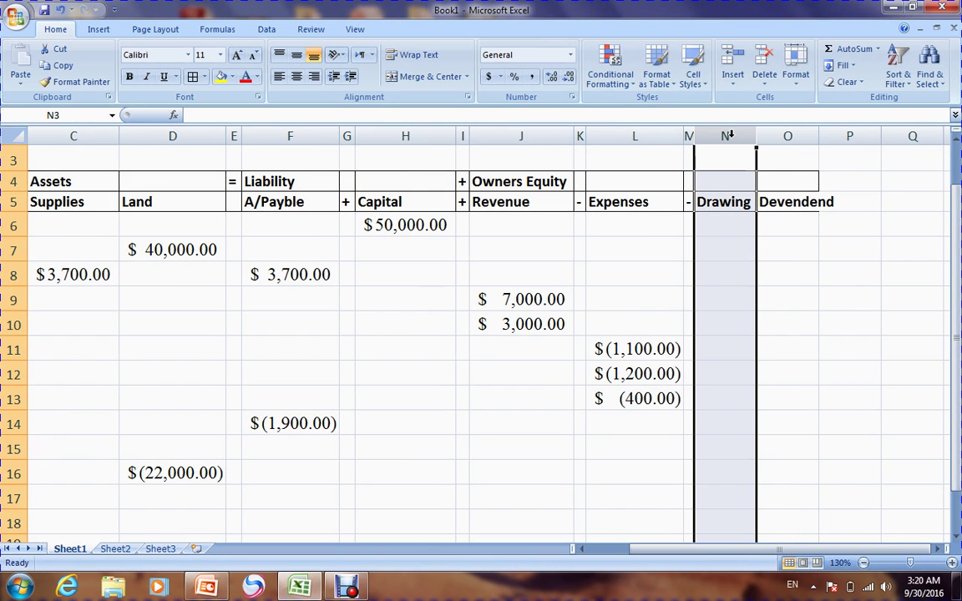
pyautogui.hotkey('ctrl', '-')
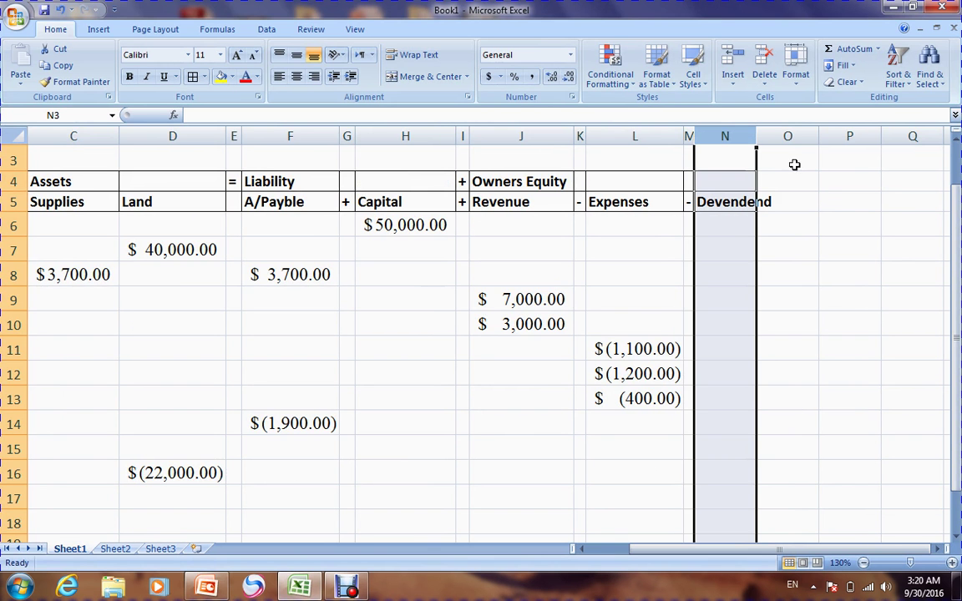
pyautogui.moveTo(757, 136); pyautogui.dragTo(781, 147)
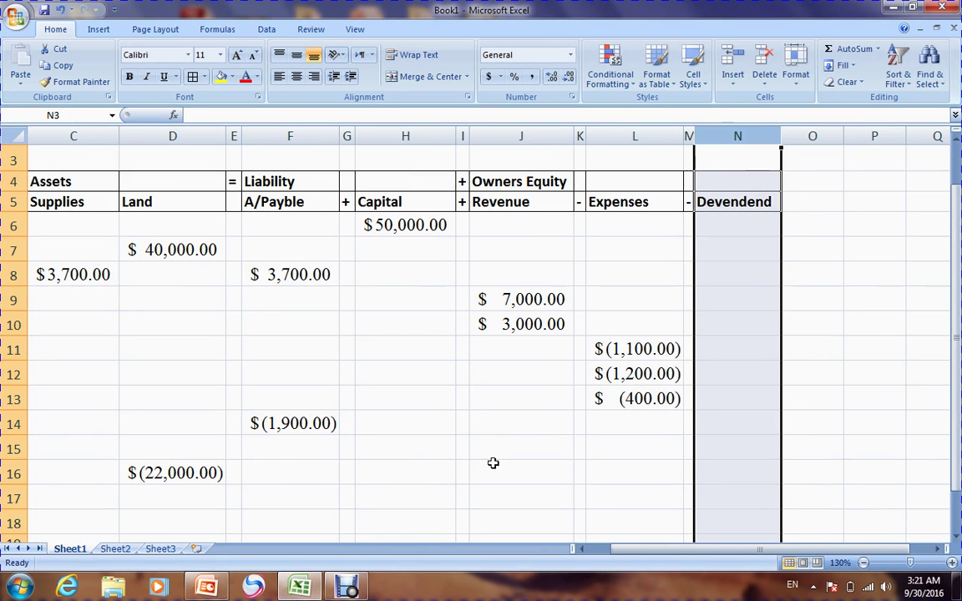
# Enter the matching dividend amount of (2100) under Devendend in N16, and fit column N's width to the entry
pyautogui.click(720, 469)
pyautogui.write('(')
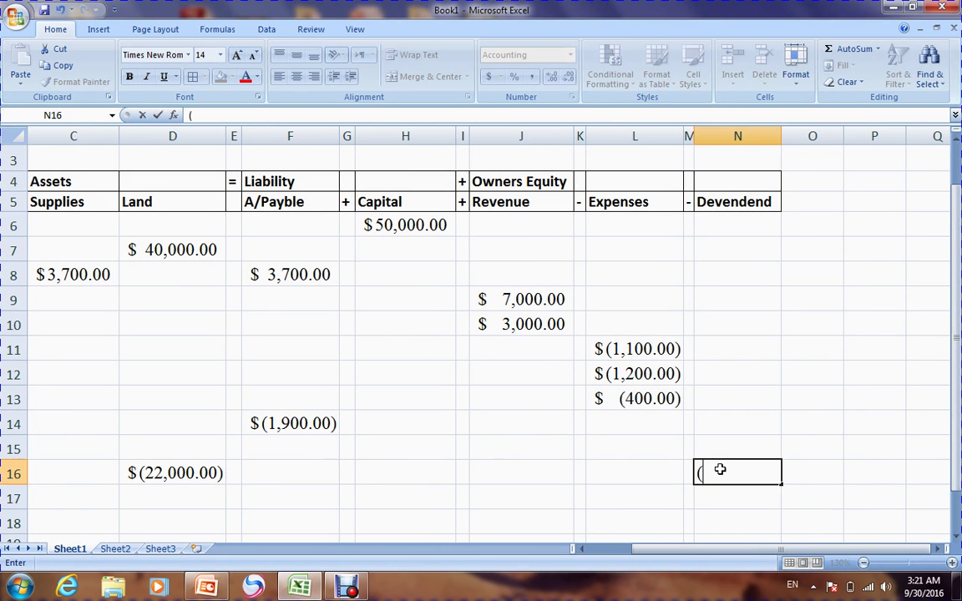
pyautogui.write('2100)')
pyautogui.click(854, 443)
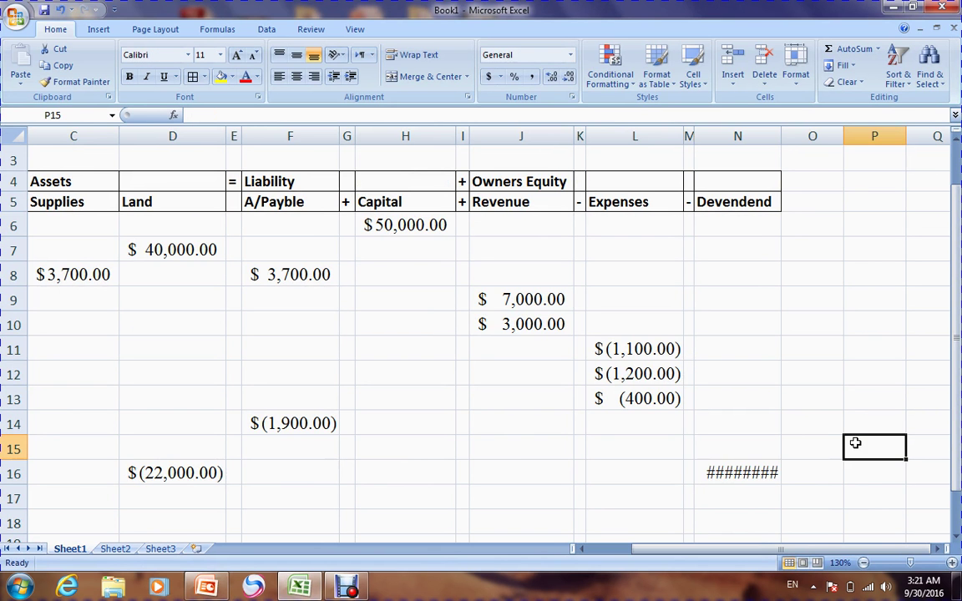
pyautogui.doubleClick(781, 136)
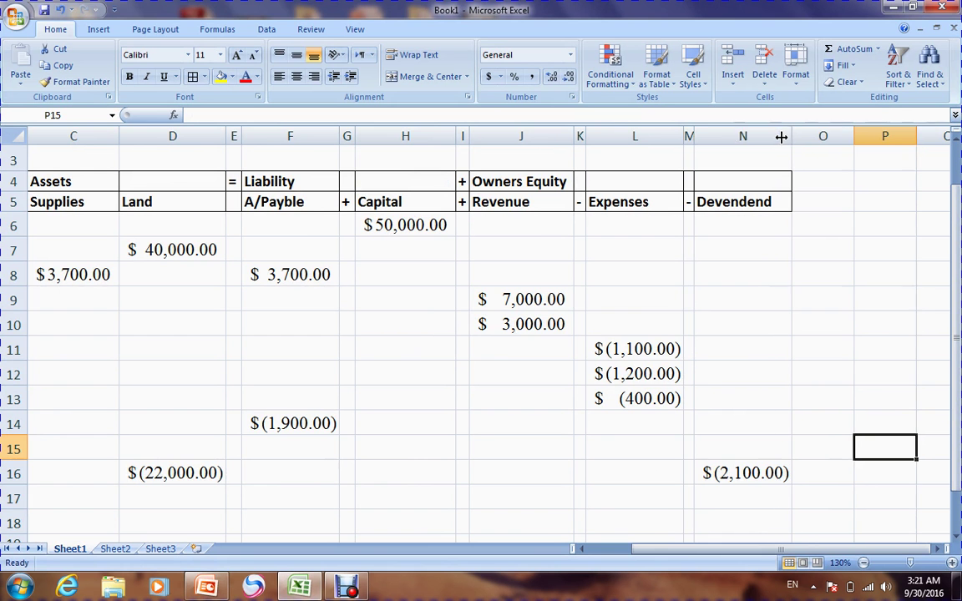
pyautogui.click(849, 488)
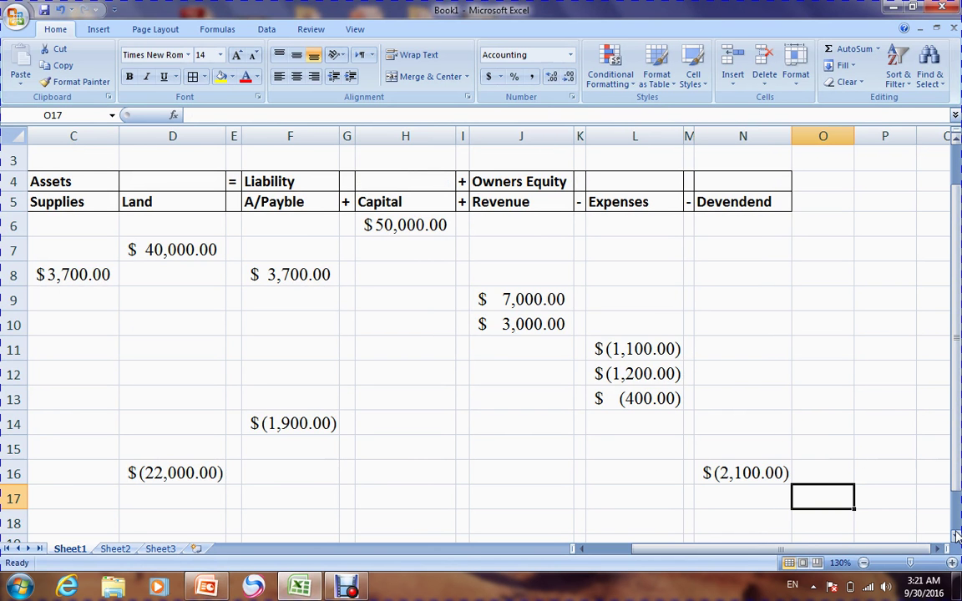
# Try a yellow fill on the Cash and A/receivable columns one at a time, undoing each highlight
pyautogui.moveTo(764, 553); pyautogui.dragTo(683, 562)
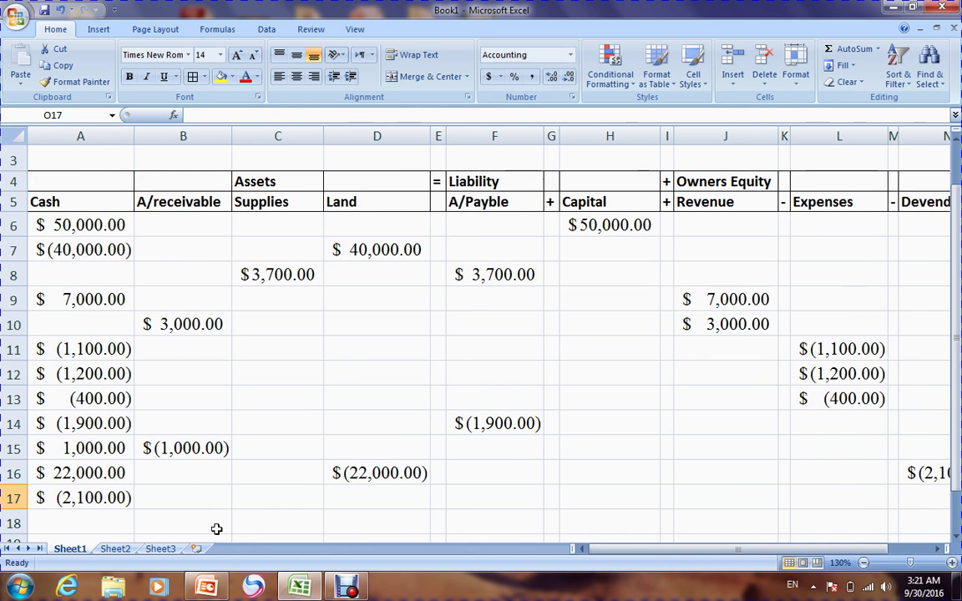
pyautogui.click(208, 589)
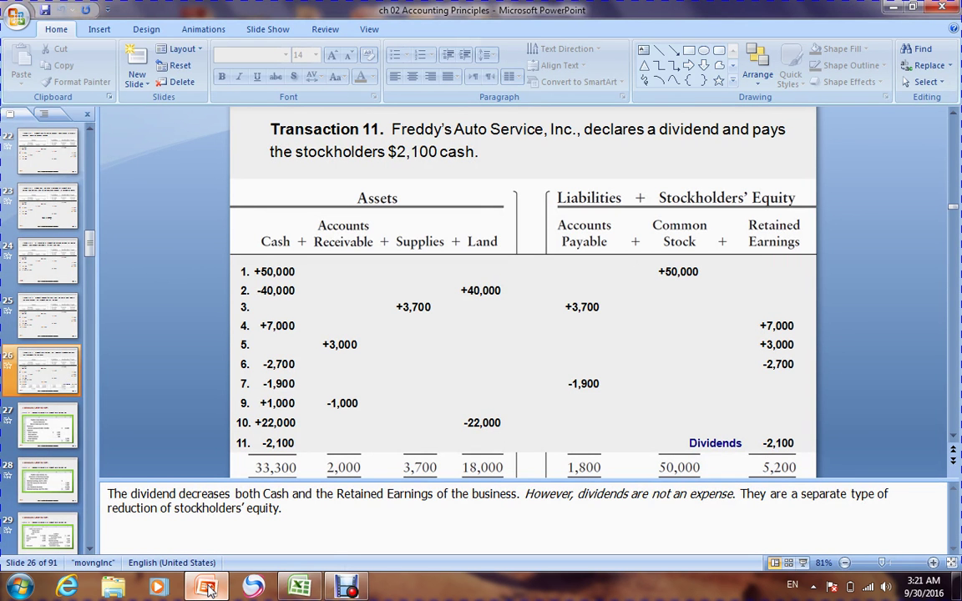
pyautogui.click(288, 589)
pyautogui.click(85, 136)
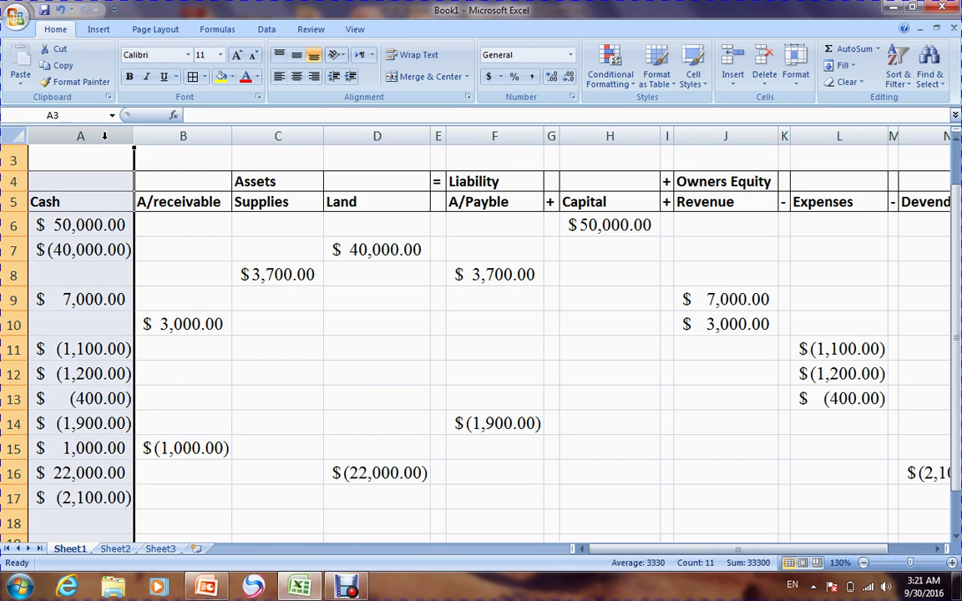
pyautogui.click(221, 77)
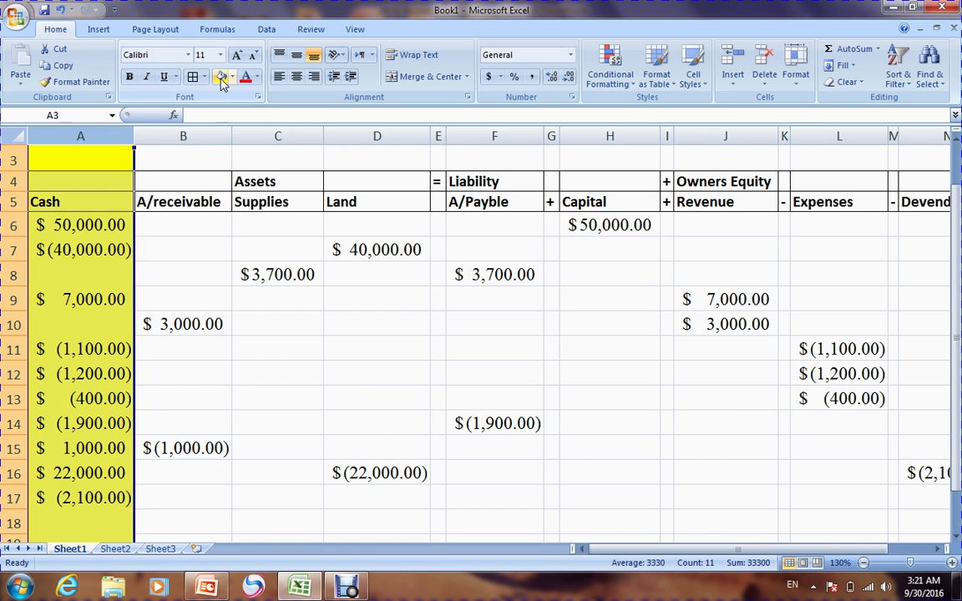
pyautogui.hotkey('ctrl', 'z')
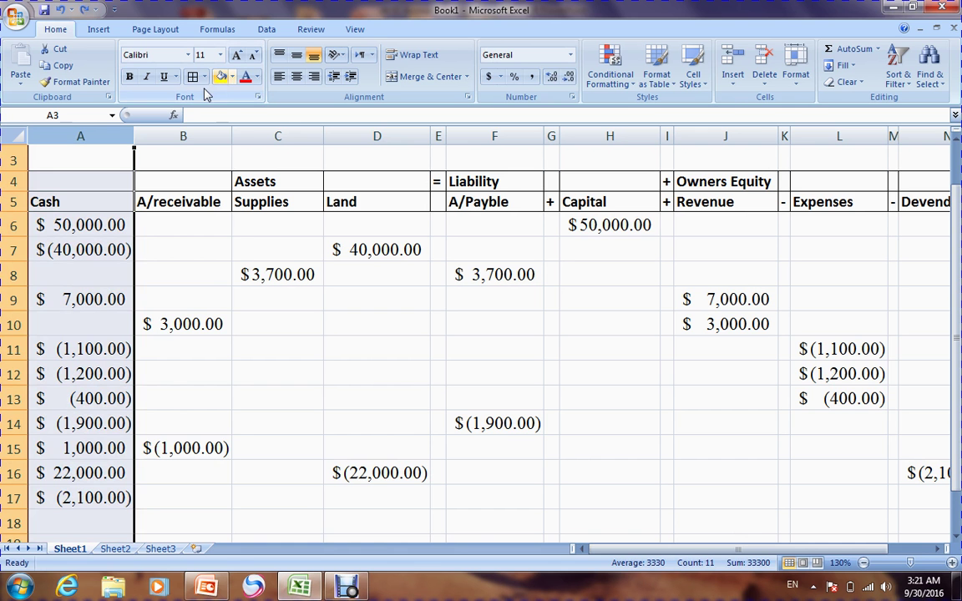
pyautogui.click(183, 135)
pyautogui.click(221, 78)
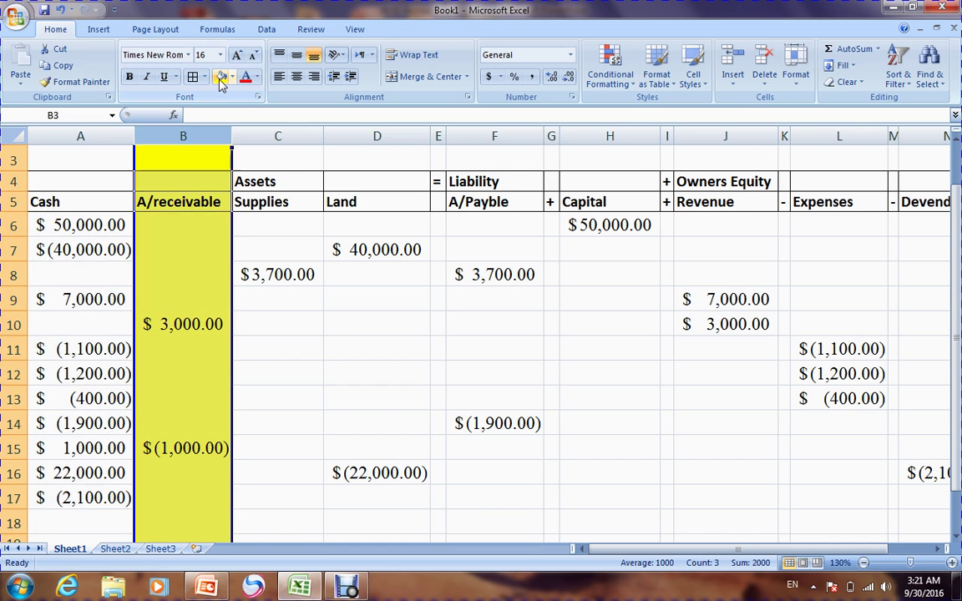
pyautogui.hotkey('ctrl', 'z')
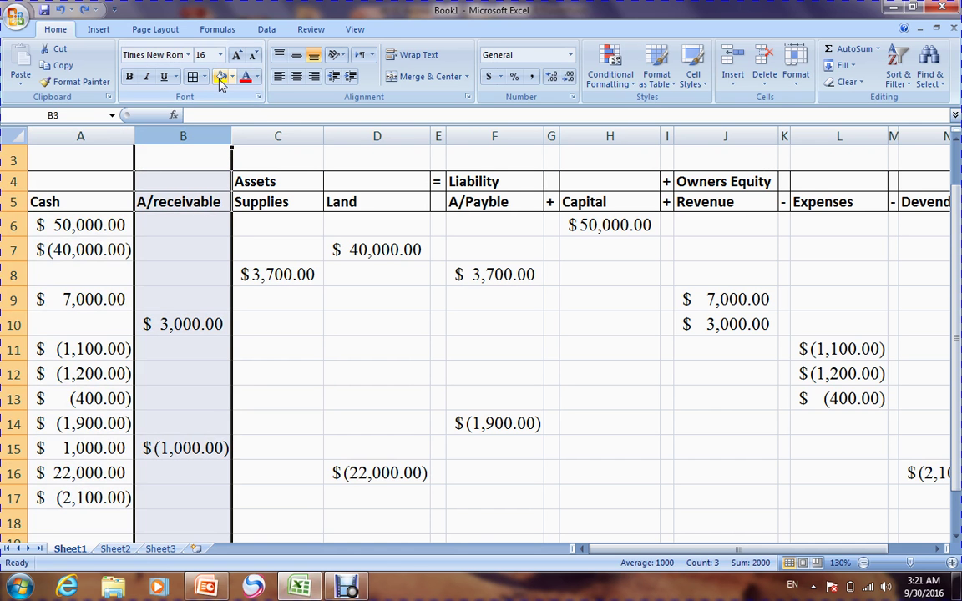
# Try a yellow fill on the Supplies and Land columns one at a time, undoing each highlight
pyautogui.click(275, 136)
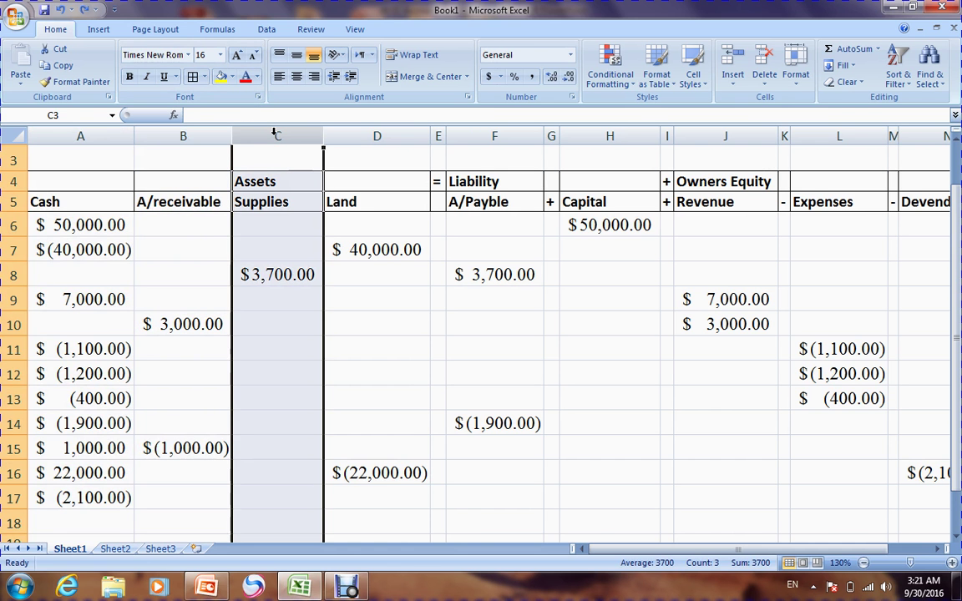
pyautogui.click(222, 77)
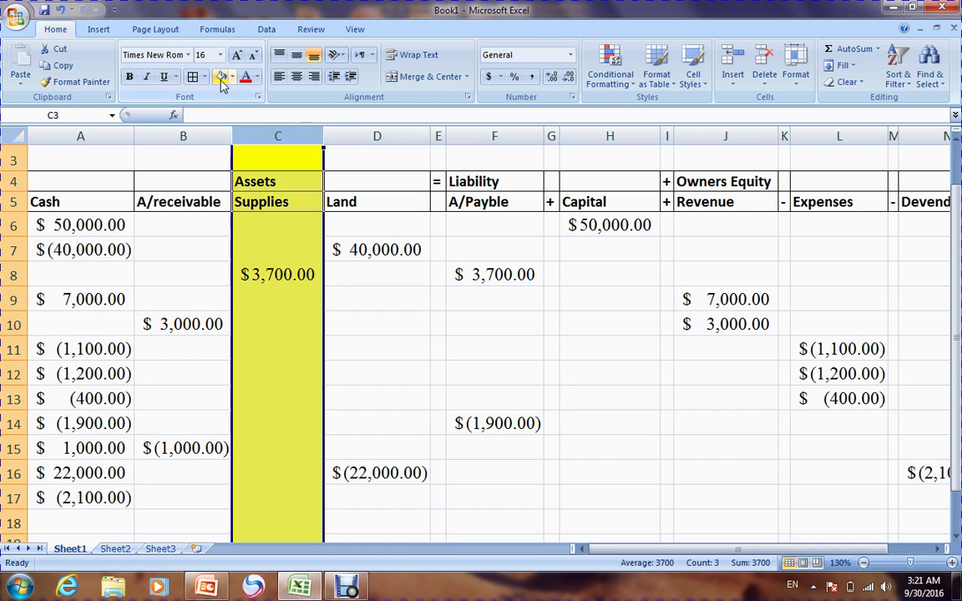
pyautogui.hotkey('ctrl', 'z')
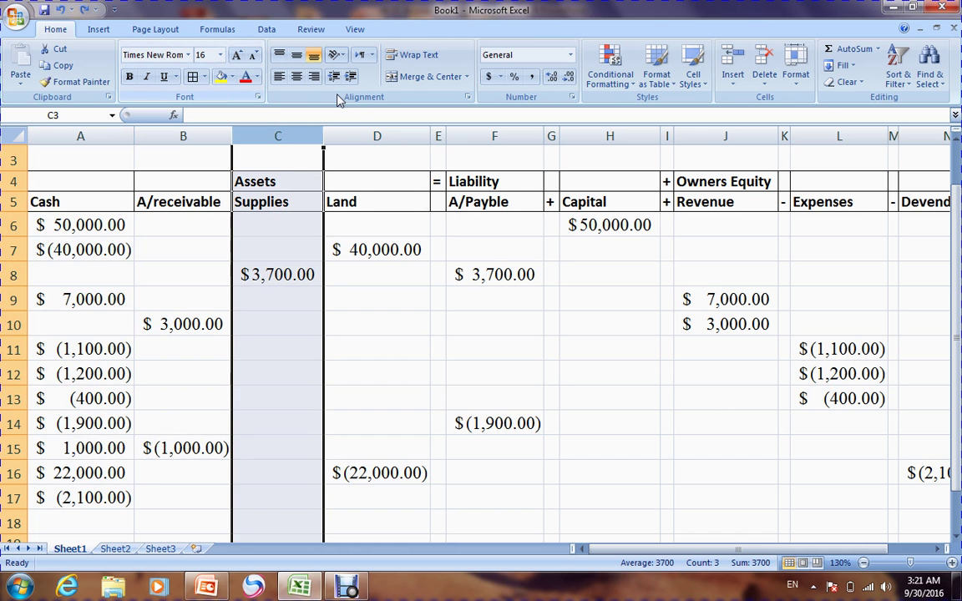
pyautogui.click(355, 135)
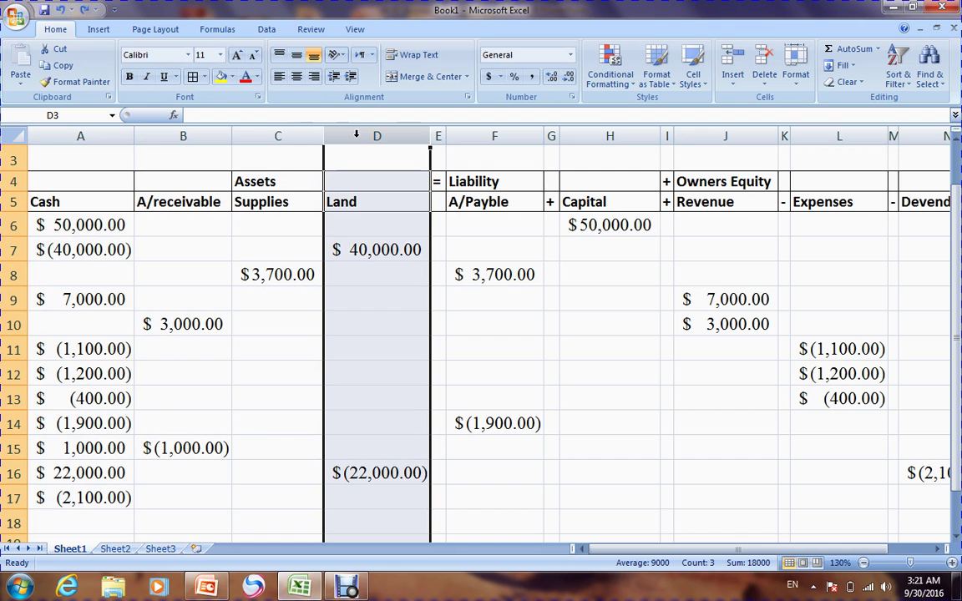
pyautogui.click(221, 78)
pyautogui.hotkey('ctrl', 'z')
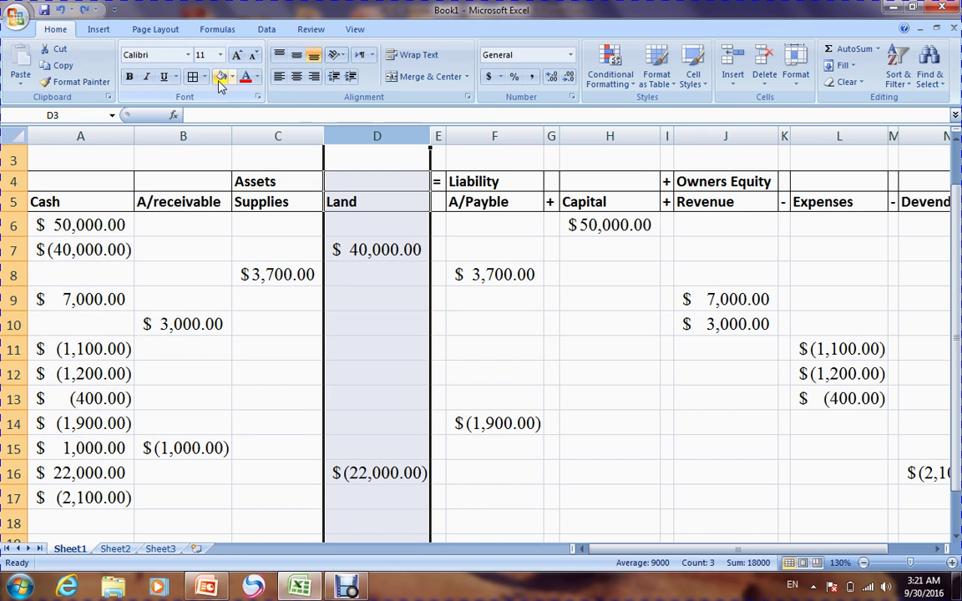
# Try a yellow fill on the A/Payble column, undo the highlight, and select the Cash heading in A5
pyautogui.click(495, 135)
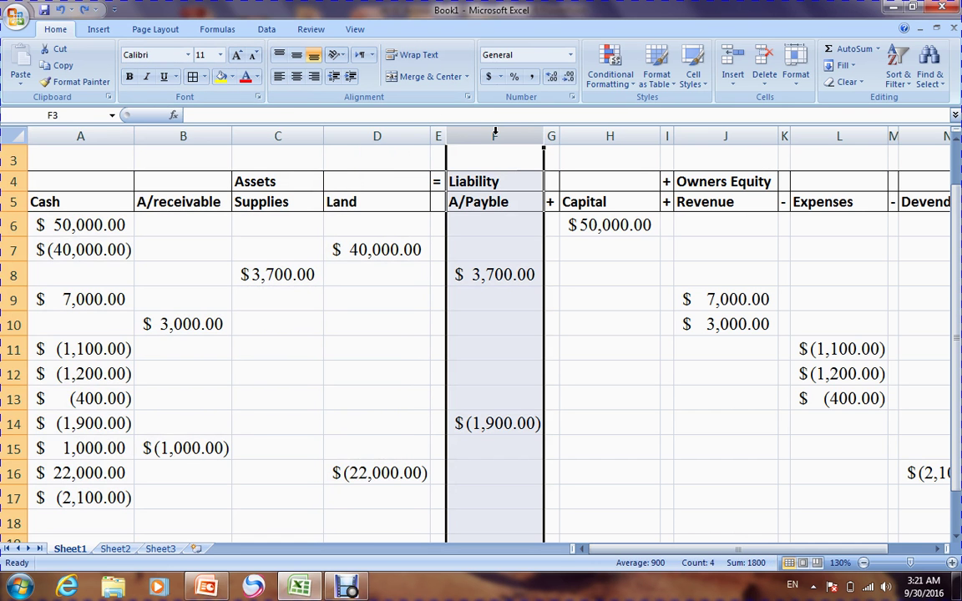
pyautogui.click(221, 77)
pyautogui.hotkey('ctrl', 'z')
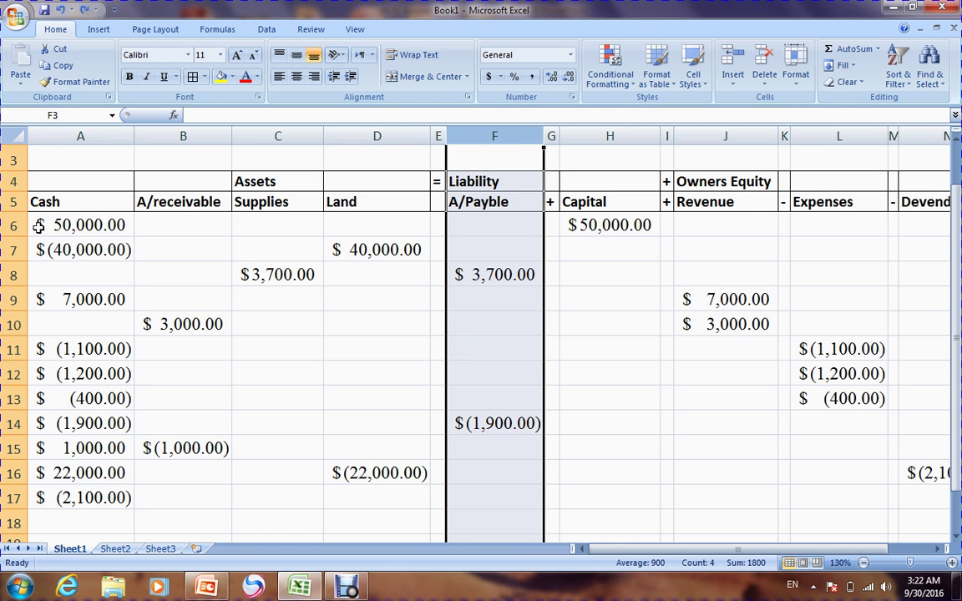
pyautogui.click(35, 199)
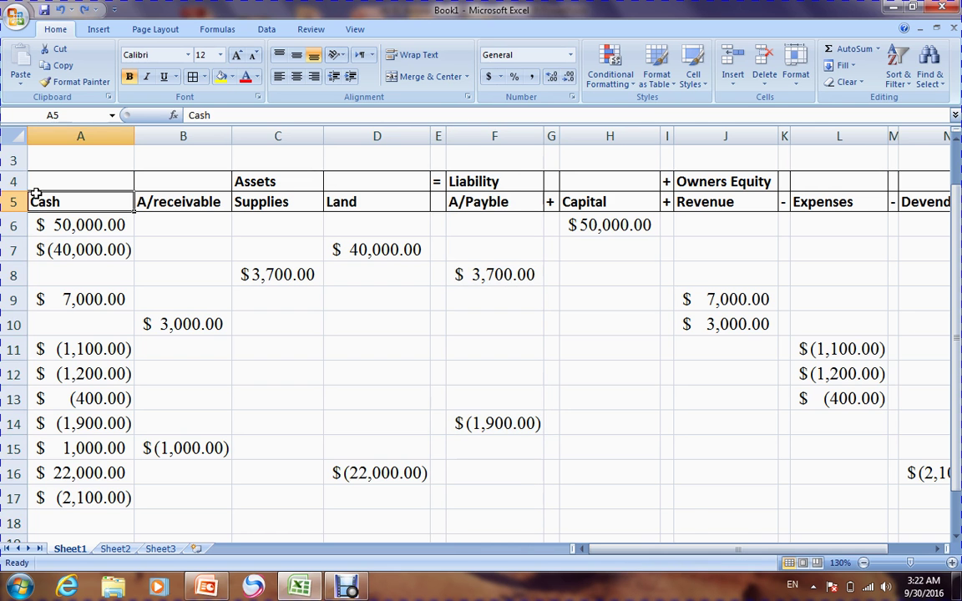
# Set the font size of the table, from row 4 down through row 17, to 12 points for the entered amounts
pyautogui.moveTo(35, 186); pyautogui.dragTo(744, 492)
pyautogui.click(253, 56)
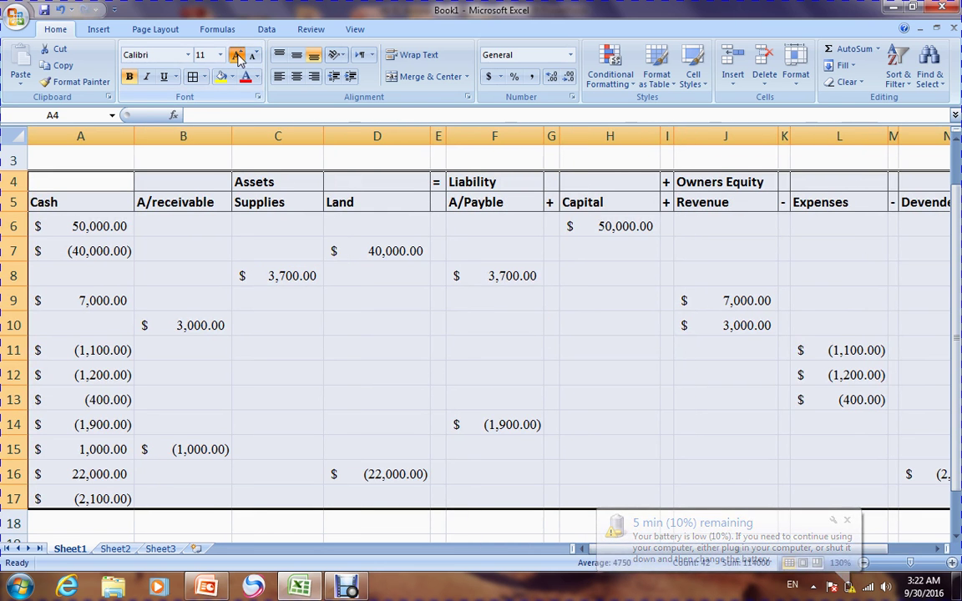
pyautogui.click(237, 55)
pyautogui.click(352, 368)
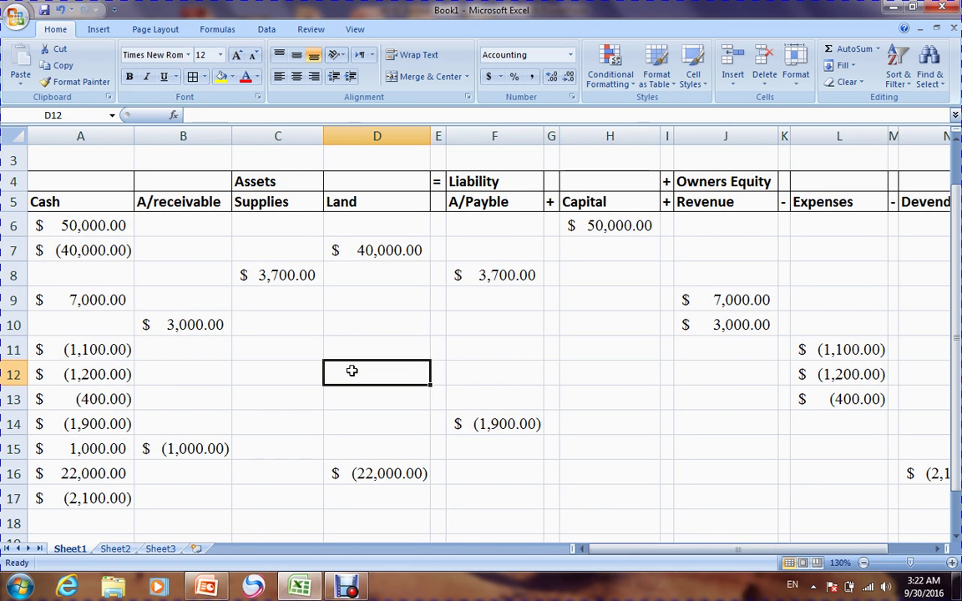
# Total the Cash column in A18 with AutoSum and compare it with the totals on the PowerPoint slide
pyautogui.moveTo(92, 224); pyautogui.dragTo(94, 520)
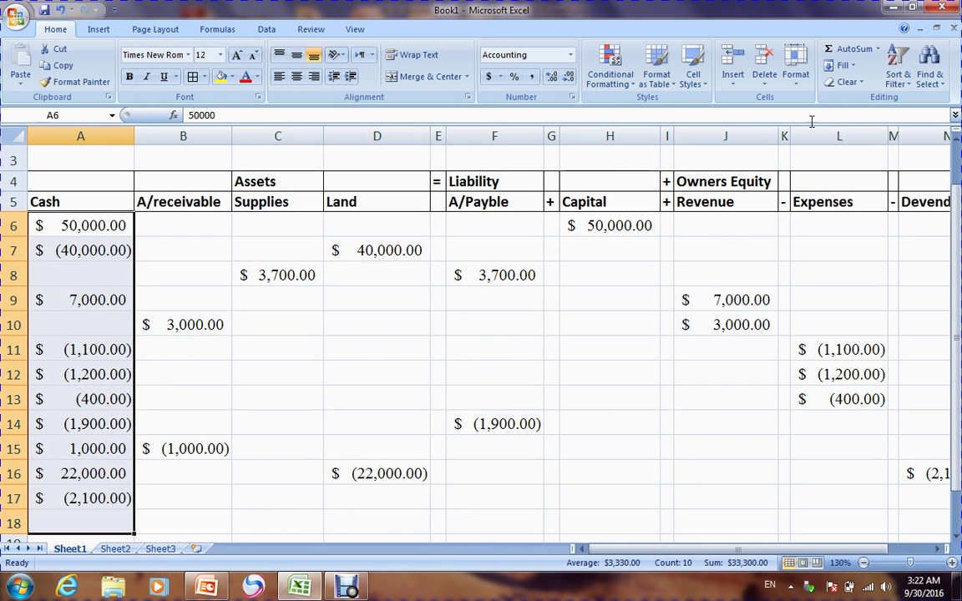
pyautogui.click(831, 49)
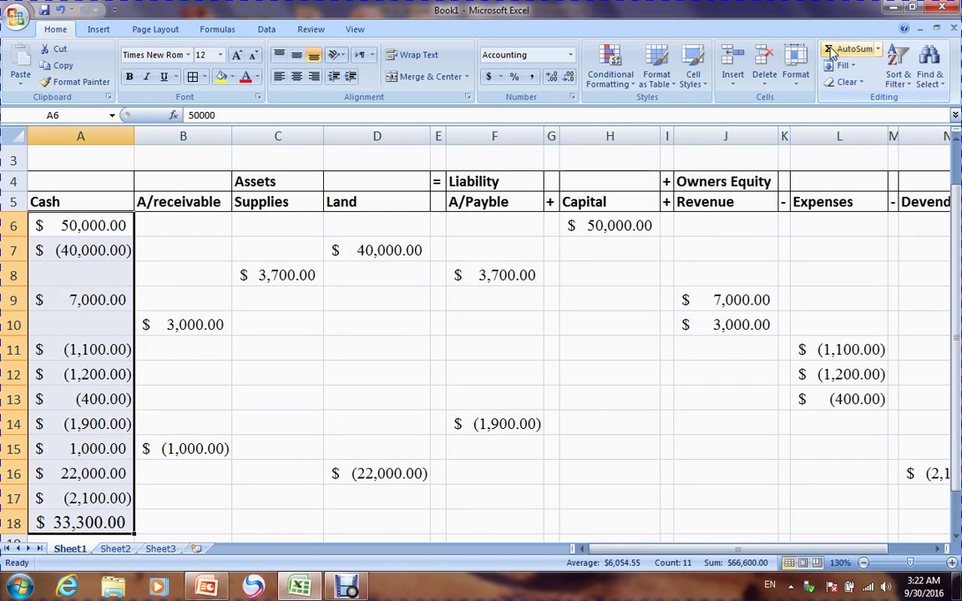
pyautogui.click(209, 589)
pyautogui.click(208, 589)
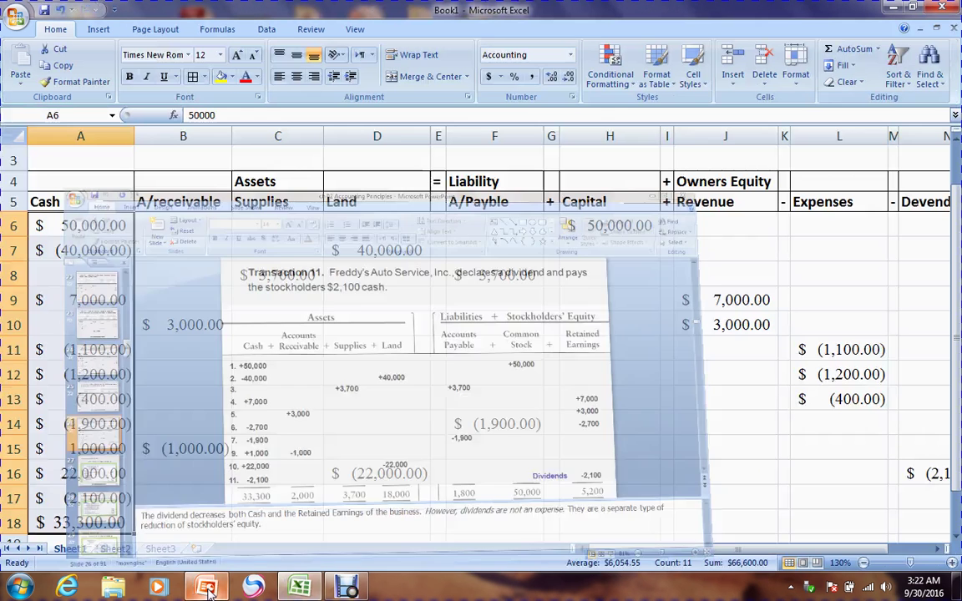
pyautogui.click(348, 418)
# Make the Cash total in A18 bold and give it a yellow fill
pyautogui.click(92, 526)
pyautogui.click(237, 55)
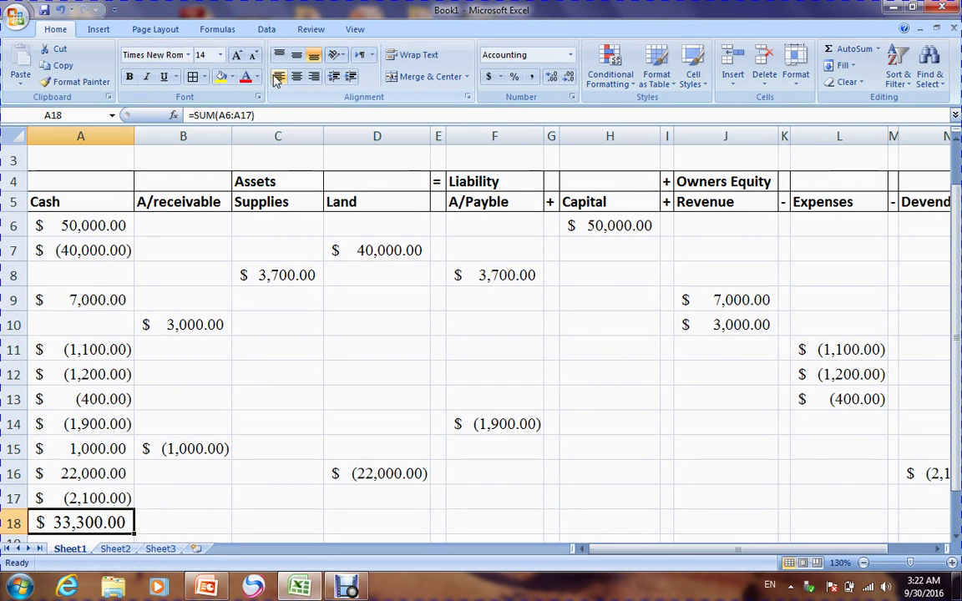
pyautogui.click(130, 77)
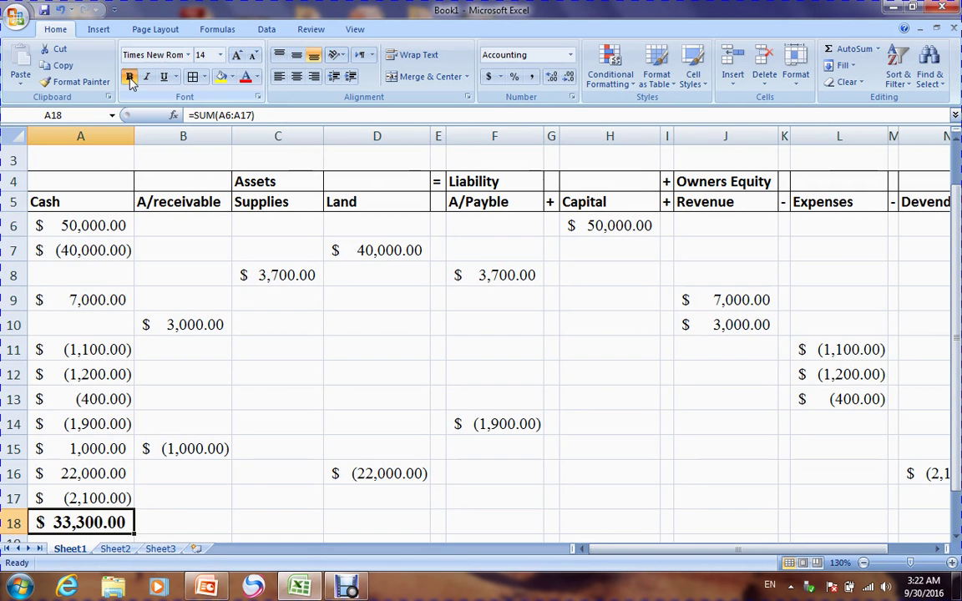
pyautogui.click(233, 76)
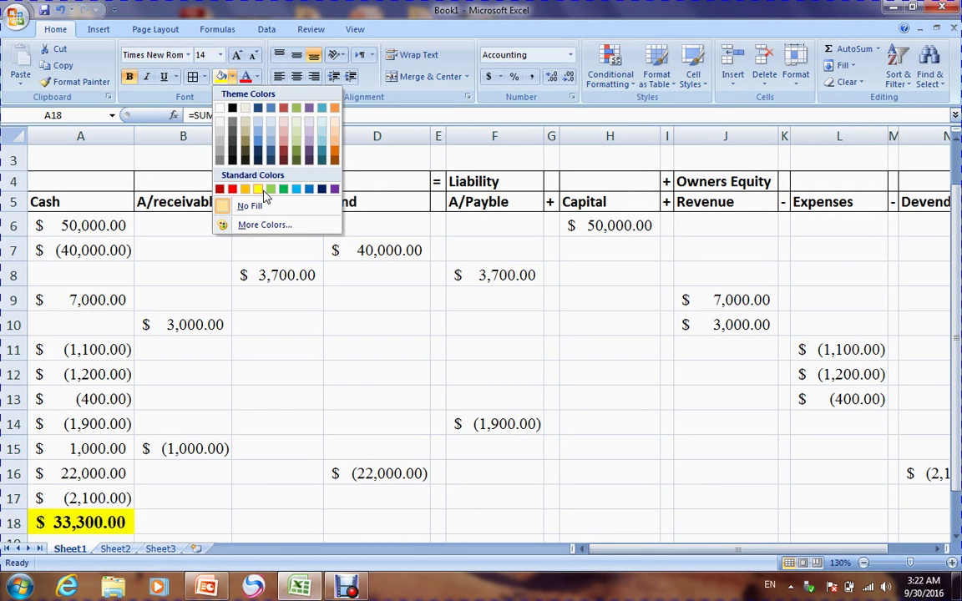
pyautogui.click(259, 190)
pyautogui.click(287, 463)
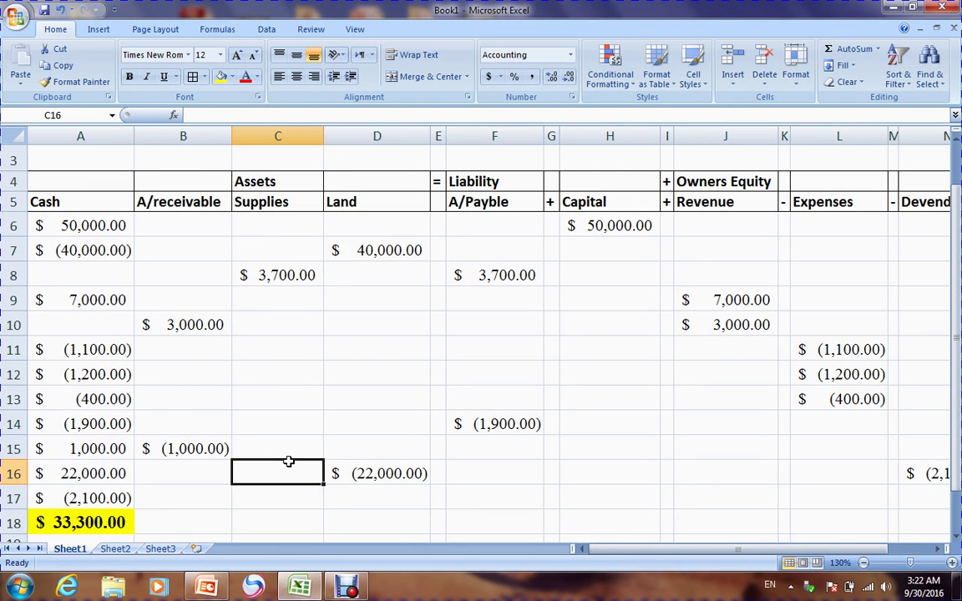
# Total the A/receivable and Supplies columns in row 18 with AutoSum over rows 6 to 17
pyautogui.moveTo(184, 222); pyautogui.dragTo(184, 520)
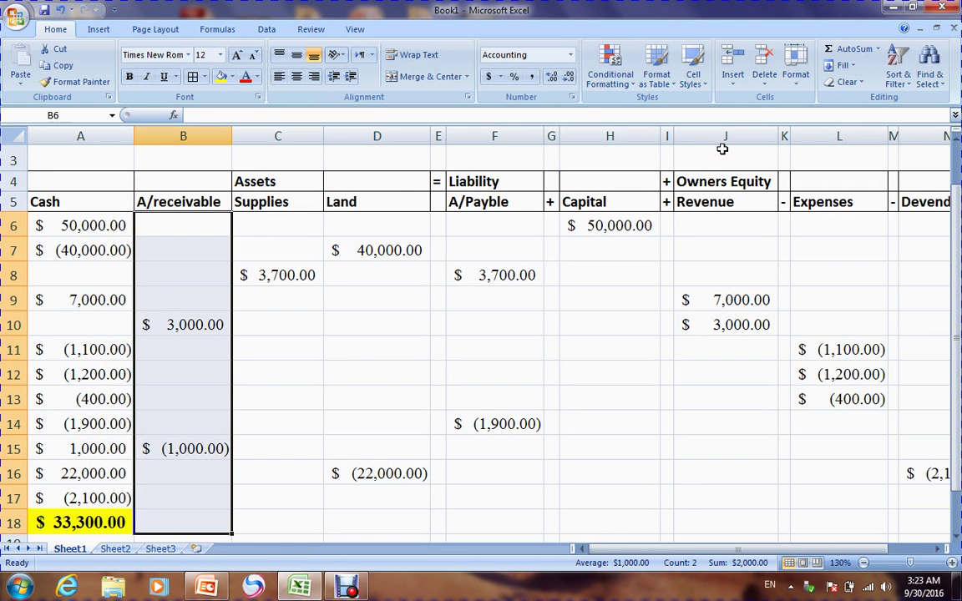
pyautogui.click(831, 52)
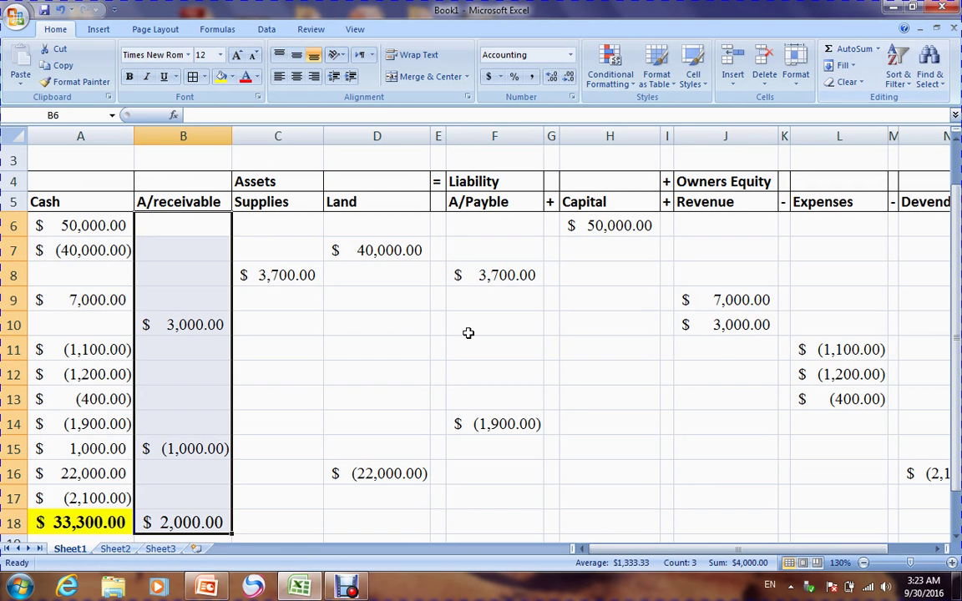
pyautogui.click(301, 227)
pyautogui.moveTo(300, 227); pyautogui.dragTo(275, 517)
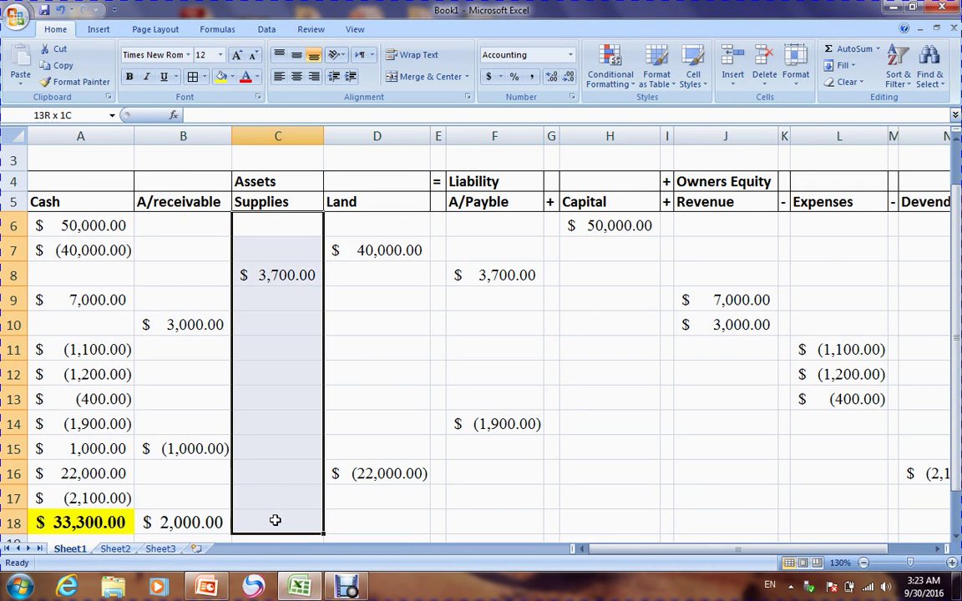
pyautogui.click(836, 50)
# Copy the bold yellow formatting of the Cash total in A18 onto the totals in B18:C18
pyautogui.click(63, 521)
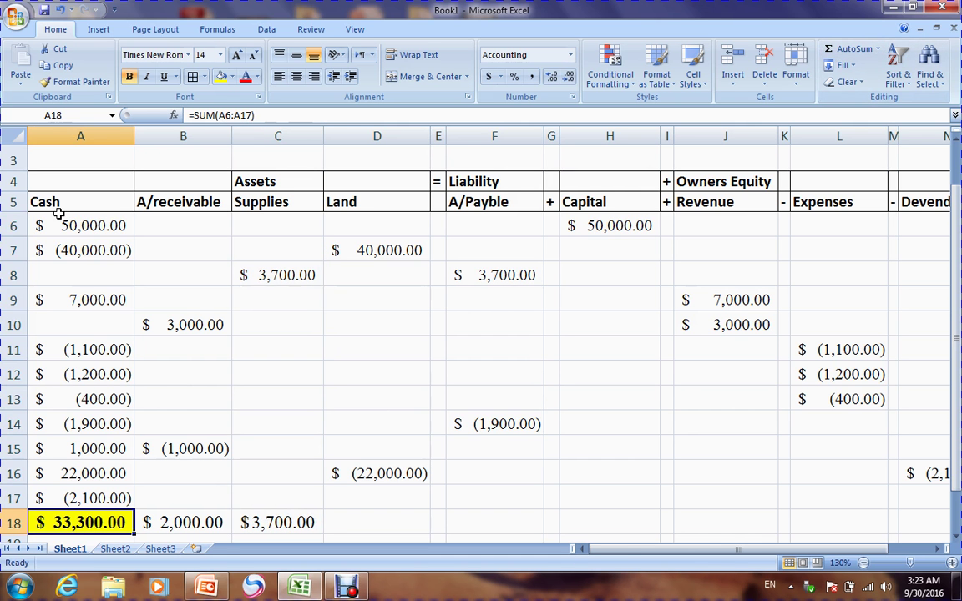
pyautogui.click(73, 84)
pyautogui.moveTo(196, 522); pyautogui.dragTo(267, 523)
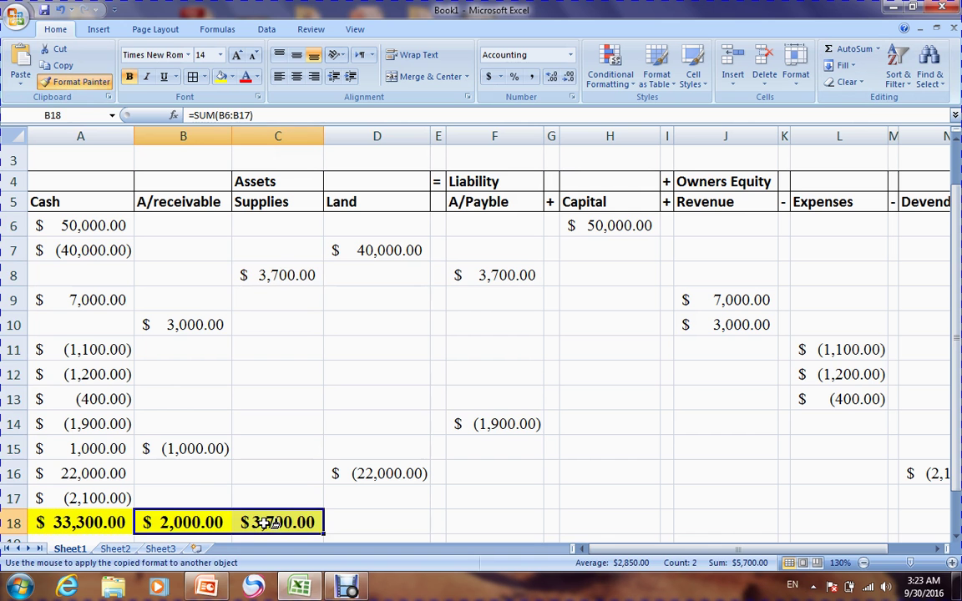
# Total the Land column in D18 with AutoSum and copy the Supplies total's formatting onto it
pyautogui.click(391, 249)
pyautogui.moveTo(391, 249); pyautogui.dragTo(376, 517)
pyautogui.click(845, 48)
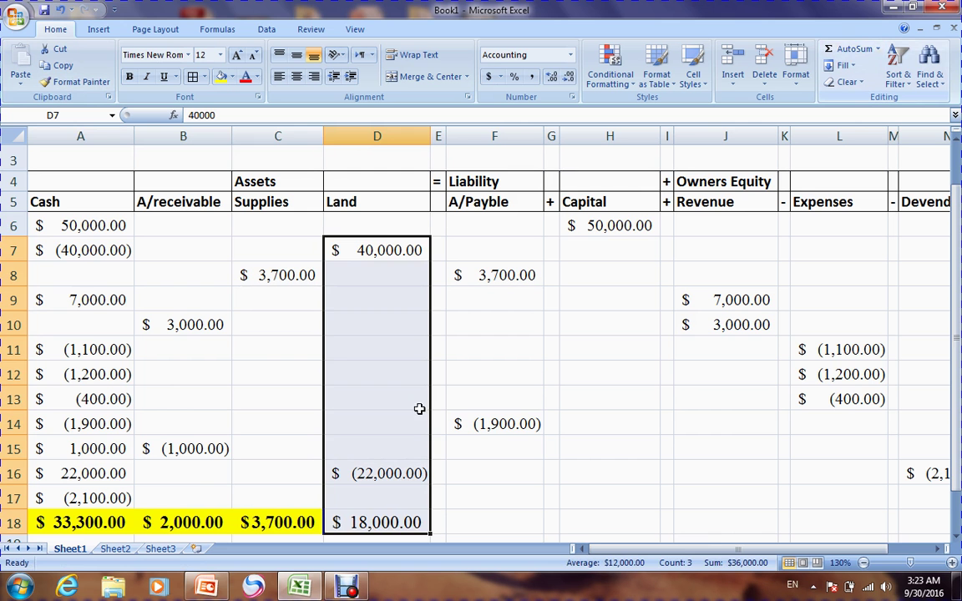
pyautogui.click(284, 523)
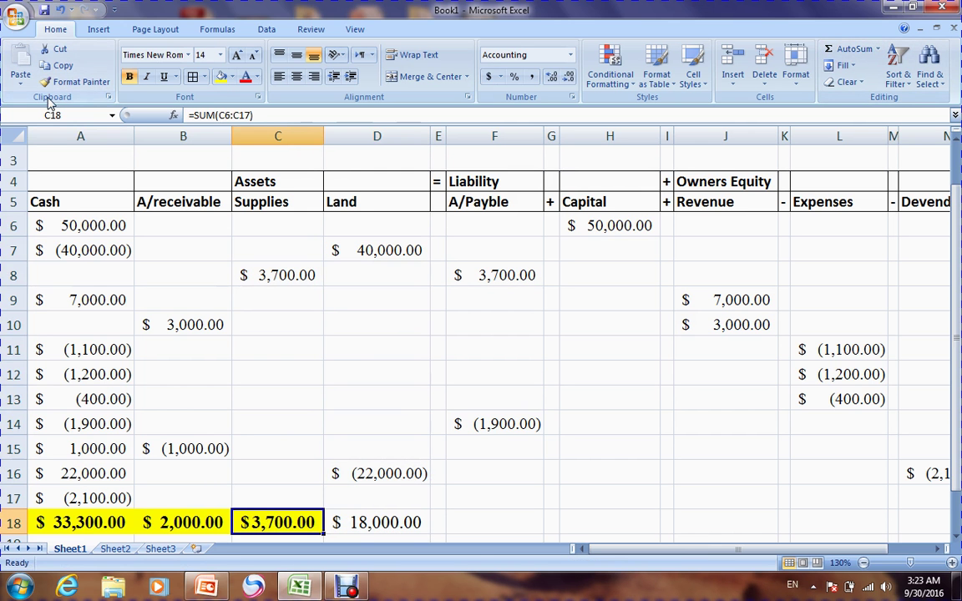
pyautogui.click(73, 82)
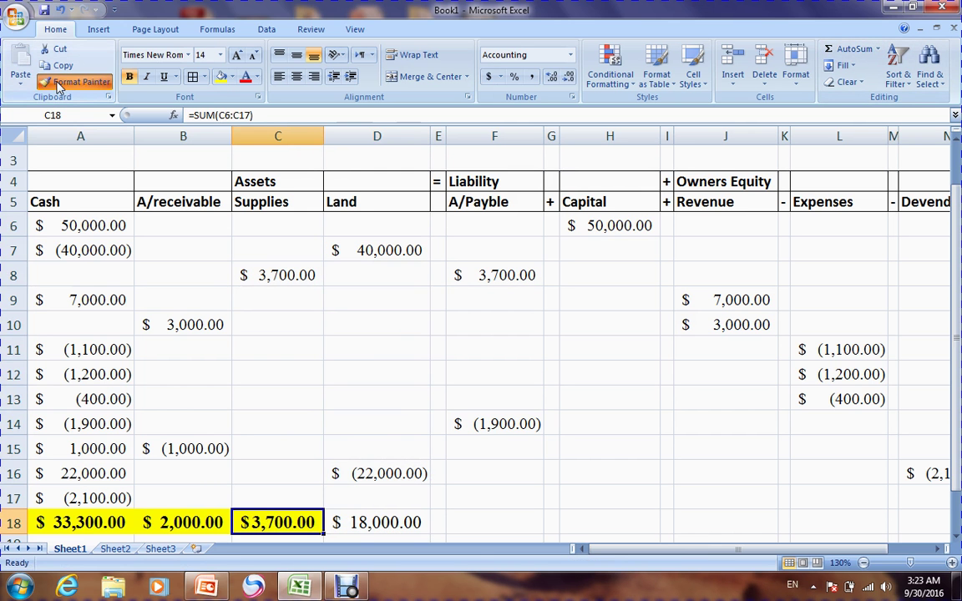
pyautogui.click(371, 522)
# Total the A/Payble, Capital and Revenue columns in F18, H18 and J18 with AutoSum
pyautogui.click(501, 526)
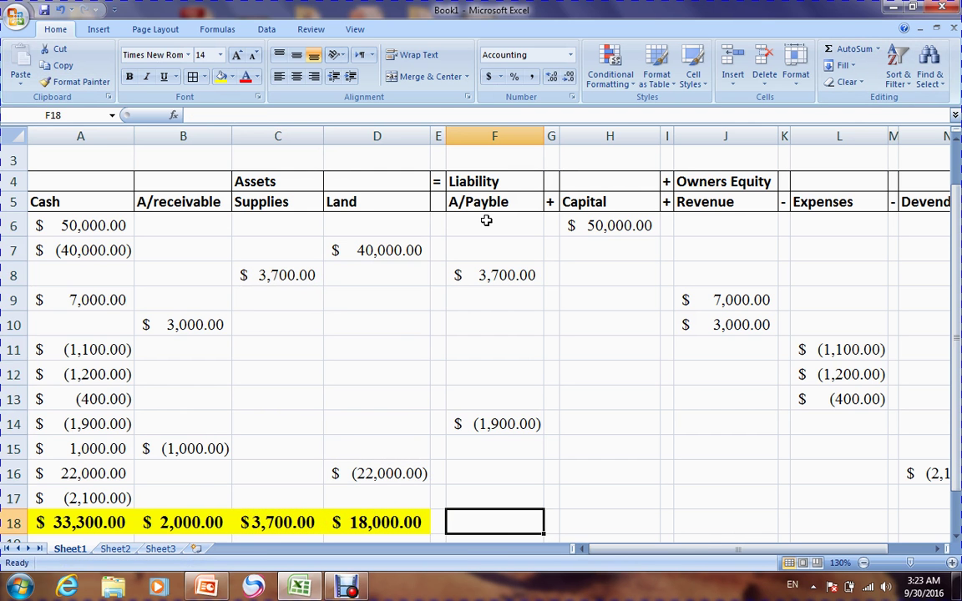
pyautogui.moveTo(486, 220); pyautogui.dragTo(487, 515)
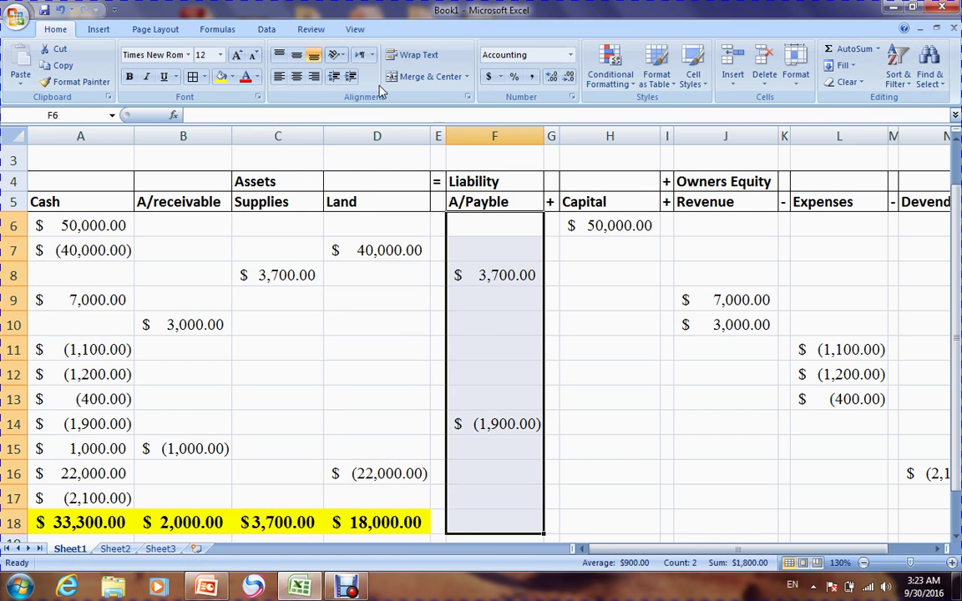
pyautogui.click(831, 48)
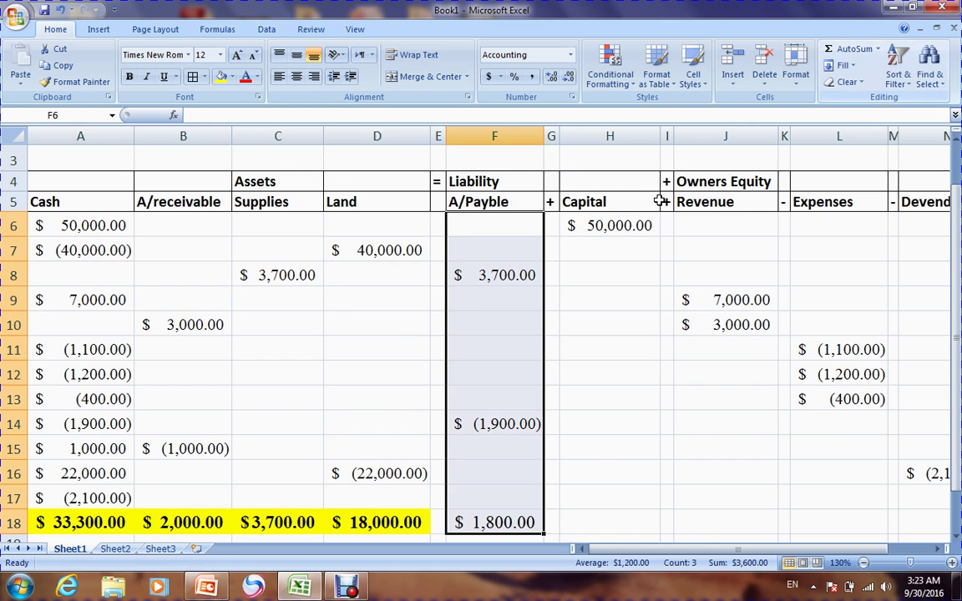
pyautogui.moveTo(621, 223); pyautogui.dragTo(596, 516)
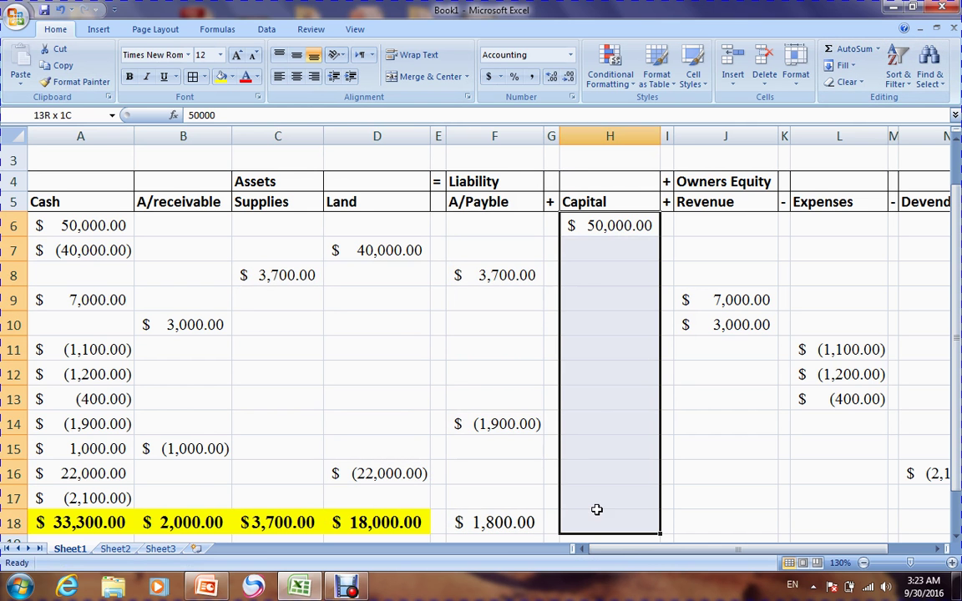
pyautogui.click(841, 52)
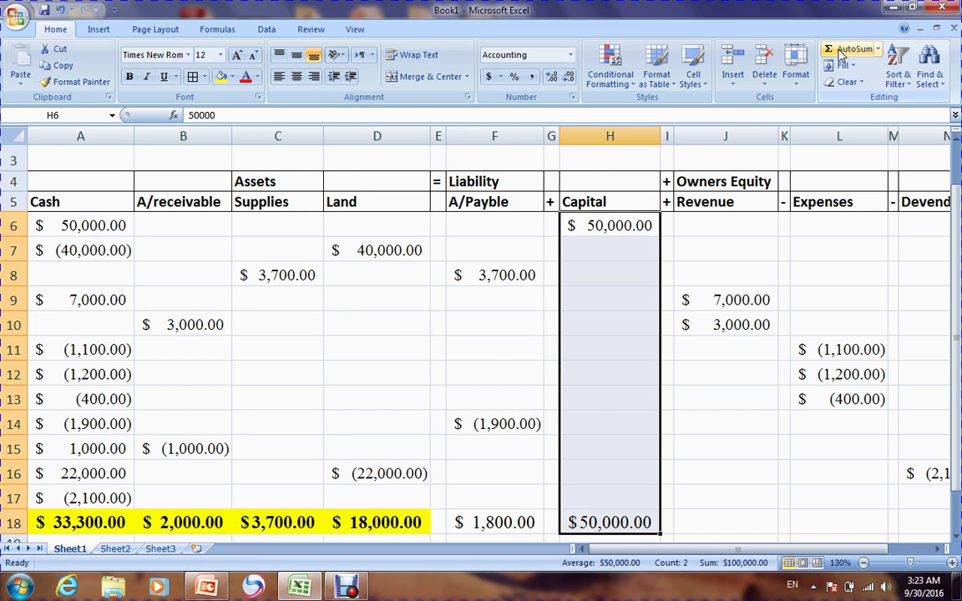
pyautogui.moveTo(715, 225); pyautogui.dragTo(714, 516)
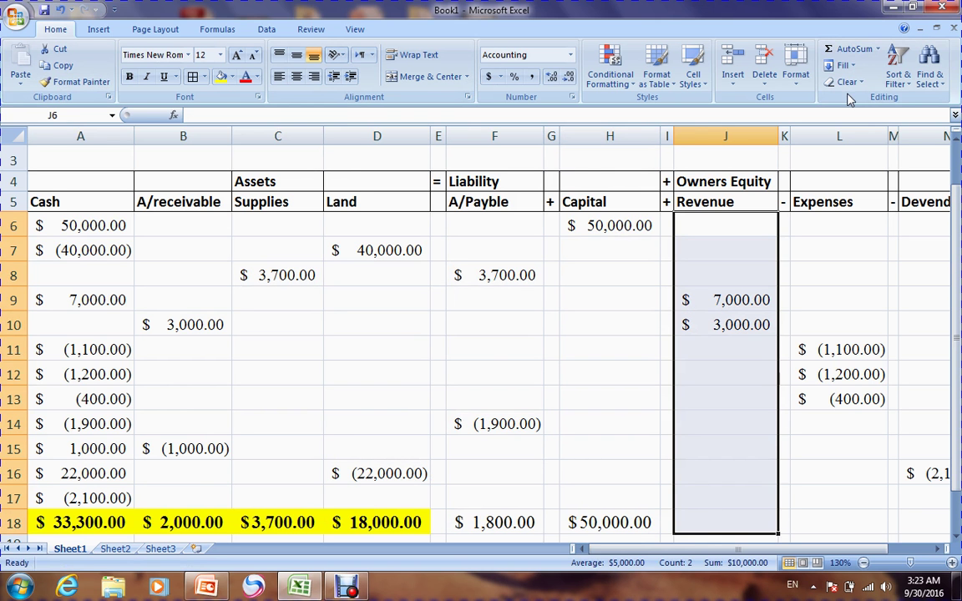
pyautogui.click(841, 52)
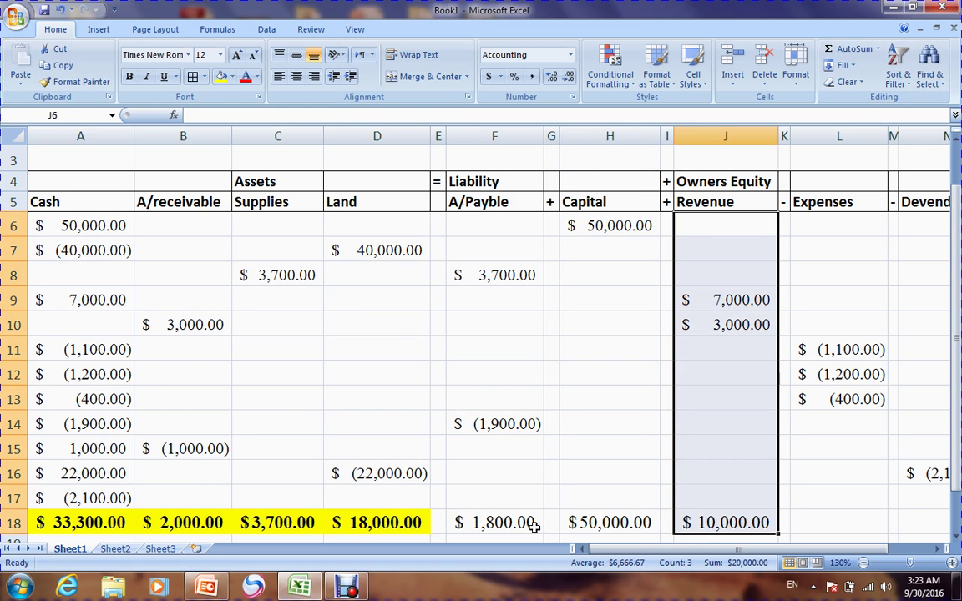
# Copy the Land total's bold yellow formatting onto the A/Payble, Capital and Revenue totals in F18, H18 and J18
pyautogui.click(360, 523)
pyautogui.click(75, 82)
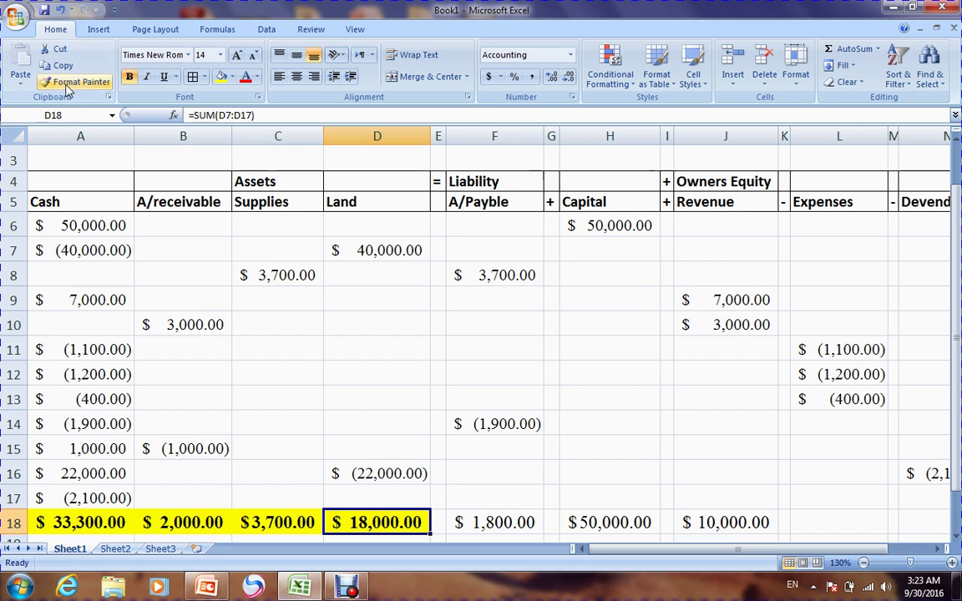
pyautogui.click(493, 521)
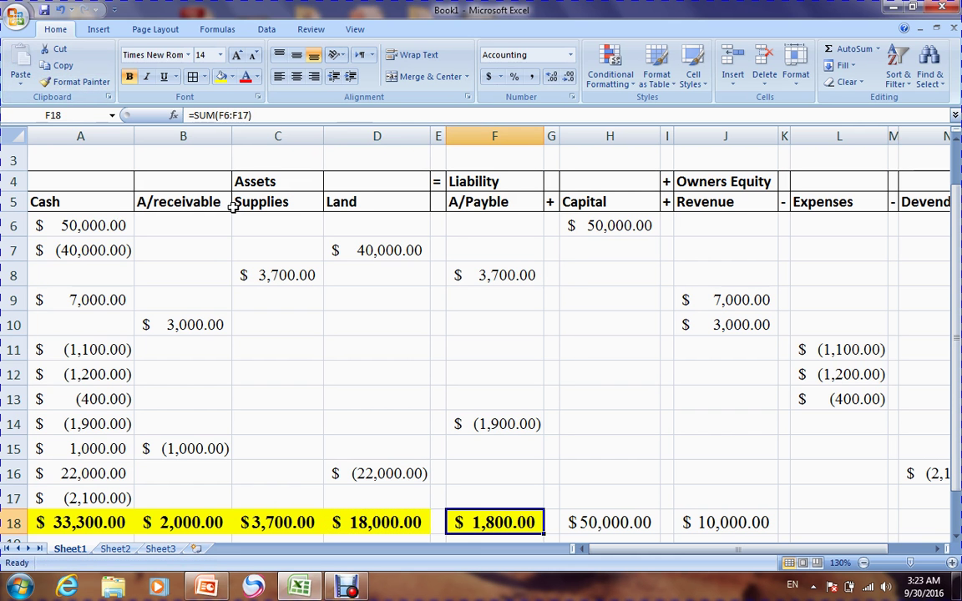
pyautogui.click(59, 84)
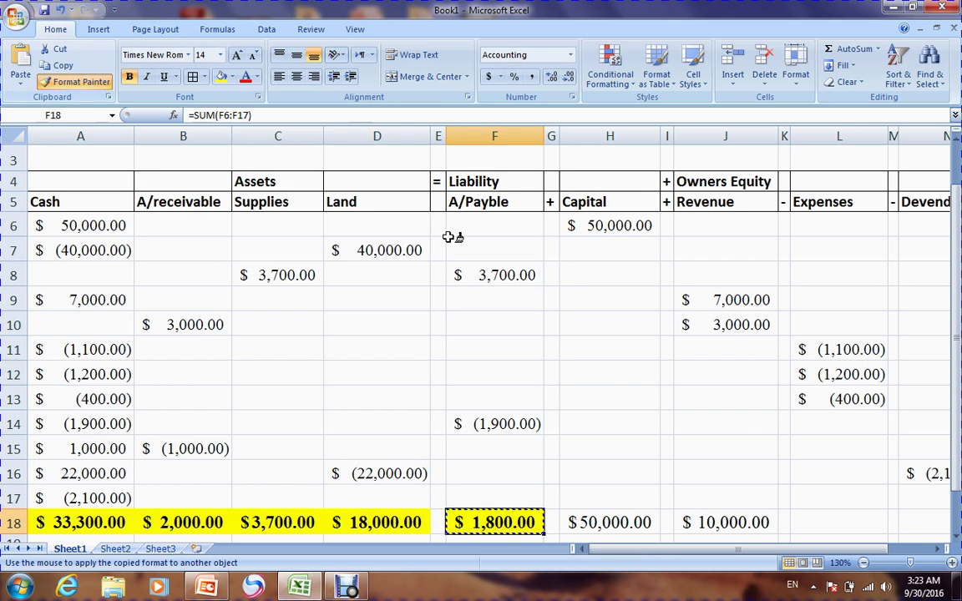
pyautogui.click(611, 520)
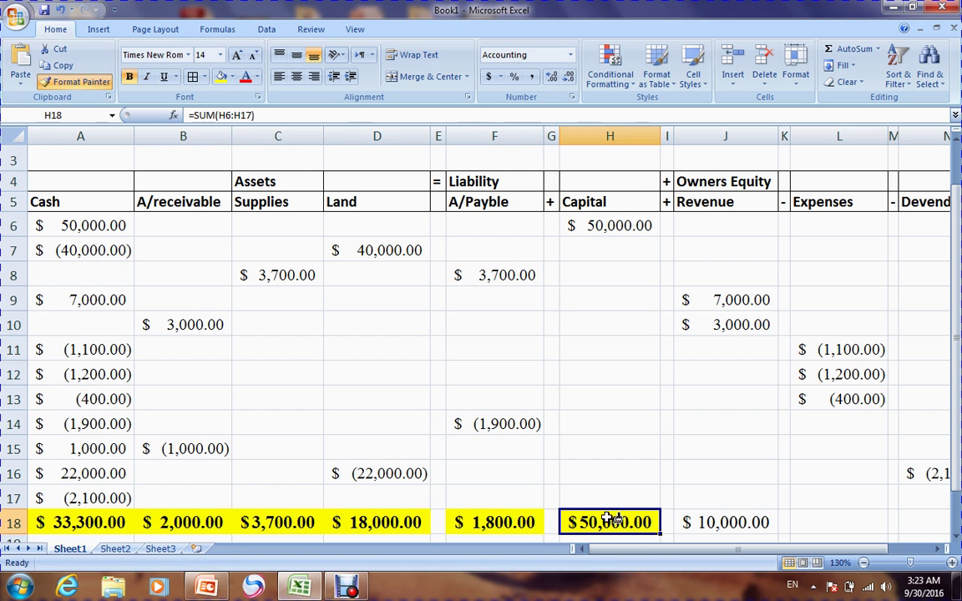
pyautogui.click(83, 84)
pyautogui.click(730, 521)
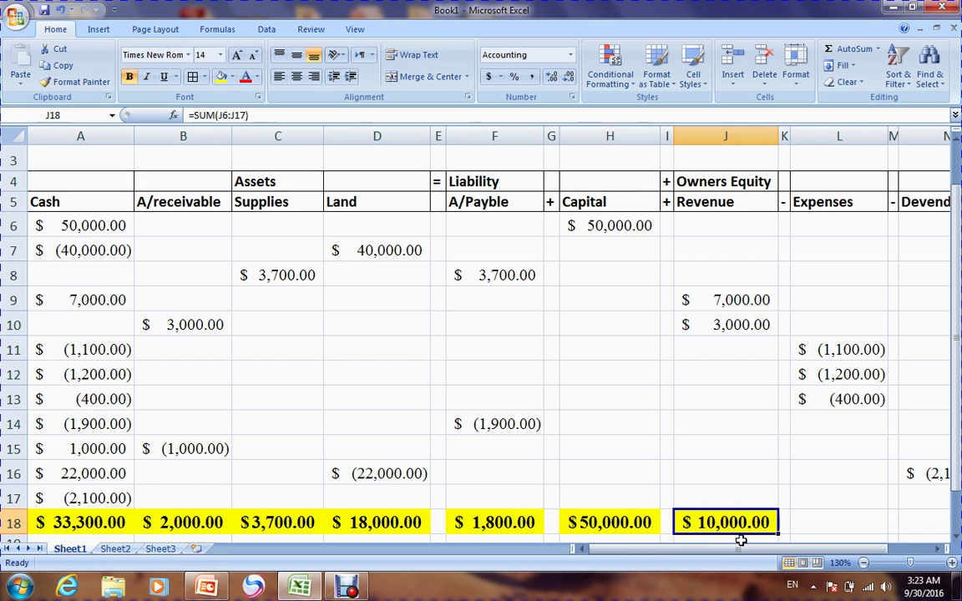
# Total the Expenses and Devendend columns in L18 and N18 with AutoSum over rows 6 to 17
pyautogui.moveTo(743, 548); pyautogui.dragTo(787, 553)
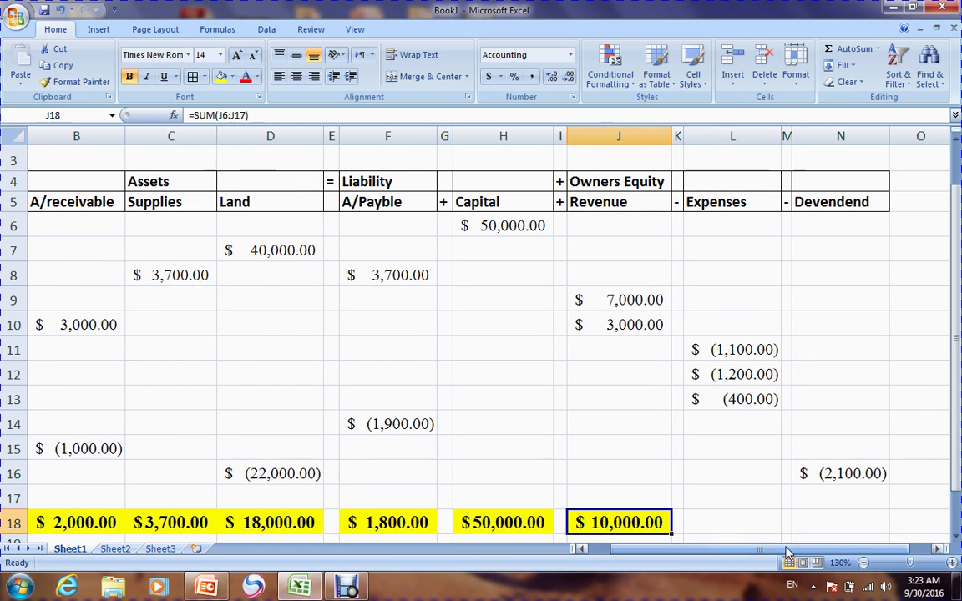
pyautogui.moveTo(957, 451); pyautogui.dragTo(959, 462)
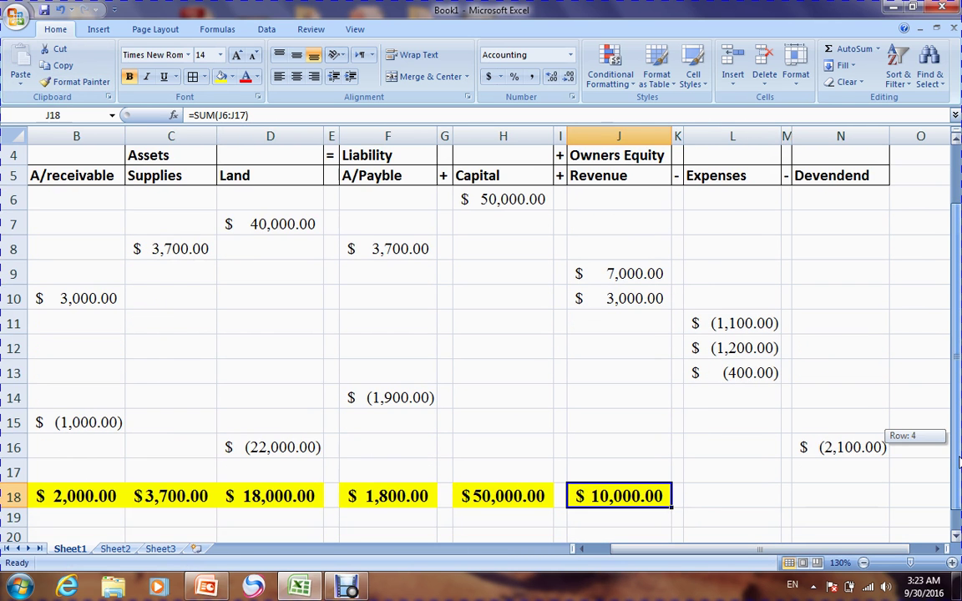
pyautogui.moveTo(730, 194); pyautogui.dragTo(729, 489)
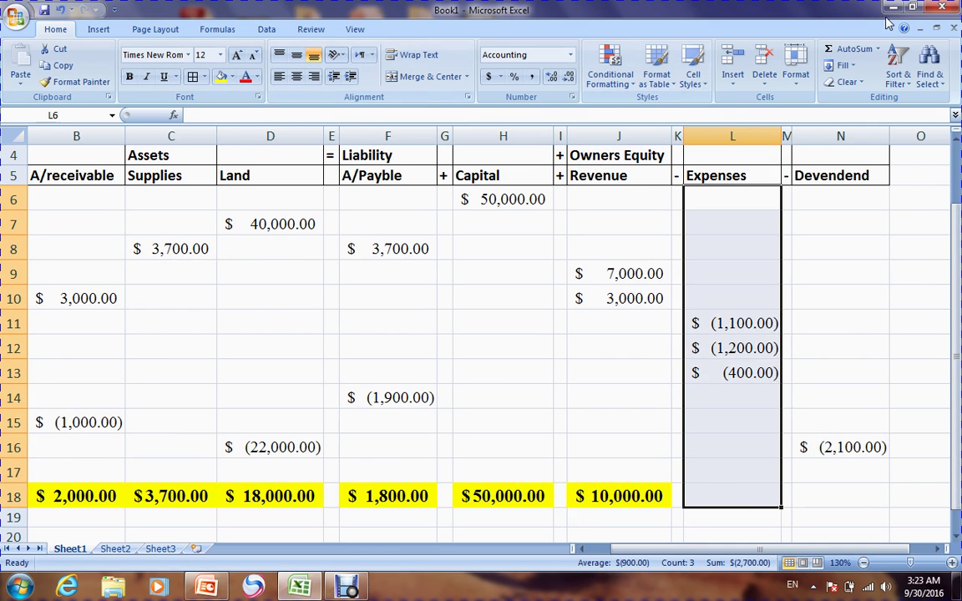
pyautogui.click(852, 48)
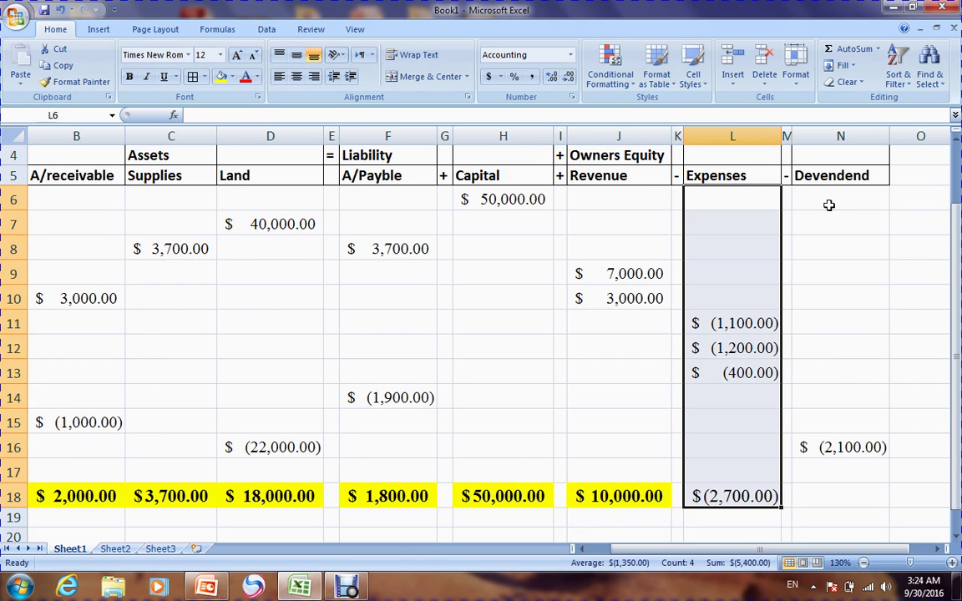
pyautogui.moveTo(827, 197); pyautogui.dragTo(827, 489)
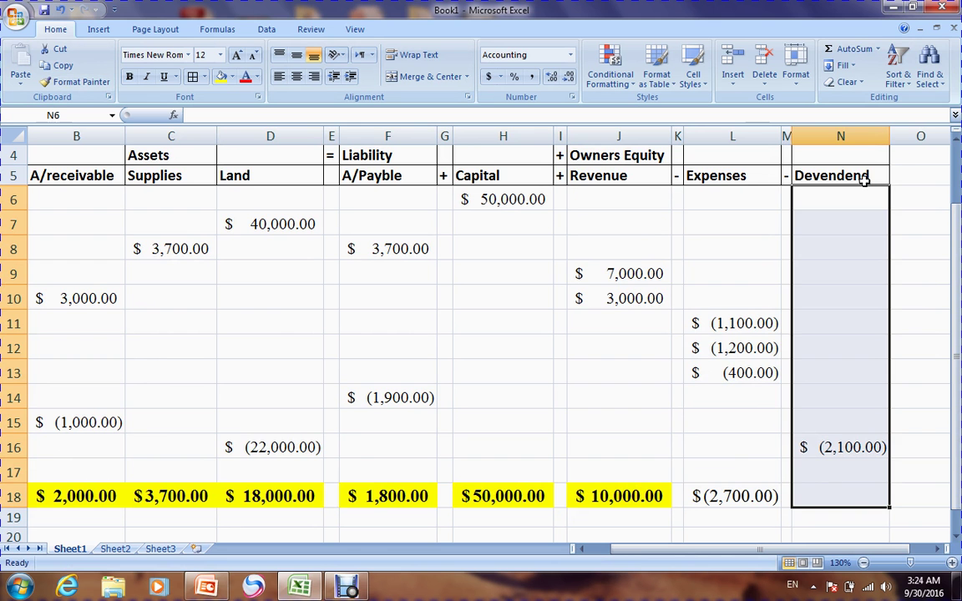
pyautogui.click(851, 49)
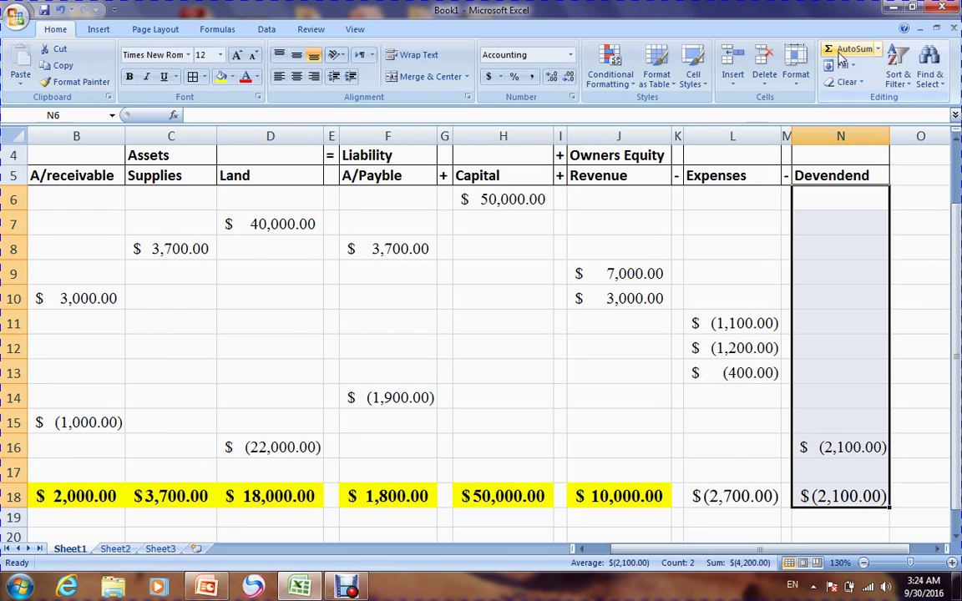
# Fill the Expenses and Devendend totals in L18 and N18 with yellow
pyautogui.click(687, 518)
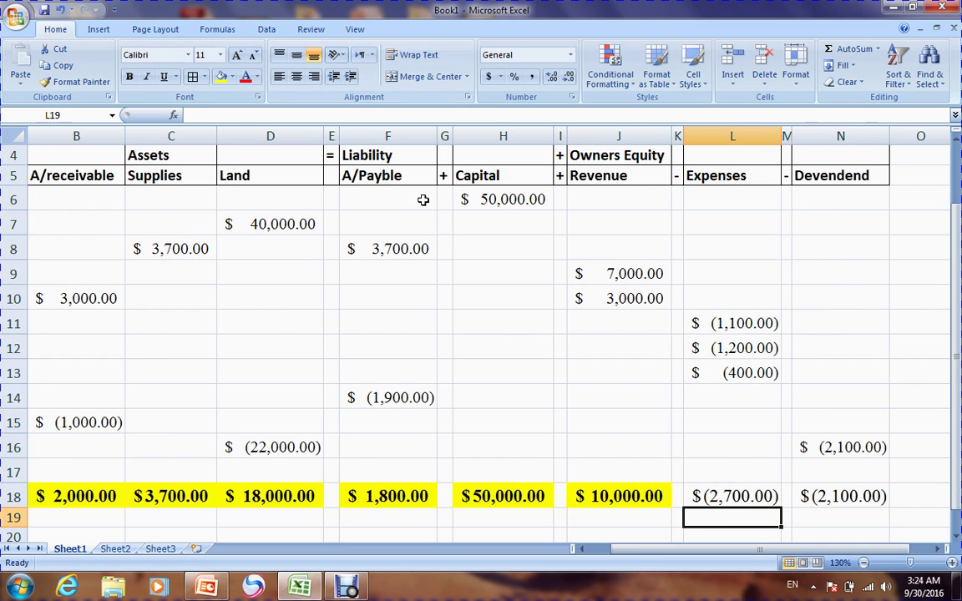
pyautogui.click(709, 493)
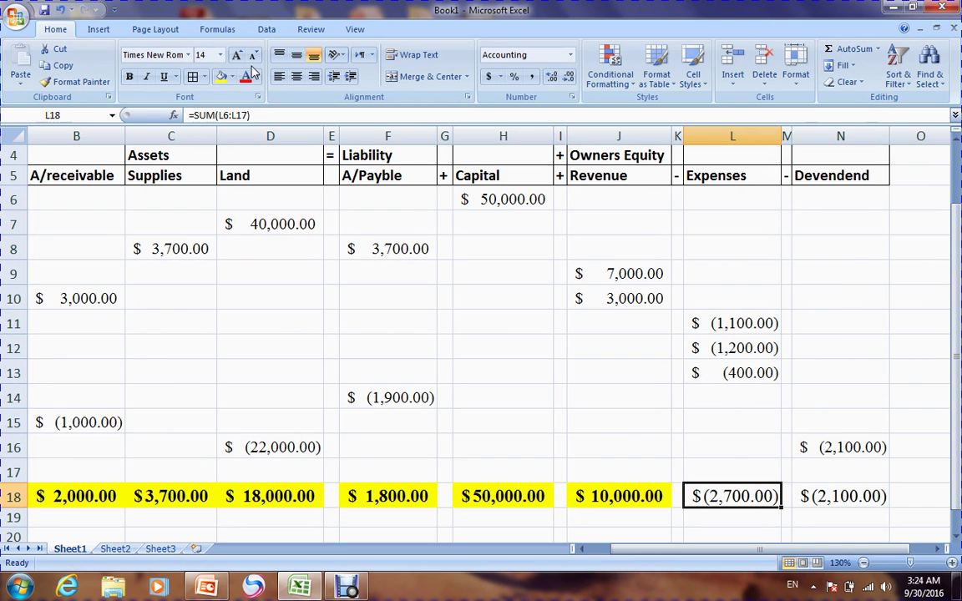
pyautogui.click(222, 76)
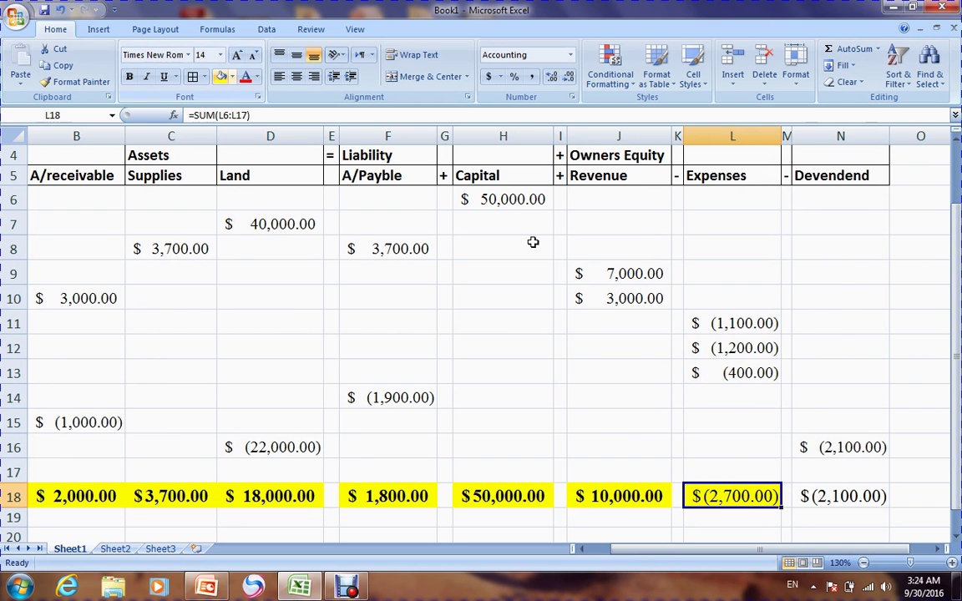
pyautogui.click(855, 499)
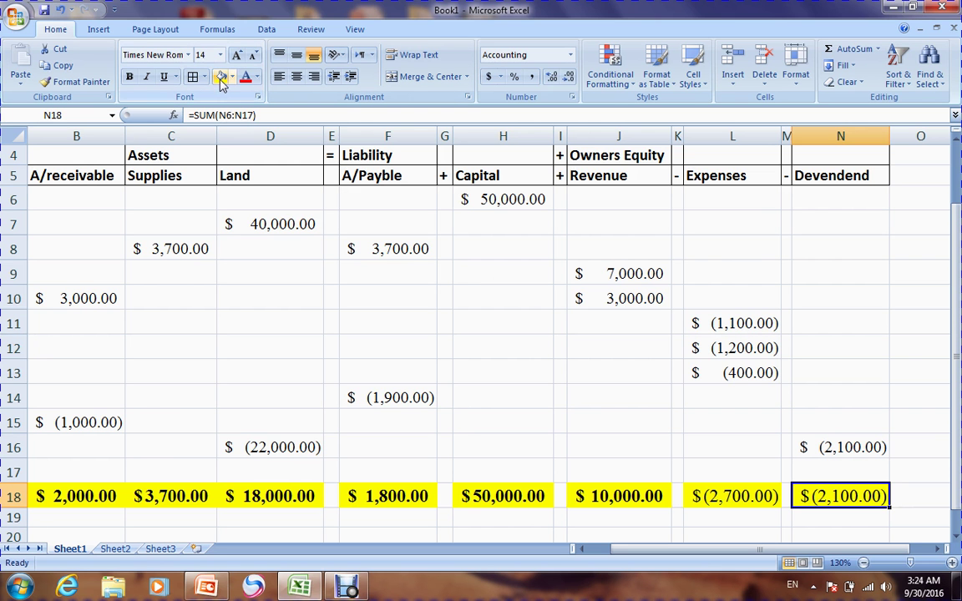
pyautogui.click(902, 355)
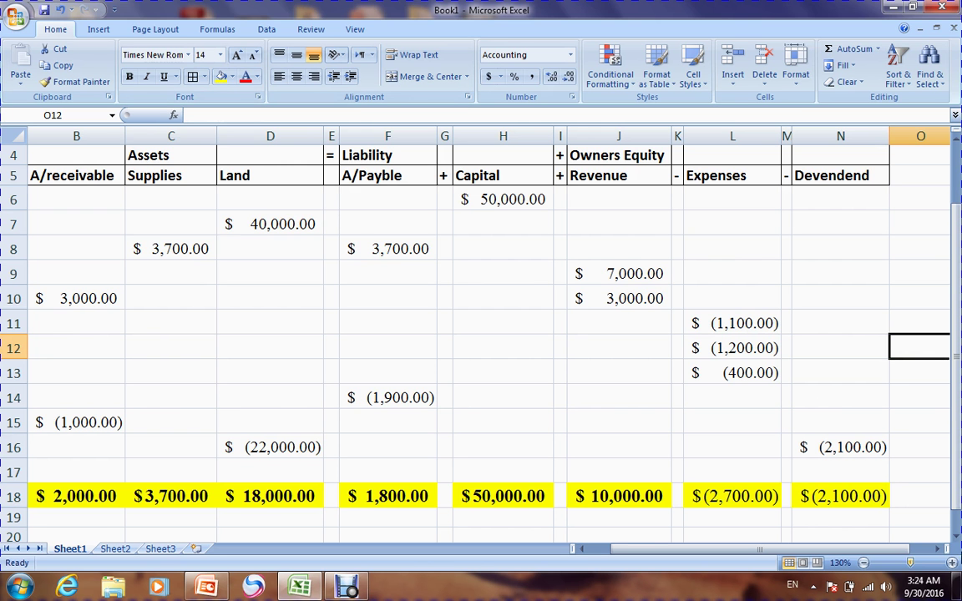
# Review the asset column totals in row 18, going through A18, B18, C18 and D18
pyautogui.click(958, 538)
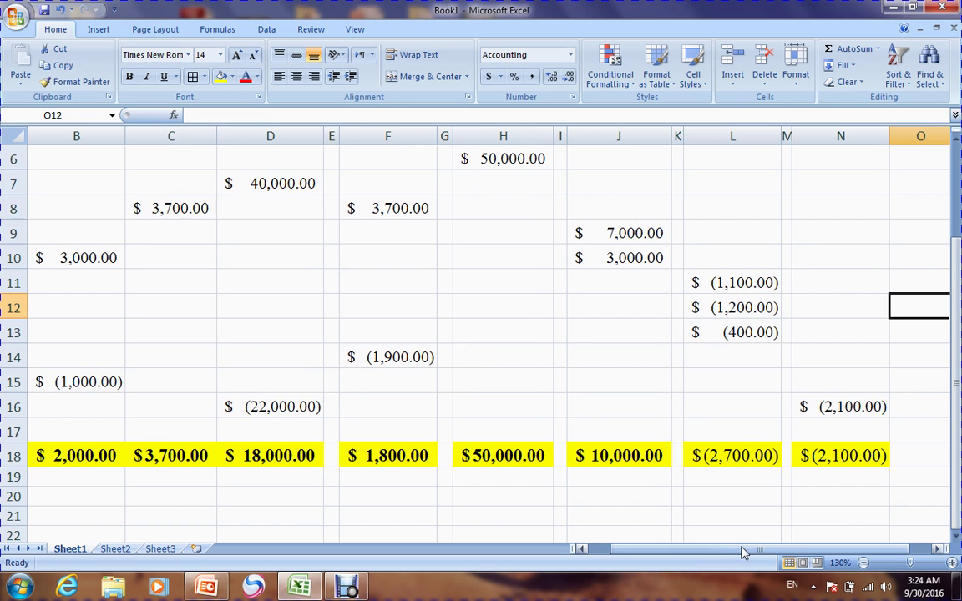
pyautogui.moveTo(741, 554); pyautogui.dragTo(718, 558)
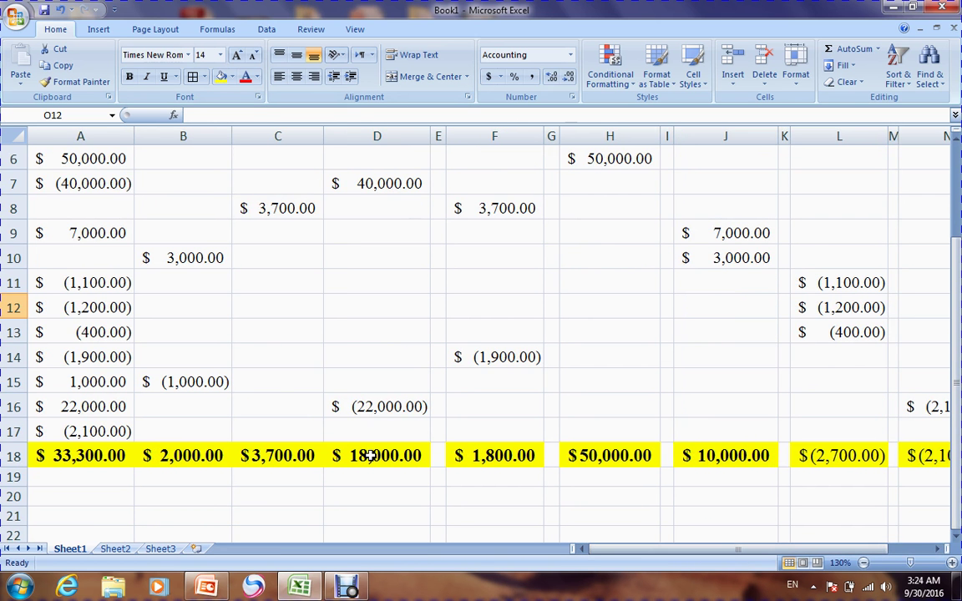
pyautogui.click(95, 455)
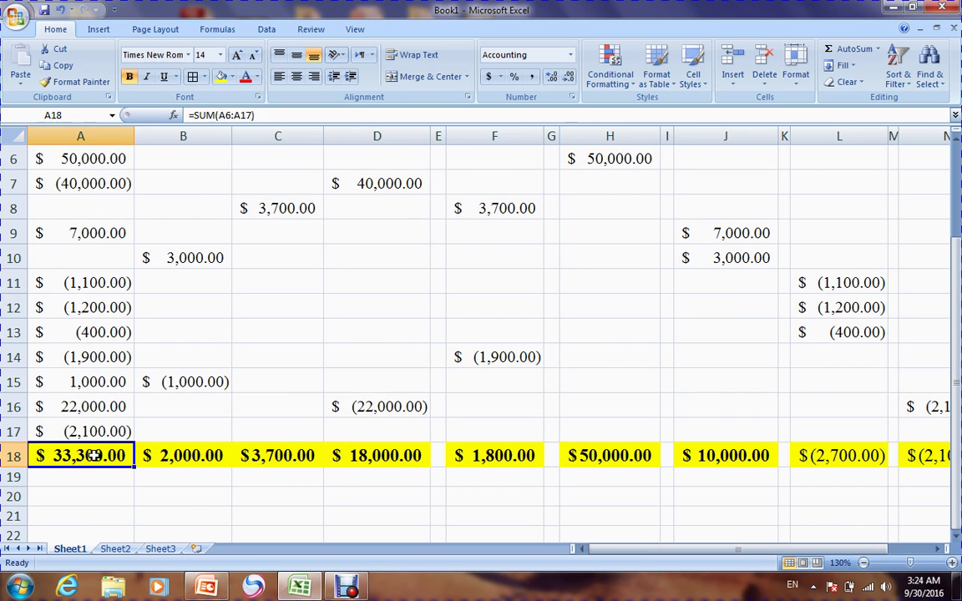
pyautogui.click(196, 456)
pyautogui.click(275, 459)
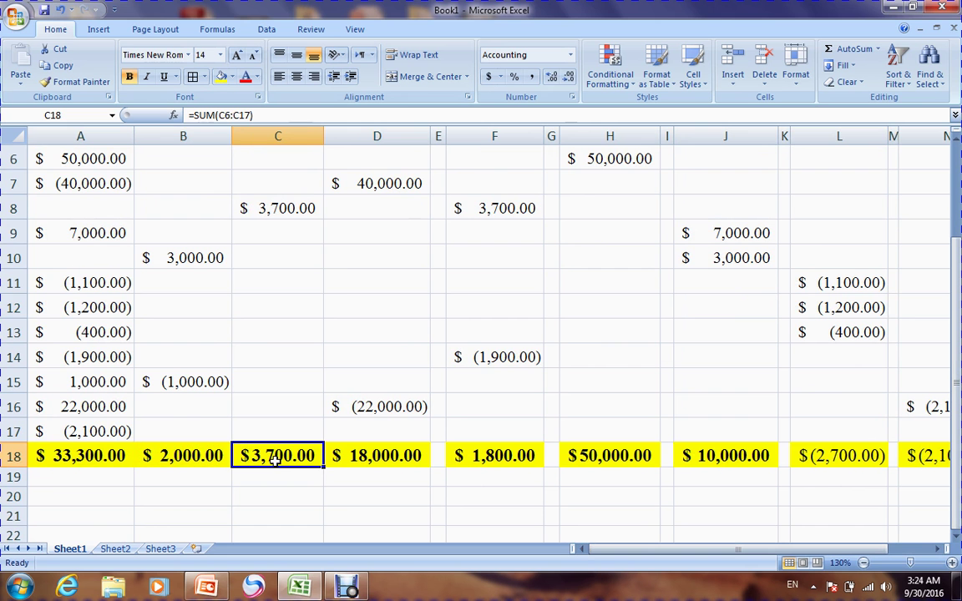
pyautogui.click(365, 459)
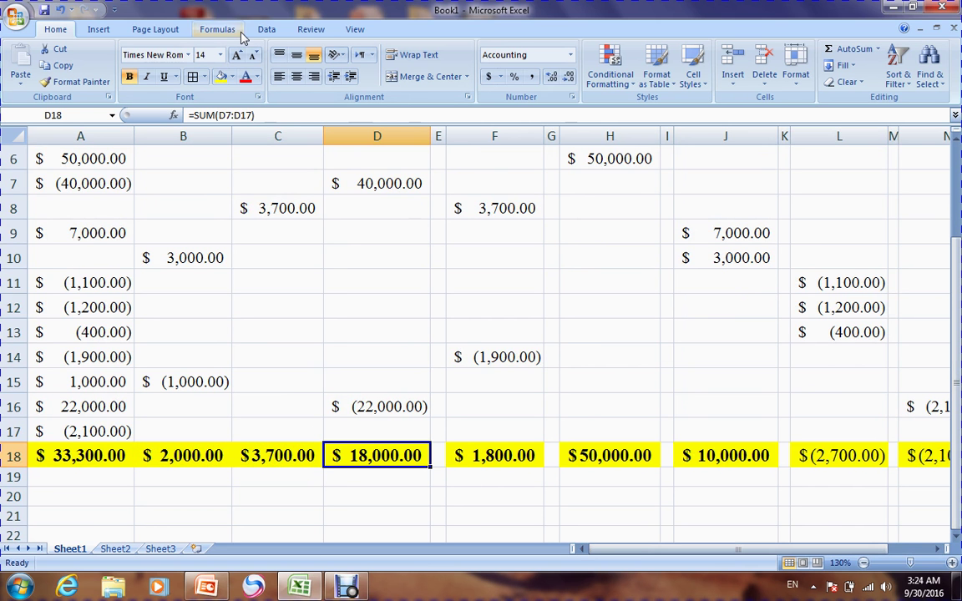
# Add a left brace shape pointing downward beneath the asset totals in A18 to D18, about 4.18" long and 0.31" deep
pyautogui.click(98, 29)
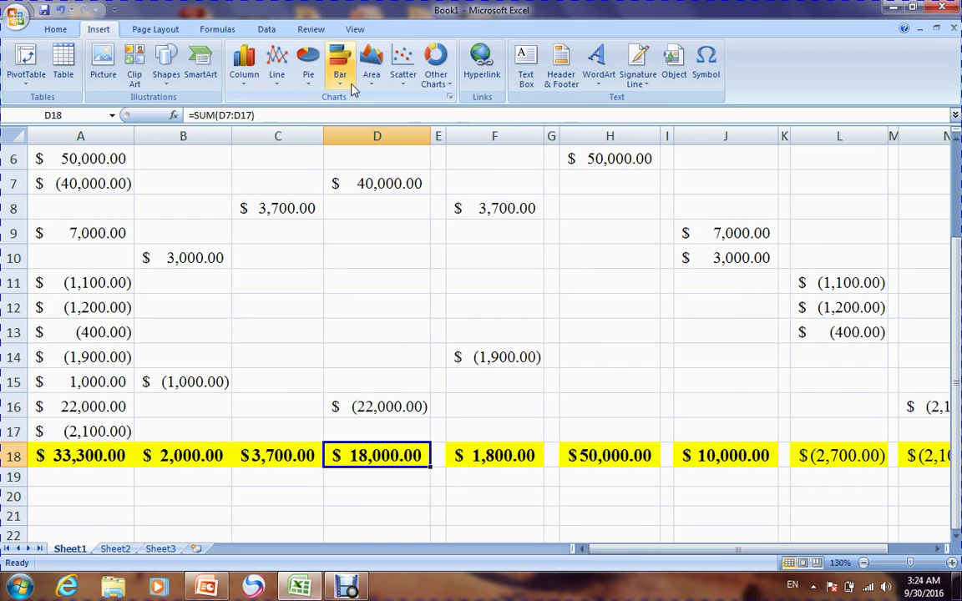
pyautogui.click(167, 80)
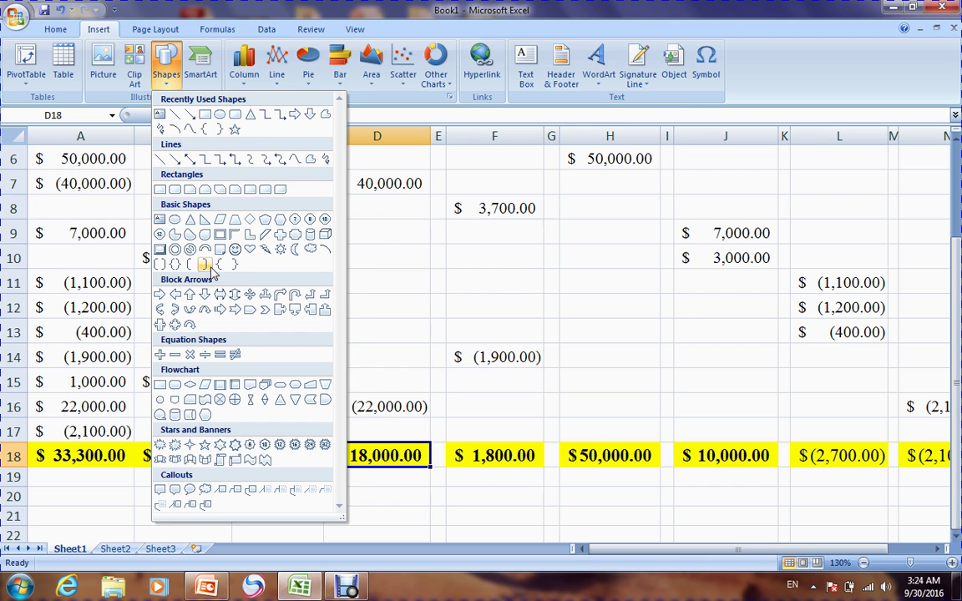
pyautogui.click(192, 240)
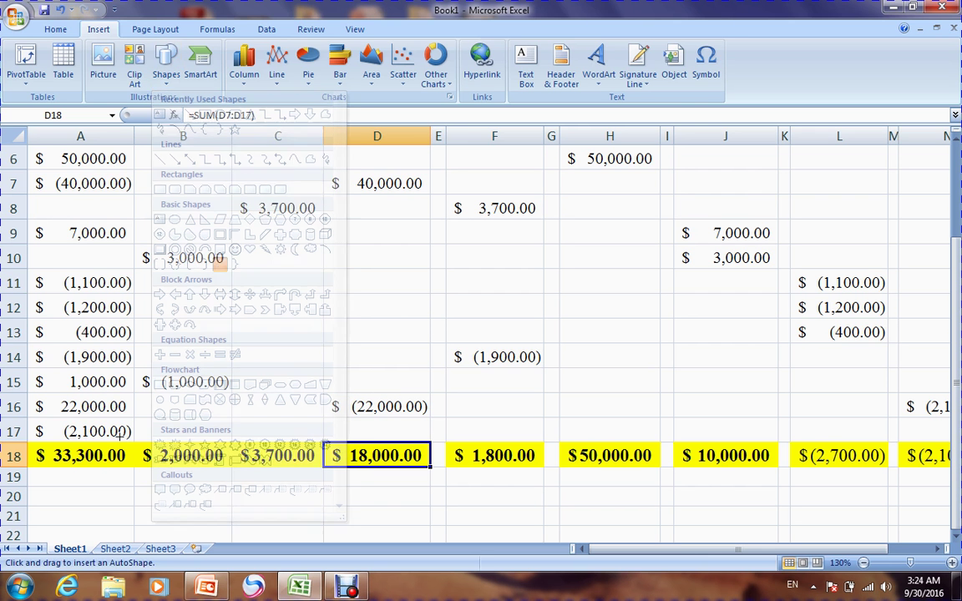
pyautogui.moveTo(38, 474); pyautogui.dragTo(65, 504)
pyautogui.click(66, 501)
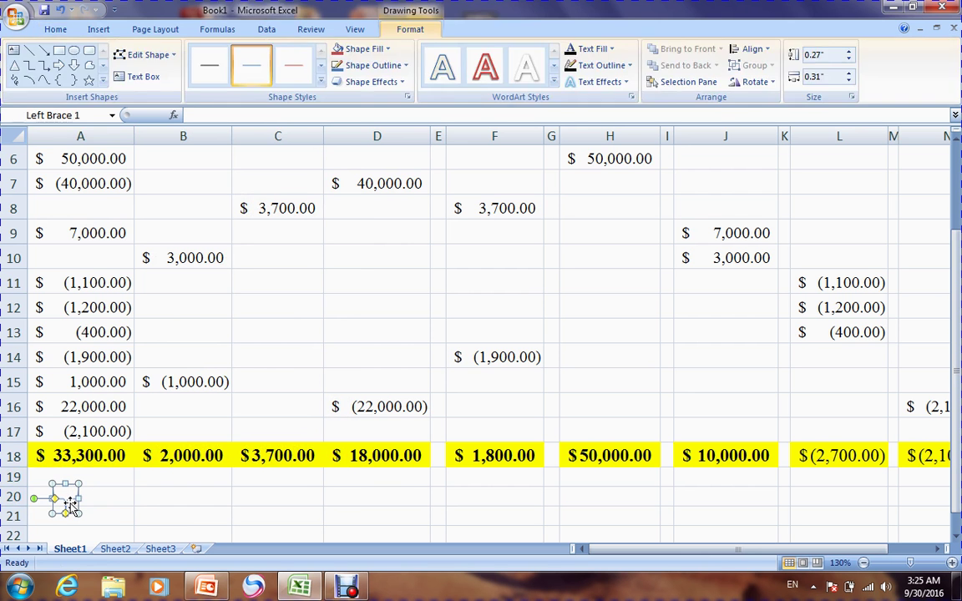
pyautogui.moveTo(64, 487); pyautogui.dragTo(50, 472)
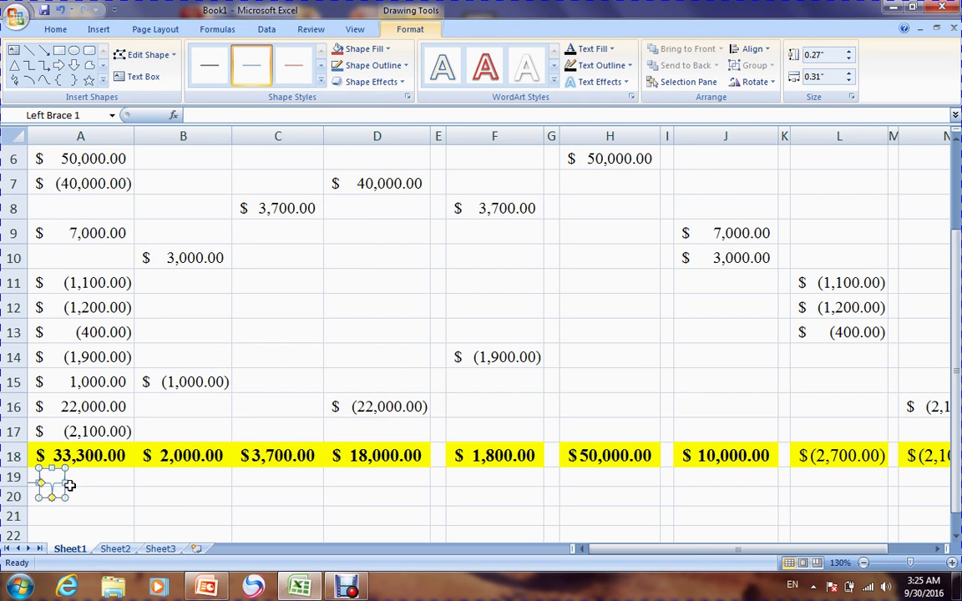
pyautogui.moveTo(319, 496); pyautogui.dragTo(430, 498)
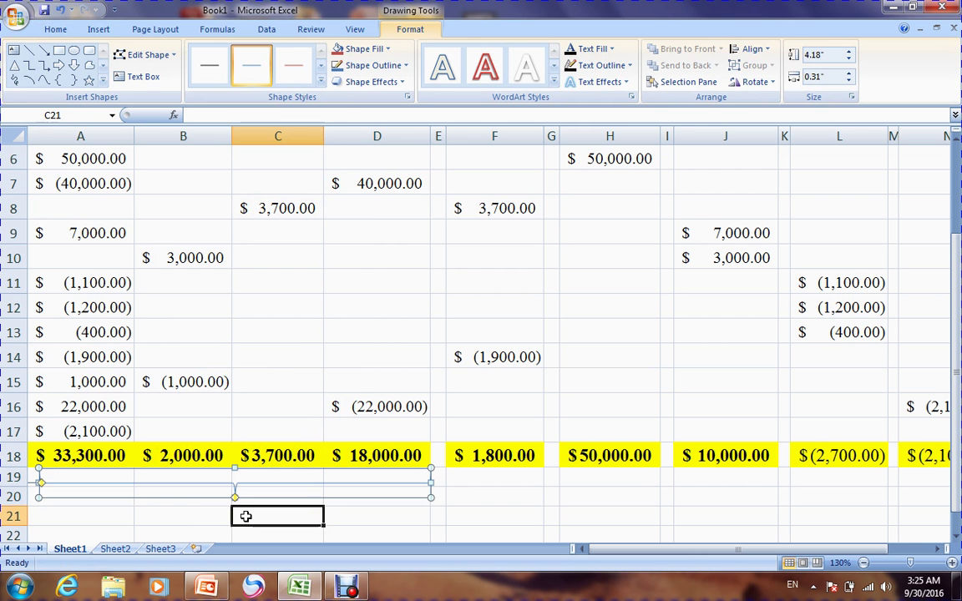
# Merge and center cells B21 and C21 below the brace's point
pyautogui.click(246, 516)
pyautogui.moveTo(209, 515); pyautogui.dragTo(242, 515)
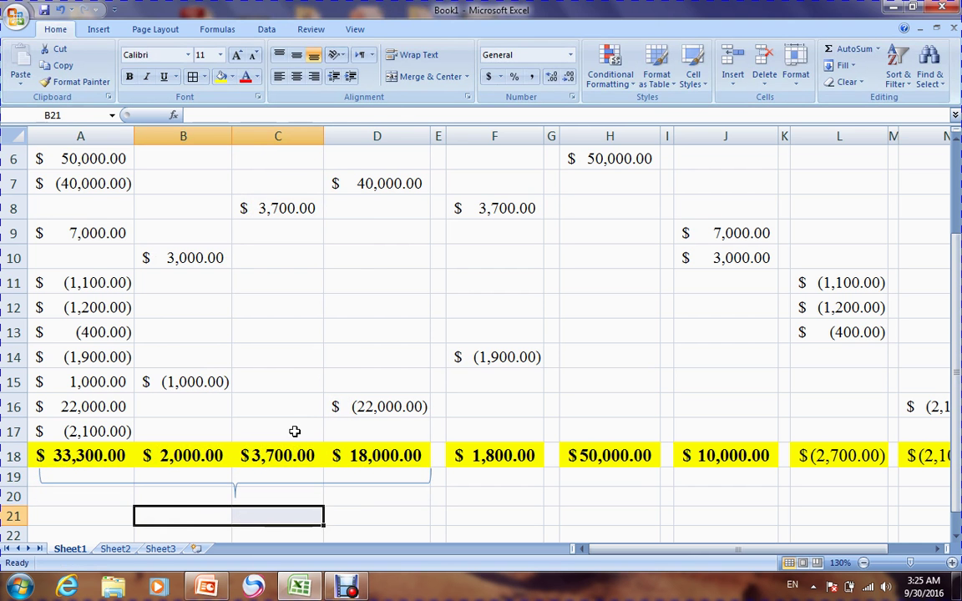
pyautogui.click(418, 76)
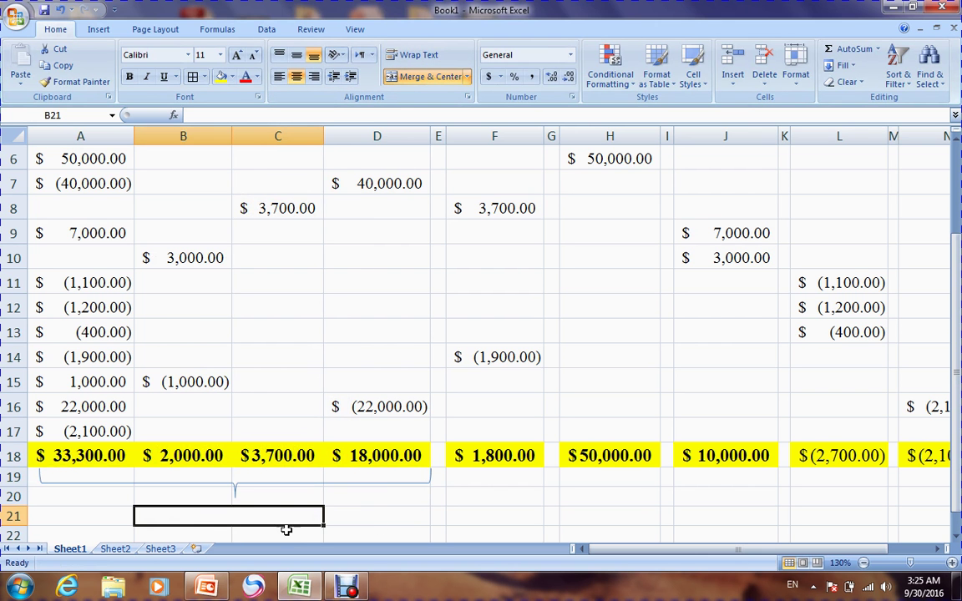
# Add up the four asset column totals in merged cell B21 with the formula =A18+B18+C18+D18
pyautogui.write('=')
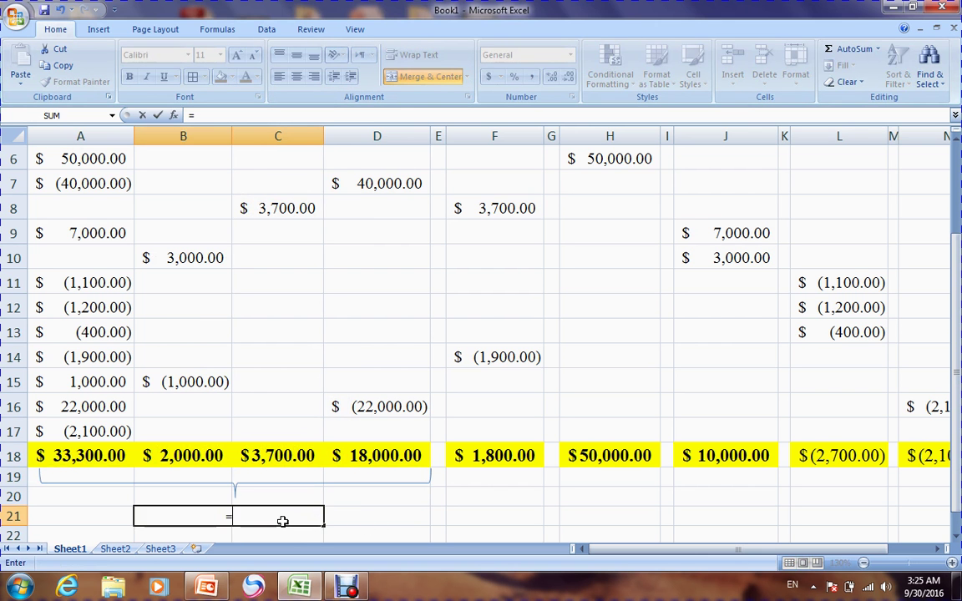
pyautogui.click(87, 455)
pyautogui.write('+')
pyautogui.click(169, 455)
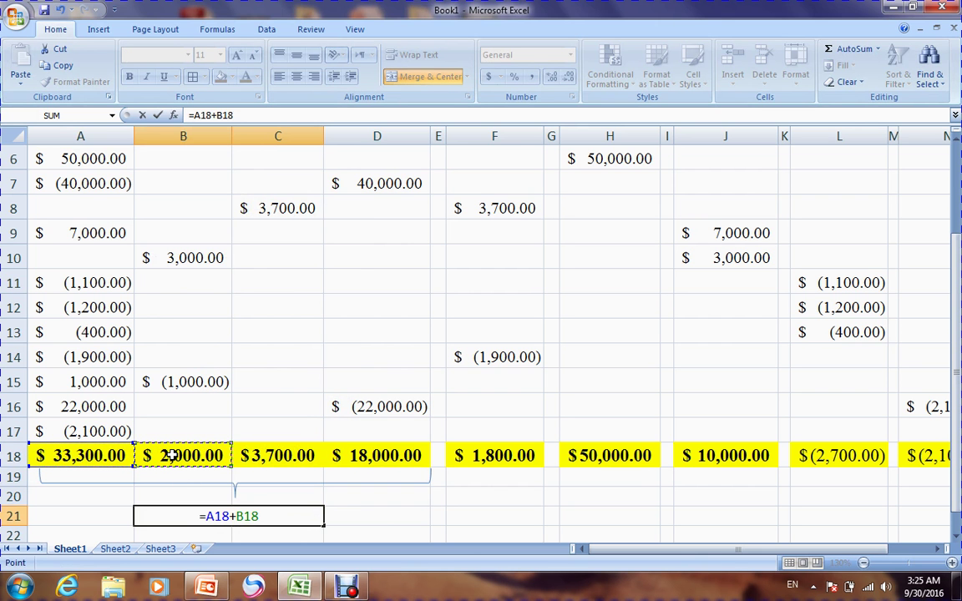
pyautogui.write('+')
pyautogui.click(264, 459)
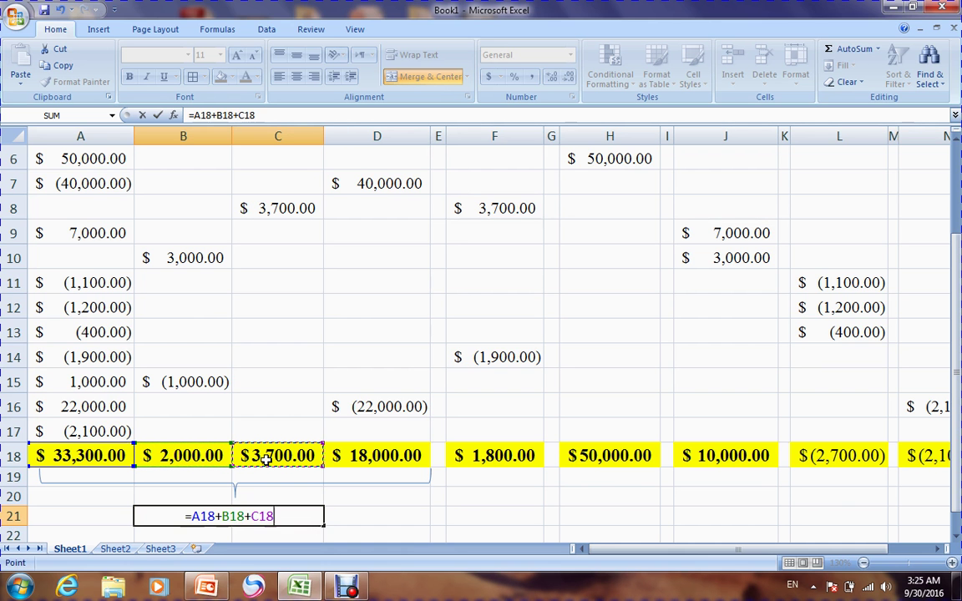
pyautogui.write('+')
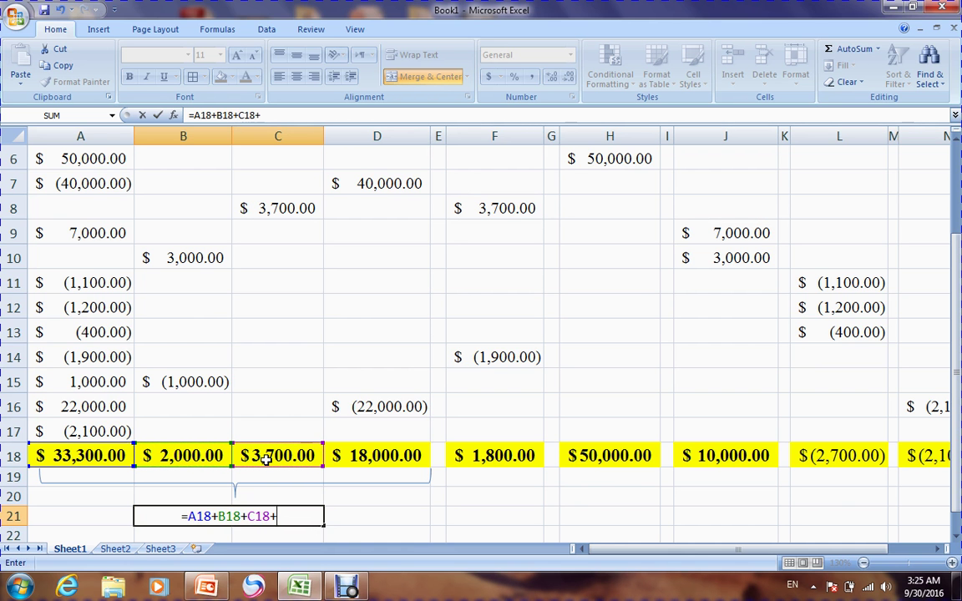
pyautogui.click(351, 456)
pyautogui.press('Return')
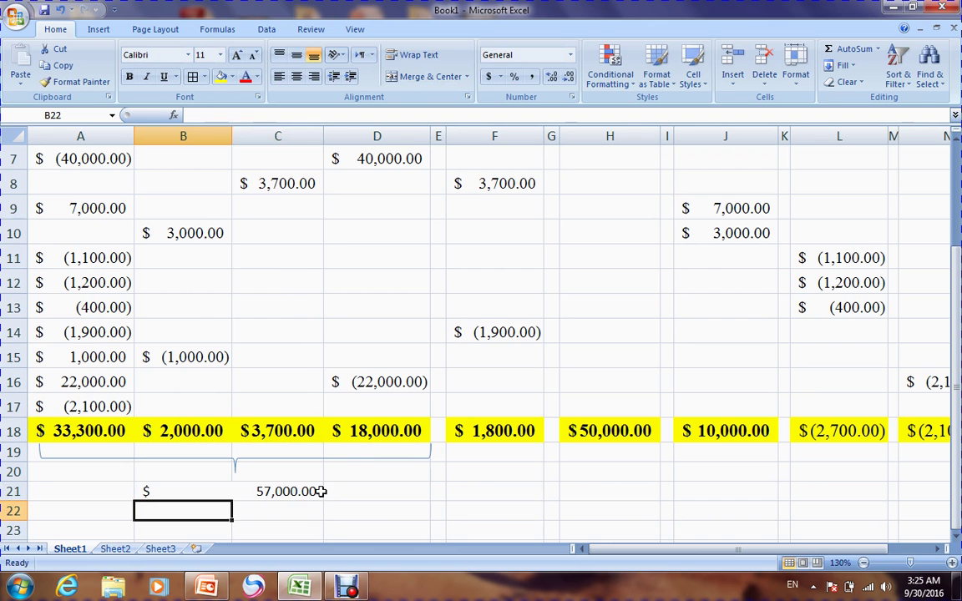
# Format the asset total in B21 as bold Times New Roman with a double underline
pyautogui.click(294, 492)
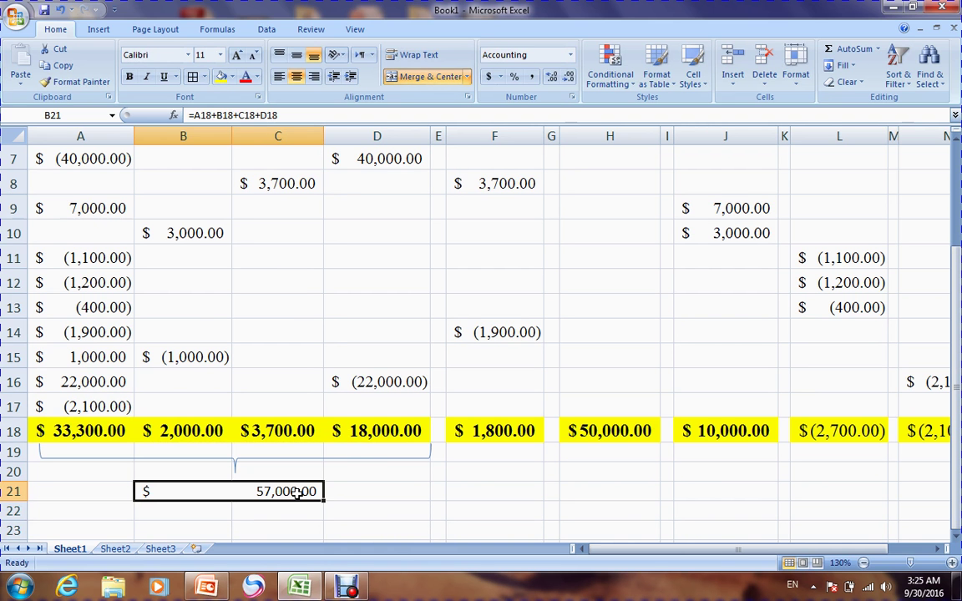
pyautogui.click(135, 54)
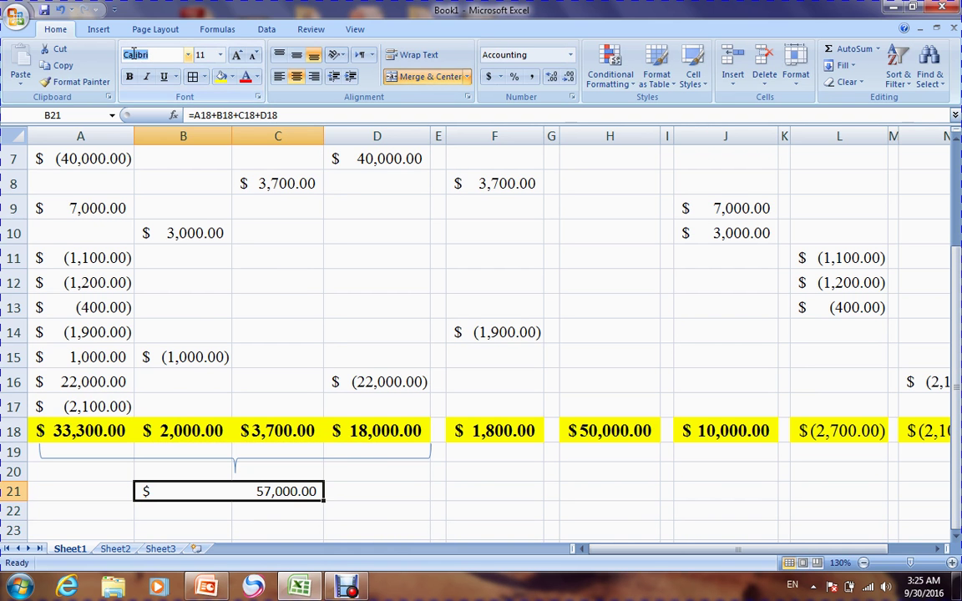
pyautogui.write('Times New Rom')
pyautogui.press('Return')
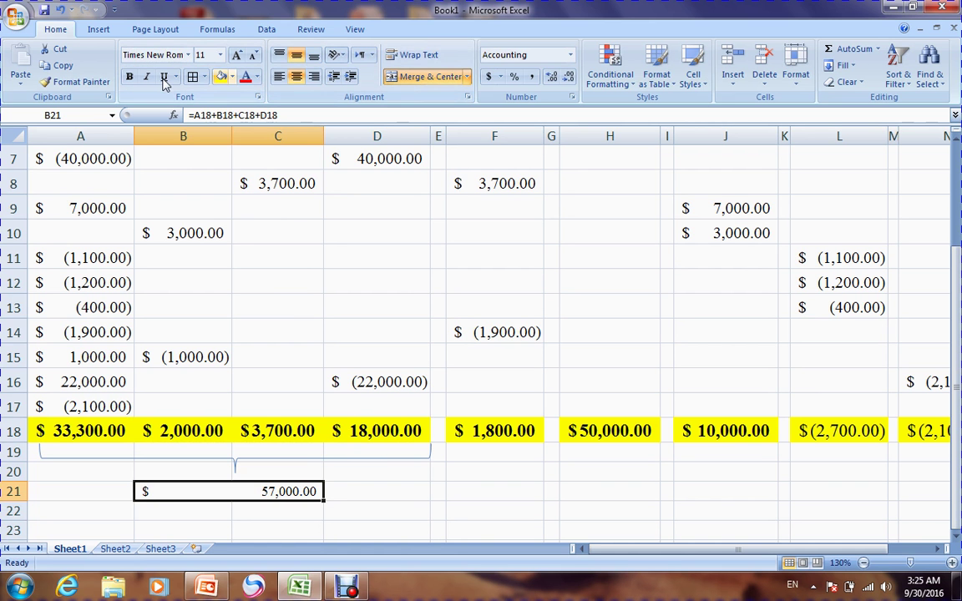
pyautogui.click(129, 76)
pyautogui.click(177, 78)
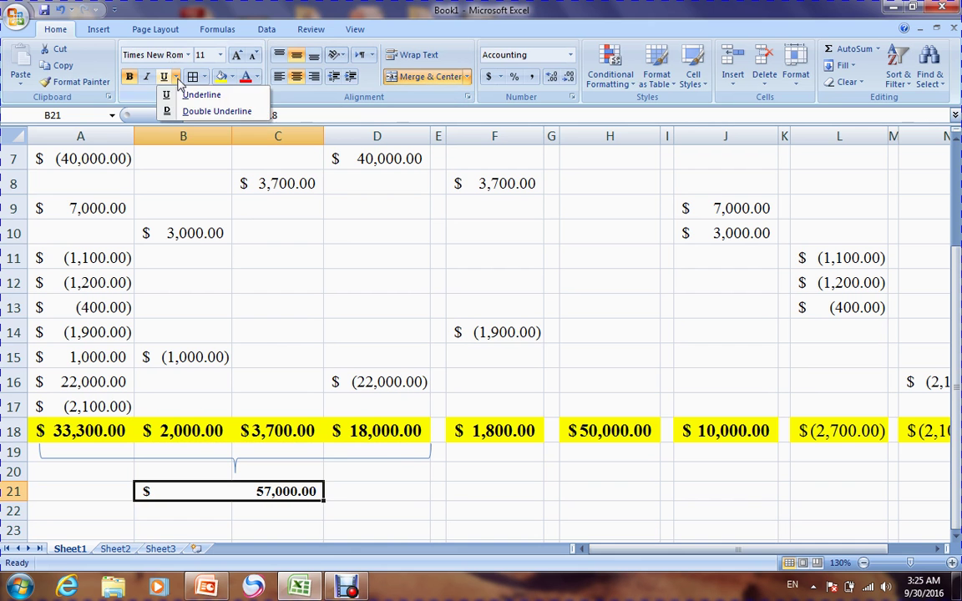
pyautogui.click(207, 110)
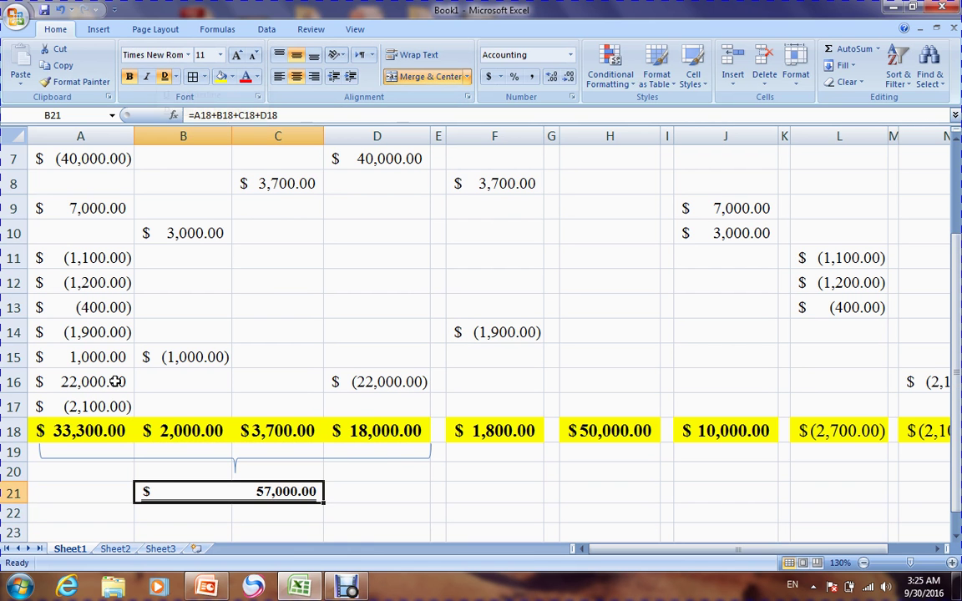
# Give the Cash total in A18 a single underline and copy its formatting to B18:D18
pyautogui.click(87, 434)
pyautogui.click(177, 77)
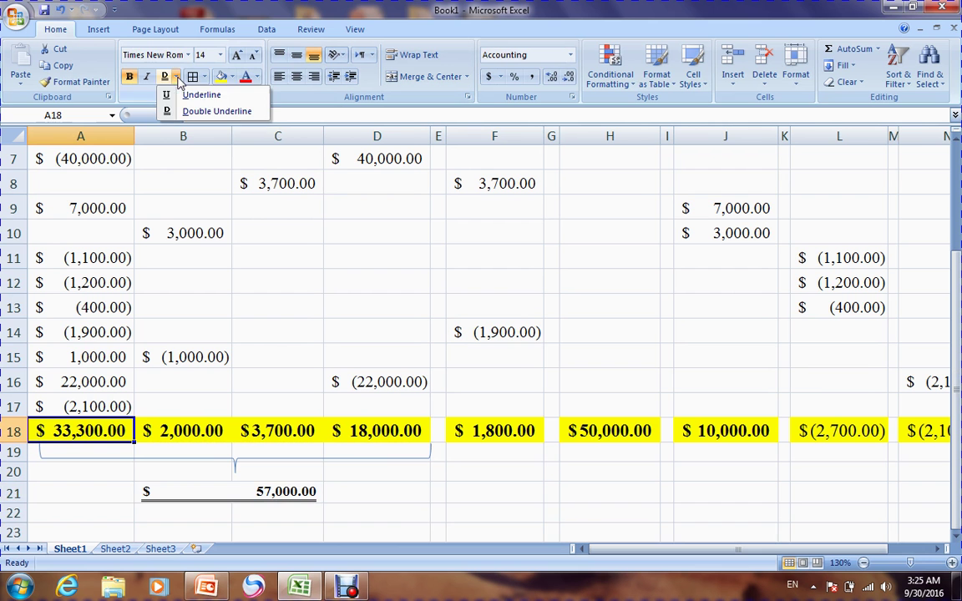
pyautogui.click(199, 94)
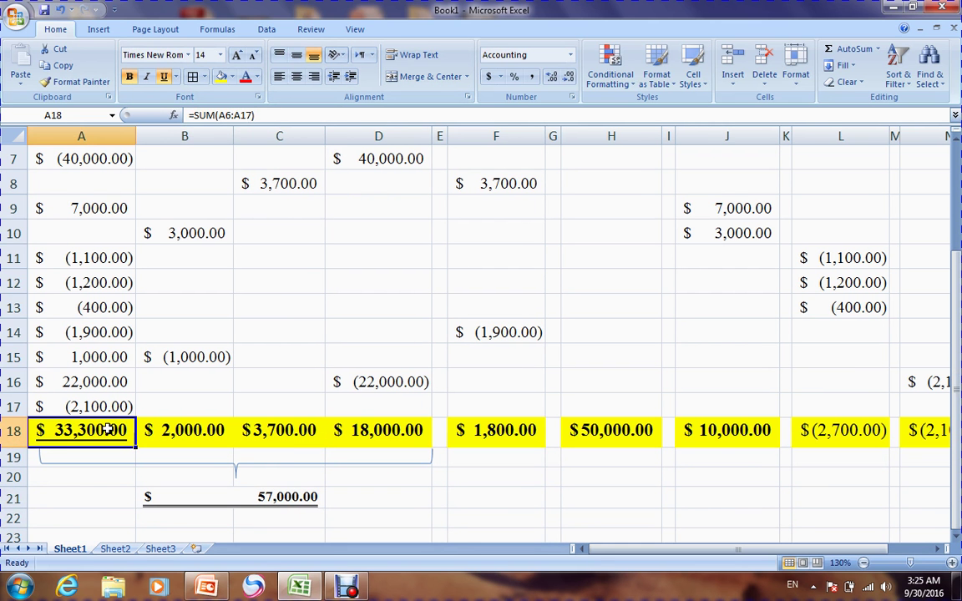
pyautogui.click(75, 81)
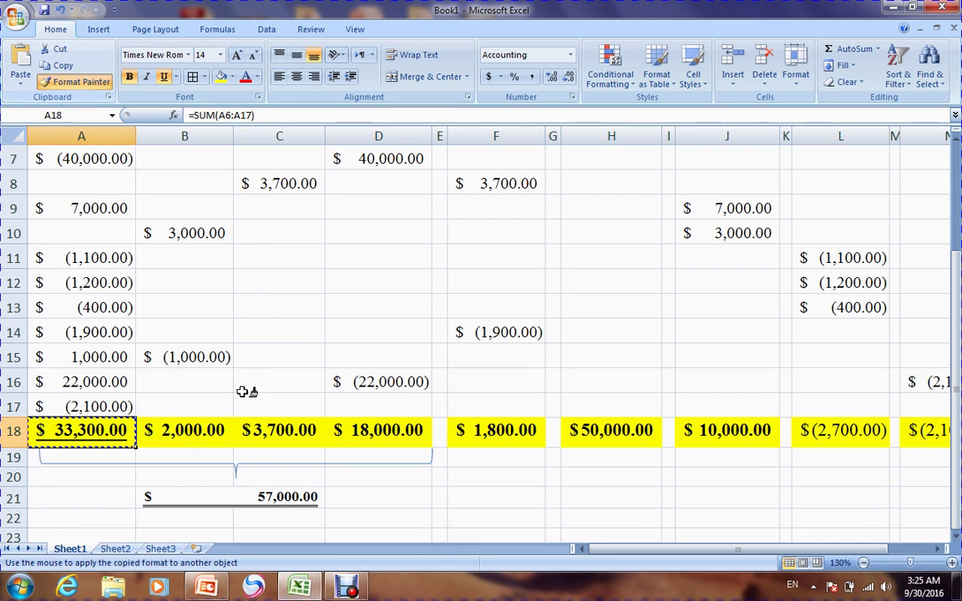
pyautogui.moveTo(197, 429); pyautogui.dragTo(378, 439)
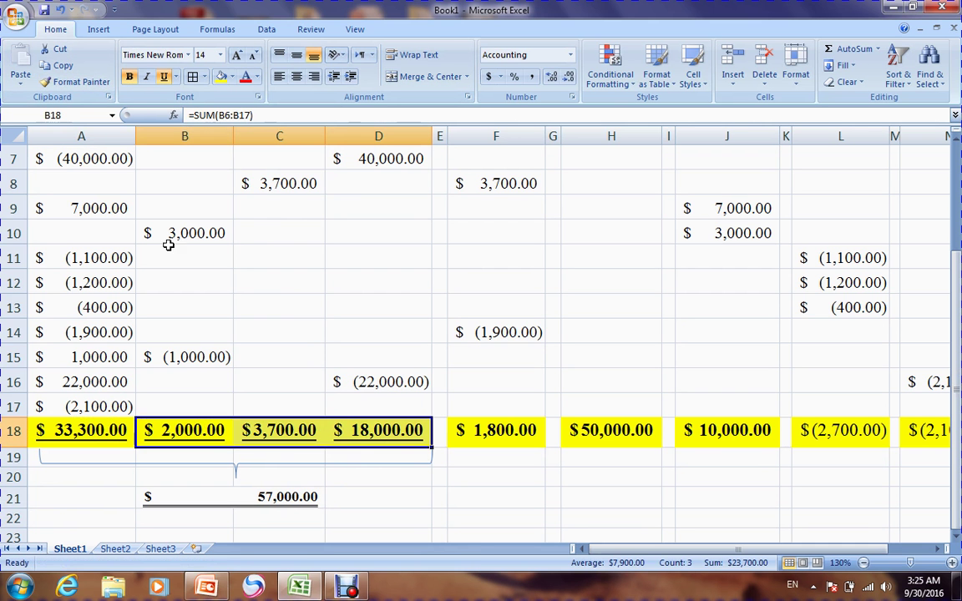
# Copy the underlined total formatting from B18:D18 to the liability and equity totals in F18:N18
pyautogui.click(75, 82)
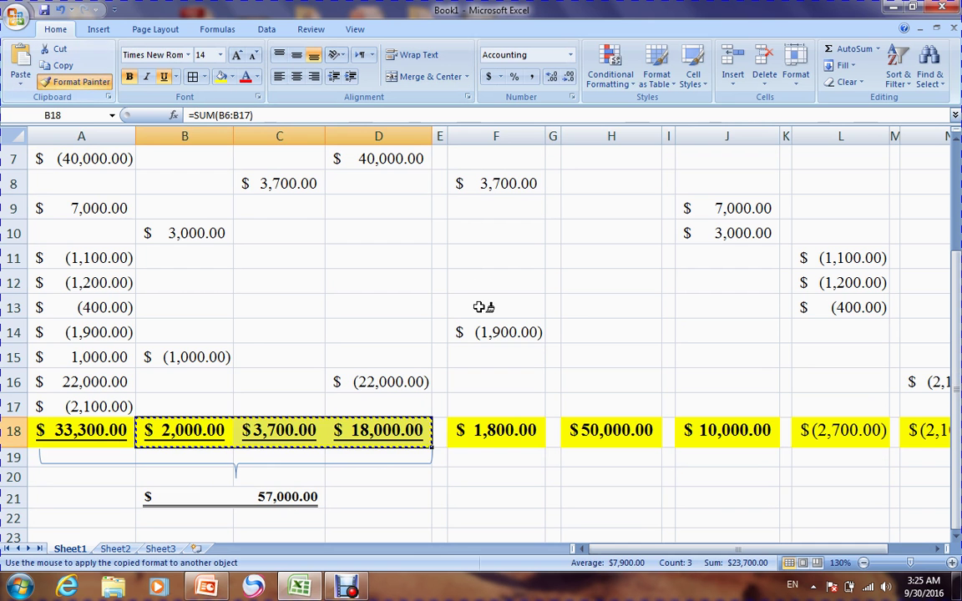
pyautogui.moveTo(470, 430)
pyautogui.mouseDown()
pyautogui.moveTo(736, 392)
pyautogui.moveTo(952, 433)
pyautogui.moveTo(775, 432)
pyautogui.mouseUp()
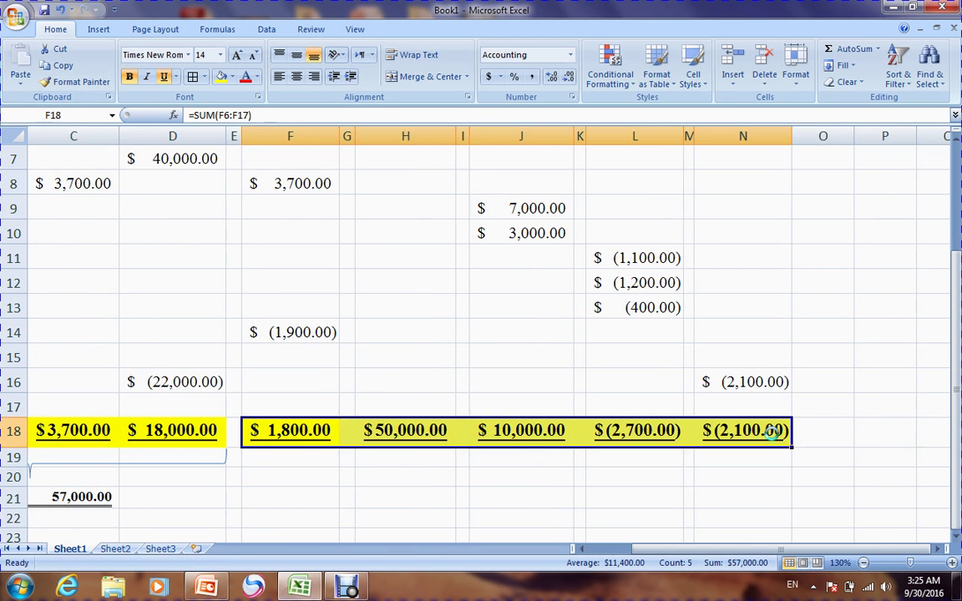
pyautogui.click(660, 497)
# Examine the Assets, Liability and Owners Equity headings in row 4 and the asset account headings beneath them in row 5
pyautogui.moveTo(652, 559); pyautogui.dragTo(576, 556)
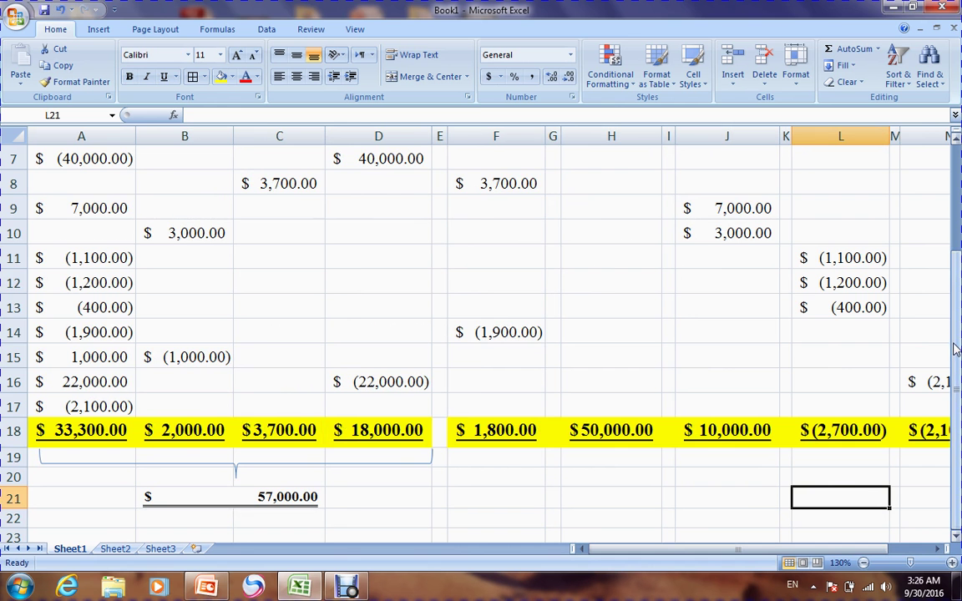
pyautogui.moveTo(958, 349); pyautogui.dragTo(959, 297)
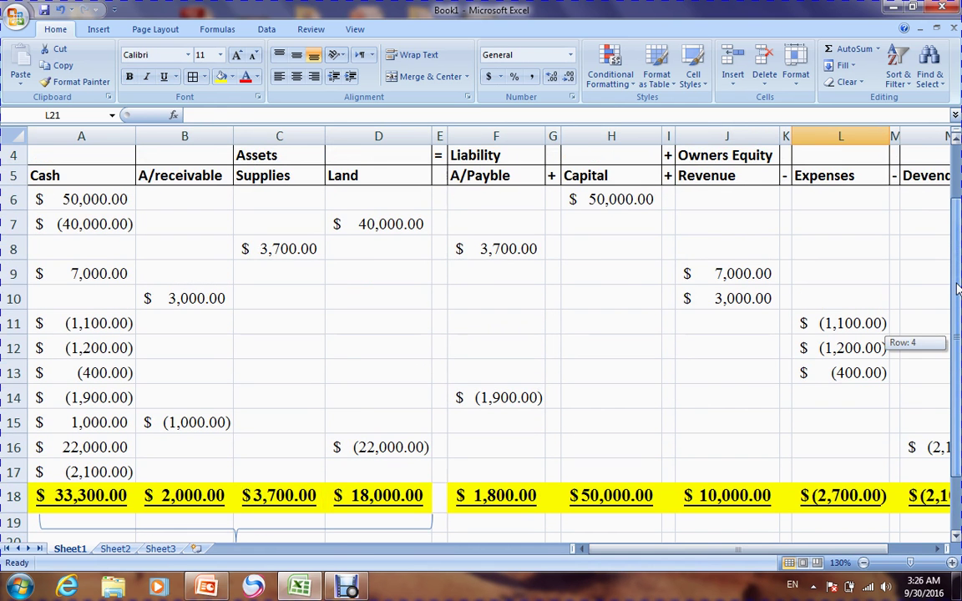
pyautogui.click(261, 150)
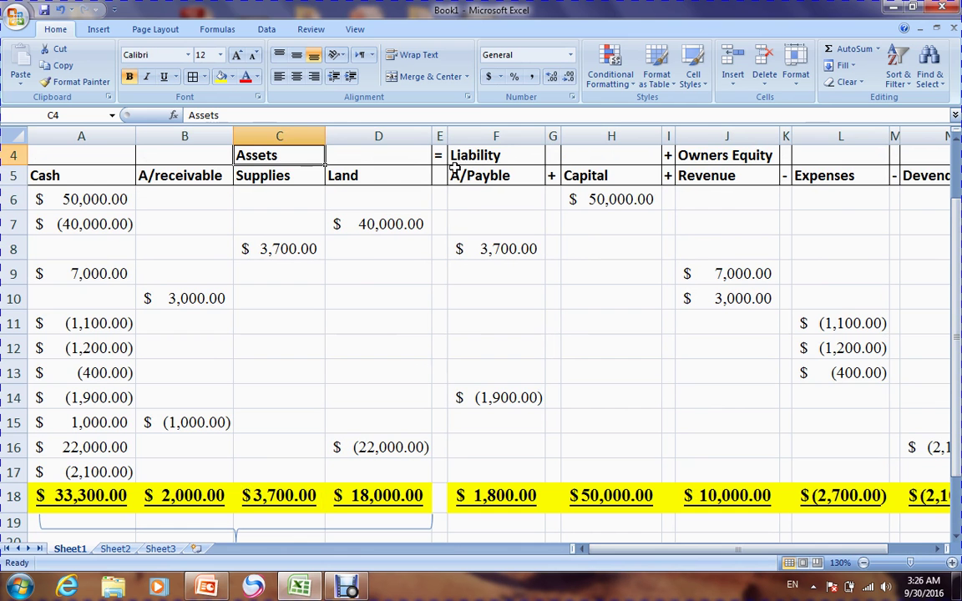
pyautogui.click(476, 154)
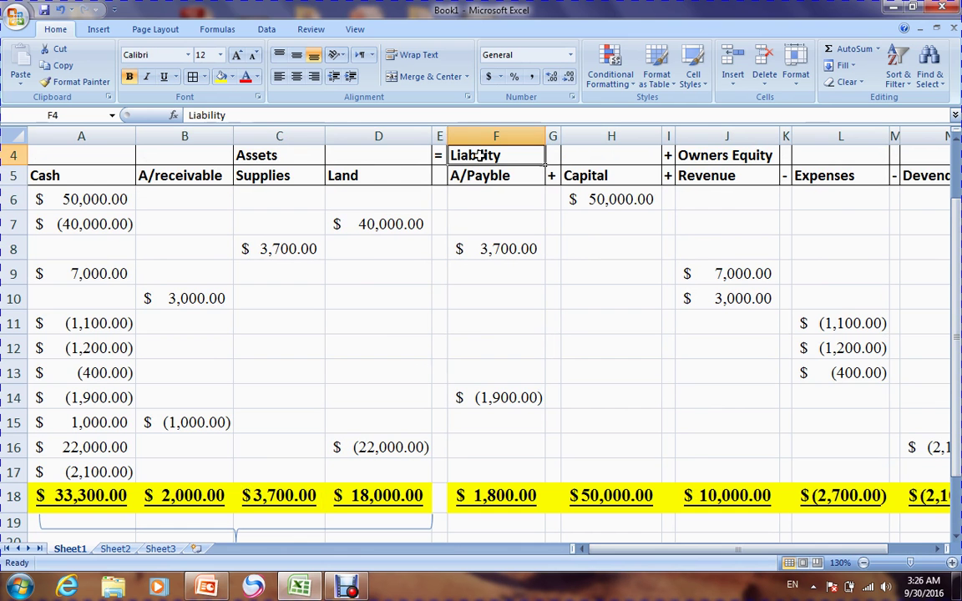
pyautogui.click(552, 177)
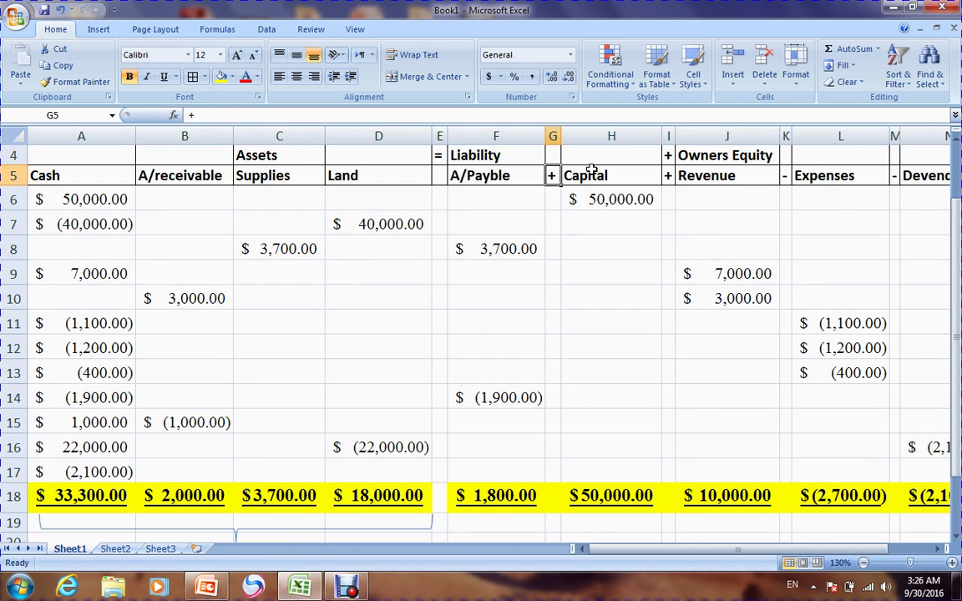
pyautogui.click(728, 155)
pyautogui.click(264, 156)
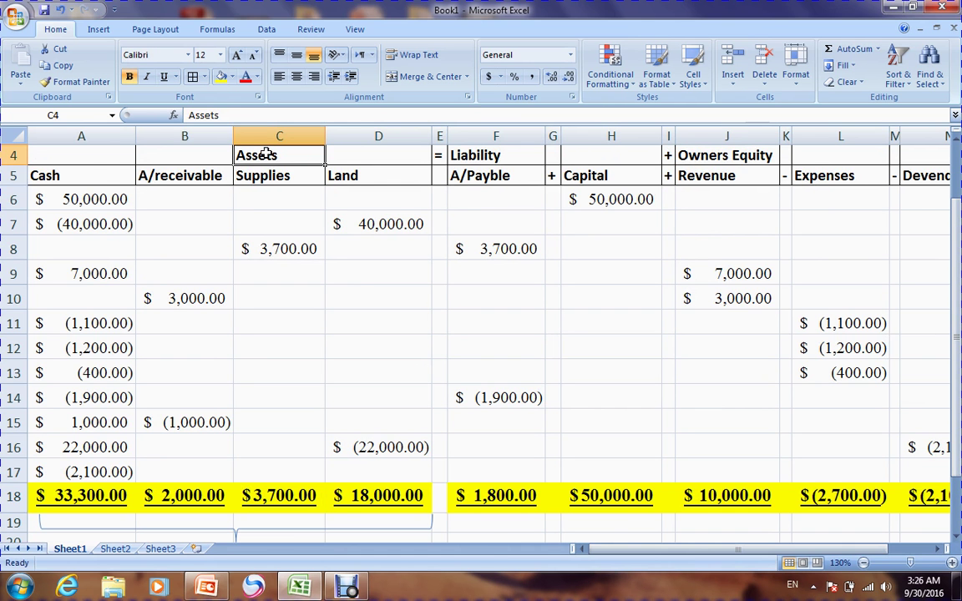
pyautogui.click(108, 176)
pyautogui.click(203, 174)
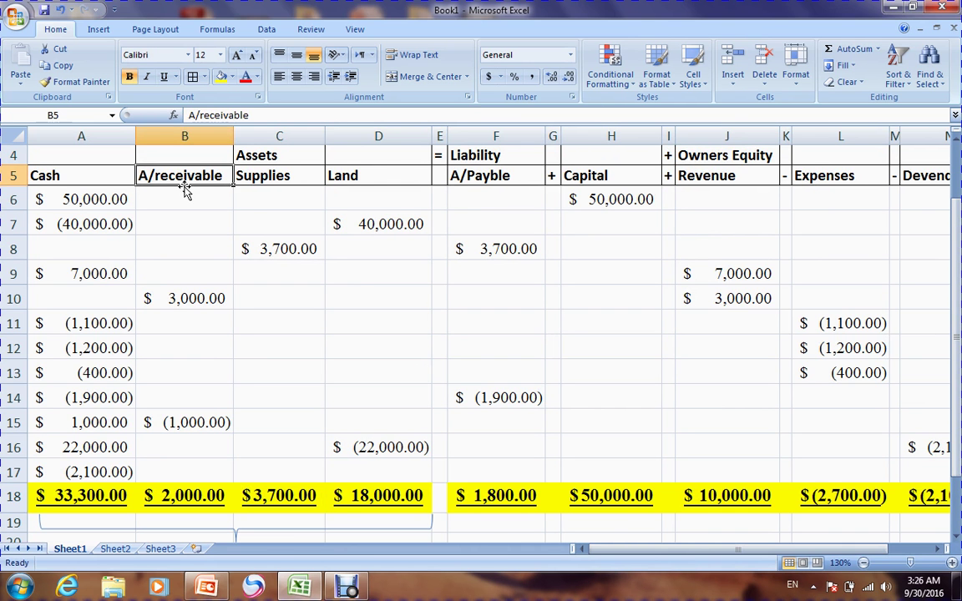
pyautogui.click(251, 179)
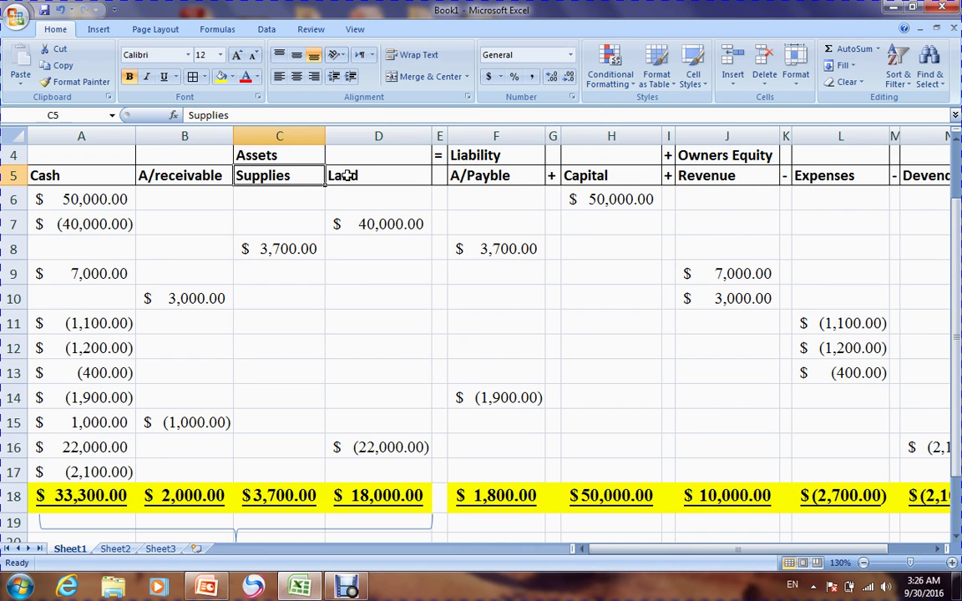
pyautogui.click(343, 175)
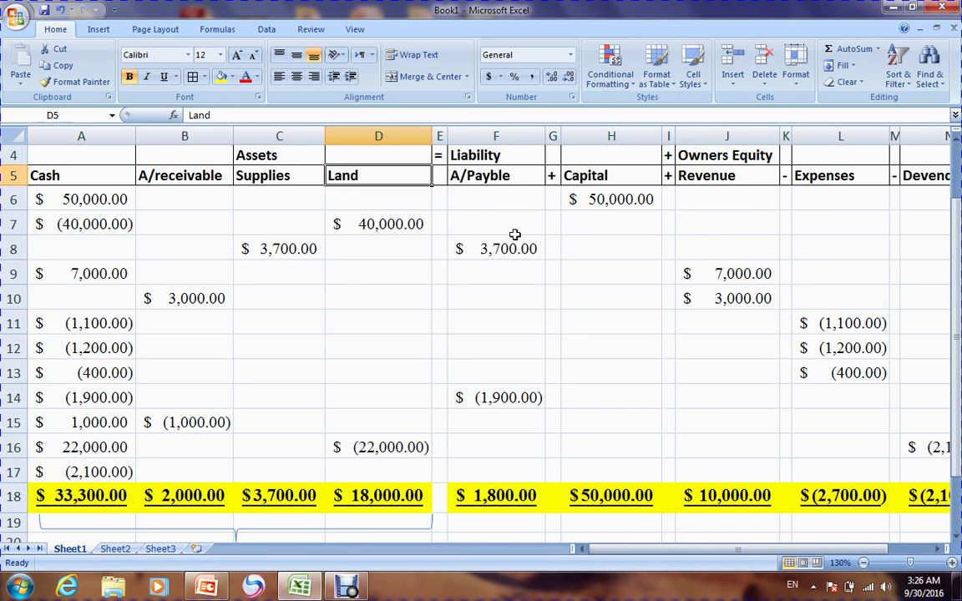
# Fill the asset total cell B21 with the theme orange color
pyautogui.click(958, 541)
pyautogui.click(957, 542)
pyautogui.click(957, 541)
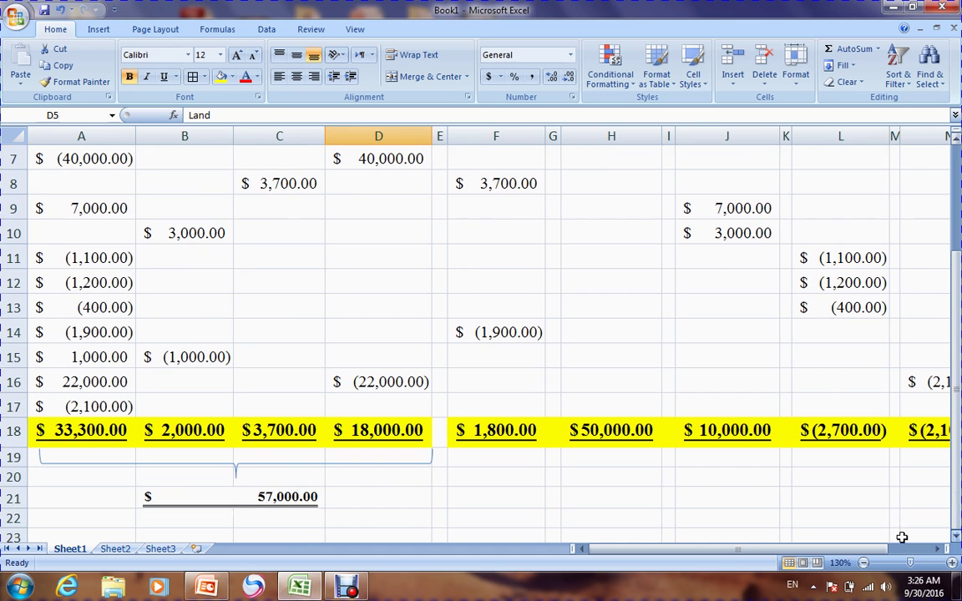
pyautogui.click(262, 499)
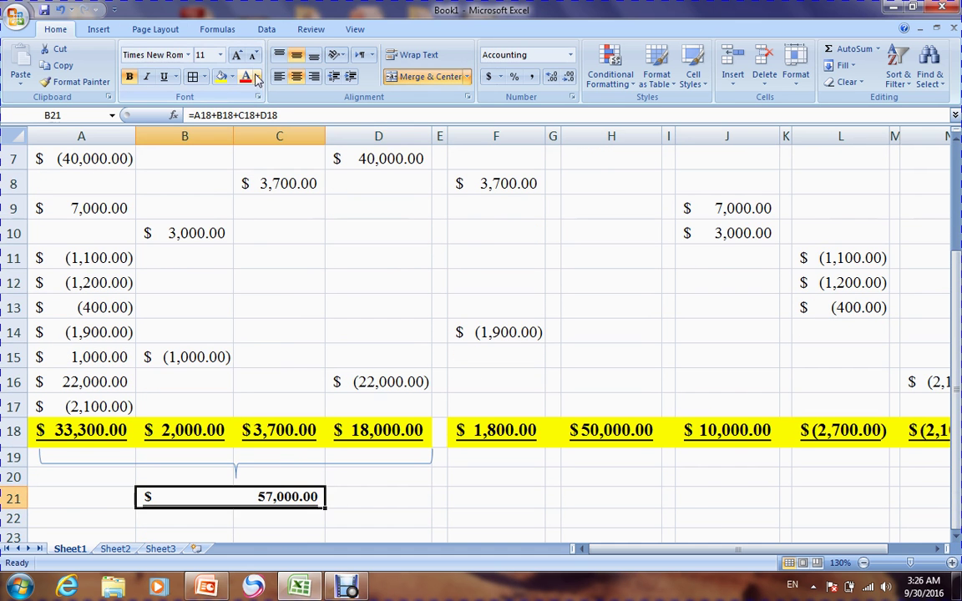
pyautogui.click(233, 77)
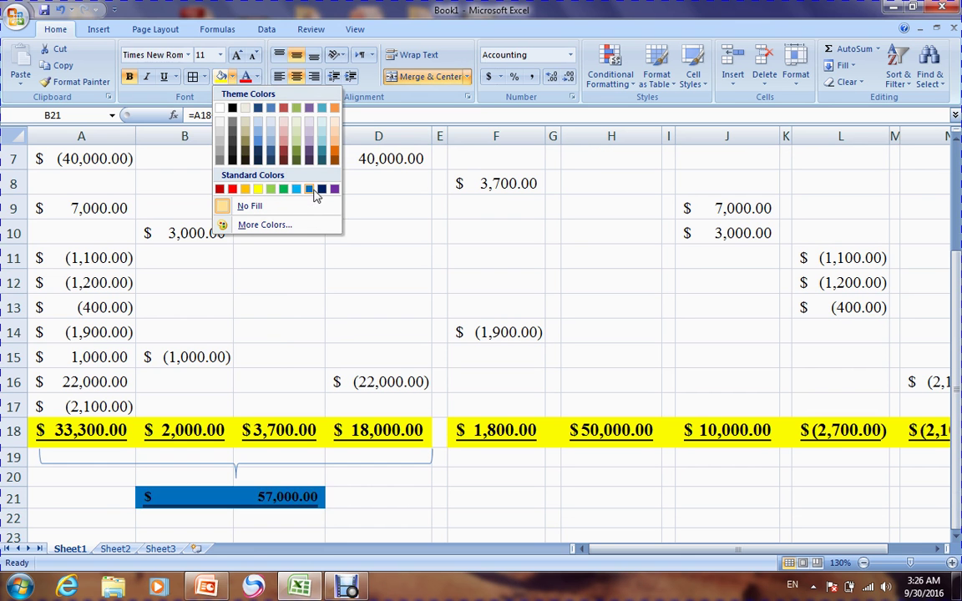
pyautogui.click(335, 111)
pyautogui.click(391, 507)
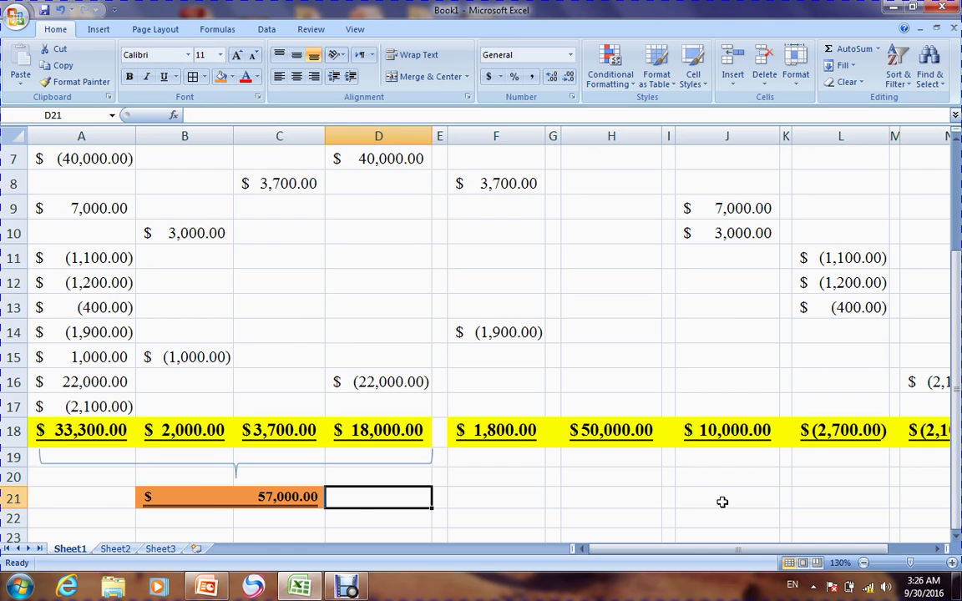
# Go through the row 18 totals for A/Payable, Capital, Revenue, Expenses and dividends, from F18 to N18
pyautogui.click(937, 554)
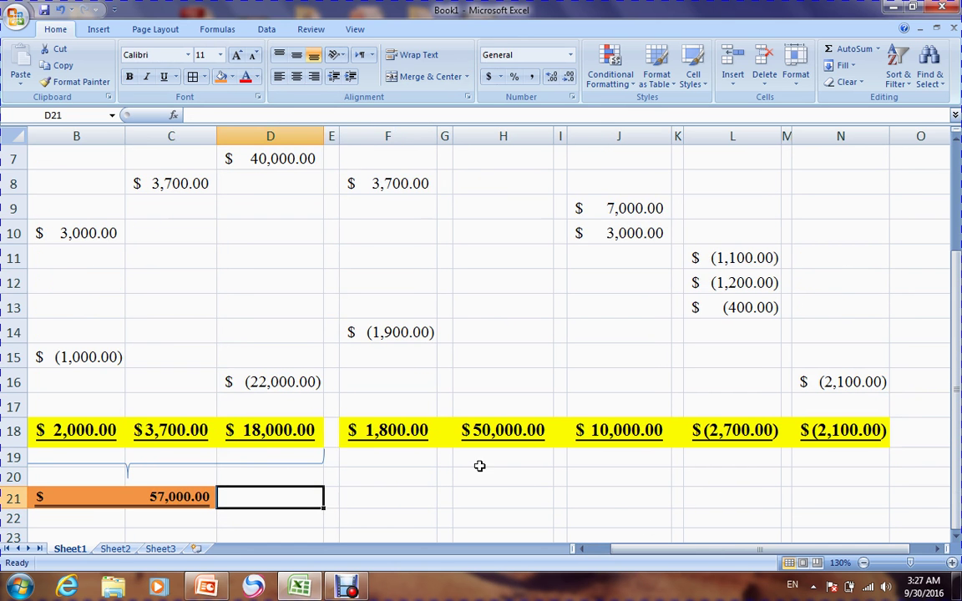
pyautogui.click(396, 432)
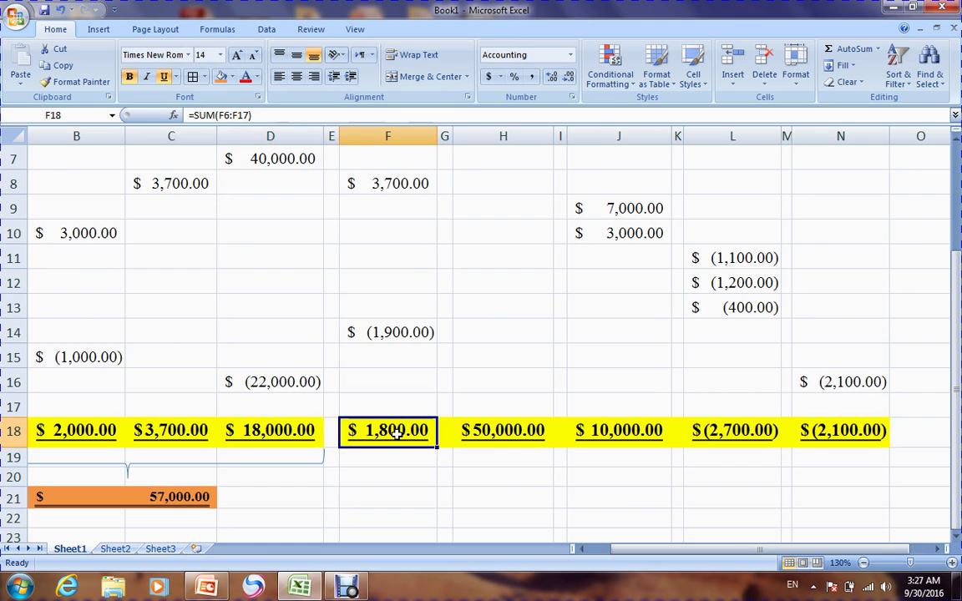
pyautogui.click(523, 432)
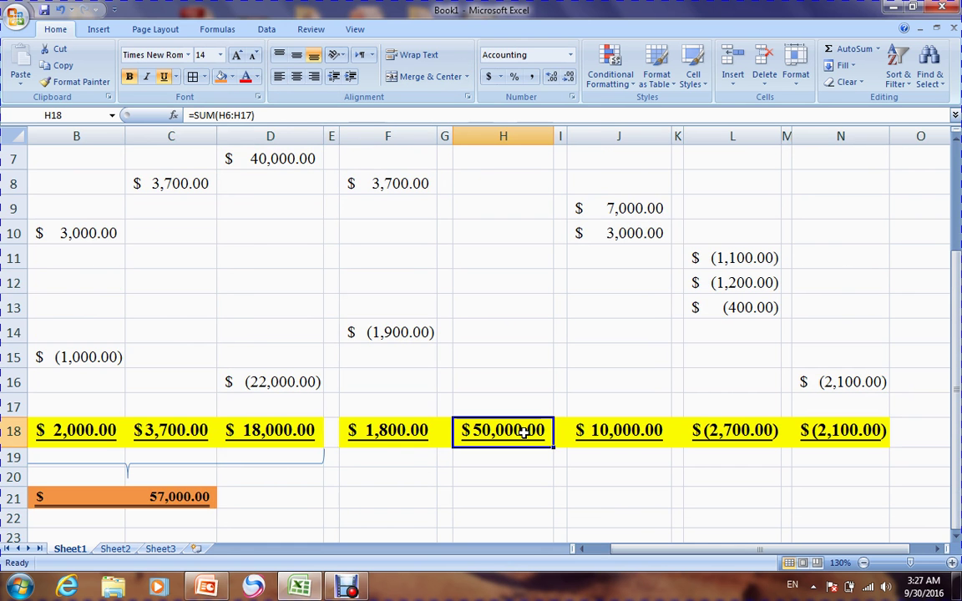
pyautogui.click(618, 432)
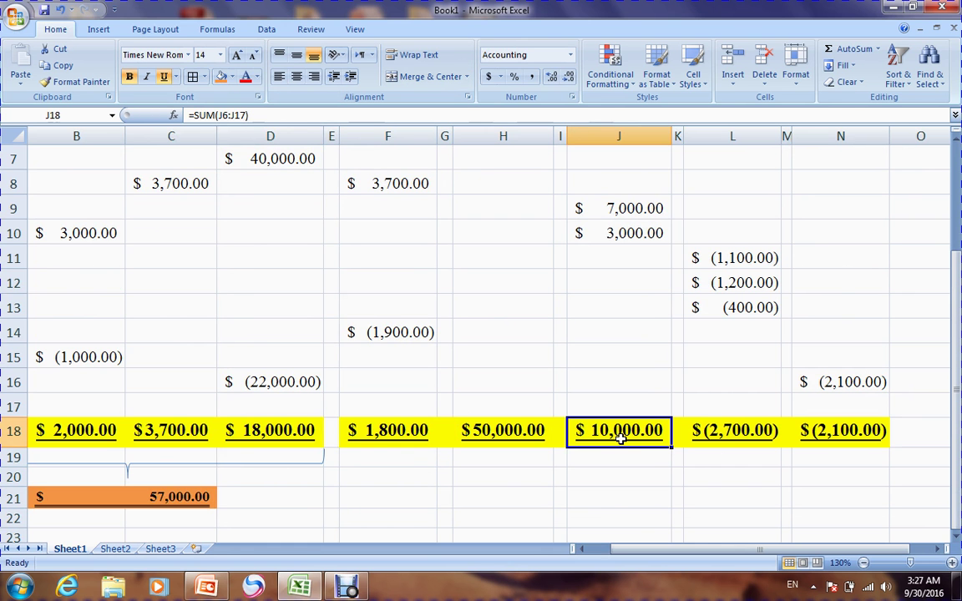
pyautogui.click(709, 441)
pyautogui.click(816, 431)
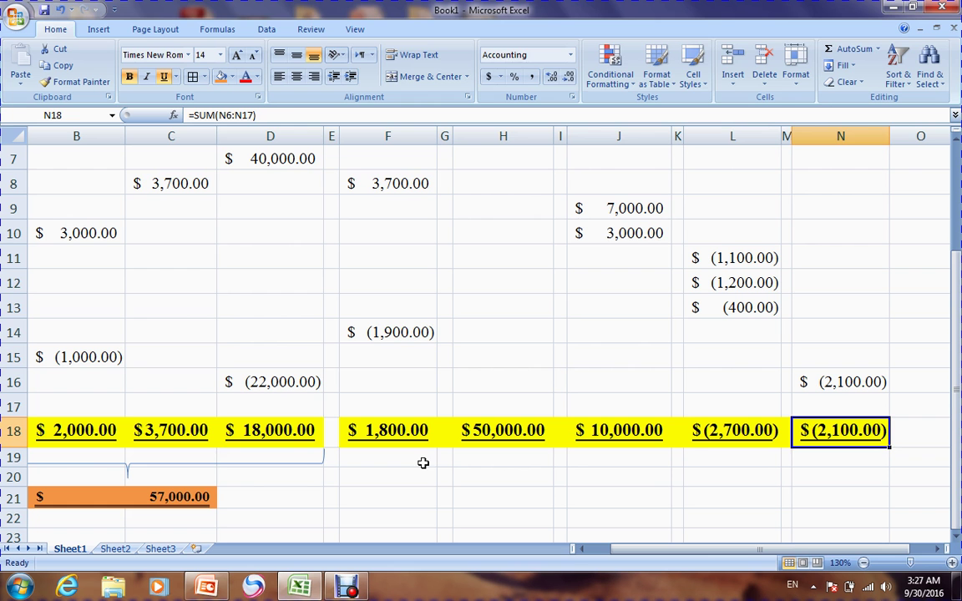
# Duplicate the brace beneath the asset totals and stretch the copy across columns F to N beneath the row 18 totals
pyautogui.click(301, 469)
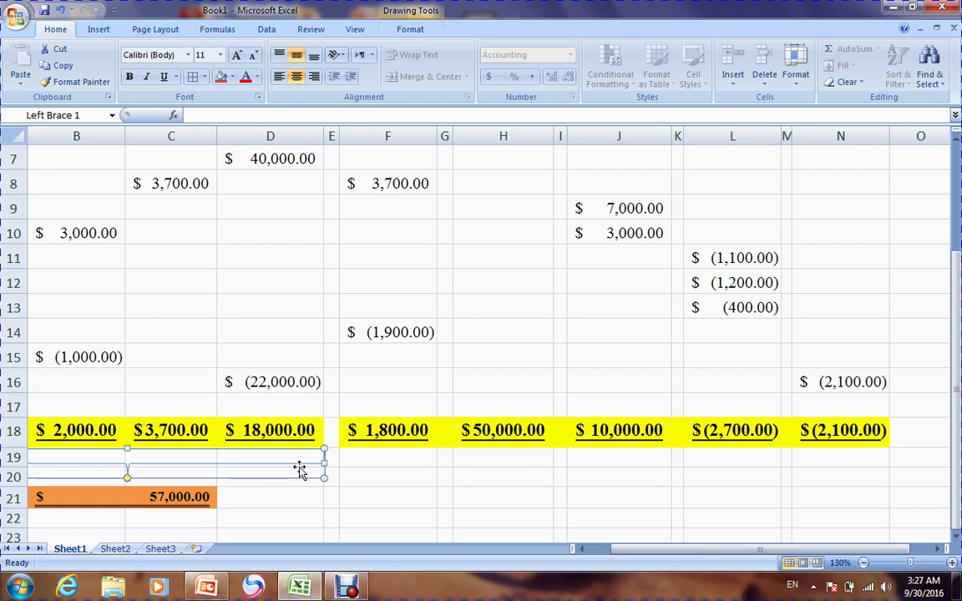
pyautogui.hotkey('ctrl', 'd')
pyautogui.moveTo(286, 482); pyautogui.dragTo(887, 458)
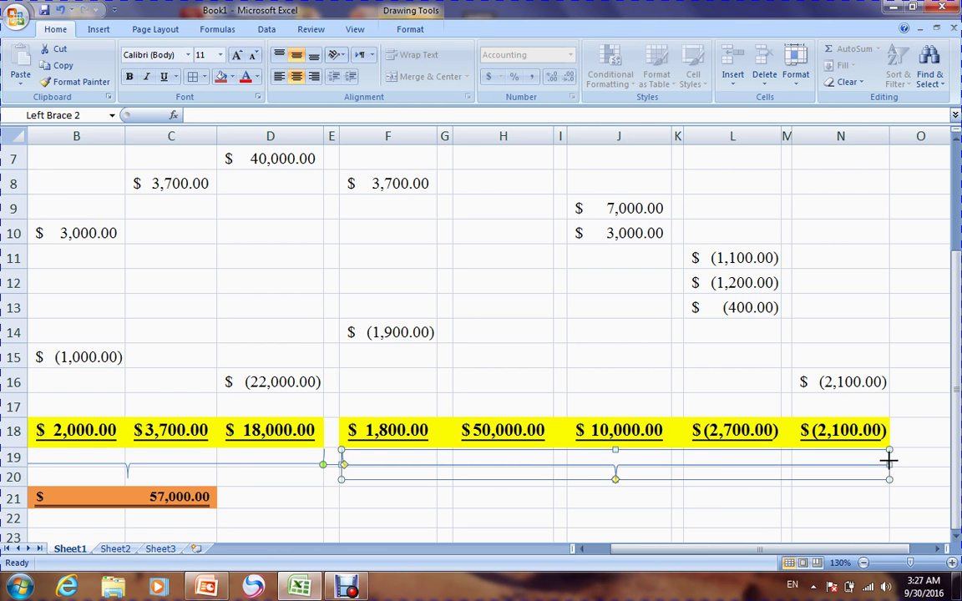
pyautogui.click(659, 513)
# Merge and center cells H21:J21 beneath the liability and equity brace
pyautogui.moveTo(548, 503); pyautogui.dragTo(584, 496)
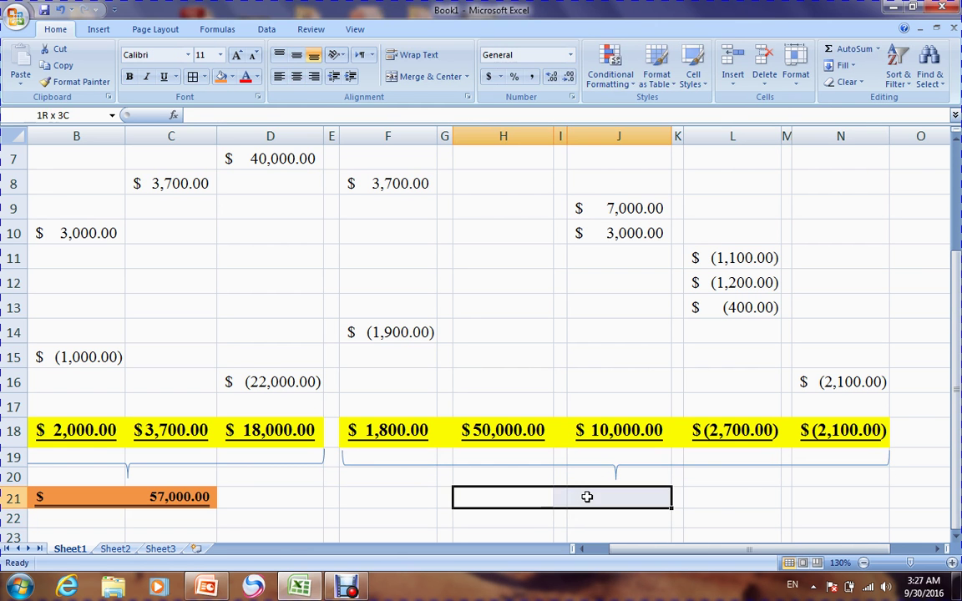
pyautogui.click(440, 78)
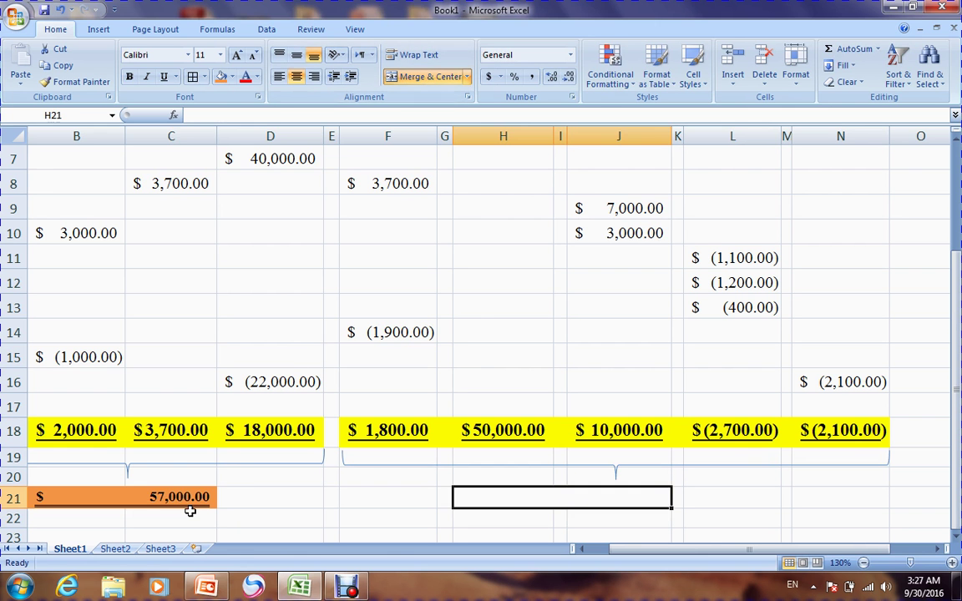
pyautogui.click(184, 499)
# Try to total the liability and equity side in H21 with =F18+H18+J18-L18-N18, and clear the cell again
pyautogui.click(575, 500)
pyautogui.write('=')
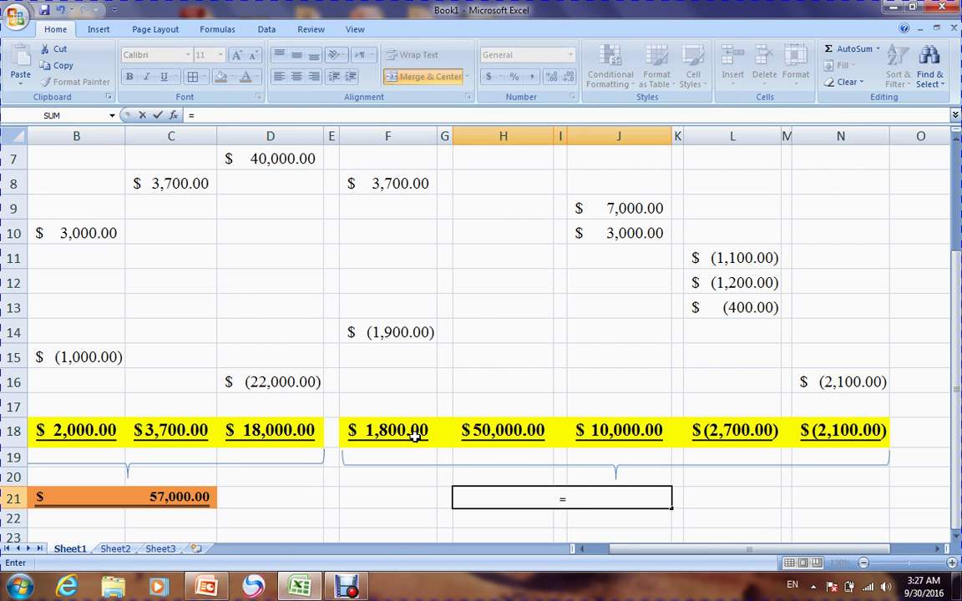
pyautogui.click(406, 433)
pyautogui.write('+')
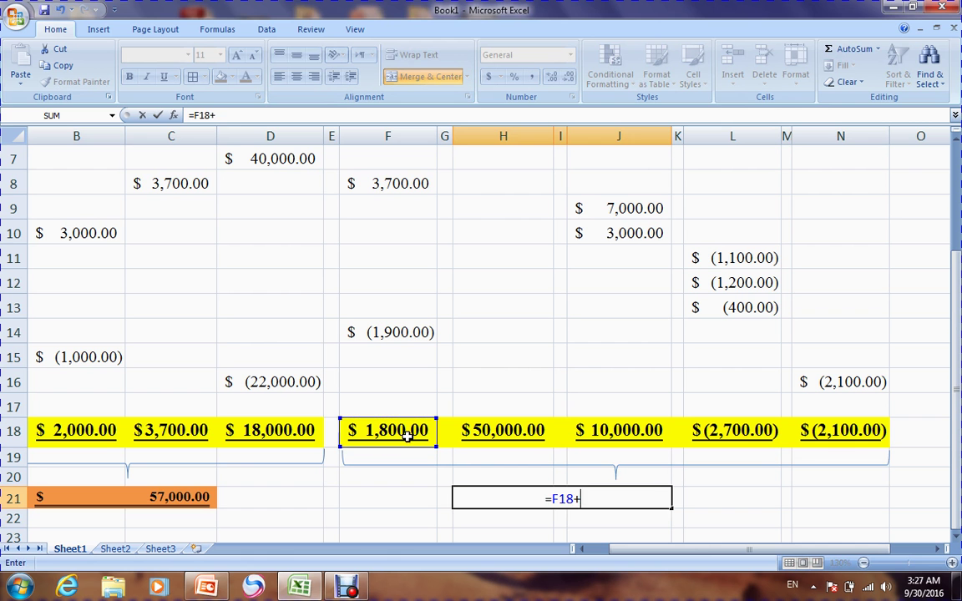
pyautogui.click(473, 434)
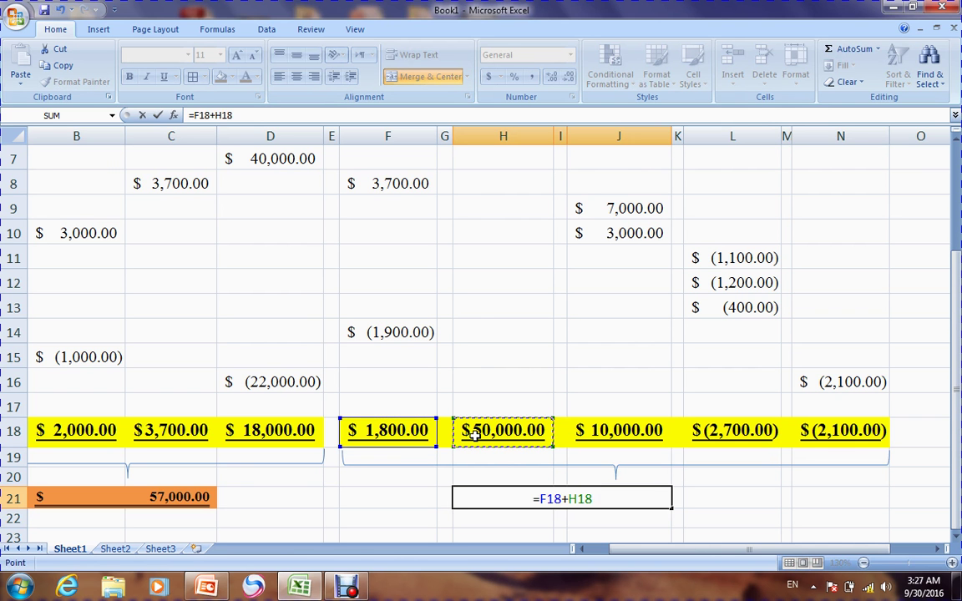
pyautogui.write('+')
pyautogui.click(604, 431)
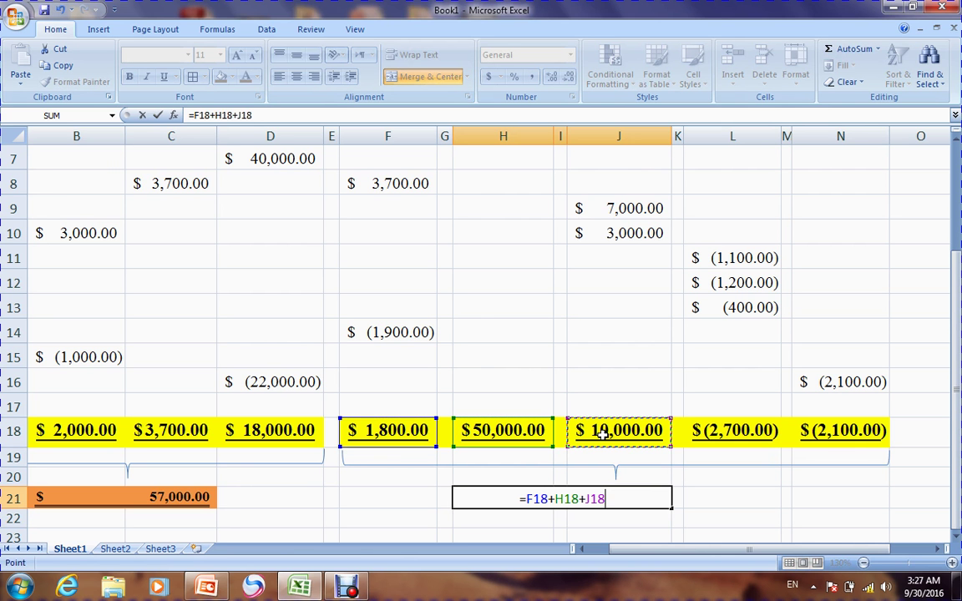
pyautogui.write('-')
pyautogui.click(708, 430)
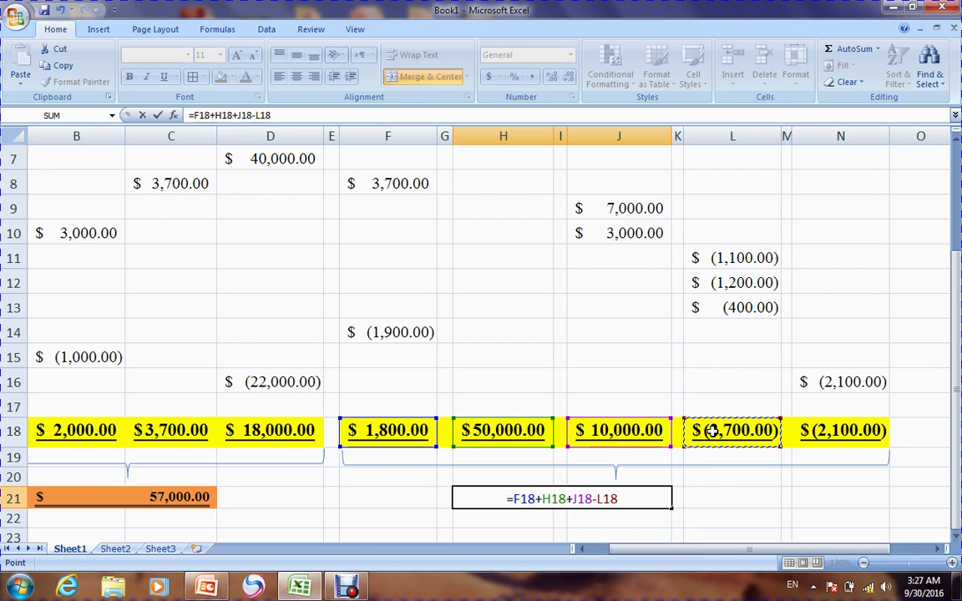
pyautogui.write('-')
pyautogui.click(825, 436)
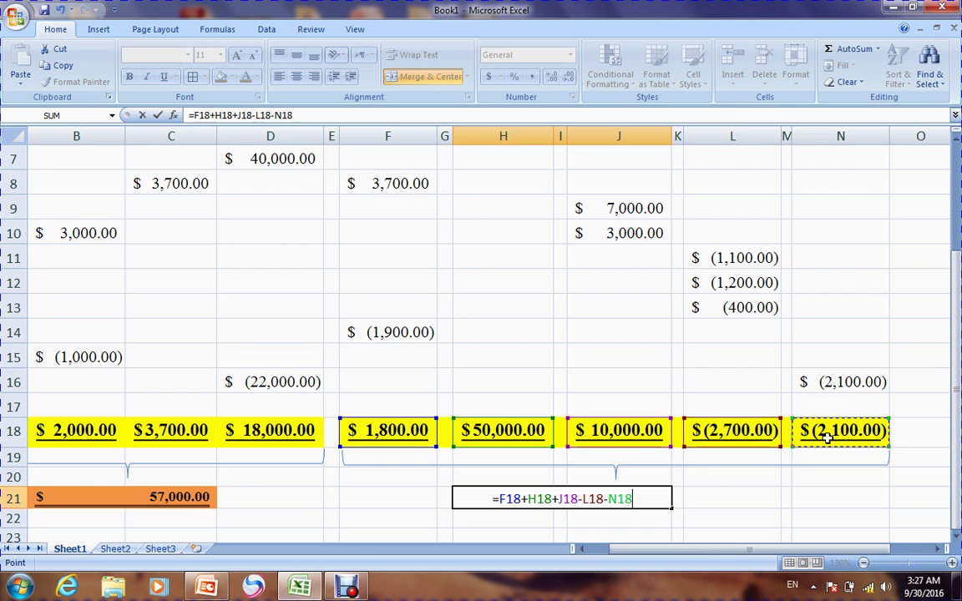
pyautogui.press('Return')
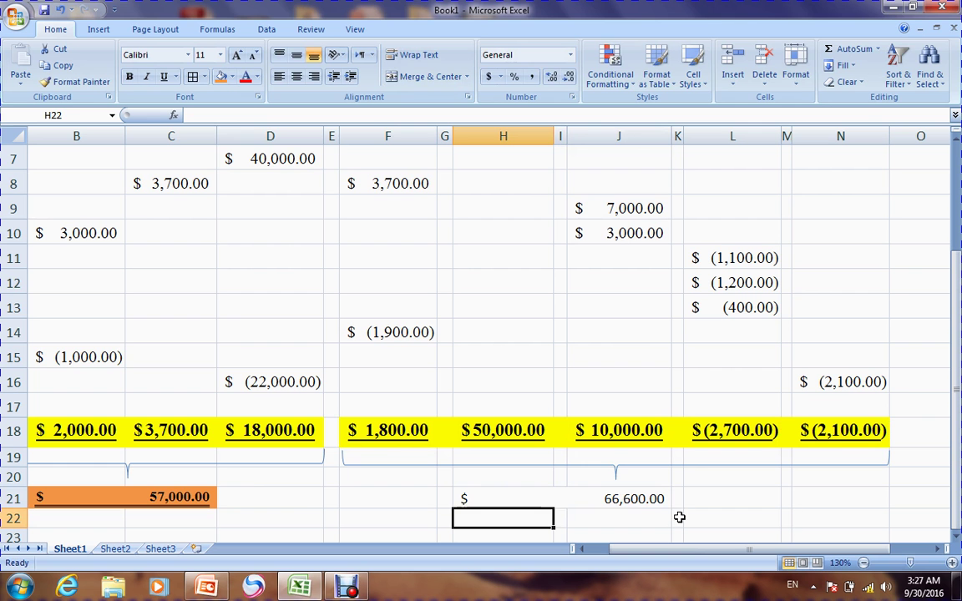
pyautogui.click(641, 499)
pyautogui.press('Delete')
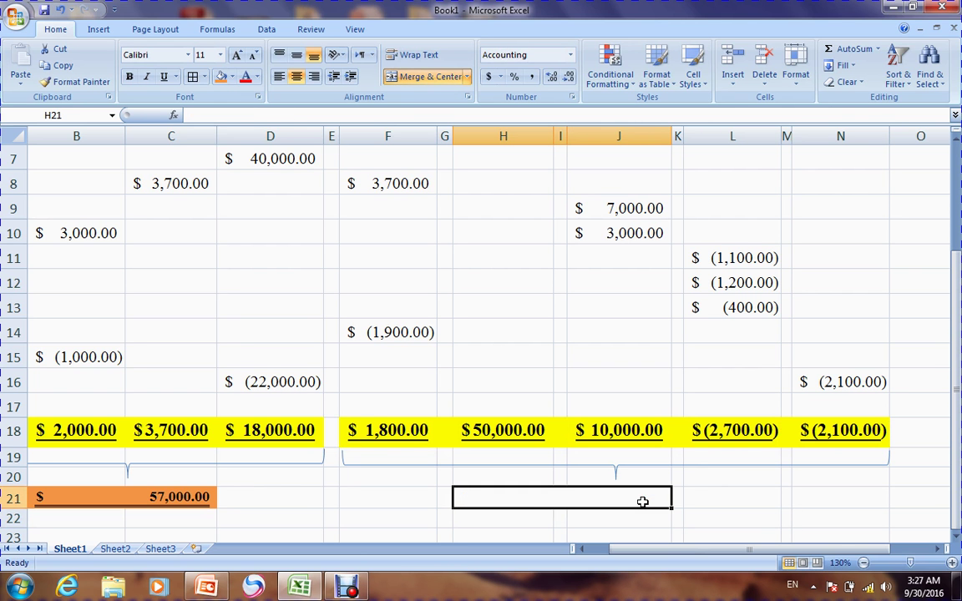
# Open Calculator and add the A/Payable, Capital and Revenue totals as 1800 + 50000 + 10000
pyautogui.click(18, 587)
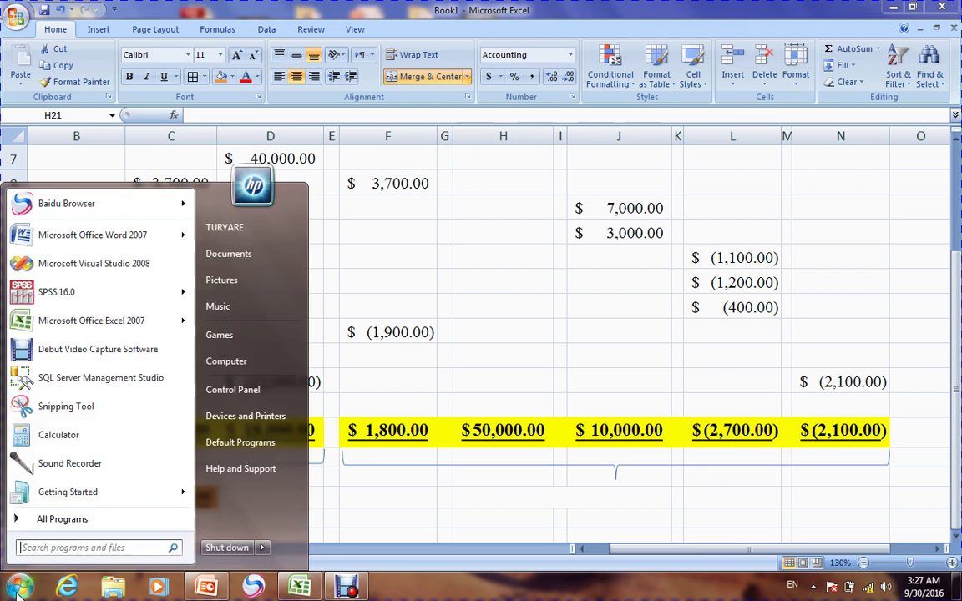
pyautogui.click(37, 440)
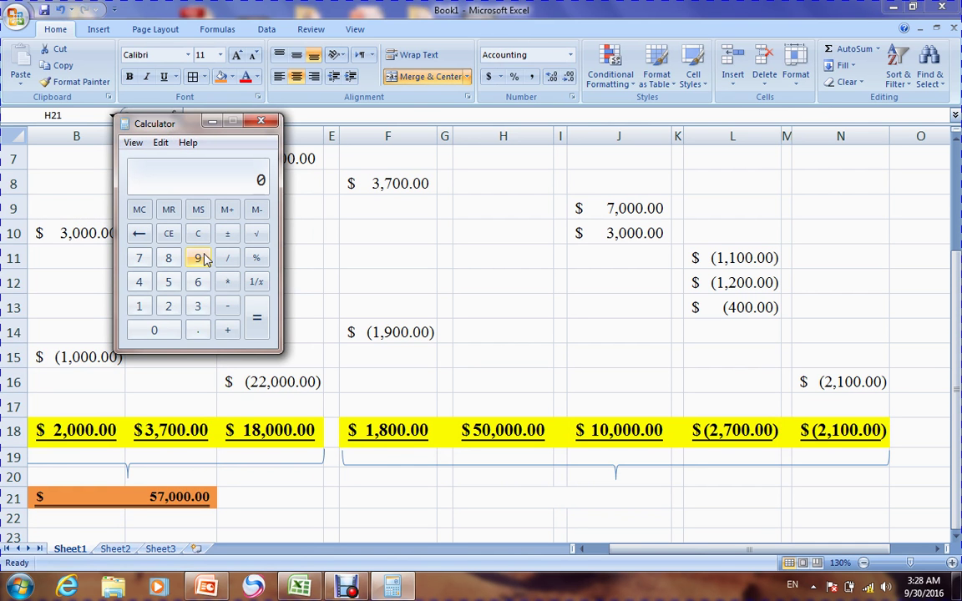
pyautogui.write('800')
pyautogui.click(227, 332)
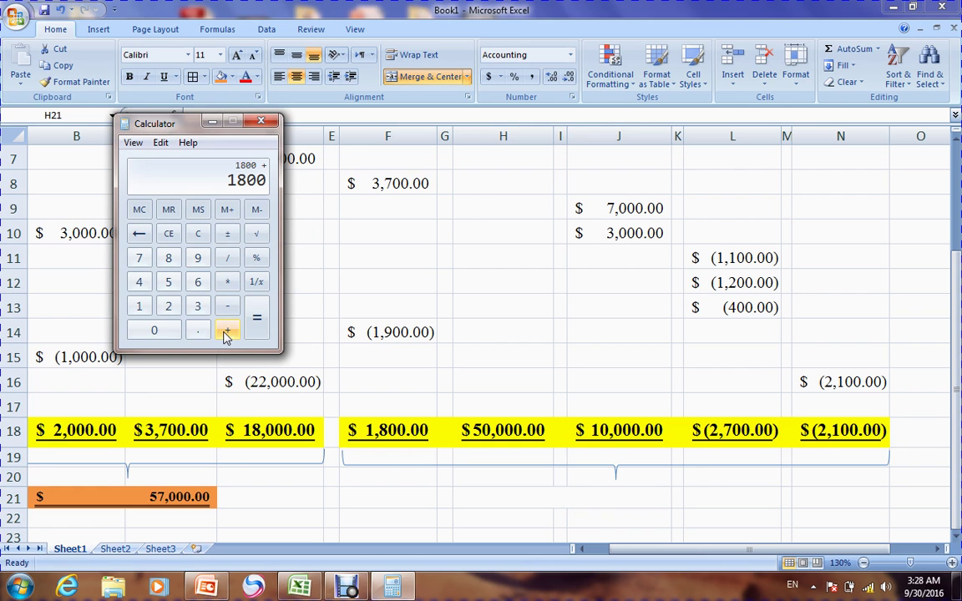
pyautogui.write('50000')
pyautogui.click(228, 333)
pyautogui.write('10000')
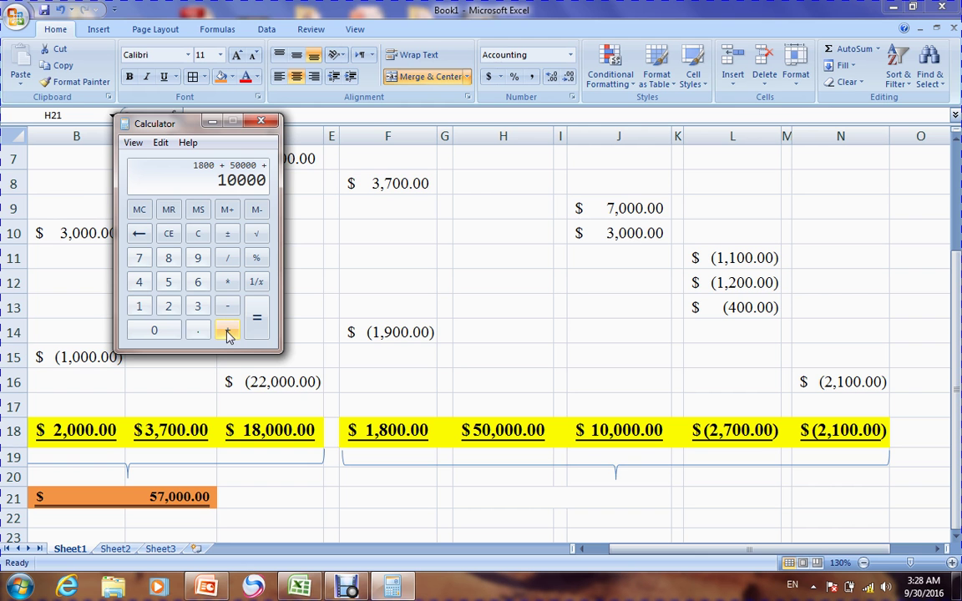
pyautogui.click(253, 333)
# Subtract the Expenses total of 2700 and the dividends total of 2100 from the calculated sum
pyautogui.press('-')
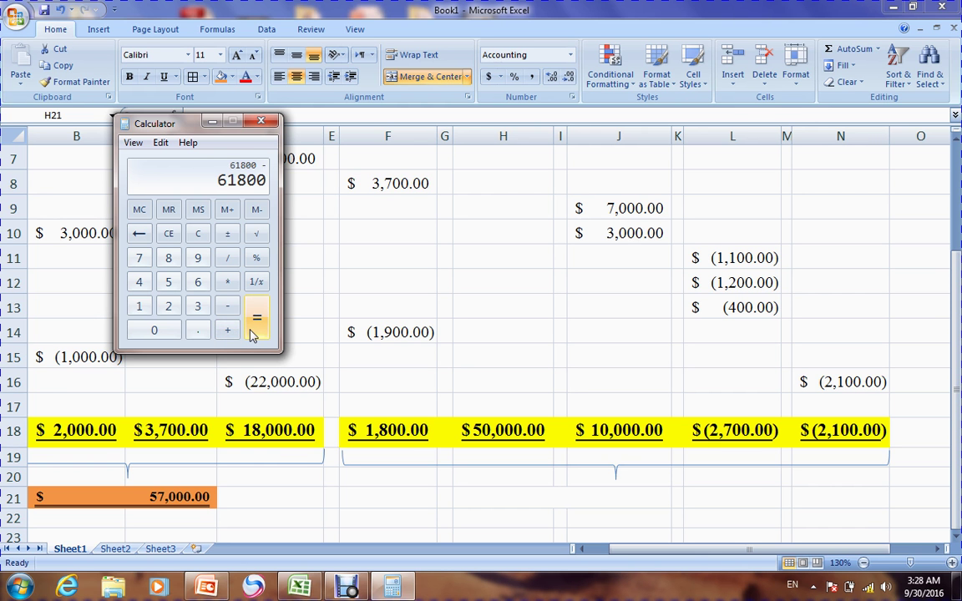
pyautogui.press('2')
pyautogui.press('7')
pyautogui.press('0')
pyautogui.press('0')
pyautogui.click(251, 332)
pyautogui.press('-')
pyautogui.press('2')
pyautogui.press('1')
pyautogui.press('0')
pyautogui.press('0')
pyautogui.click(253, 334)
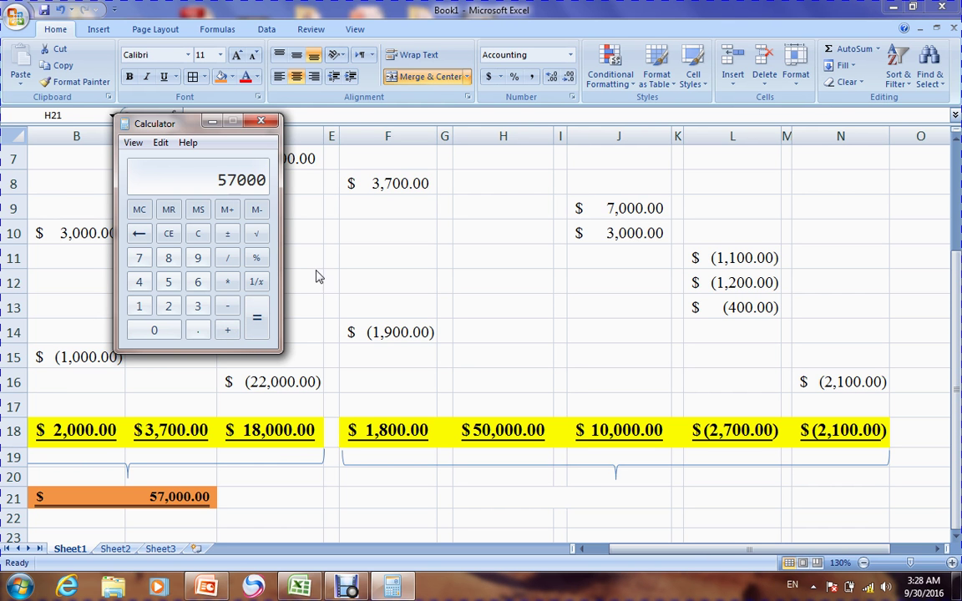
# Return to the Excel worksheet and enter 57000 as the liability and equity total in H21
pyautogui.click(575, 500)
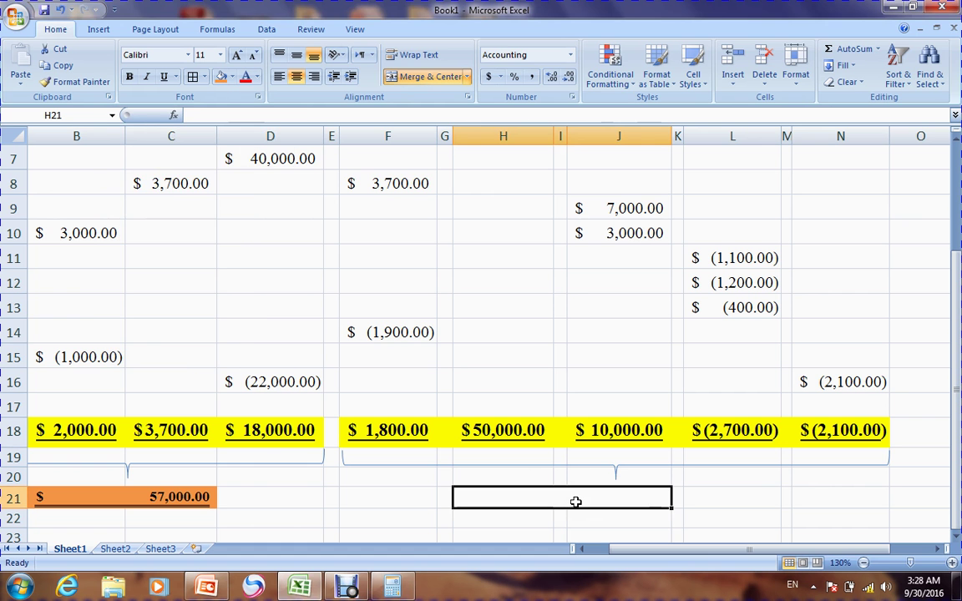
pyautogui.write('57')
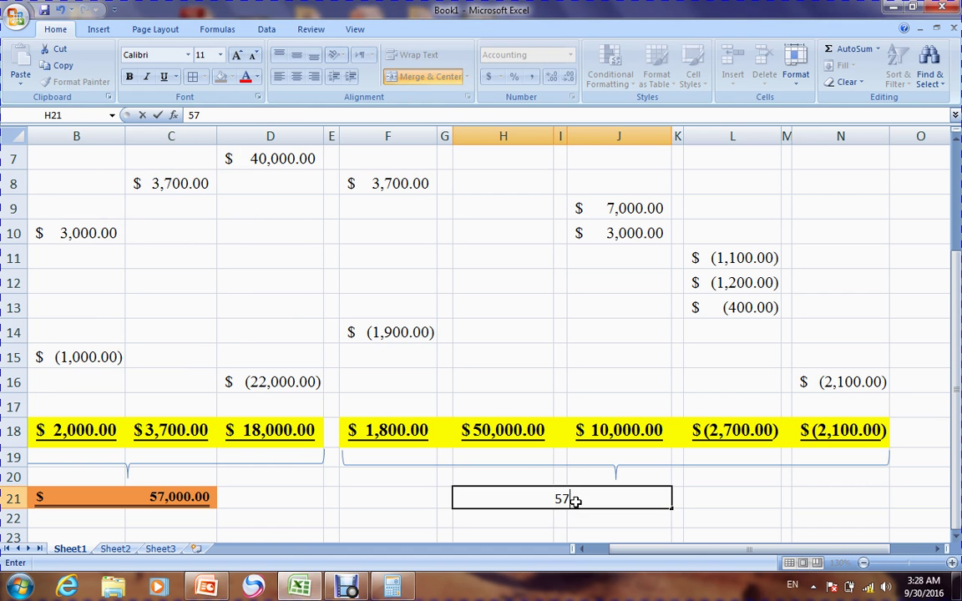
pyautogui.write('000')
pyautogui.click(702, 505)
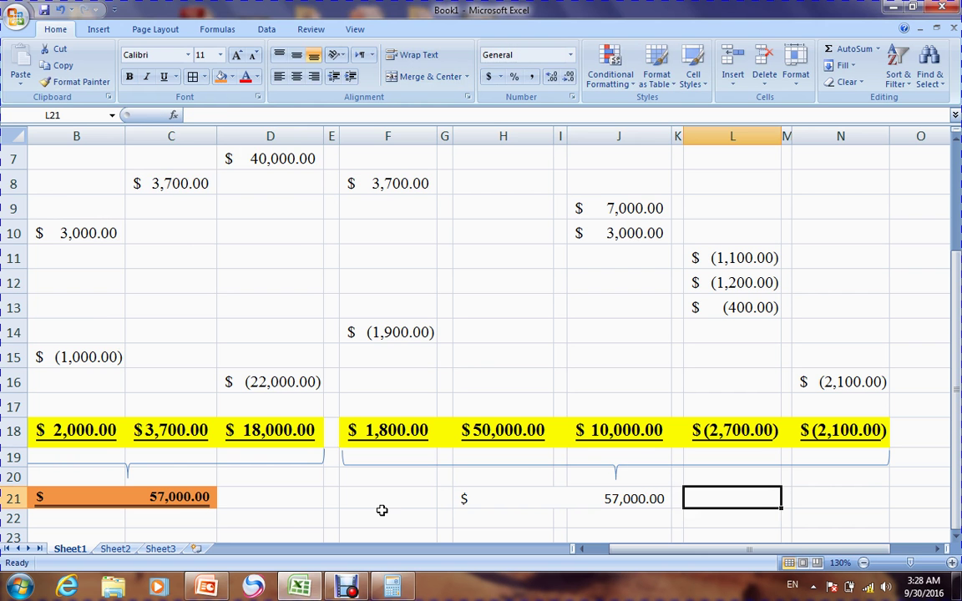
# Copy the formatting of the asset total in B21 onto the liability and equity total in H21:J21
pyautogui.click(193, 505)
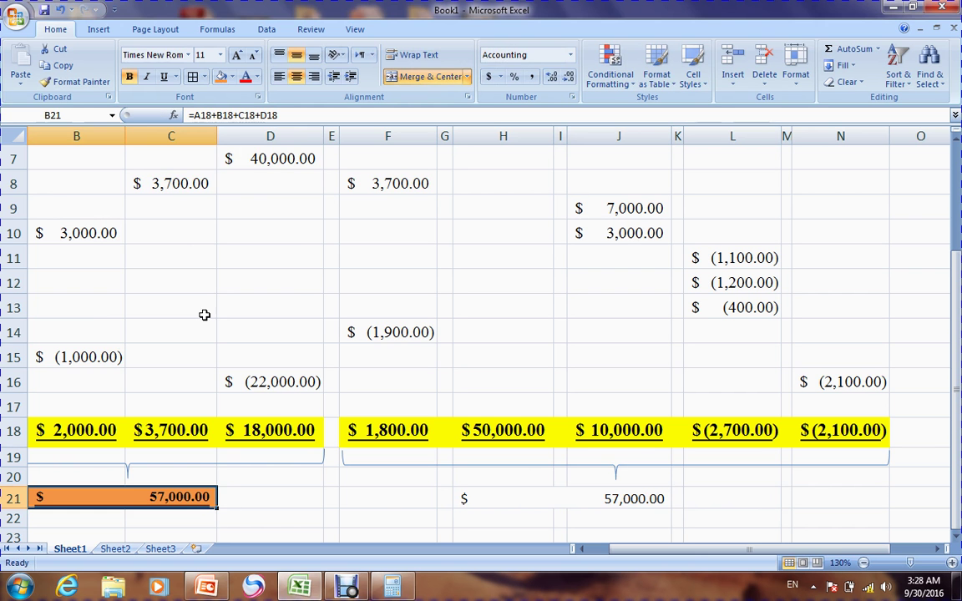
pyautogui.click(74, 83)
pyautogui.click(486, 499)
pyautogui.moveTo(487, 499); pyautogui.dragTo(579, 509)
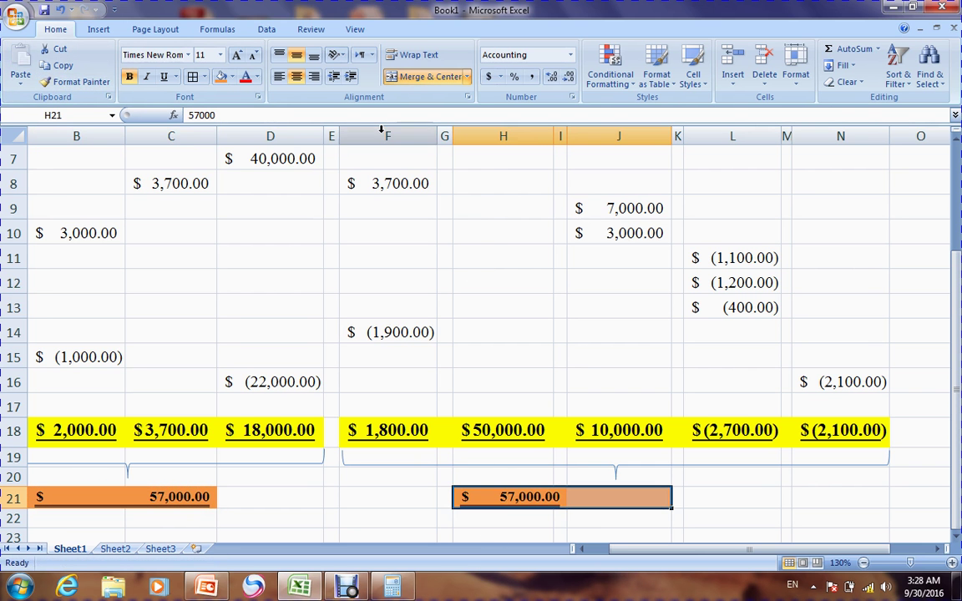
pyautogui.click(602, 519)
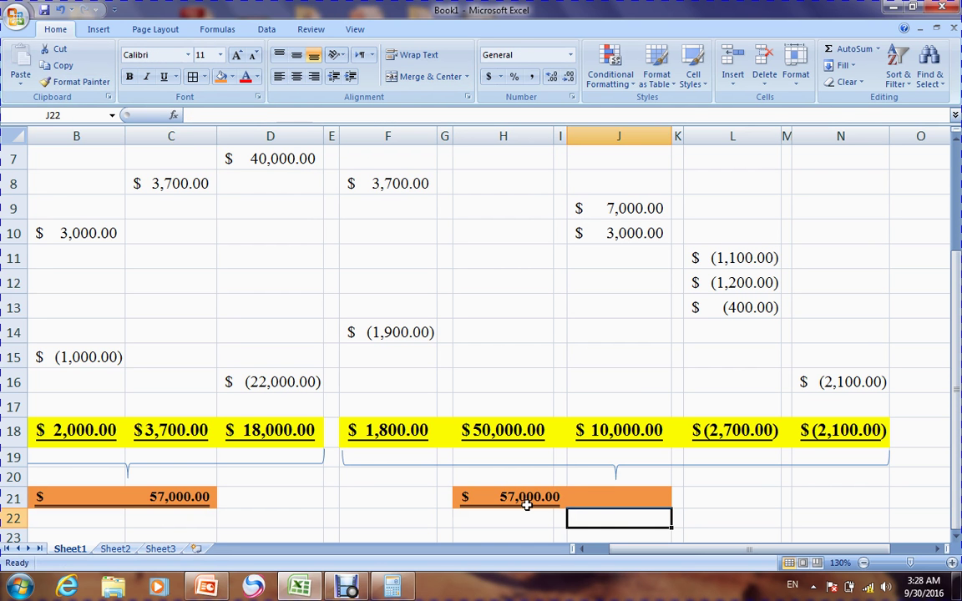
# Enter an equals sign in D21 between the asset total and the liability and equity total
pyautogui.click(185, 500)
pyautogui.moveTo(322, 501); pyautogui.dragTo(344, 502)
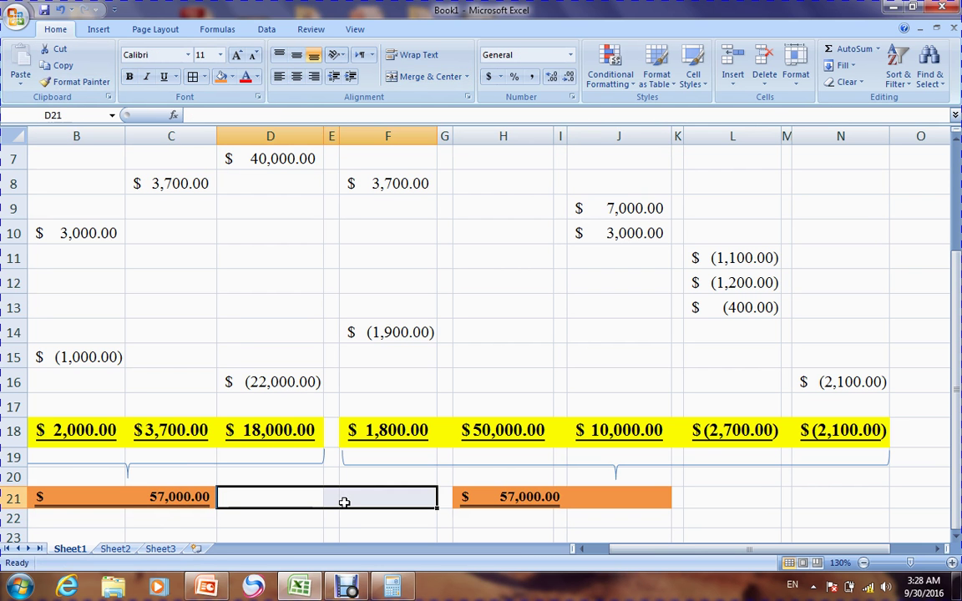
pyautogui.write('=')
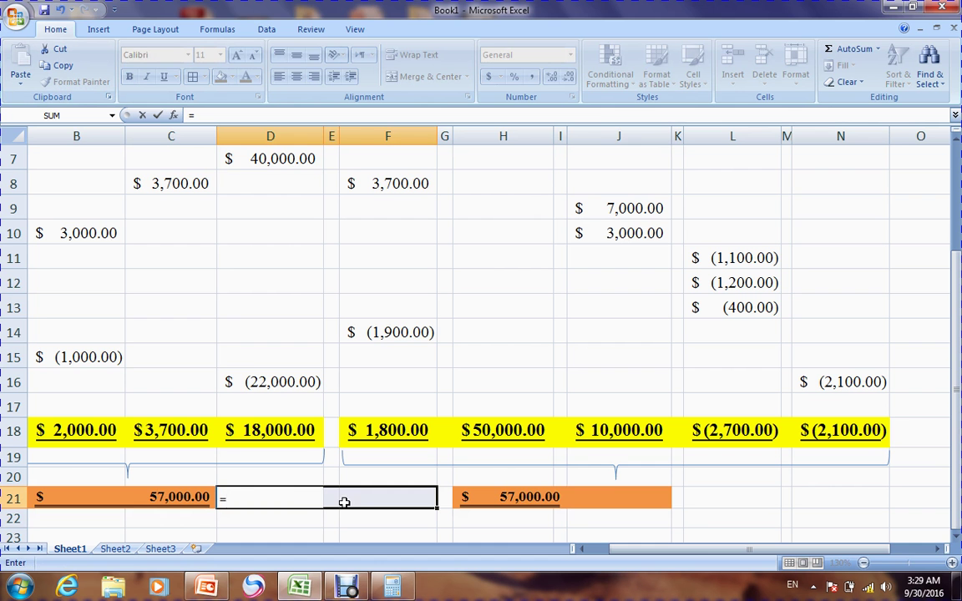
pyautogui.click(332, 533)
pyautogui.press('BackSpace')
pyautogui.press('BackSpace')
pyautogui.press('BackSpace')
pyautogui.press('Return')
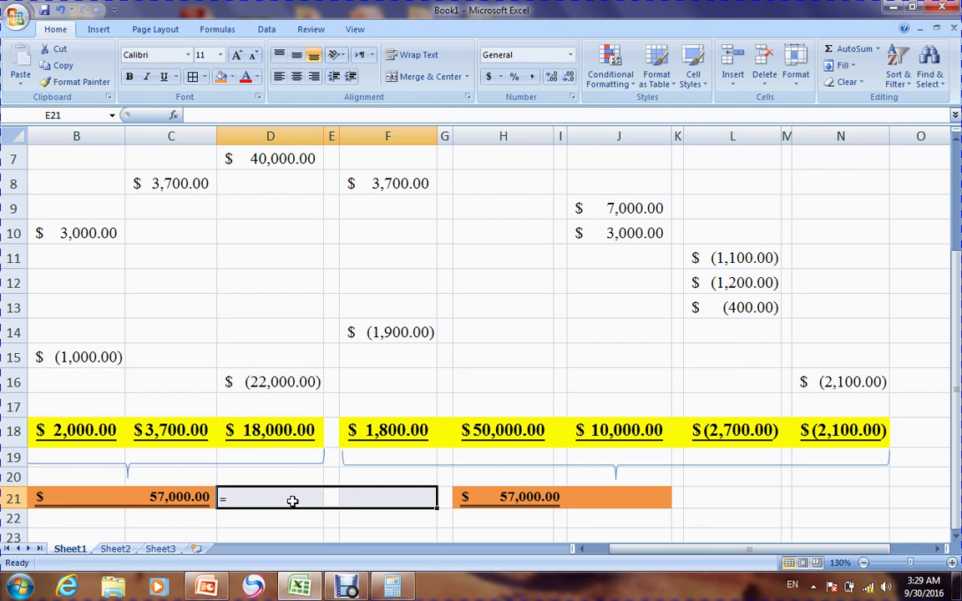
# Center the equals sign in D21 and increase its font size to 14
pyautogui.click(291, 501)
pyautogui.click(296, 76)
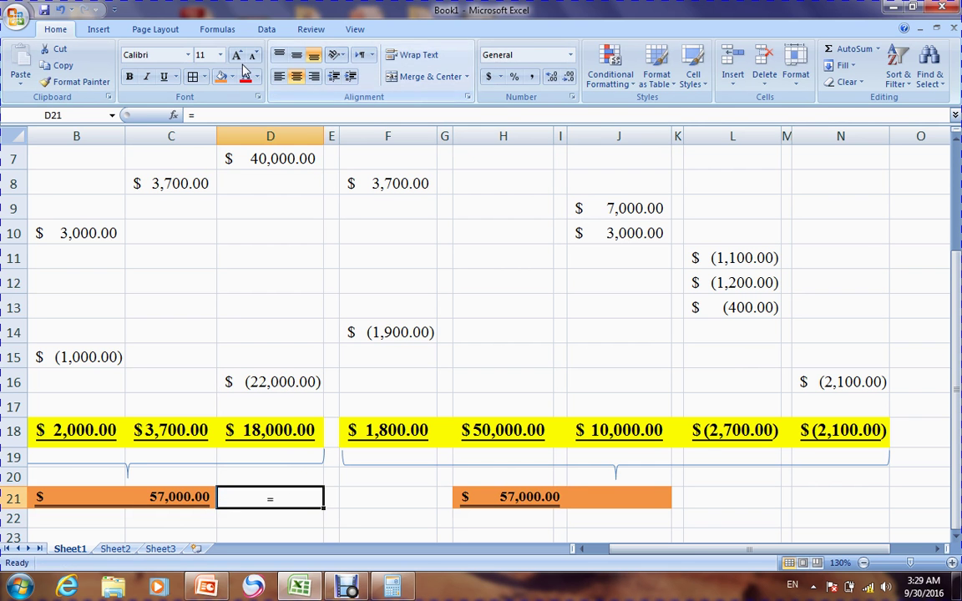
pyautogui.click(238, 55)
pyautogui.click(238, 56)
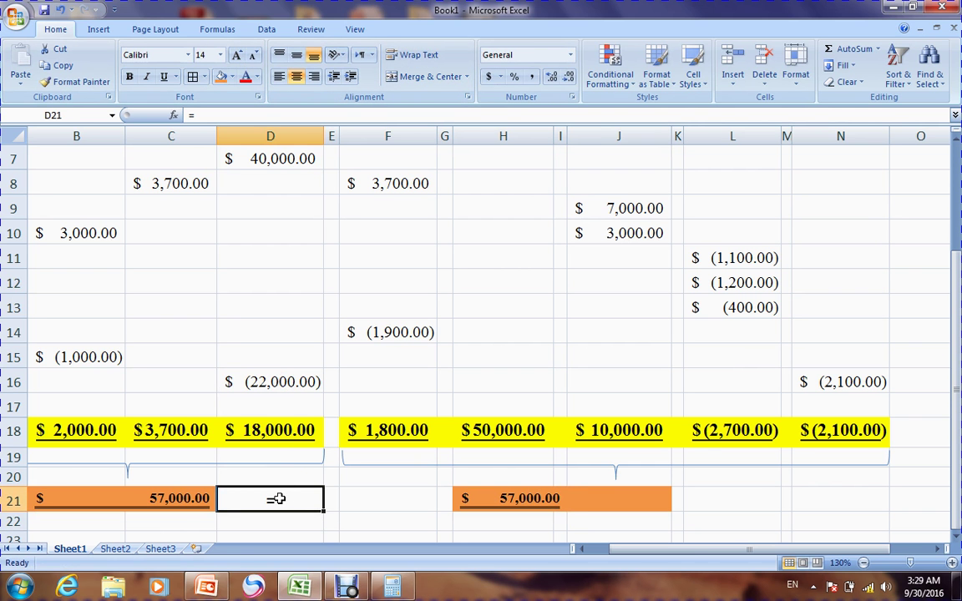
# Merge and center D21:F21 and make its equals sign bold at font size 16
pyautogui.moveTo(323, 501); pyautogui.dragTo(417, 499)
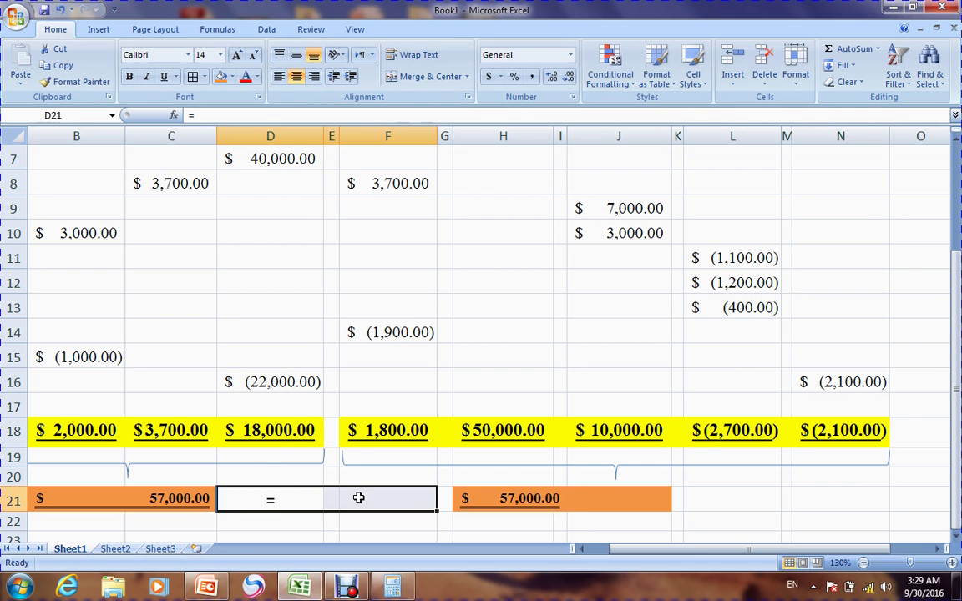
pyautogui.click(422, 77)
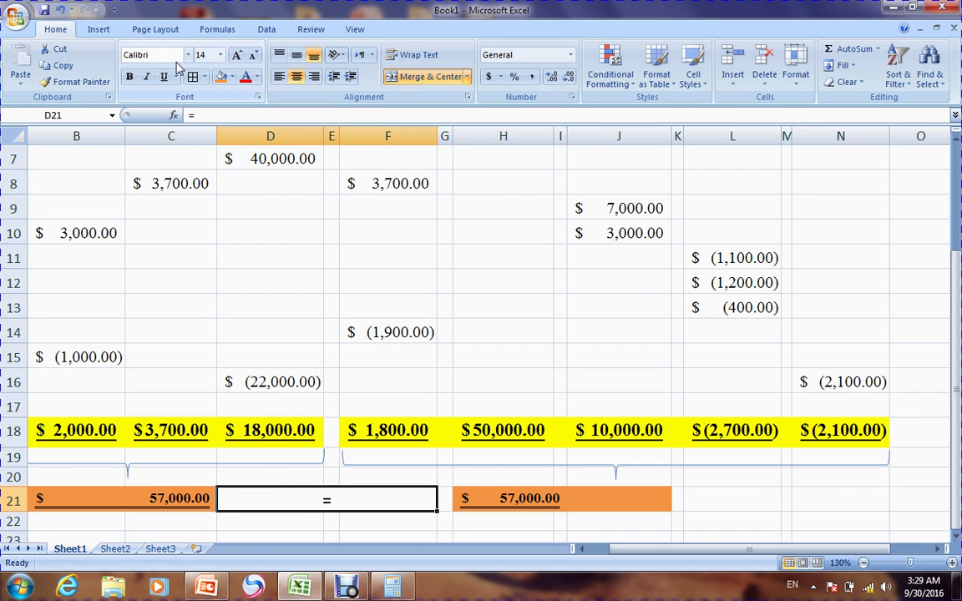
pyautogui.click(130, 77)
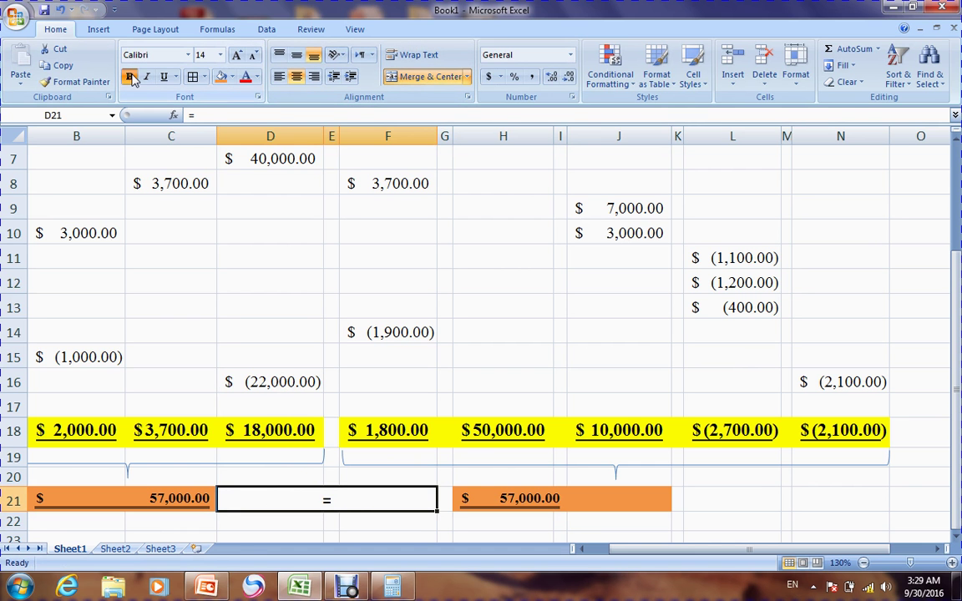
pyautogui.click(241, 56)
pyautogui.click(241, 56)
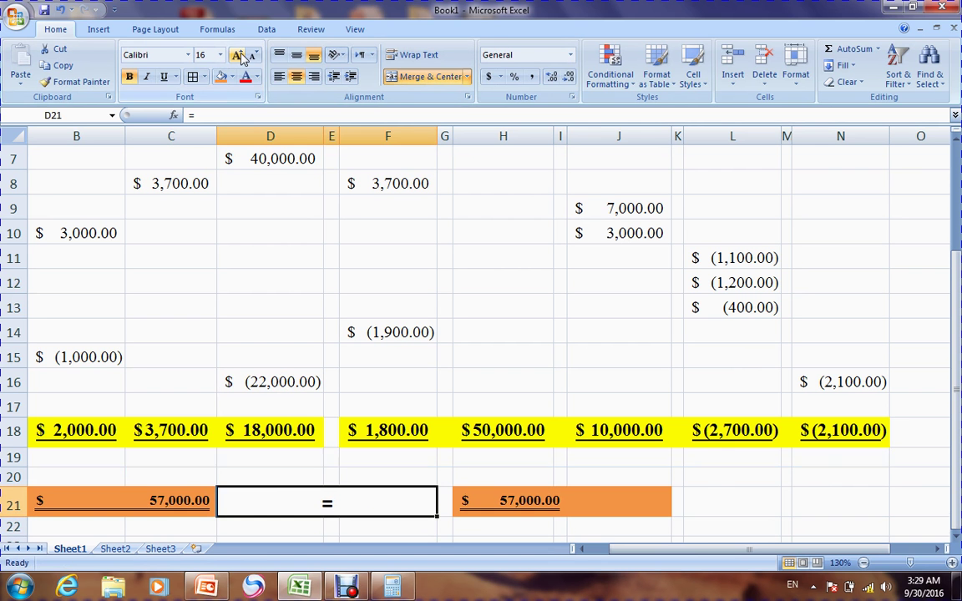
# Compare the asset total in B21 with the liability and equity total in H21
pyautogui.click(724, 492)
pyautogui.click(190, 501)
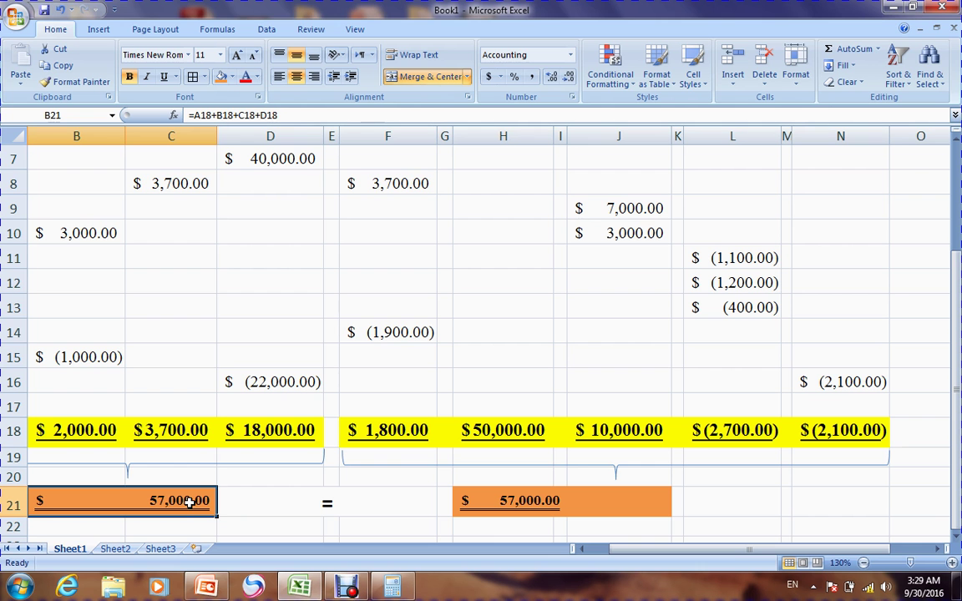
pyautogui.click(517, 502)
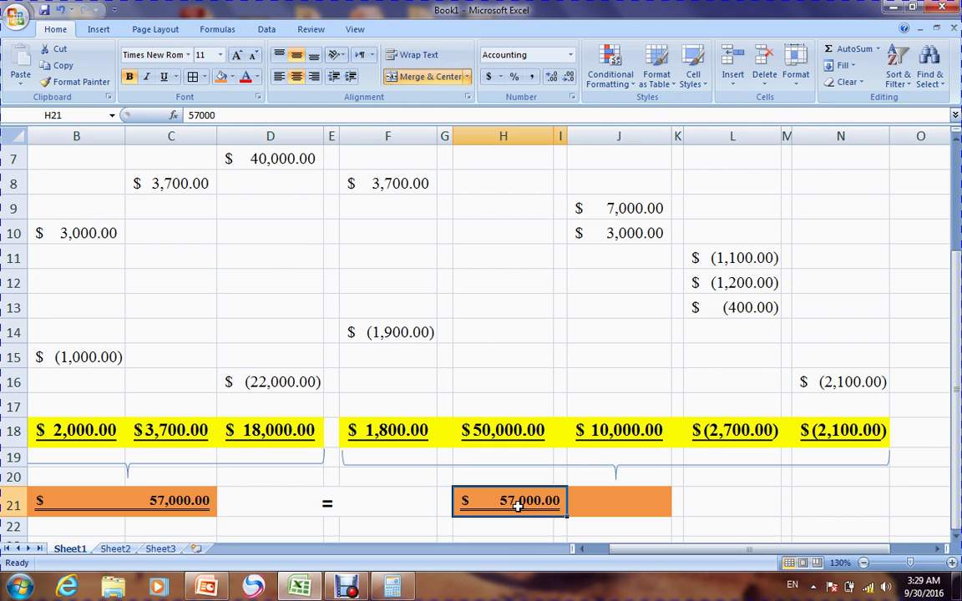
# Apply all borders to the transaction table from A6 across to column N and down through the totals in row 21
pyautogui.moveTo(954, 276); pyautogui.dragTo(952, 211)
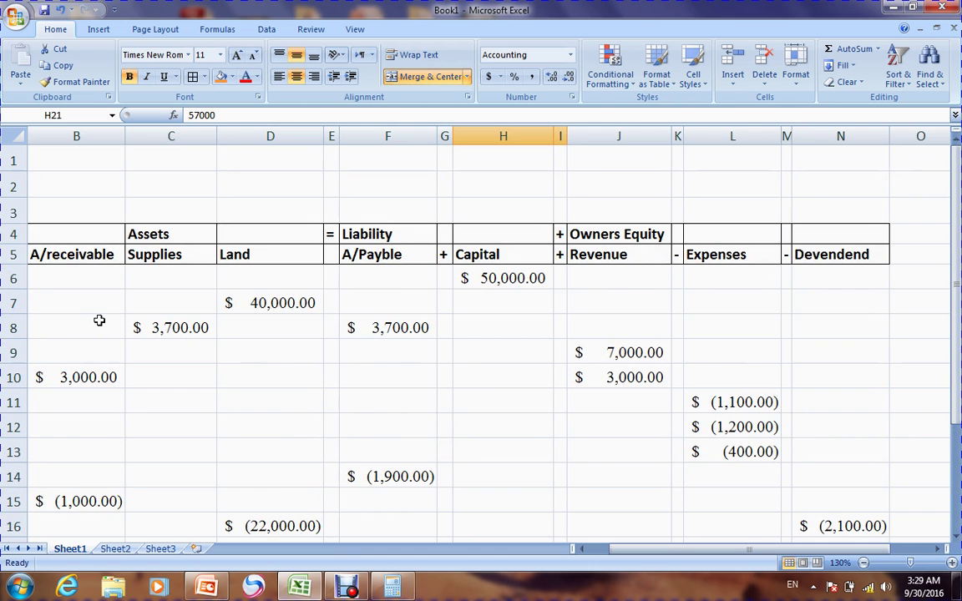
pyautogui.moveTo(673, 551); pyautogui.dragTo(614, 554)
pyautogui.moveTo(52, 274); pyautogui.dragTo(726, 508)
pyautogui.click(192, 76)
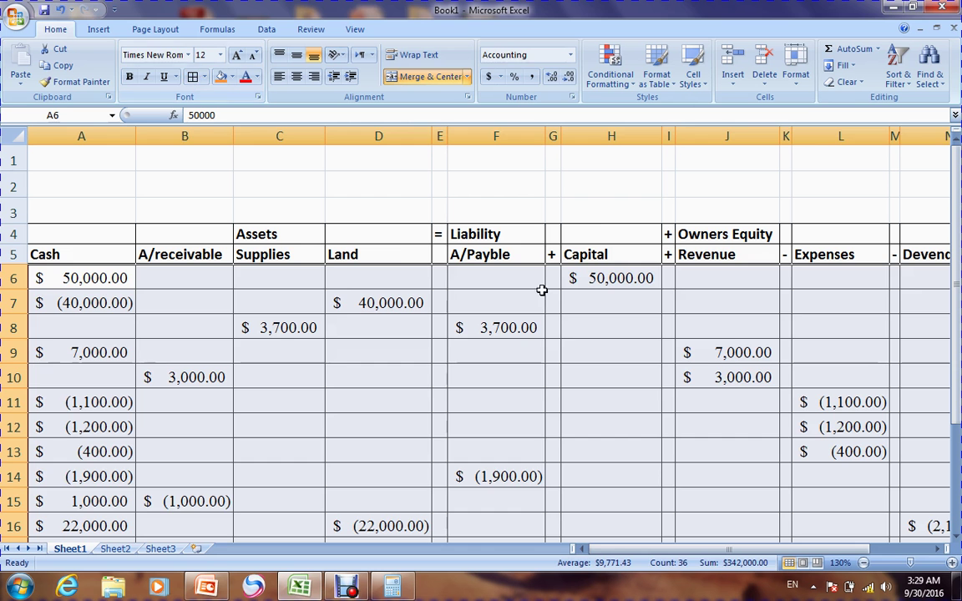
pyautogui.click(599, 193)
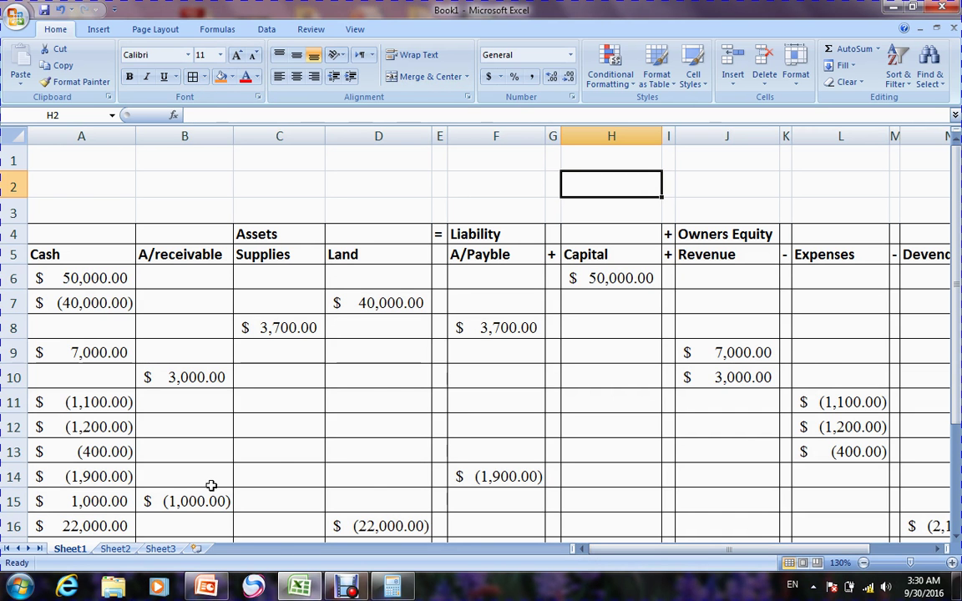
# Switch to the PowerPoint presentation and review the Transaction 11 slide and the Income Statement example on slide 27
pyautogui.click(208, 589)
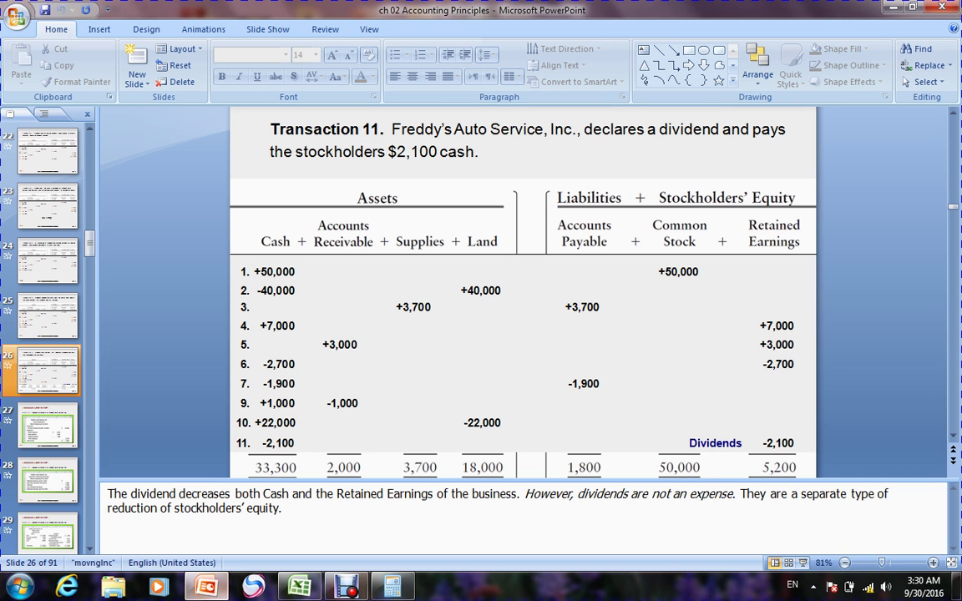
pyautogui.click(954, 437)
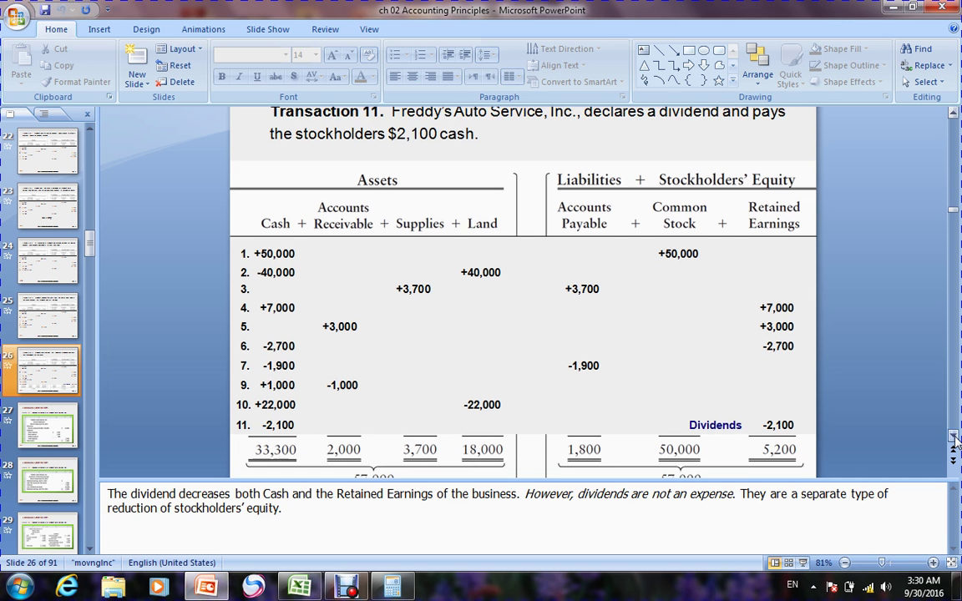
pyautogui.click(954, 437)
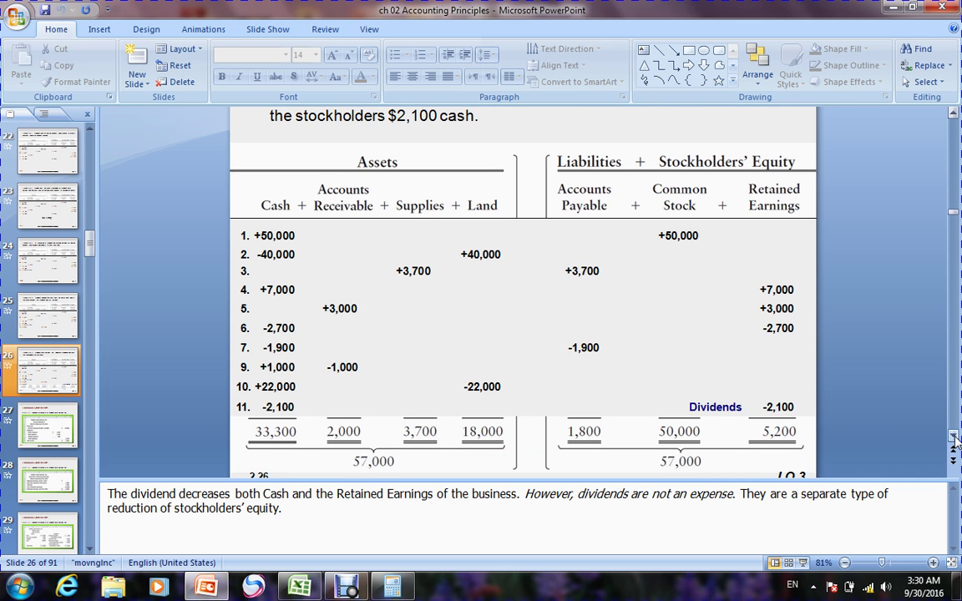
pyautogui.click(749, 286)
pyautogui.scroll(-2, 785, 262)
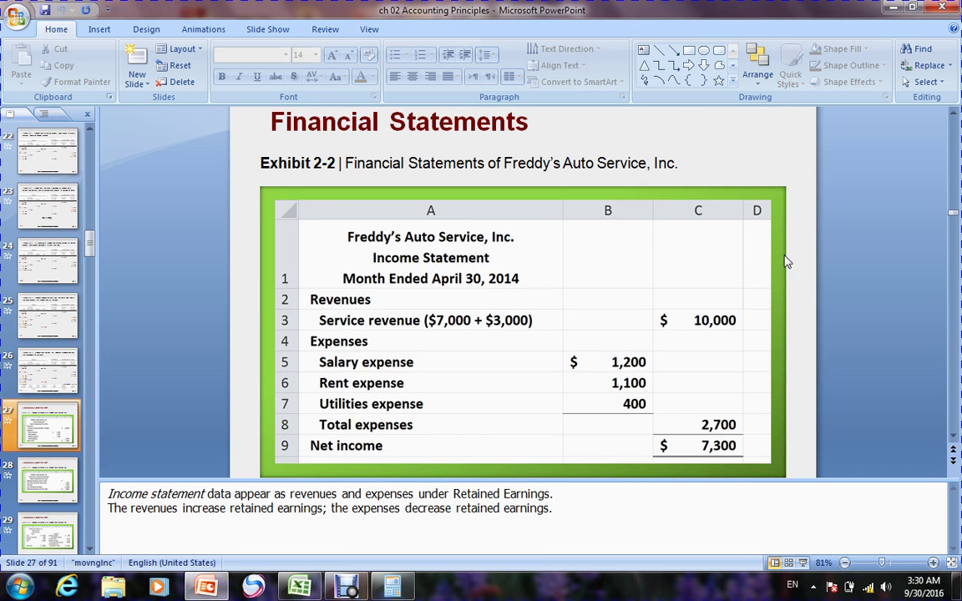
# Return to the Excel workbook, merge and center B24:C24 below the totals, and enter the heading INCOME STATEMENT
pyautogui.click(299, 588)
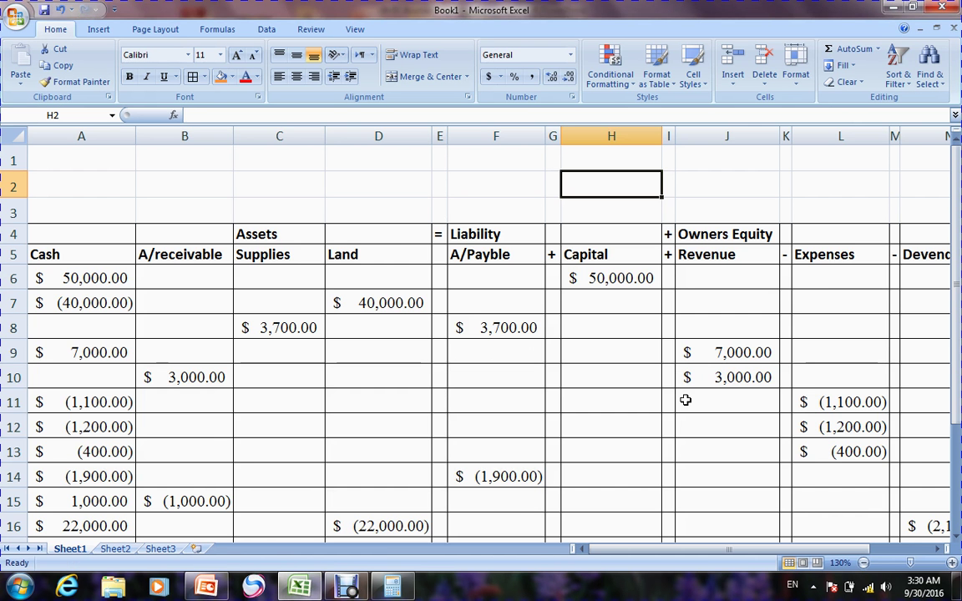
pyautogui.click(956, 539)
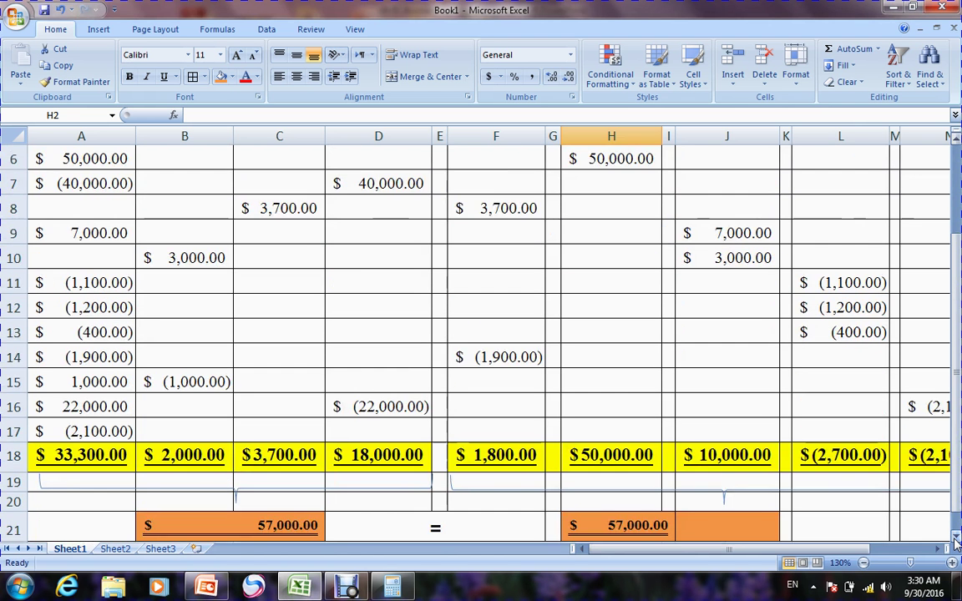
pyautogui.scroll(-3, 473, 506)
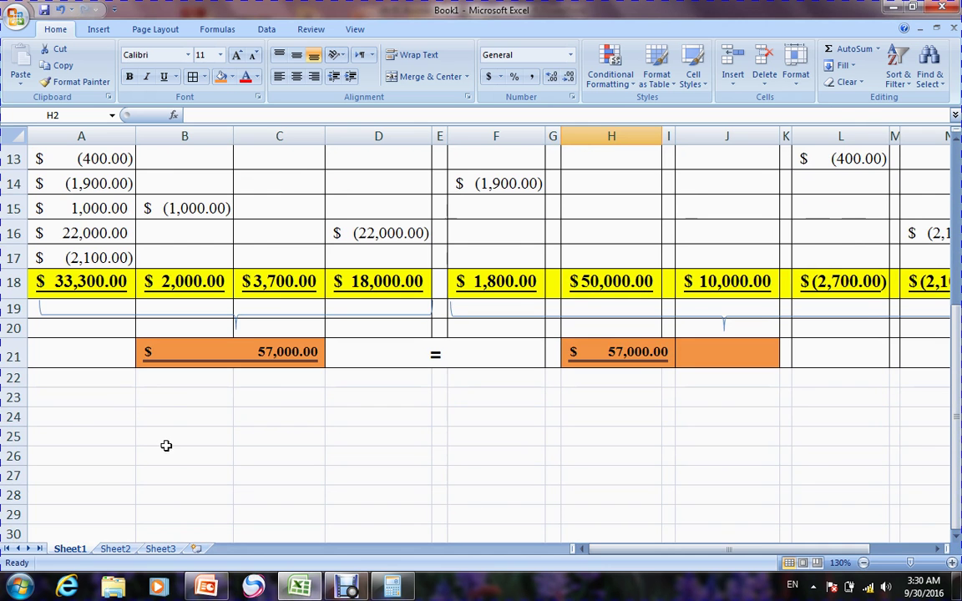
pyautogui.moveTo(166, 423); pyautogui.dragTo(251, 414)
pyautogui.click(421, 76)
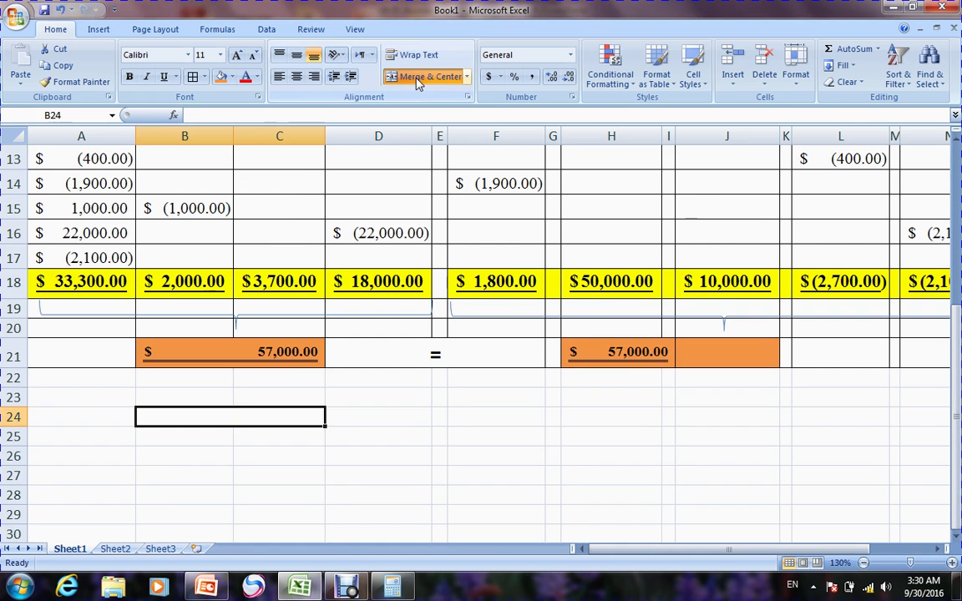
pyautogui.write('INCO')
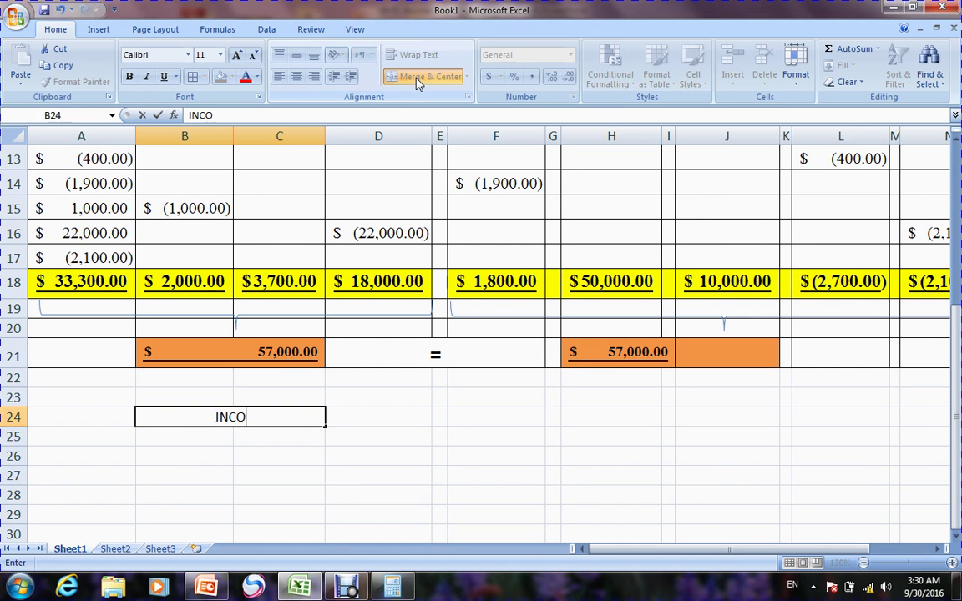
pyautogui.write('ME STATEMENT')
pyautogui.click(338, 431)
# Add a border to the INCOME STATEMENT heading and make it bold in Times New Roman
pyautogui.click(227, 416)
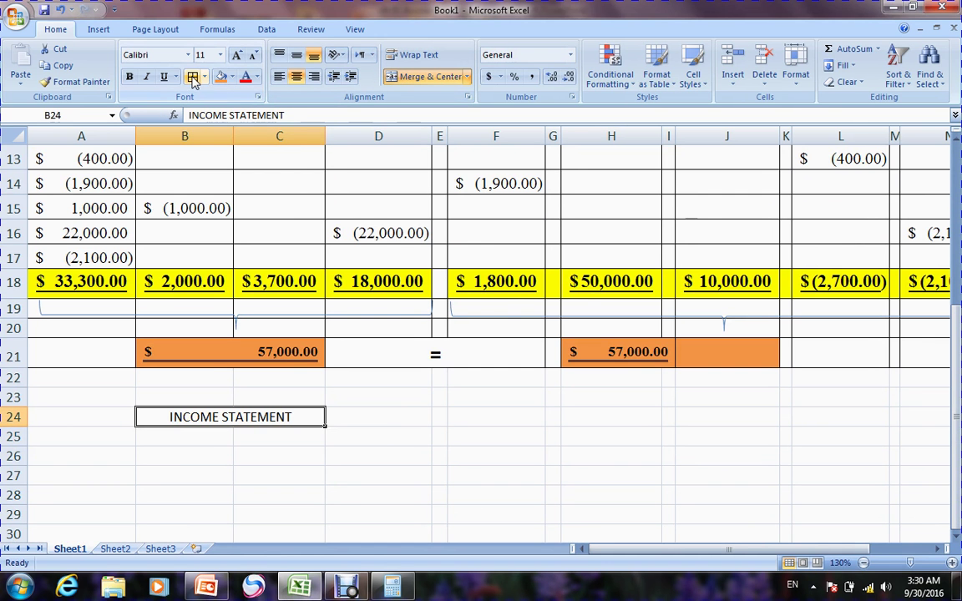
pyautogui.click(129, 76)
pyautogui.click(139, 55)
pyautogui.write('Times New Rom')
pyautogui.press('Return')
pyautogui.click(191, 446)
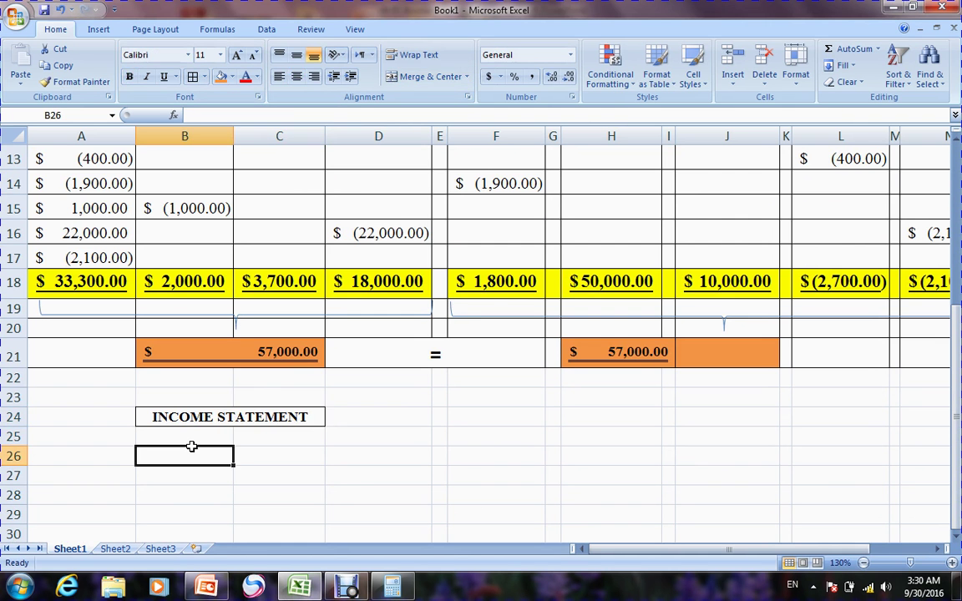
# Enter the labels Revenue in B25 and Ser.Revenue in B26 under the income statement heading
pyautogui.click(190, 440)
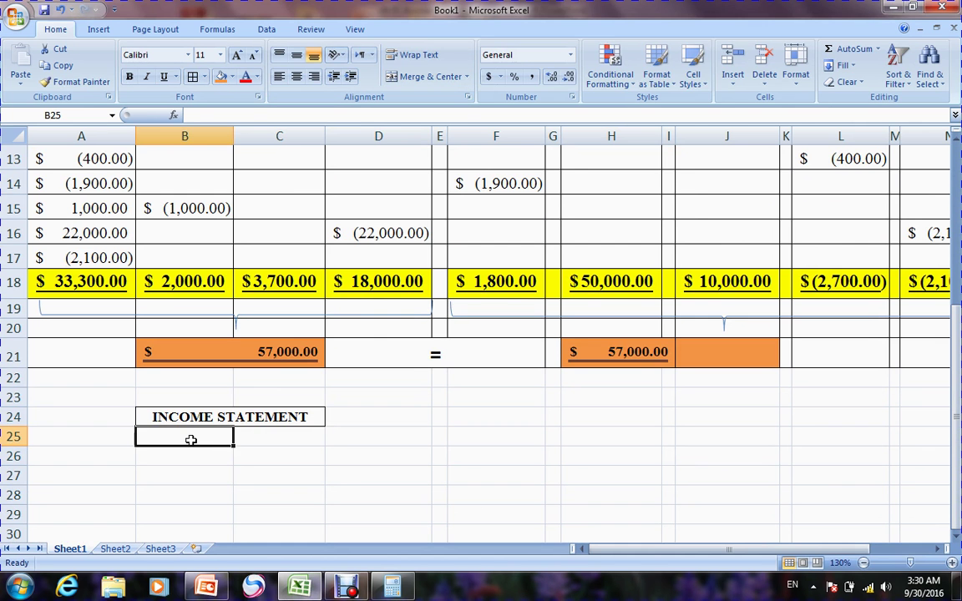
pyautogui.write('Revenue')
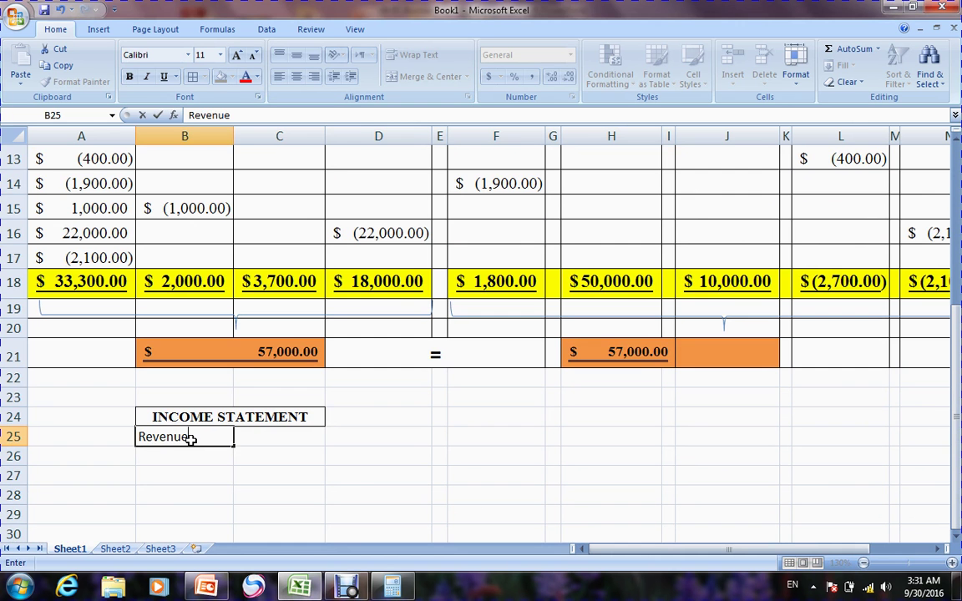
pyautogui.click(265, 438)
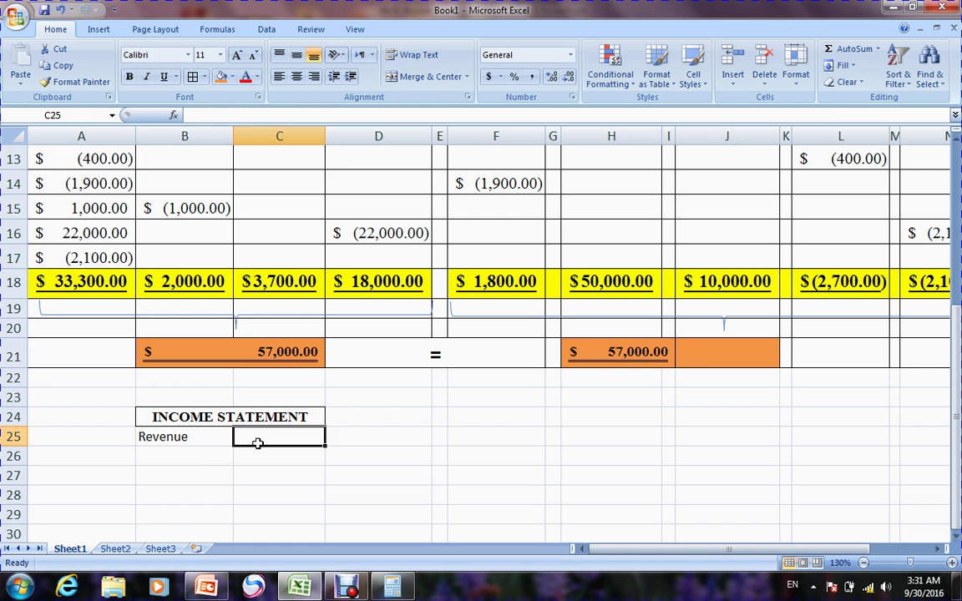
pyautogui.click(203, 461)
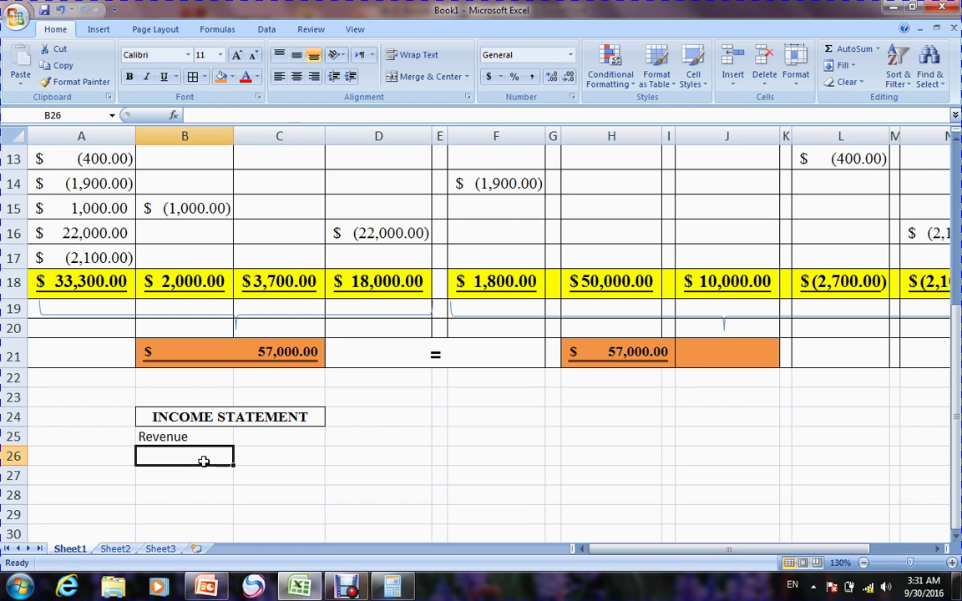
pyautogui.write('Serv')
pyautogui.press('BackSpace')
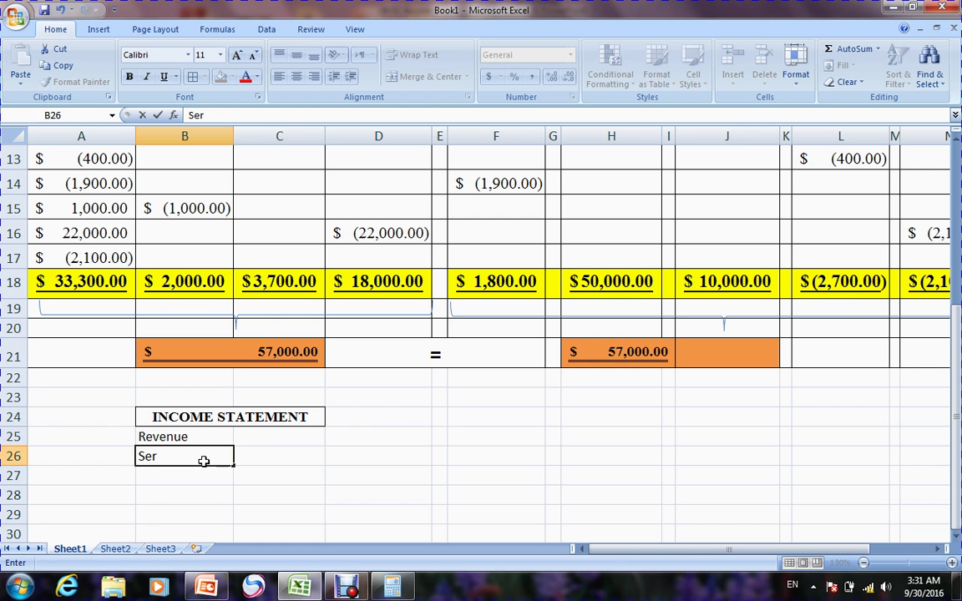
pyautogui.write('.Rec')
pyautogui.write('venue')
# Check the Revenue column's entries and enter 7000 in C26 as the first service revenue amount
pyautogui.click(302, 458)
pyautogui.click(957, 142)
pyautogui.click(957, 142)
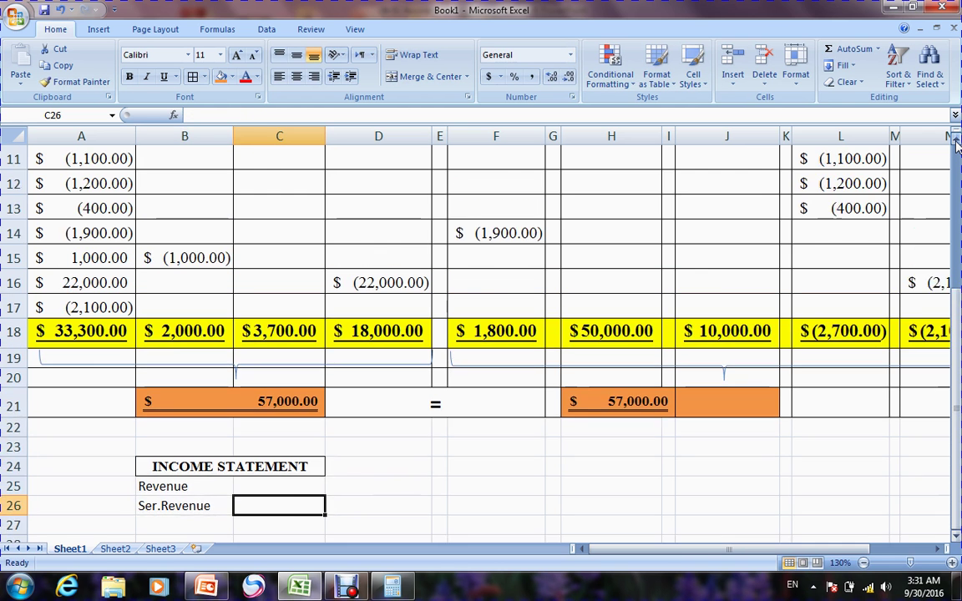
pyautogui.click(957, 141)
pyautogui.click(957, 142)
pyautogui.click(957, 142)
pyautogui.click(957, 142)
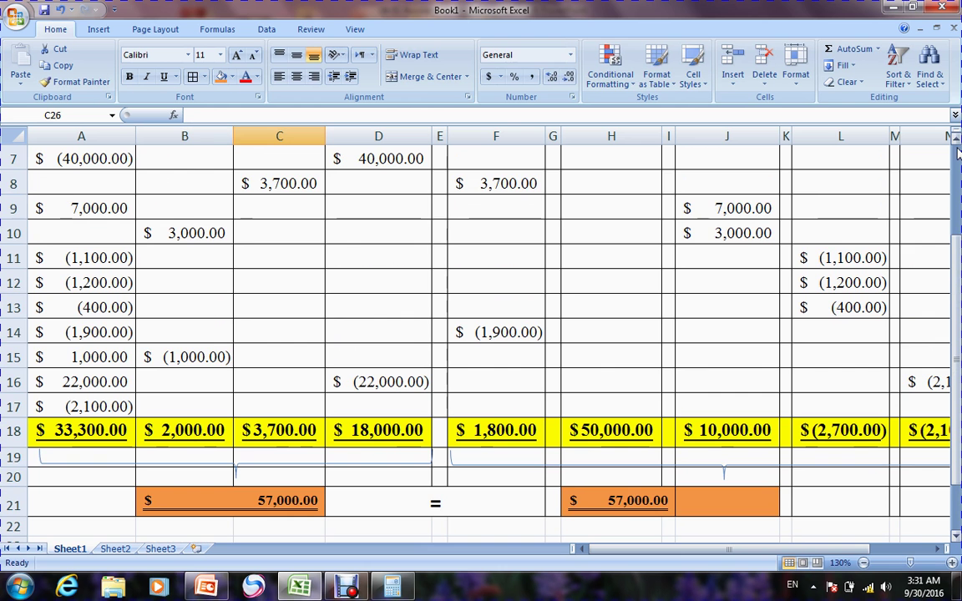
pyautogui.scroll(2, 959, 150)
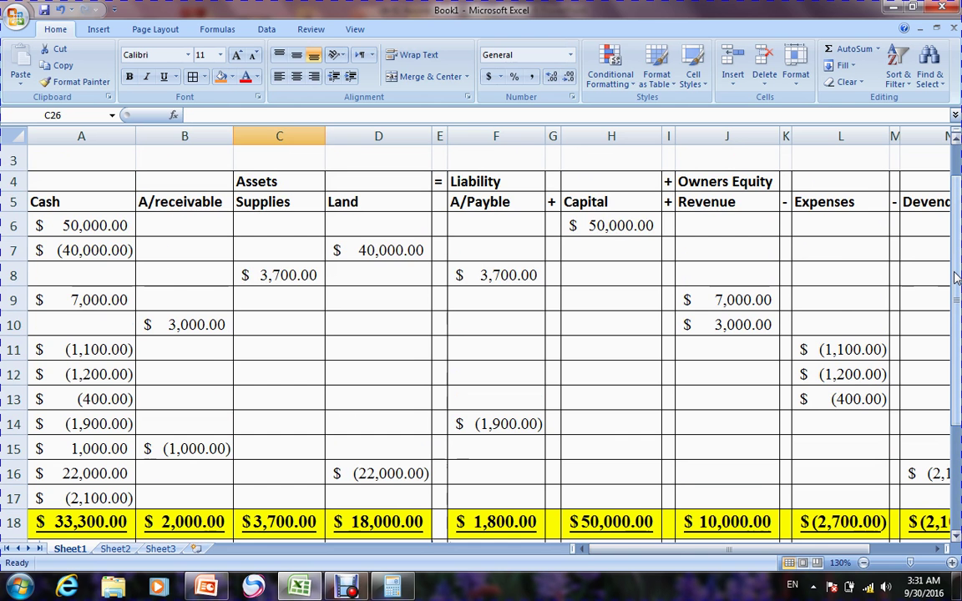
pyautogui.moveTo(958, 278); pyautogui.dragTo(957, 289)
pyautogui.click(731, 478)
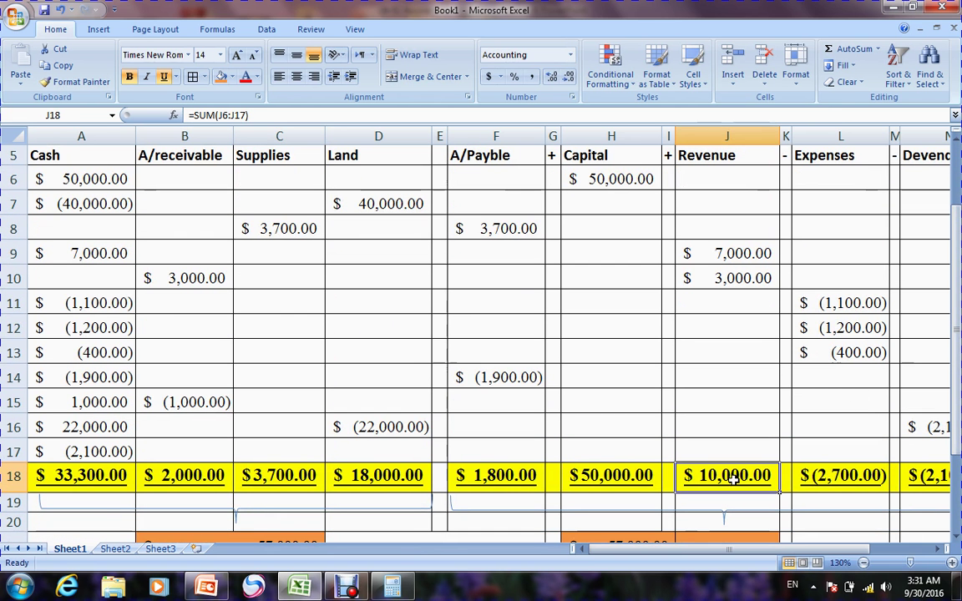
pyautogui.moveTo(957, 334); pyautogui.dragTo(857, 381)
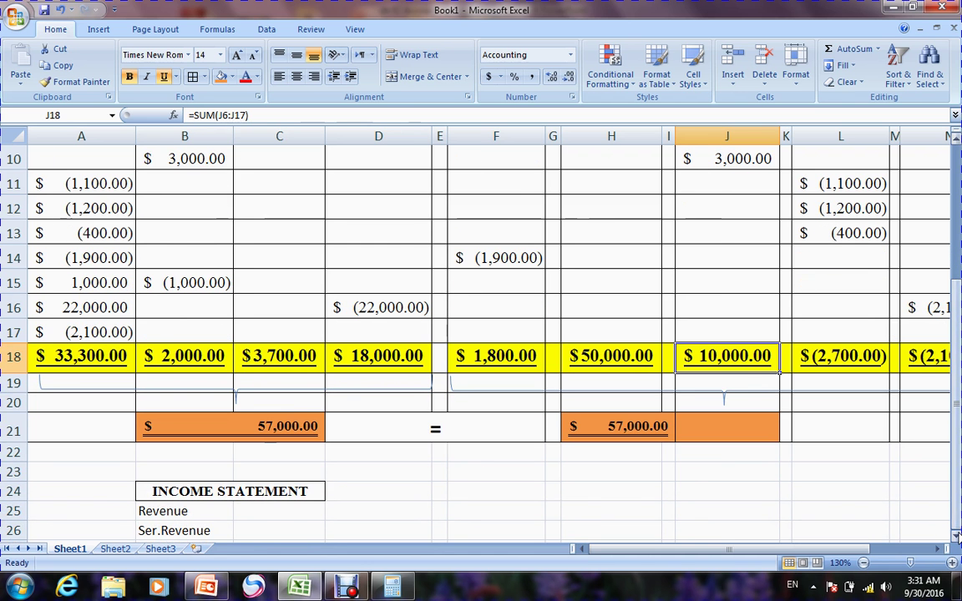
pyautogui.scroll(-1, 861, 483)
pyautogui.click(255, 459)
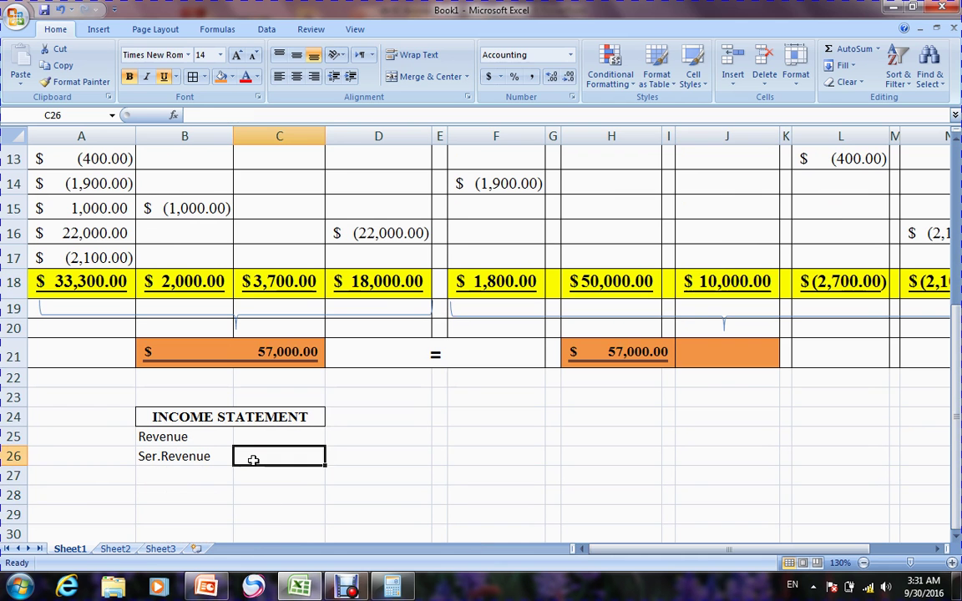
pyautogui.write('70000')
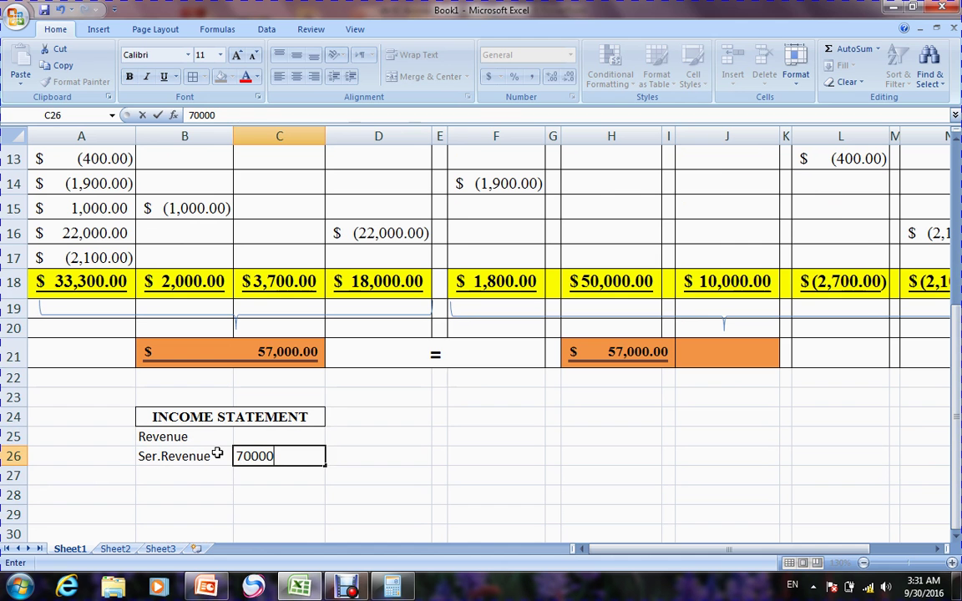
# Add a second Ser.Revenue line in B27 with the amount 3000 in C27
pyautogui.click(194, 474)
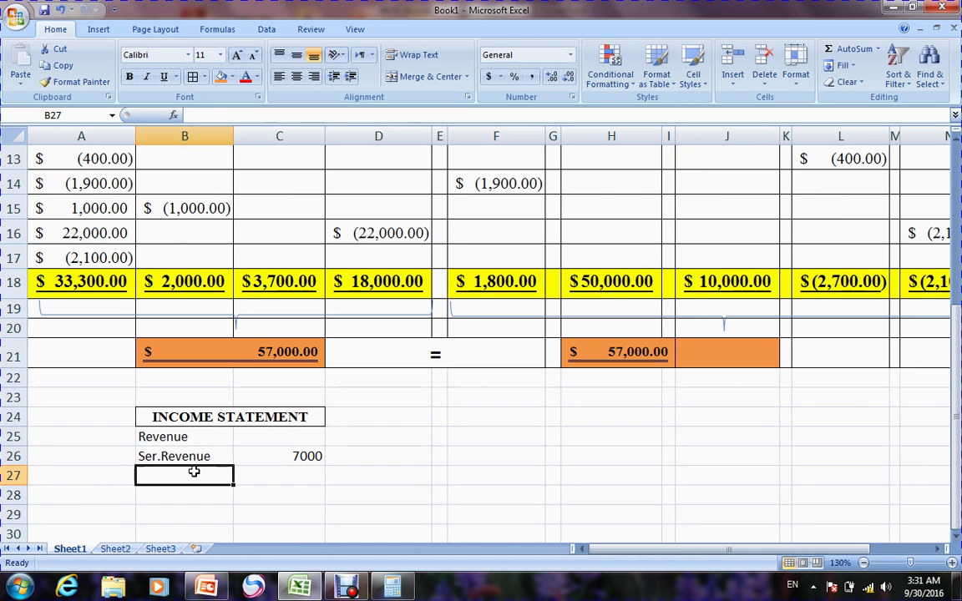
pyautogui.write('Ser.Revenue')
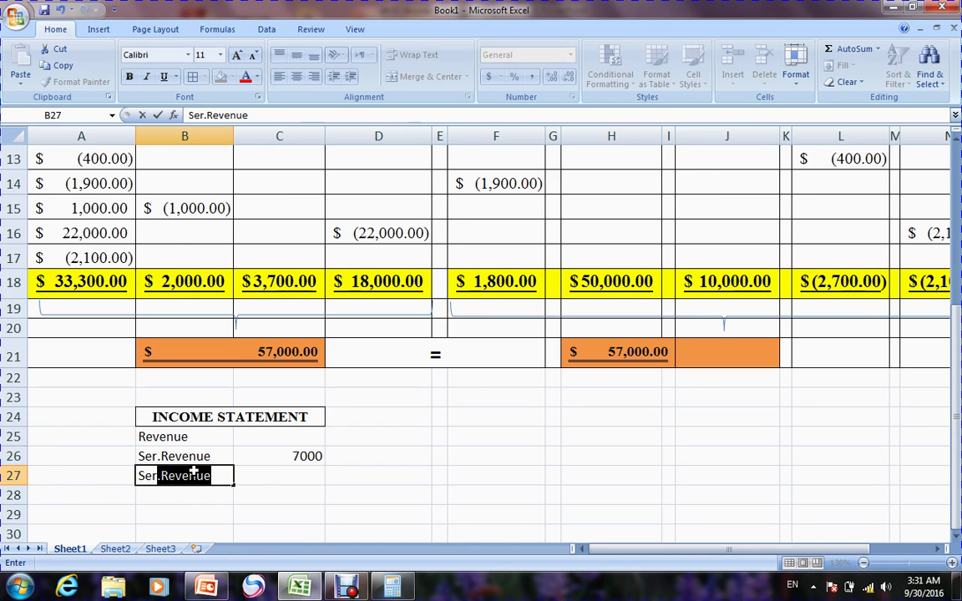
pyautogui.click(290, 476)
pyautogui.write('3000')
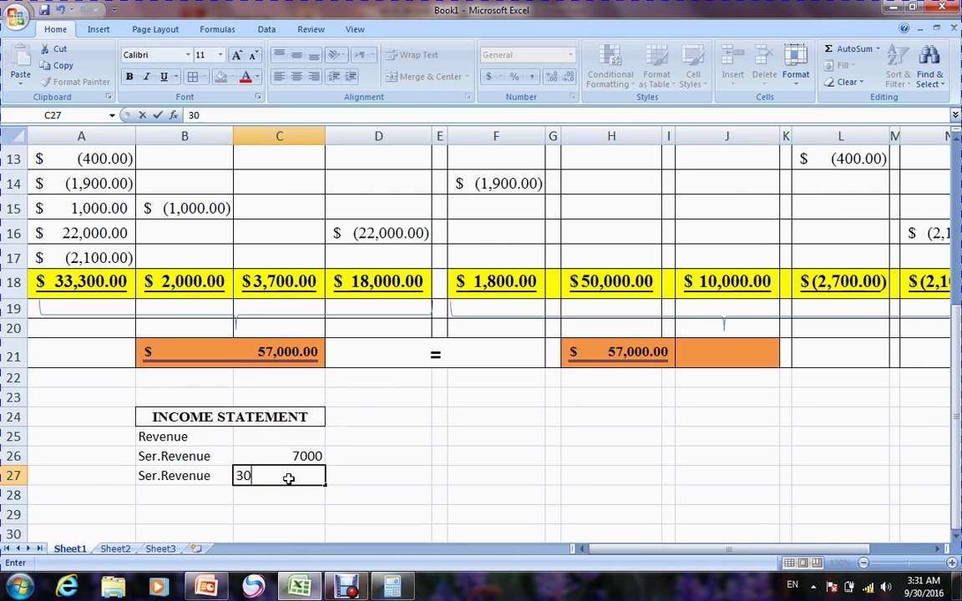
pyautogui.click(342, 493)
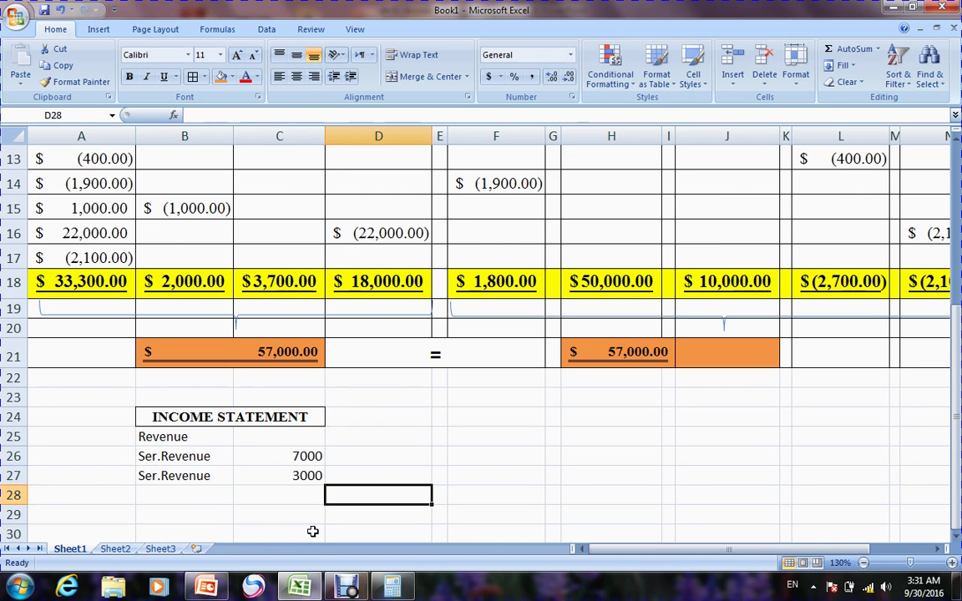
# Enter the label Total Revenue in B28 below the two service revenue lines
pyautogui.click(201, 501)
pyautogui.write('Toral')
pyautogui.write('tak')
pyautogui.press('BackSpace')
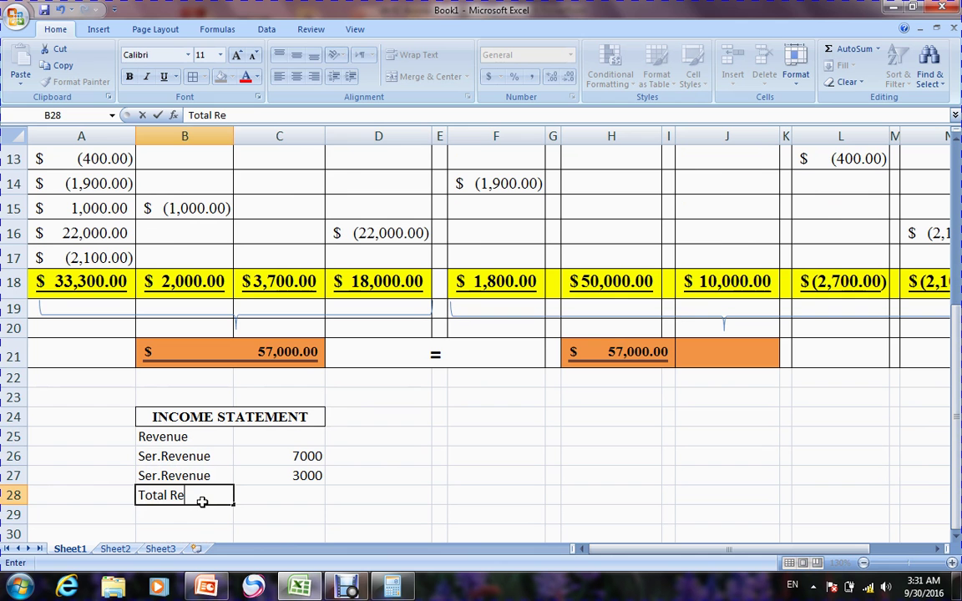
pyautogui.write('l Revenue')
# Sum the revenue amounts C26:C27 in C28 and underline the total
pyautogui.moveTo(293, 457); pyautogui.dragTo(293, 498)
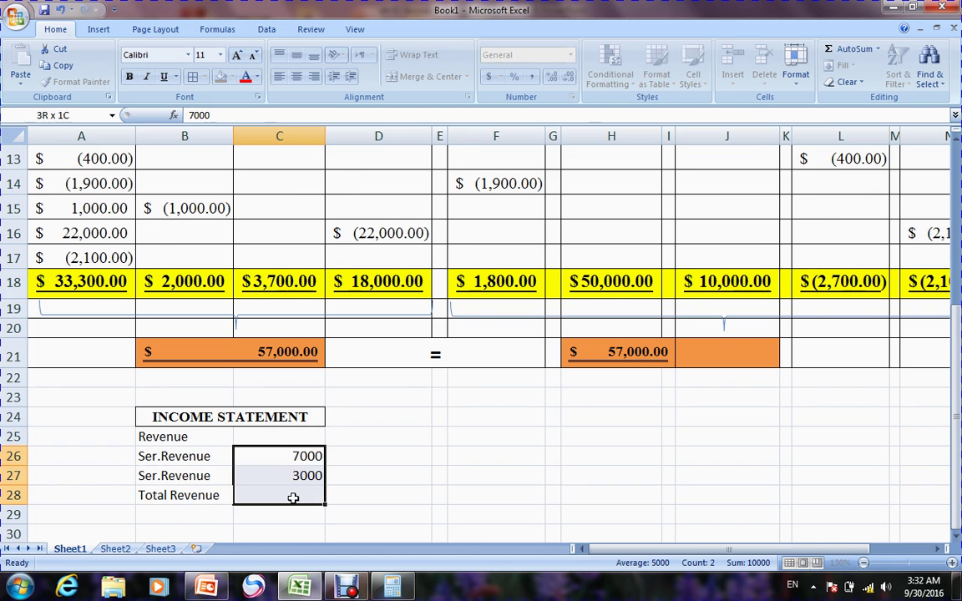
pyautogui.click(848, 49)
pyautogui.click(294, 494)
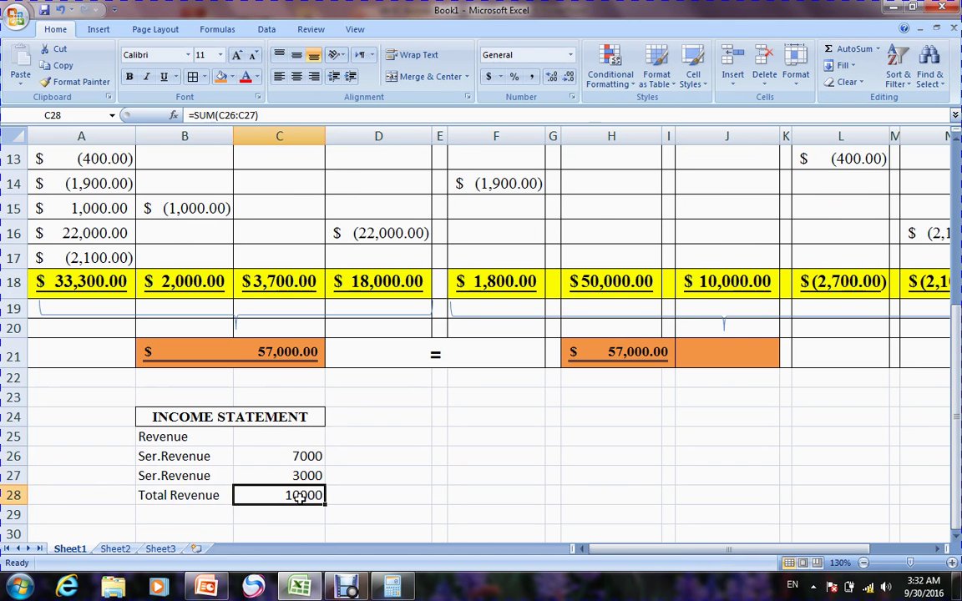
pyautogui.click(166, 76)
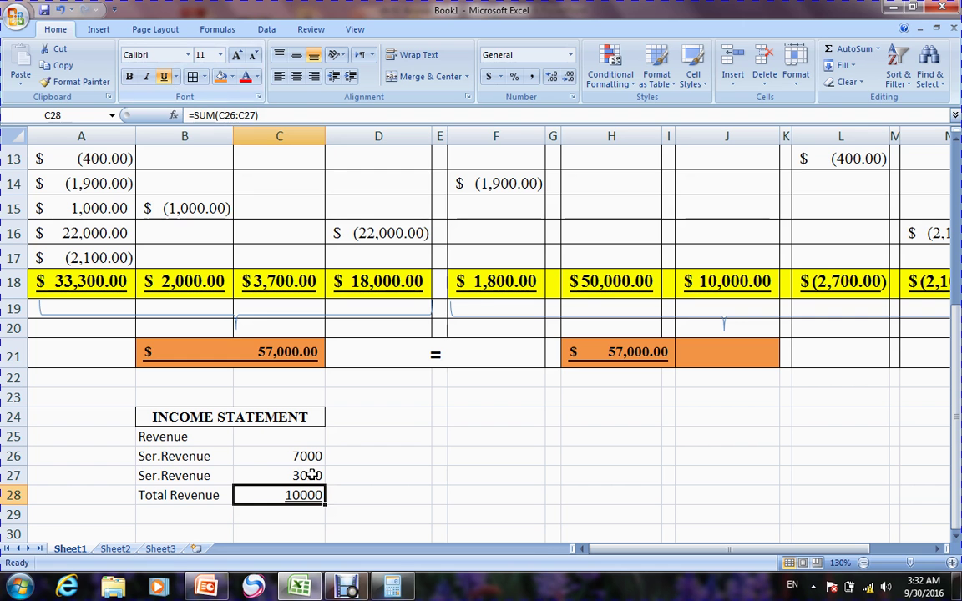
pyautogui.click(119, 437)
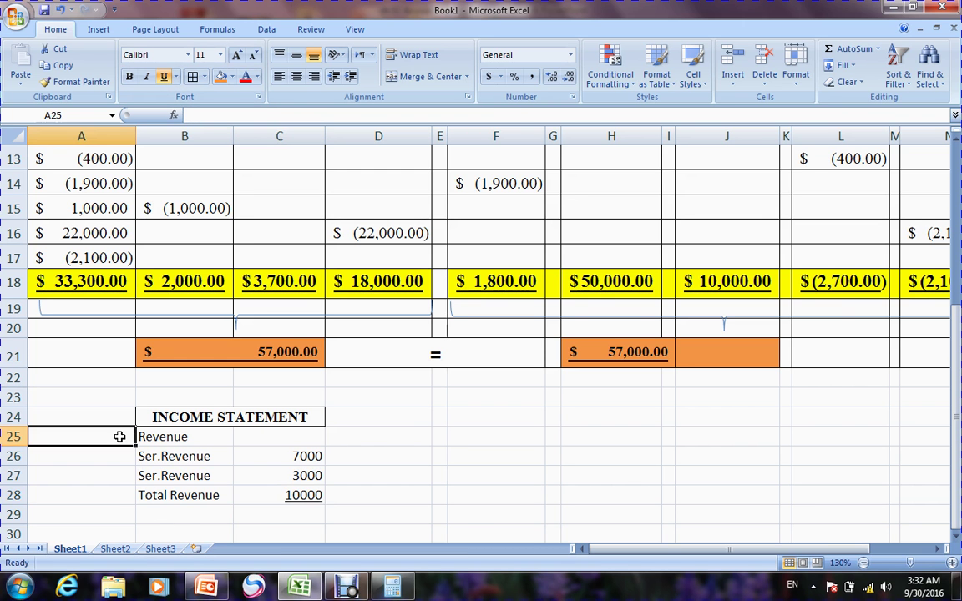
# Enter a minus sign in A29 and align it to the right of the cell
pyautogui.click(117, 515)
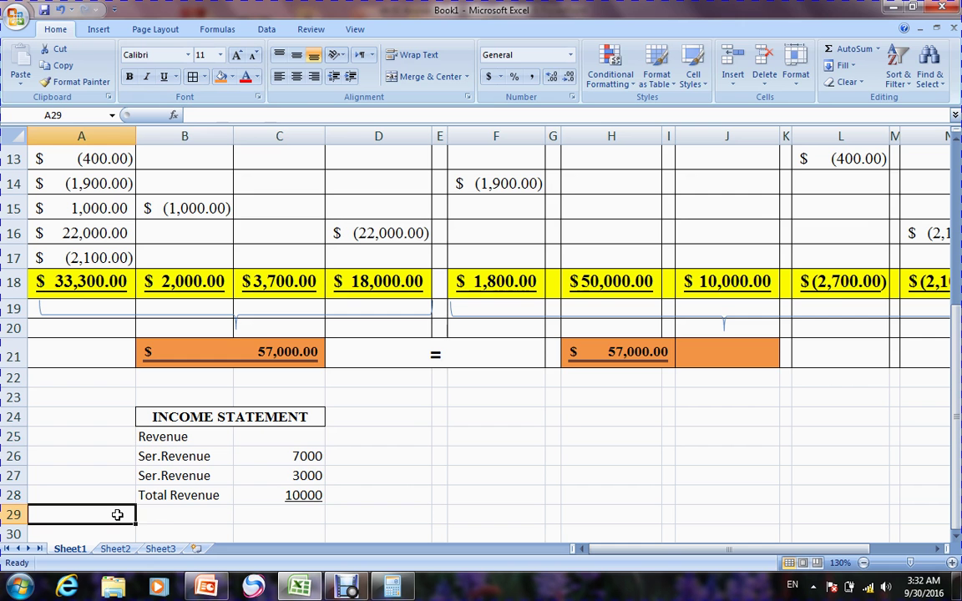
pyautogui.write('-')
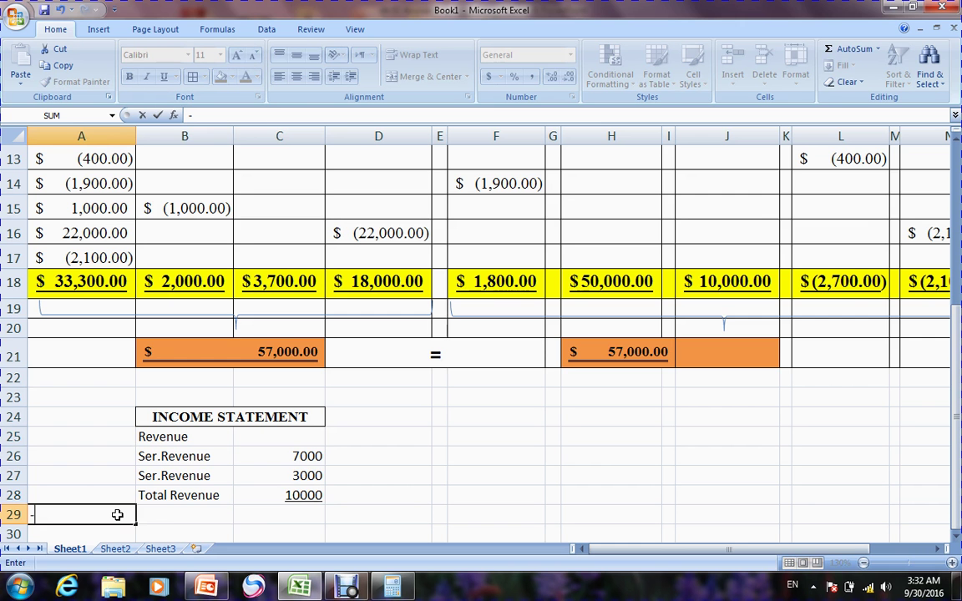
pyautogui.click(178, 515)
pyautogui.press('BackSpace')
pyautogui.press('BackSpace')
pyautogui.press('BackSpace')
pyautogui.press('Return')
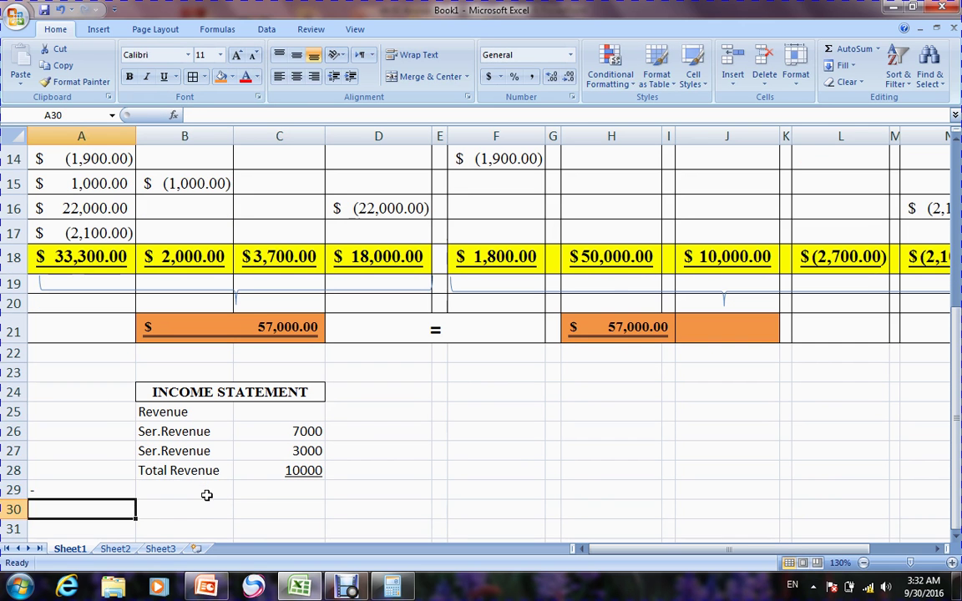
pyautogui.click(195, 492)
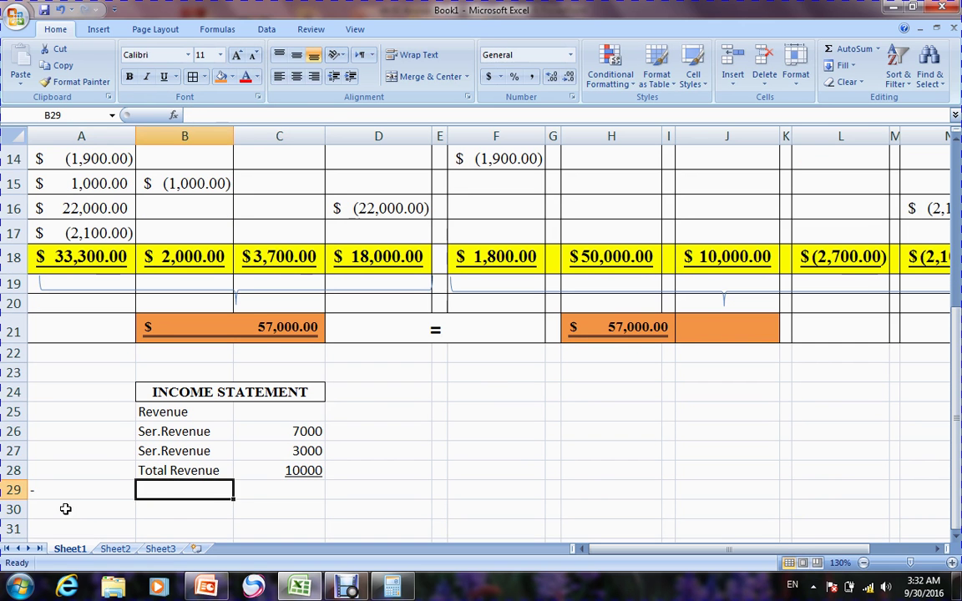
pyautogui.click(67, 492)
pyautogui.click(314, 76)
# Enter the heading Expenses in B29 beside the minus sign
pyautogui.click(225, 495)
pyautogui.write('Expenses')
pyautogui.click(260, 499)
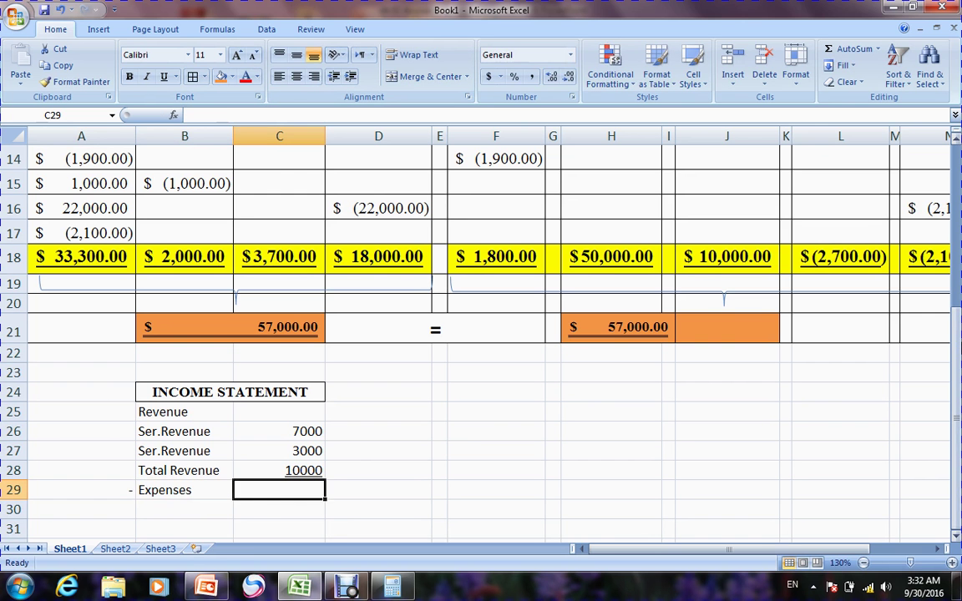
# Check the Expenses column's entries and add a Rent Exp line in B30 with 1100 in C30
pyautogui.moveTo(956, 351); pyautogui.dragTo(956, 323)
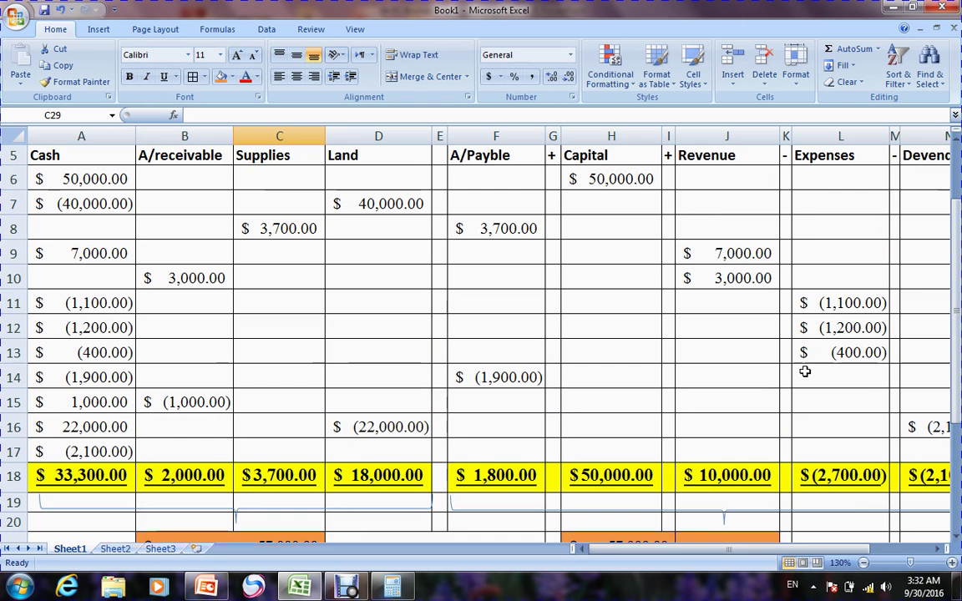
pyautogui.moveTo(958, 282); pyautogui.dragTo(958, 410)
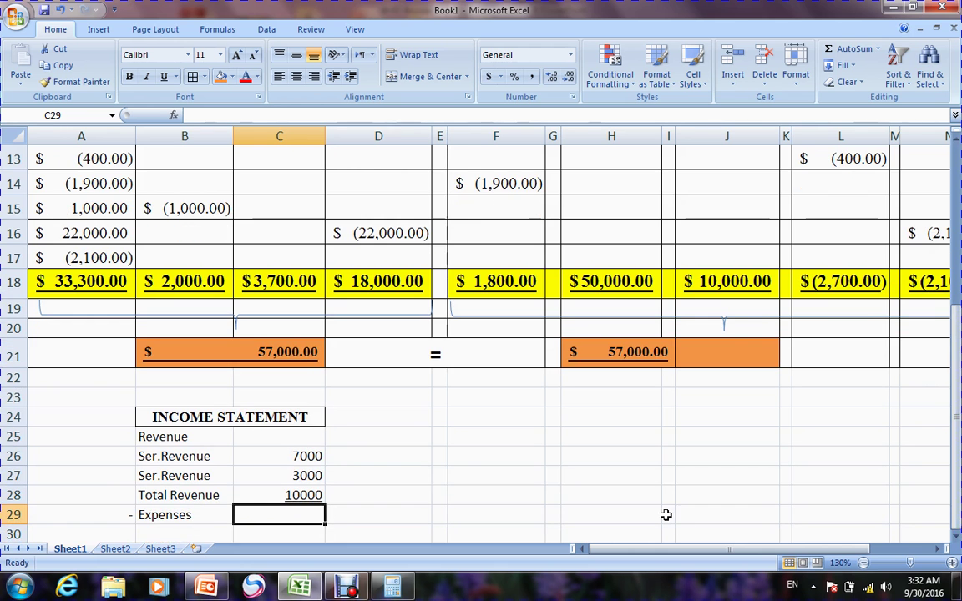
pyautogui.click(958, 534)
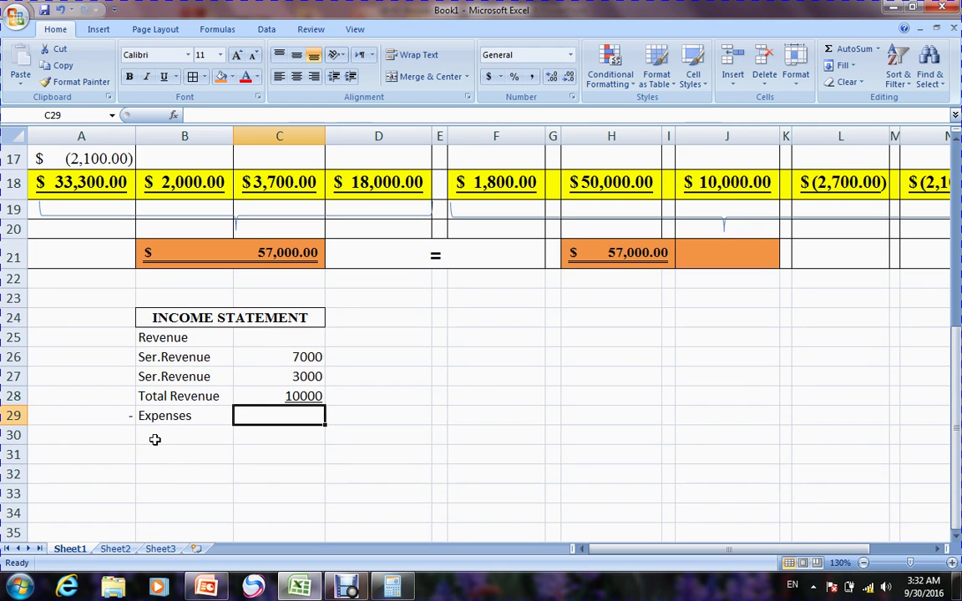
pyautogui.click(157, 438)
pyautogui.write('Re')
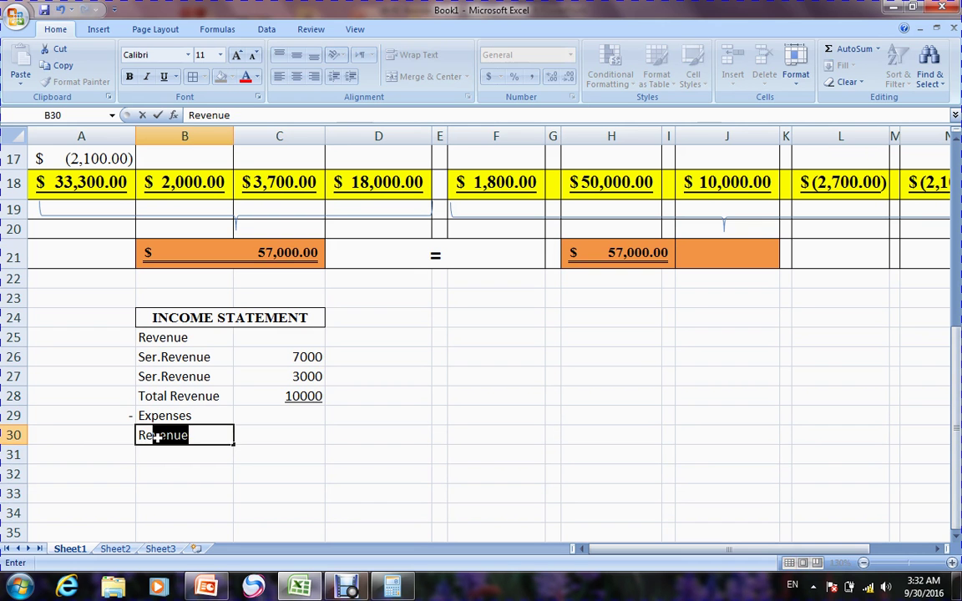
pyautogui.write('nt Exp')
pyautogui.click(259, 439)
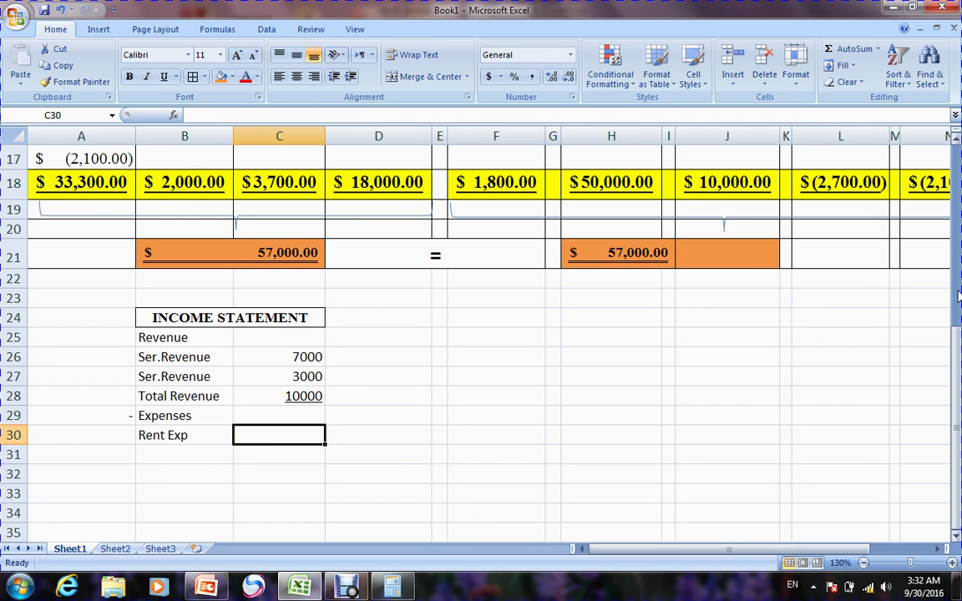
pyautogui.moveTo(956, 351); pyautogui.dragTo(956, 344)
pyautogui.moveTo(958, 300); pyautogui.dragTo(958, 321)
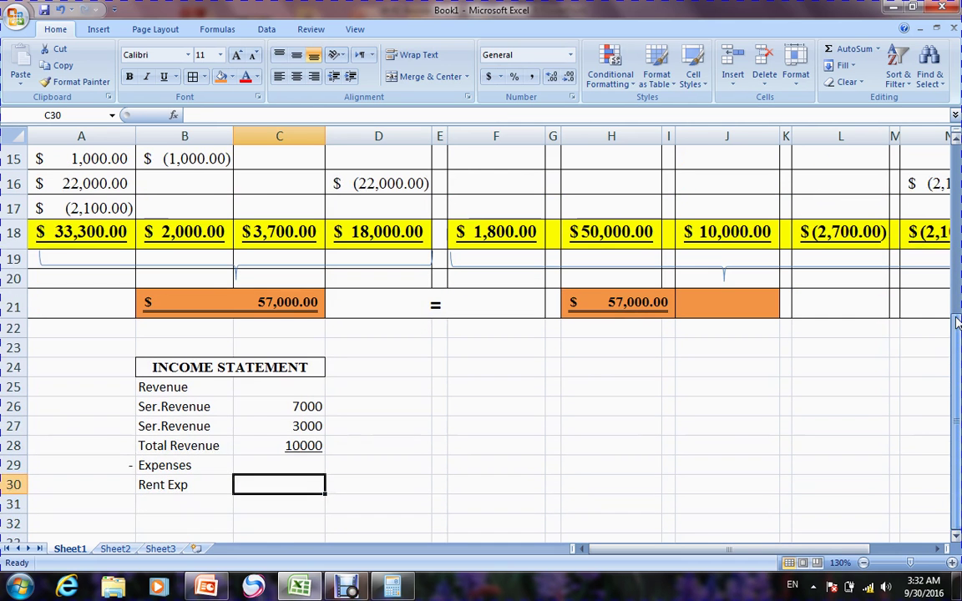
pyautogui.write('1100')
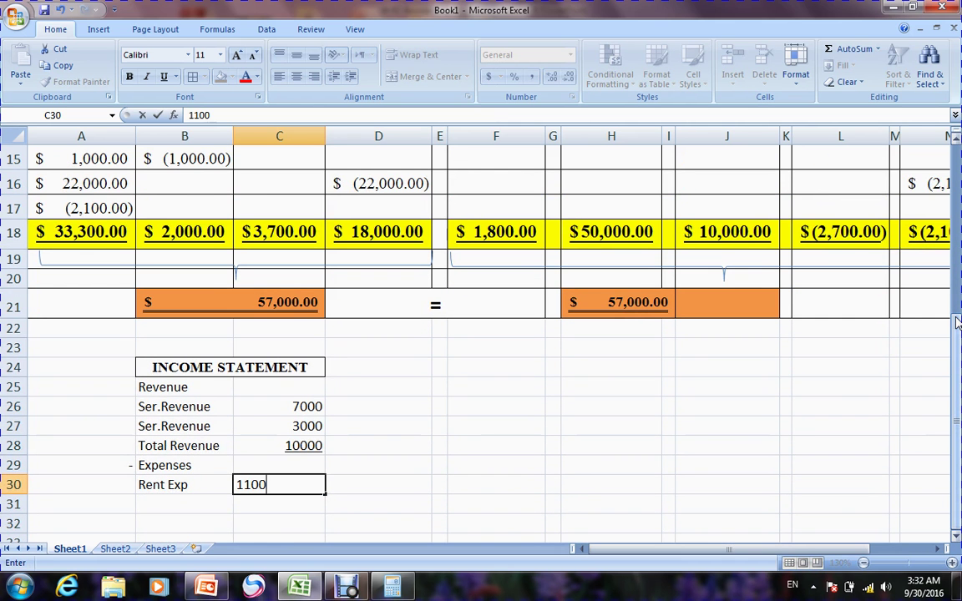
# Add a Salary Exp line in B31 with the amount 1200 in C31
pyautogui.click(207, 500)
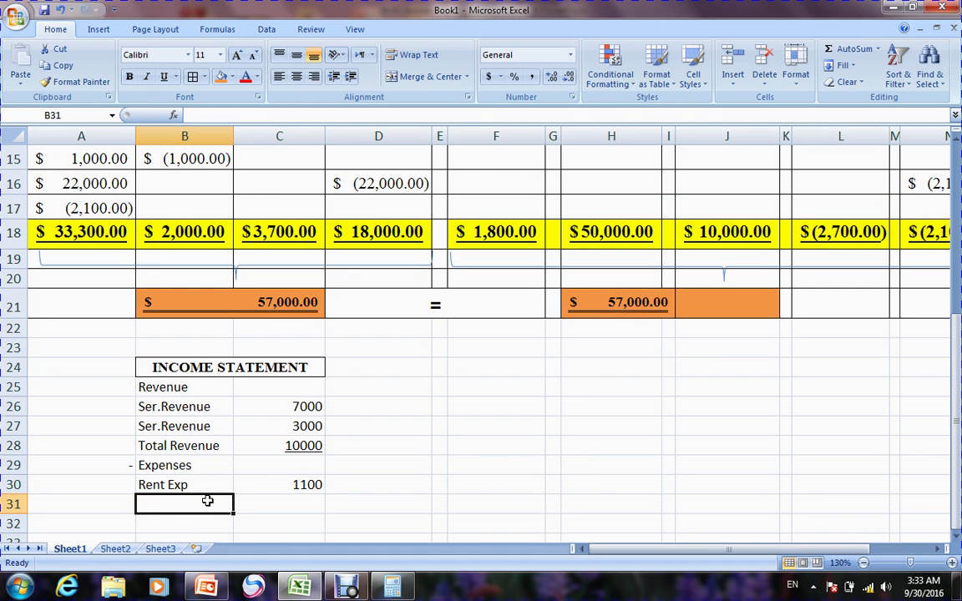
pyautogui.write('Salr')
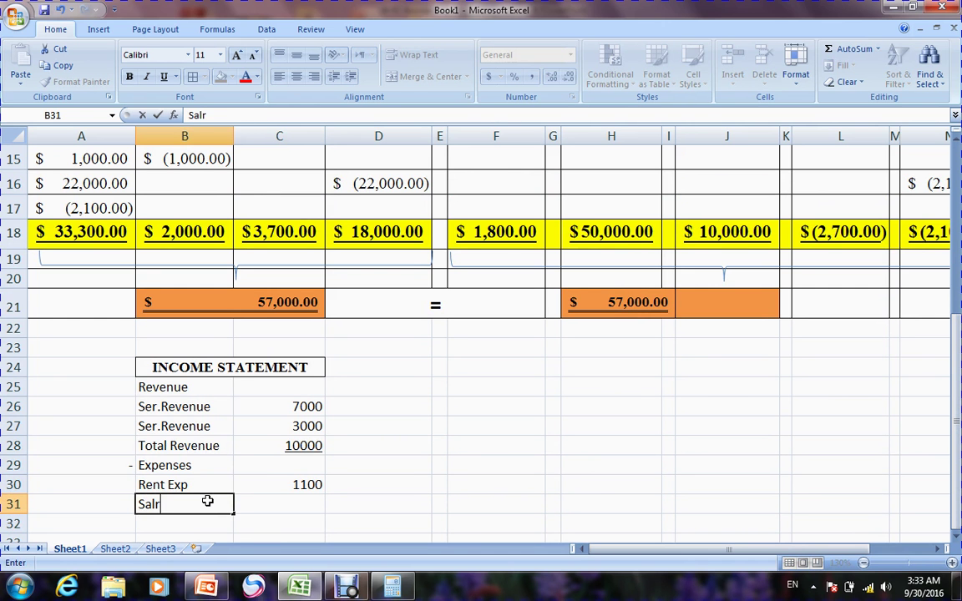
pyautogui.write('yr')
pyautogui.press('BackSpace')
pyautogui.press('BackSpace')
pyautogui.write('lary Exp')
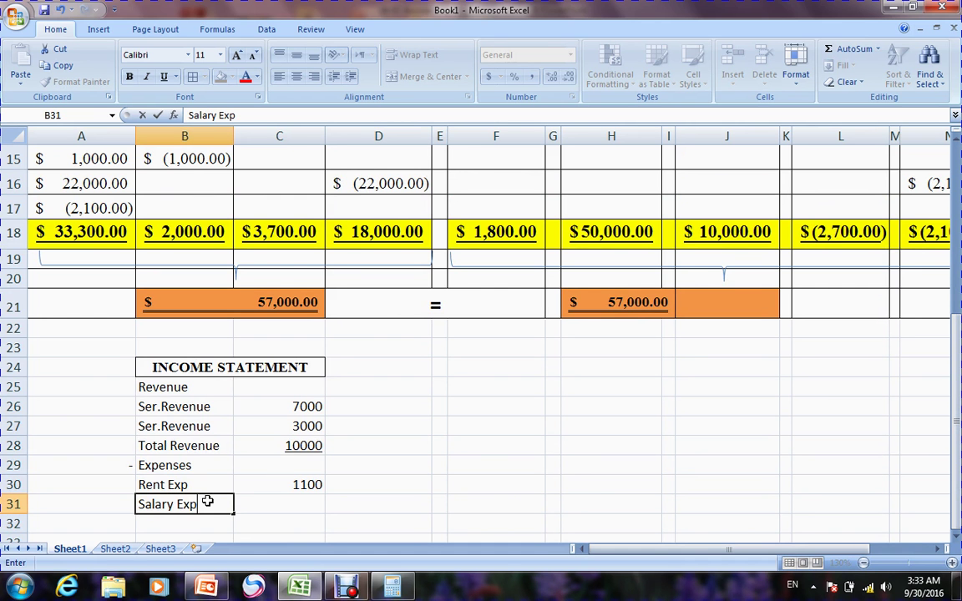
pyautogui.click(273, 506)
pyautogui.write('1200')
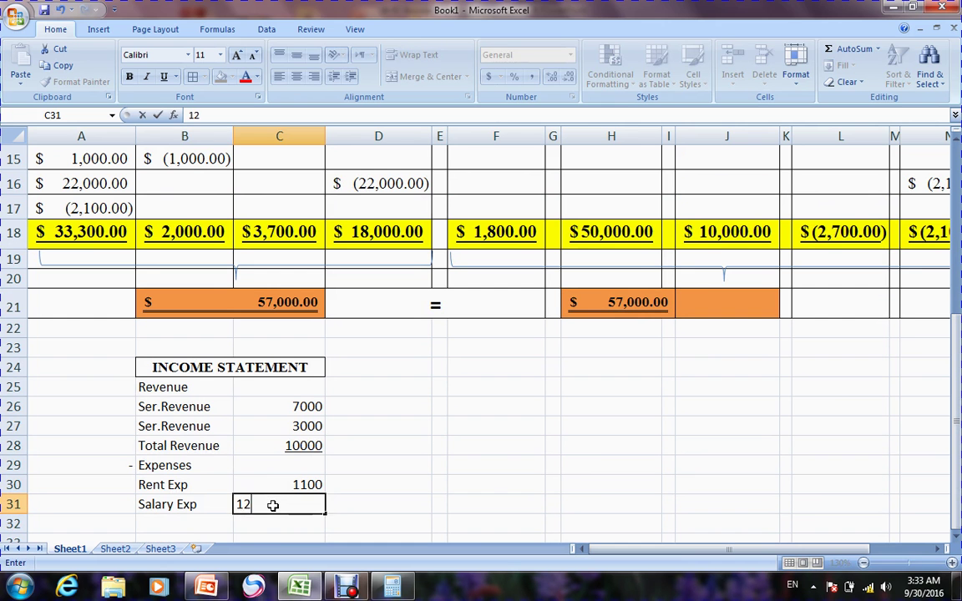
# Add a Utility Expense line in B32 with the amount 400 in C32
pyautogui.click(204, 529)
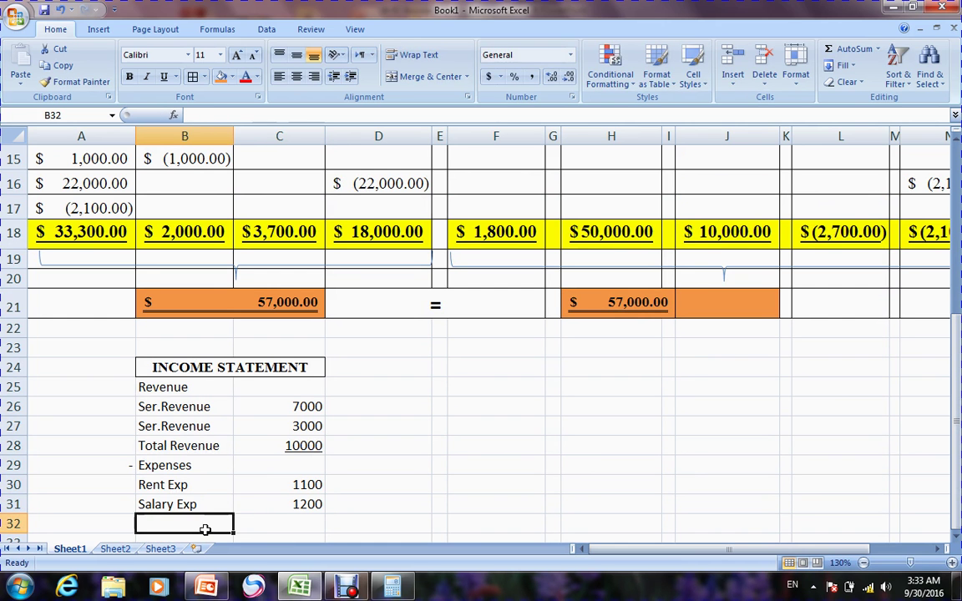
pyautogui.write('Utility')
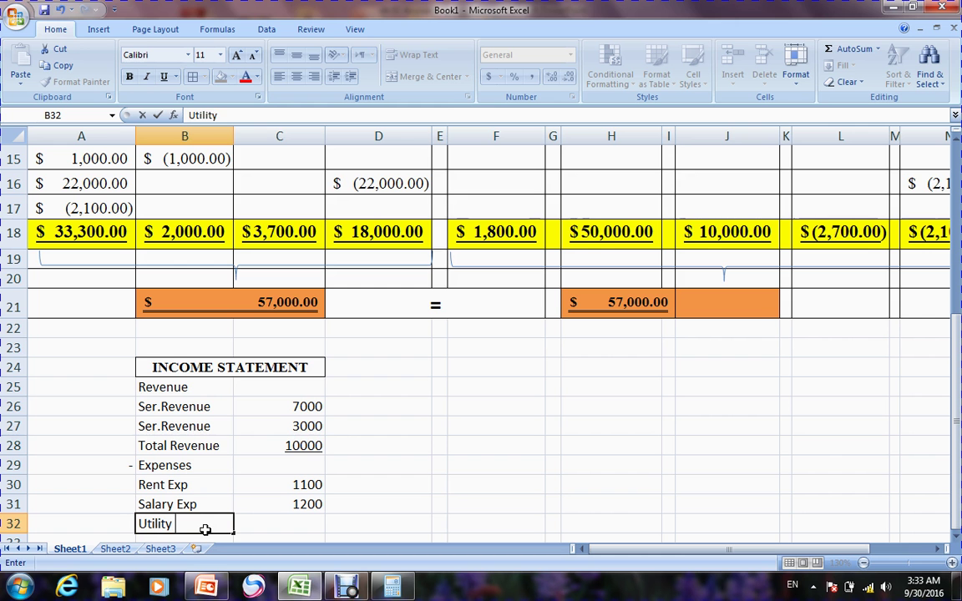
pyautogui.write(' Expense')
pyautogui.click(289, 523)
pyautogui.write('499')
pyautogui.press('BackSpace')
pyautogui.press('BackSpace')
pyautogui.write('00')
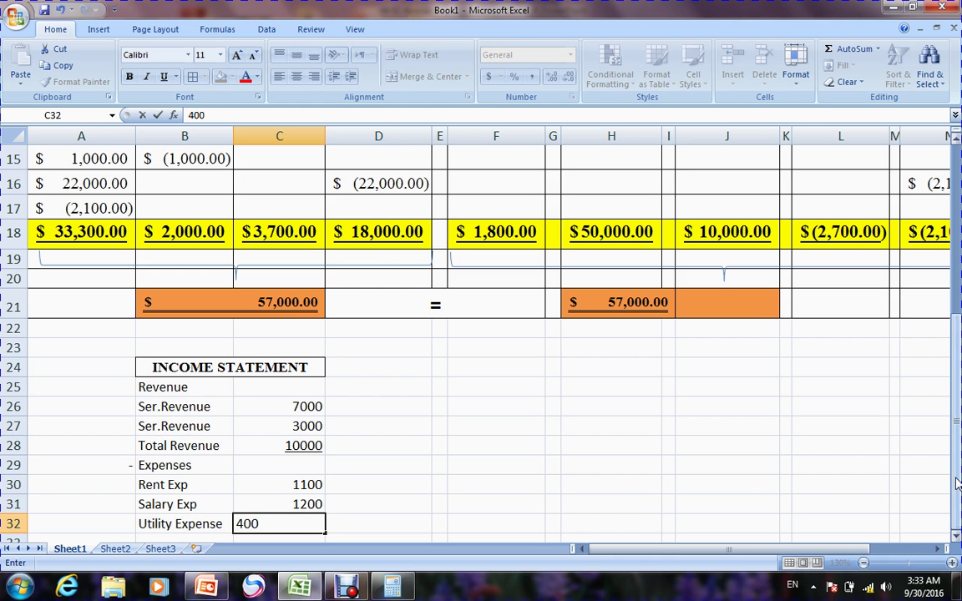
# Label B33 Total Expenses and sum the expense amounts C30:C32 in C33
pyautogui.scroll(-1, 957, 542)
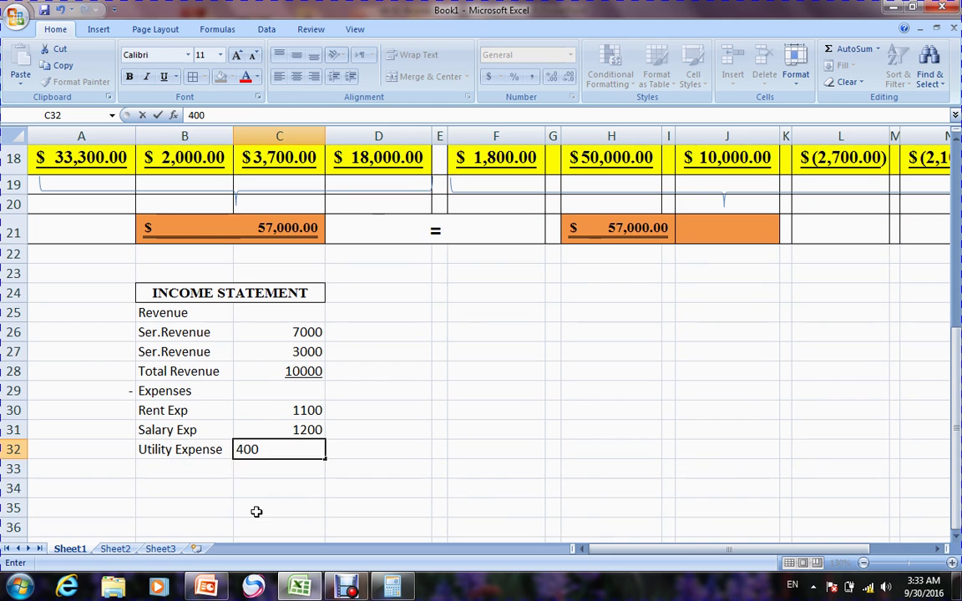
pyautogui.click(210, 467)
pyautogui.write('To')
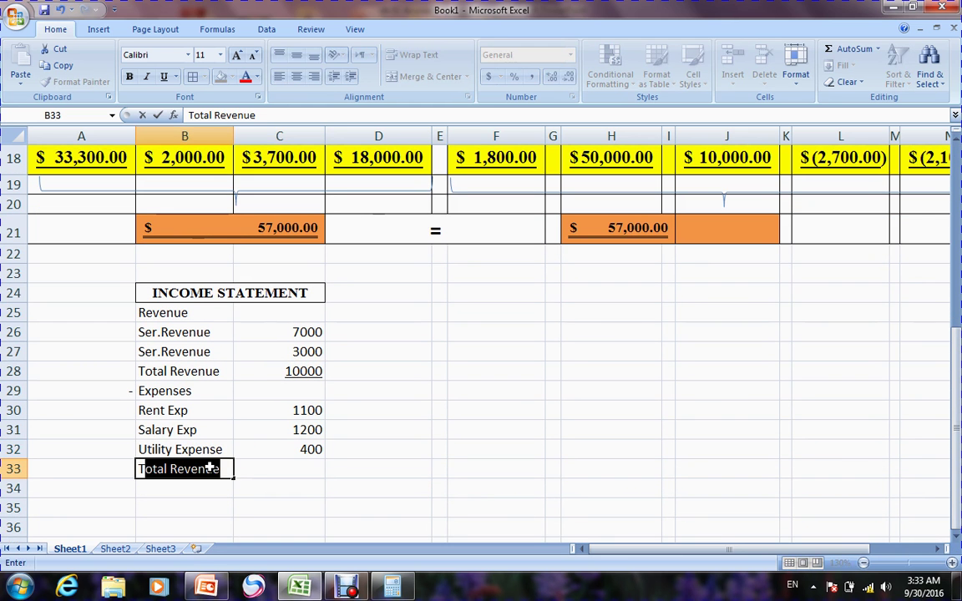
pyautogui.write('tal Expenses')
pyautogui.click(293, 468)
pyautogui.moveTo(313, 410); pyautogui.dragTo(310, 478)
pyautogui.hotkey('alt', '=')
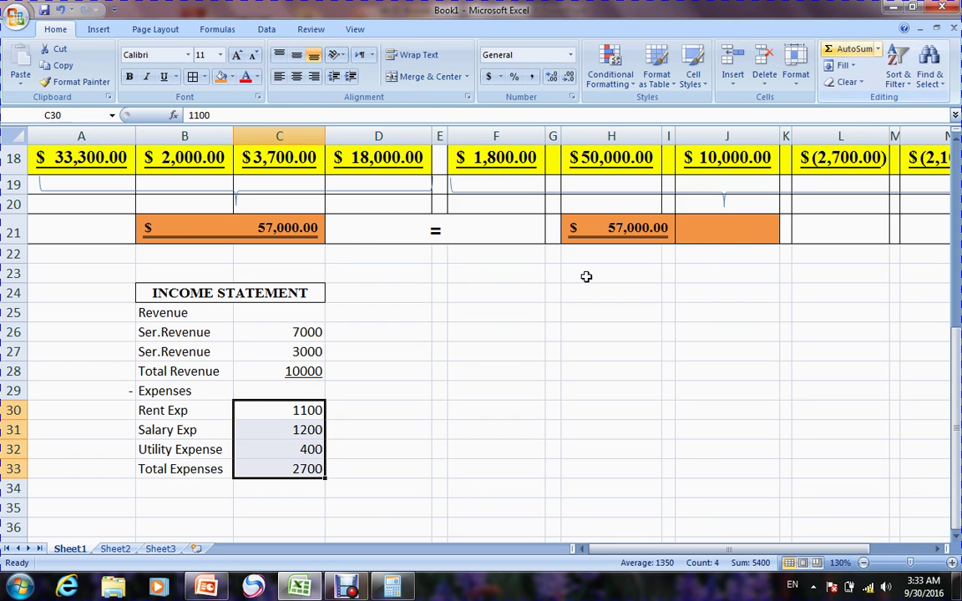
# Format the amounts in C26:C33 as dollar accounting values in bold
pyautogui.moveTo(290, 334); pyautogui.dragTo(279, 468)
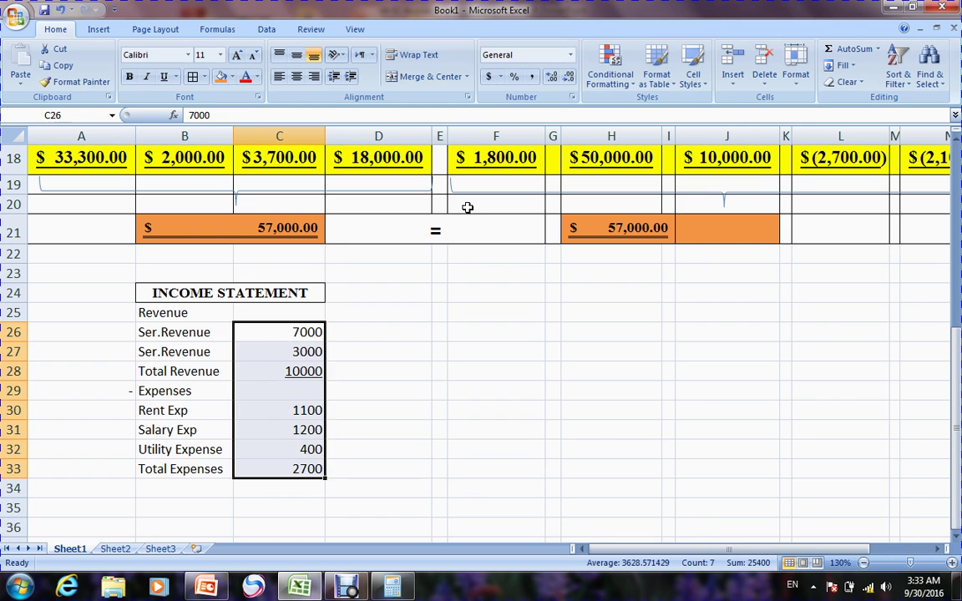
pyautogui.click(489, 78)
pyautogui.click(130, 76)
# Enter the label Net Income in B34 below Total Expenses
pyautogui.click(200, 491)
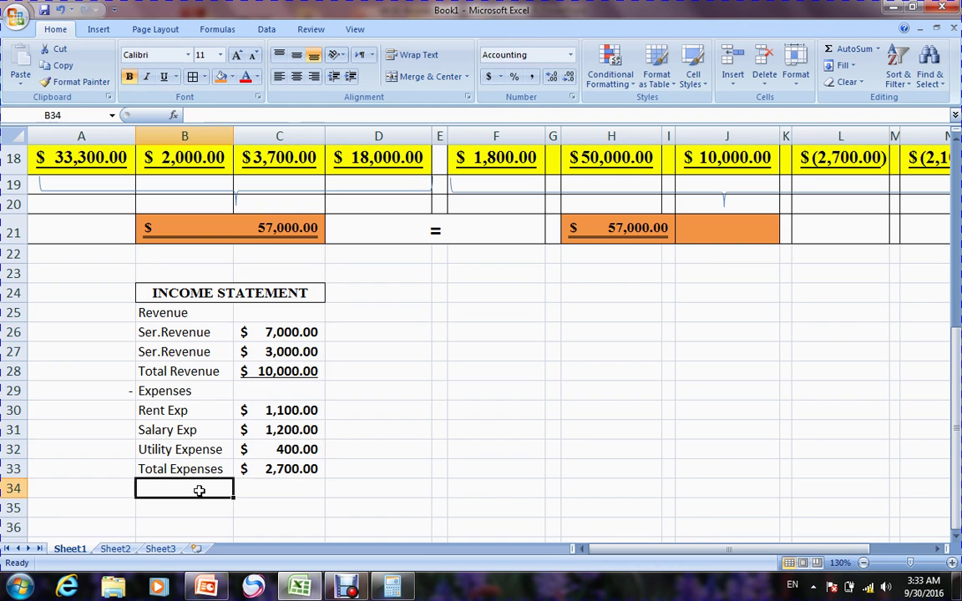
pyautogui.write('N')
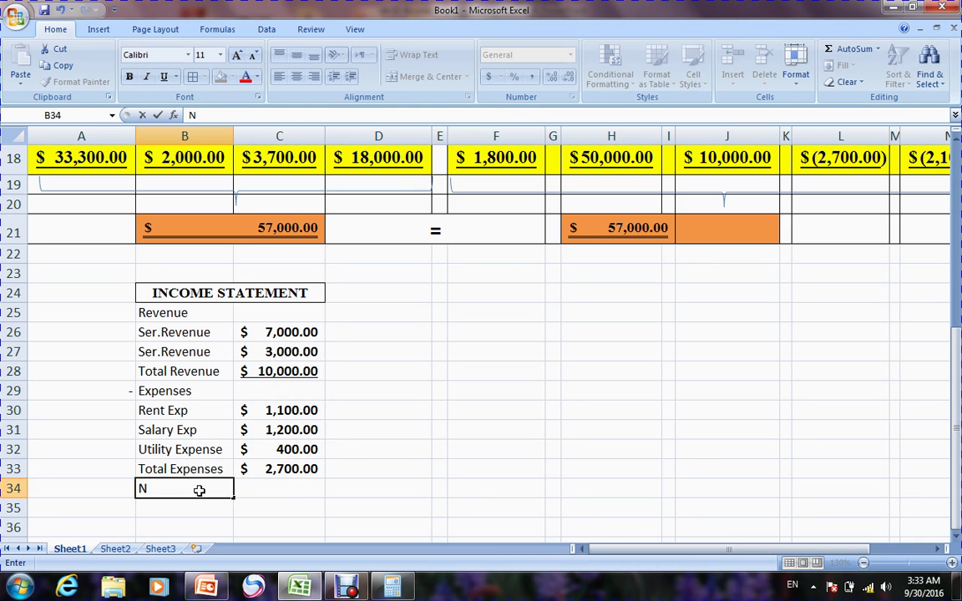
pyautogui.write('et ')
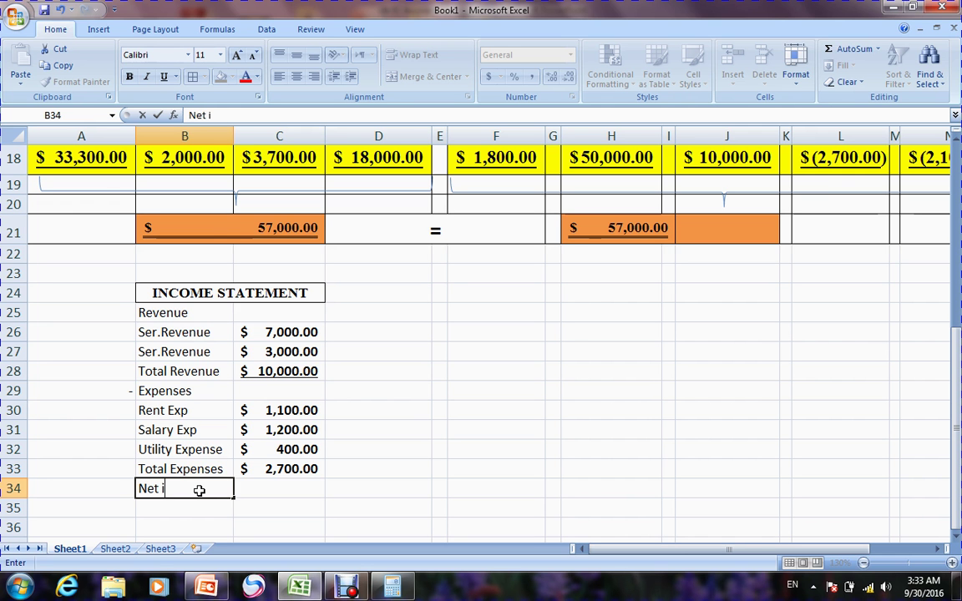
pyautogui.write('Income')
# Calculate net income in C34 with the formula =C28-C33 and give the result a double underline
pyautogui.click(264, 492)
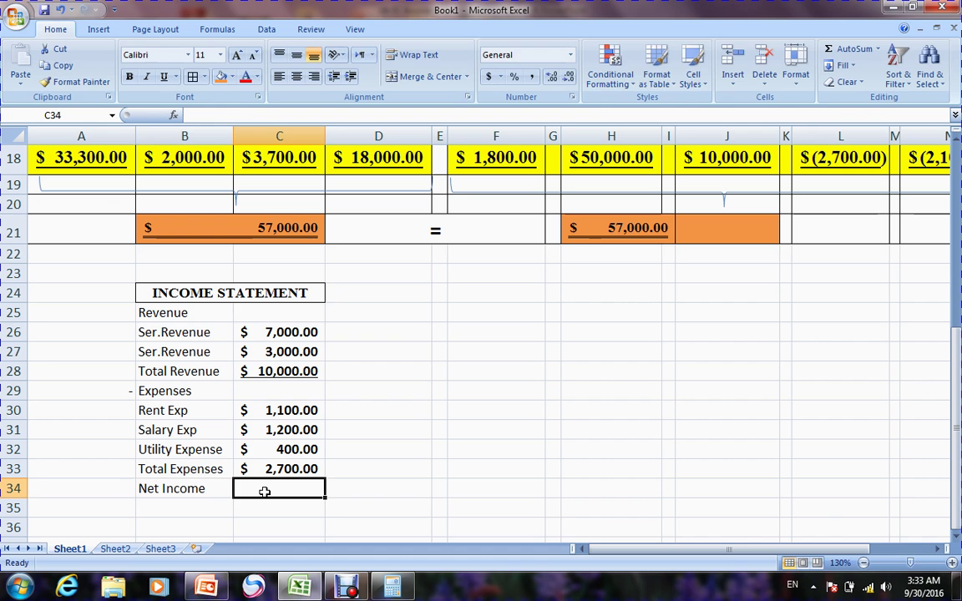
pyautogui.write('=')
pyautogui.click(284, 377)
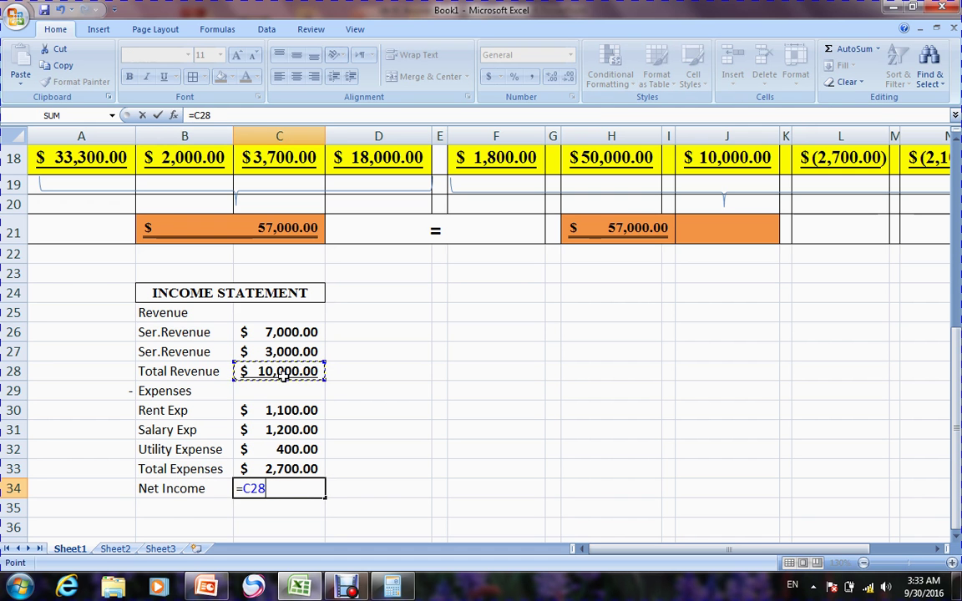
pyautogui.write('-')
pyautogui.click(281, 471)
pyautogui.press('Return')
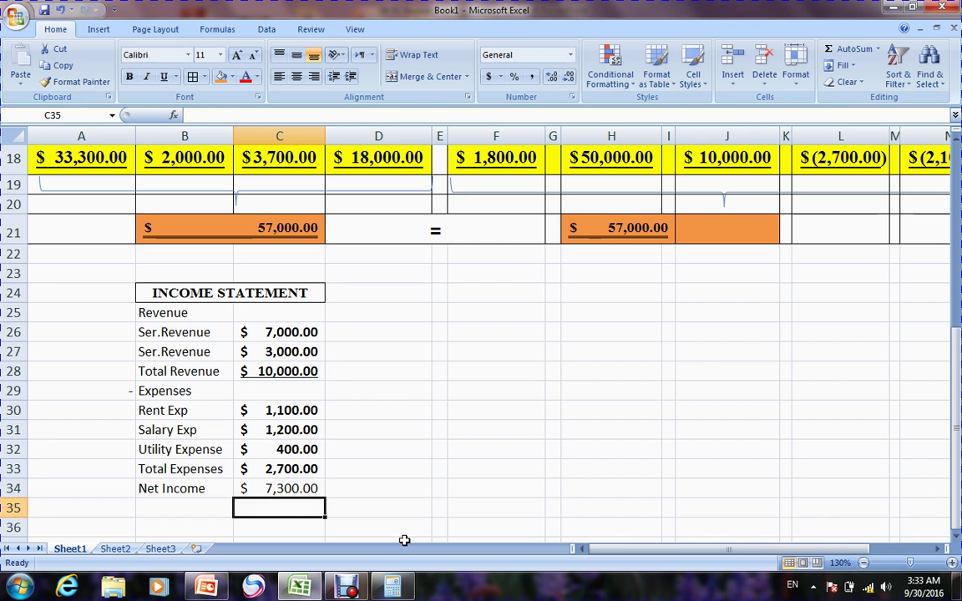
pyautogui.click(302, 489)
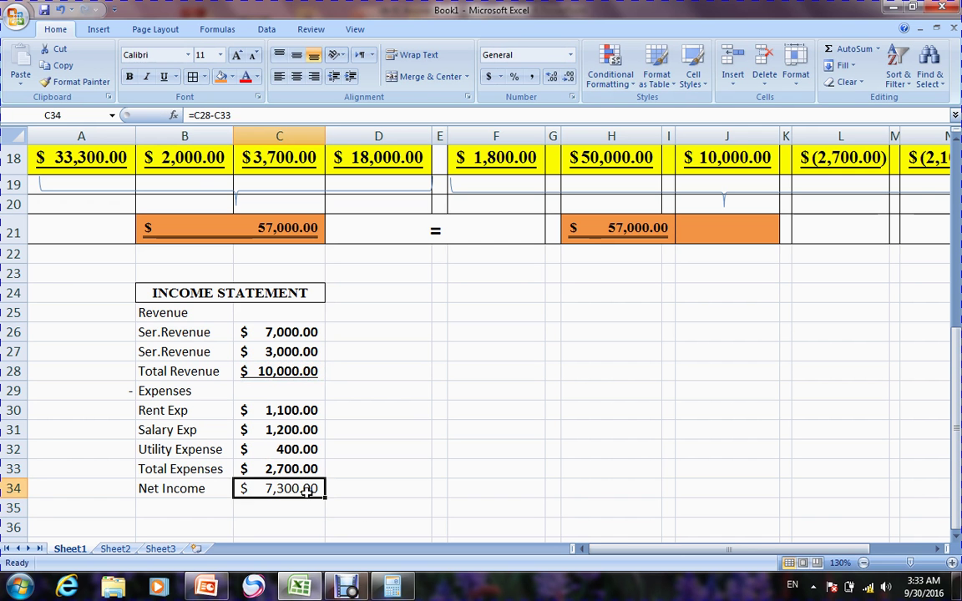
pyautogui.click(175, 76)
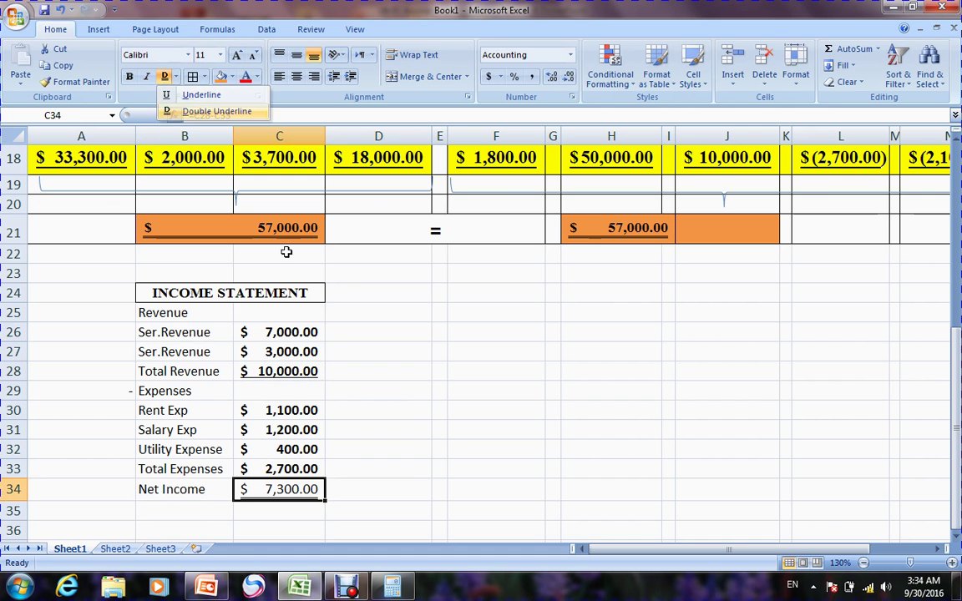
# Set the font of the income statement body B25:C34 to Times New Roman
pyautogui.moveTo(180, 312); pyautogui.dragTo(267, 490)
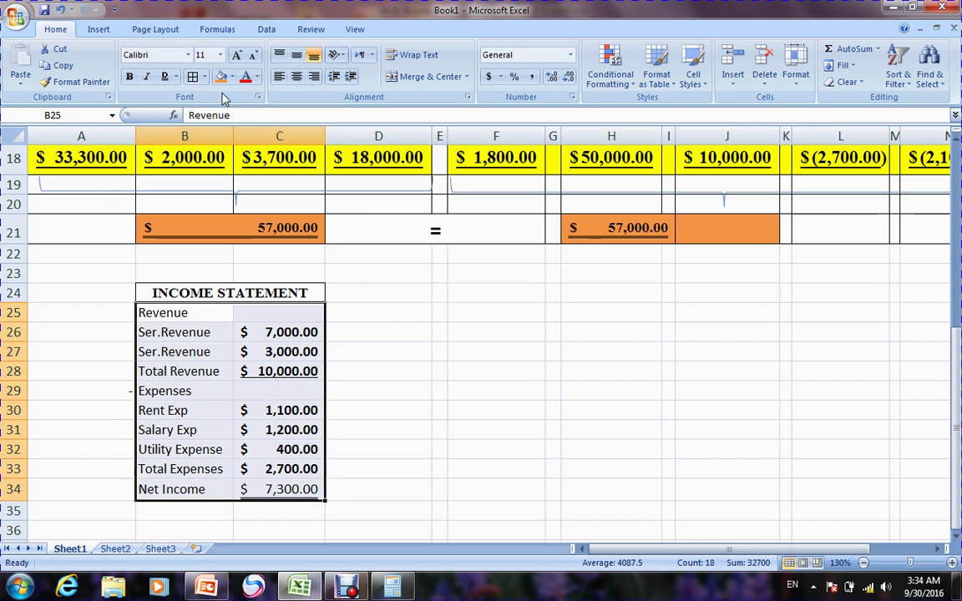
pyautogui.click(154, 55)
pyautogui.write('Times New Rom')
pyautogui.press('Return')
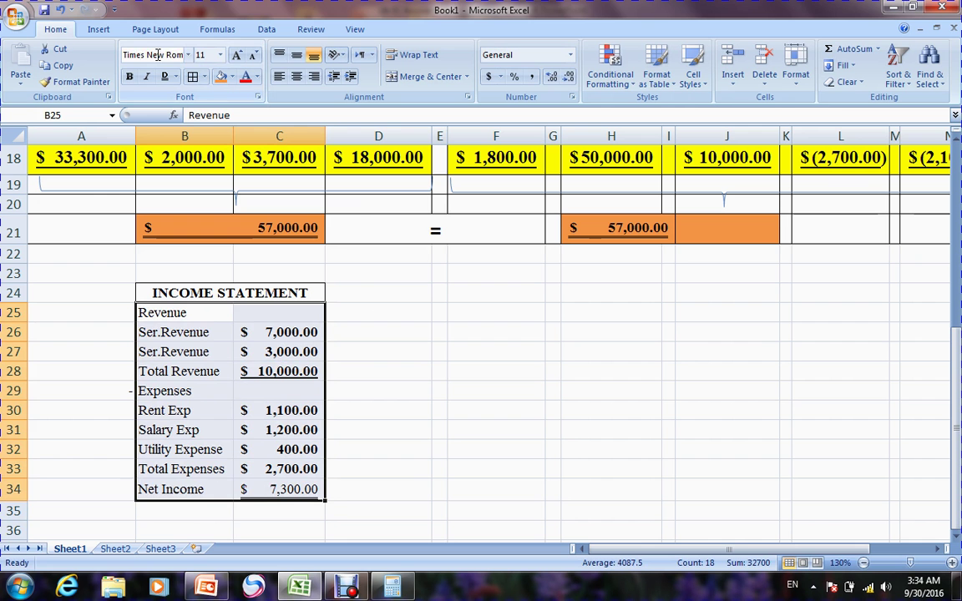
# Increase the font size of B25:C34 by two steps and widen column C slightly
pyautogui.click(238, 55)
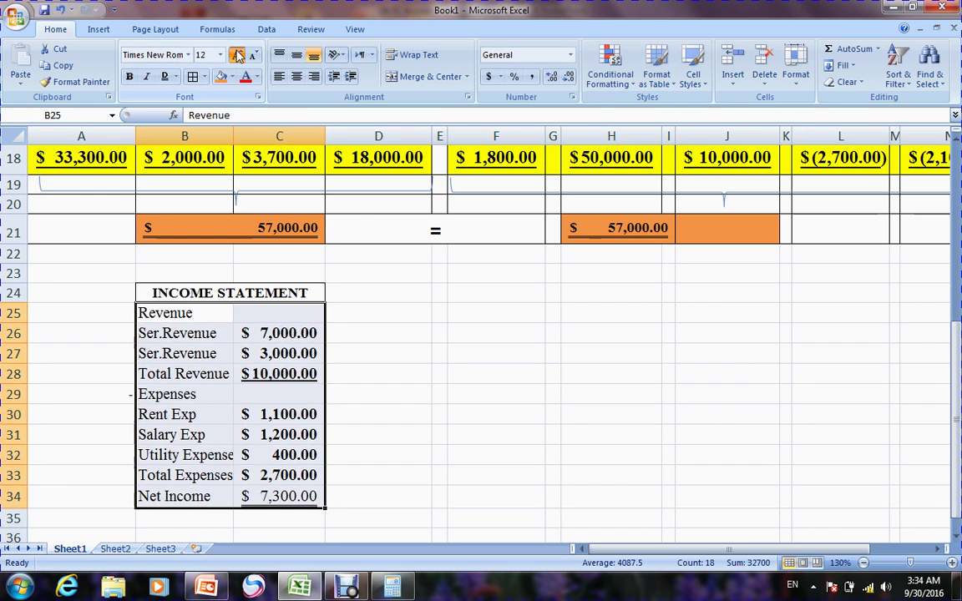
pyautogui.click(238, 55)
pyautogui.moveTo(325, 134); pyautogui.dragTo(338, 134)
pyautogui.click(451, 366)
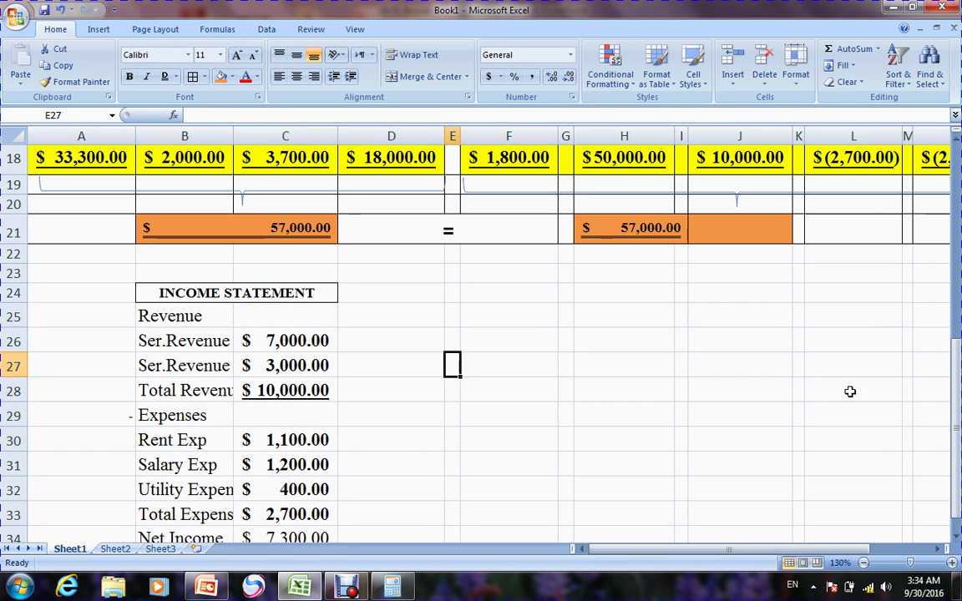
# Apply all borders to the income statement body B25:C34
pyautogui.click(957, 541)
pyautogui.click(957, 542)
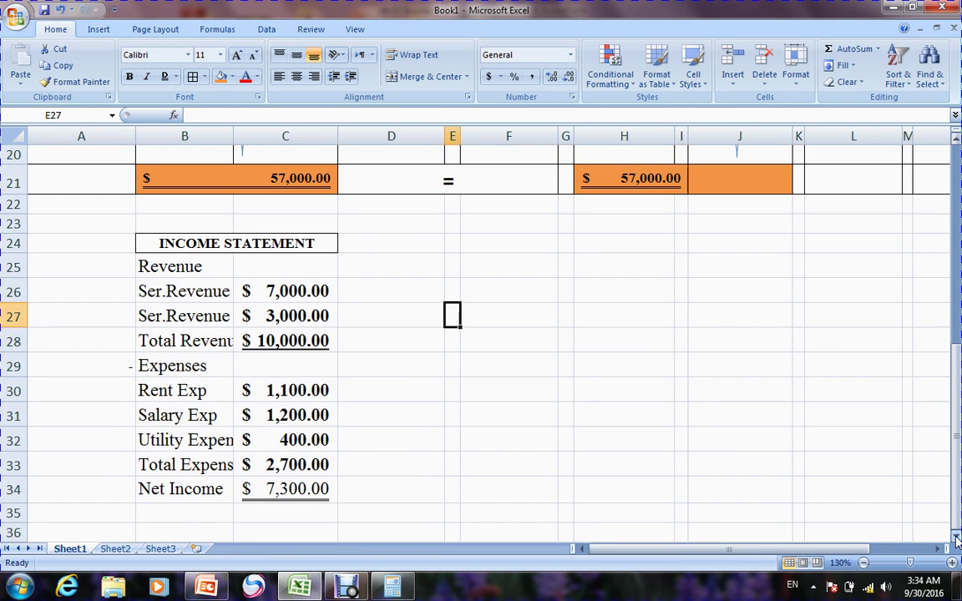
pyautogui.click(211, 267)
pyautogui.moveTo(234, 280); pyautogui.dragTo(283, 489)
pyautogui.click(193, 76)
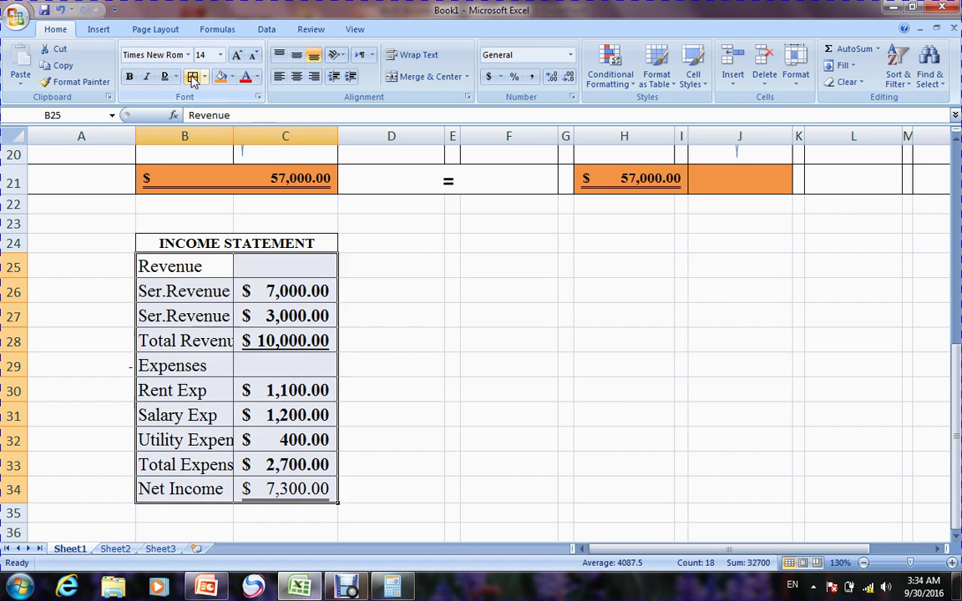
# Fill the Net Income row B34:C34 with orange
pyautogui.click(165, 493)
pyautogui.moveTo(165, 493); pyautogui.dragTo(255, 494)
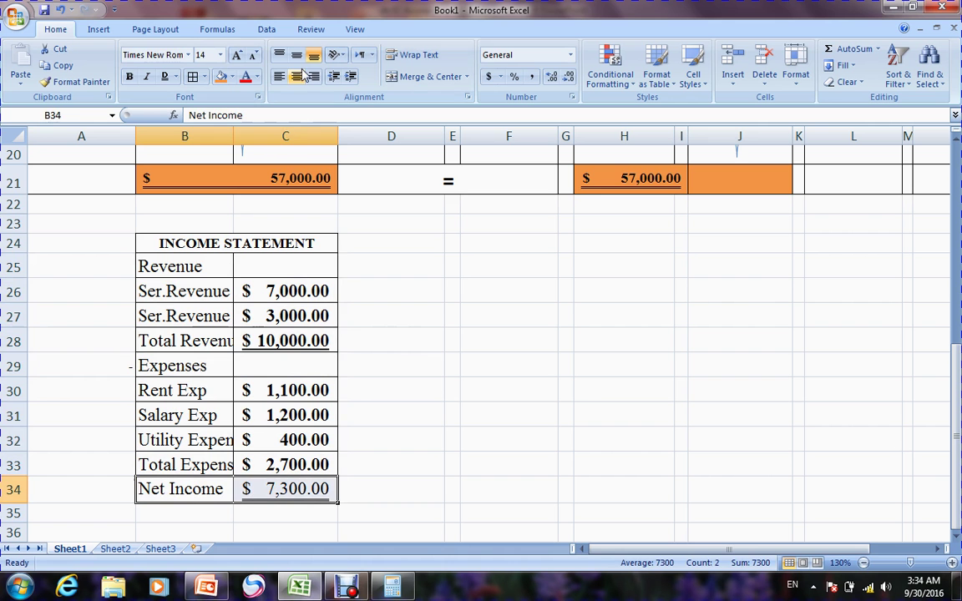
pyautogui.click(221, 76)
pyautogui.click(519, 367)
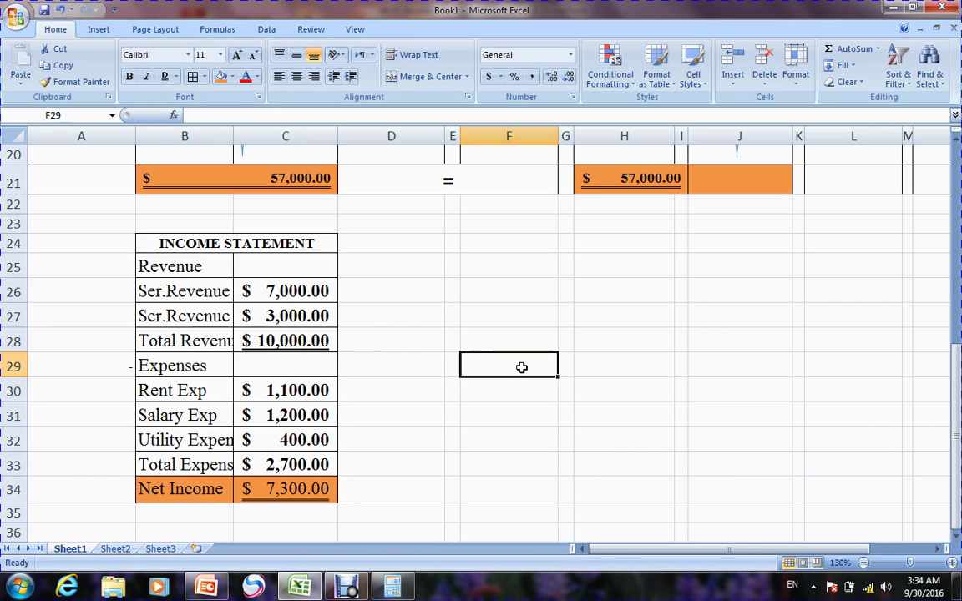
pyautogui.click(683, 368)
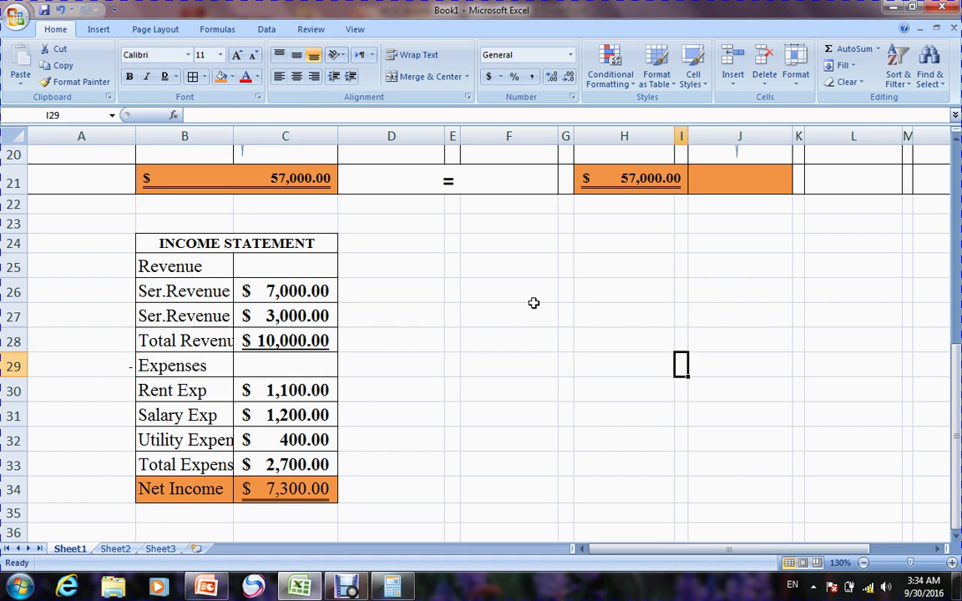
# Review the income statement's revenue and expense lines, comparing the Total Revenue and Total Expenses rows
pyautogui.click(180, 266)
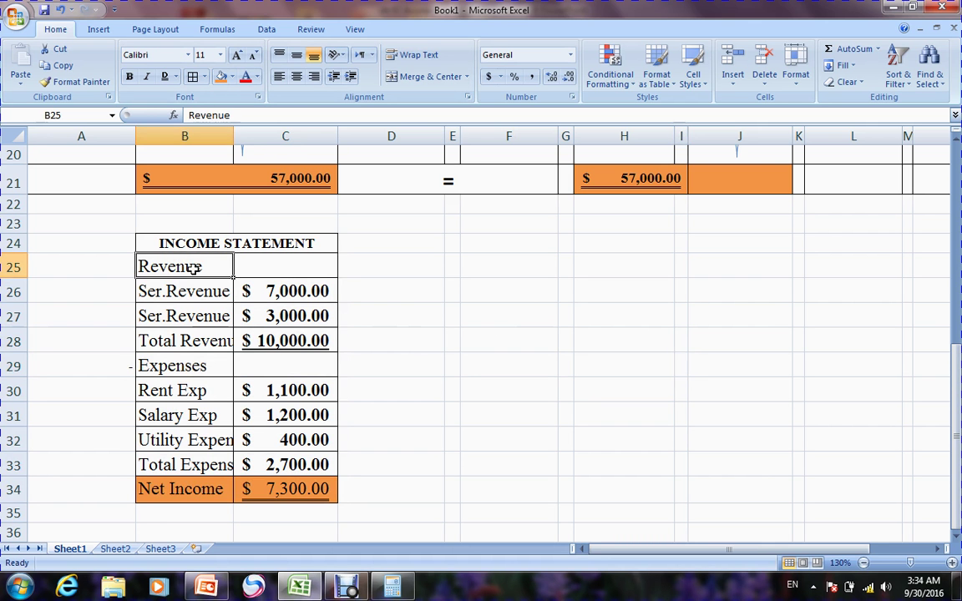
pyautogui.click(206, 294)
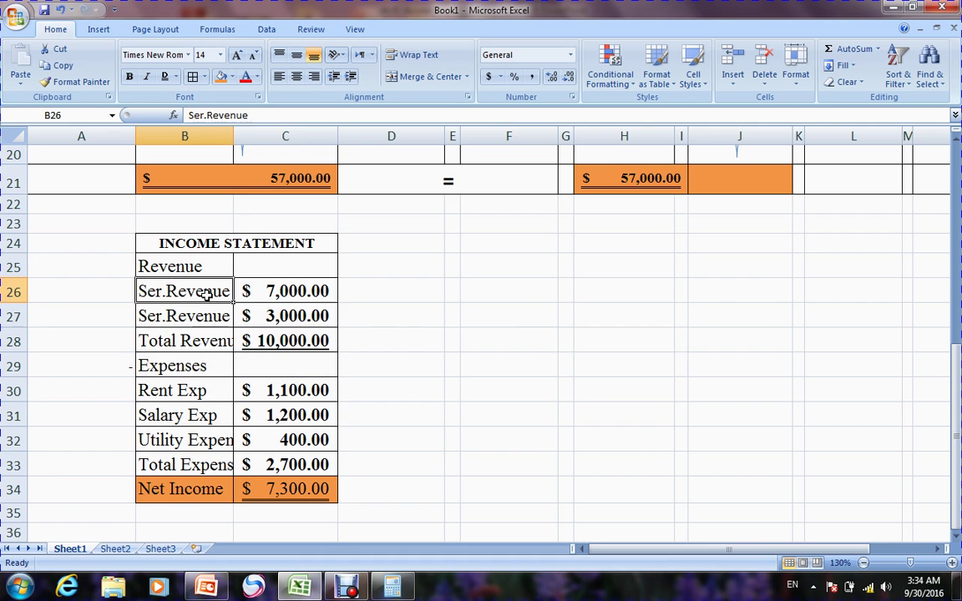
pyautogui.click(255, 339)
pyautogui.moveTo(164, 340); pyautogui.dragTo(253, 343)
pyautogui.click(13, 340)
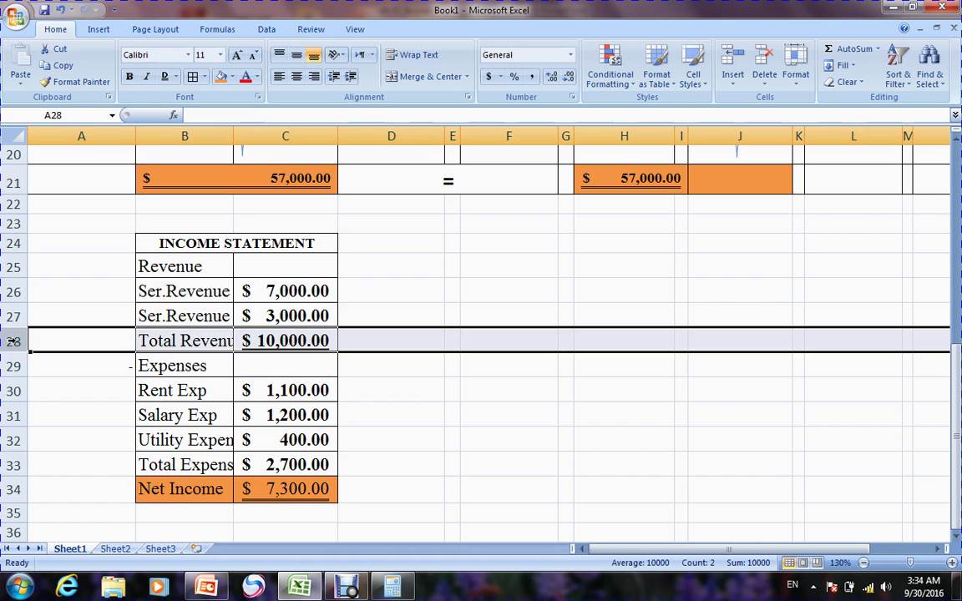
pyautogui.click(268, 338)
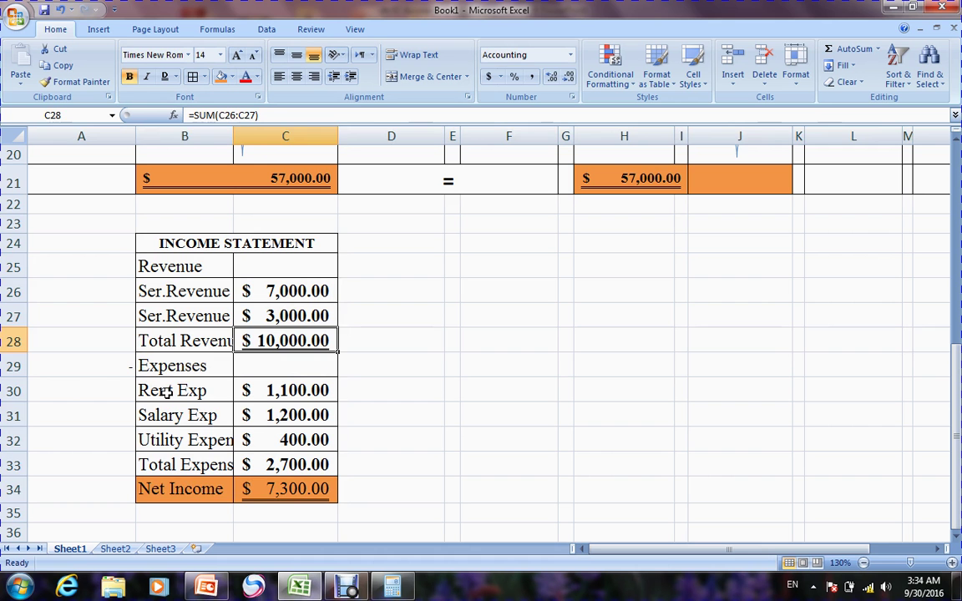
pyautogui.moveTo(164, 389); pyautogui.dragTo(162, 443)
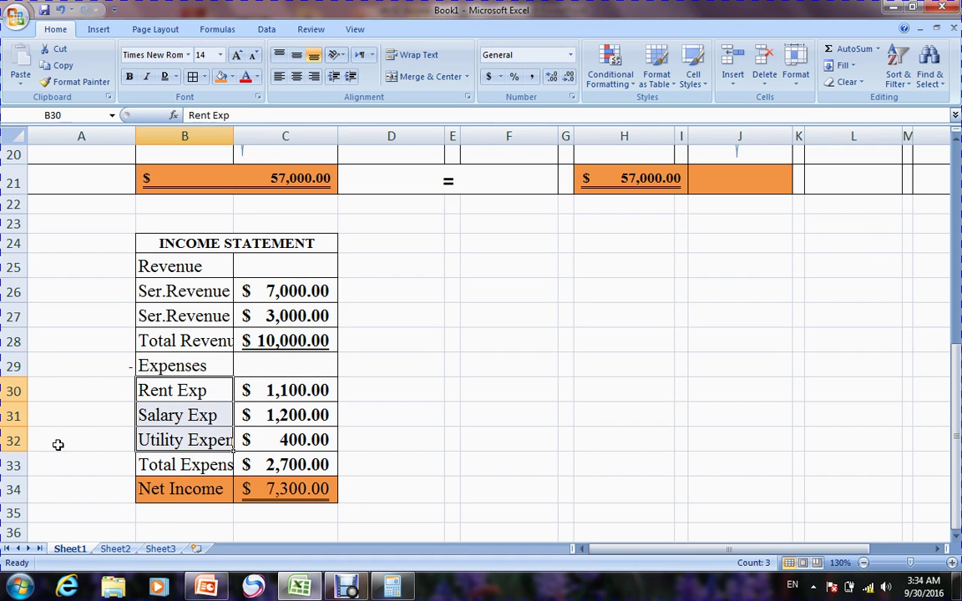
pyautogui.click(10, 464)
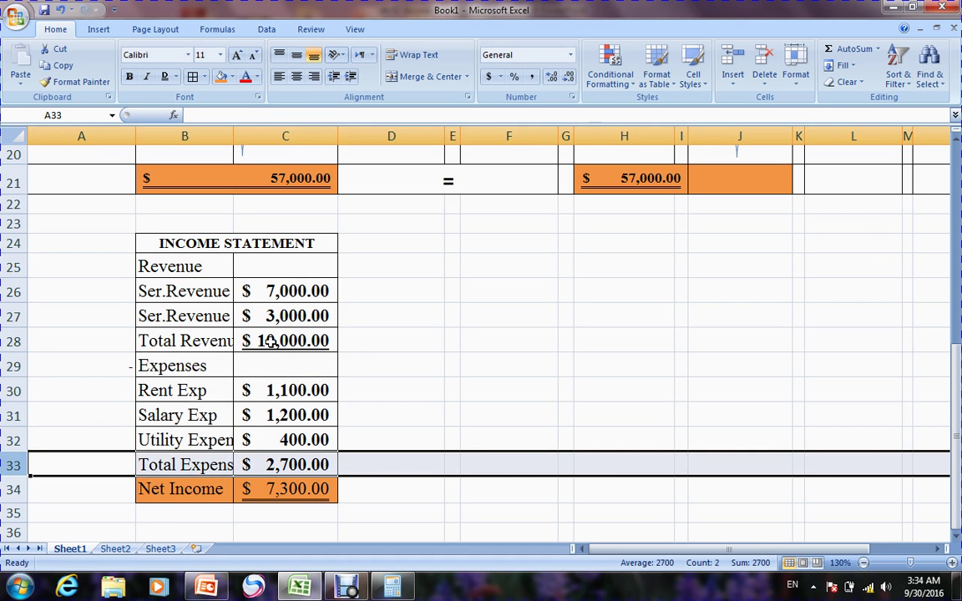
pyautogui.click(269, 340)
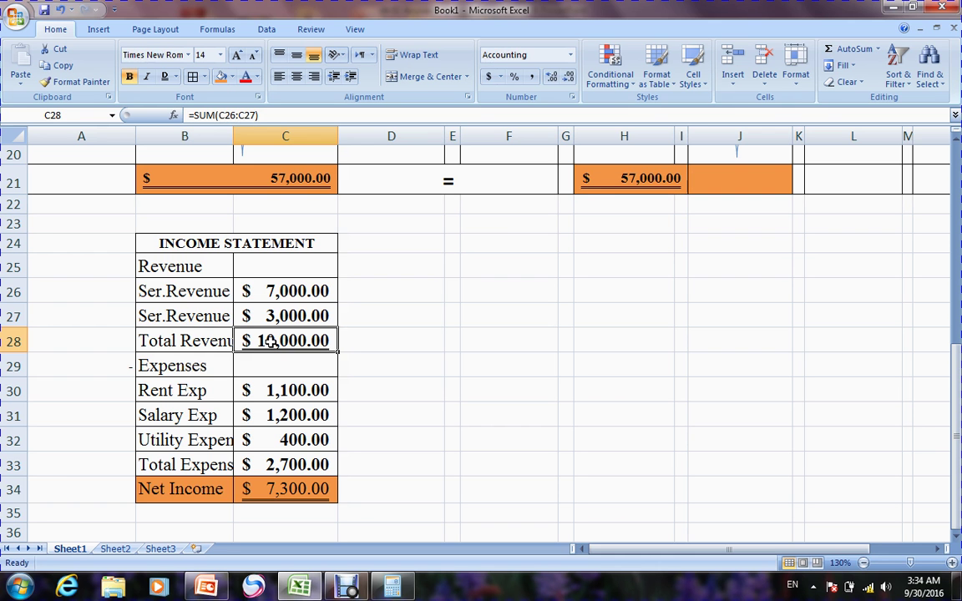
pyautogui.click(15, 341)
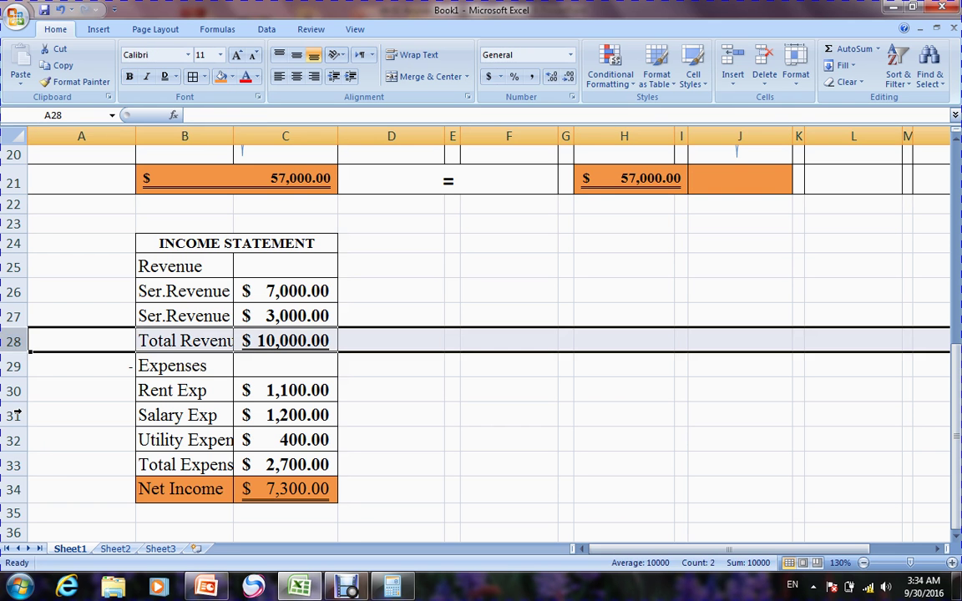
pyautogui.click(10, 466)
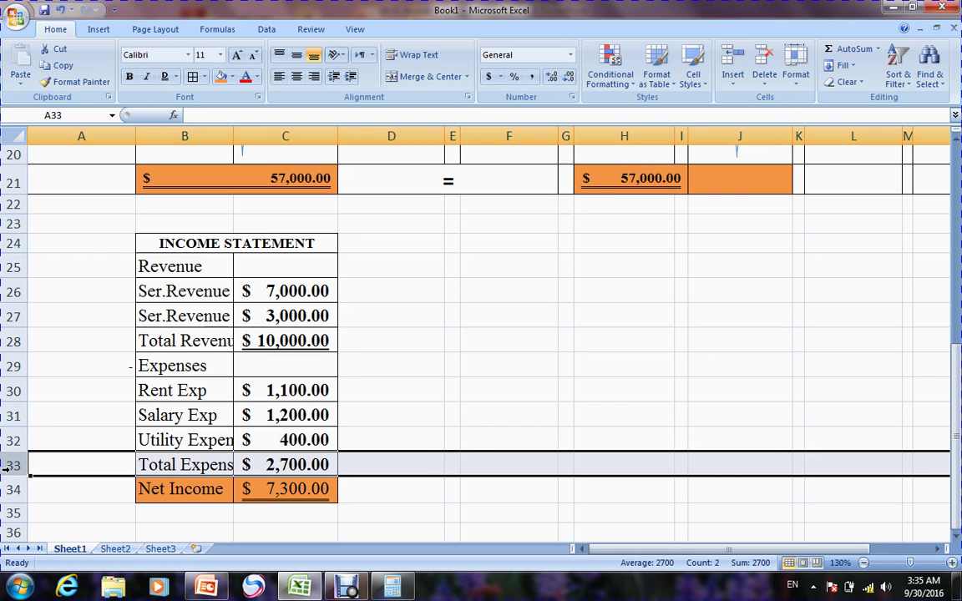
# Switch to the PowerPoint slides and examine the Exhibit 2-2 income statement and statement of retained earnings
pyautogui.click(202, 588)
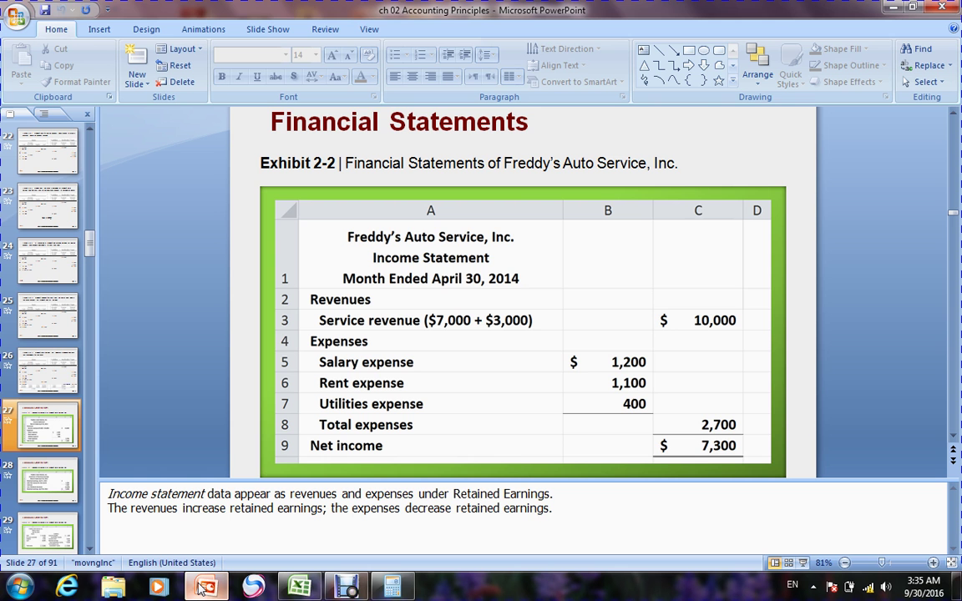
pyautogui.click(704, 455)
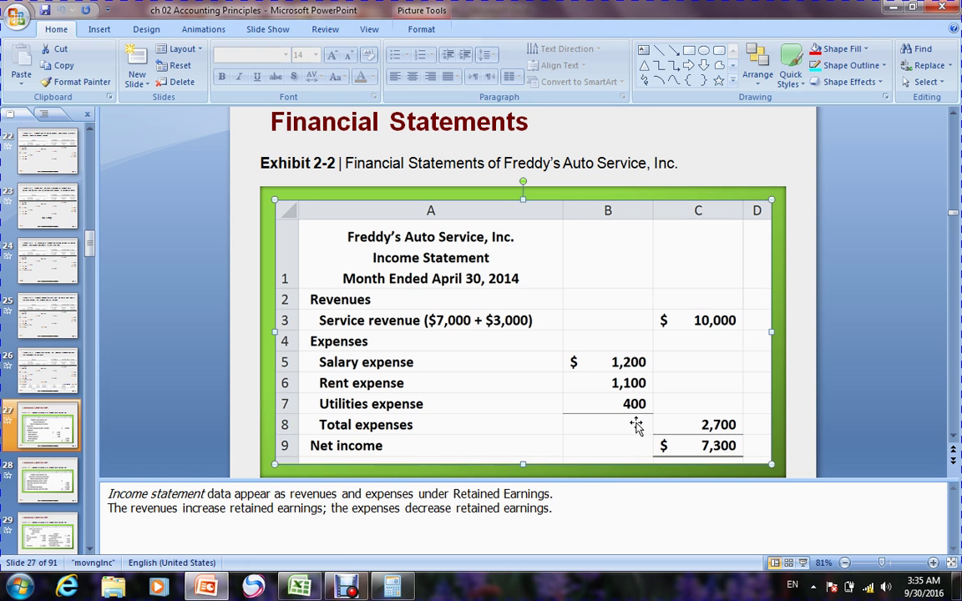
pyautogui.click(802, 304)
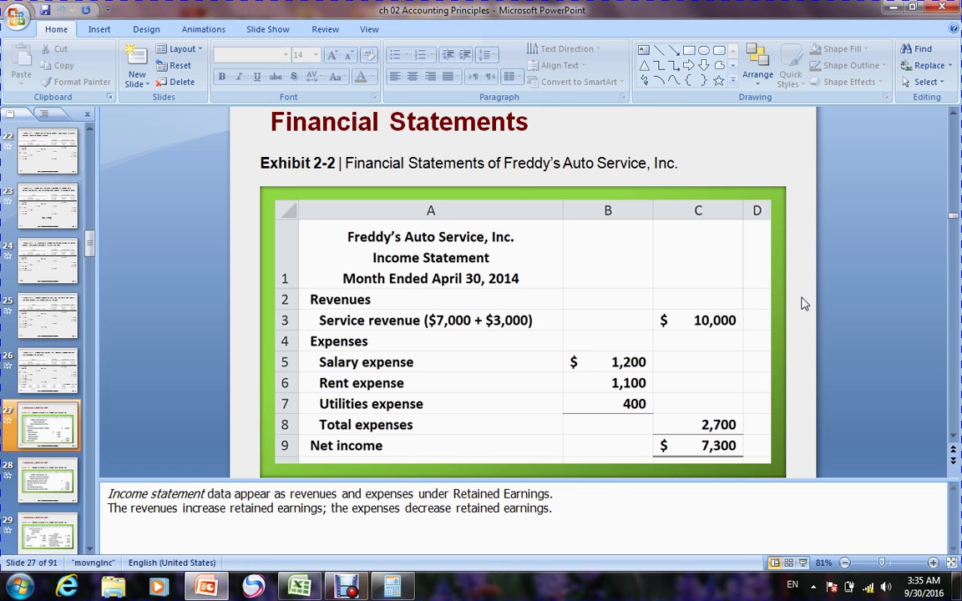
pyautogui.scroll(-1, 802, 304)
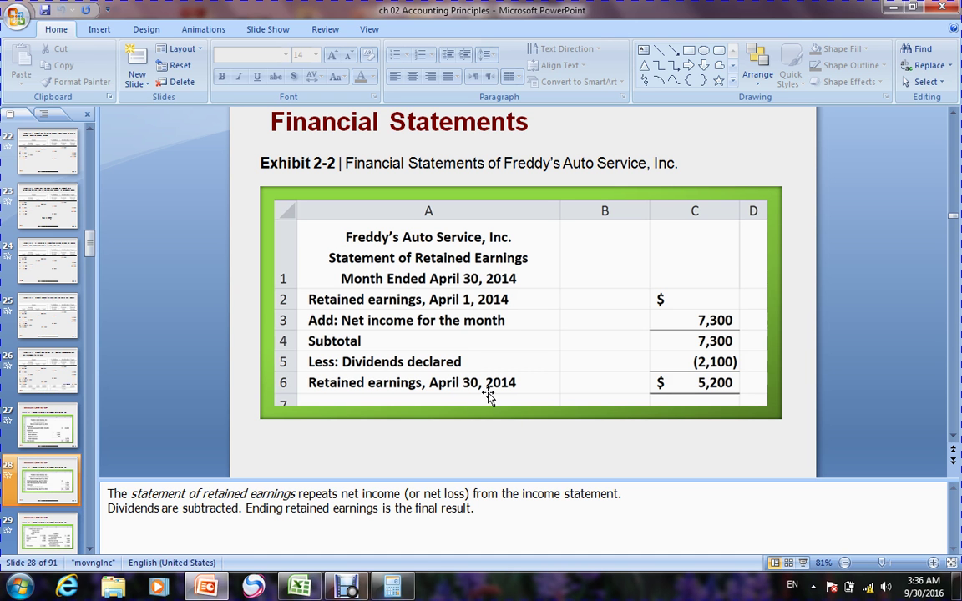
# Return to the Excel workbook and enter the heading Retain Earning in D24 beside the INCOME STATEMENT heading
pyautogui.click(213, 586)
pyautogui.click(420, 456)
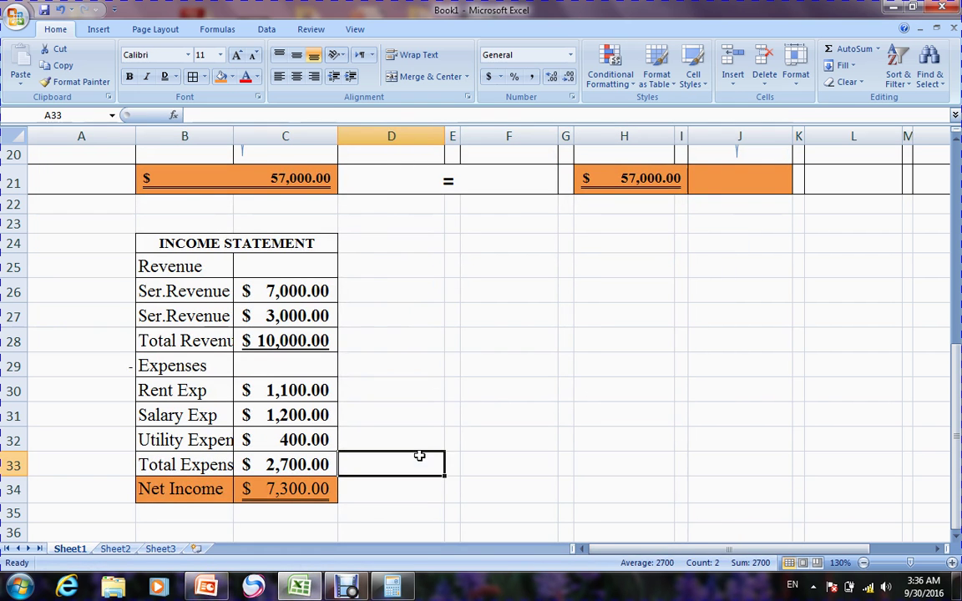
pyautogui.click(420, 247)
pyautogui.write('R')
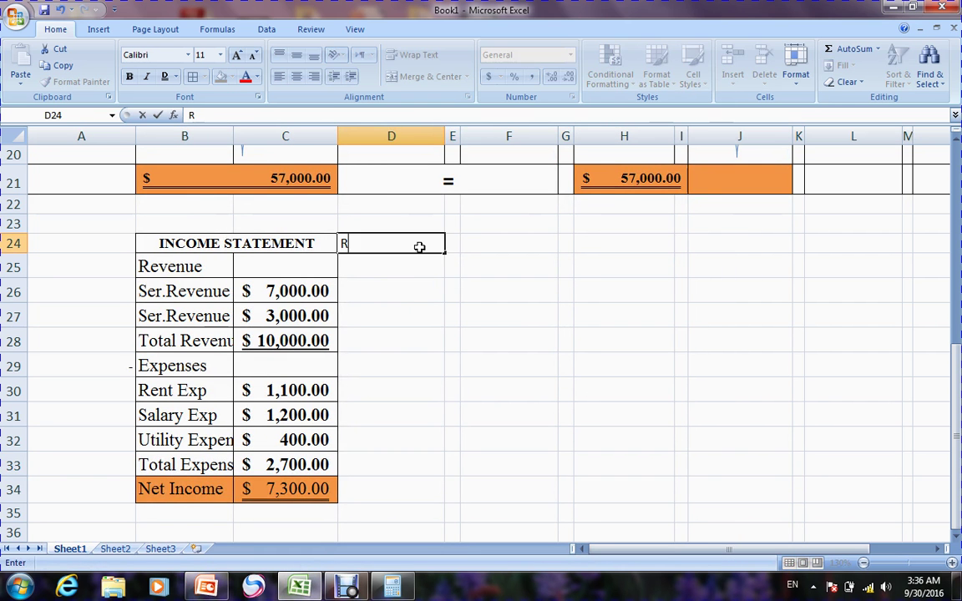
pyautogui.write('etain Earning')
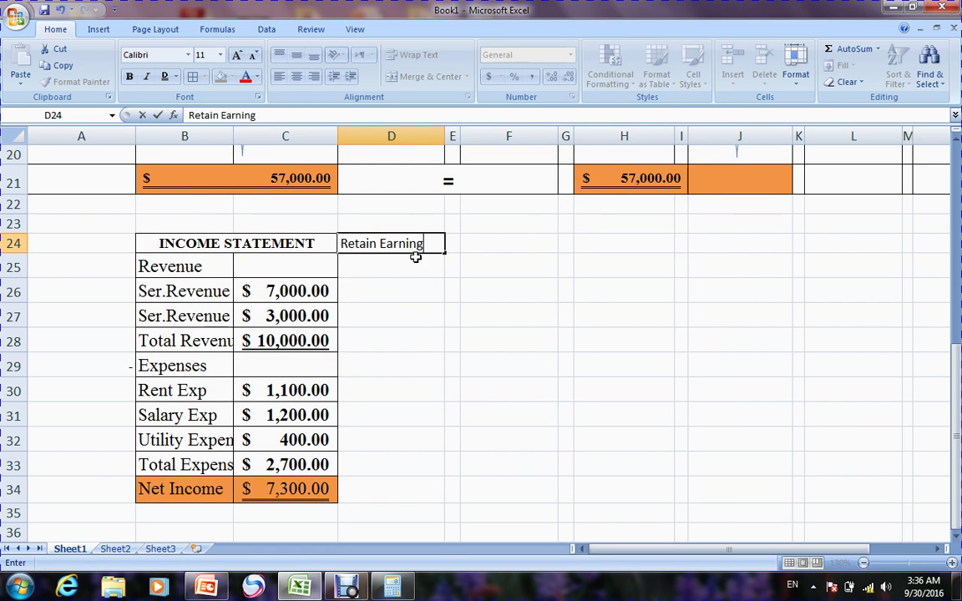
pyautogui.press('Return')
# Copy the INCOME STATEMENT heading's formatting to the Retain Earning heading and merge and center it across D24:F24
pyautogui.moveTo(403, 245); pyautogui.dragTo(477, 242)
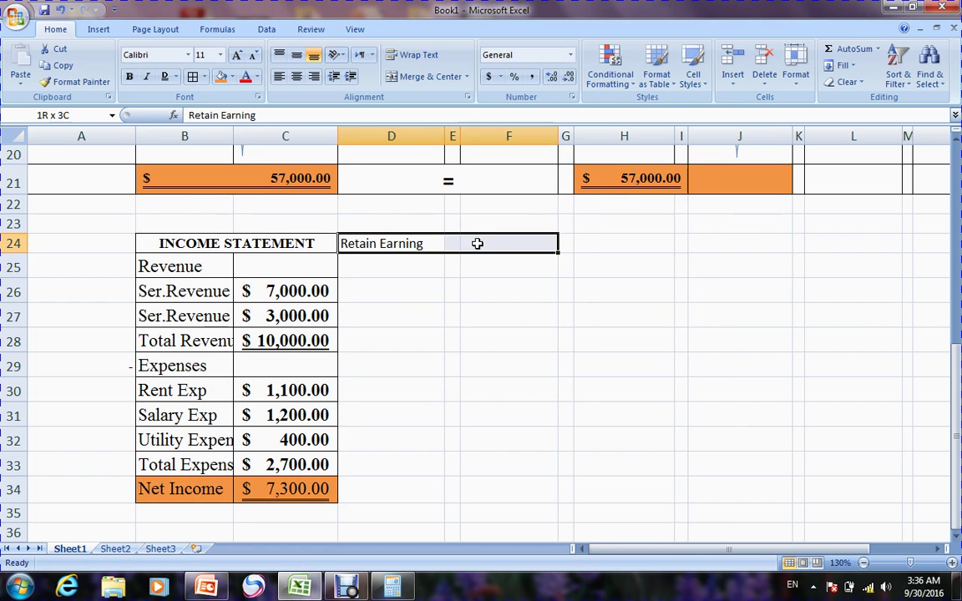
pyautogui.click(433, 77)
pyautogui.click(254, 243)
pyautogui.click(81, 81)
pyautogui.click(417, 243)
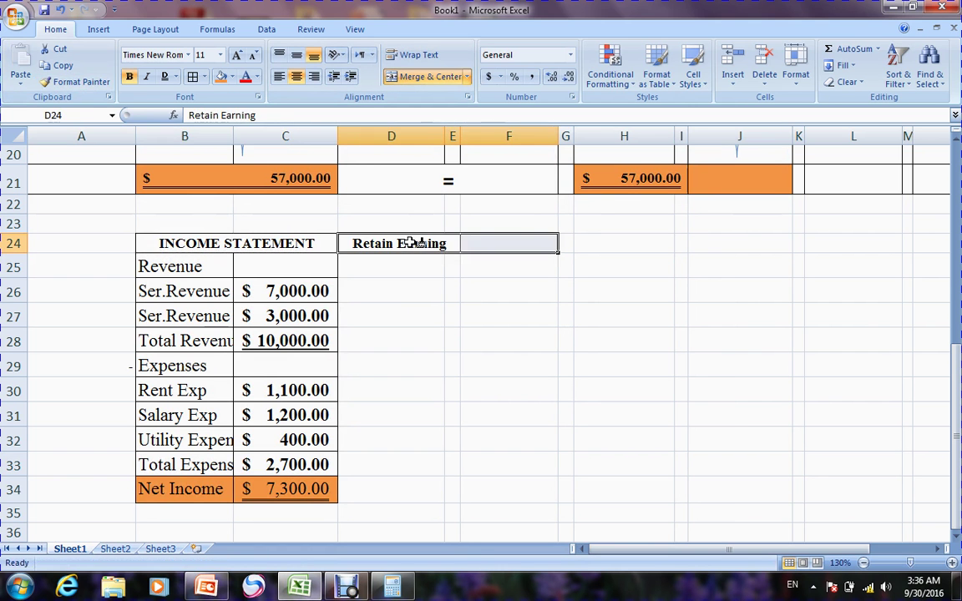
pyautogui.click(430, 77)
pyautogui.click(433, 79)
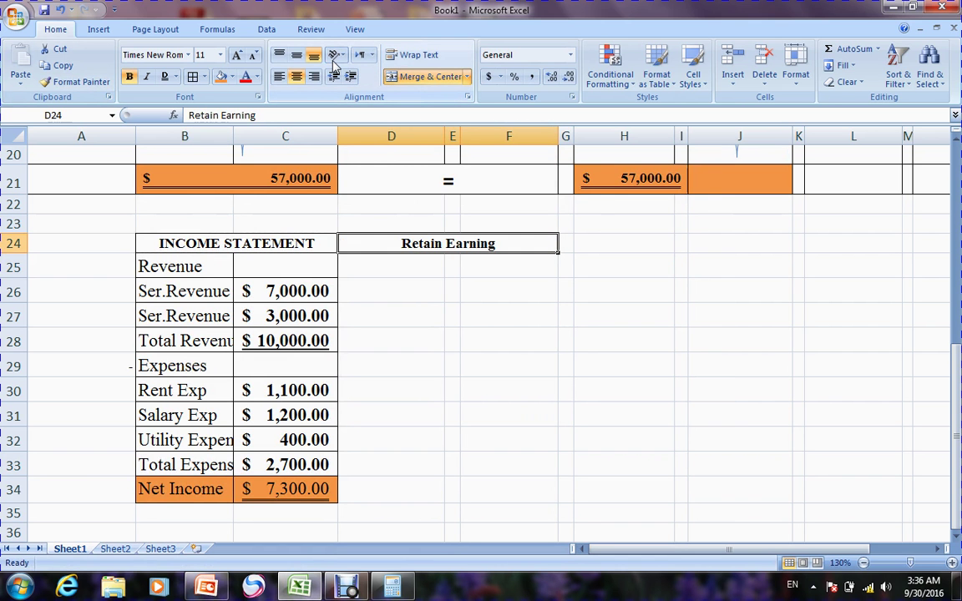
pyautogui.click(457, 284)
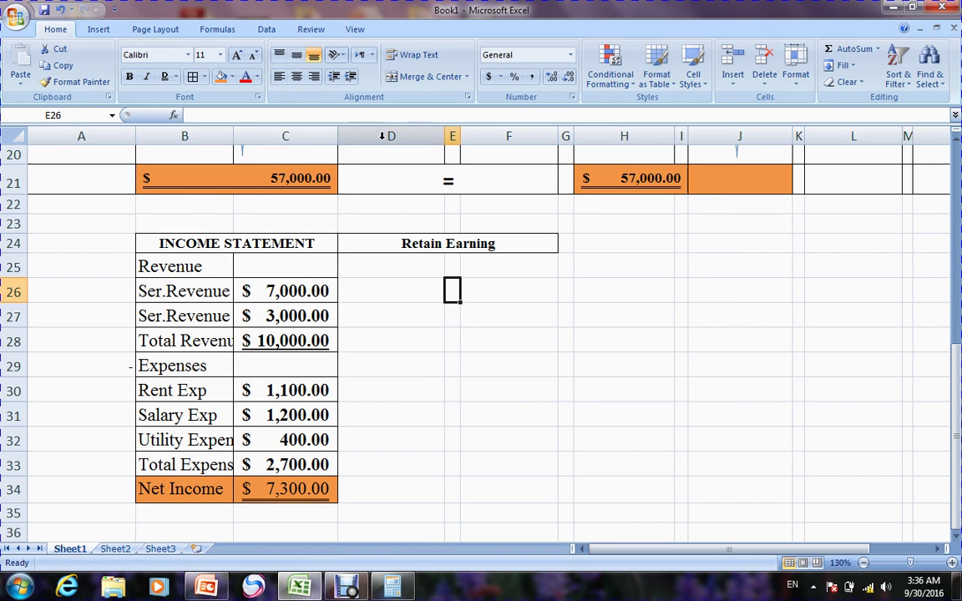
# Enter the label Beging Retain ear in D25 with the value 0 in F25
pyautogui.click(408, 268)
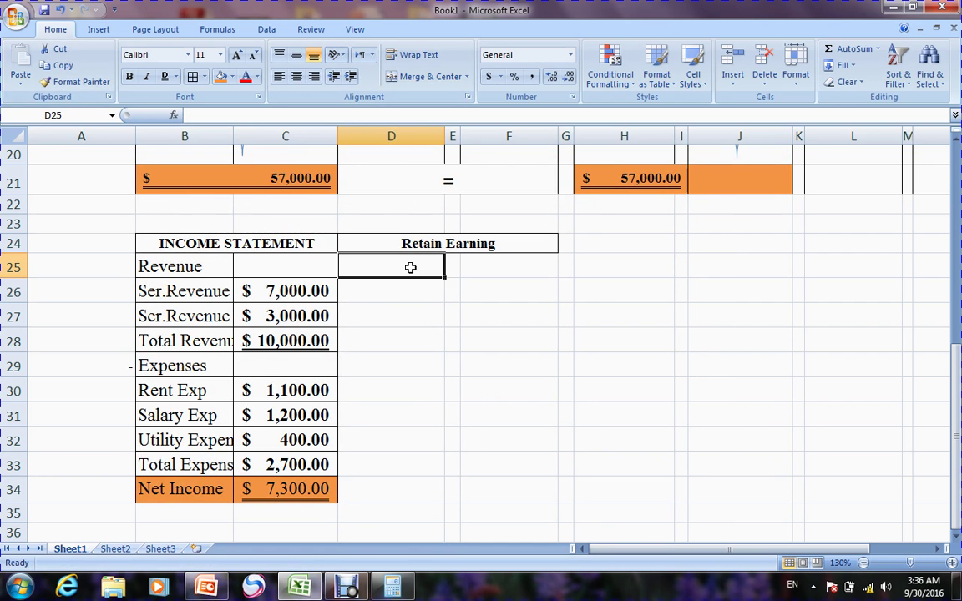
pyautogui.write('Beging')
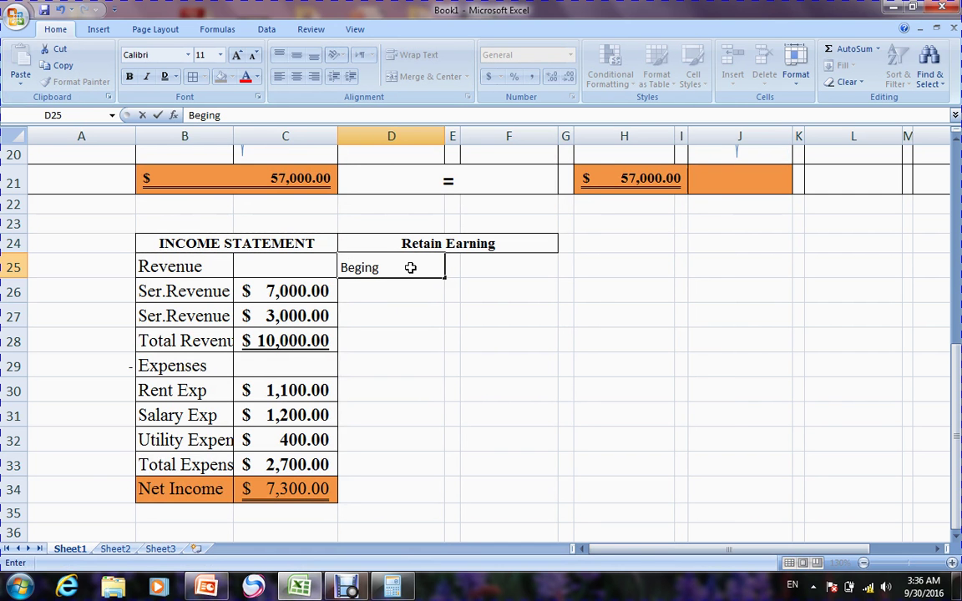
pyautogui.write(' Retain ear')
pyautogui.click(491, 269)
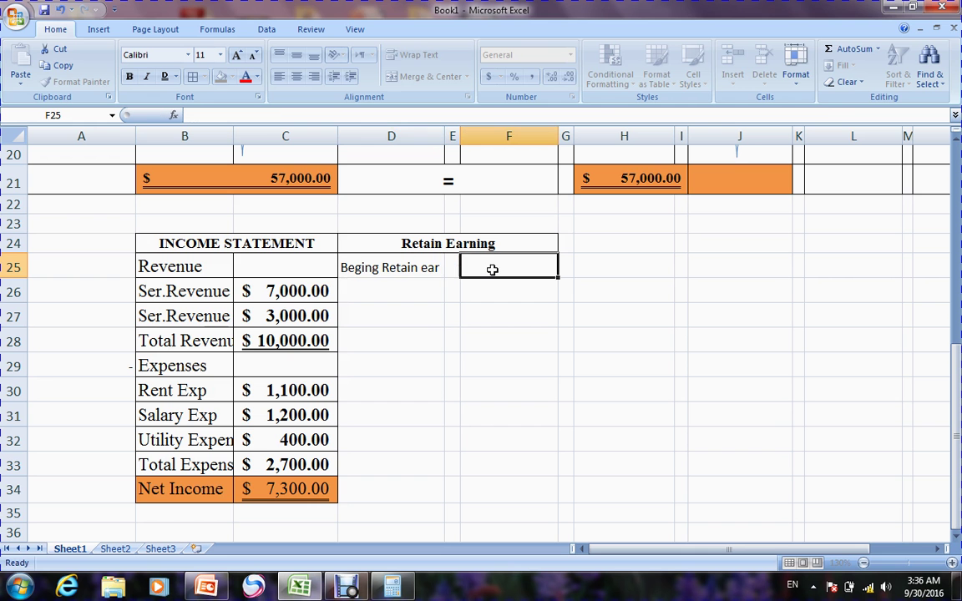
pyautogui.write('0')
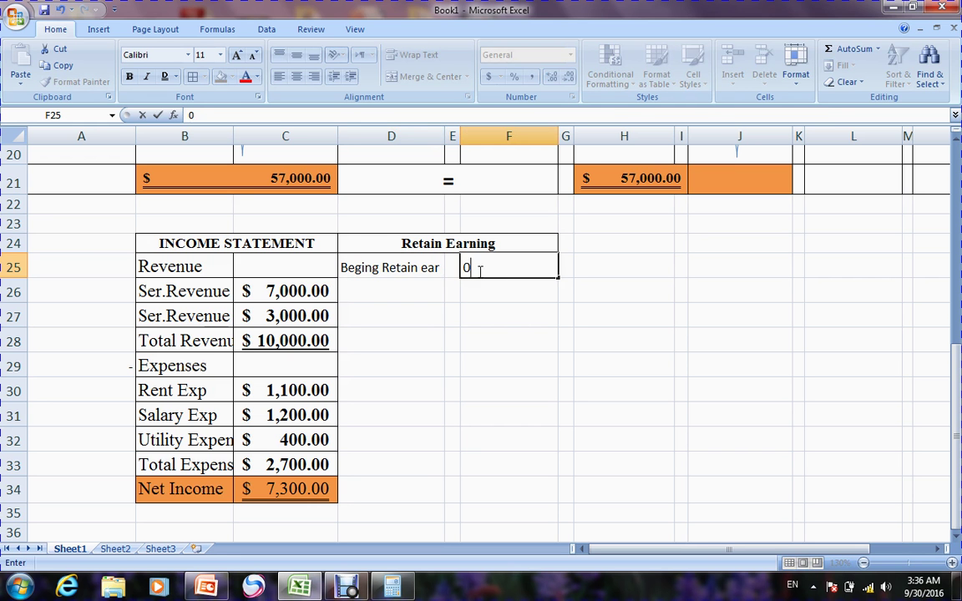
# Enter the label Net icome in D26 and the net income amount 7300 in F26
pyautogui.click(388, 294)
pyautogui.write('Ne')
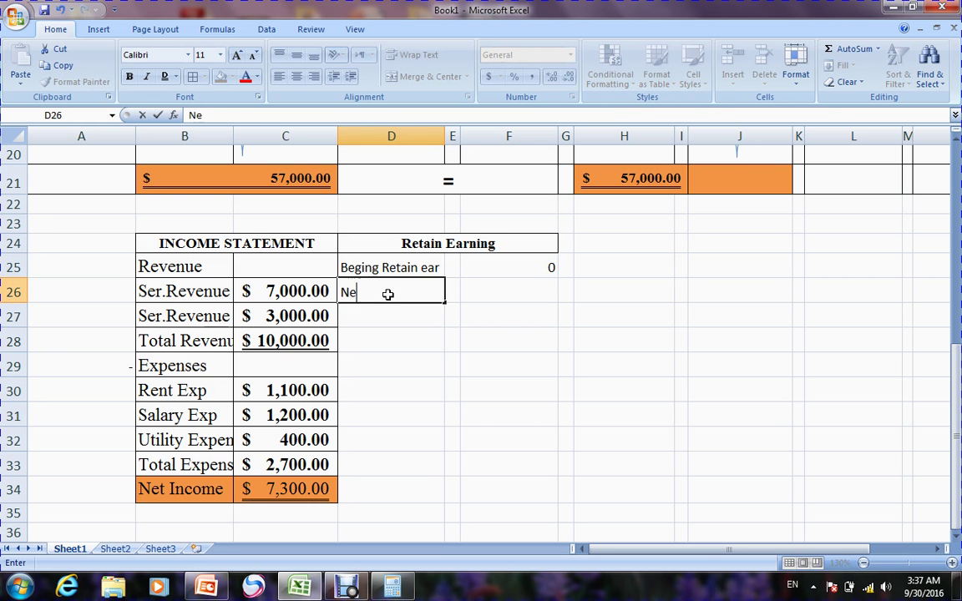
pyautogui.write('t icome')
pyautogui.click(509, 290)
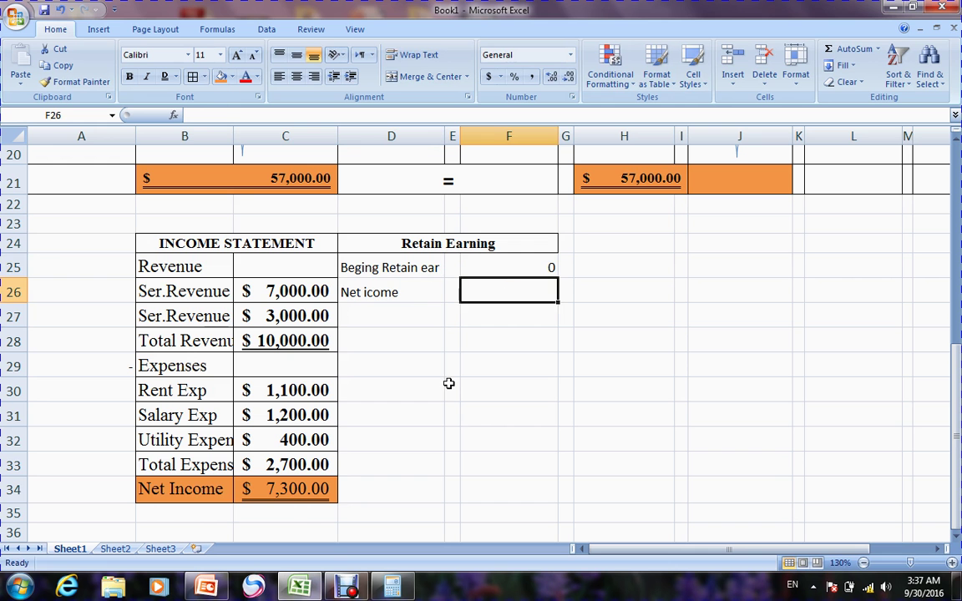
pyautogui.click(284, 491)
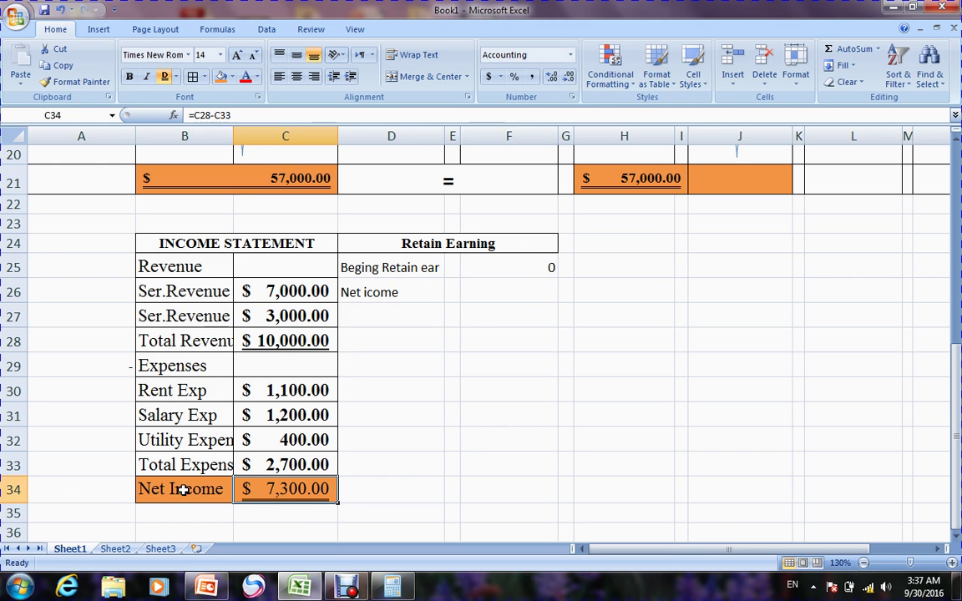
pyautogui.click(15, 490)
pyautogui.click(516, 294)
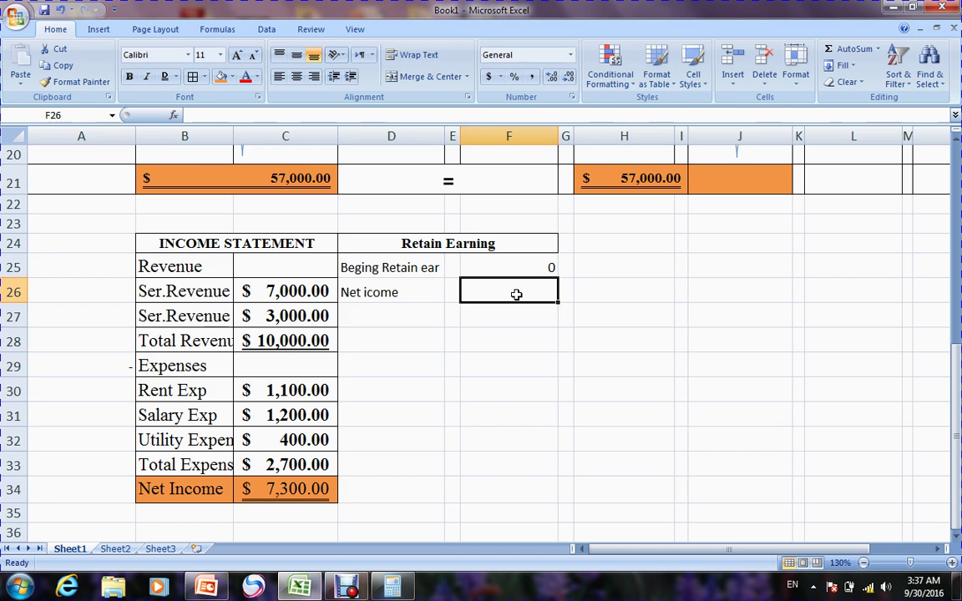
pyautogui.write('7300')
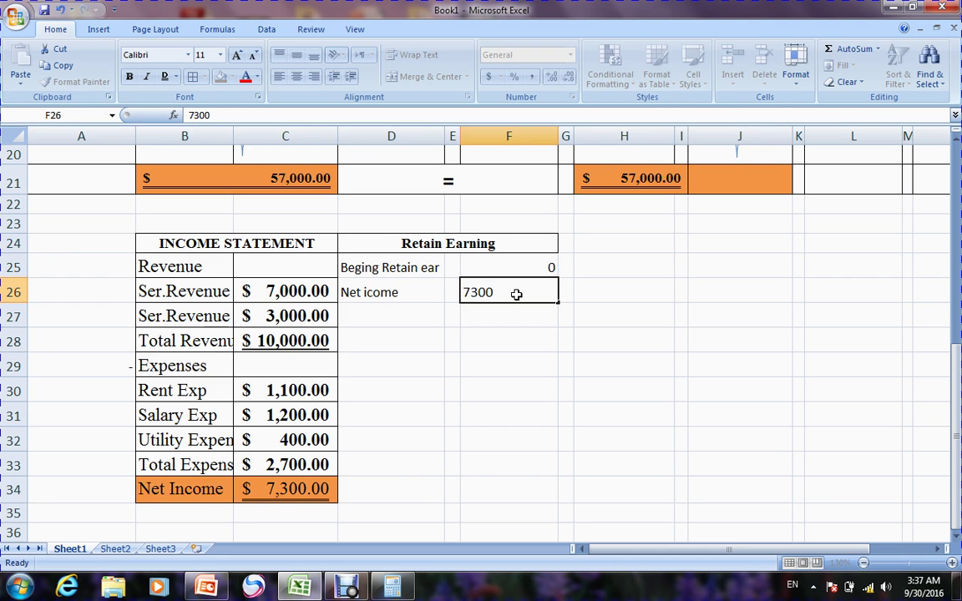
pyautogui.press('Return')
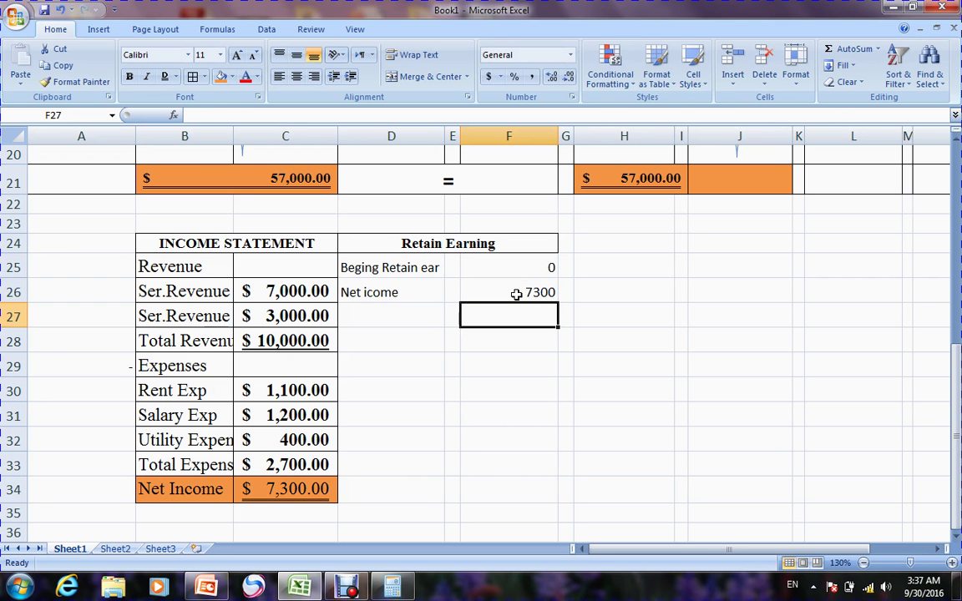
# Enter the label Total in D27 and sum the beginning balance and net income into F27
pyautogui.click(386, 314)
pyautogui.write('Total')
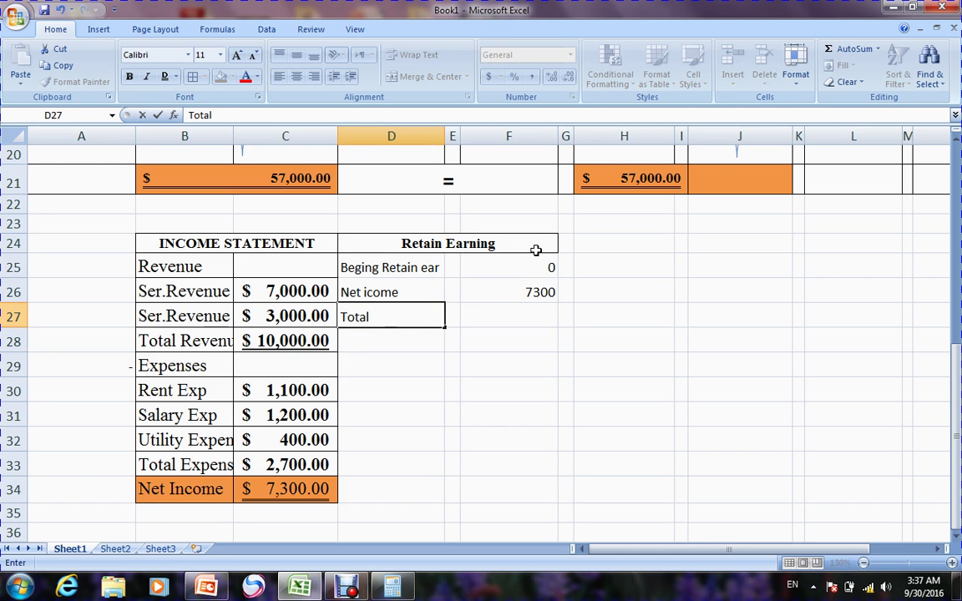
pyautogui.moveTo(528, 273); pyautogui.dragTo(531, 321)
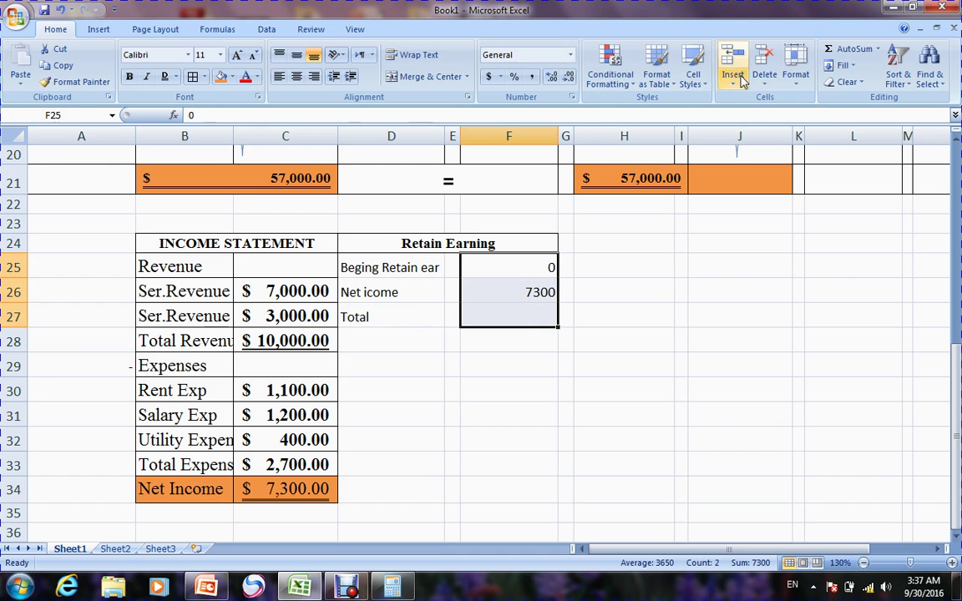
pyautogui.click(850, 49)
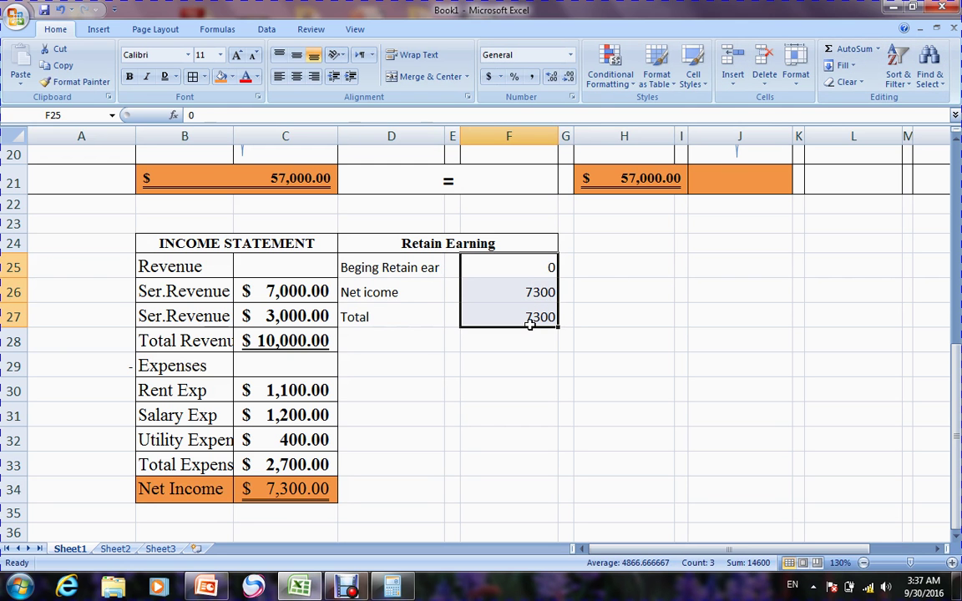
# Enter the label Devident in D28 below Total
pyautogui.click(415, 344)
pyautogui.write('De')
pyautogui.press('BackSpace')
pyautogui.write('ef')
pyautogui.press('BackSpace')
pyautogui.write('videin')
pyautogui.press('BackSpace')
pyautogui.press('BackSpace')
pyautogui.write('nt')
# Look up the Devendend column total in N18 and enter 2100 as the dividend amount in F28
pyautogui.click(477, 342)
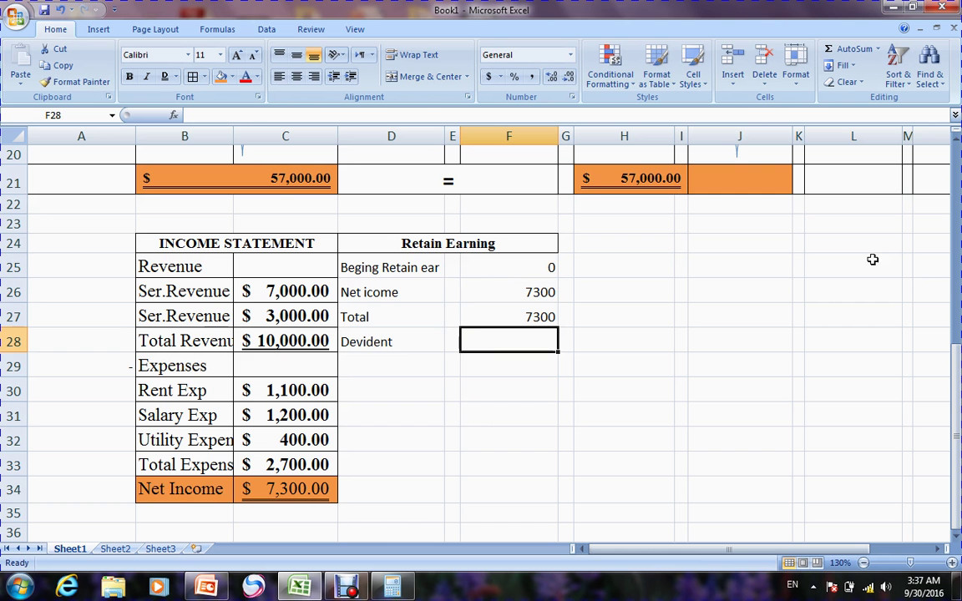
pyautogui.scroll(1, 958, 377)
pyautogui.moveTo(958, 377); pyautogui.dragTo(959, 184)
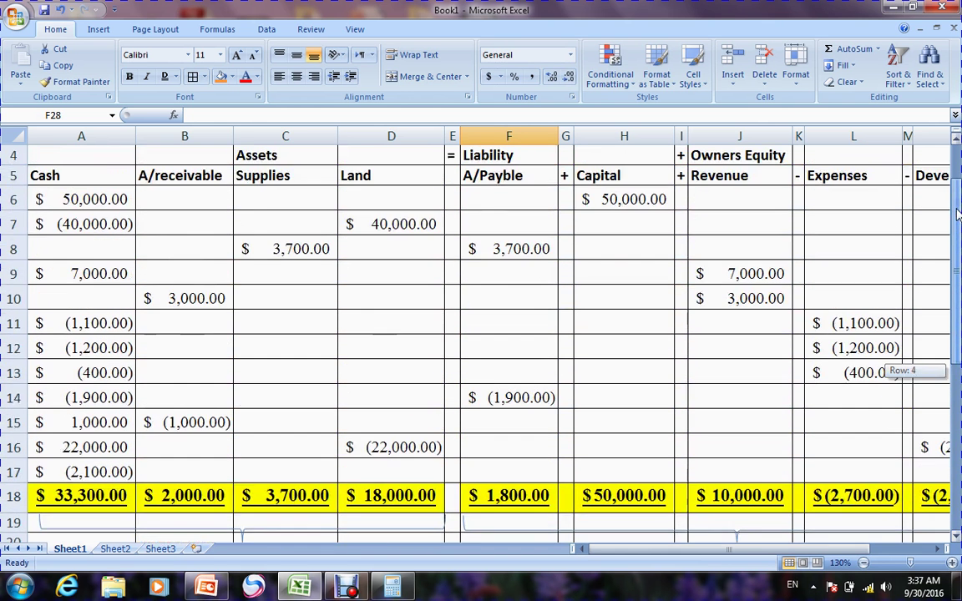
pyautogui.click(940, 550)
pyautogui.click(939, 549)
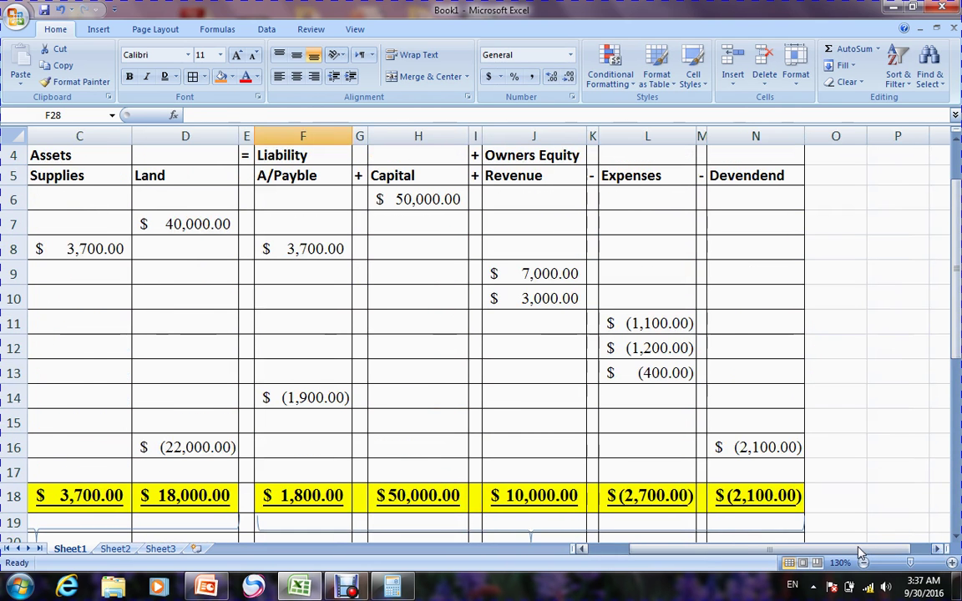
pyautogui.click(743, 496)
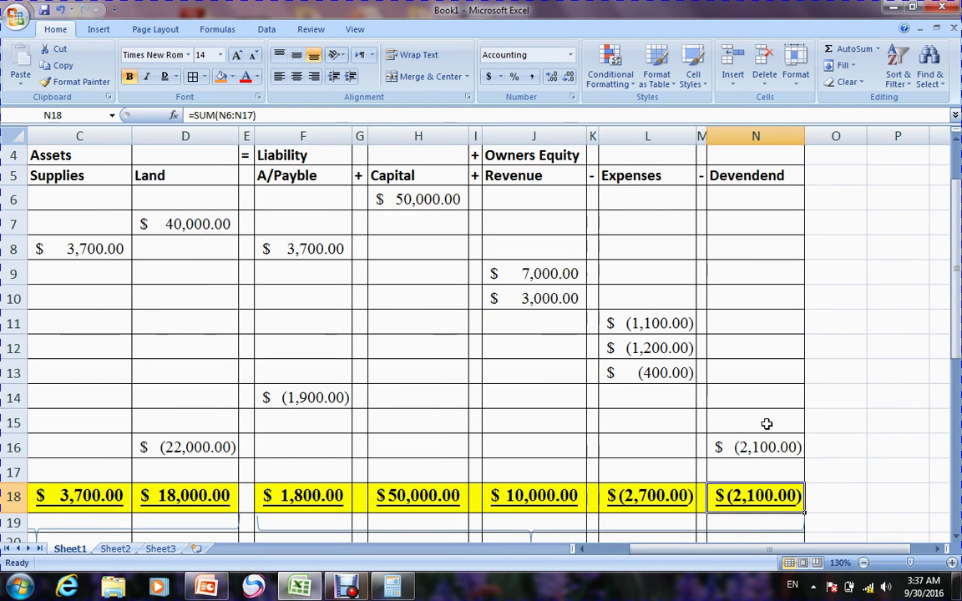
pyautogui.moveTo(959, 345); pyautogui.dragTo(959, 442)
pyautogui.click(338, 517)
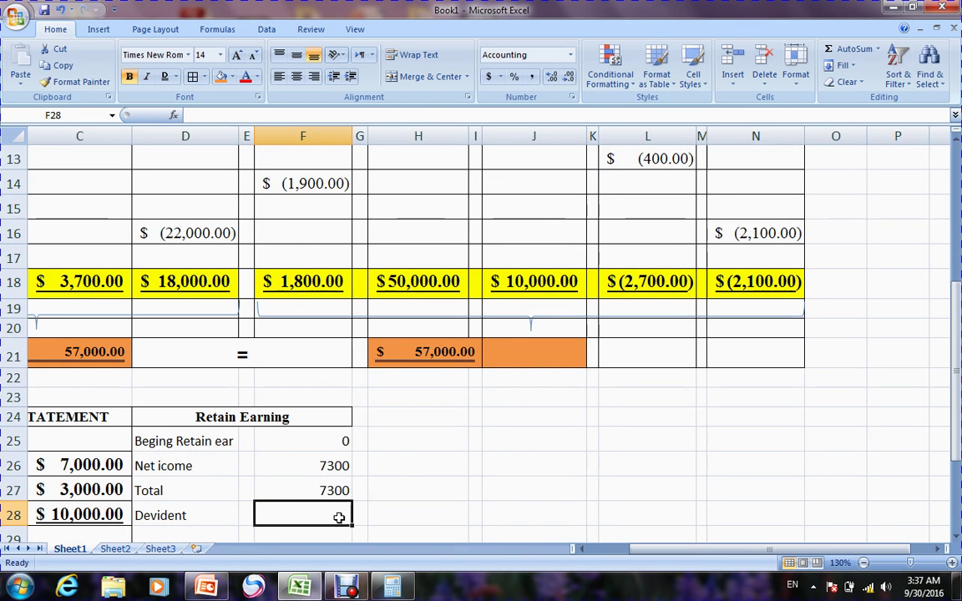
pyautogui.write('2100')
pyautogui.press('Return')
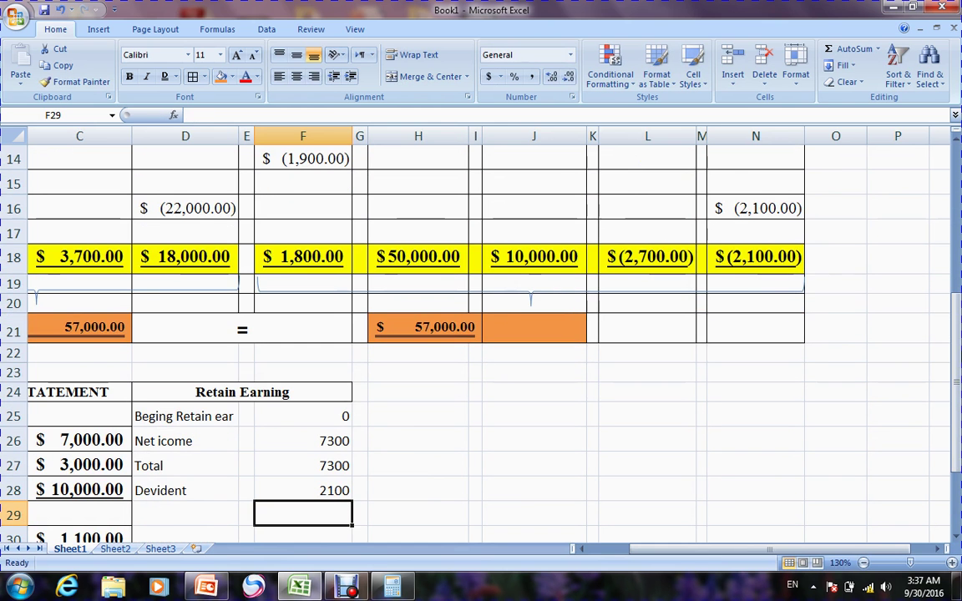
# Enter the label Reatin Earning in D29 below the Devident row
pyautogui.moveTo(958, 362); pyautogui.dragTo(948, 399)
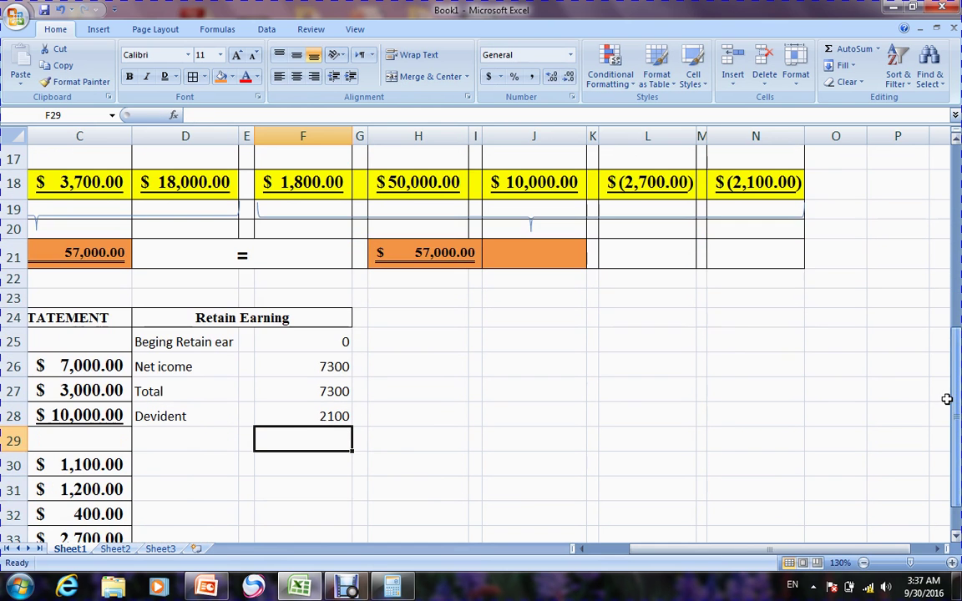
pyautogui.click(149, 441)
pyautogui.write('Reatin')
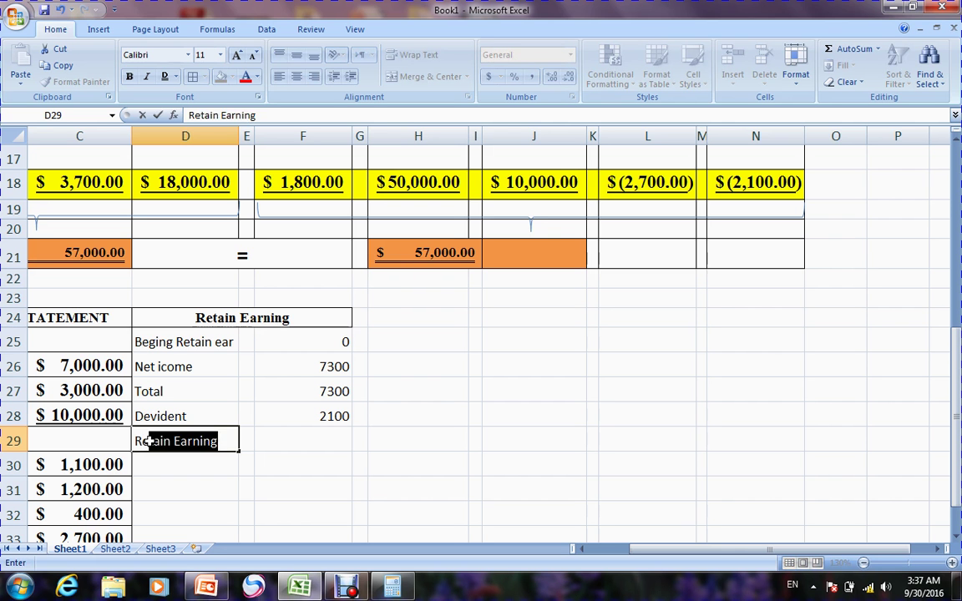
pyautogui.write(' Ear')
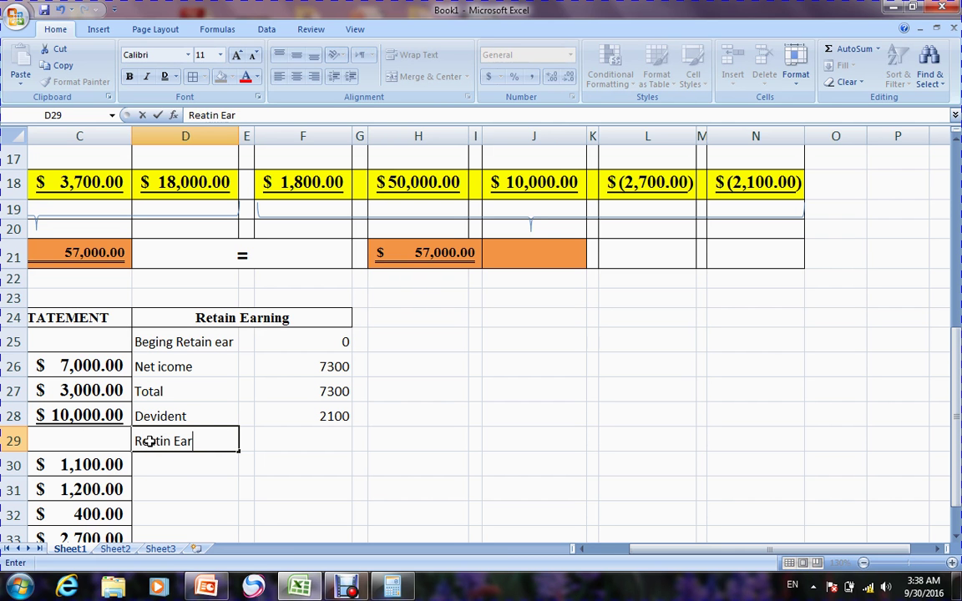
pyautogui.write('ning')
# Calculate the ending retained earnings in F29 with the formula =F27-F28 and double-underline the amount
pyautogui.click(273, 447)
pyautogui.write('=')
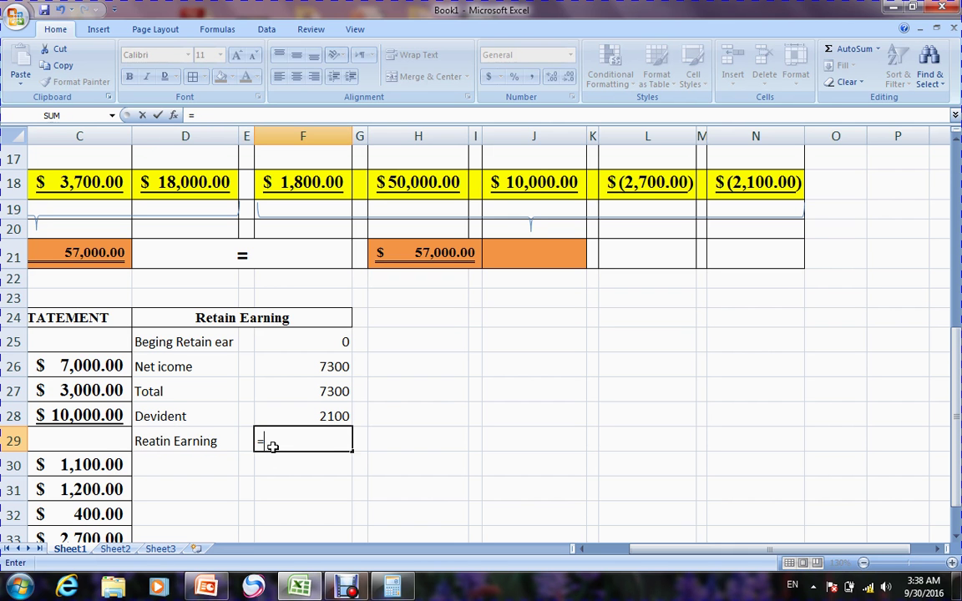
pyautogui.click(331, 393)
pyautogui.write('-')
pyautogui.click(339, 417)
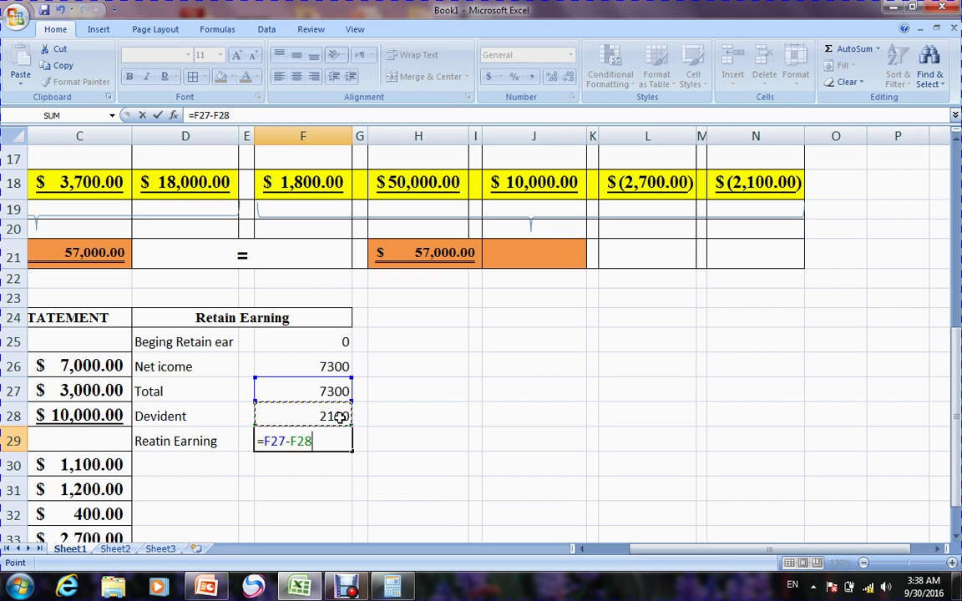
pyautogui.press('Return')
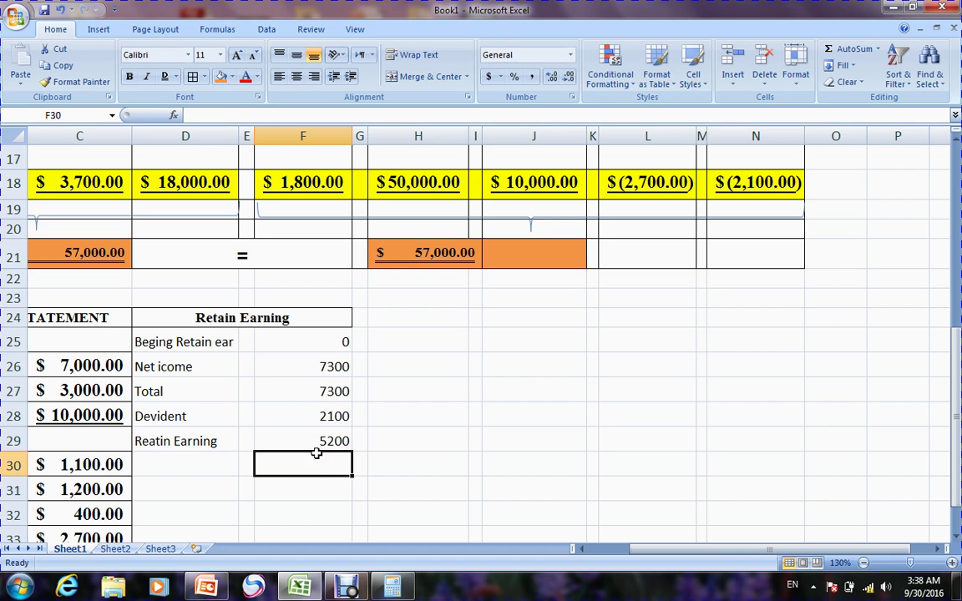
pyautogui.click(307, 441)
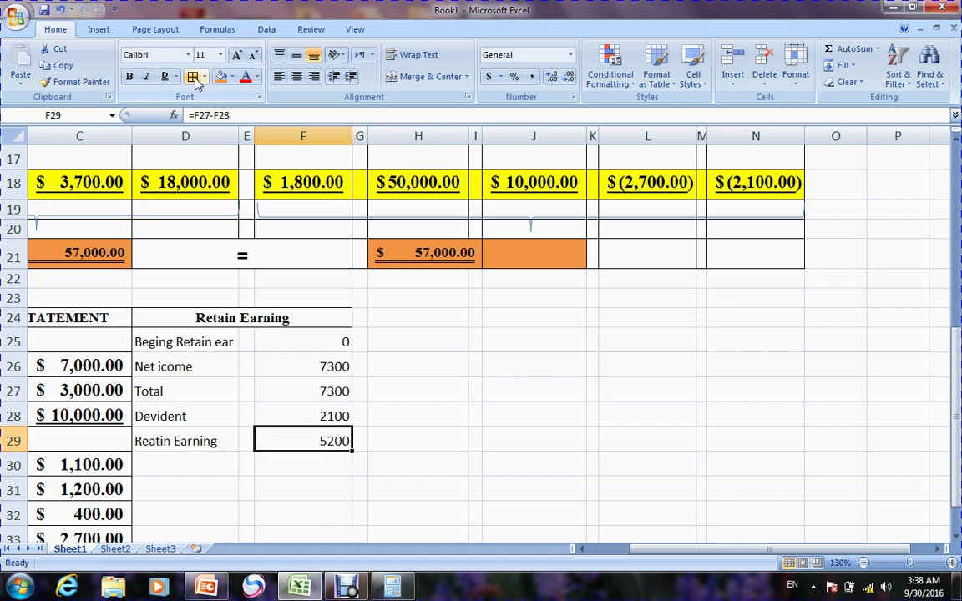
pyautogui.click(165, 77)
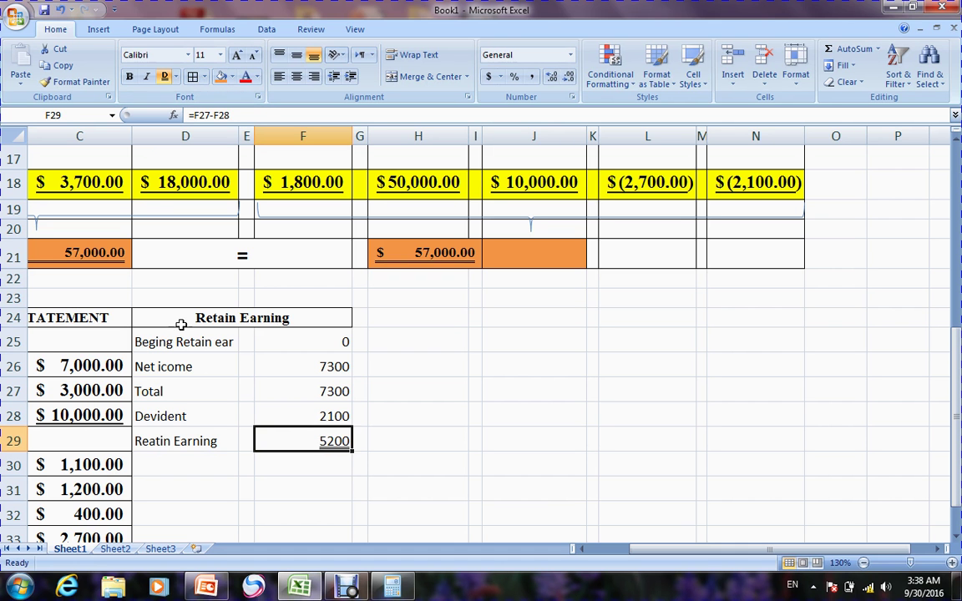
# Apply all borders and the Times New Roman font to the retained earnings rows D25:F29
pyautogui.moveTo(171, 342); pyautogui.dragTo(317, 441)
pyautogui.click(192, 76)
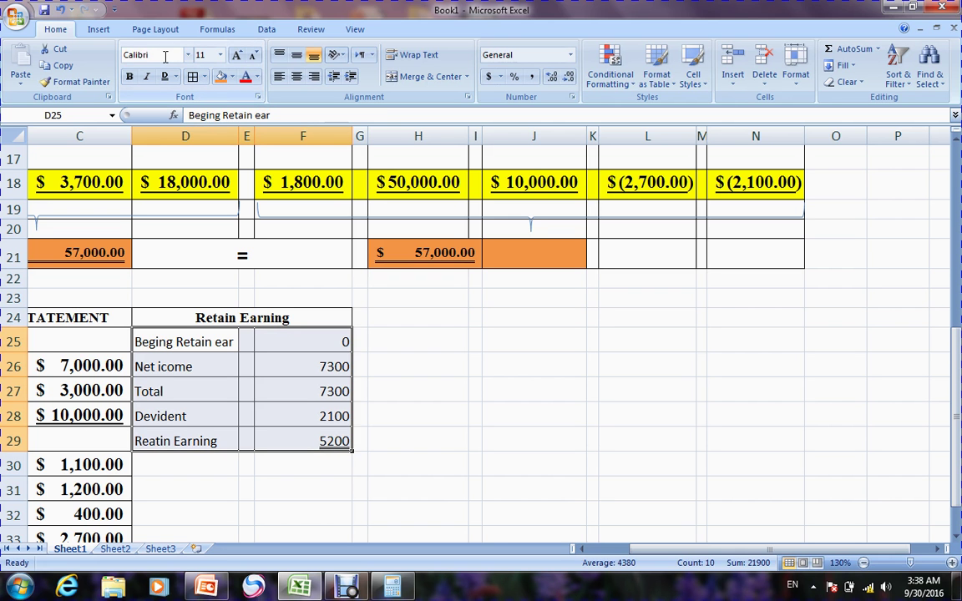
pyautogui.write('Times New Roman')
pyautogui.press('Return')
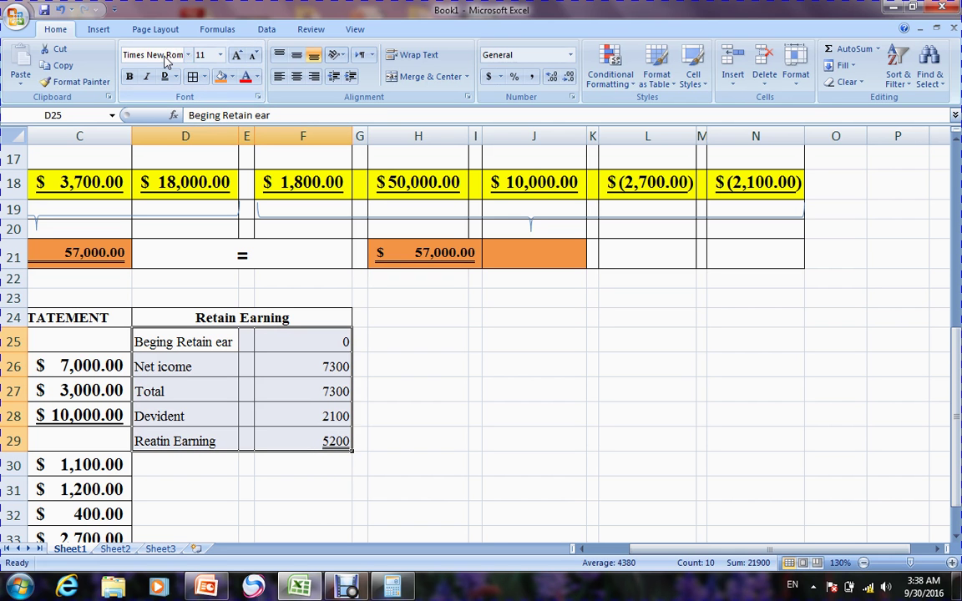
# Format the retained earnings amounts in F25:F29 in the dollar accounting number format
pyautogui.moveTo(308, 343); pyautogui.dragTo(316, 441)
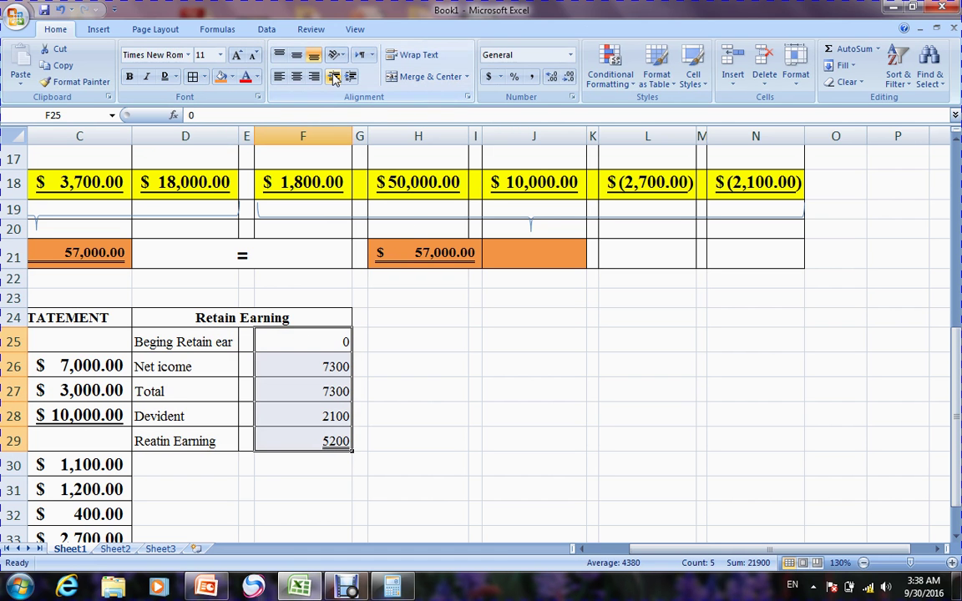
pyautogui.click(489, 76)
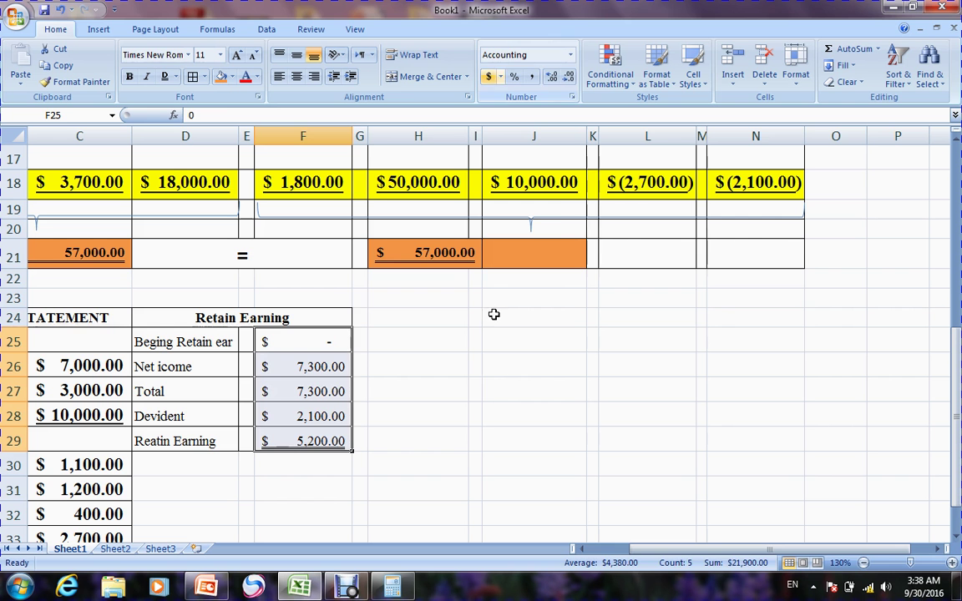
pyautogui.click(476, 393)
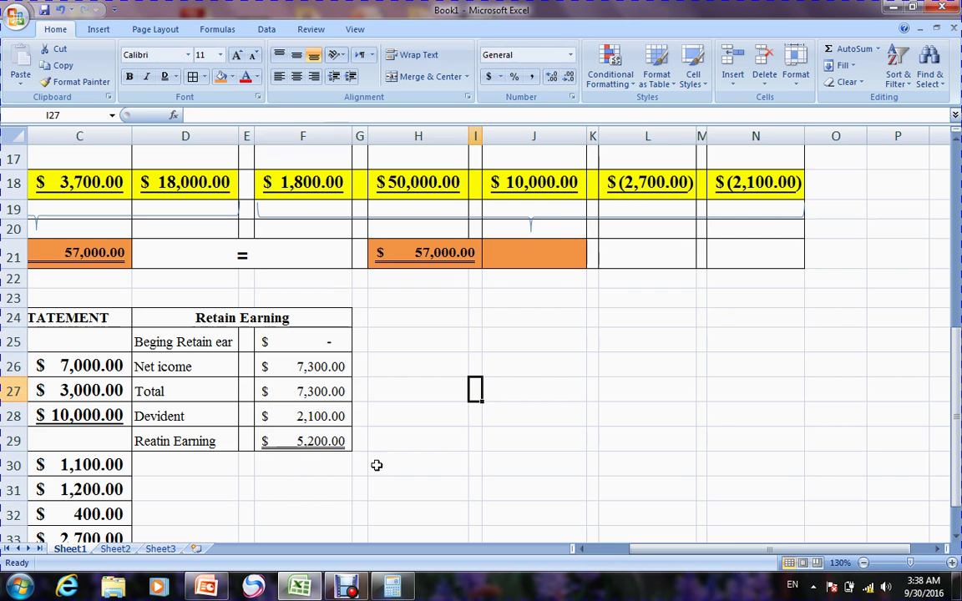
# Fill the Reatin Earning row D29:F29 with orange and make it bold
pyautogui.click(294, 443)
pyautogui.moveTo(186, 437); pyautogui.dragTo(270, 438)
pyautogui.click(221, 76)
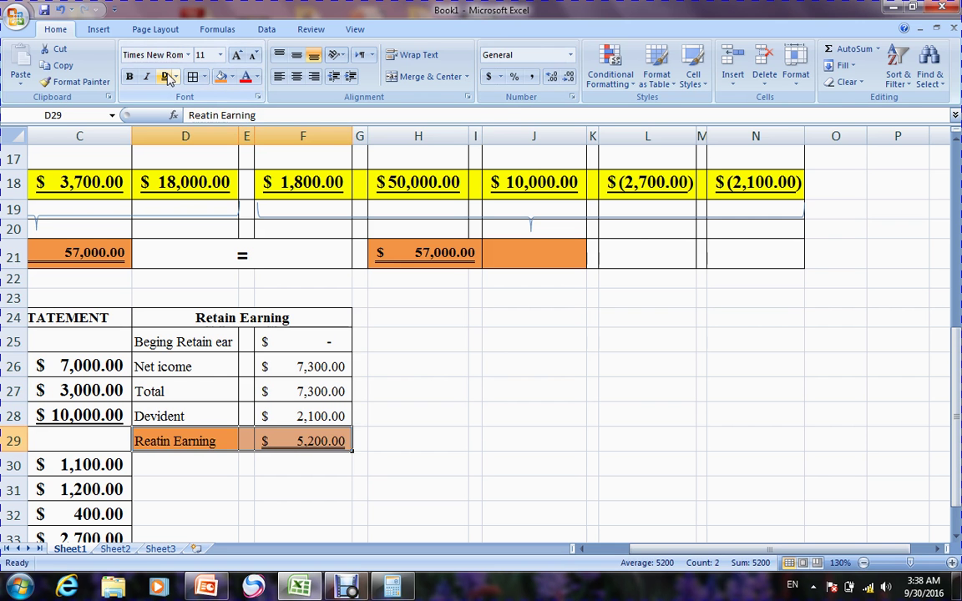
pyautogui.click(130, 76)
pyautogui.click(443, 410)
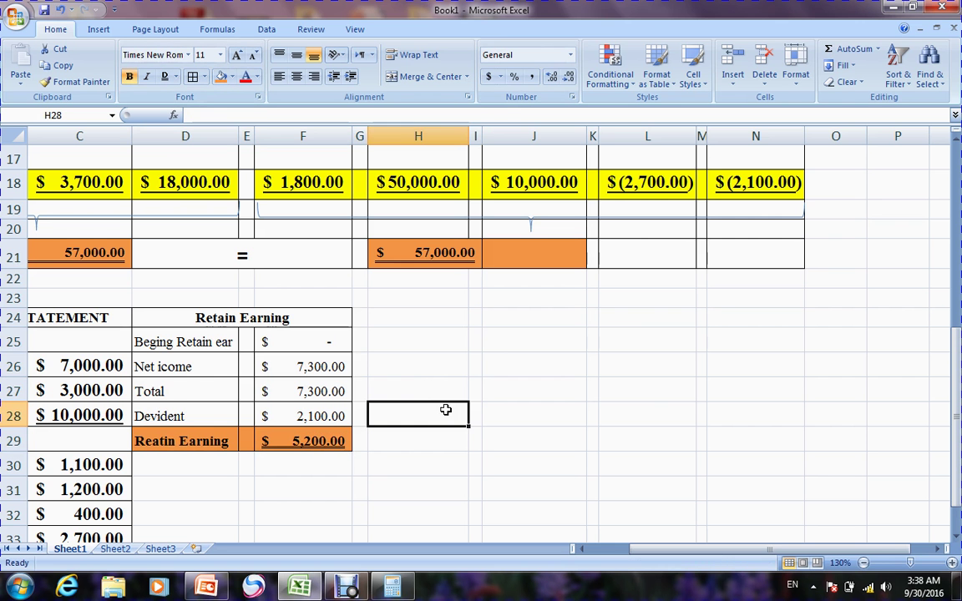
# Switch to PowerPoint to compare the retained earnings exhibit with the worksheet and examine the balance sheet exhibit on slide 29
pyautogui.click(209, 587)
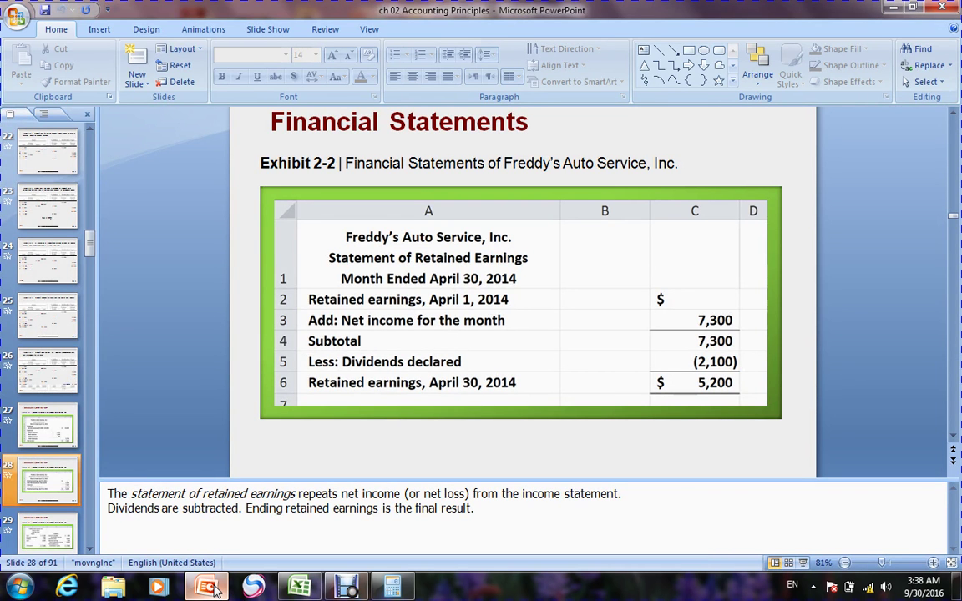
pyautogui.click(298, 588)
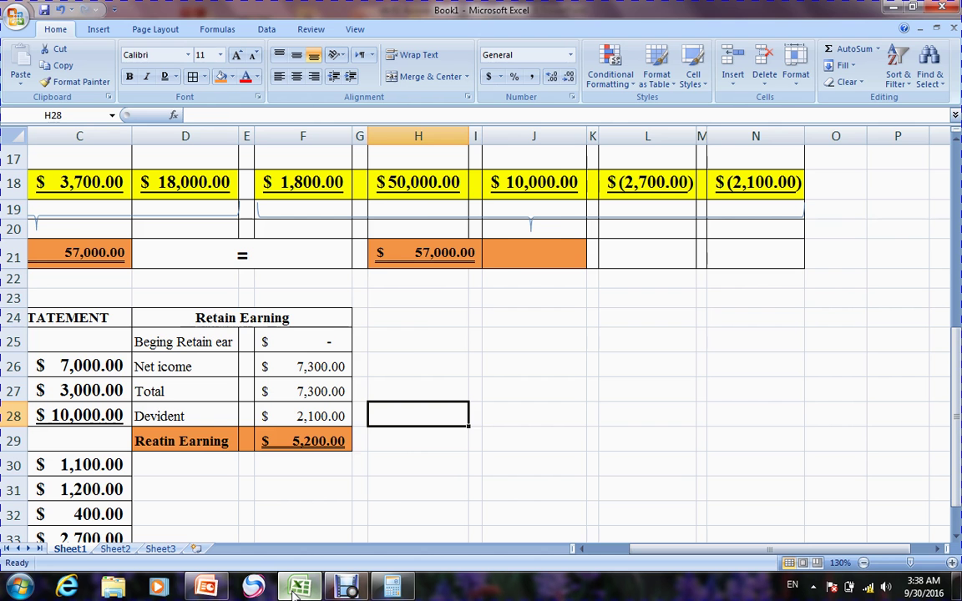
pyautogui.click(208, 587)
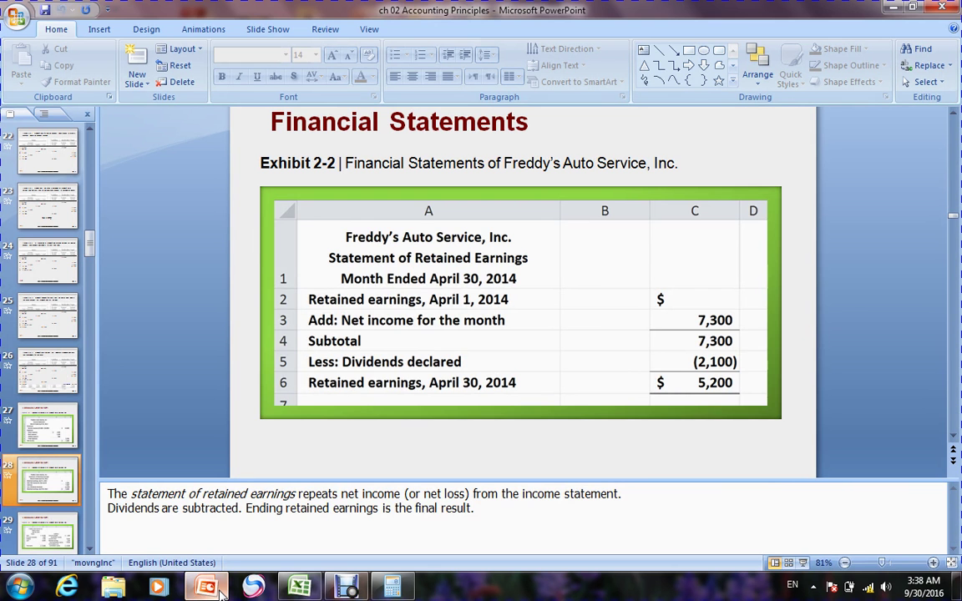
pyautogui.press('pagedown')
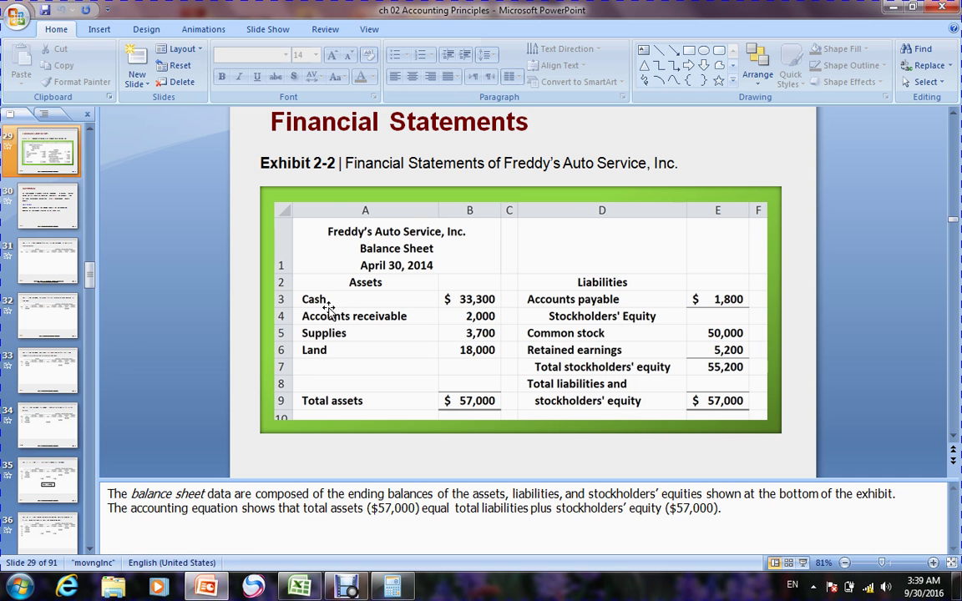
pyautogui.click(347, 324)
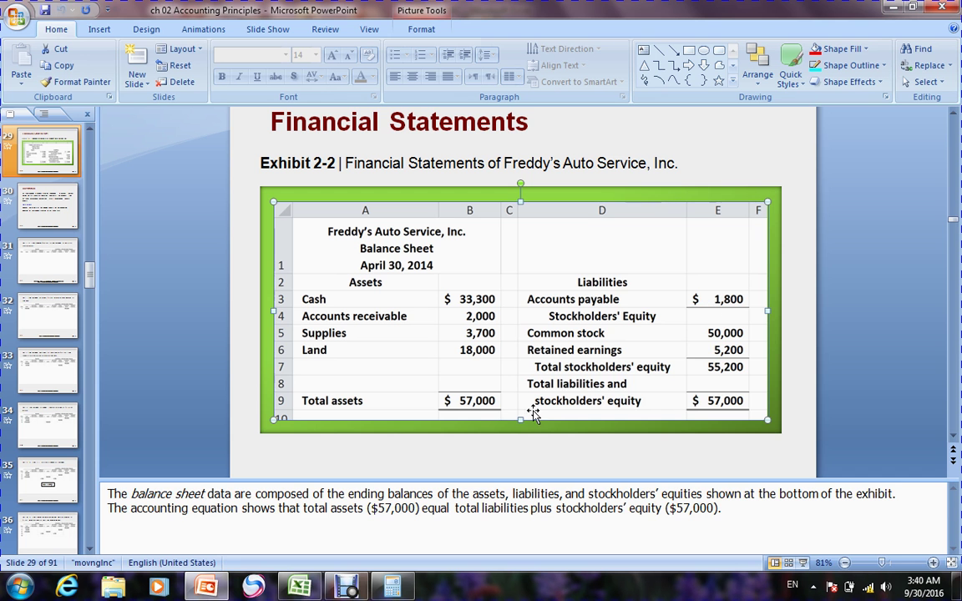
# Return to the Excel workbook, merge and center H24:J24, and enter the heading Balance Sheet there
pyautogui.click(299, 588)
pyautogui.moveTo(441, 299); pyautogui.dragTo(490, 319)
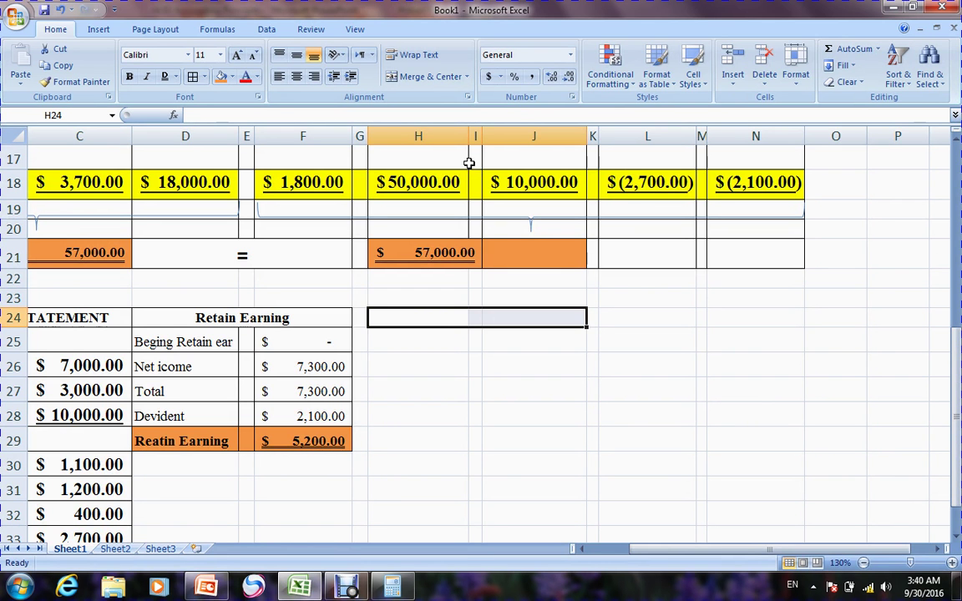
pyautogui.click(429, 83)
pyautogui.write('B')
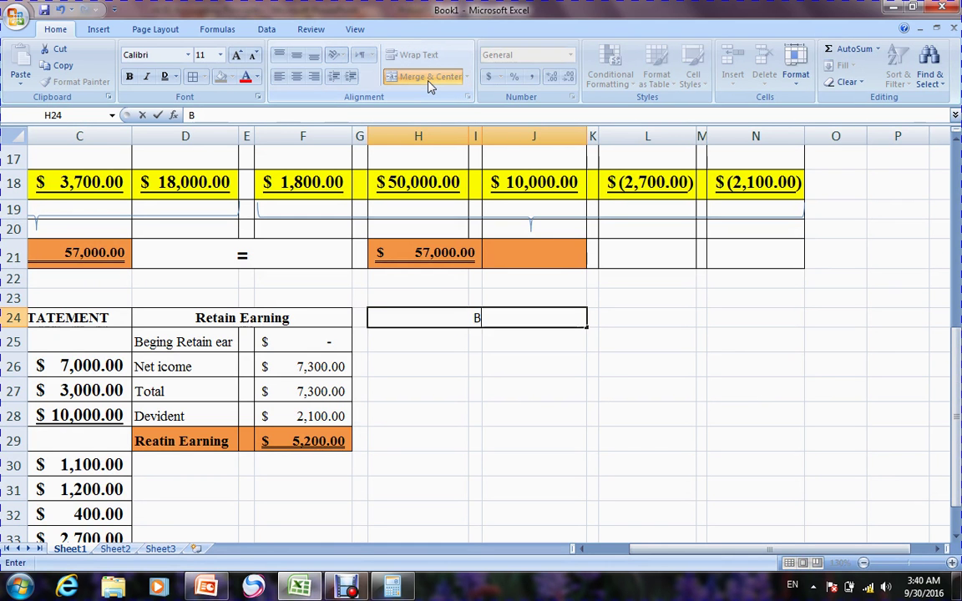
pyautogui.write('allance Sheet')
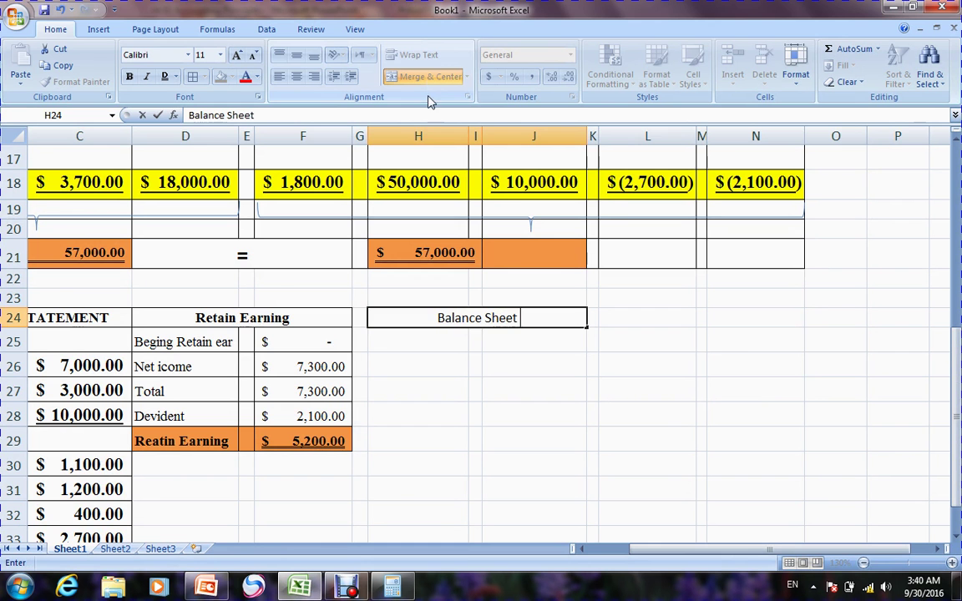
# Copy the Retain Earning heading's formatting to the Balance Sheet heading
pyautogui.click(253, 317)
pyautogui.click(103, 86)
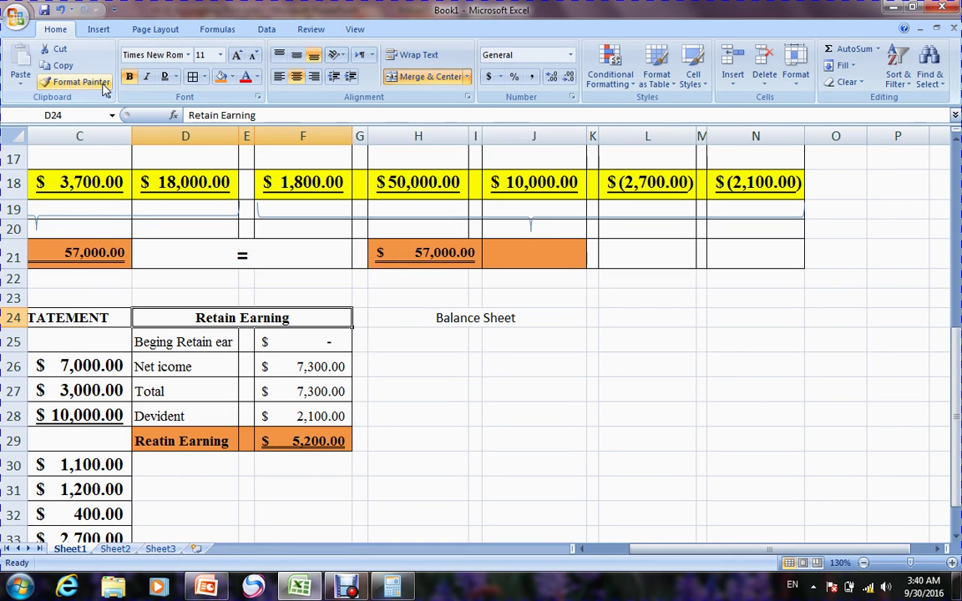
pyautogui.click(475, 317)
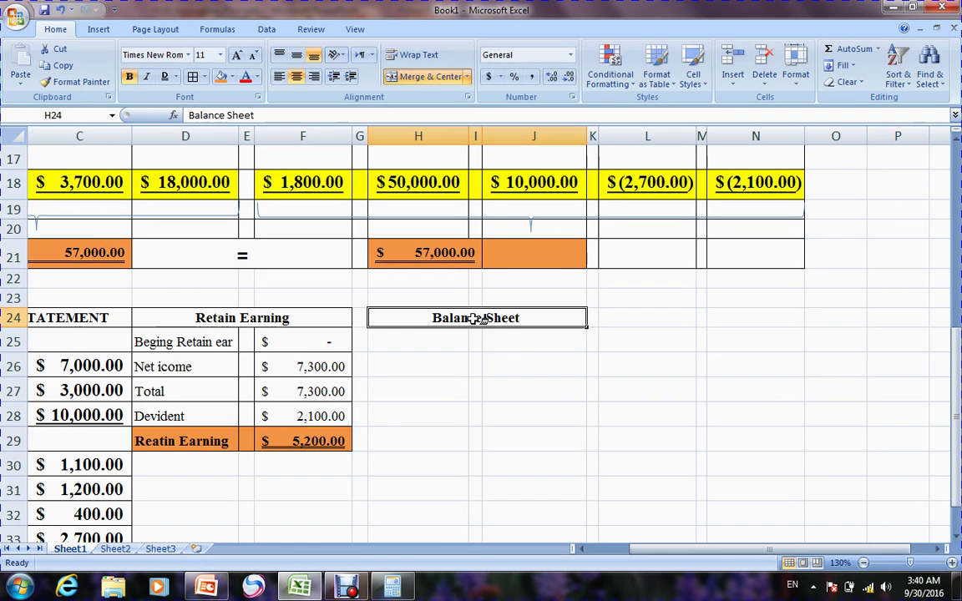
# Enter the subheading Asset in H25 beneath the Balance Sheet heading and indent it with leading spaces
pyautogui.click(496, 359)
pyautogui.click(443, 346)
pyautogui.write('Asset')
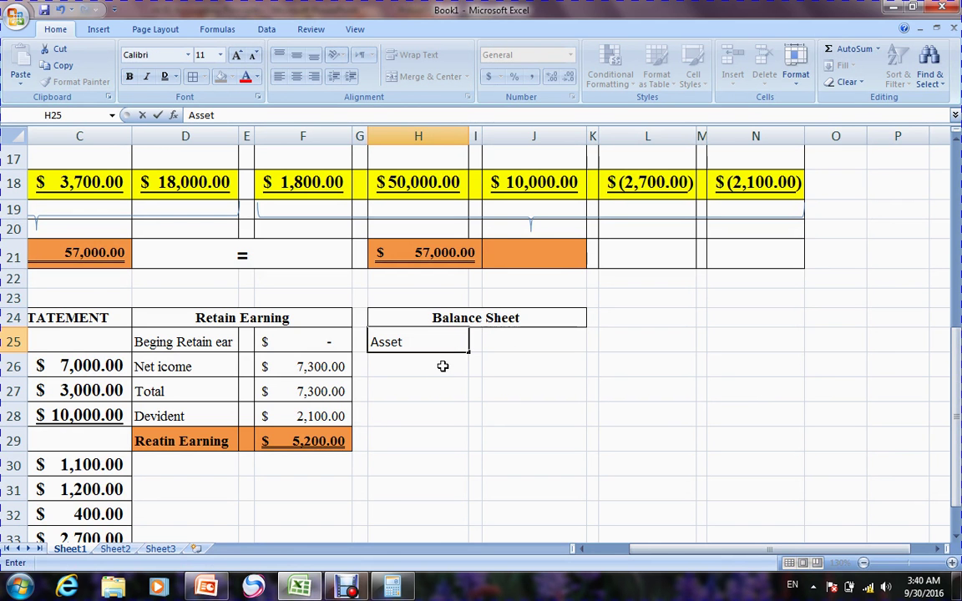
pyautogui.press('Return')
pyautogui.click(373, 343)
pyautogui.doubleClick(372, 342)
# List the asset accounts Cash, A/rec, Suplies and Land in H26:H29
pyautogui.click(392, 365)
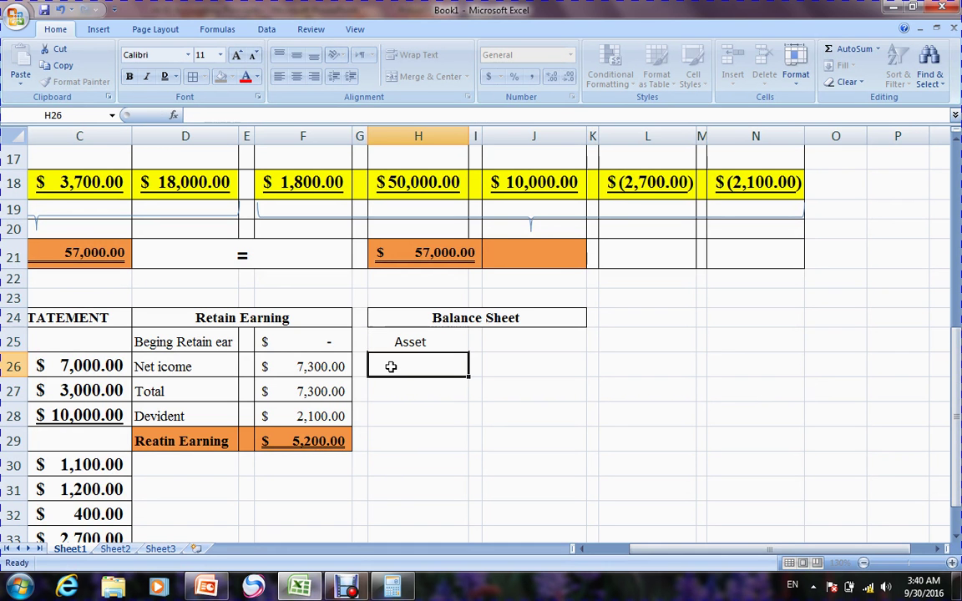
pyautogui.write('Ca')
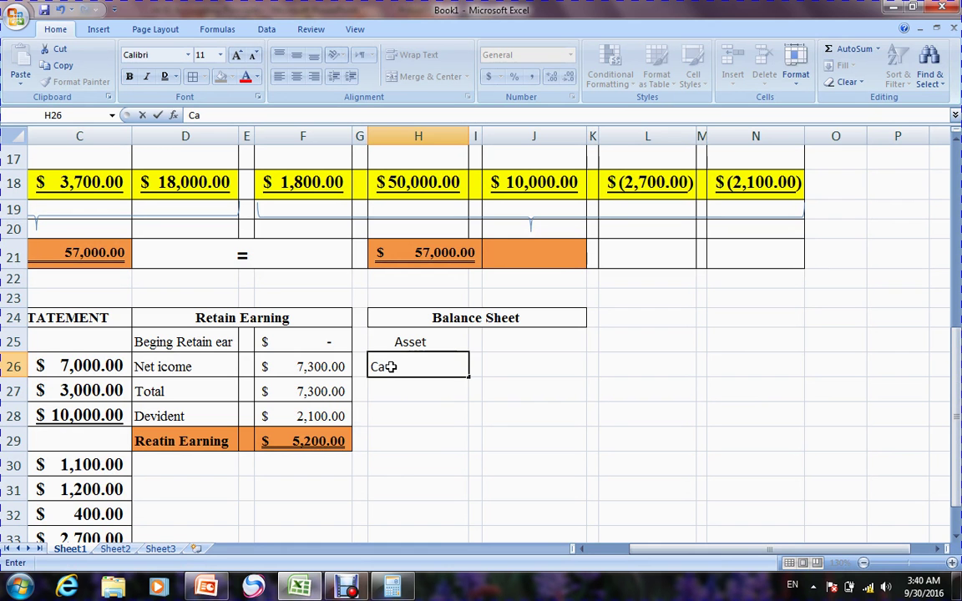
pyautogui.write('sh')
pyautogui.click(398, 394)
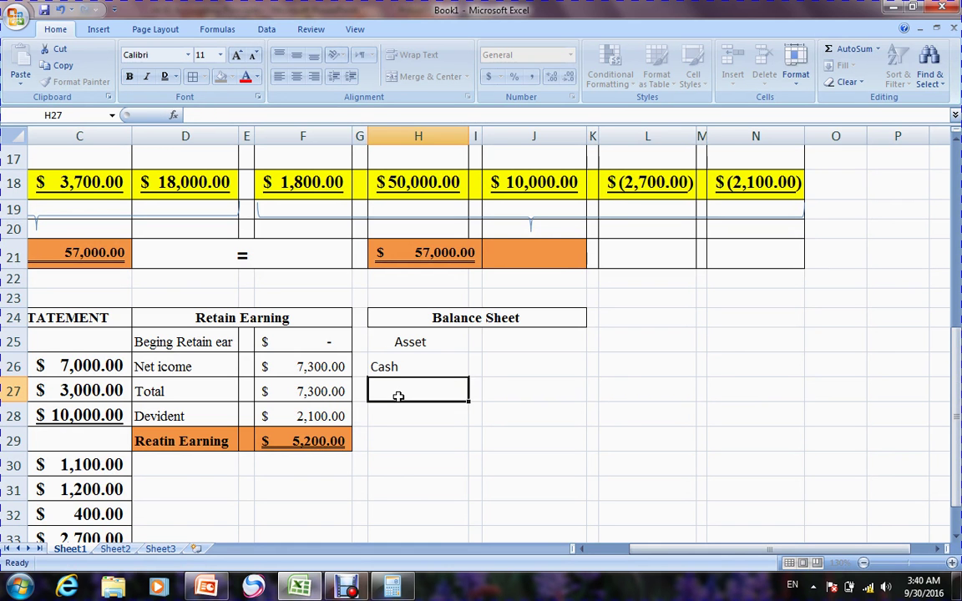
pyautogui.write('A/rec')
pyautogui.click(402, 412)
pyautogui.write('Suplies')
pyautogui.click(402, 438)
pyautogui.write('Land')
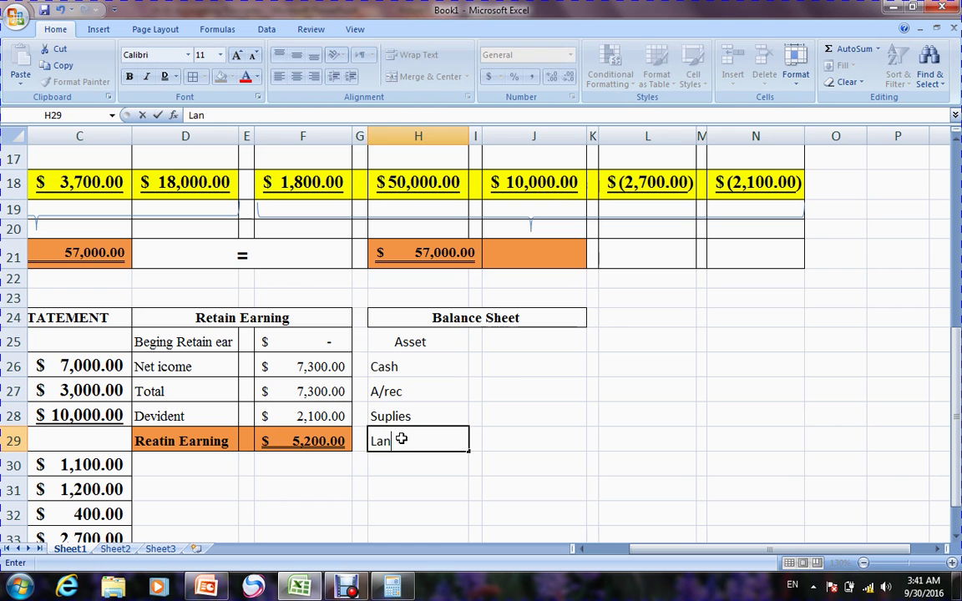
# Enter the Cash amount 33300 in J26, taken from the Cash column total in A18
pyautogui.click(517, 369)
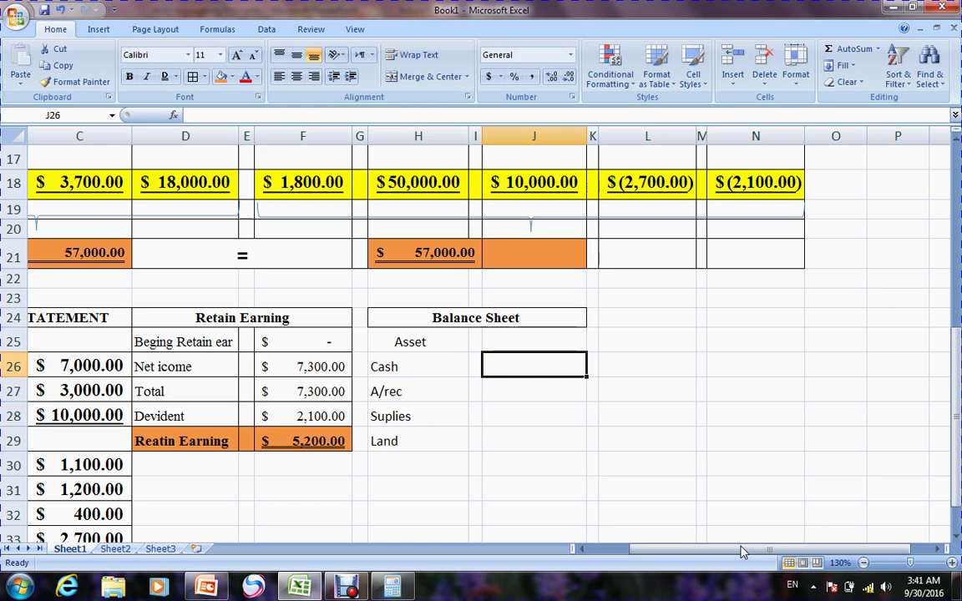
pyautogui.write('33')
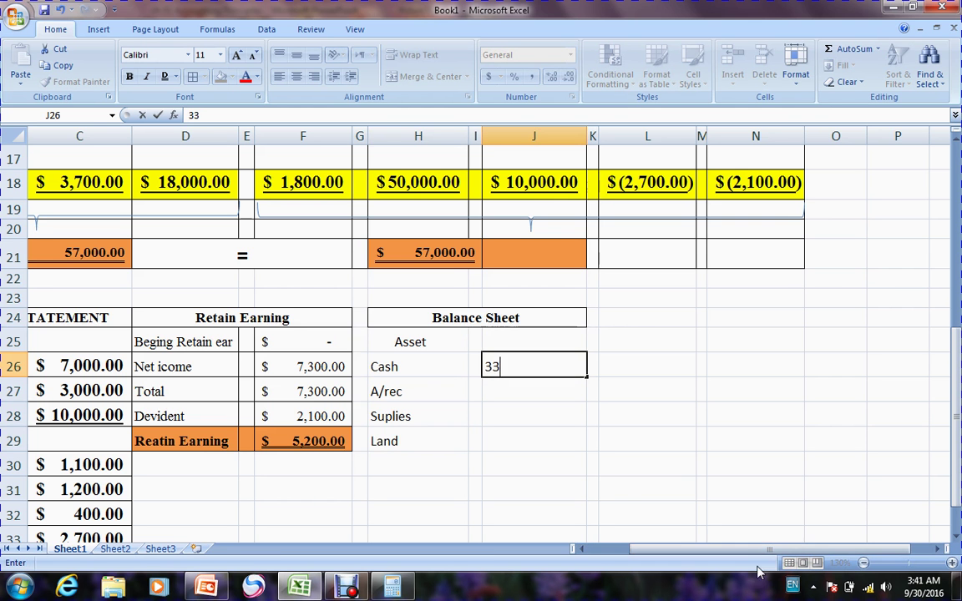
pyautogui.moveTo(720, 555); pyautogui.dragTo(707, 555)
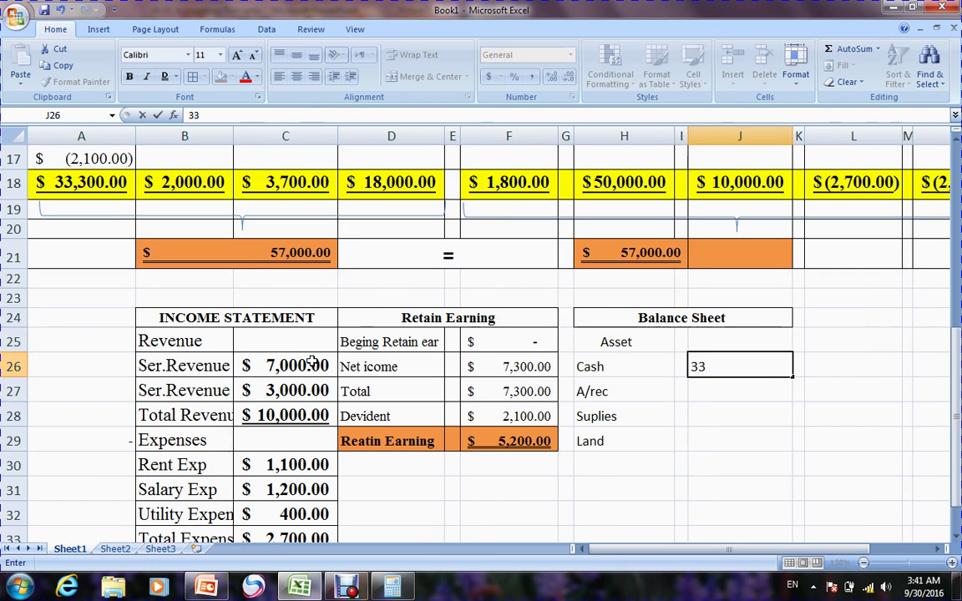
pyautogui.click(104, 186)
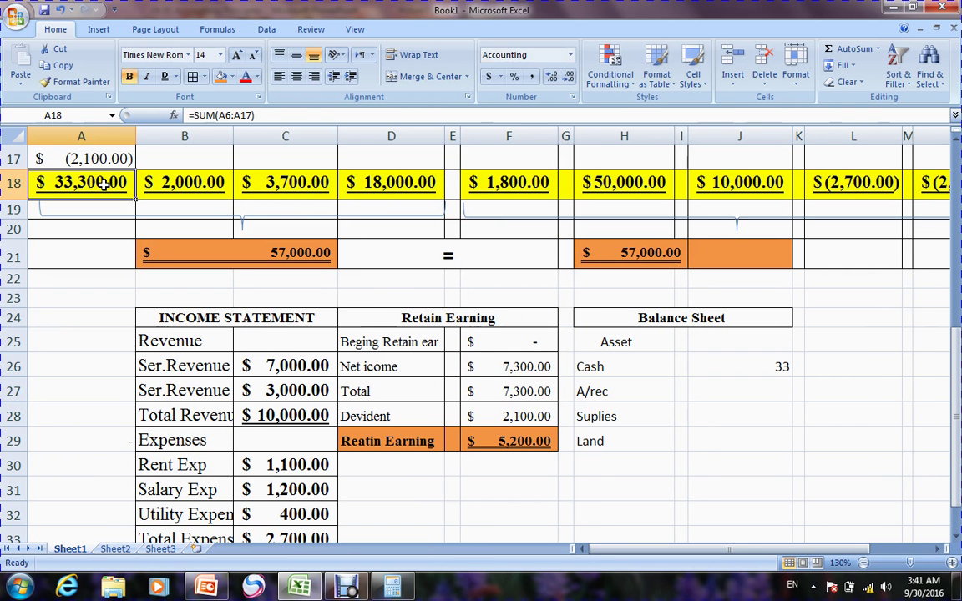
pyautogui.click(782, 368)
pyautogui.doubleClick(781, 368)
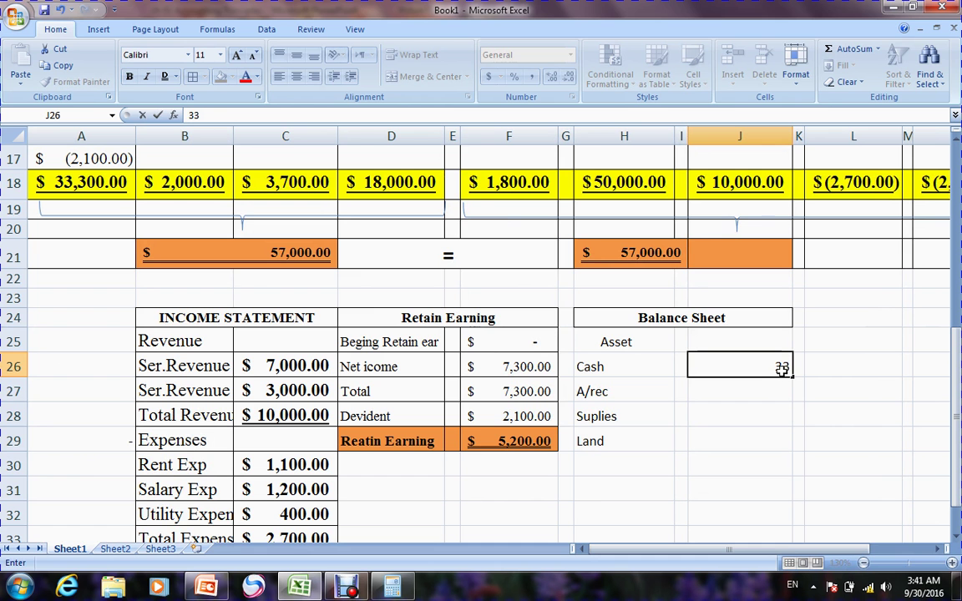
pyautogui.press('BackSpace')
pyautogui.write('300')
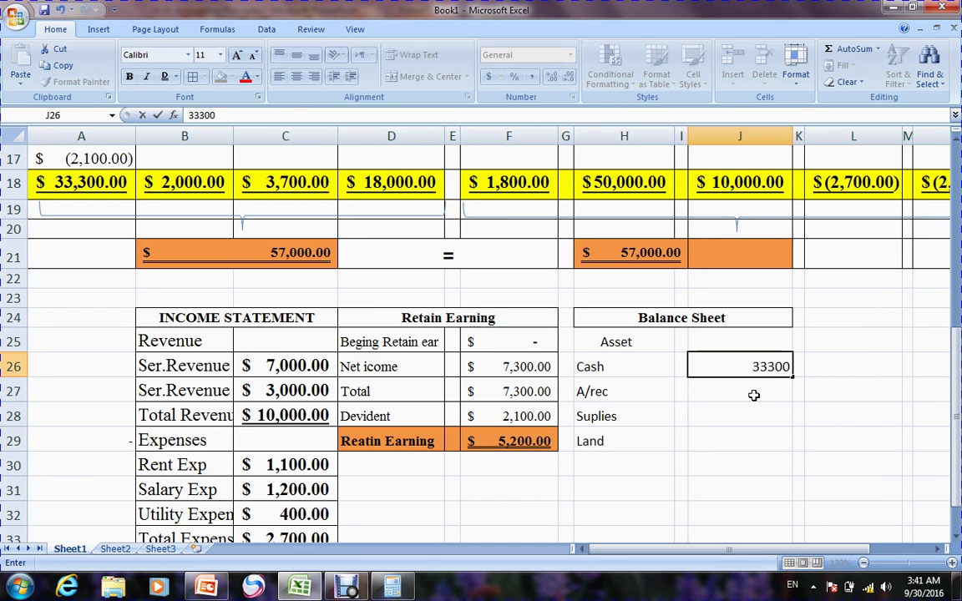
# Enter the A/rec amount 2000 in J27, taken from the column total in B18
pyautogui.click(753, 396)
pyautogui.click(185, 189)
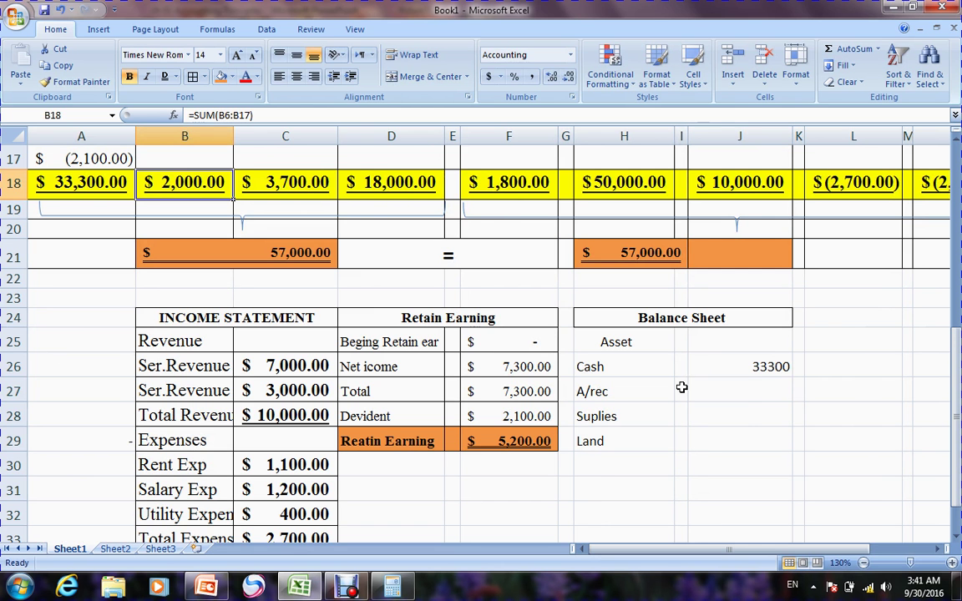
pyautogui.click(771, 390)
pyautogui.write('2000')
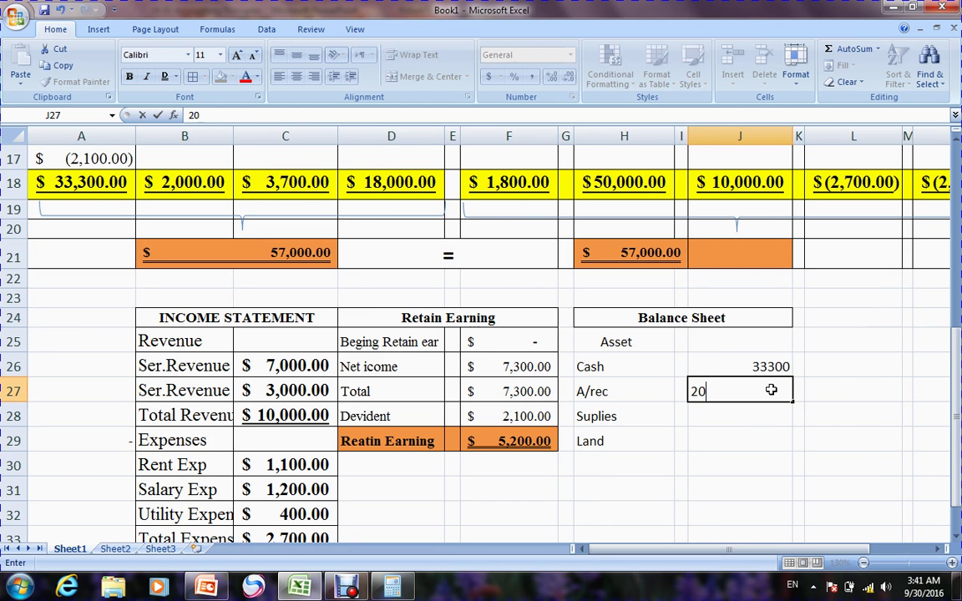
# Enter 3700 for Suplies in J28 and 18000 for Land in J29, matching their totals in row 18
pyautogui.click(769, 414)
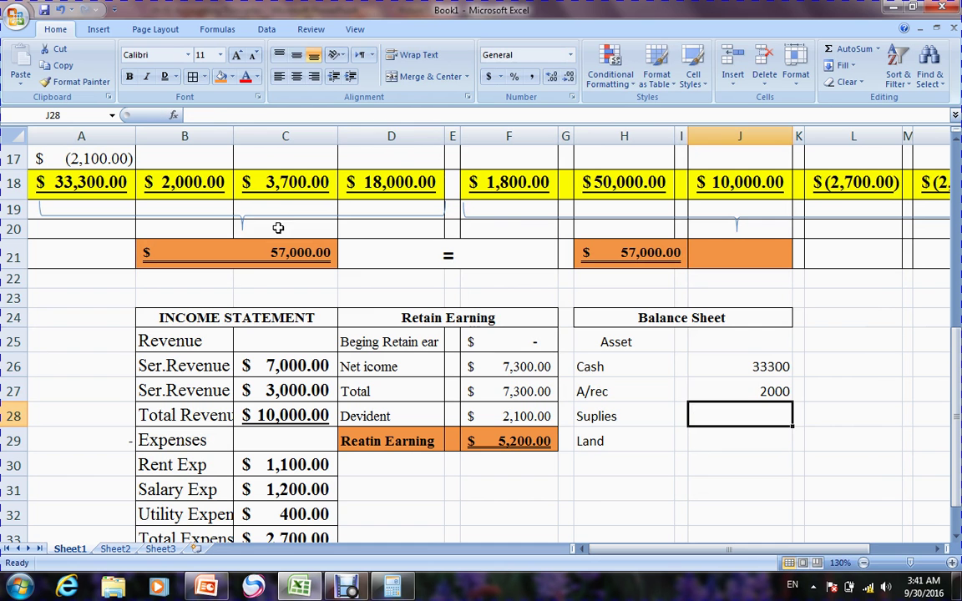
pyautogui.click(271, 190)
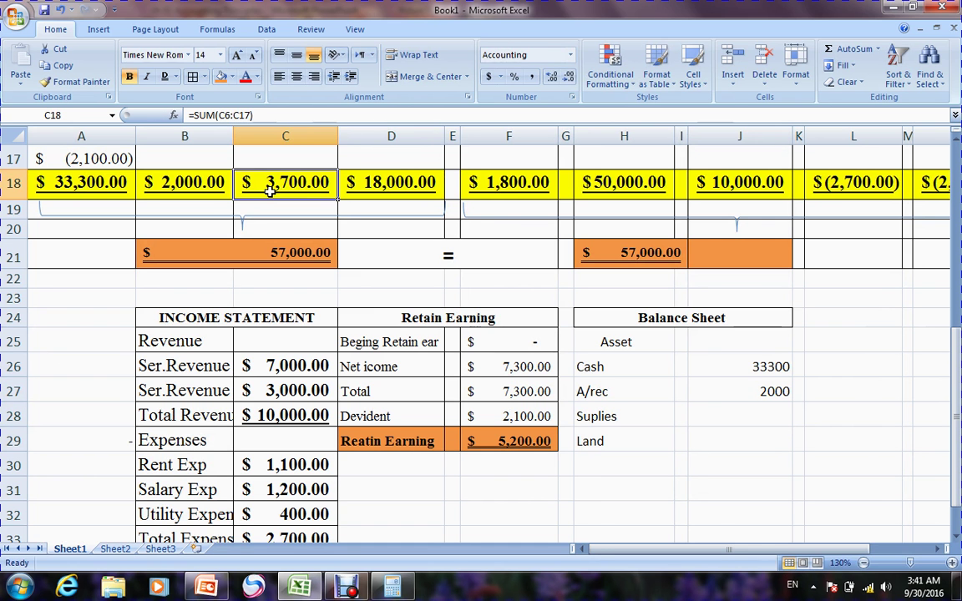
pyautogui.click(736, 416)
pyautogui.write('37000')
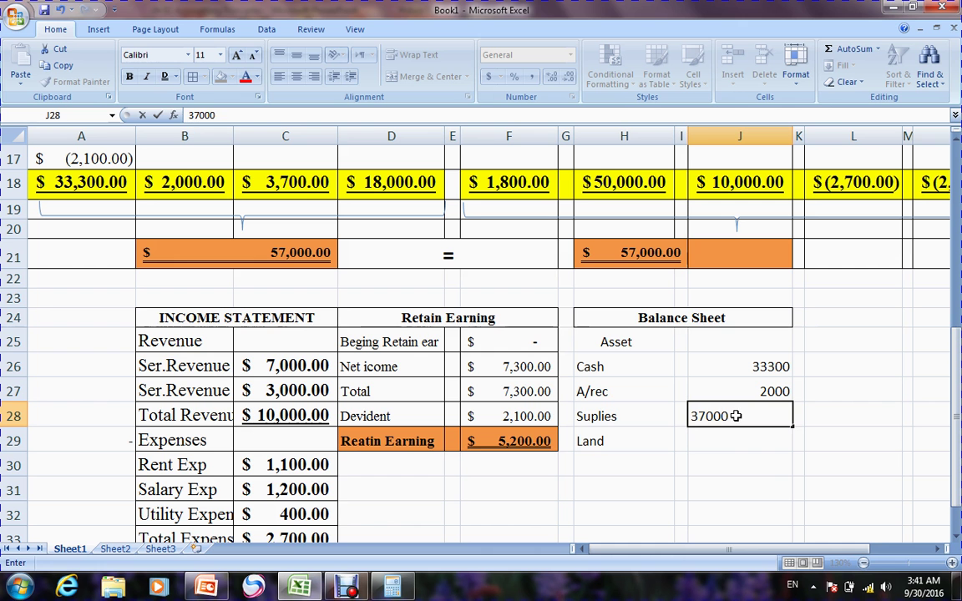
pyautogui.press('BackSpace')
pyautogui.click(737, 441)
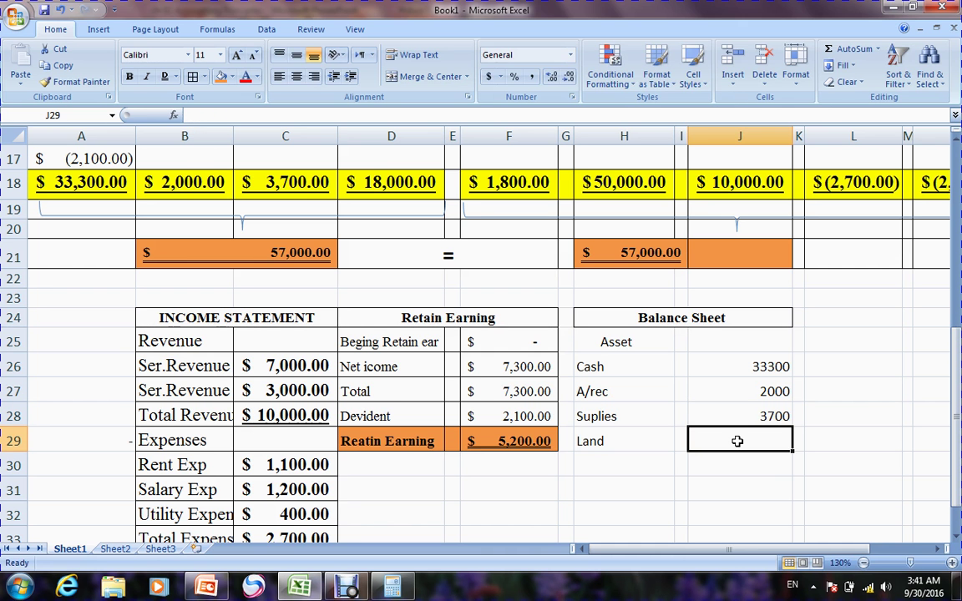
pyautogui.write('18000')
pyautogui.click(750, 462)
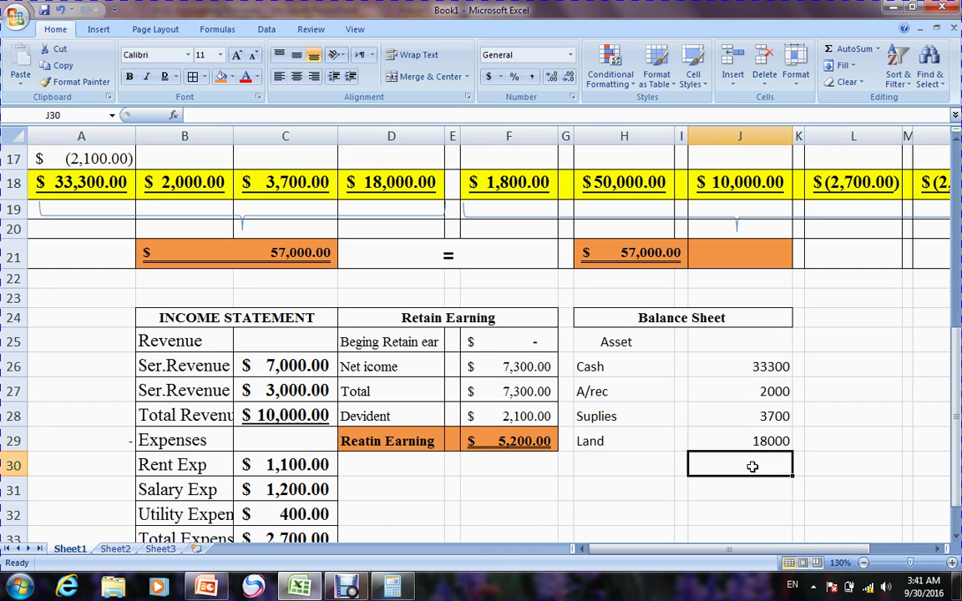
# Label H30 Total Assets and sum the asset amounts J26:J29 in J30
pyautogui.click(640, 470)
pyautogui.write('Total Assets')
pyautogui.moveTo(715, 367); pyautogui.dragTo(772, 455)
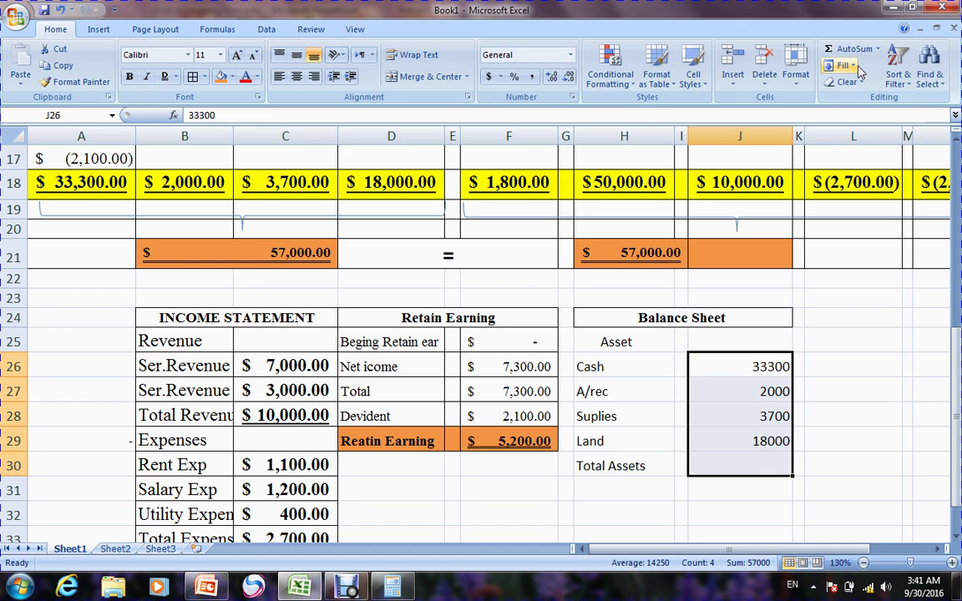
pyautogui.click(852, 50)
pyautogui.click(837, 415)
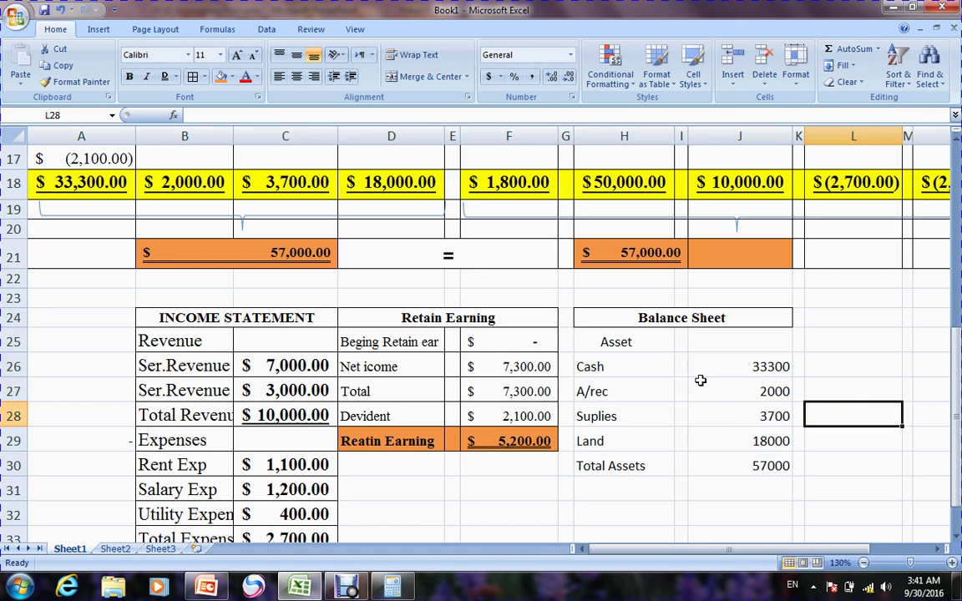
# Apply all borders to the asset table H25:J30
pyautogui.click(628, 344)
pyautogui.moveTo(628, 344); pyautogui.dragTo(745, 462)
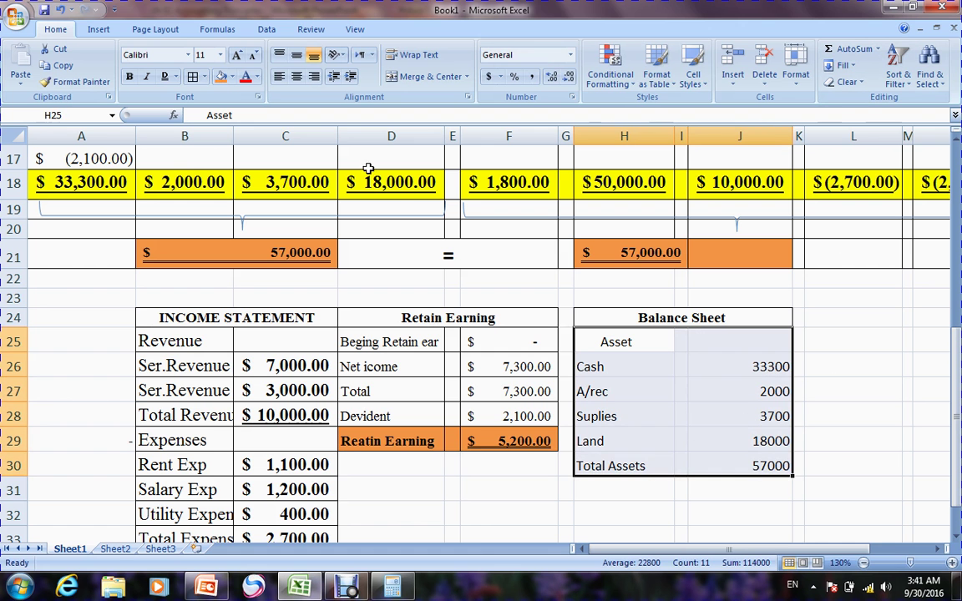
pyautogui.click(193, 77)
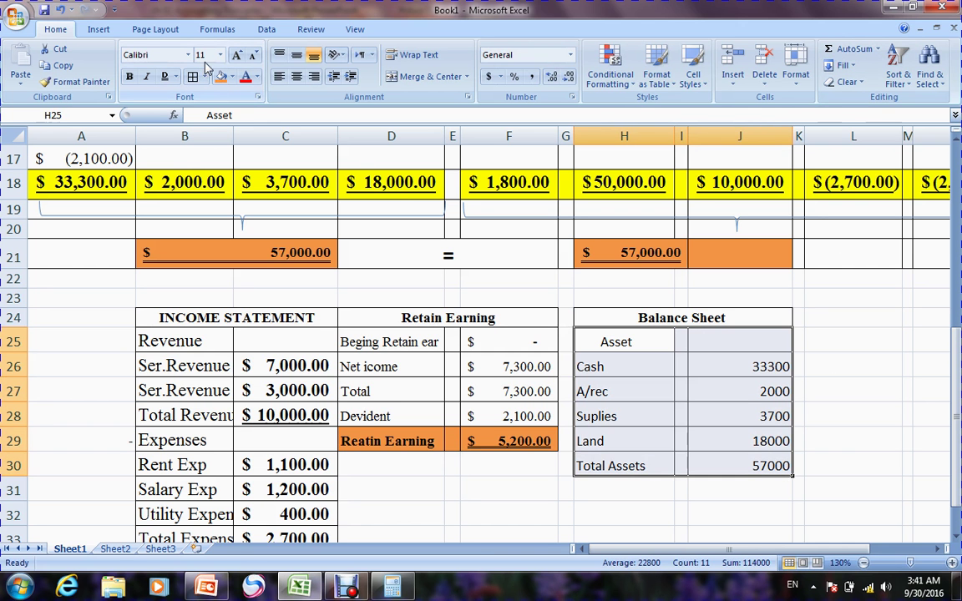
# Set the font of H25:J30 to Times New Roman, size 12
pyautogui.click(161, 55)
pyautogui.click(161, 55)
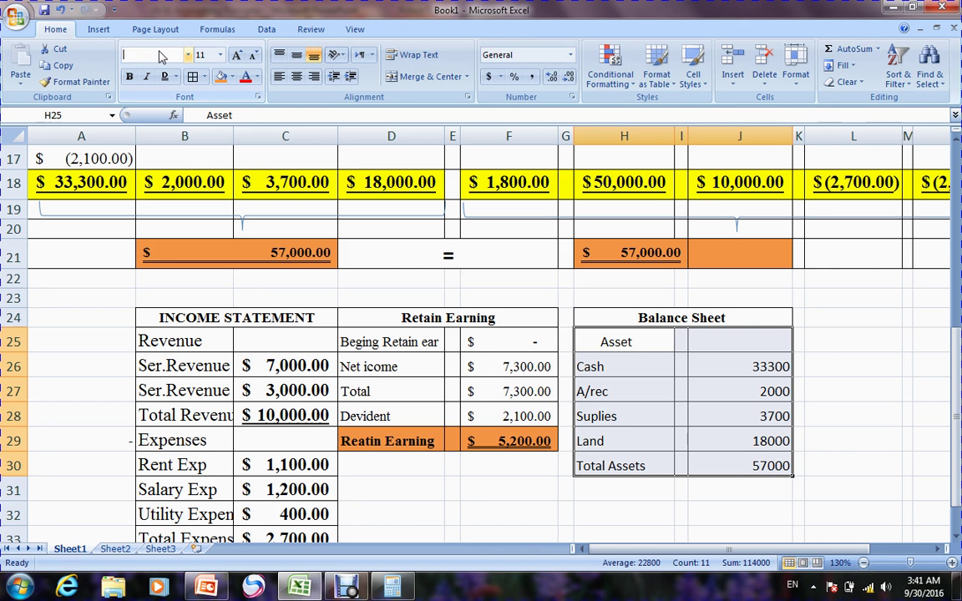
pyautogui.write('Times New Rom')
pyautogui.press('Return')
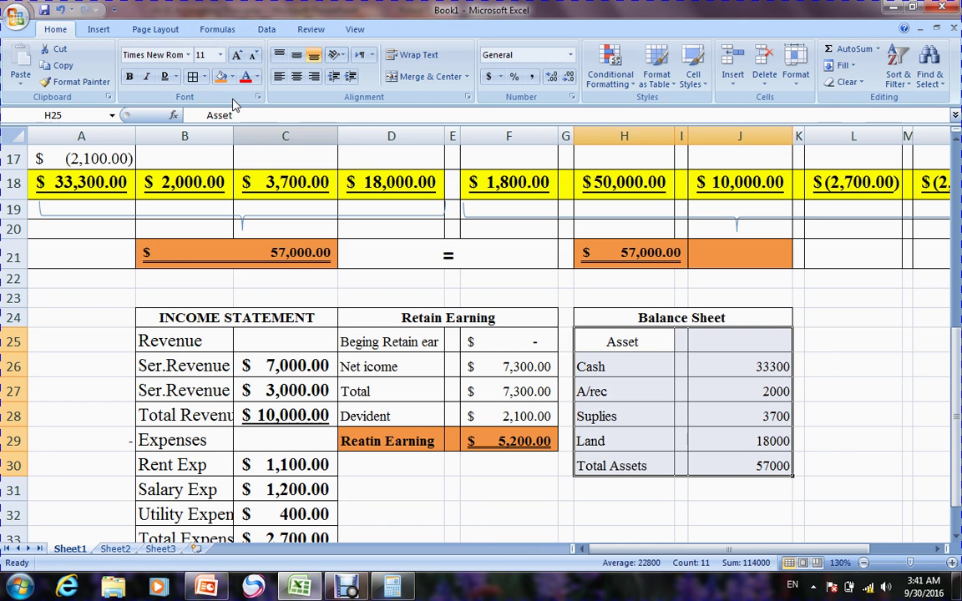
pyautogui.press('Return')
# Format the asset amounts J26:J30 as accounting values with a dollar sign
pyautogui.moveTo(691, 365); pyautogui.dragTo(745, 466)
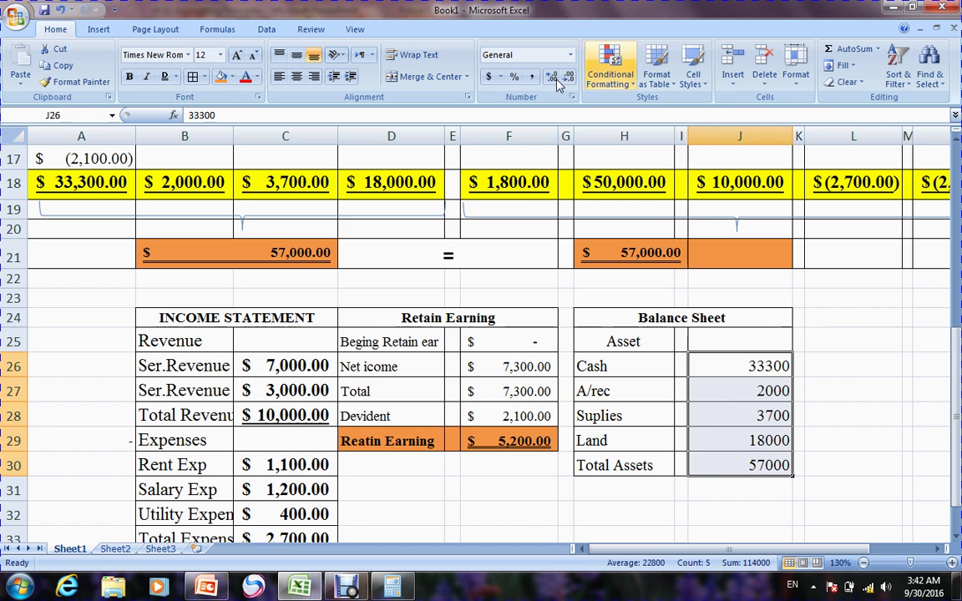
pyautogui.click(489, 76)
pyautogui.click(883, 397)
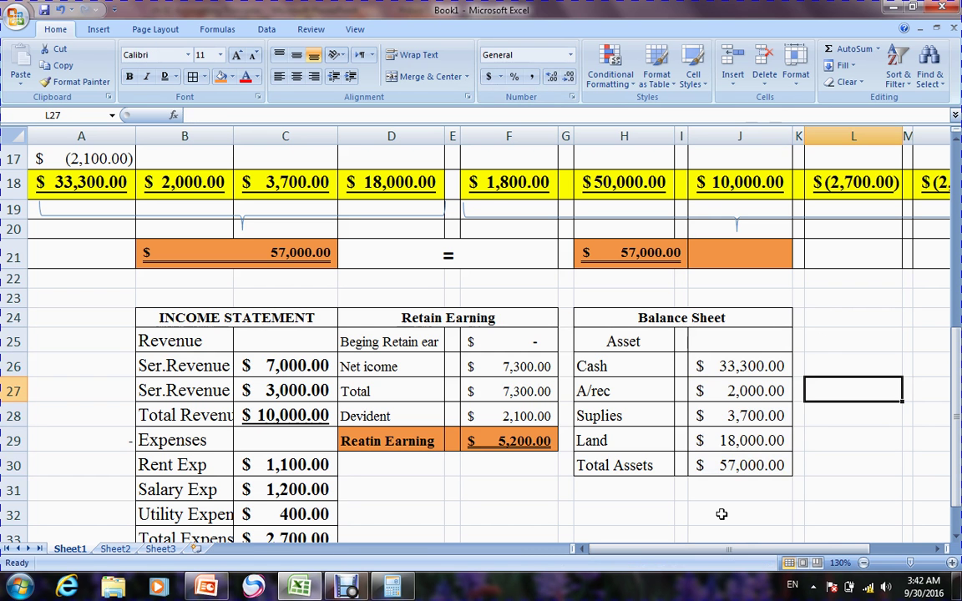
# Fill the Total Assets row H30:J30 with orange and double-underline the total in J30
pyautogui.moveTo(663, 466); pyautogui.dragTo(704, 465)
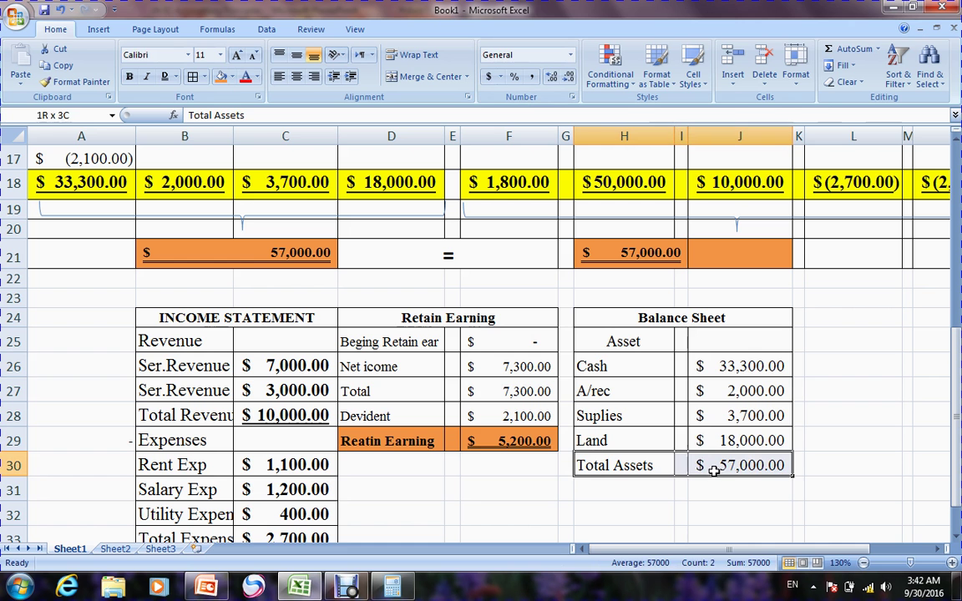
pyautogui.click(222, 76)
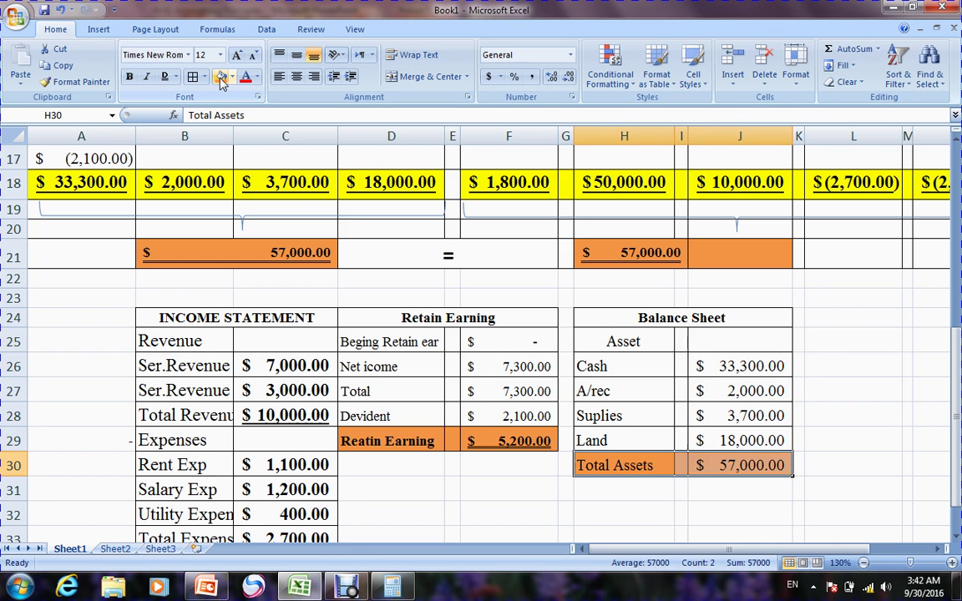
pyautogui.click(666, 513)
pyautogui.click(717, 469)
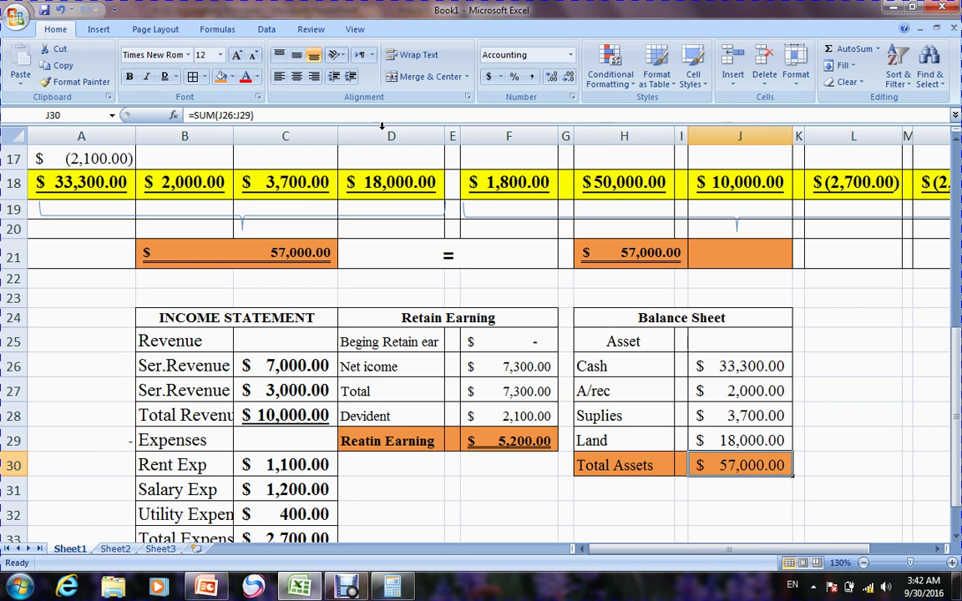
pyautogui.click(165, 76)
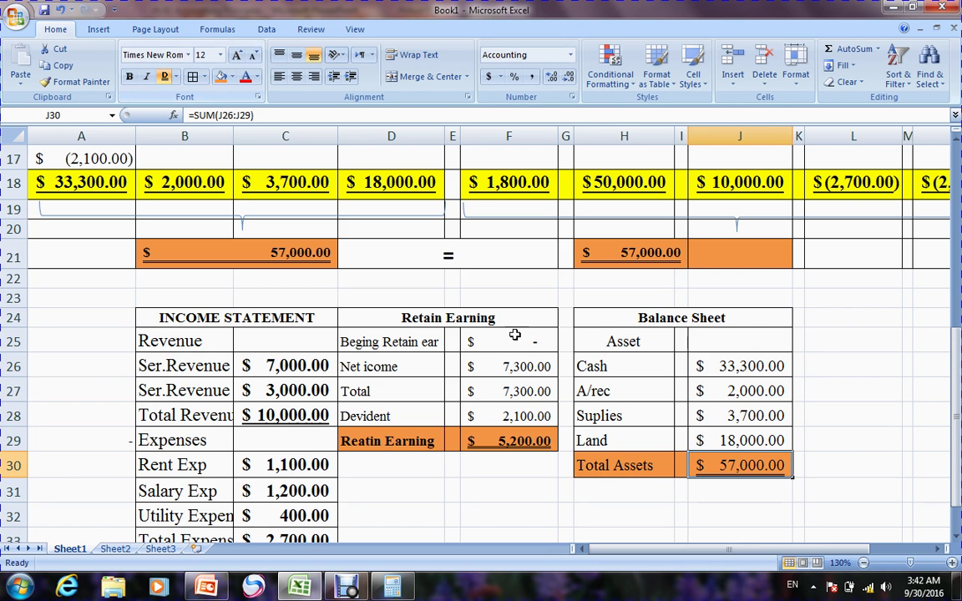
pyautogui.click(867, 439)
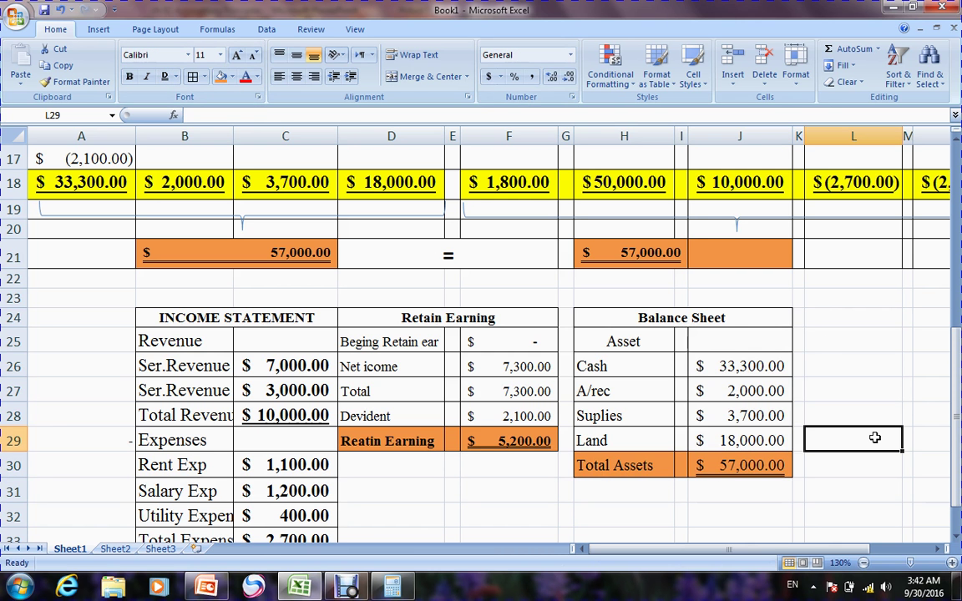
# Review the income statement, retained earnings and balance sheet tables side by side, down to the rows beneath them
pyautogui.click(305, 320)
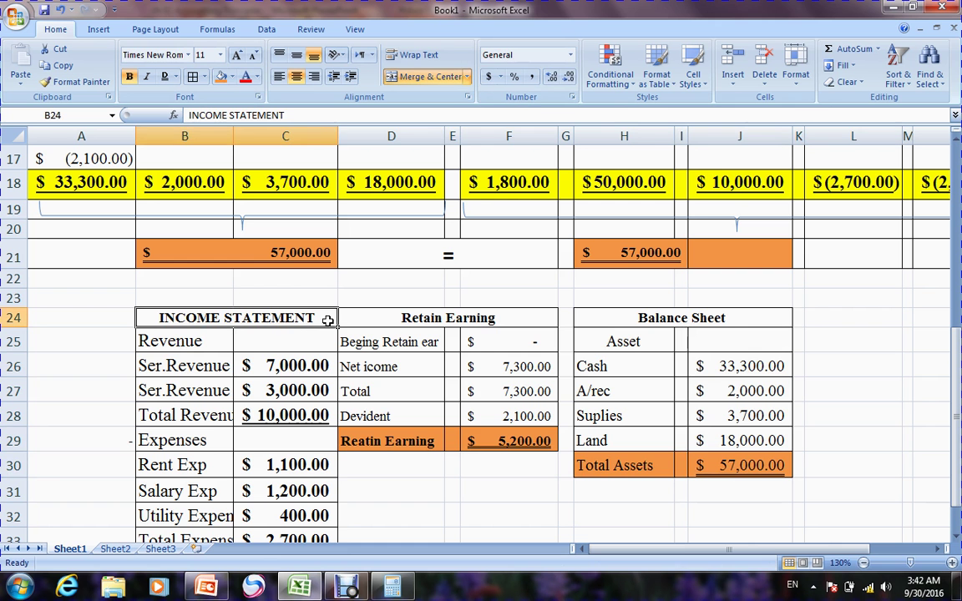
pyautogui.click(411, 324)
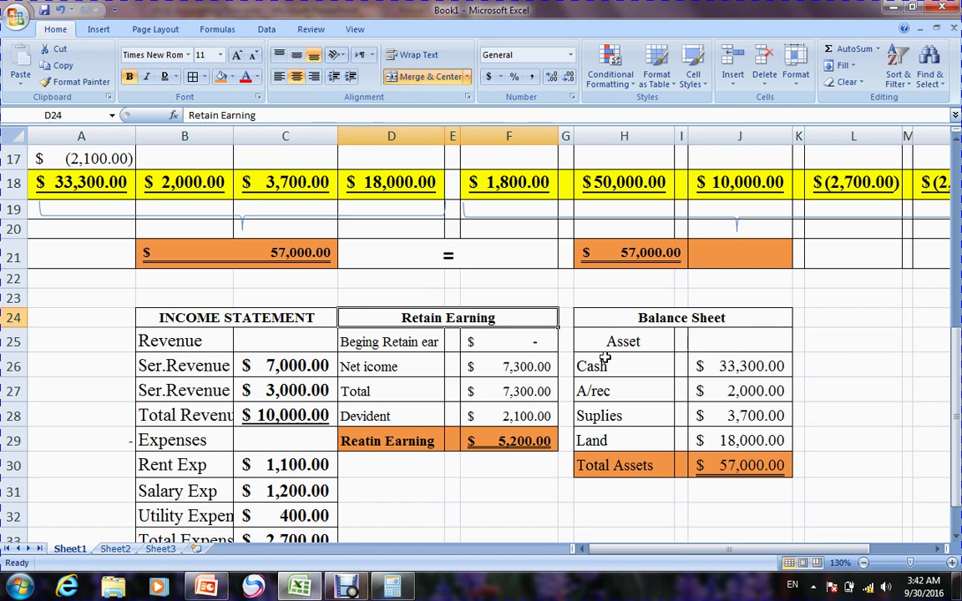
pyautogui.click(680, 318)
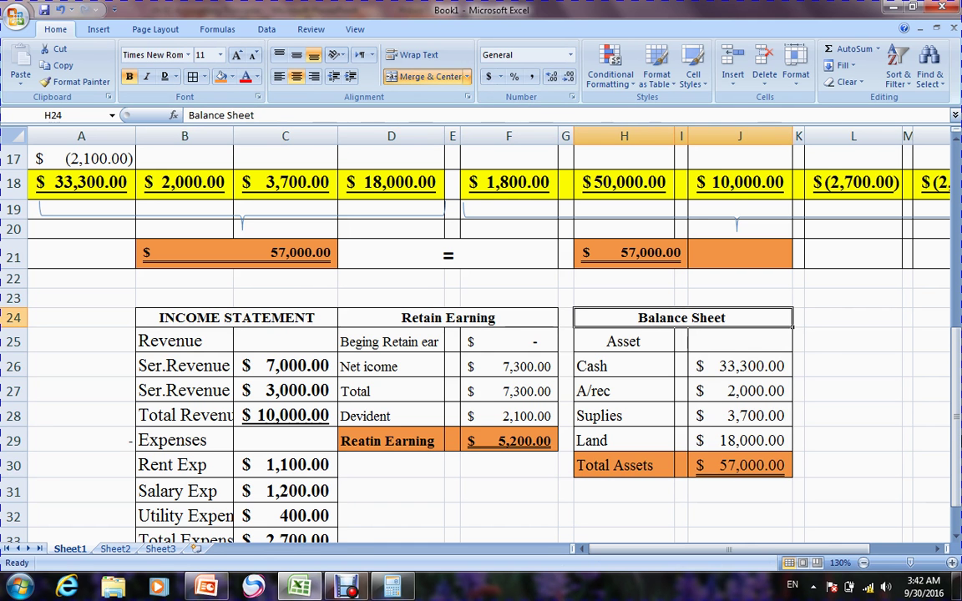
pyautogui.click(957, 537)
pyautogui.click(957, 537)
pyautogui.click(957, 537)
pyautogui.click(957, 537)
pyautogui.click(958, 537)
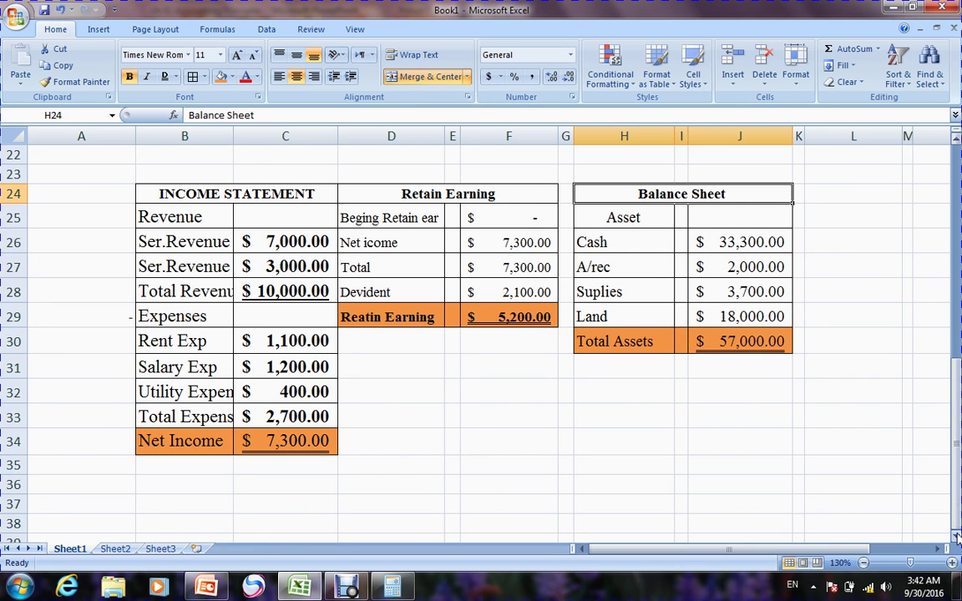
# Enter a Liability heading in H32 and an A/payble line in H33 with 1800 in J33
pyautogui.click(624, 393)
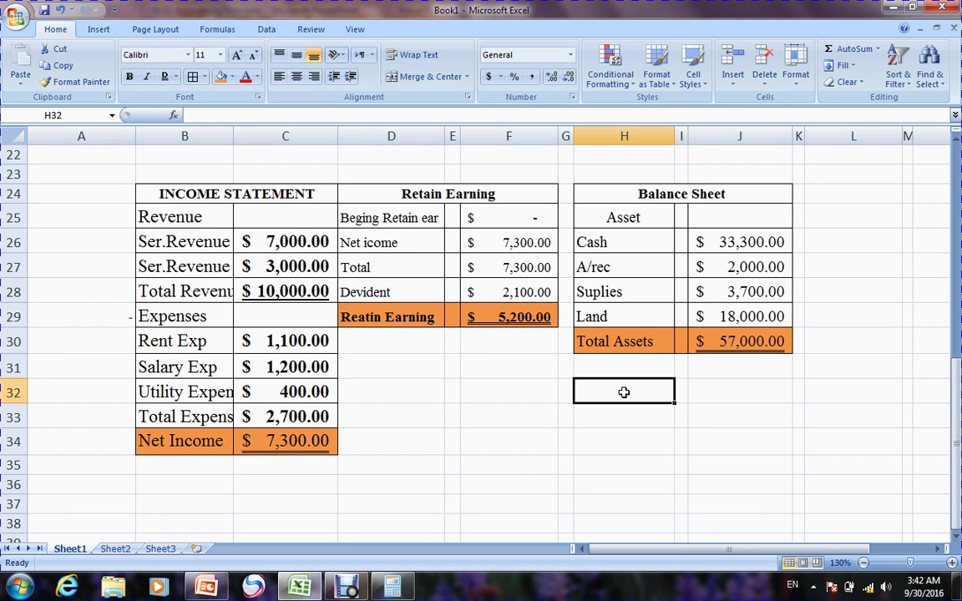
pyautogui.write('A')
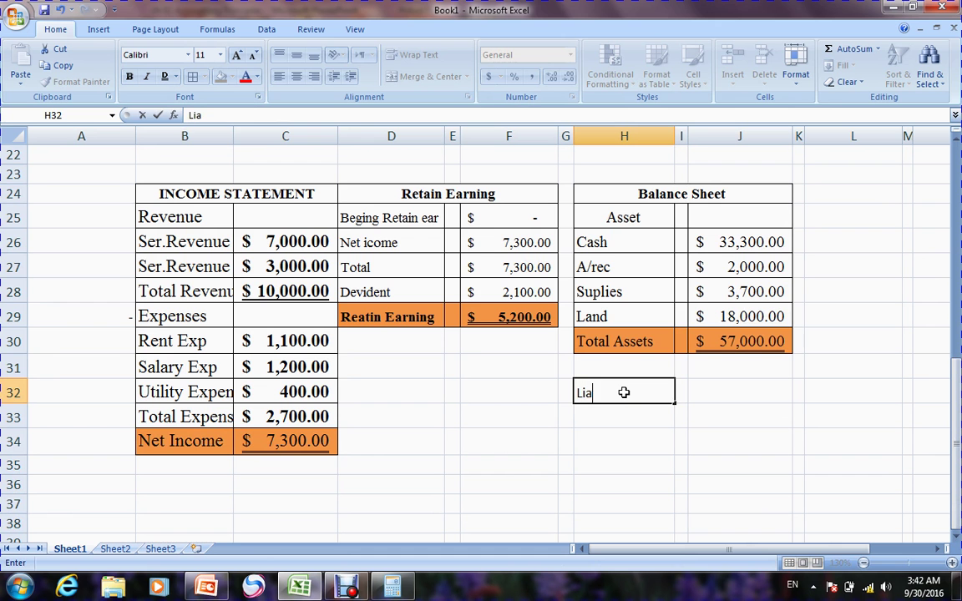
pyautogui.write('iability')
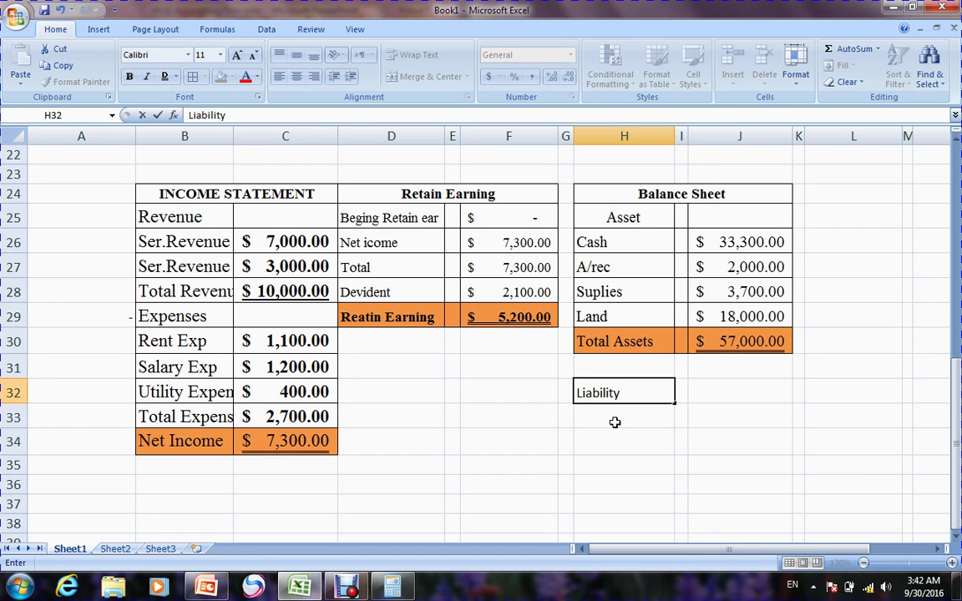
pyautogui.click(616, 423)
pyautogui.write('A/payble')
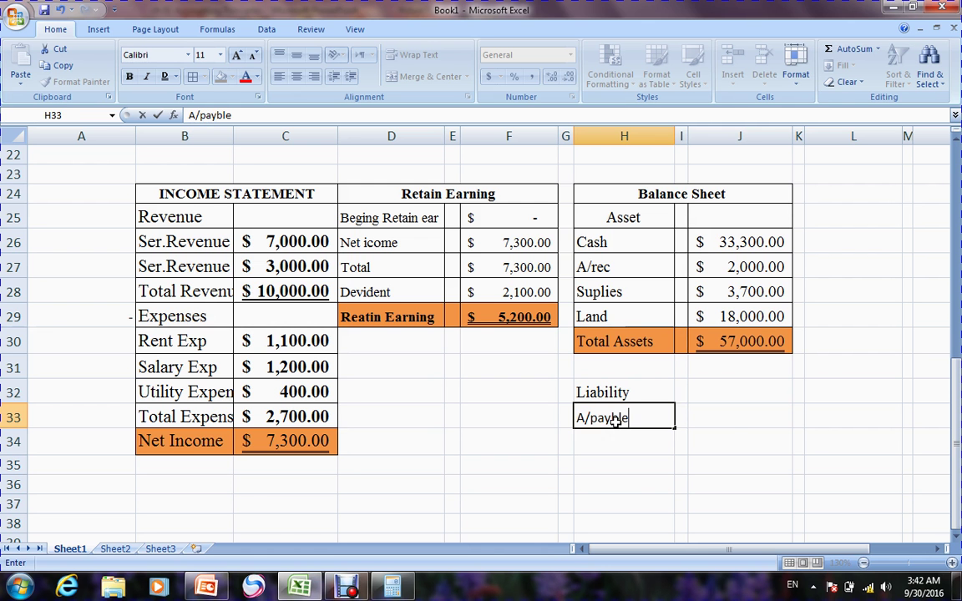
pyautogui.click(733, 422)
pyautogui.moveTo(952, 378)
pyautogui.mouseDown()
pyautogui.moveTo(938, 198)
pyautogui.moveTo(945, 384)
pyautogui.mouseUp()
pyautogui.write('1')
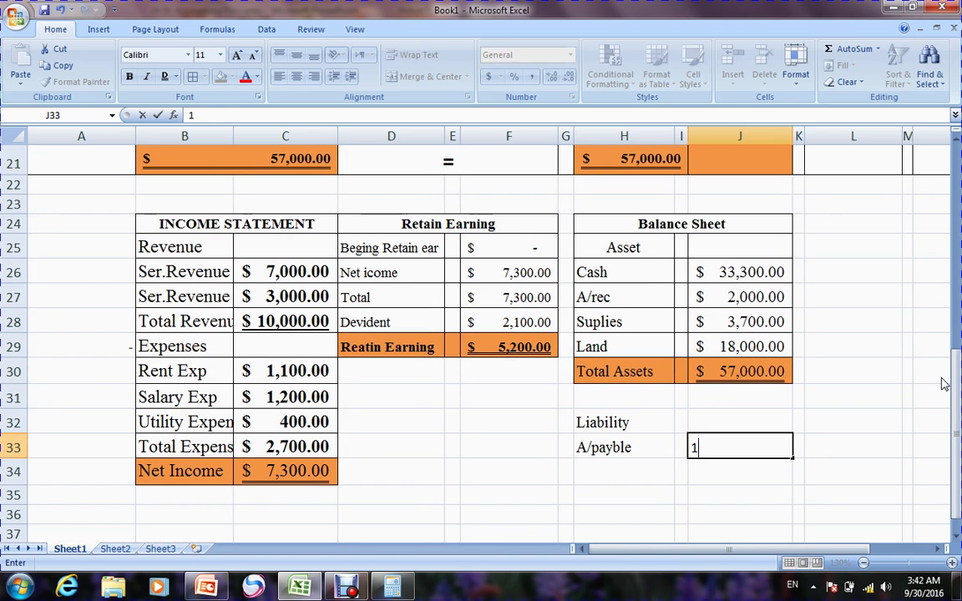
pyautogui.write('800')
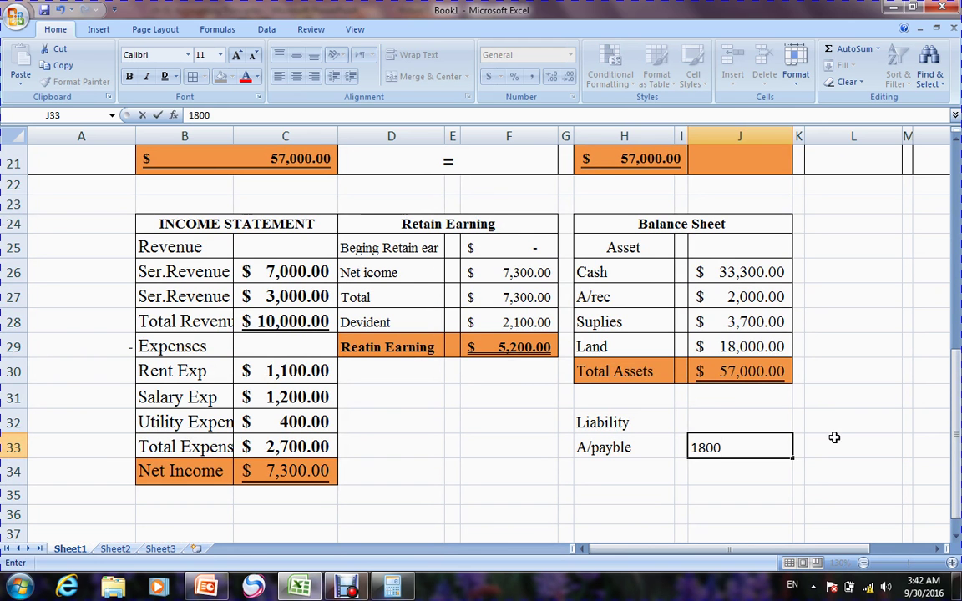
# Add a Total Acc/Payble line in H34 with 1800 in J34
pyautogui.click(643, 472)
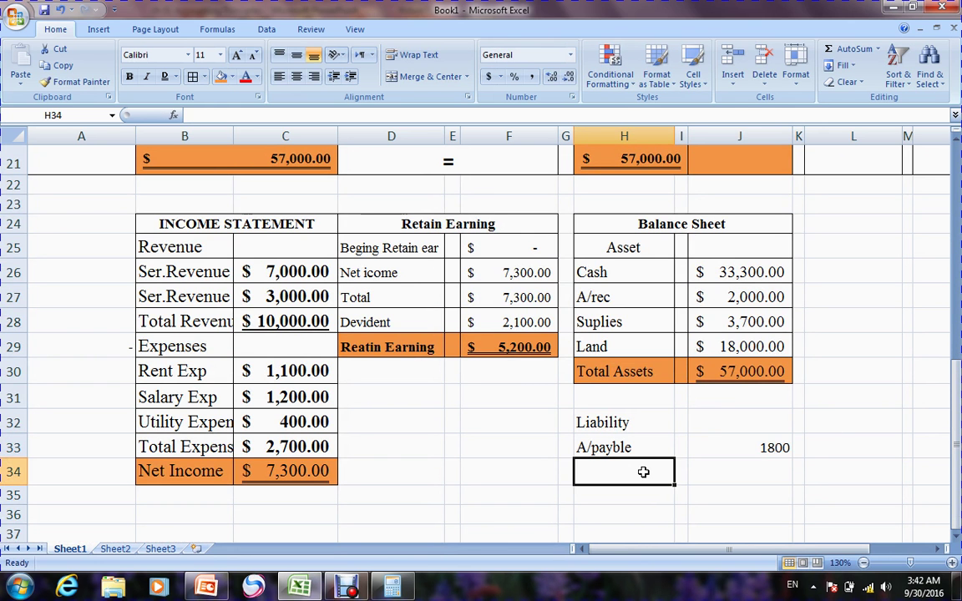
pyautogui.write('T')
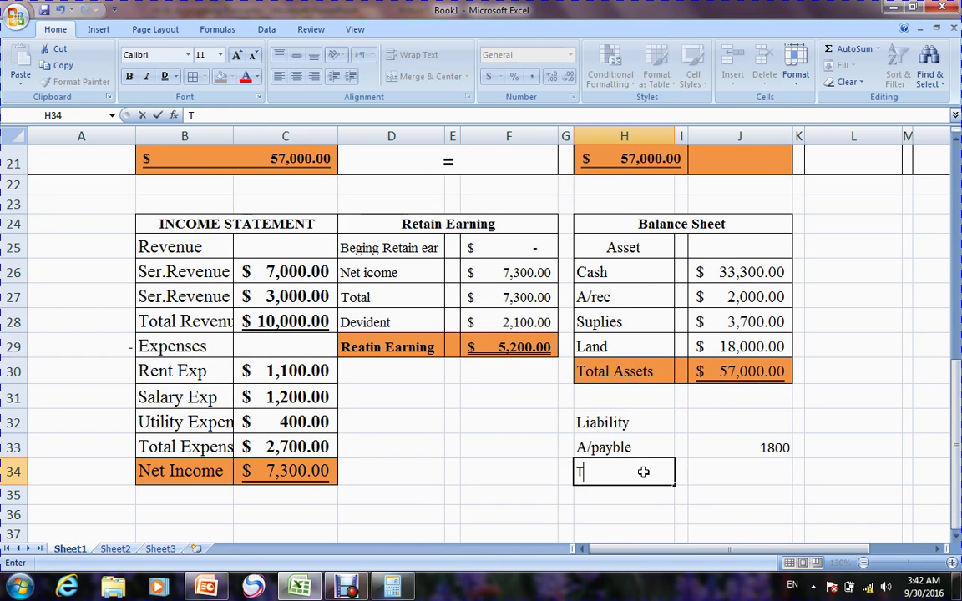
pyautogui.write('otal Acc')
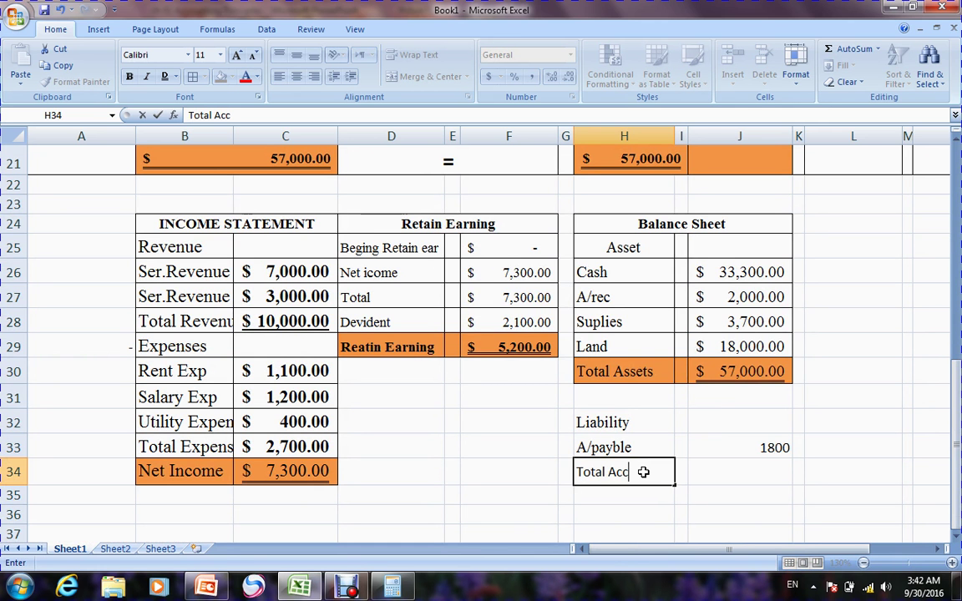
pyautogui.write('/Payble')
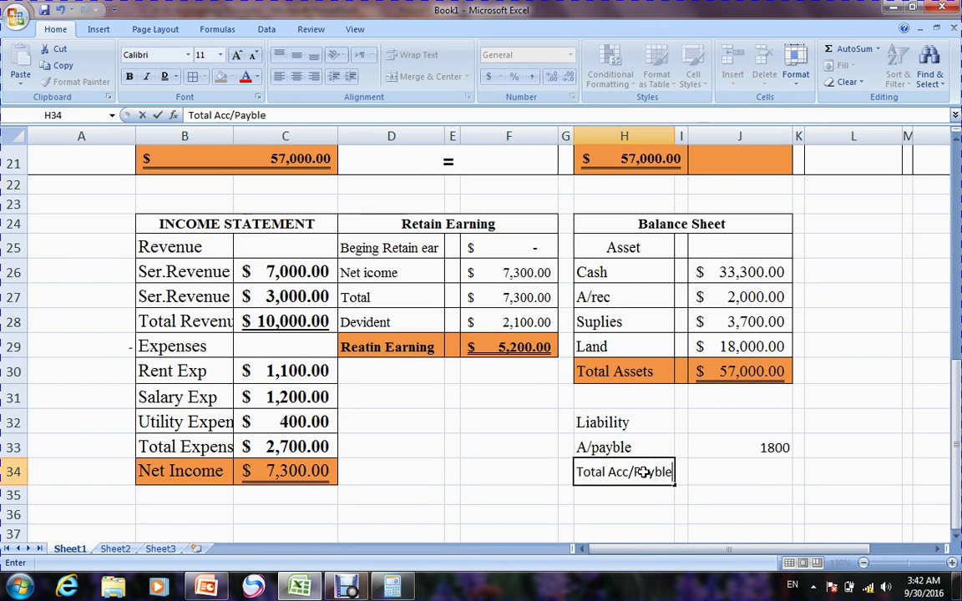
pyautogui.click(762, 477)
pyautogui.write('1800')
pyautogui.press('Tab')
pyautogui.press('Tab')
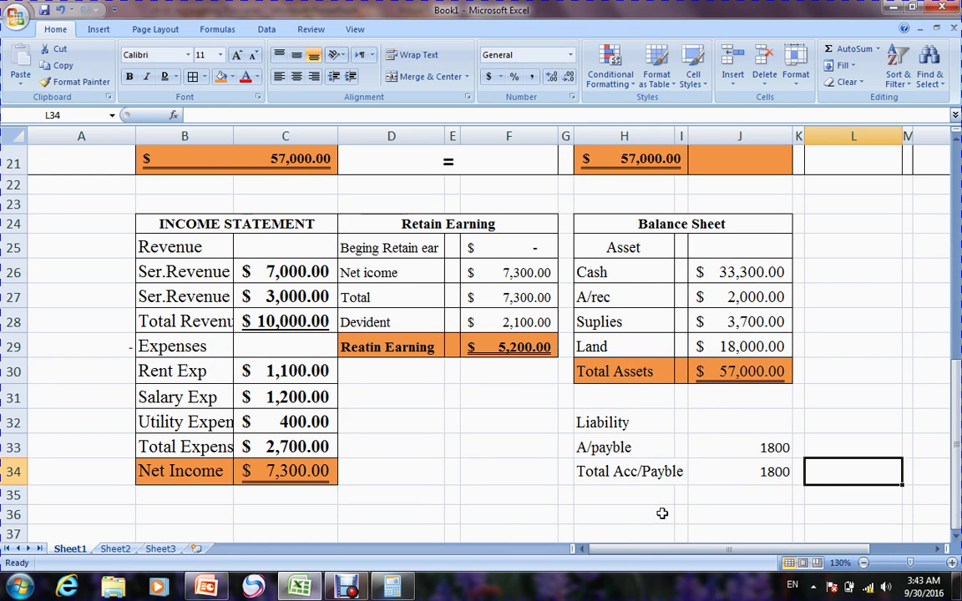
# Enter the Owners Equity heading in H35, below the total payable line
pyautogui.click(636, 501)
pyautogui.write('Owners E')
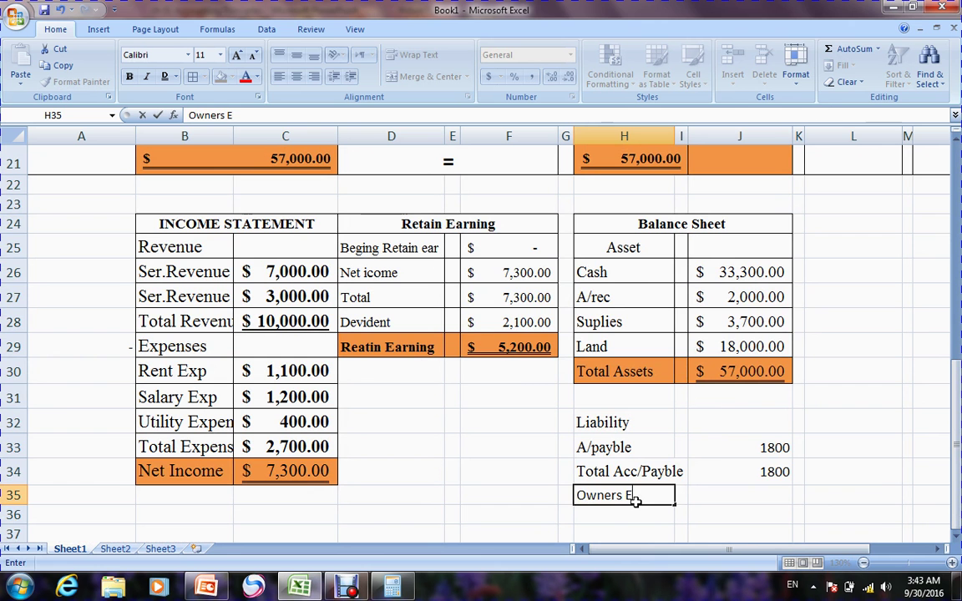
pyautogui.write('quity')
pyautogui.press('Return')
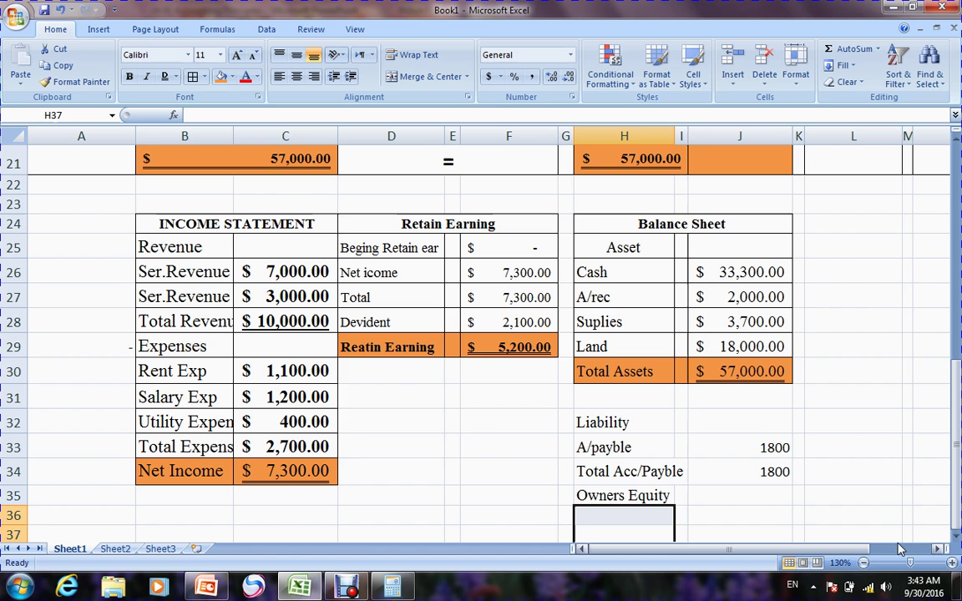
# Check the balance sheet exhibit in PowerPoint, then label H36 capital and H37 Retain earning in the Excel sheet
pyautogui.scroll(-1, 958, 539)
pyautogui.click(771, 465)
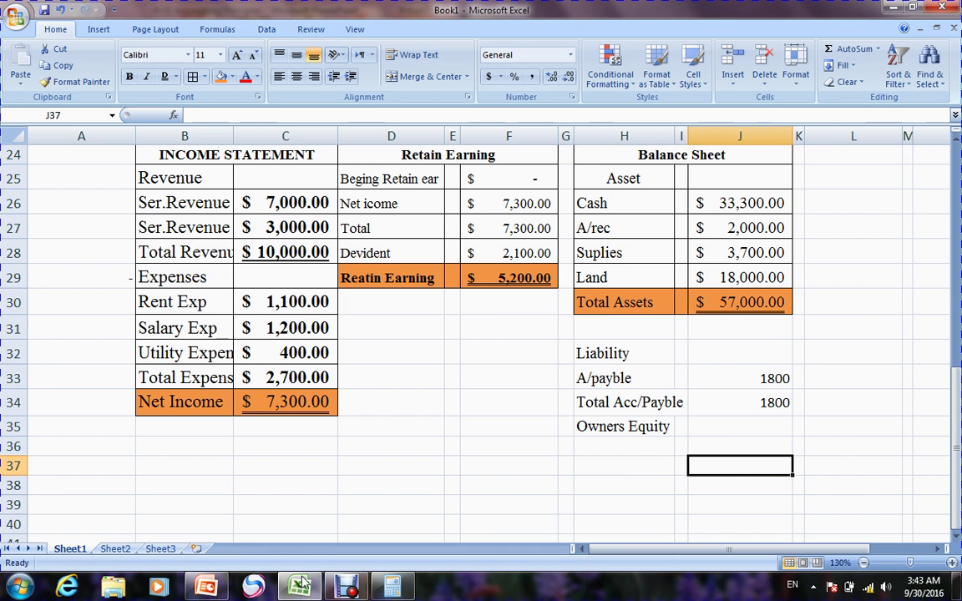
pyautogui.click(207, 589)
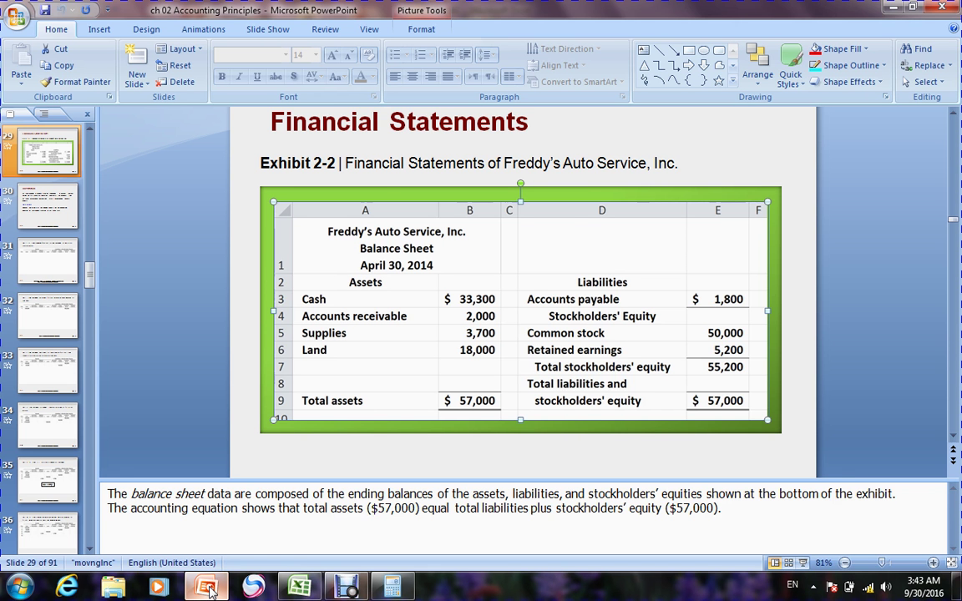
pyautogui.click(208, 589)
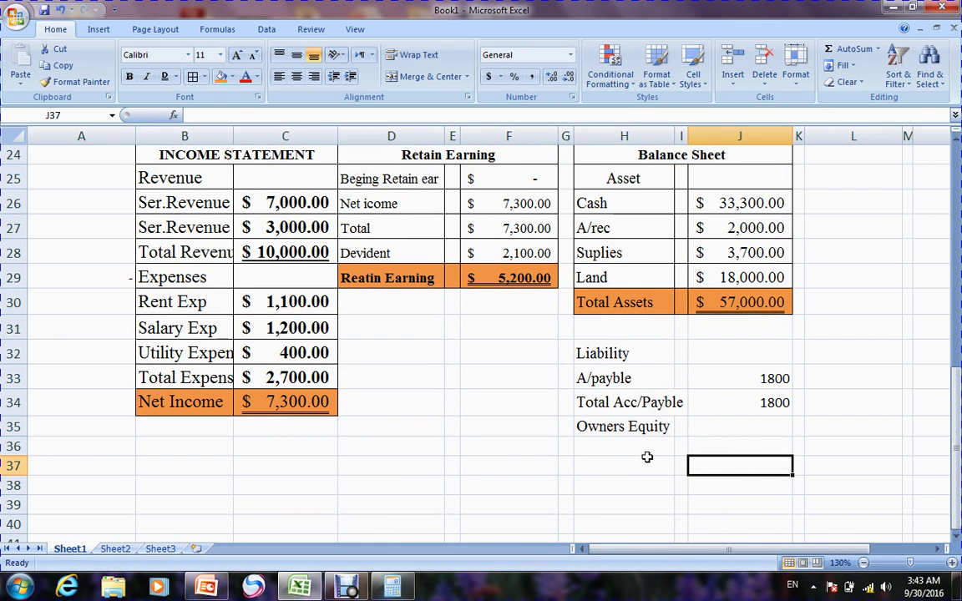
pyautogui.click(644, 451)
pyautogui.write('C')
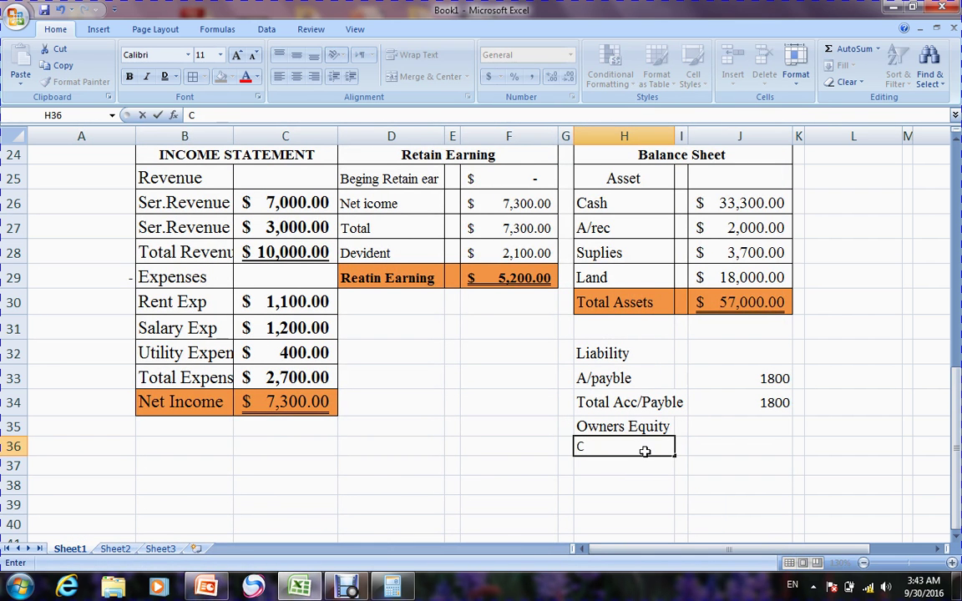
pyautogui.write('apital')
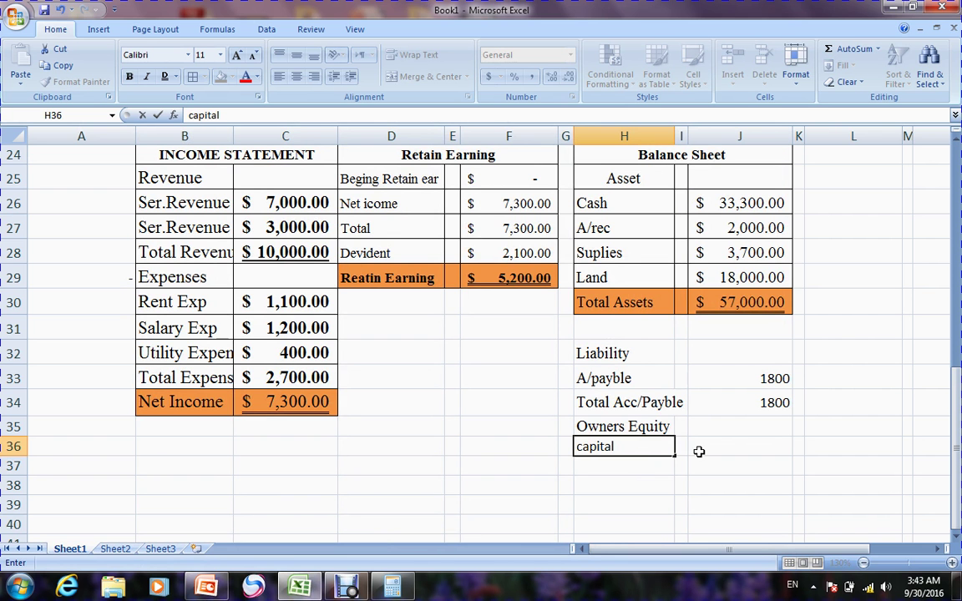
pyautogui.click(641, 468)
pyautogui.write('Retain ear')
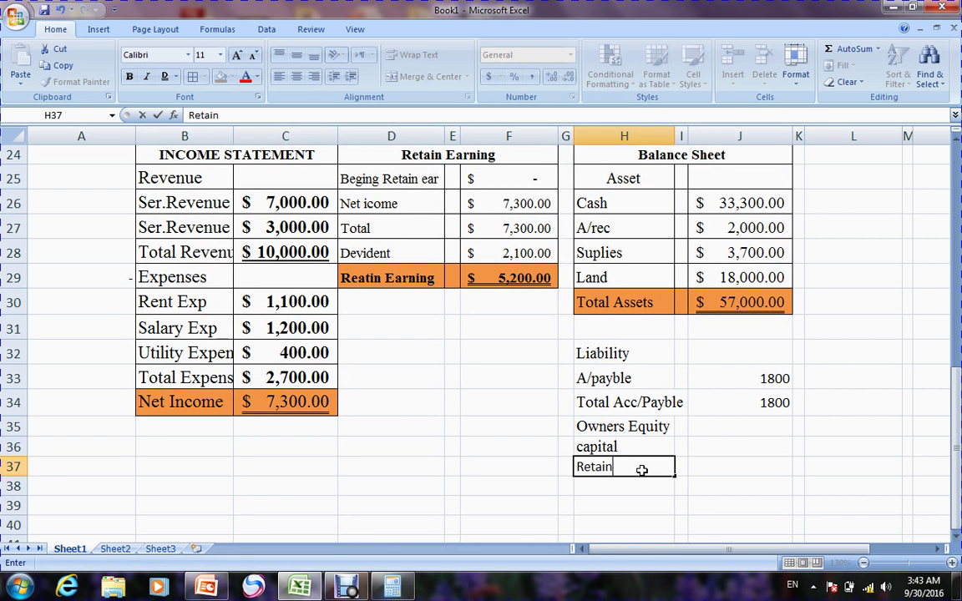
pyautogui.write('ing')
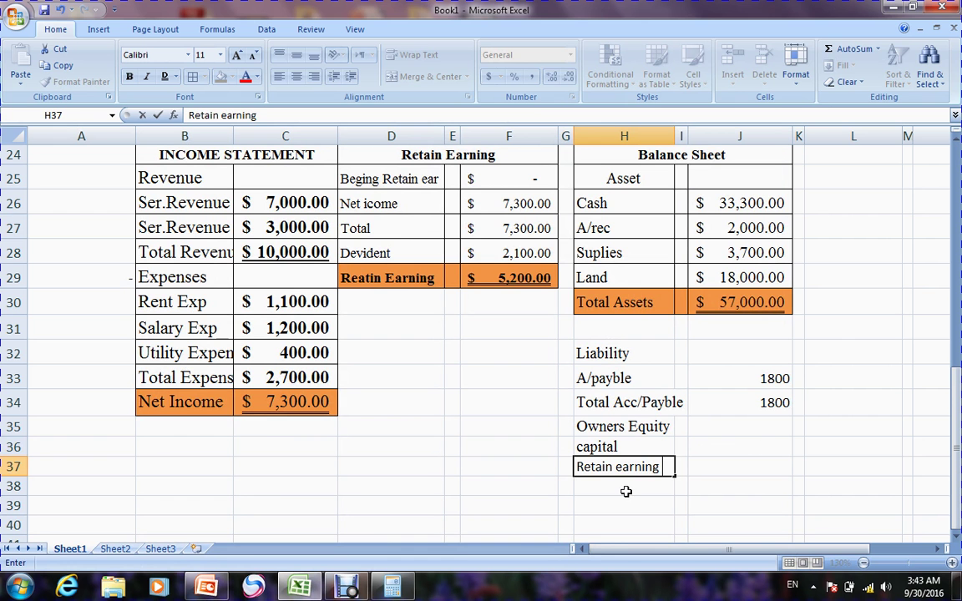
# Label H38 as Total Owner Equ, replacing the suggested autocomplete text
pyautogui.click(625, 491)
pyautogui.write('T')
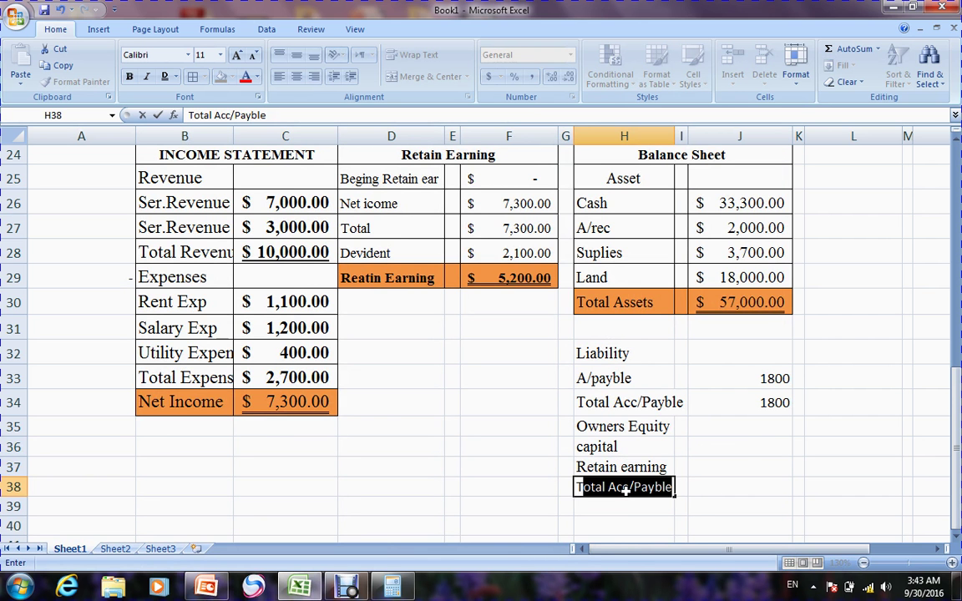
pyautogui.write('otal')
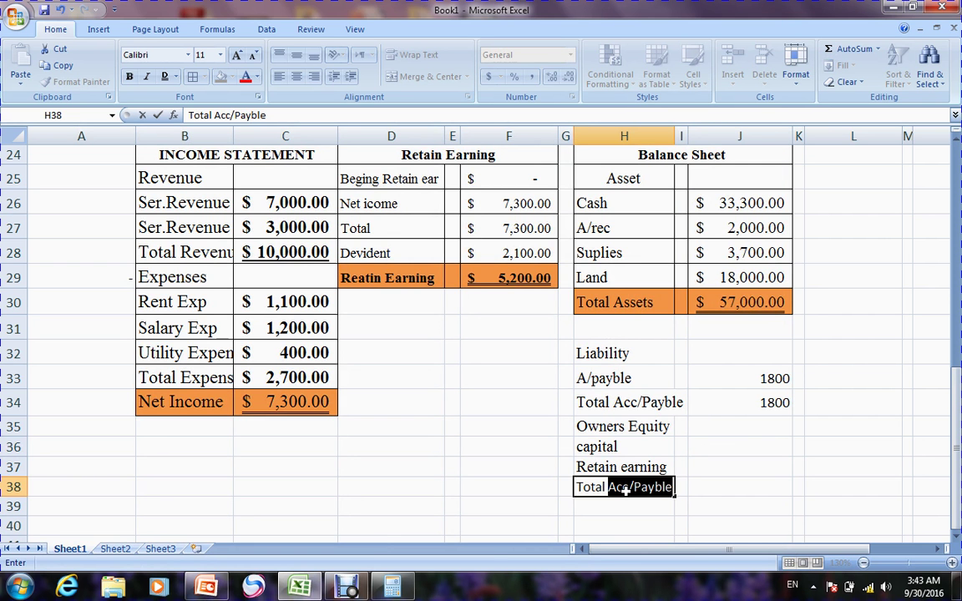
pyautogui.write(' Owner Equ')
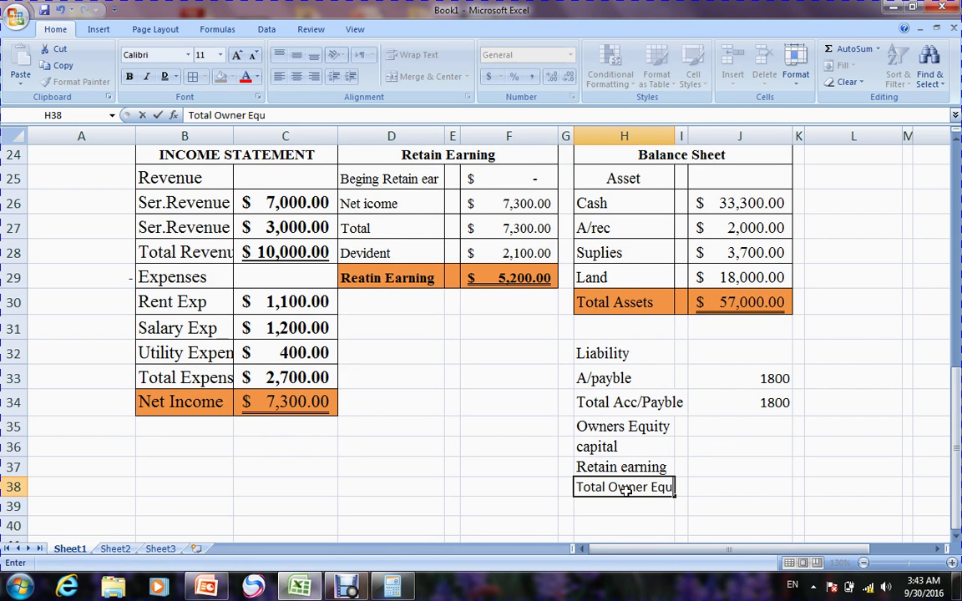
# Enter 5200 as the Retain earning amount in J37
pyautogui.click(781, 468)
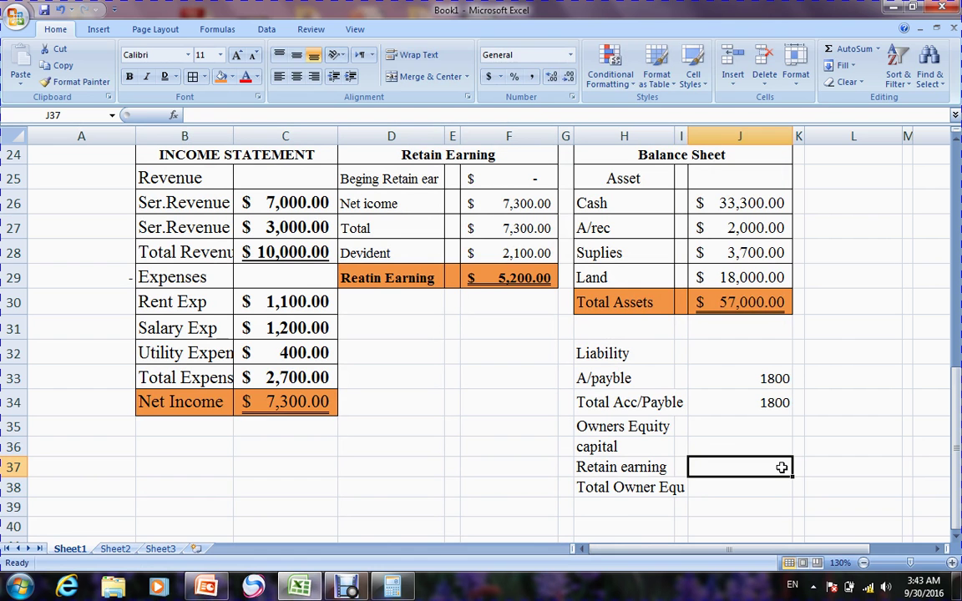
pyautogui.write('5')
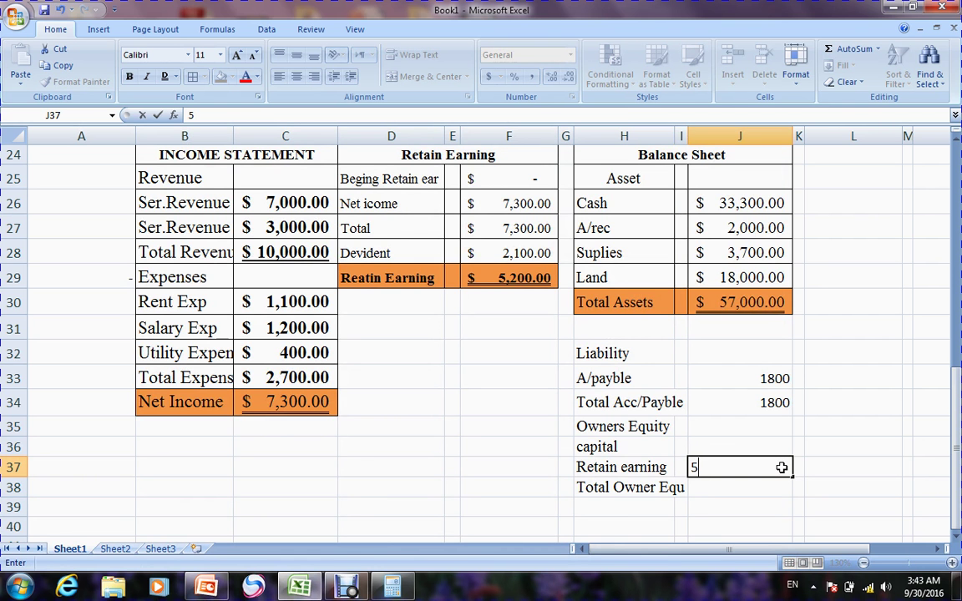
pyautogui.write('200')
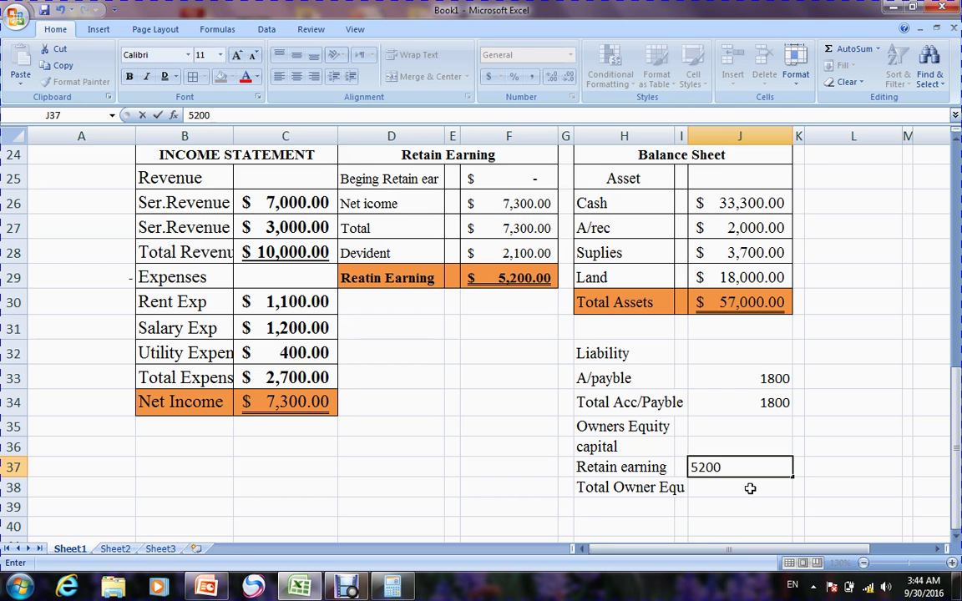
pyautogui.click(750, 486)
# Look up the capital total in H18 of the transaction table and enter 50000 for capital in J36
pyautogui.moveTo(956, 432); pyautogui.dragTo(926, 276)
pyautogui.click(626, 309)
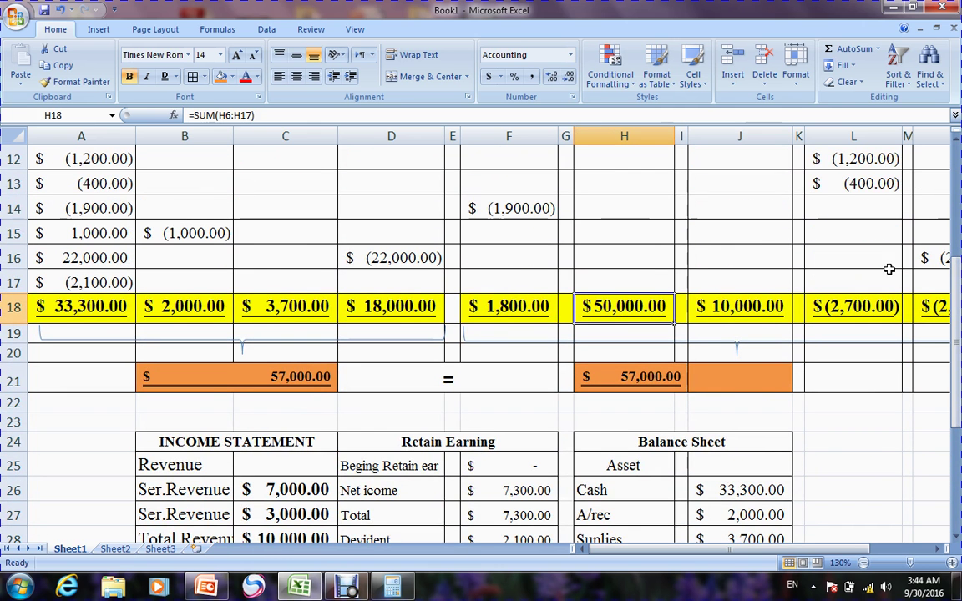
pyautogui.moveTo(956, 367); pyautogui.dragTo(956, 380)
pyautogui.click(760, 486)
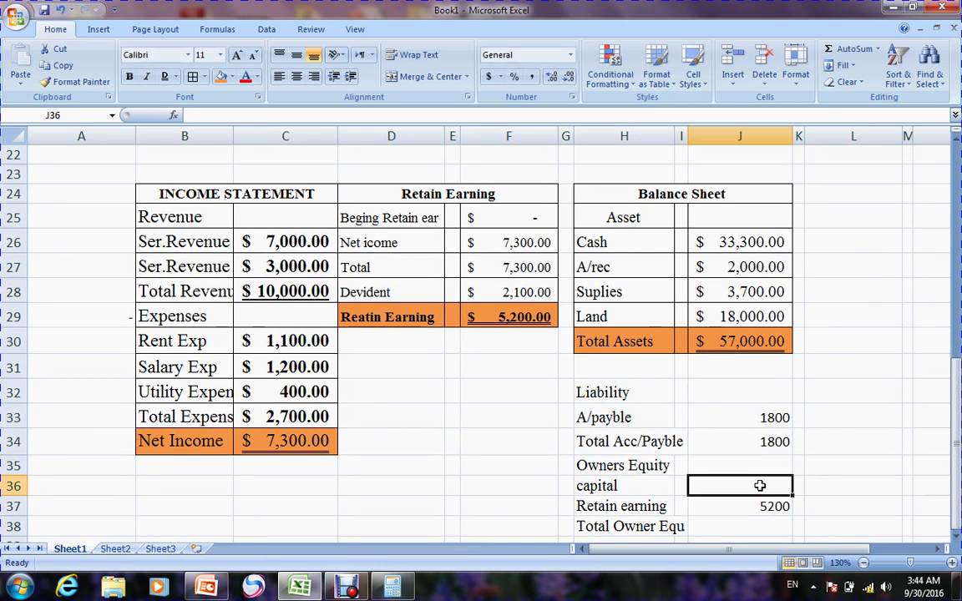
pyautogui.write('5000')
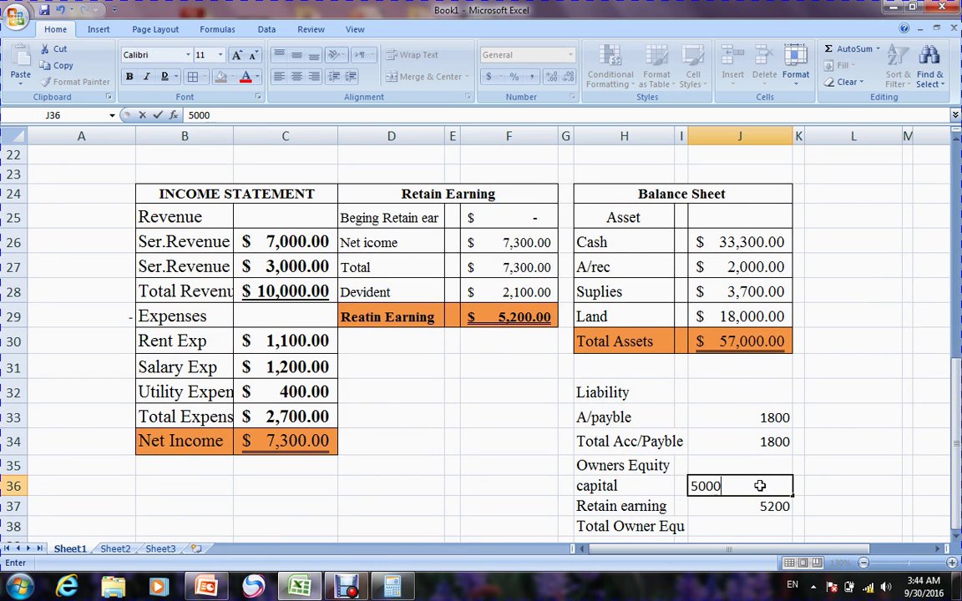
pyautogui.write('0')
pyautogui.click(766, 507)
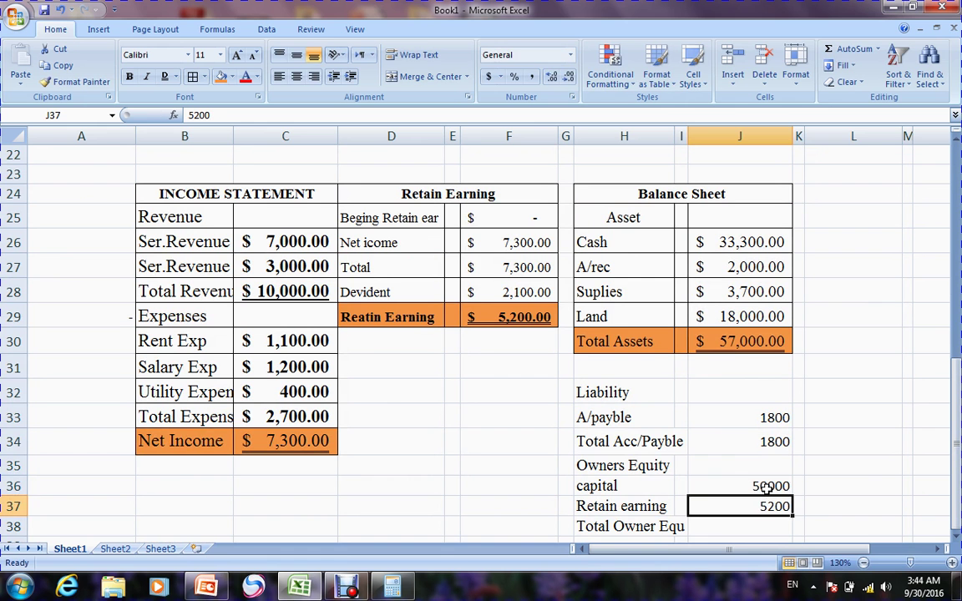
# Total the capital and retained earnings amounts in J38 with AutoSum
pyautogui.moveTo(767, 486); pyautogui.dragTo(768, 523)
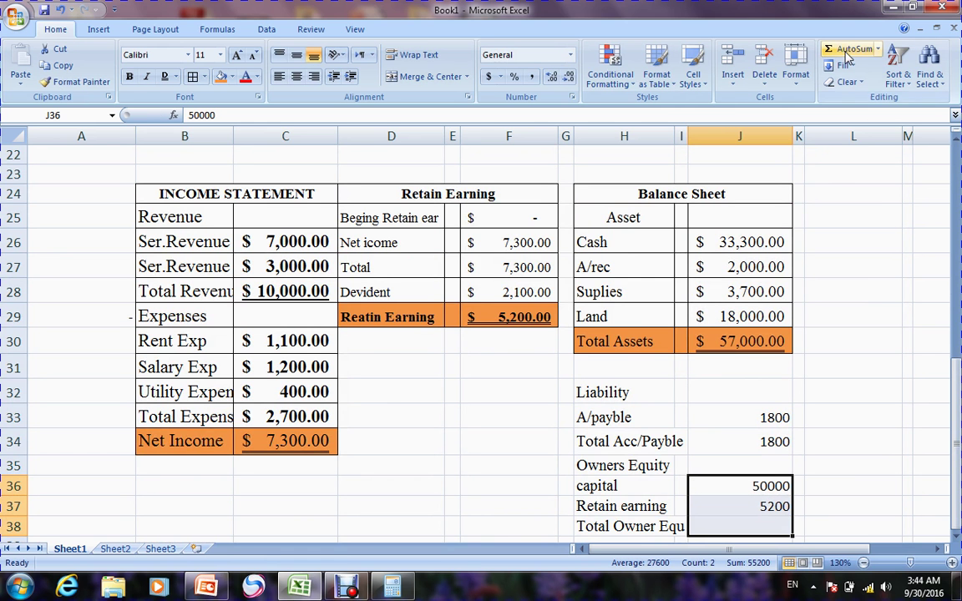
pyautogui.click(854, 49)
pyautogui.moveTo(957, 360); pyautogui.dragTo(958, 541)
pyautogui.click(957, 538)
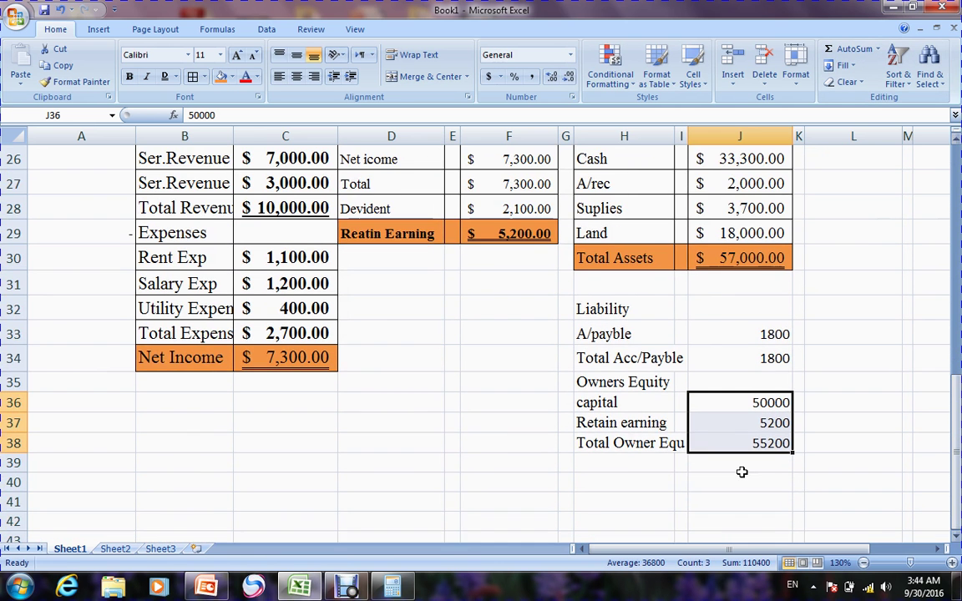
# Add Total Acc/Payble in J34 and Total Owner Equ in J38 with the formula =J34+J38 in J40
pyautogui.click(595, 479)
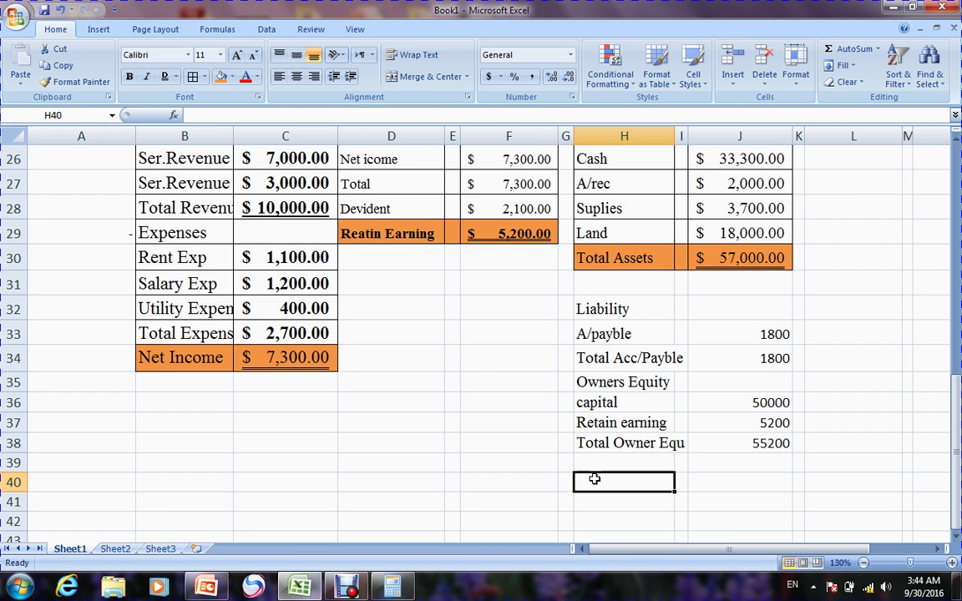
pyautogui.click(761, 486)
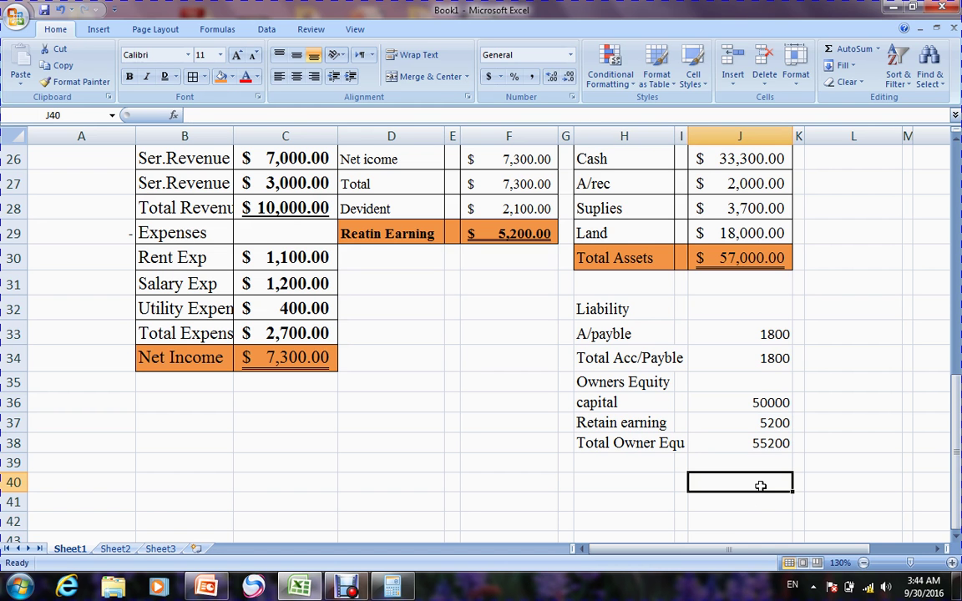
pyautogui.write('=')
pyautogui.click(785, 359)
pyautogui.write('+')
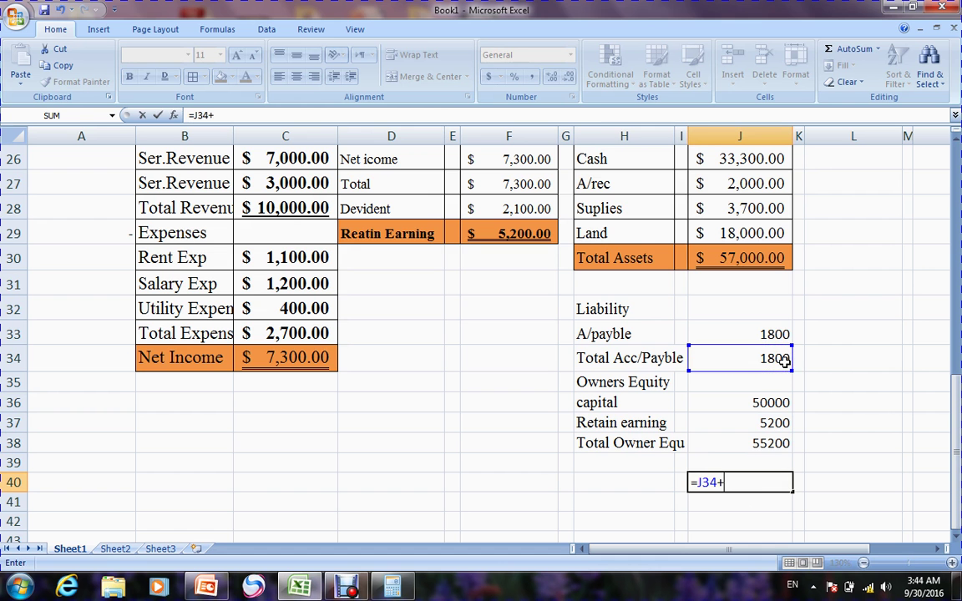
pyautogui.click(754, 445)
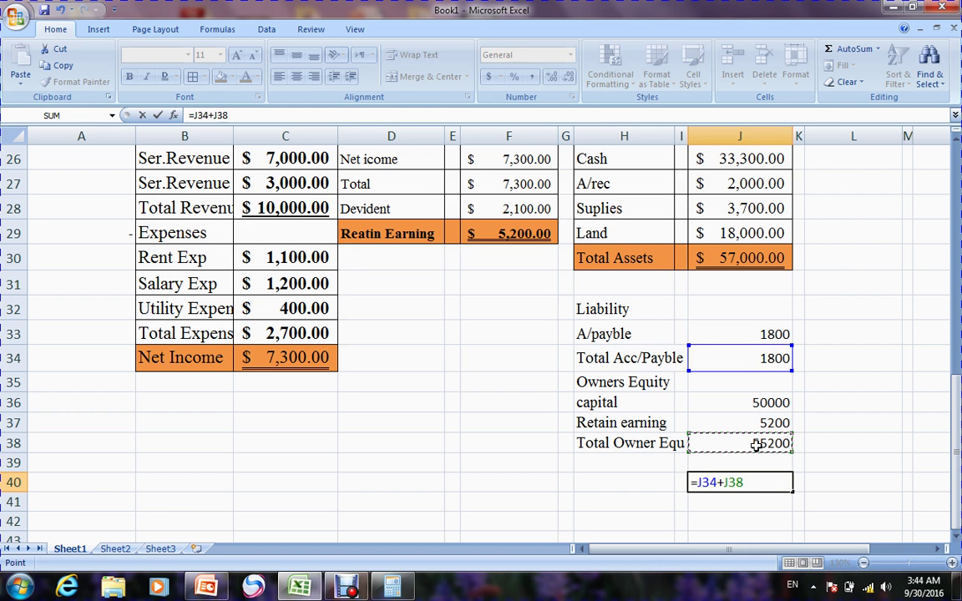
pyautogui.press('Return')
pyautogui.click(747, 484)
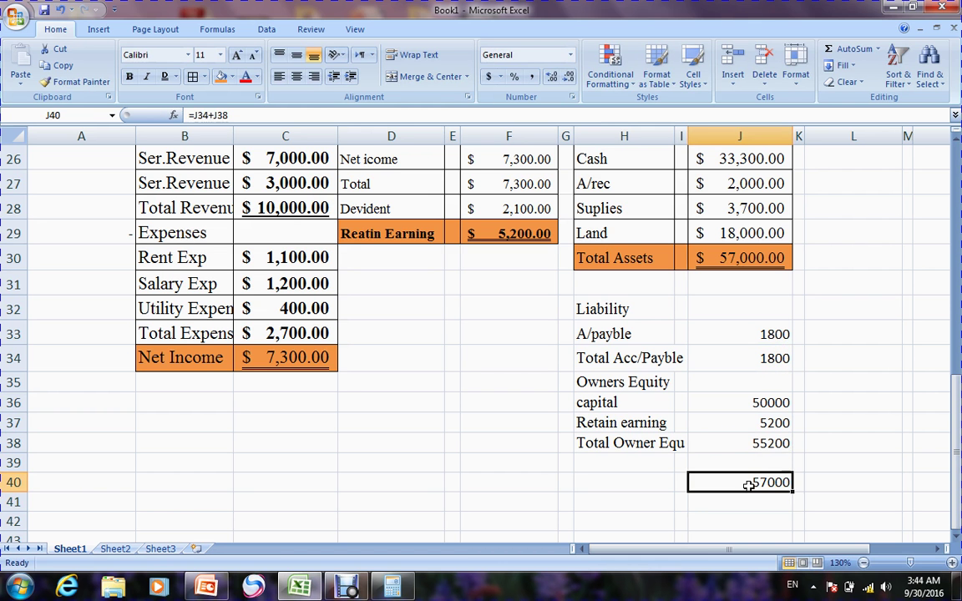
# Copy the formatting of the Total Assets amount in J30 onto the total in J40
pyautogui.click(750, 258)
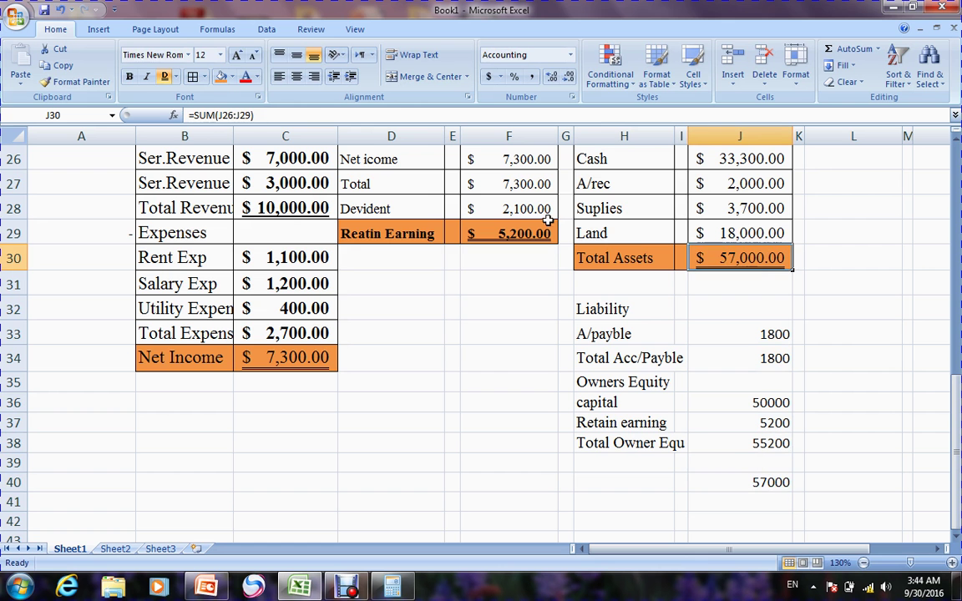
pyautogui.click(81, 81)
pyautogui.click(715, 483)
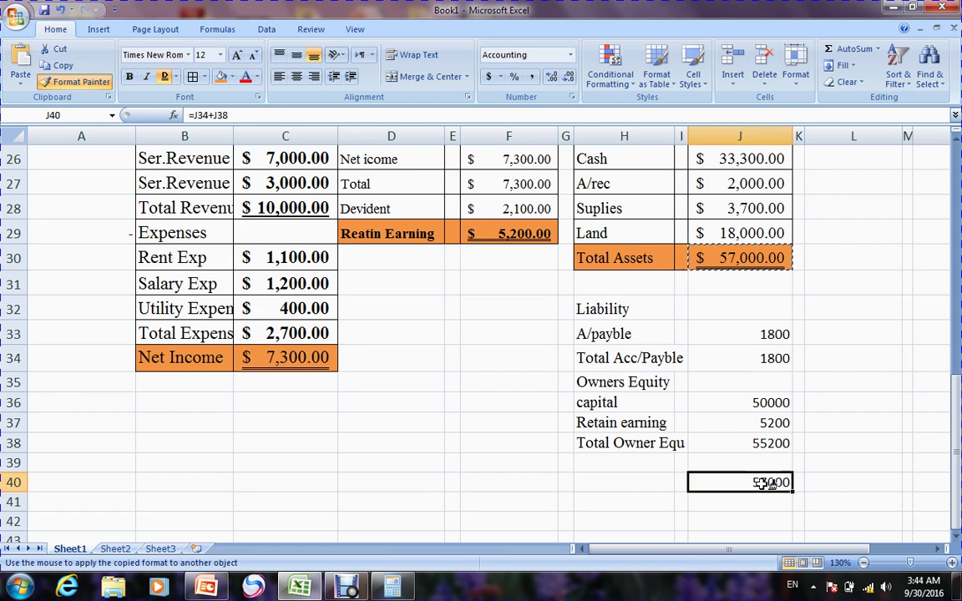
pyautogui.click(849, 479)
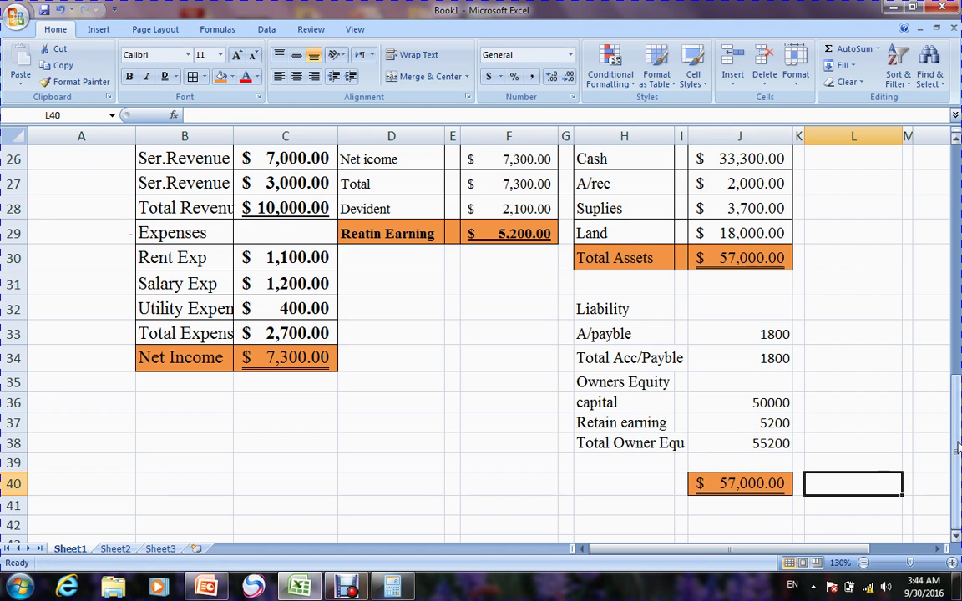
# Set the liability and equity block H32:J40 to Times New Roman and apply all borders to it
pyautogui.moveTo(623, 309); pyautogui.dragTo(764, 481)
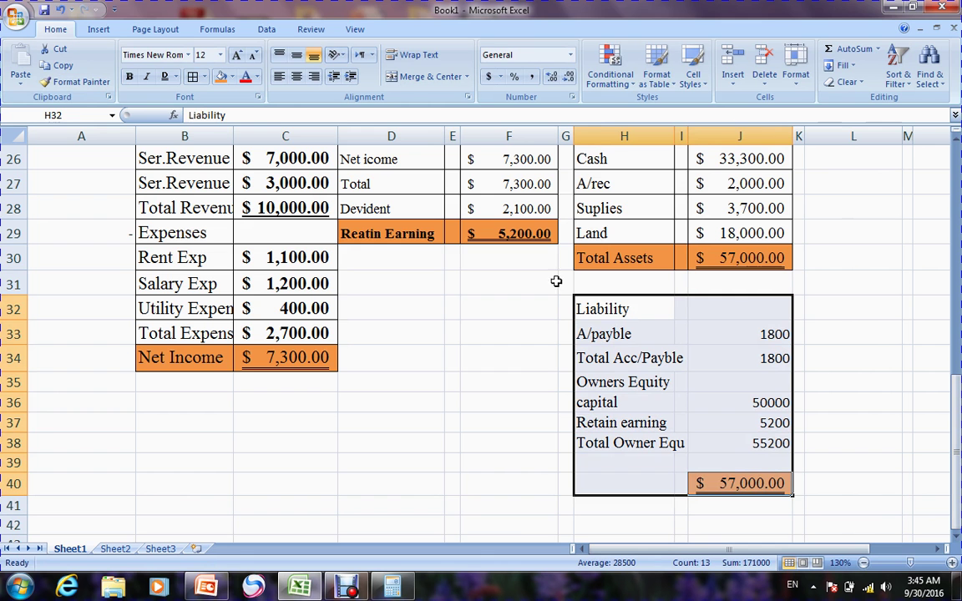
pyautogui.click(154, 57)
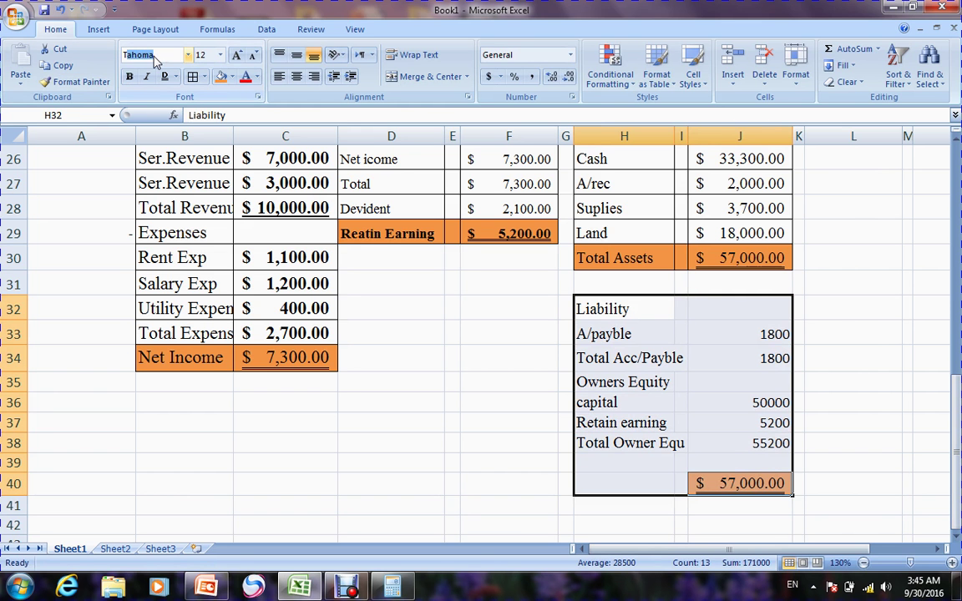
pyautogui.press('Return')
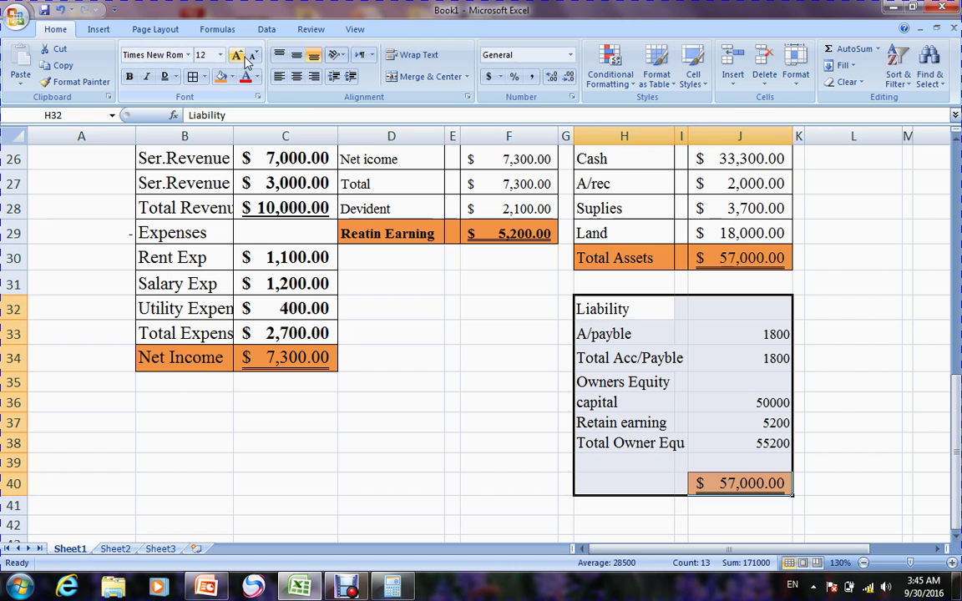
pyautogui.click(192, 76)
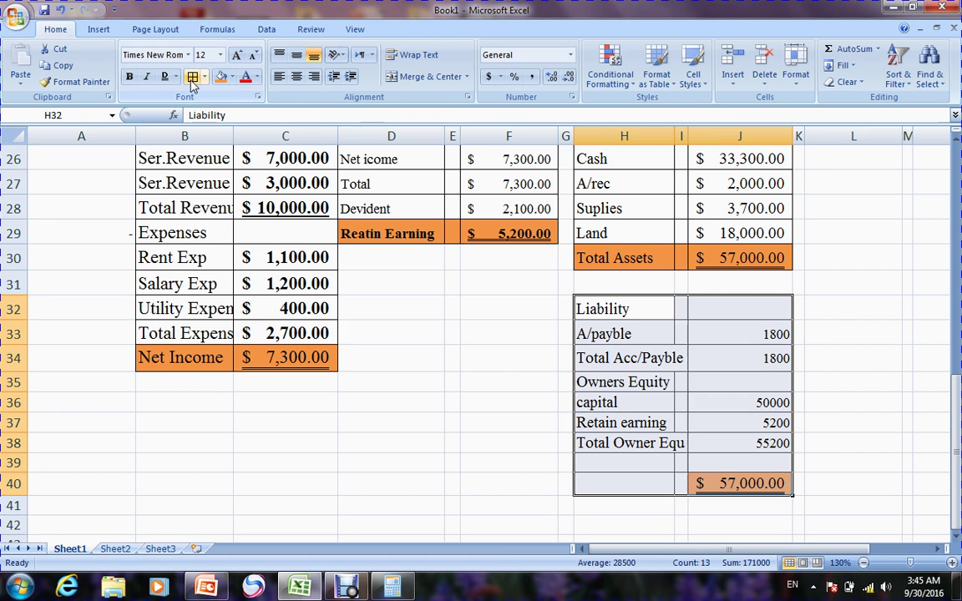
pyautogui.click(881, 483)
# Apply the dollar accounting number format to the amounts in J33:J38
pyautogui.click(757, 332)
pyautogui.moveTo(757, 332); pyautogui.dragTo(764, 442)
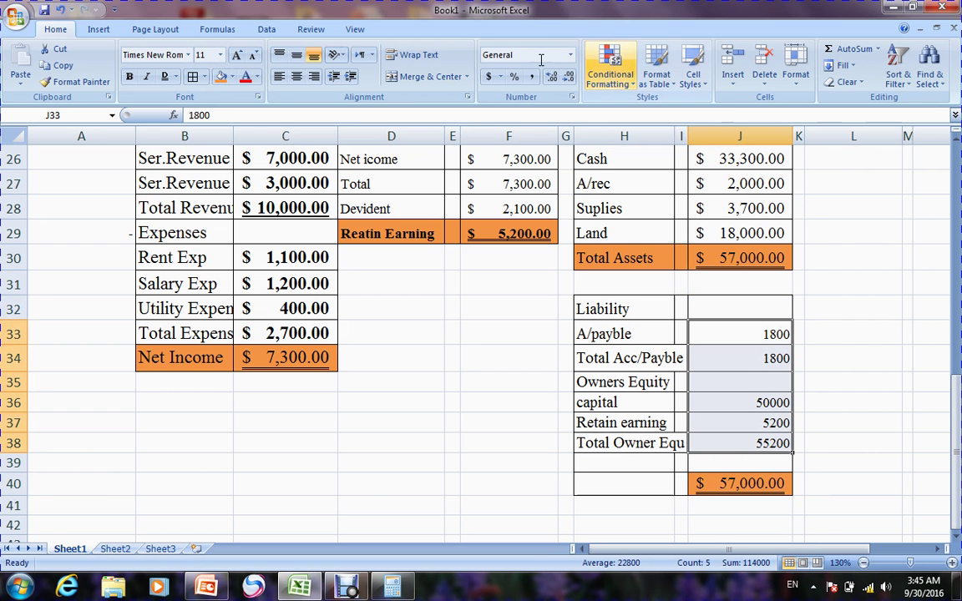
pyautogui.click(487, 77)
pyautogui.click(838, 302)
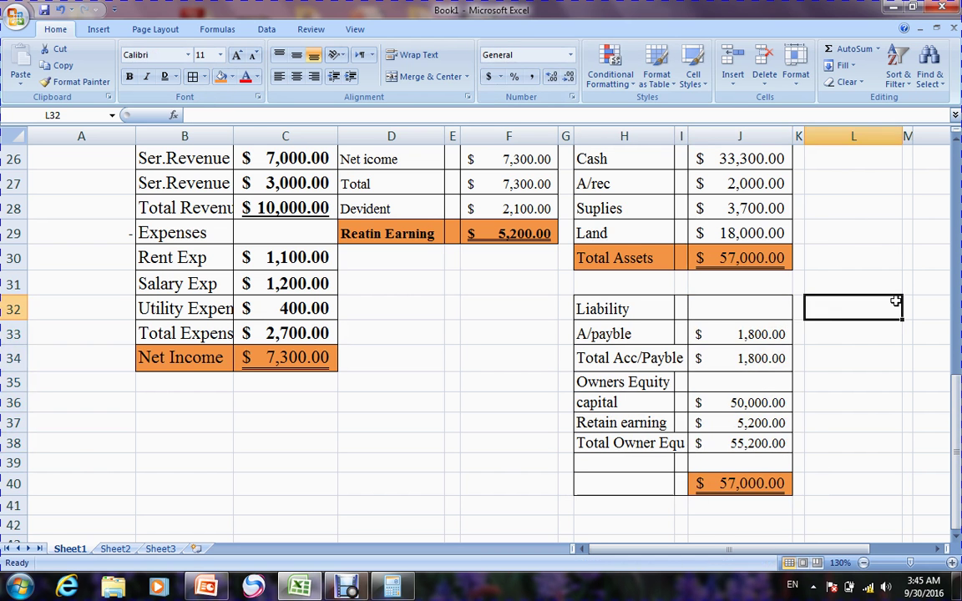
# Compare Total Assets in J30 with the total in J40, and check both against the balance sheet in Exhibit 2-2 in PowerPoint
pyautogui.click(741, 257)
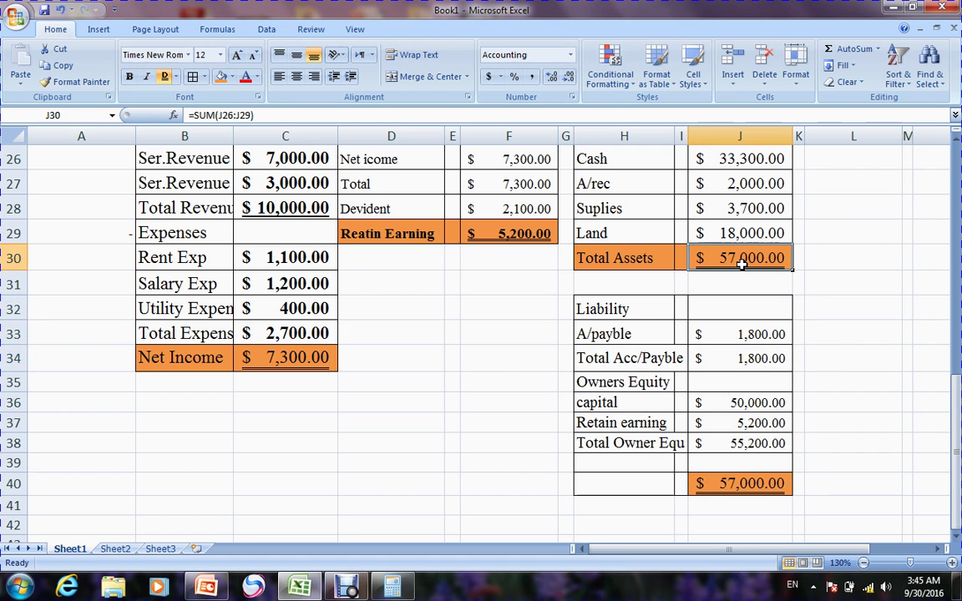
pyautogui.click(636, 309)
pyautogui.click(632, 382)
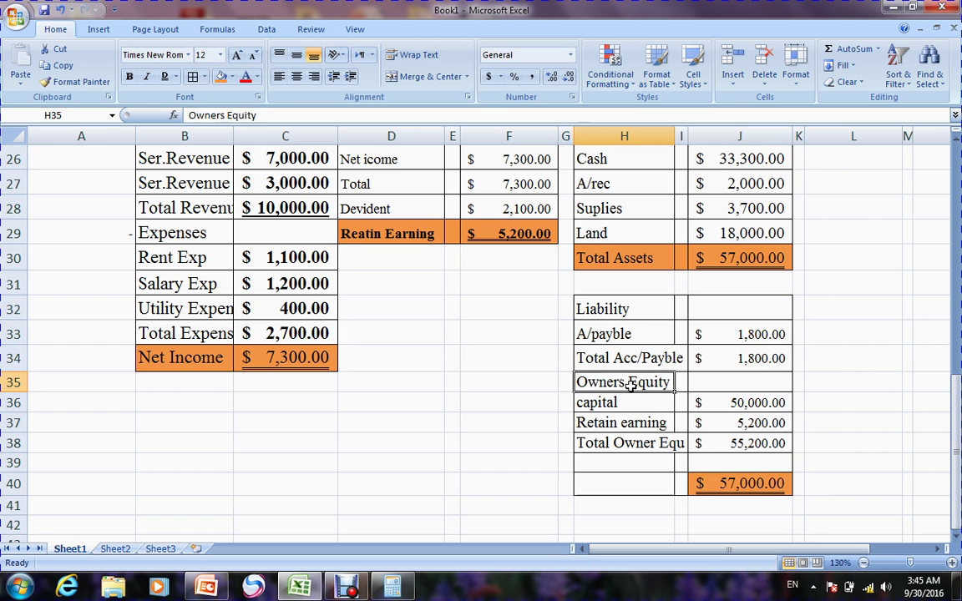
pyautogui.click(751, 486)
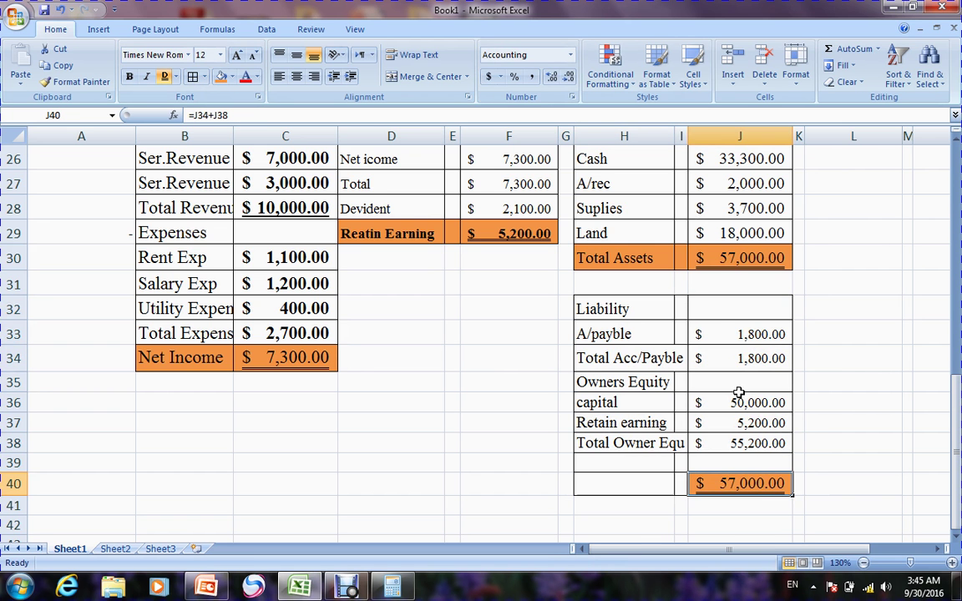
pyautogui.click(723, 258)
pyautogui.click(725, 487)
pyautogui.click(206, 588)
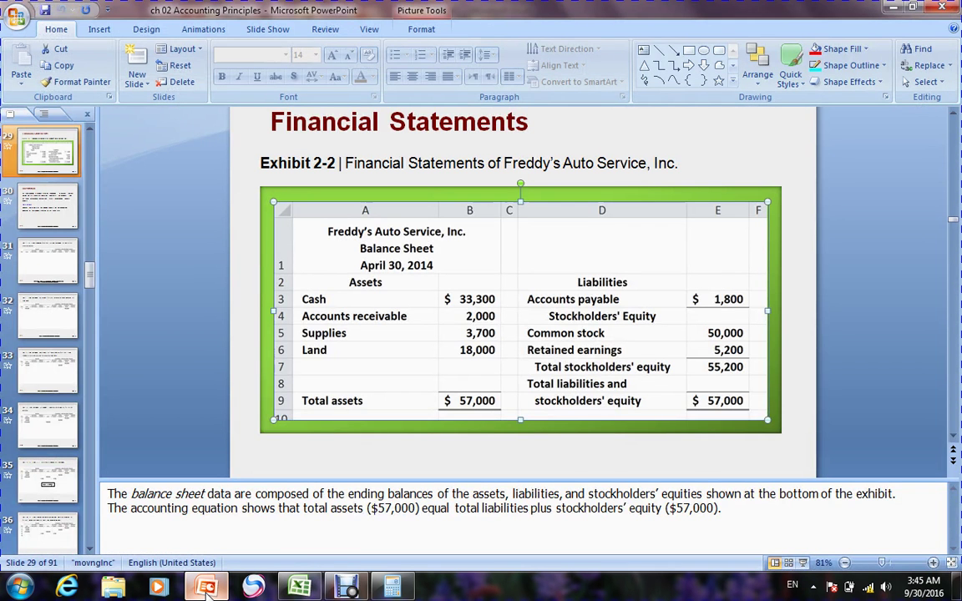
pyautogui.click(315, 473)
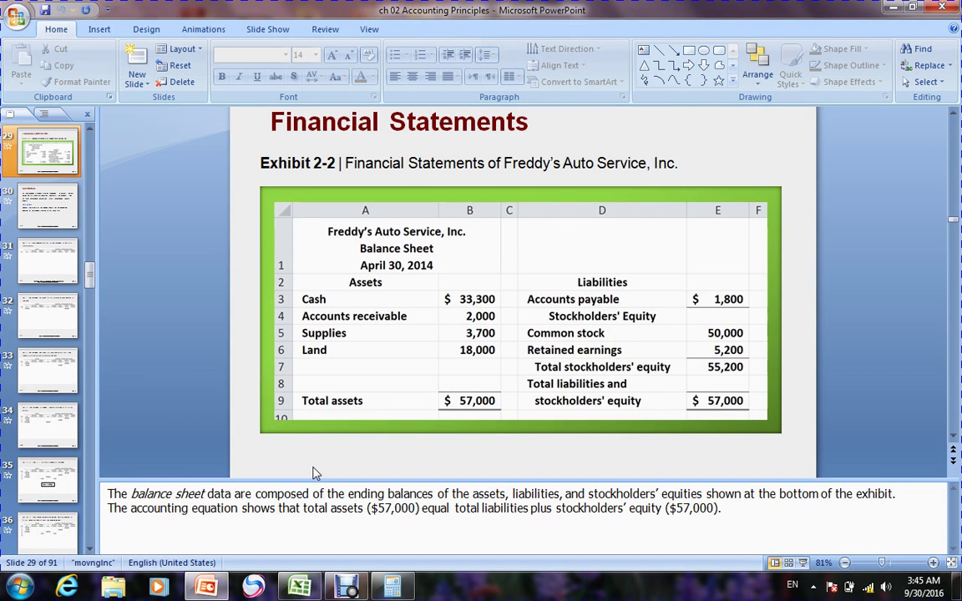
# Browse the slides after the balance sheet exhibit and examine the double-entry system and T-Account slides
pyautogui.scroll(-1, 315, 474)
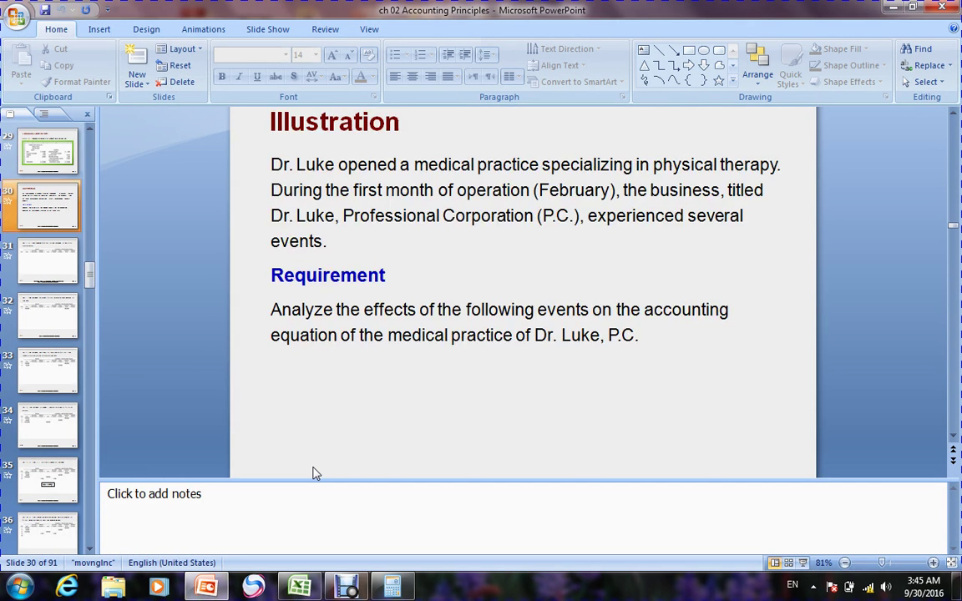
pyautogui.scroll(-1, 315, 473)
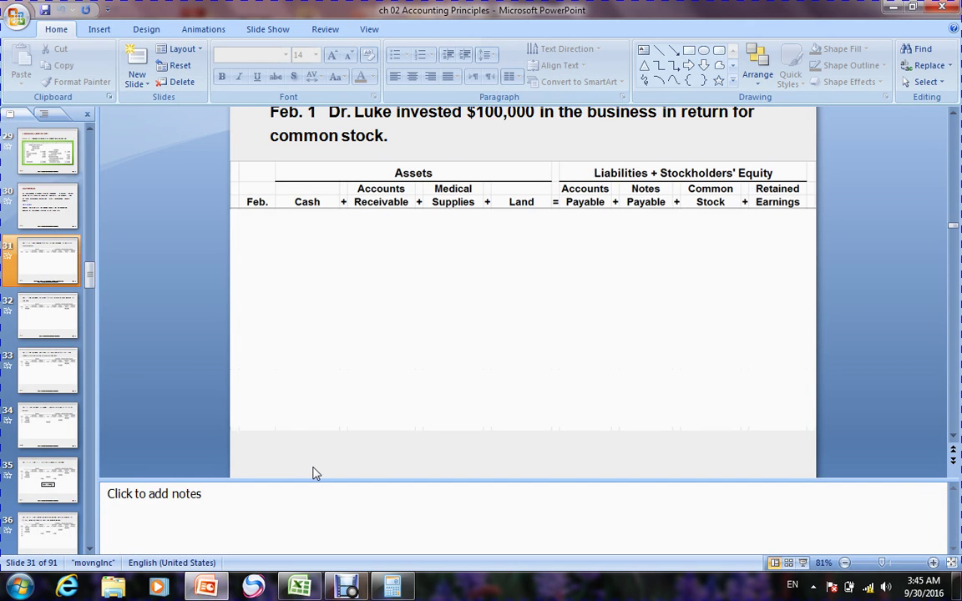
pyautogui.scroll(-1, 315, 474)
pyautogui.scroll(-2, 315, 473)
pyautogui.scroll(-8, 315, 474)
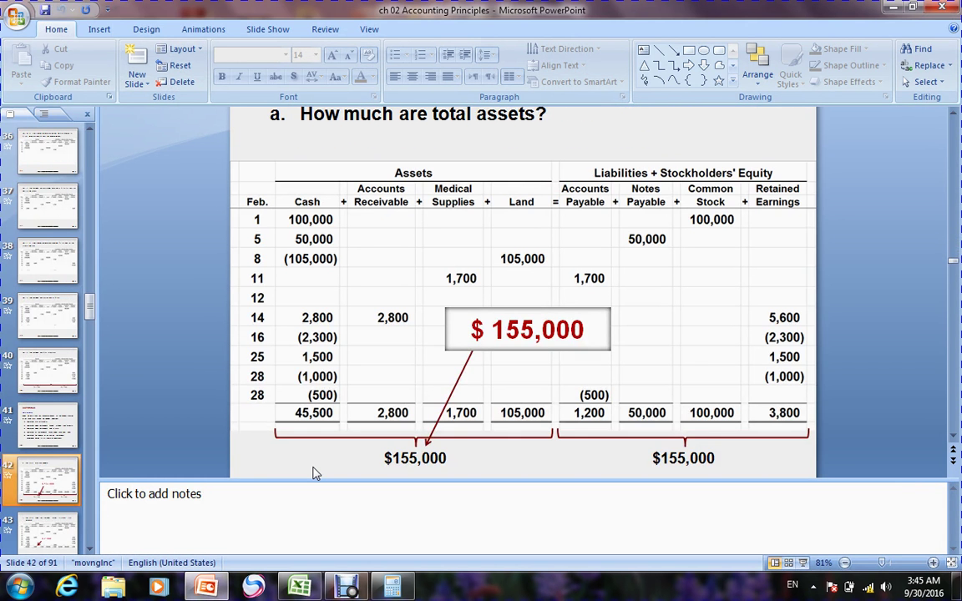
pyautogui.scroll(-7, 315, 474)
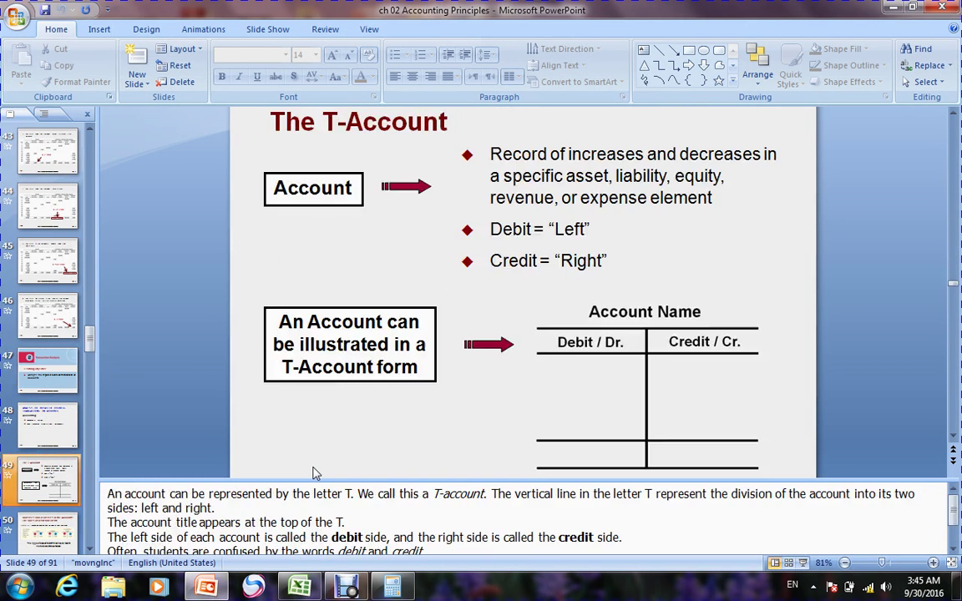
pyautogui.scroll(1, 315, 473)
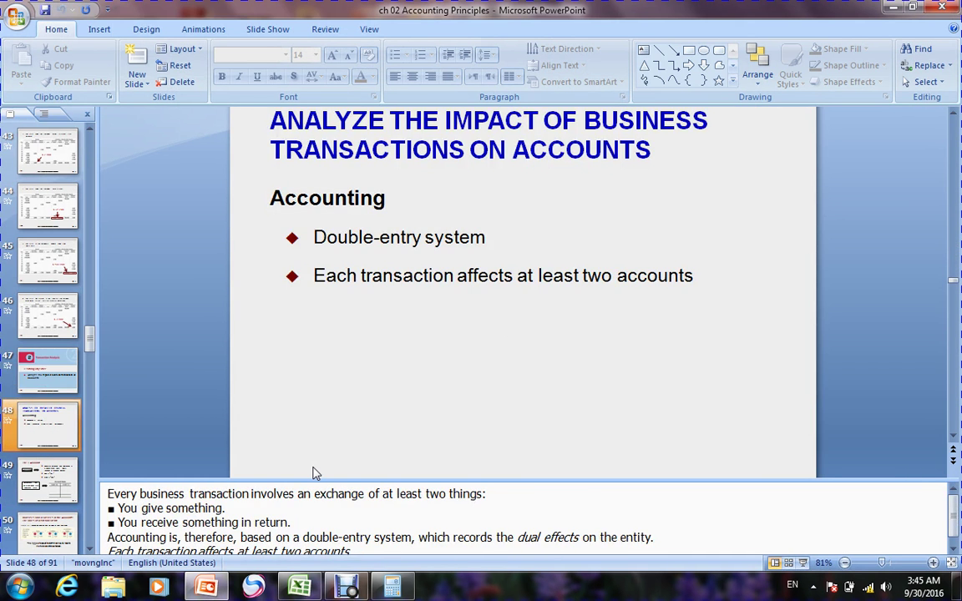
pyautogui.scroll(1, 315, 473)
pyautogui.scroll(-1, 315, 473)
pyautogui.scroll(1, 315, 474)
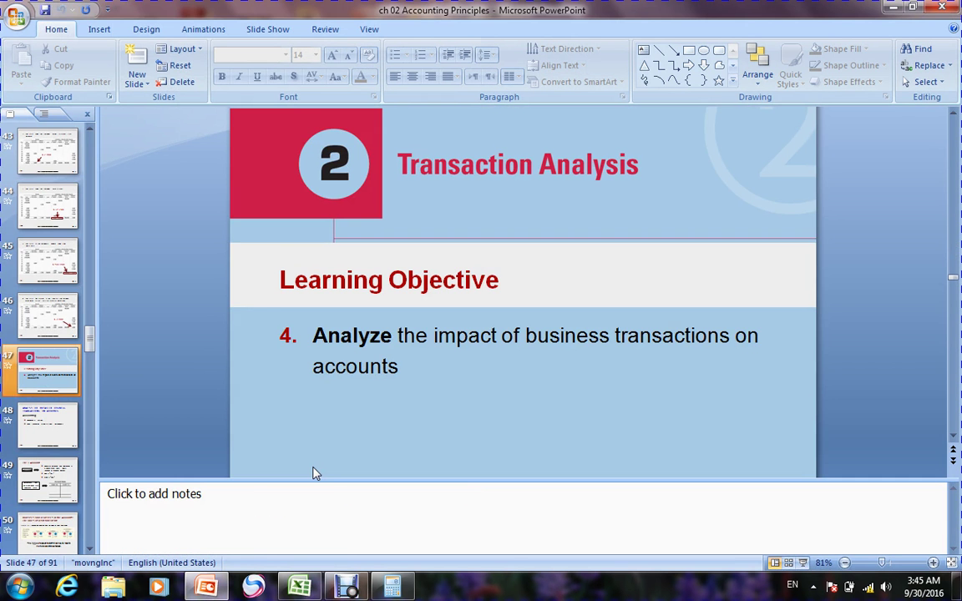
pyautogui.scroll(-1, 315, 474)
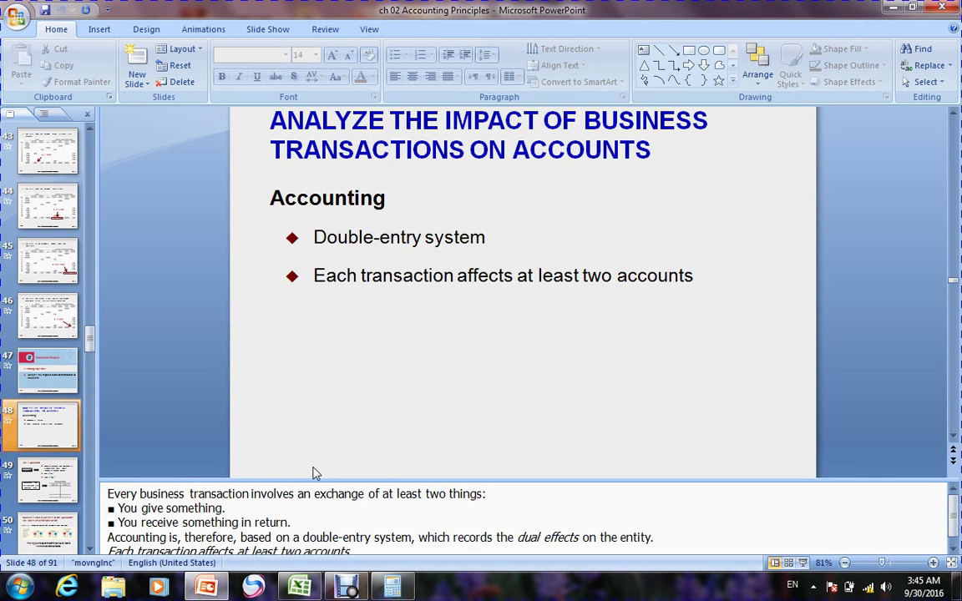
pyautogui.scroll(-1, 315, 473)
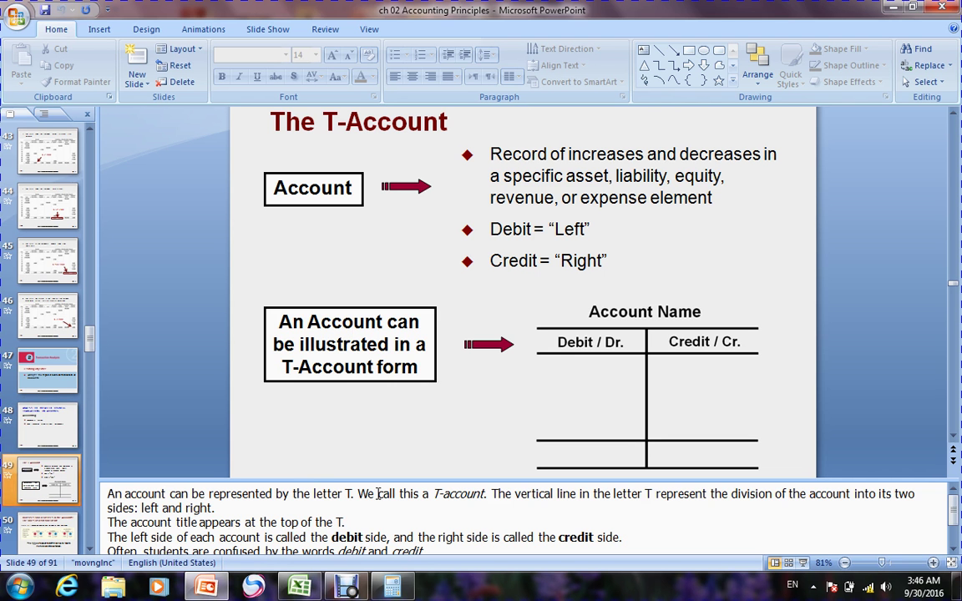
# Switch back to Excel, give the empty cells B42:C42 below the statements a bottom border, and merge and center them
pyautogui.hotkey('alt', 'Tab')
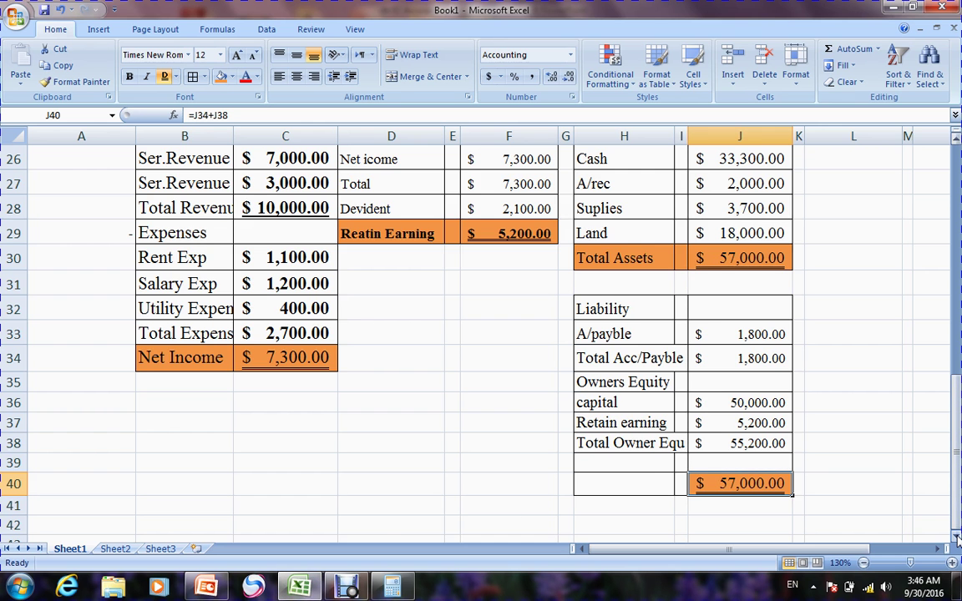
pyautogui.scroll(-3, 957, 539)
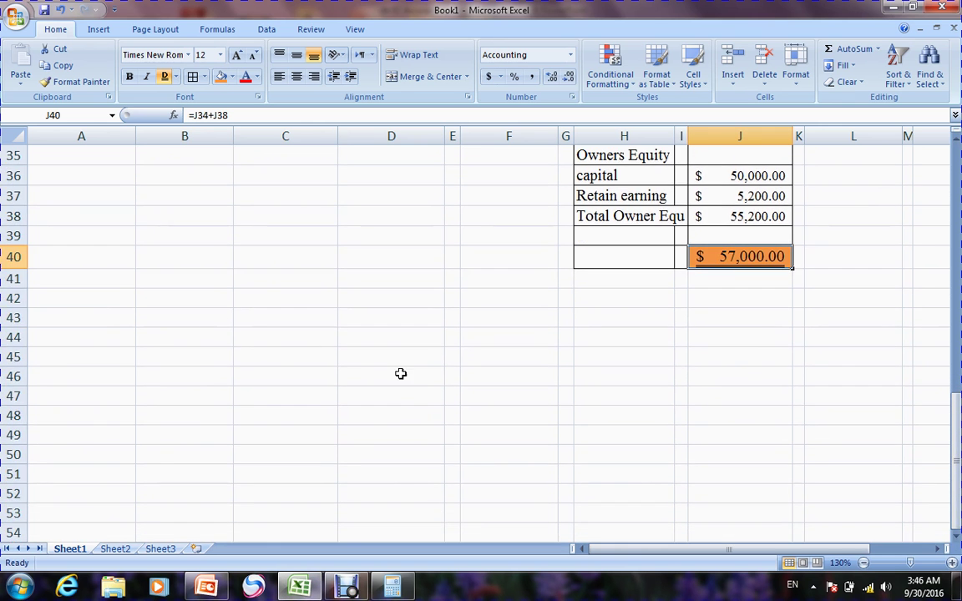
pyautogui.click(212, 303)
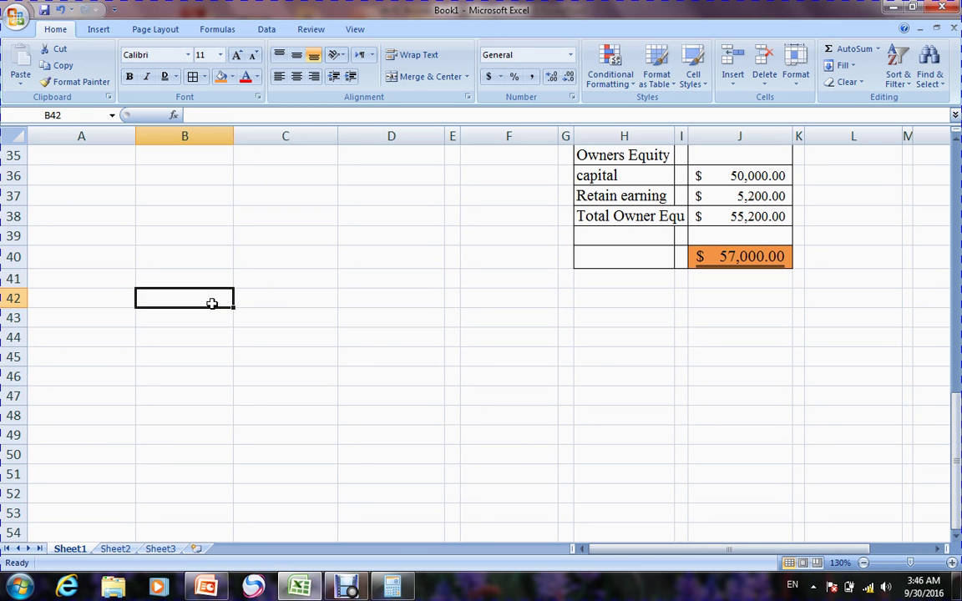
pyautogui.moveTo(212, 303); pyautogui.dragTo(250, 302)
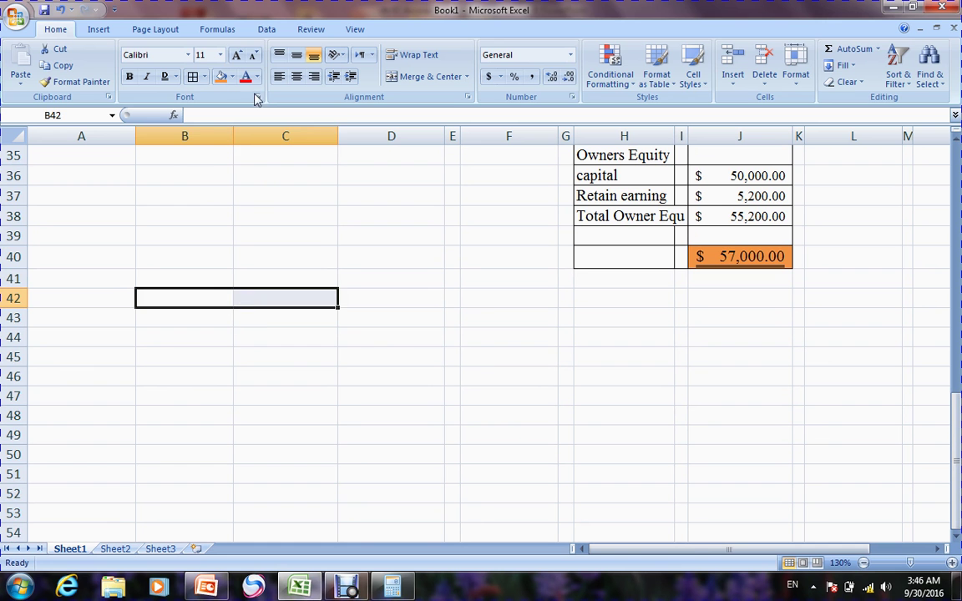
pyautogui.click(203, 76)
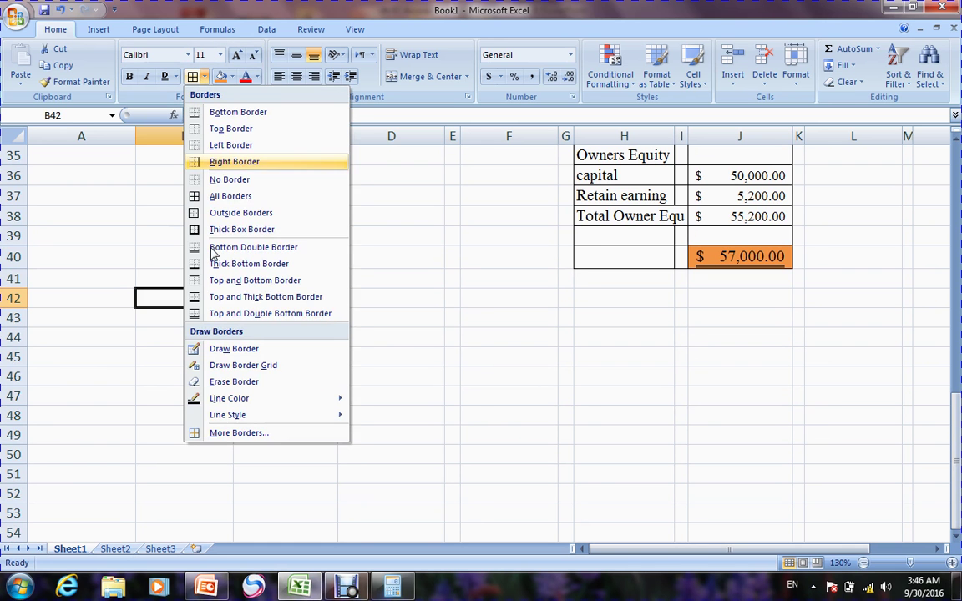
pyautogui.click(219, 145)
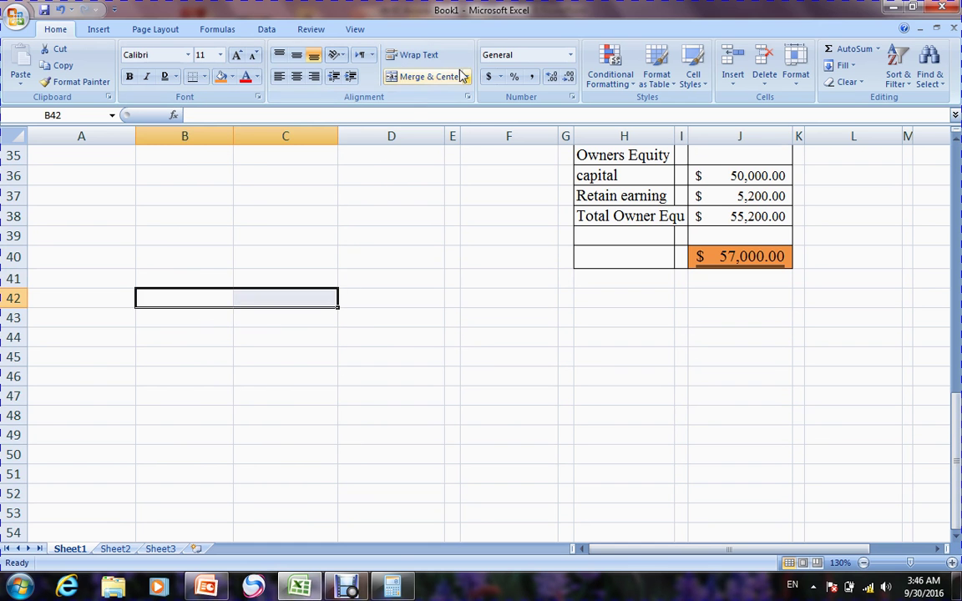
pyautogui.click(426, 75)
# Add a right border to B43:B49 to form the vertical stem of the T-account
pyautogui.moveTo(211, 318); pyautogui.dragTo(218, 425)
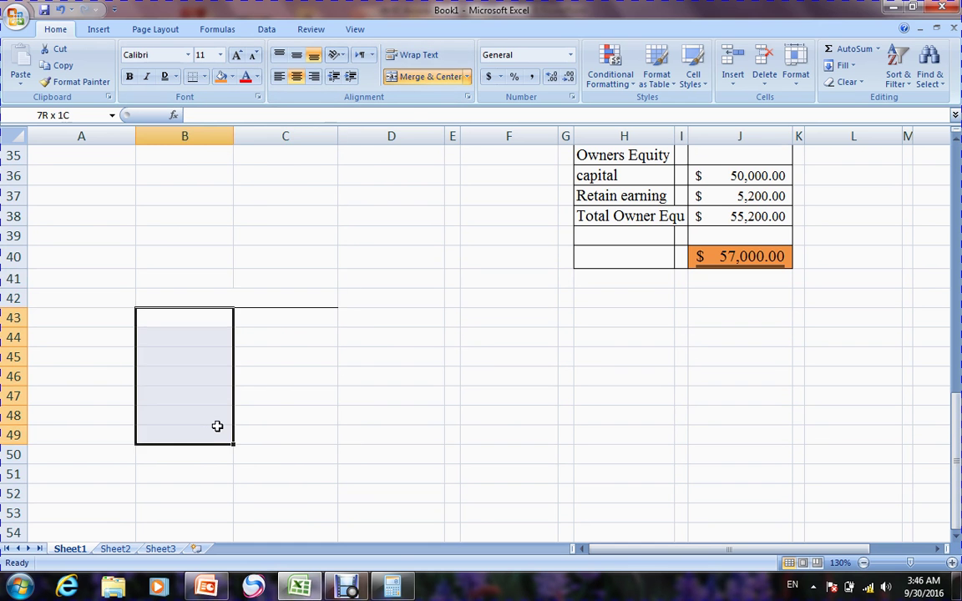
pyautogui.click(204, 76)
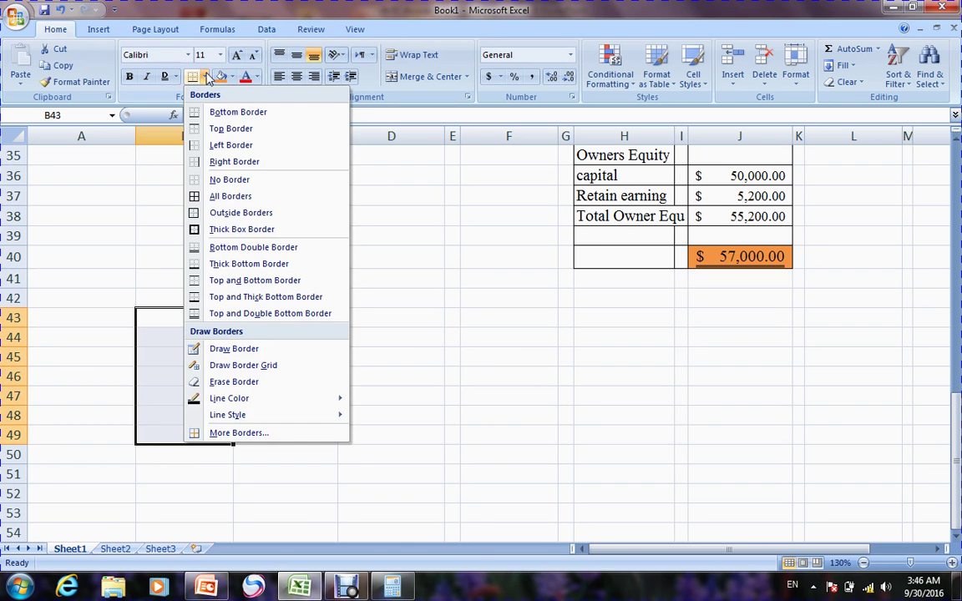
pyautogui.click(220, 166)
pyautogui.click(369, 409)
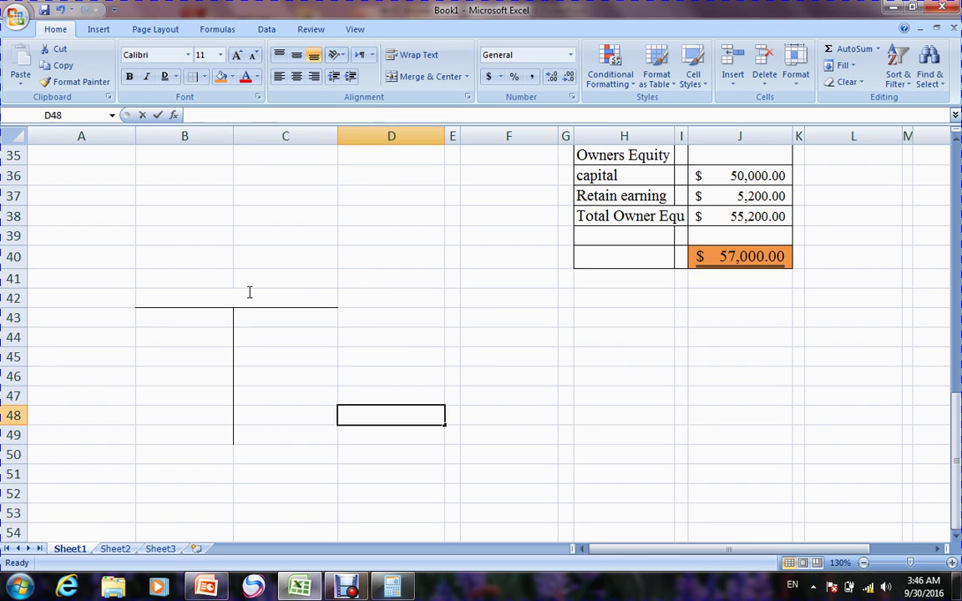
# Enter the heading "Account Title" in the merged cell B42 above the T-account
pyautogui.click(239, 300)
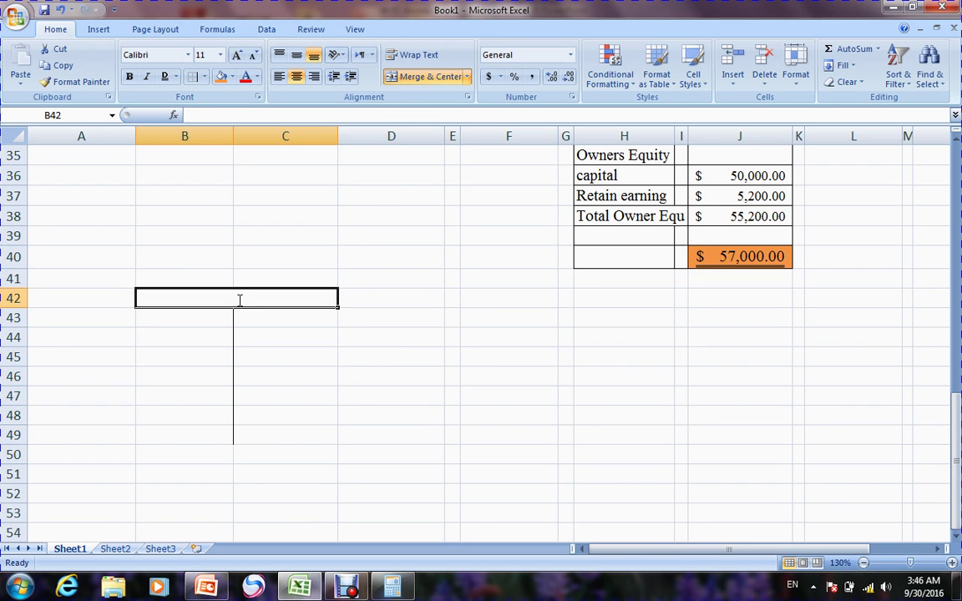
pyautogui.write('Account Titla')
pyautogui.press('BackSpace')
pyautogui.press('BackSpace')
pyautogui.write('le')
# Label the two sides of the T-account "Dr" in B43 and "Cr" in C43
pyautogui.click(213, 316)
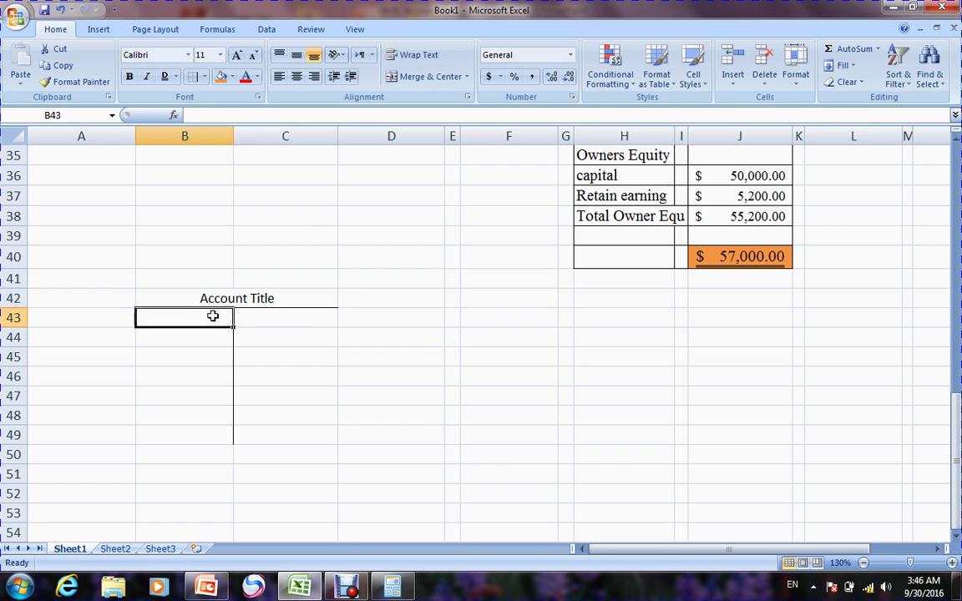
pyautogui.write('Dr')
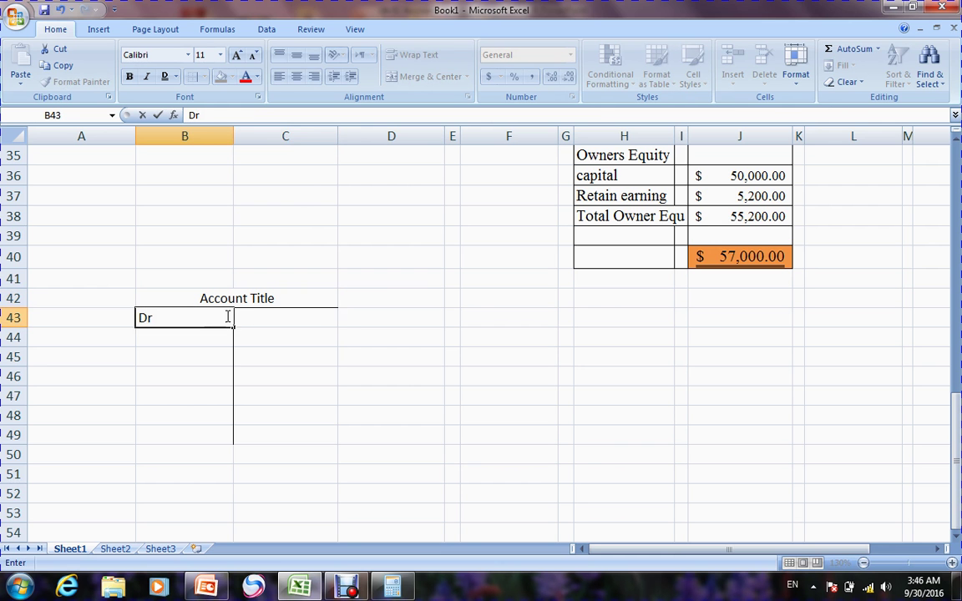
pyautogui.click(248, 322)
pyautogui.write('Cr')
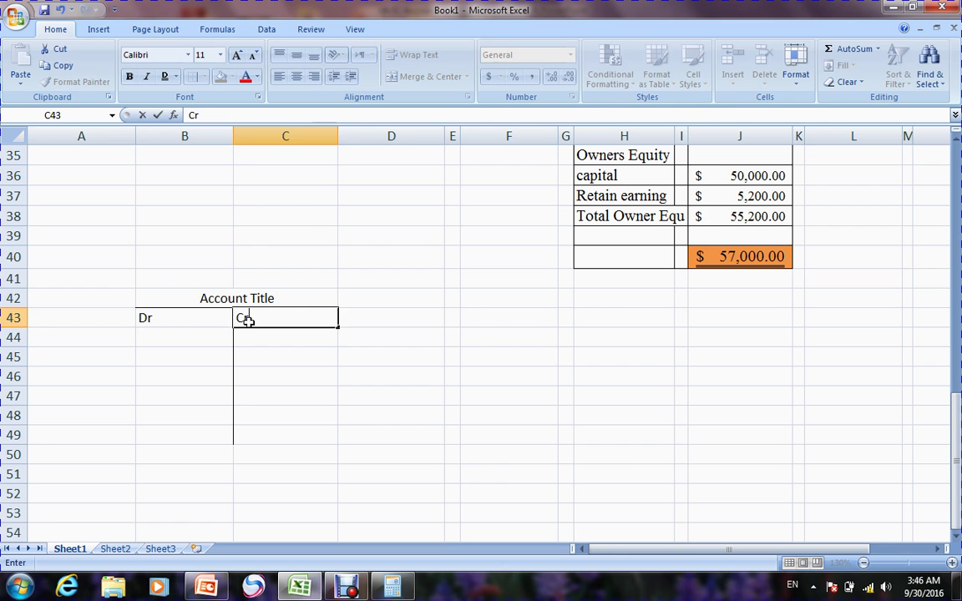
pyautogui.press('Return')
# Add a bottom border under the Dr and Cr labels in B43:C43
pyautogui.moveTo(191, 324); pyautogui.dragTo(253, 320)
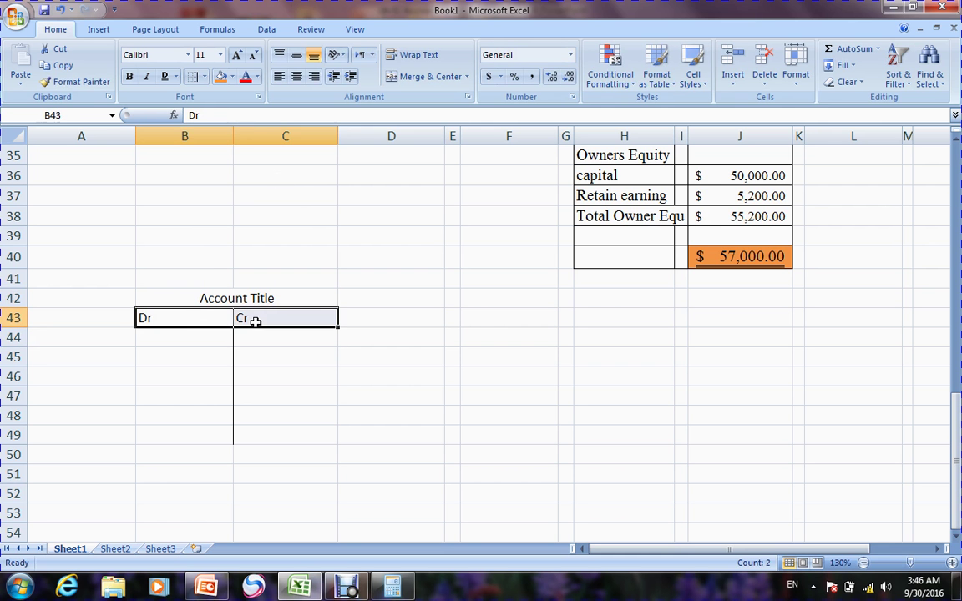
pyautogui.click(205, 76)
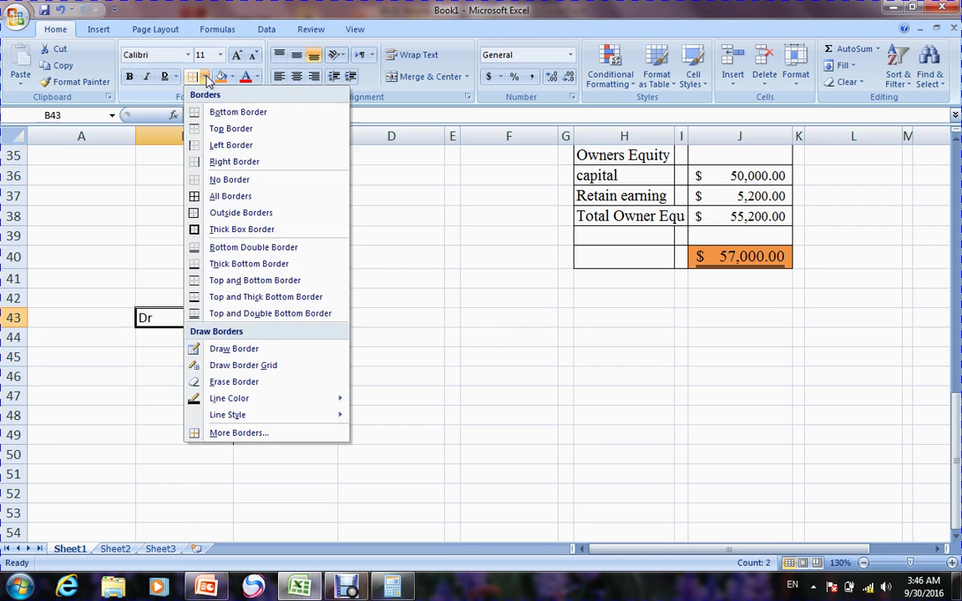
pyautogui.click(211, 117)
pyautogui.click(413, 392)
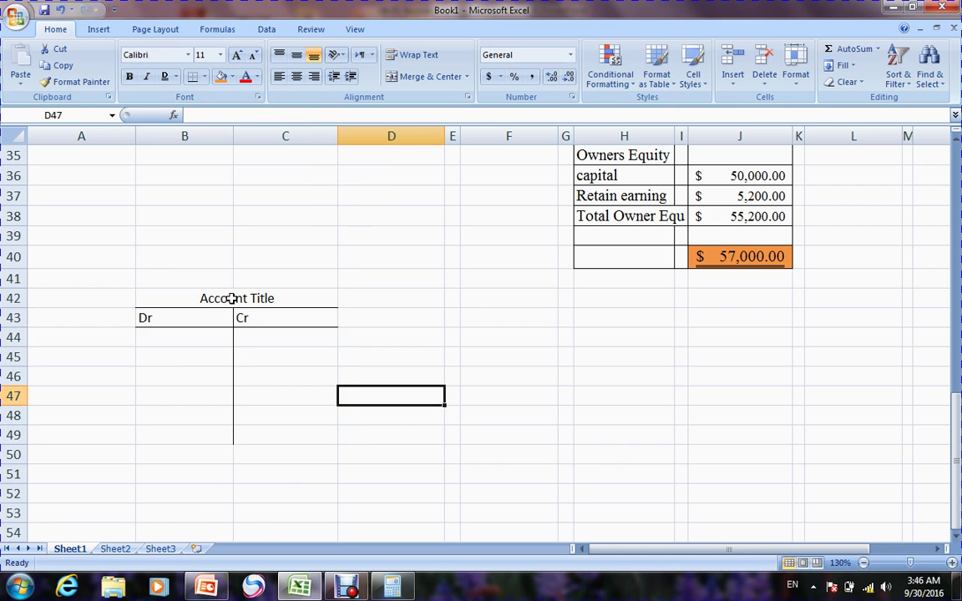
pyautogui.click(206, 319)
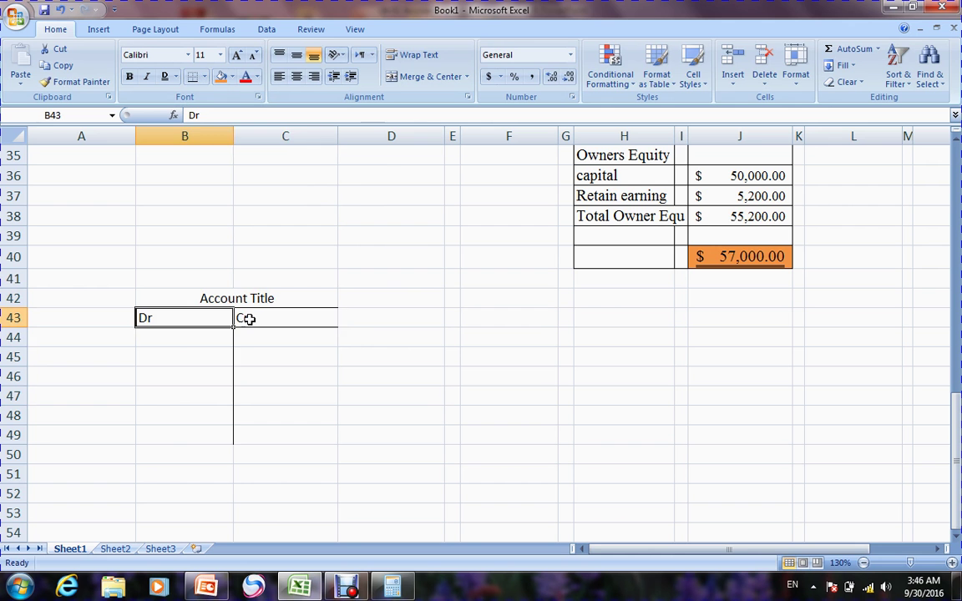
pyautogui.click(248, 319)
pyautogui.click(219, 296)
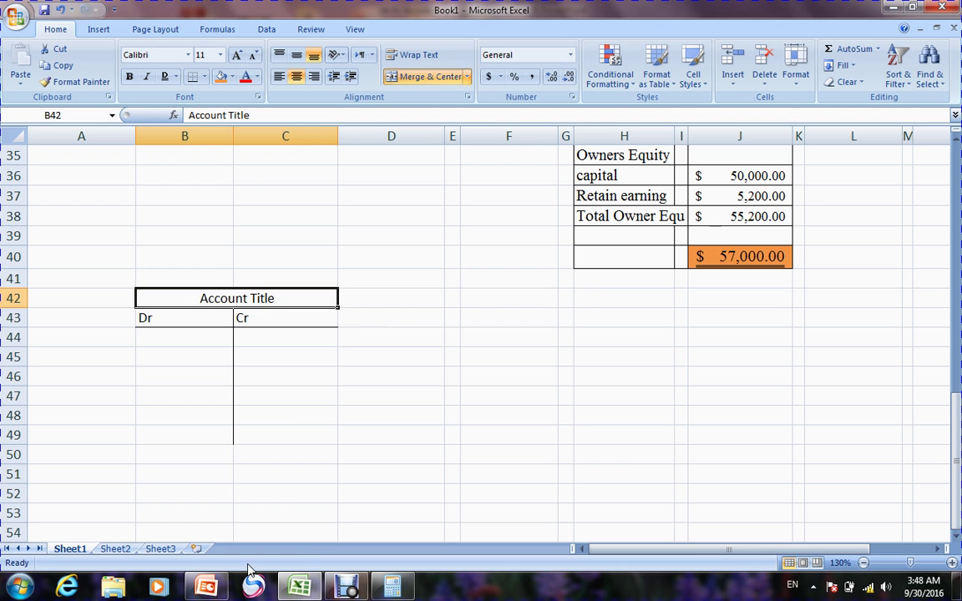
pyautogui.click(393, 377)
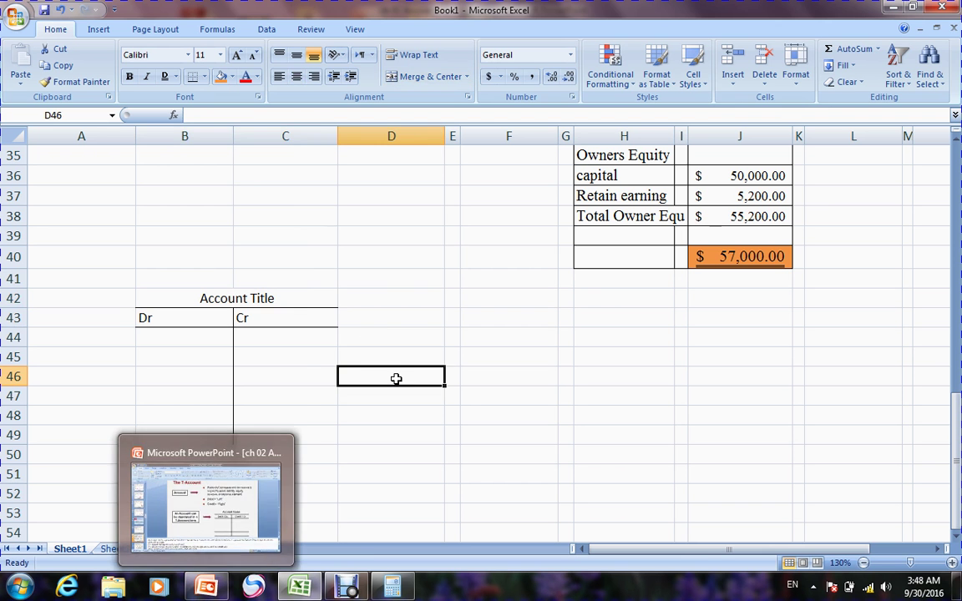
# Replace the T-account heading in B42 with "Asset"
pyautogui.click(278, 303)
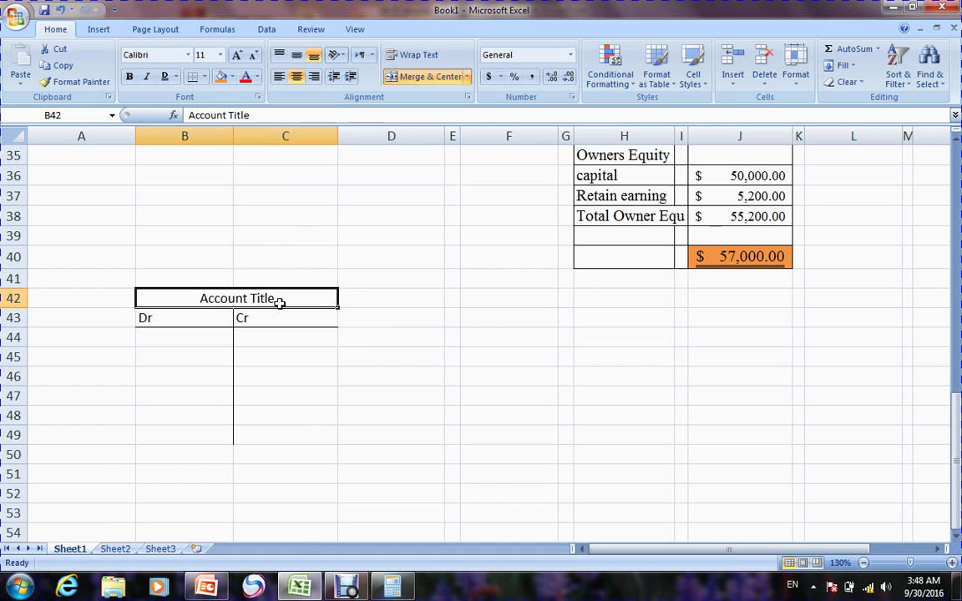
pyautogui.write('Asset')
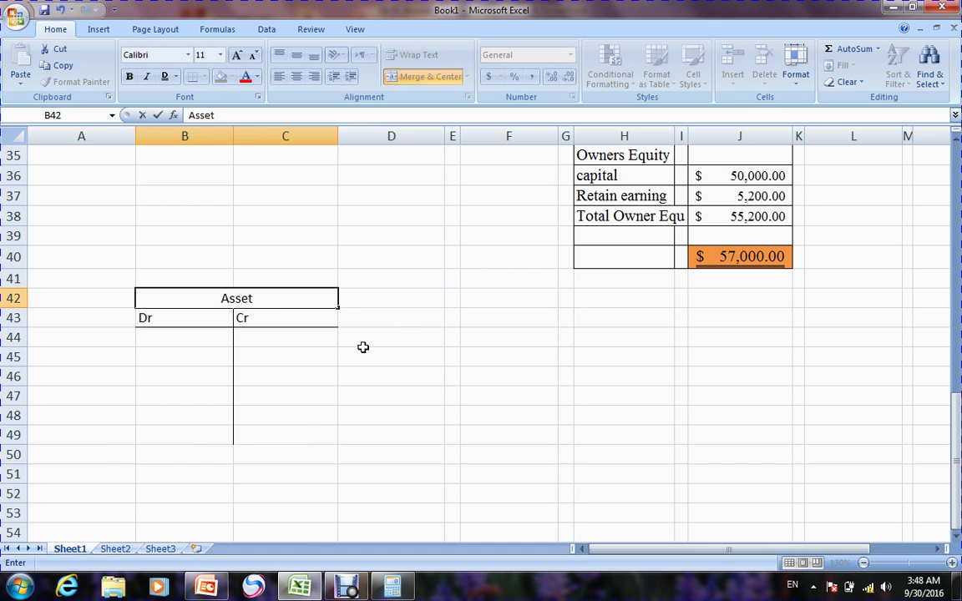
pyautogui.click(392, 361)
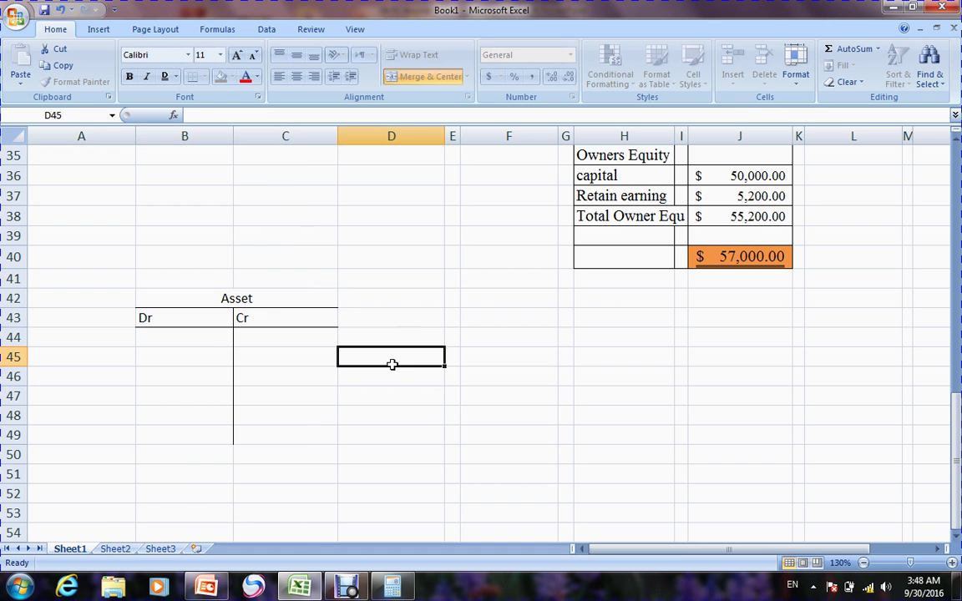
# Enter a plus sign under Dr in B44 and a minus sign under Cr in C44 for the asset account
pyautogui.click(207, 340)
pyautogui.write('+')
pyautogui.click(254, 341)
pyautogui.press('BackSpace')
pyautogui.press('BackSpace')
pyautogui.press('BackSpace')
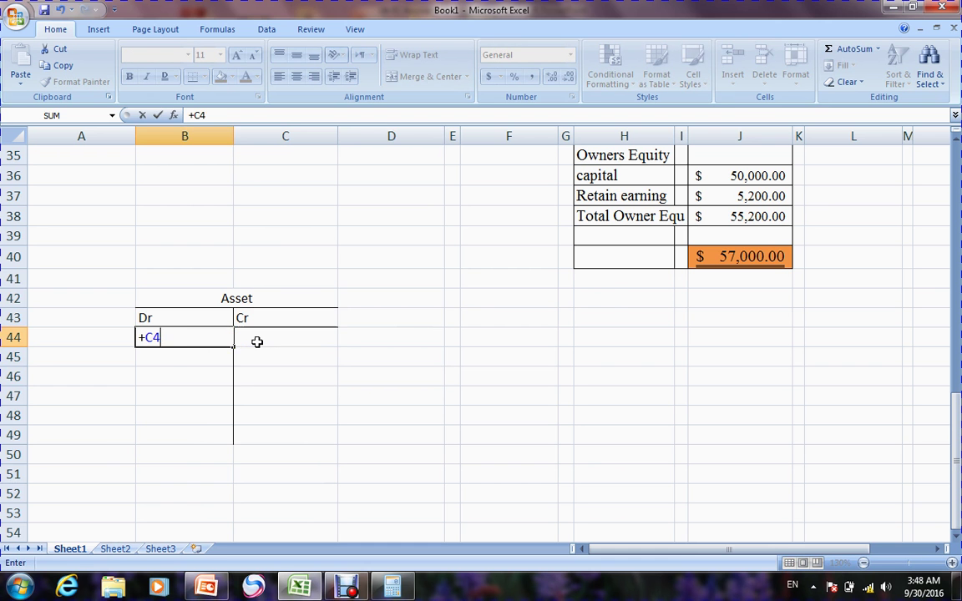
pyautogui.press('Return')
pyautogui.click(257, 341)
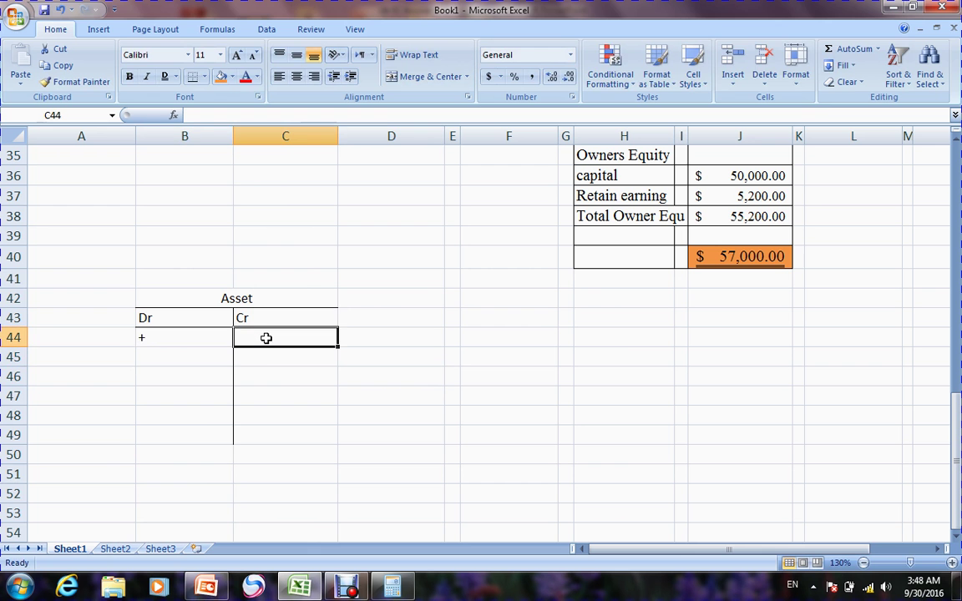
pyautogui.write('-')
pyautogui.press('Return')
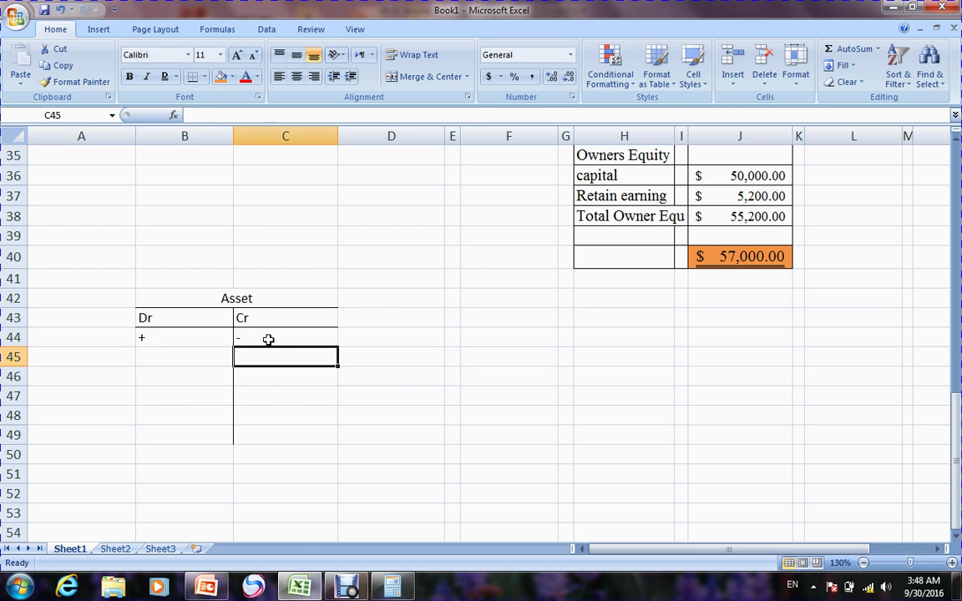
pyautogui.click(242, 304)
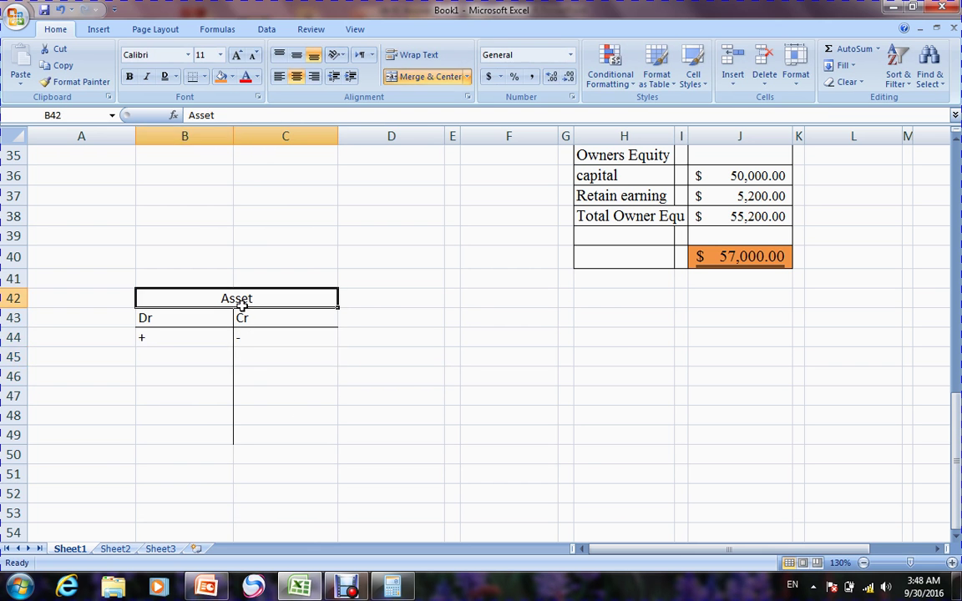
pyautogui.click(176, 351)
pyautogui.click(248, 349)
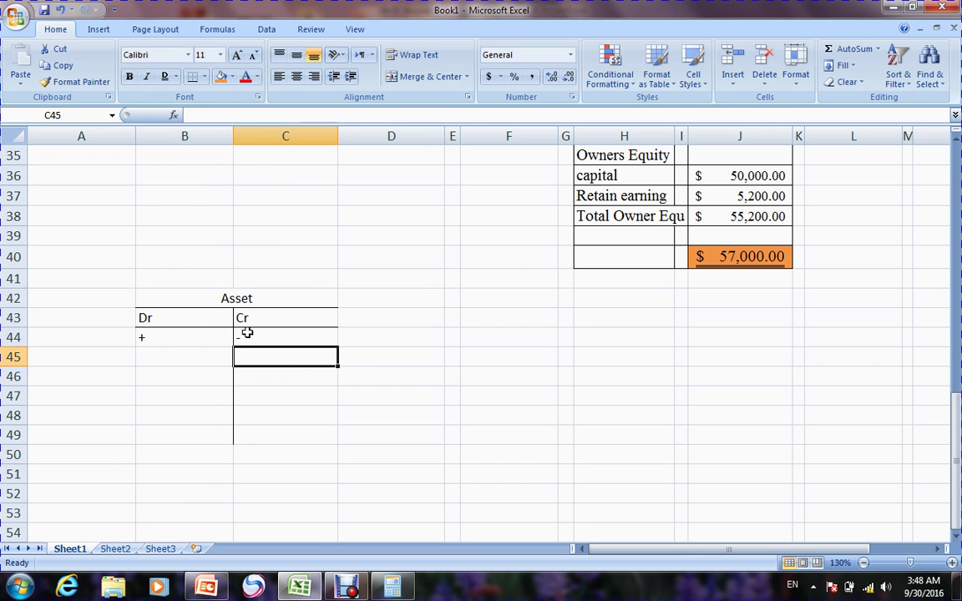
# Change the T-account heading in B42 to "Liability"
pyautogui.click(238, 302)
pyautogui.write('L')
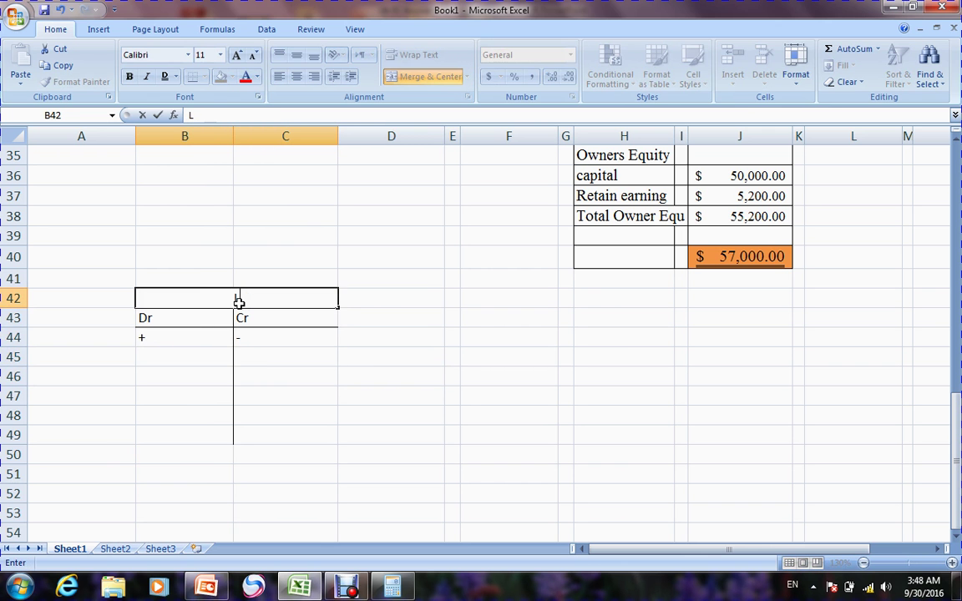
pyautogui.write('iability')
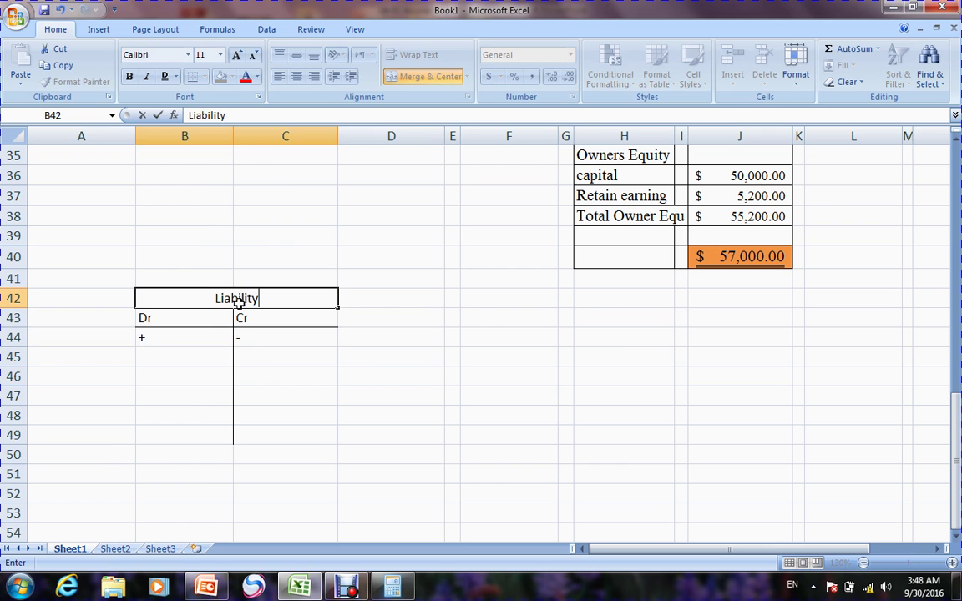
pyautogui.click(262, 352)
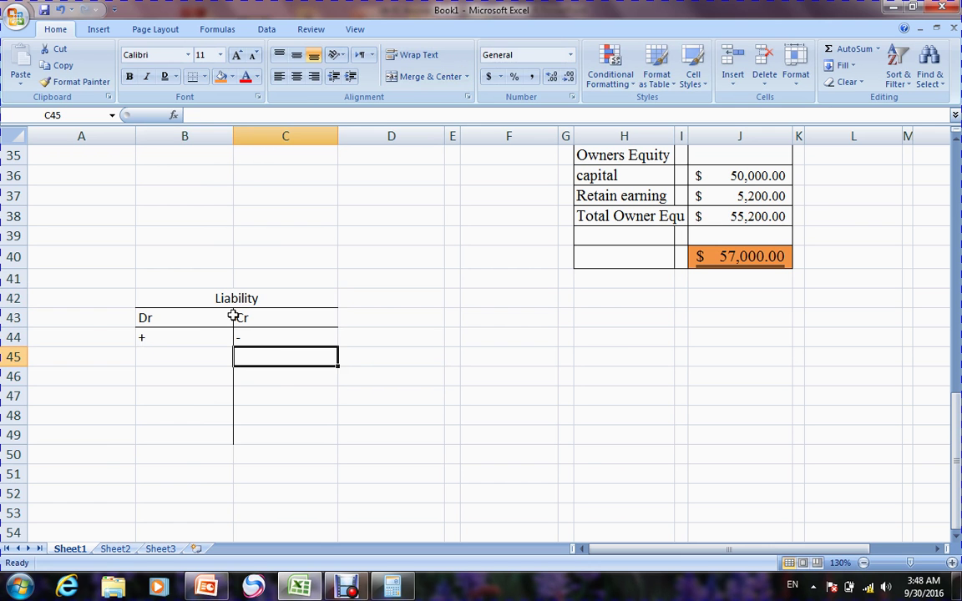
# Swap the signs for the liability account, entering a minus under Dr in B44 and a plus under Cr in C44
pyautogui.click(182, 344)
pyautogui.write('-')
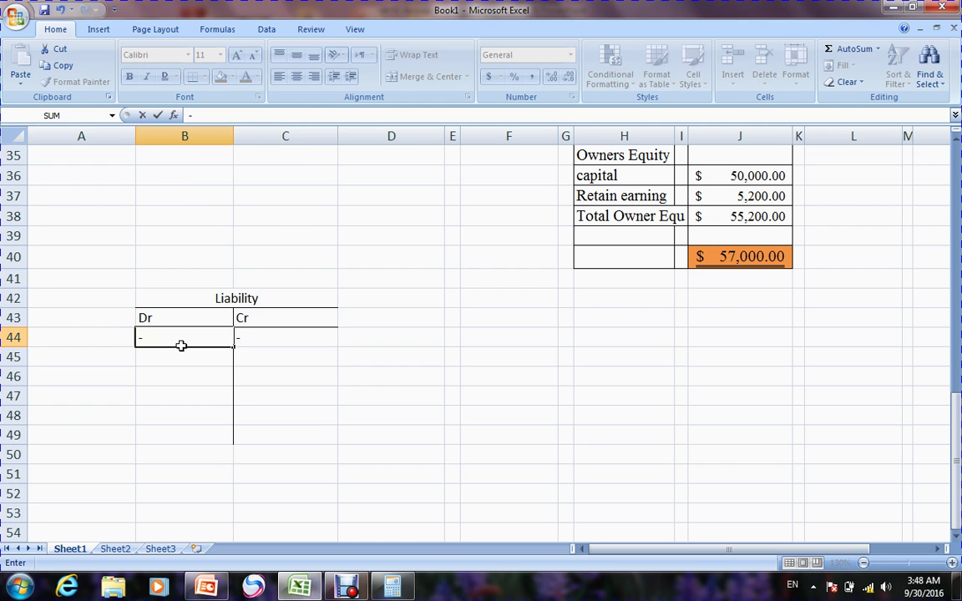
pyautogui.press('Return')
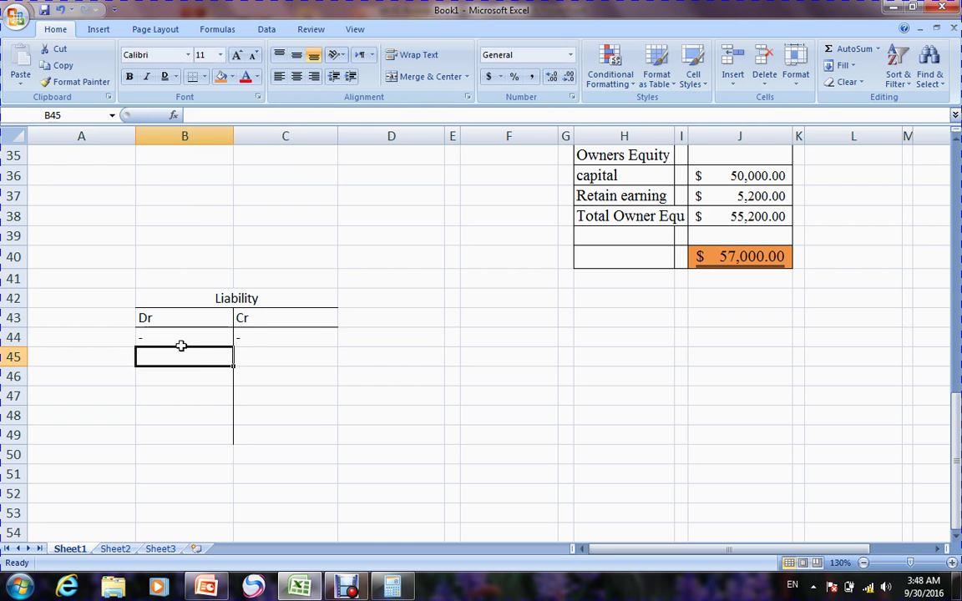
pyautogui.click(248, 338)
pyautogui.write('+')
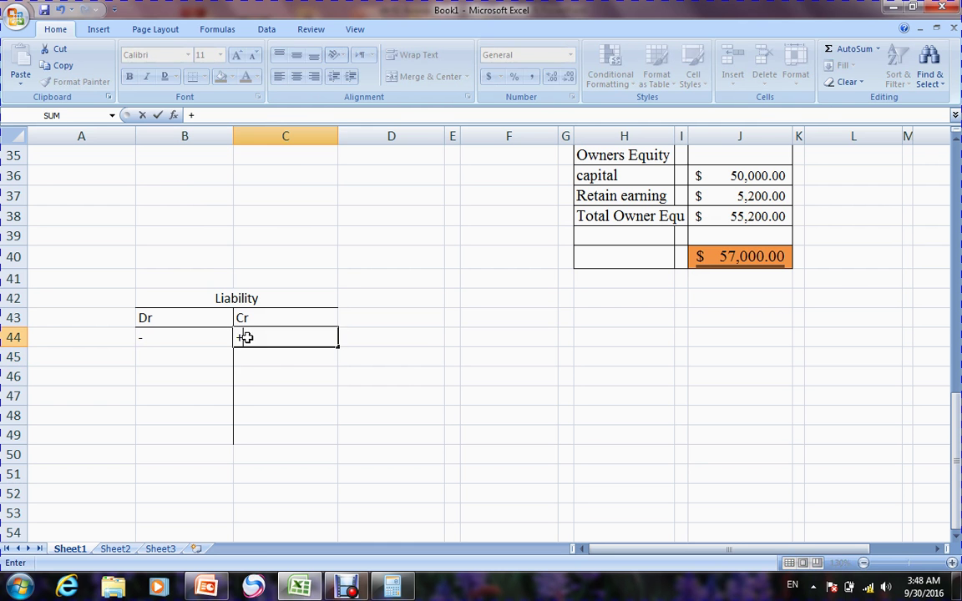
pyautogui.click(279, 380)
pyautogui.press('BackSpace')
pyautogui.press('BackSpace')
pyautogui.press('BackSpace')
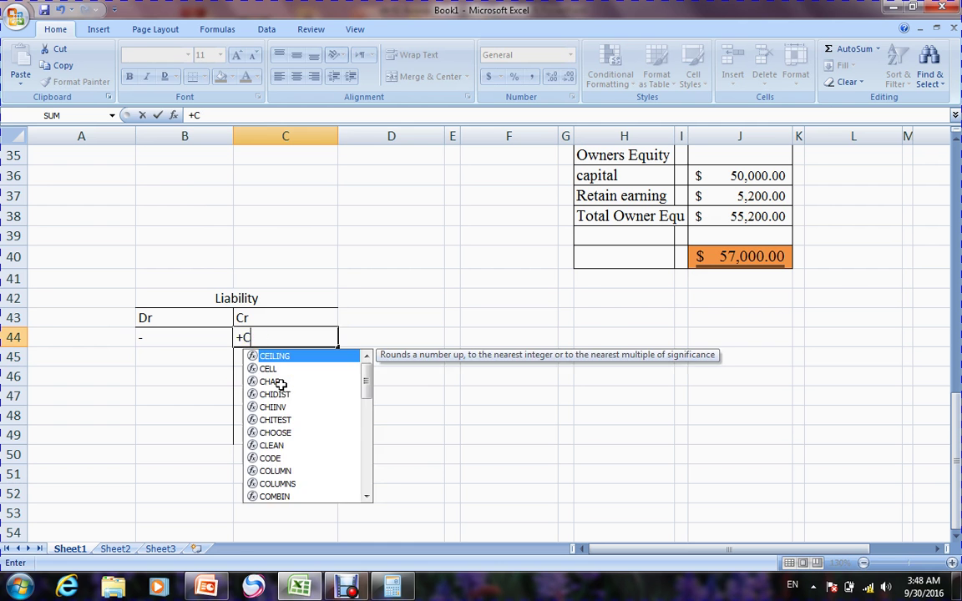
pyautogui.press('Return')
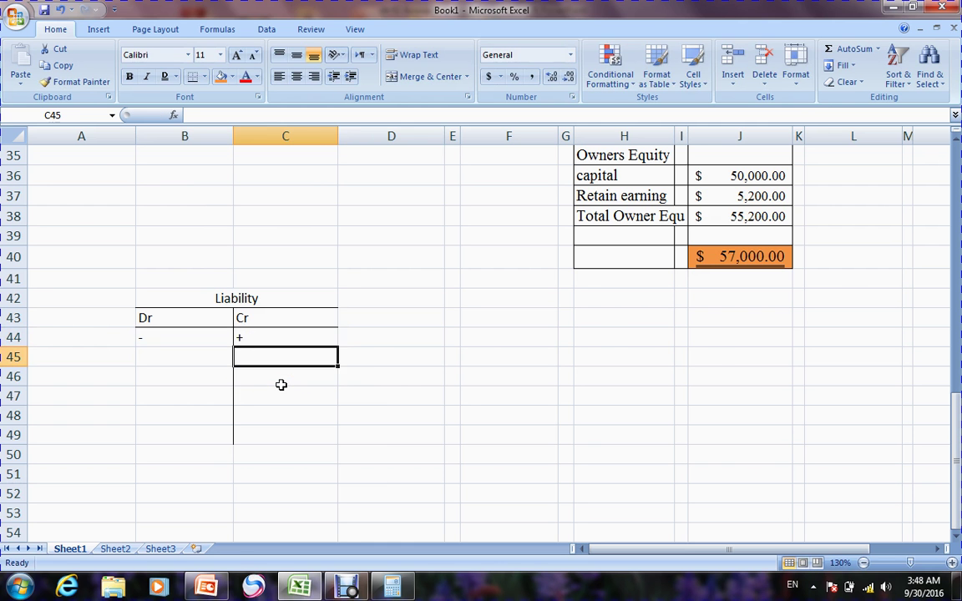
pyautogui.click(426, 390)
pyautogui.click(308, 341)
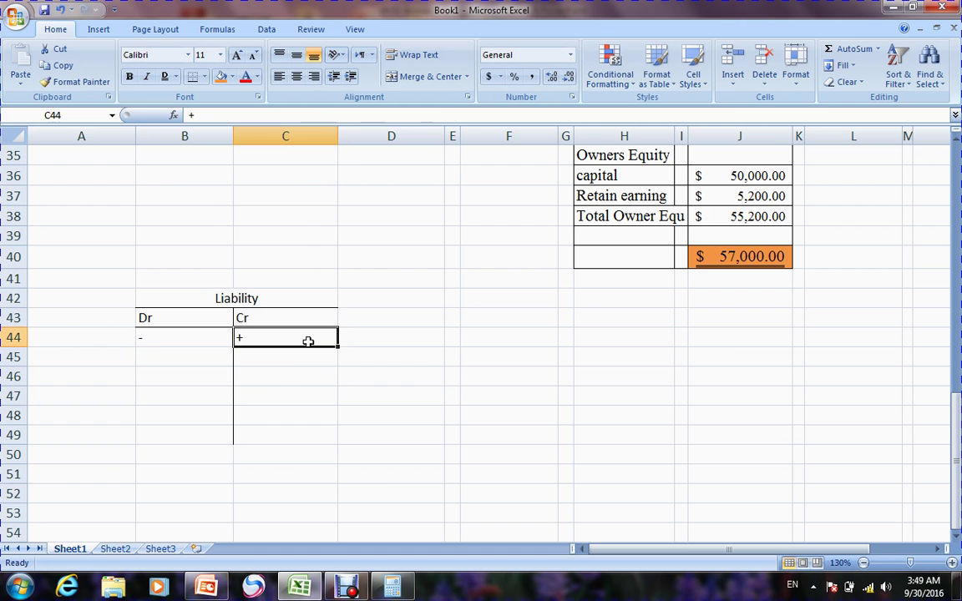
pyautogui.click(206, 338)
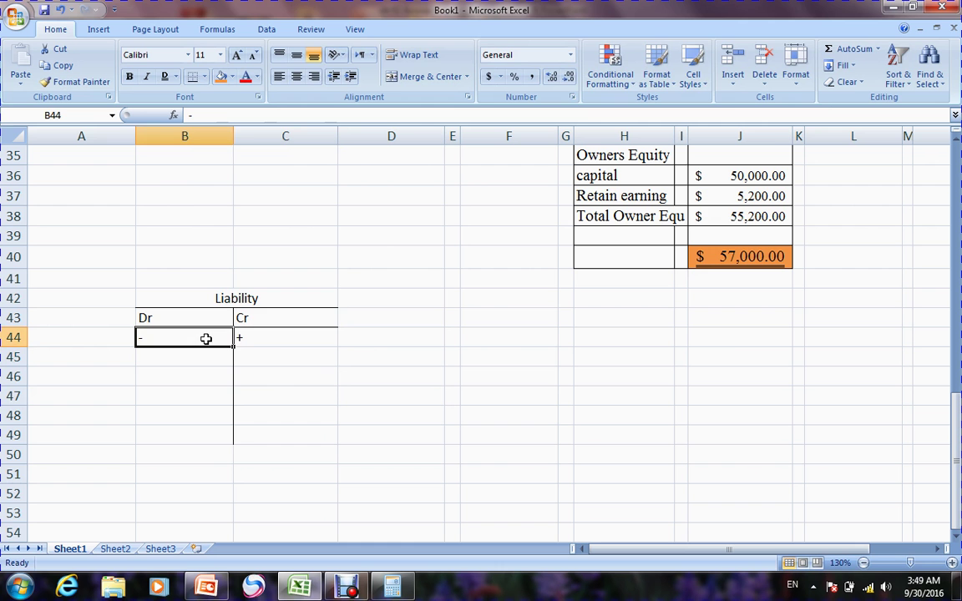
# Change the T-account heading in B42 to "Owners Equity"
pyautogui.click(271, 299)
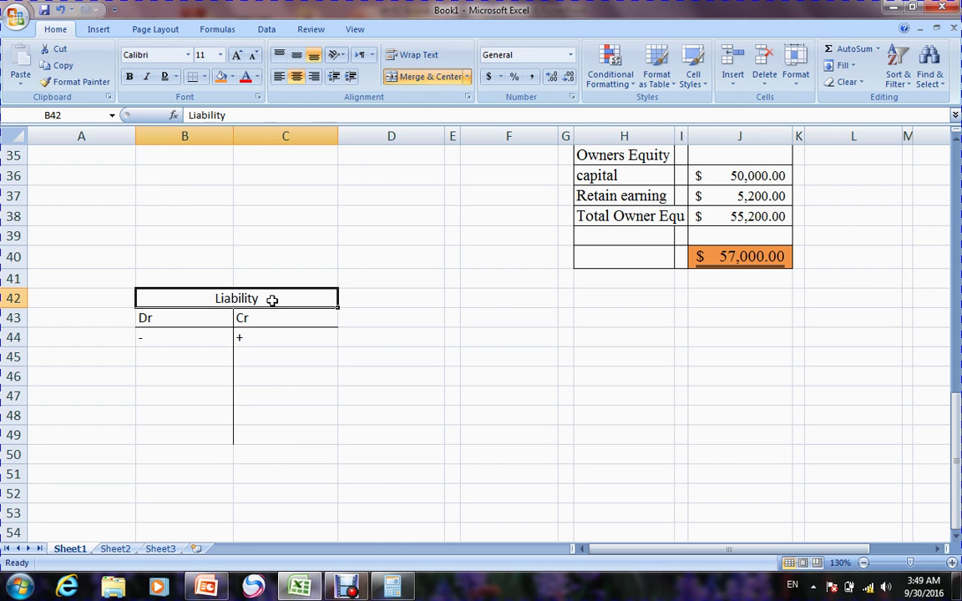
pyautogui.write('Owner')
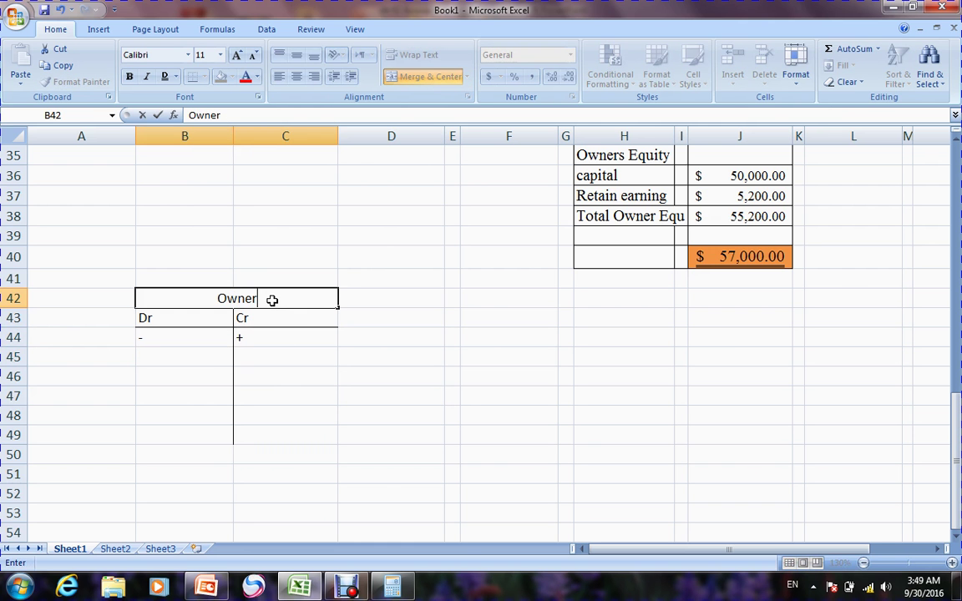
pyautogui.write('se')
pyautogui.press('BackSpace')
pyautogui.write('Equity')
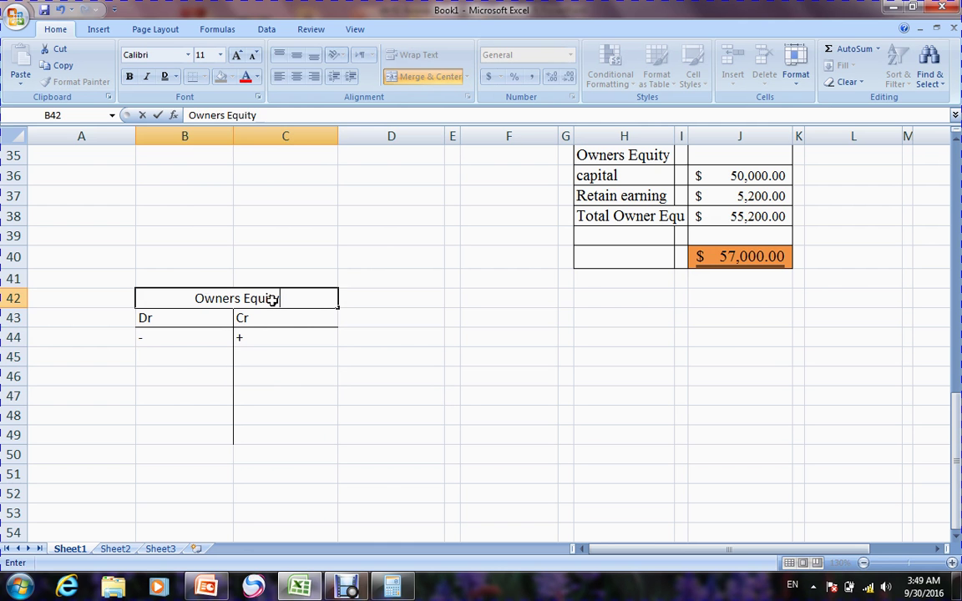
pyautogui.click(432, 334)
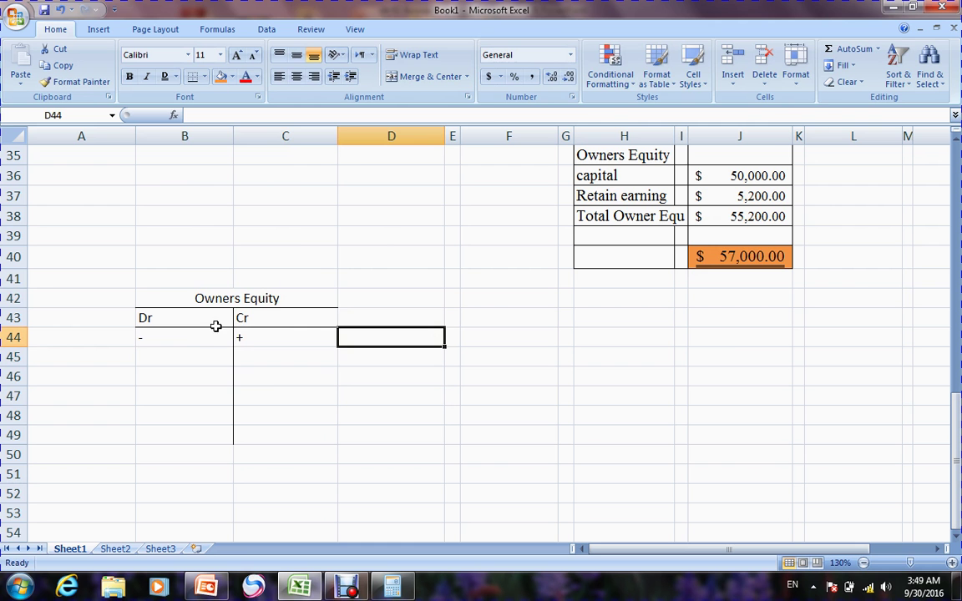
# Review the signs under Dr in B44 and Cr in C44 against the Owners Equity heading in B42
pyautogui.click(244, 339)
pyautogui.write('+')
pyautogui.click(206, 336)
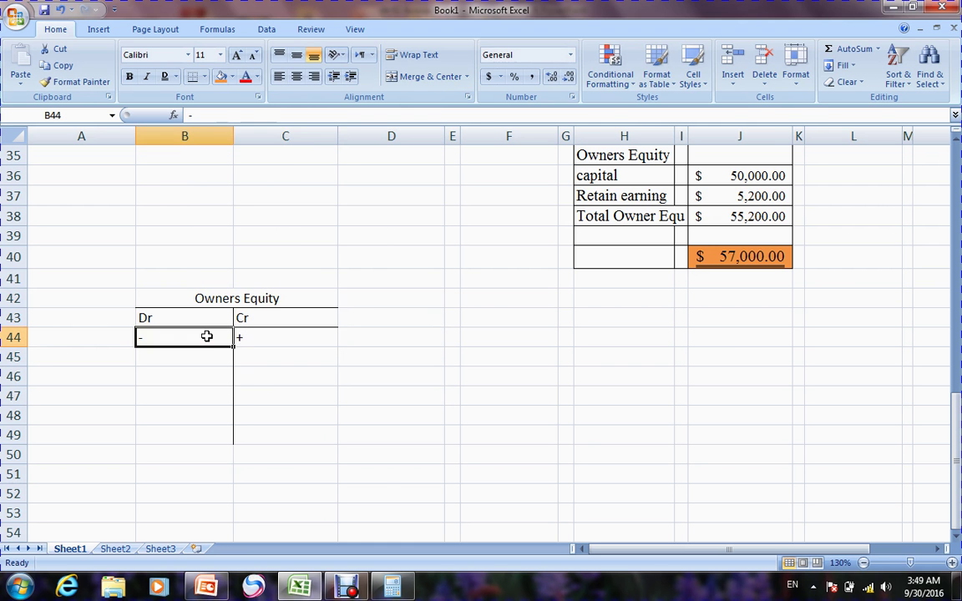
pyautogui.click(239, 300)
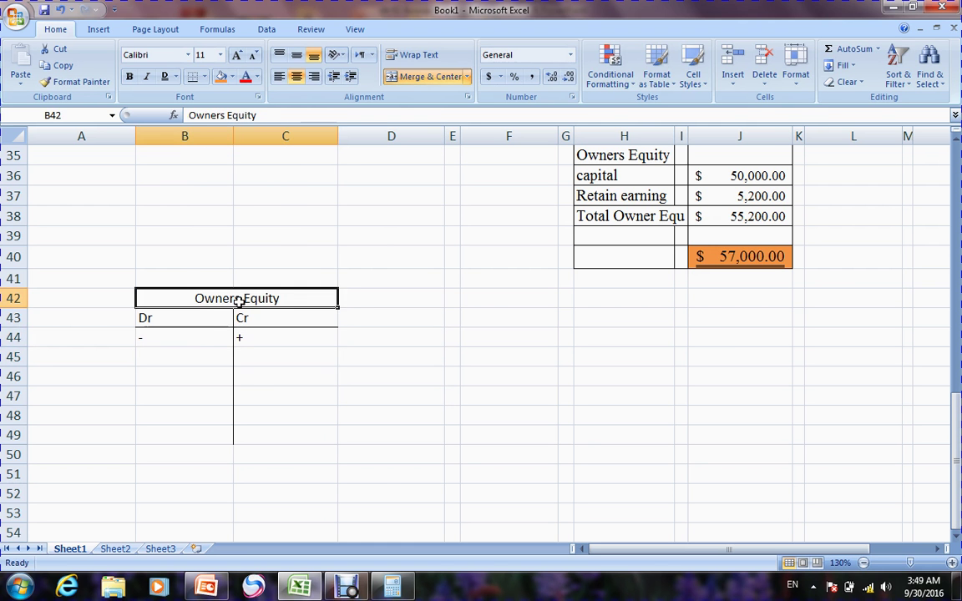
pyautogui.click(198, 341)
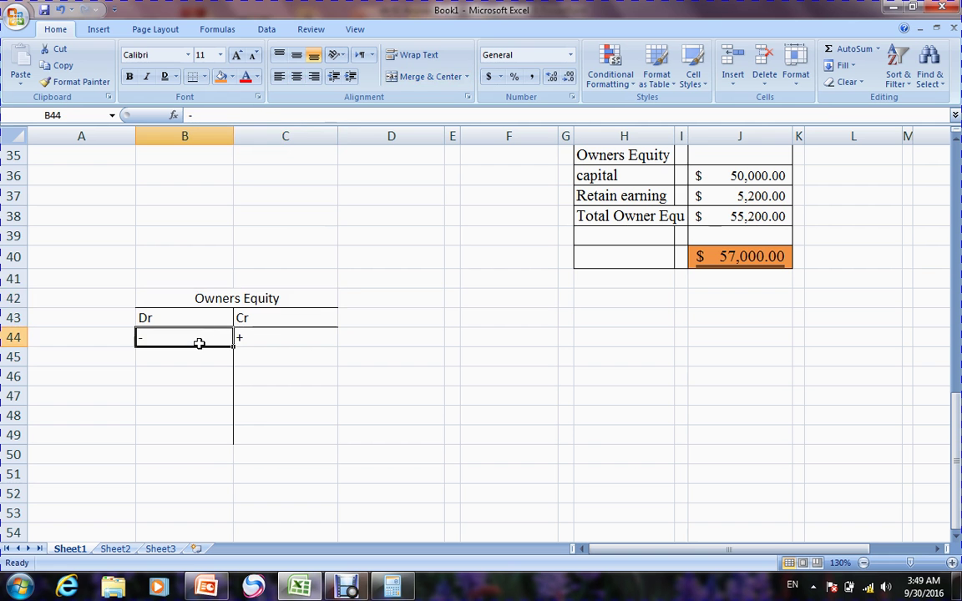
pyautogui.click(219, 301)
pyautogui.click(197, 343)
pyautogui.click(258, 345)
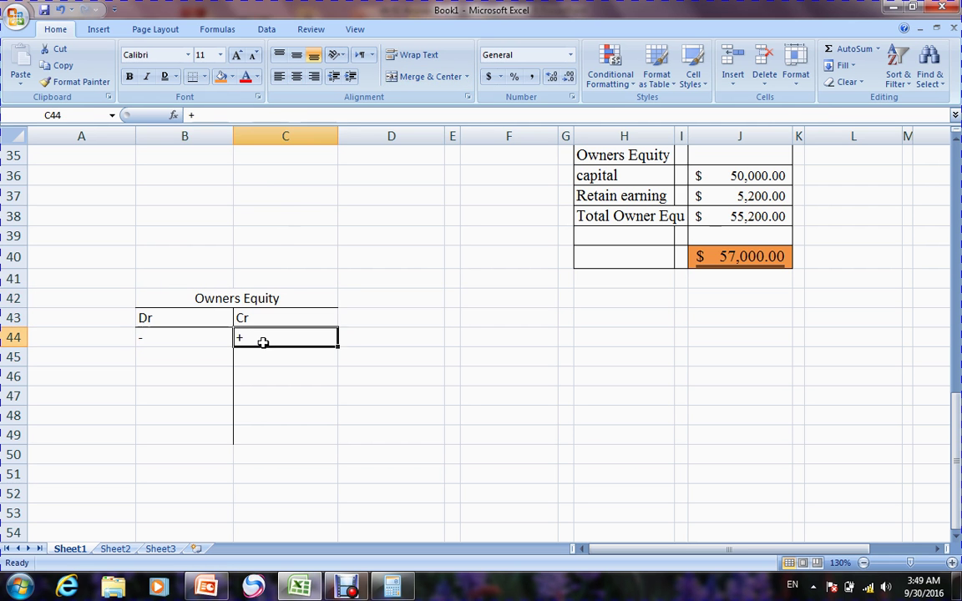
# Switch to PowerPoint, highlight the debit and credit side definitions on the T-Account slide, and advance to the Rules of Debit and Credit slide
pyautogui.click(218, 585)
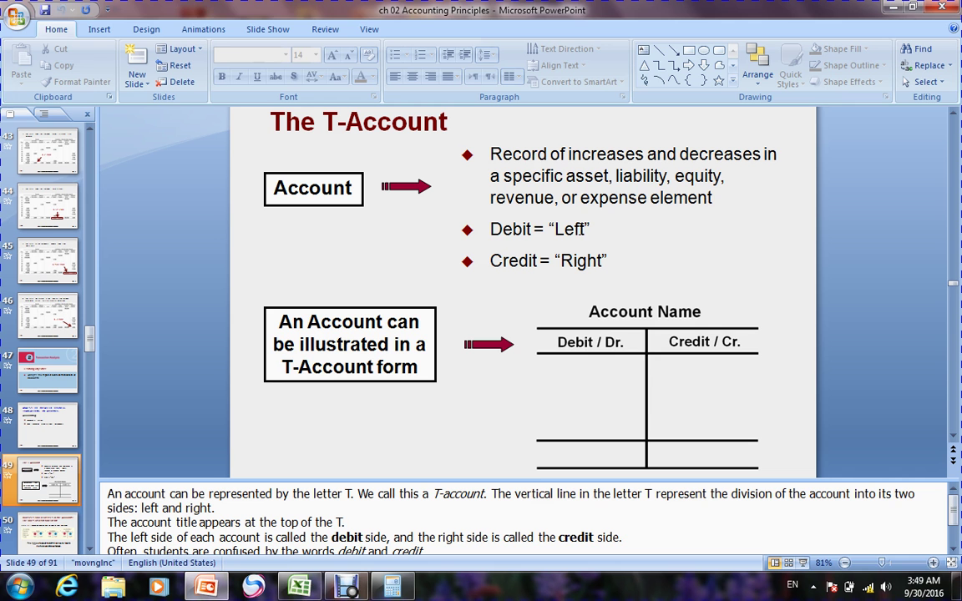
pyautogui.click(586, 229)
pyautogui.doubleClick(570, 229)
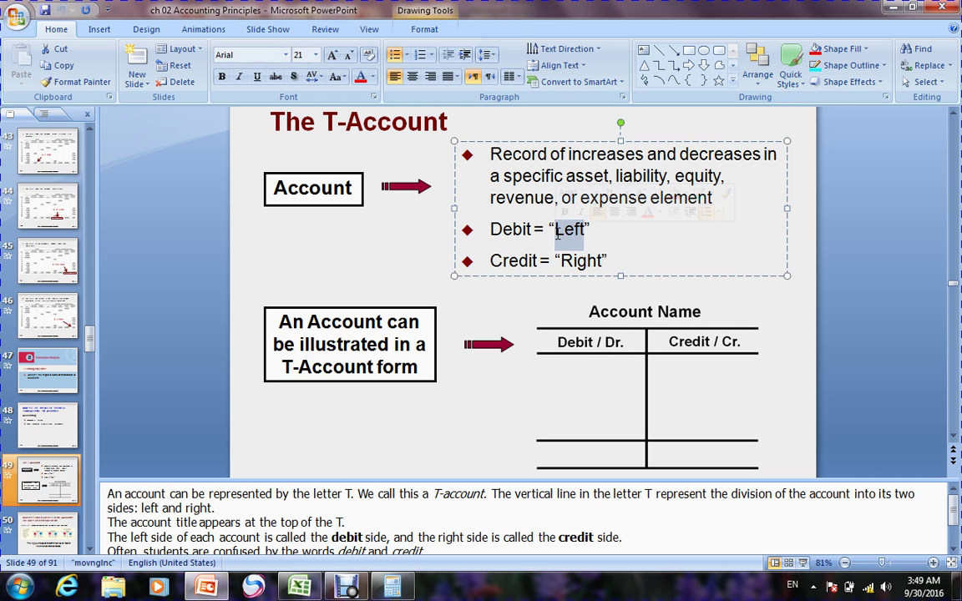
pyautogui.moveTo(561, 261); pyautogui.dragTo(598, 260)
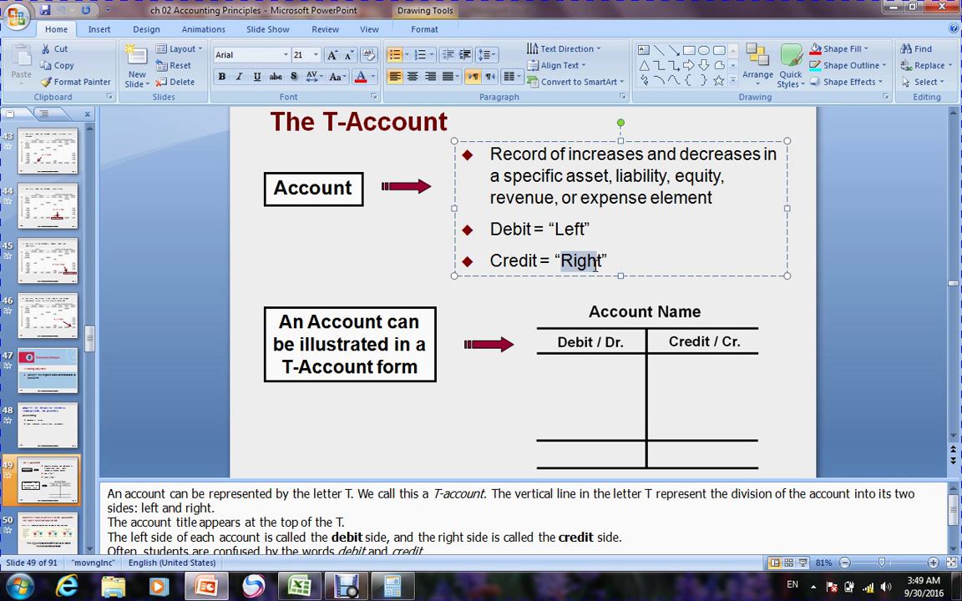
pyautogui.click(480, 421)
pyautogui.scroll(-1, 480, 421)
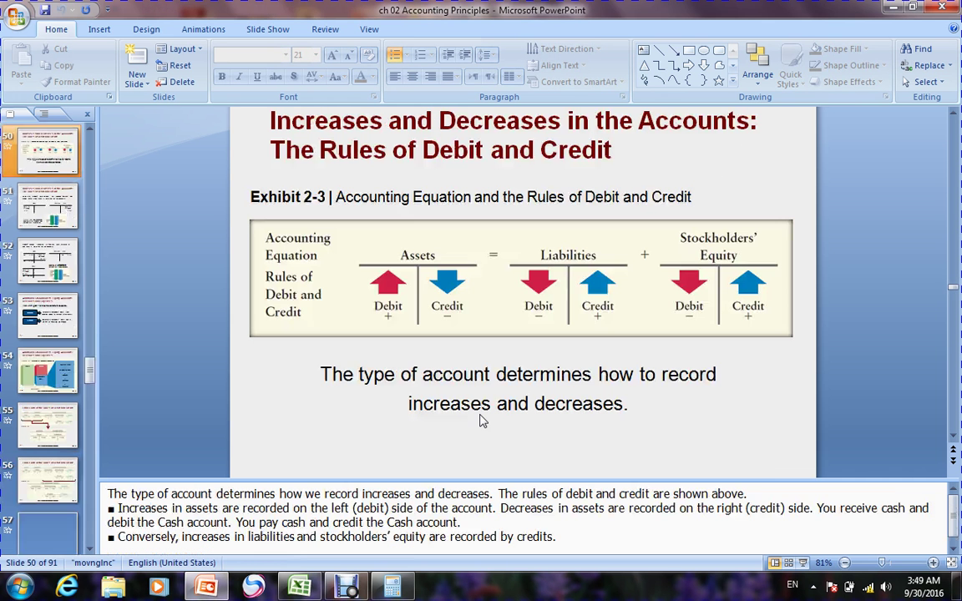